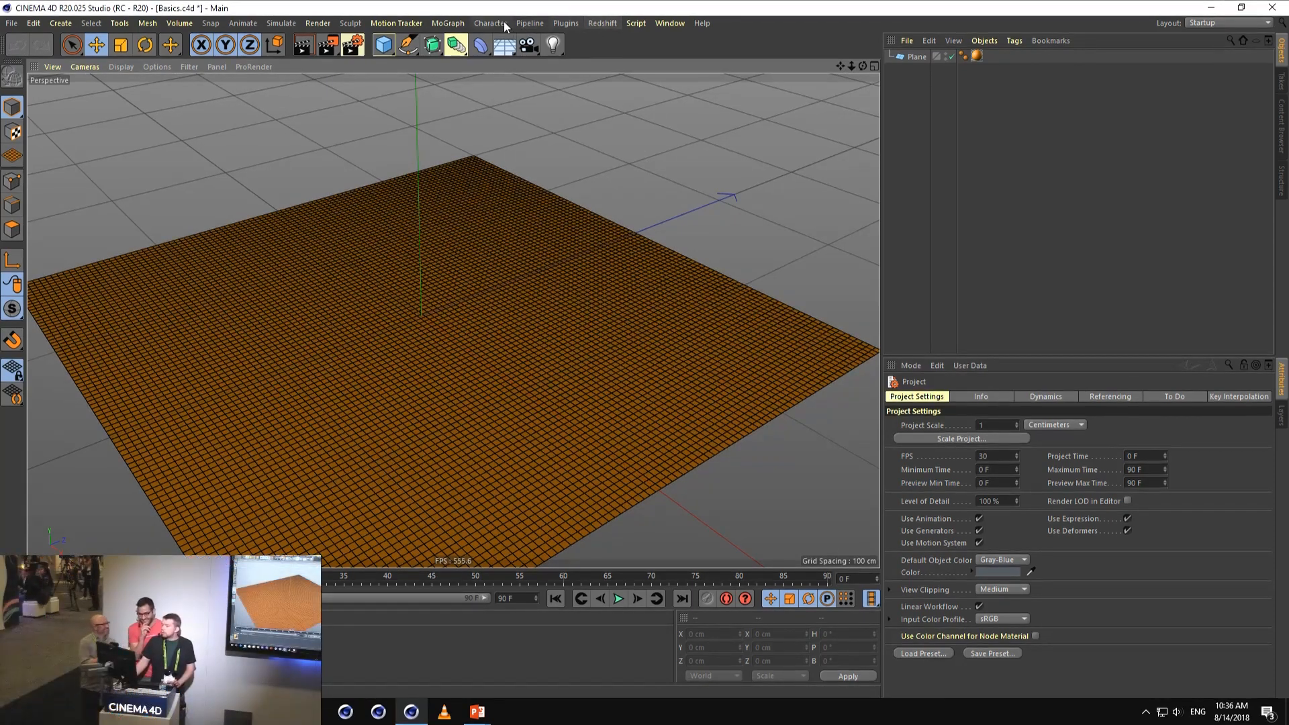
- Add a MoGraph Plain effector and make it a child of the Plane object
left_click(449, 25)
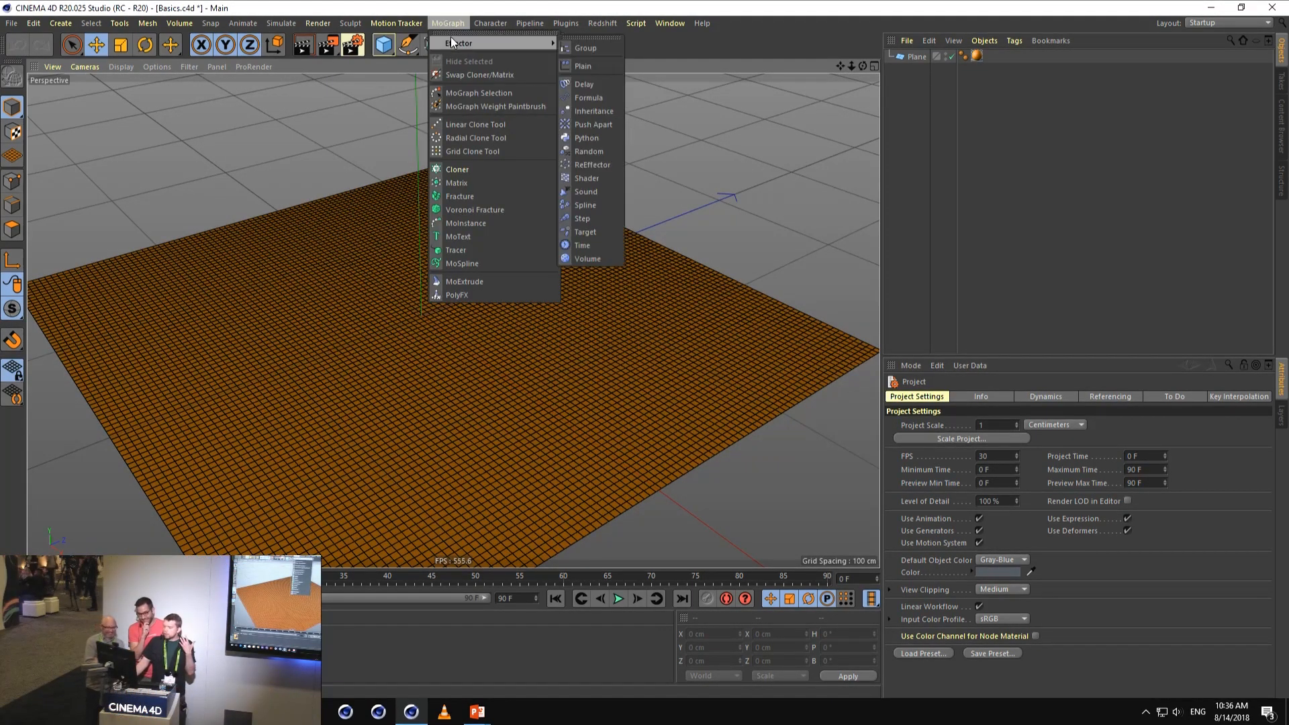
mouse_move(513, 42)
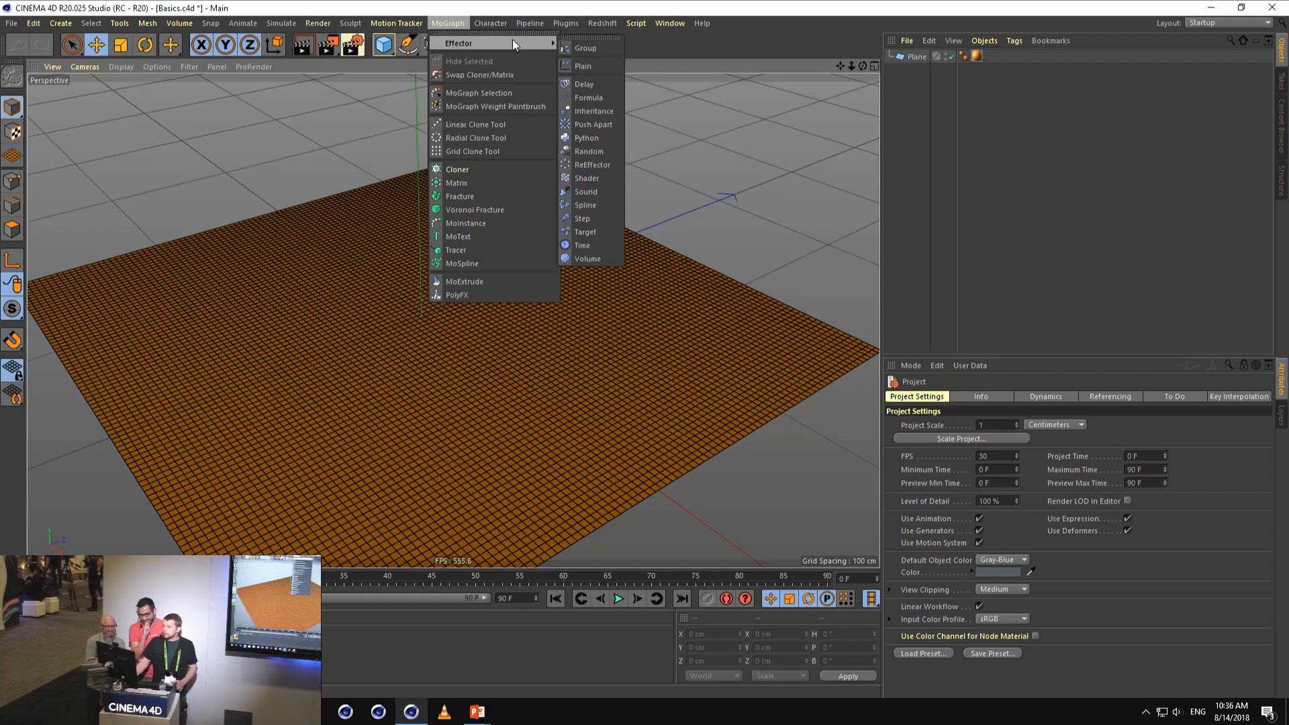
left_click(595, 63)
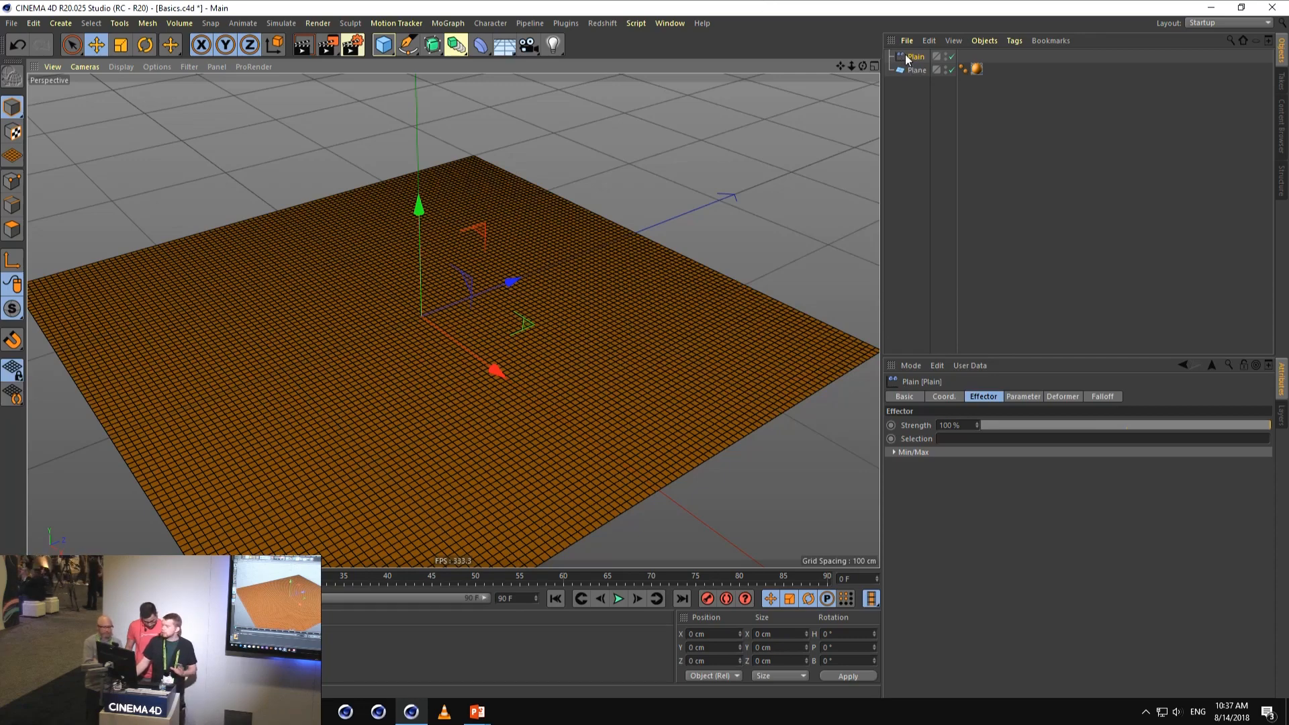
left_click_drag(907, 58, 910, 70)
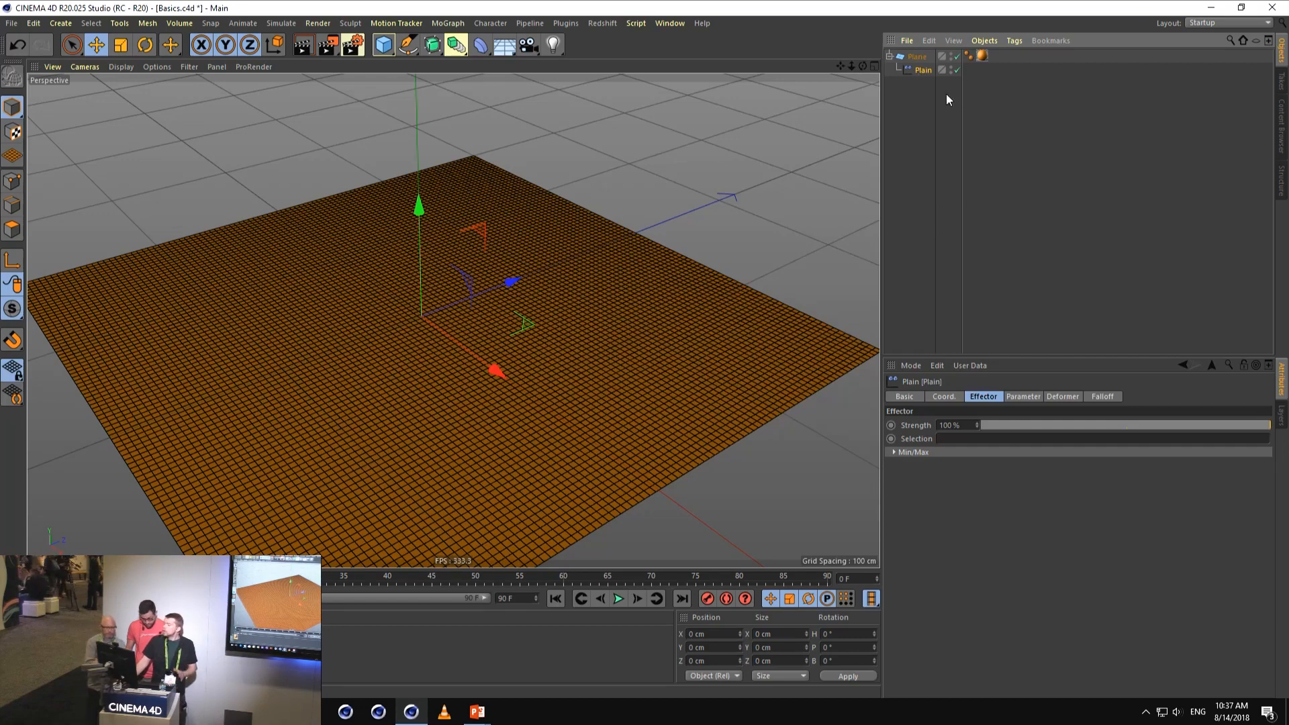
- Set the Plain effector's deformation to Point so it acts on the plane's points
left_click(1027, 398)
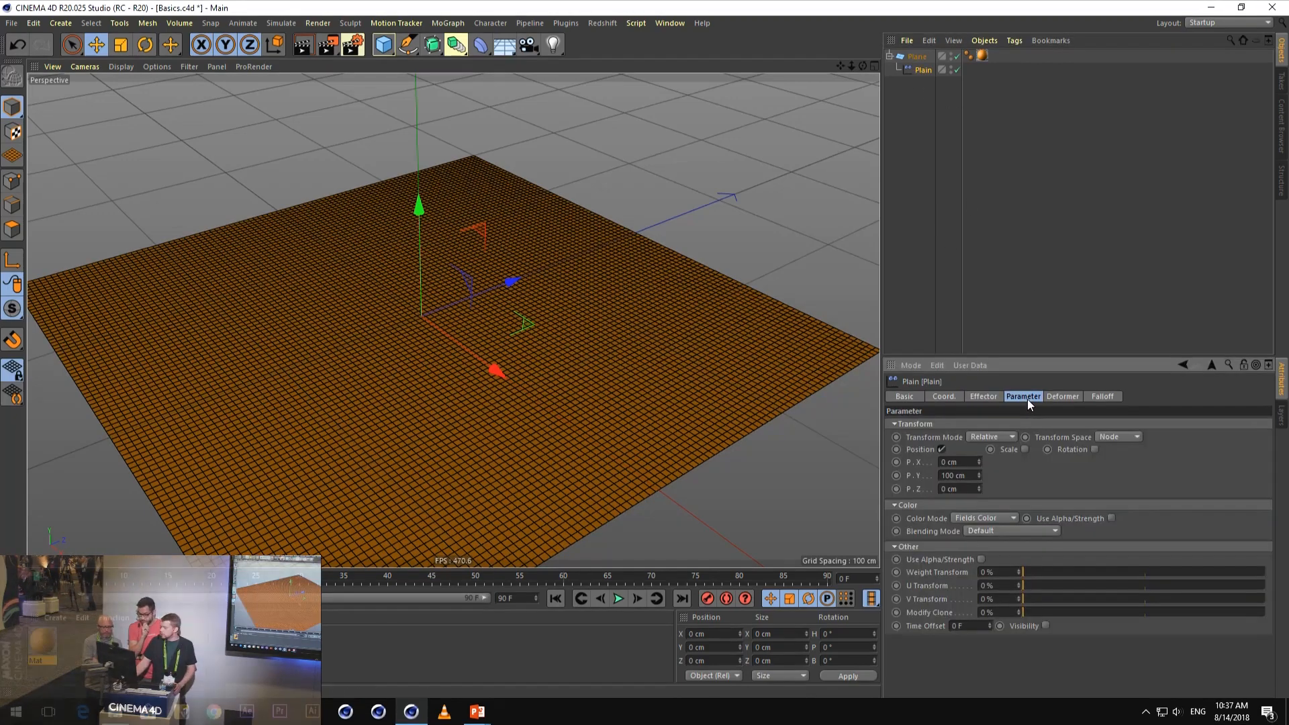
left_click(1066, 397)
left_click(1001, 424)
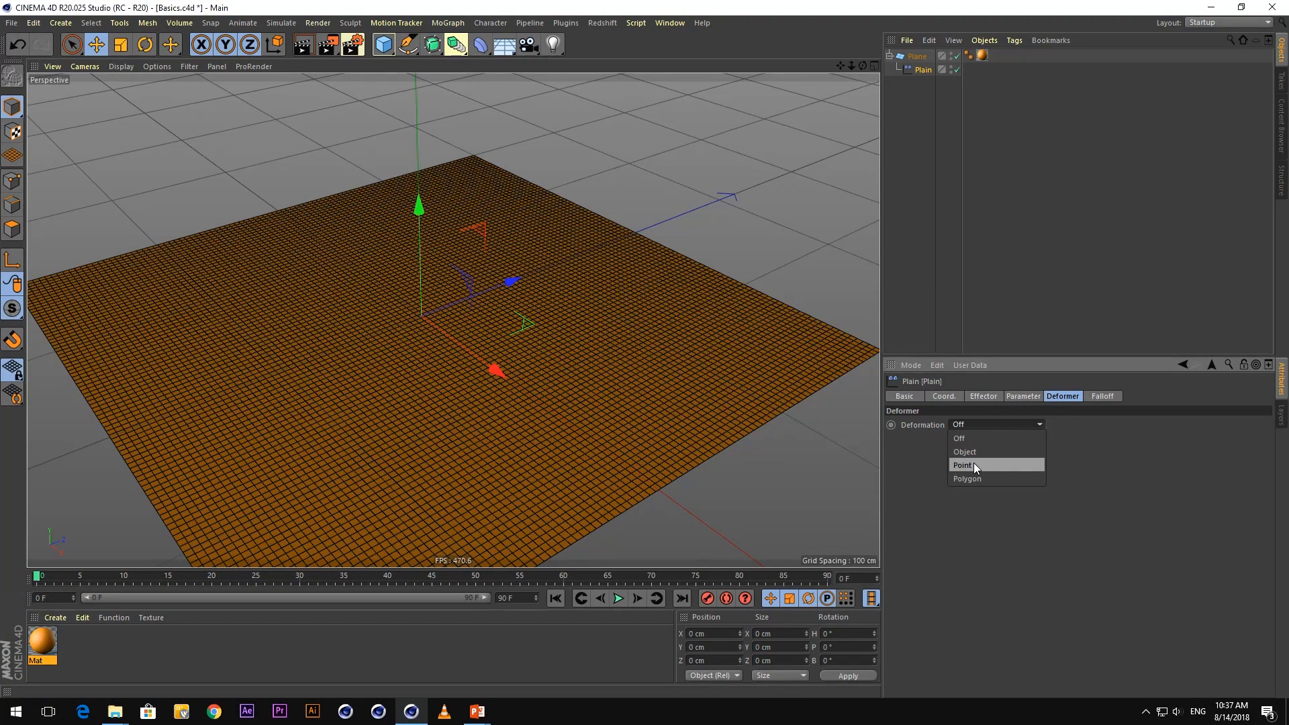
left_click(975, 465)
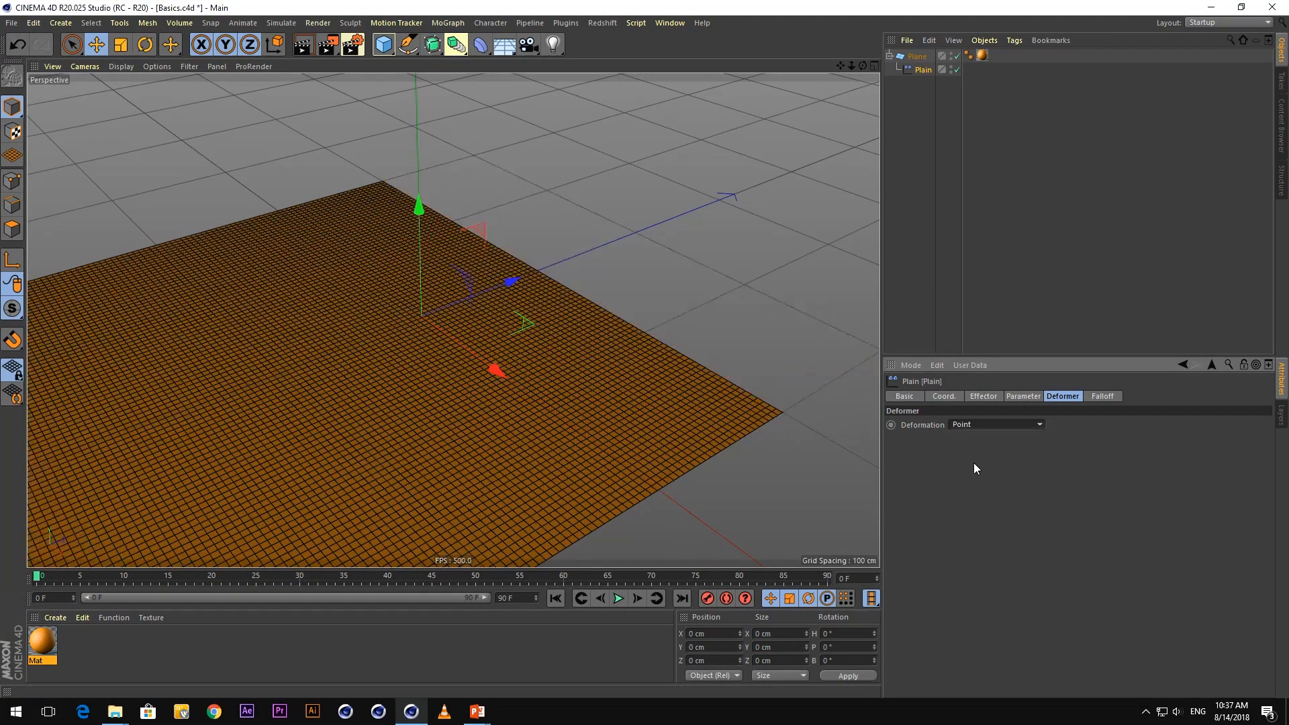
- Set the Plain effector's Transform Space to Effector
left_click(1021, 395)
left_click(1101, 435)
left_click(1107, 464)
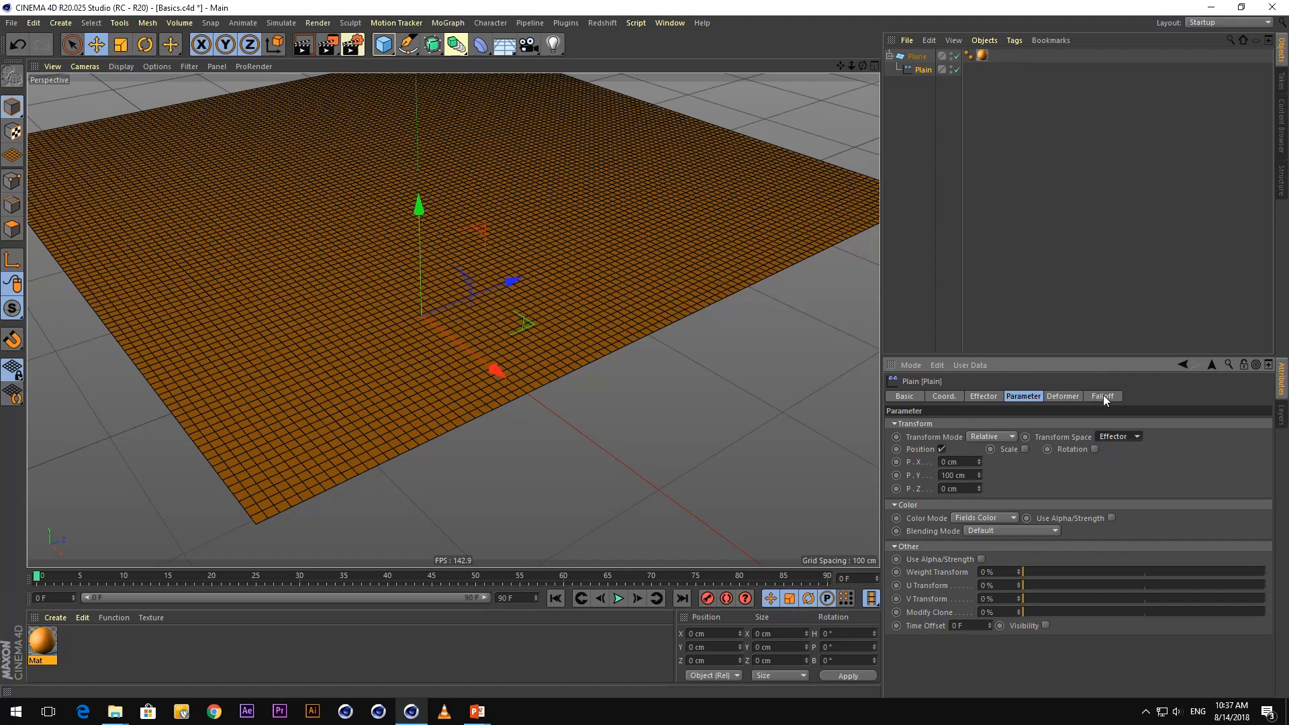
middle_click_drag(530, 198, 532, 239, "alt")
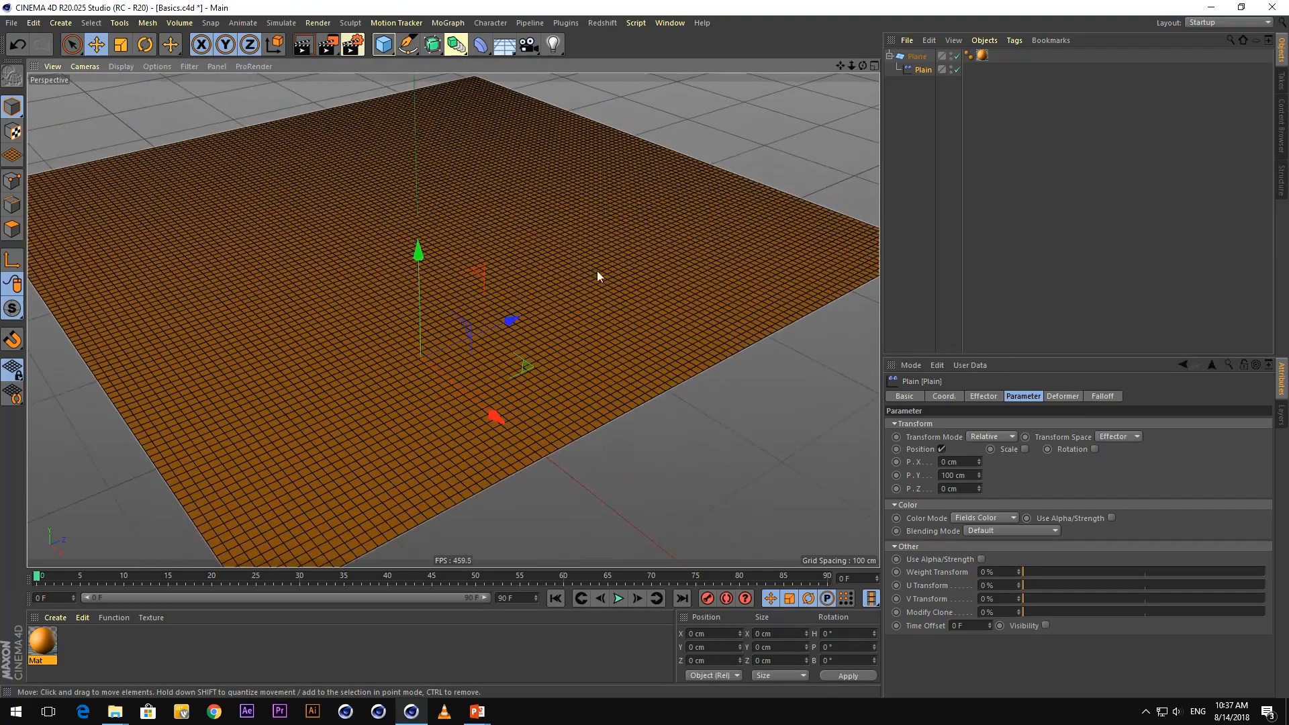
- Enlarge the Plain effector's falloff field list and add a Spherical Field to it
left_click(1105, 396)
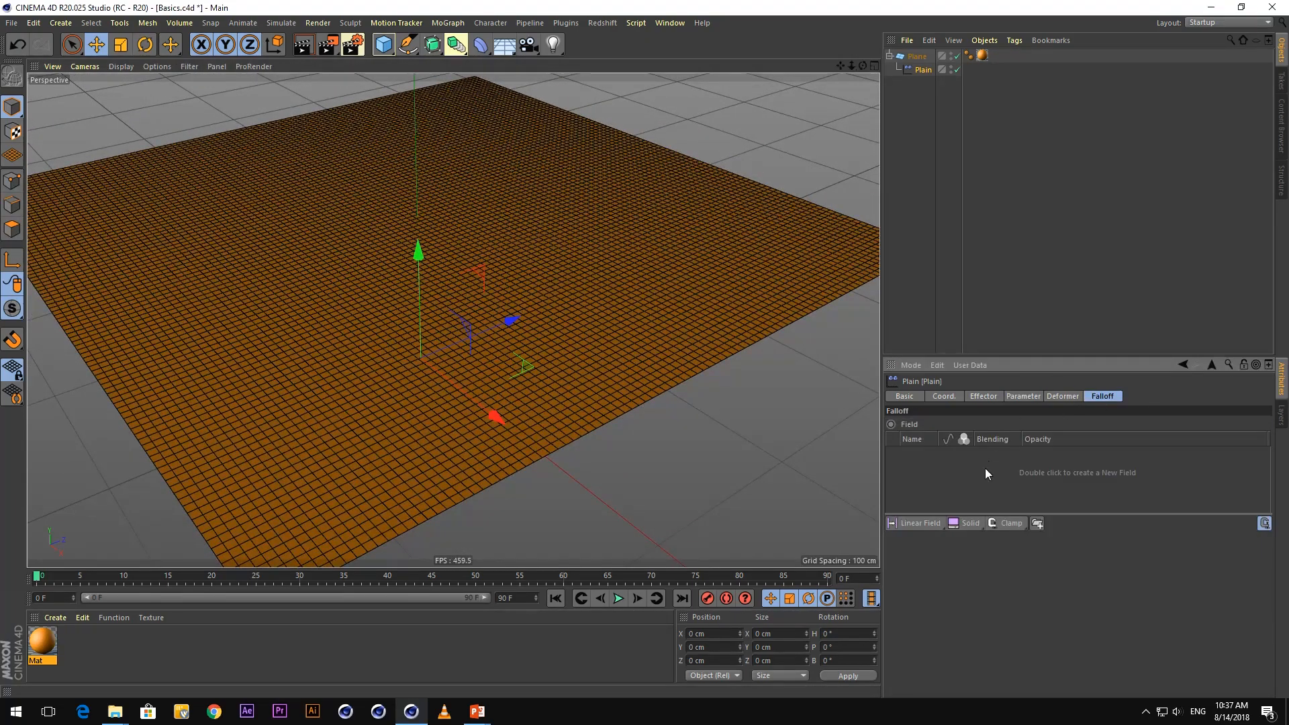
left_click_drag(985, 352, 986, 221)
left_click_drag(1068, 383, 1059, 466)
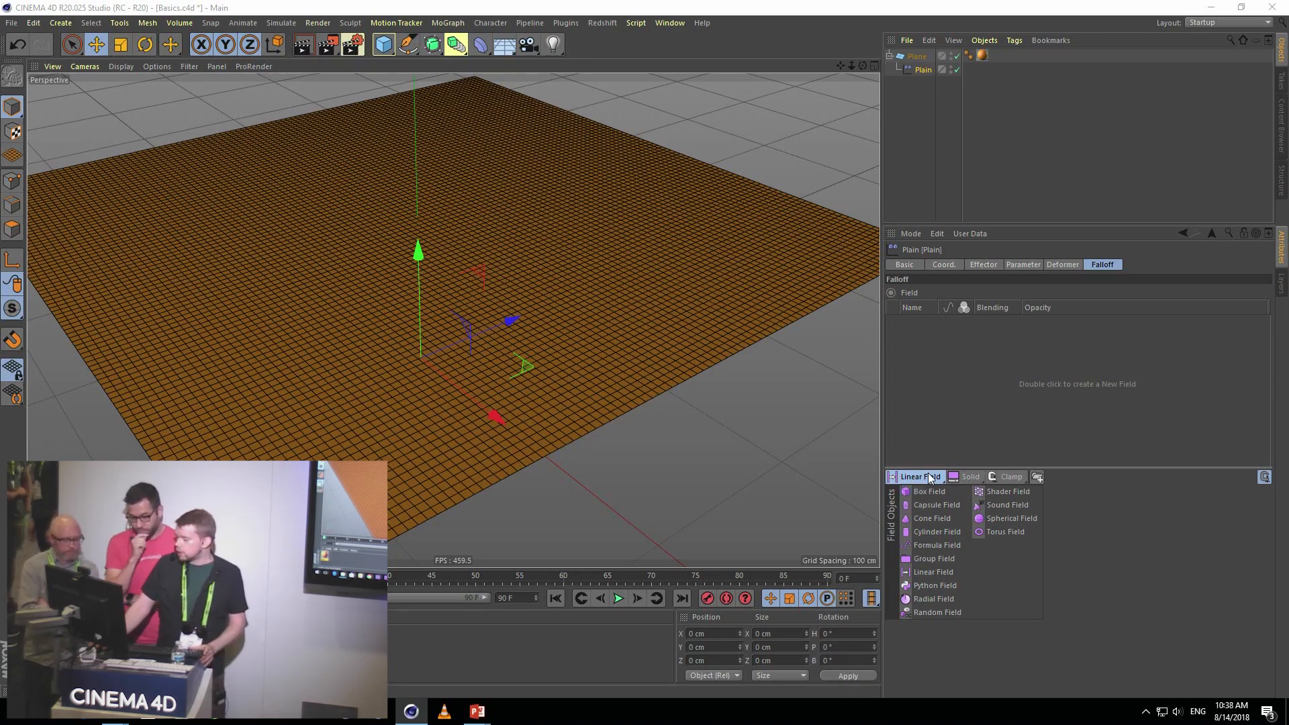
left_click(917, 475)
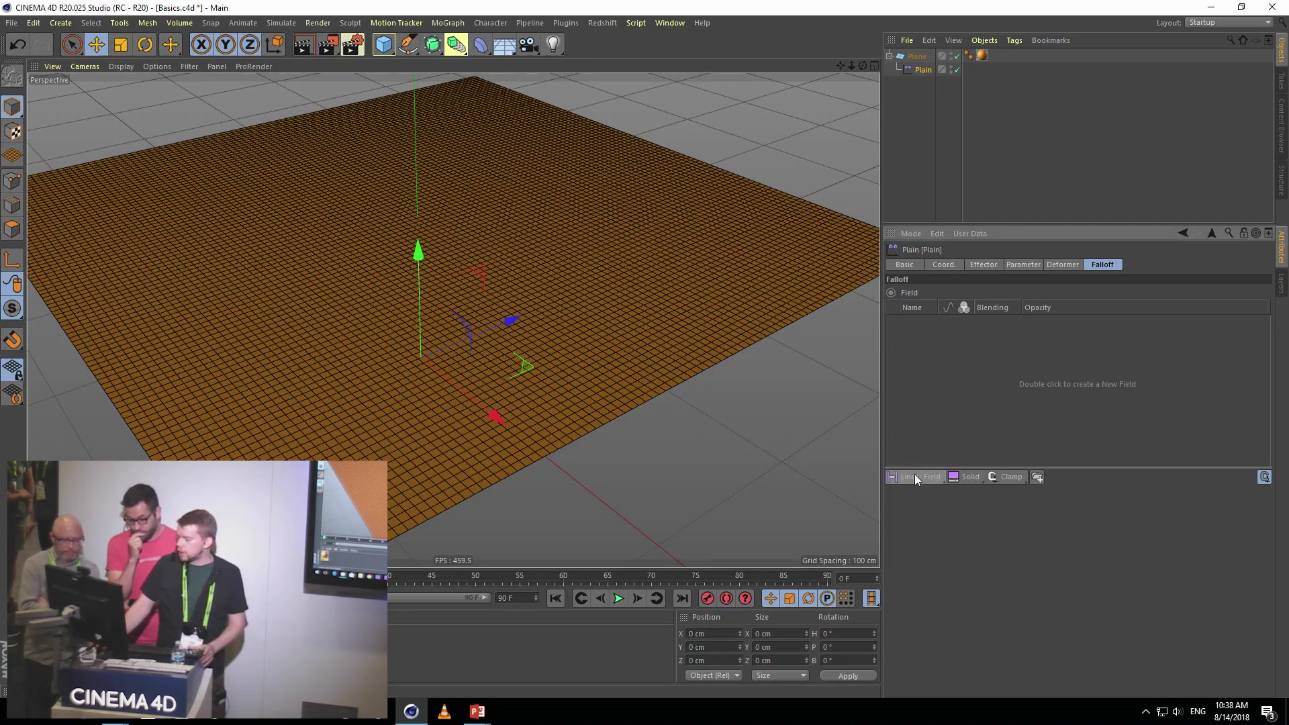
left_click(914, 476)
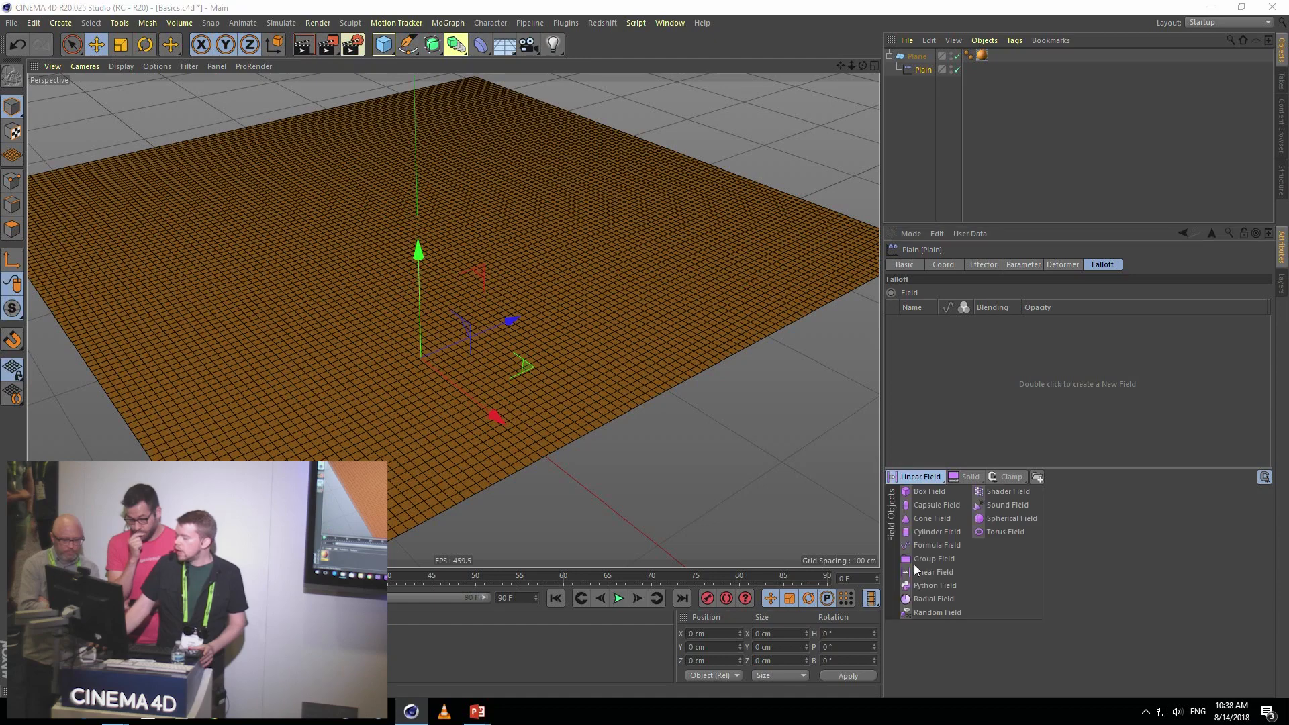
left_click(1025, 522)
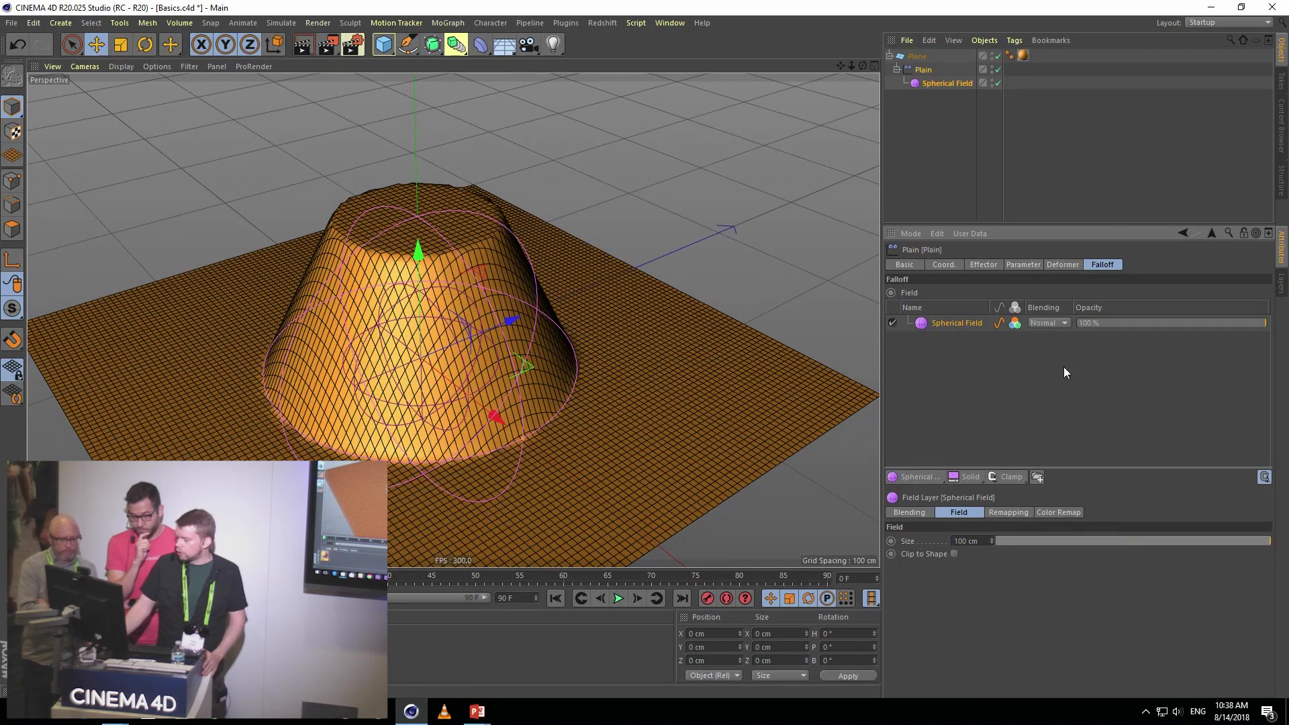
- Set the Spherical Field's Inner Offset to 0% and move it along Z to about -89 cm
left_click(933, 84)
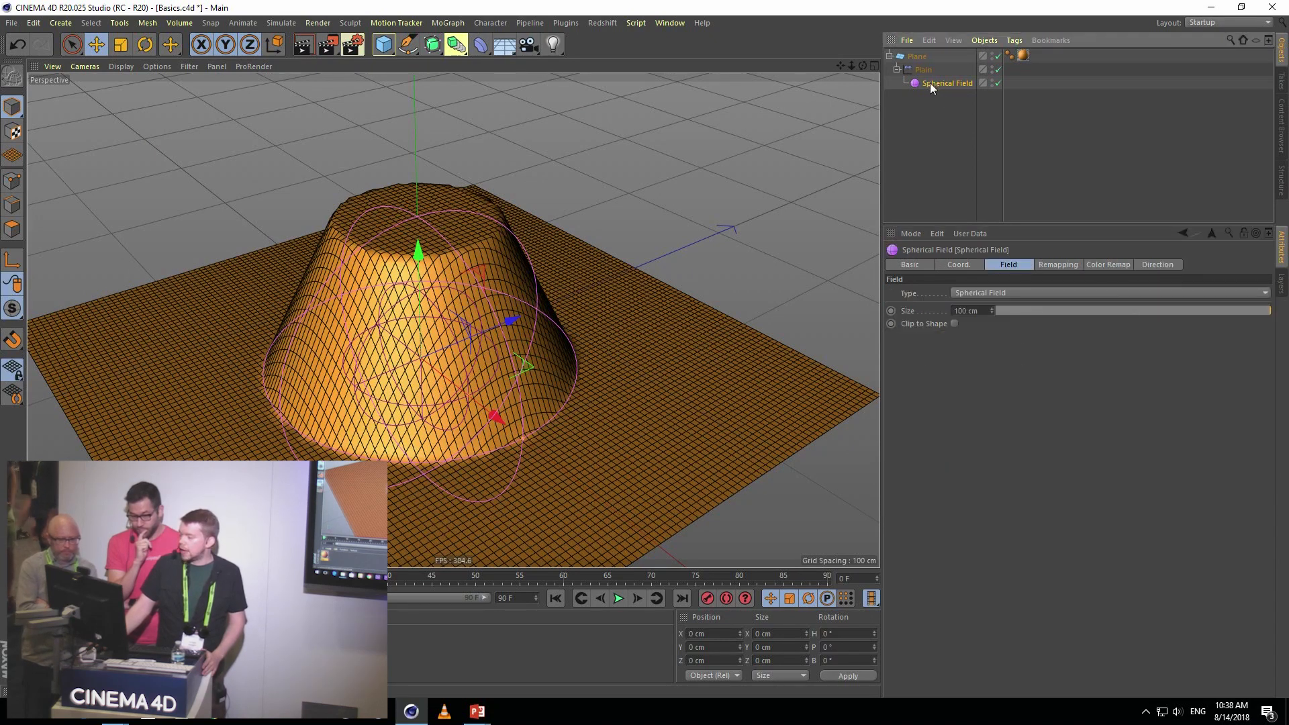
left_click(1058, 264)
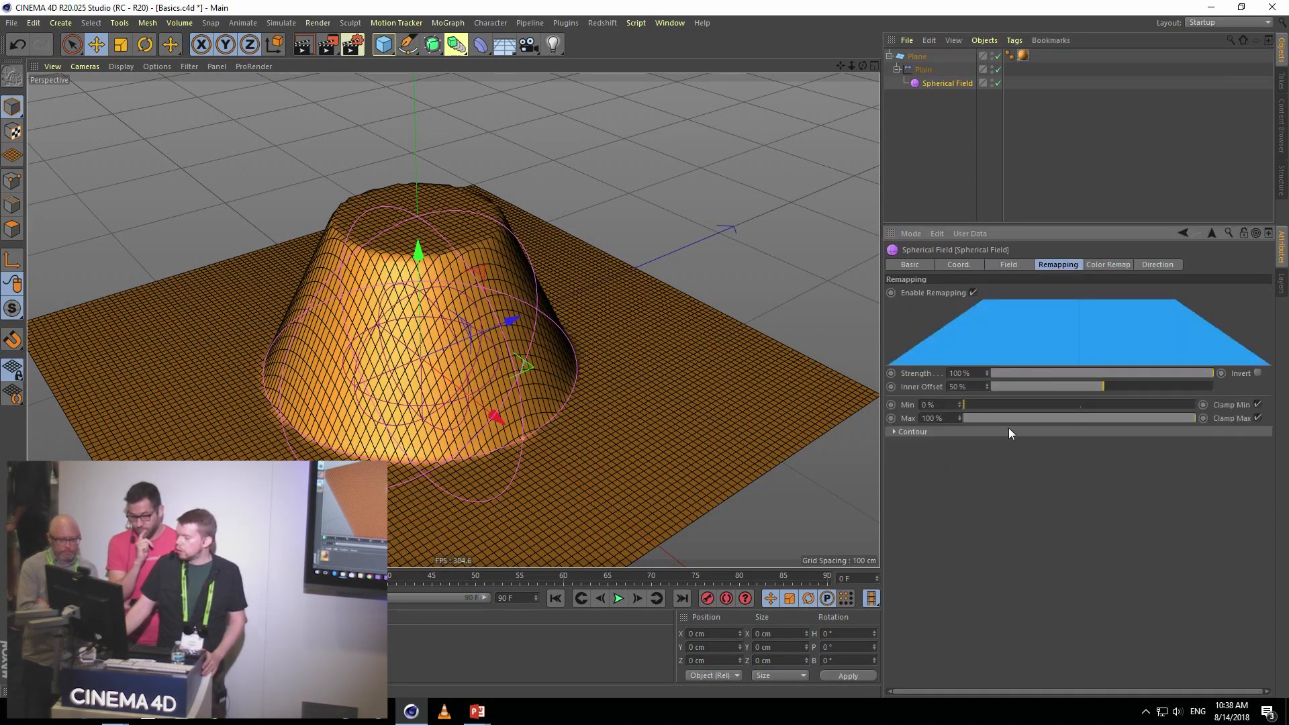
left_click_drag(1085, 385, 816, 404)
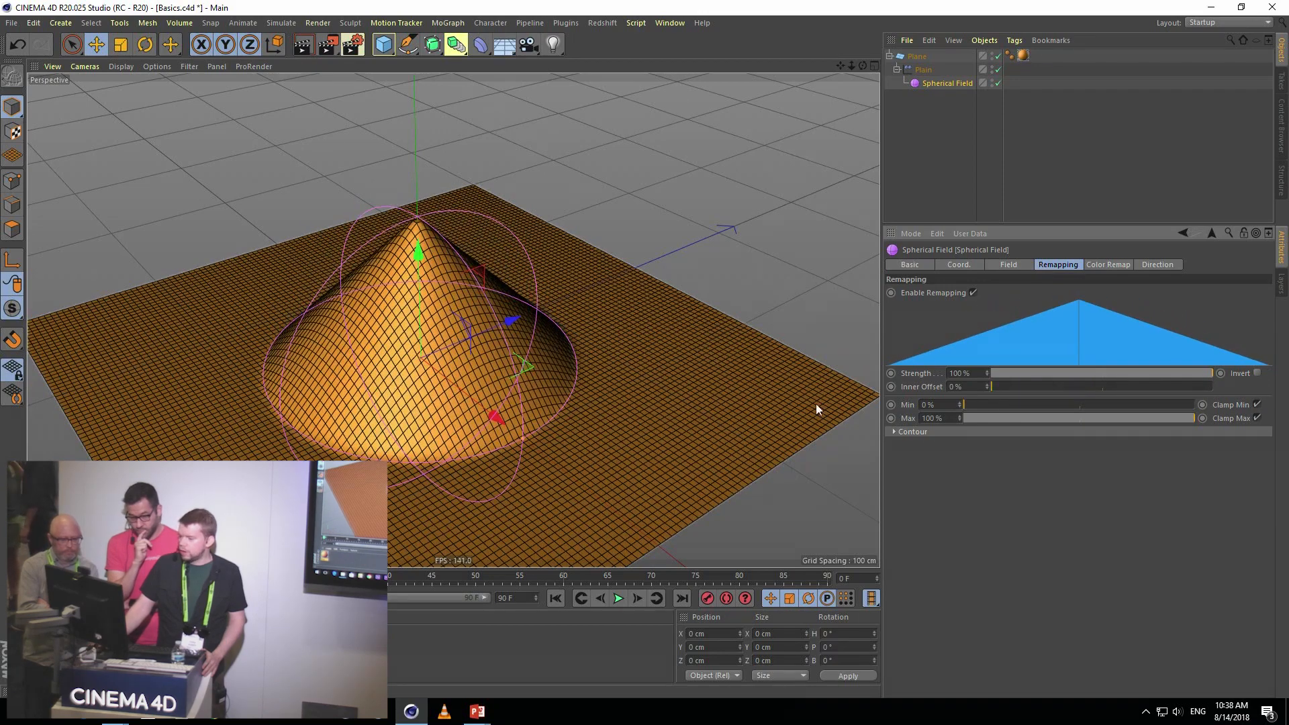
mouse_move(514, 320)
left_mouse_down()
mouse_move(622, 269)
mouse_move(457, 337)
mouse_move(521, 322)
left_mouse_up()
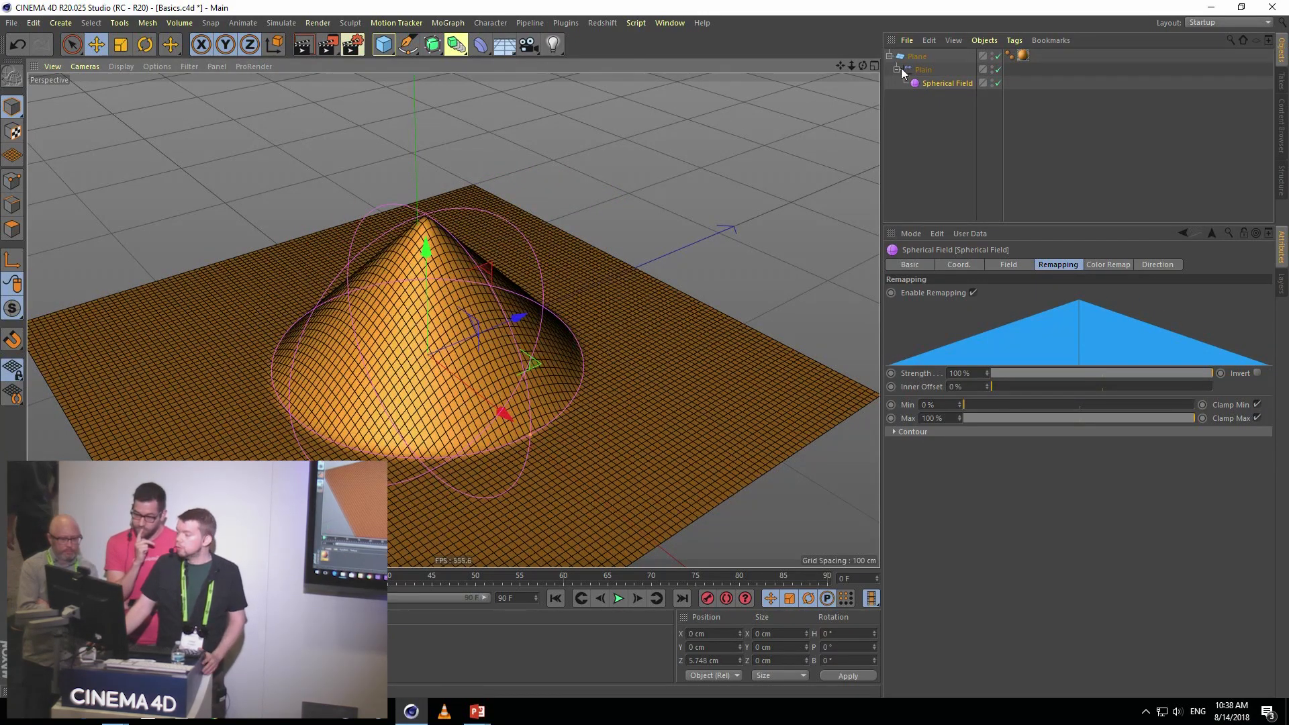
left_click_drag(514, 321, 387, 366)
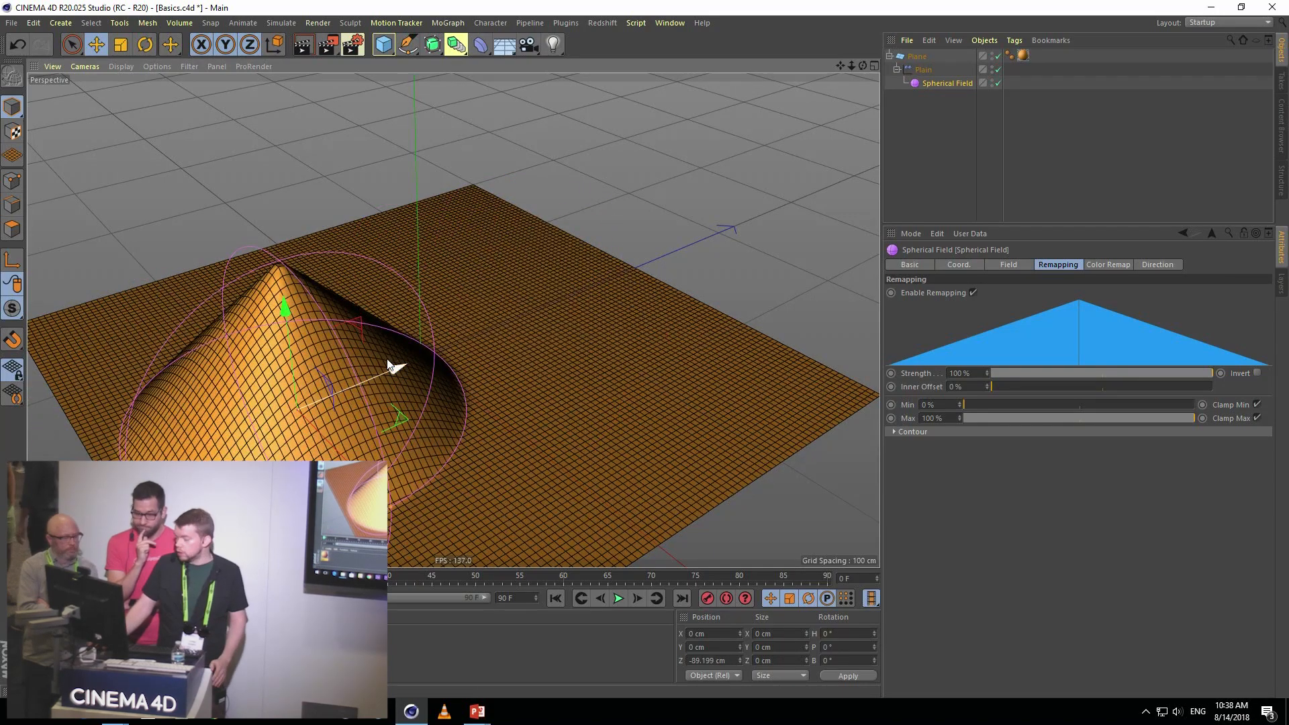
- Set the Spherical Field's contour mode to Quantize with 8 steps
left_click(903, 435)
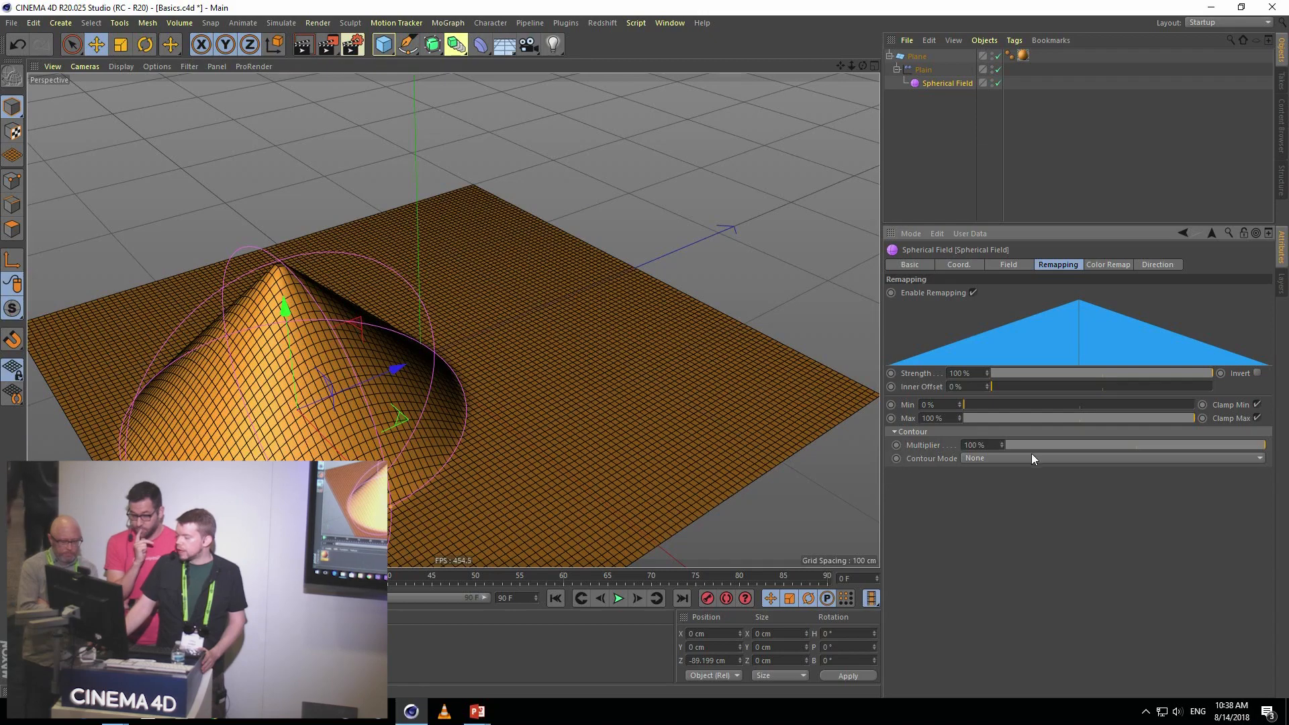
left_click(984, 459)
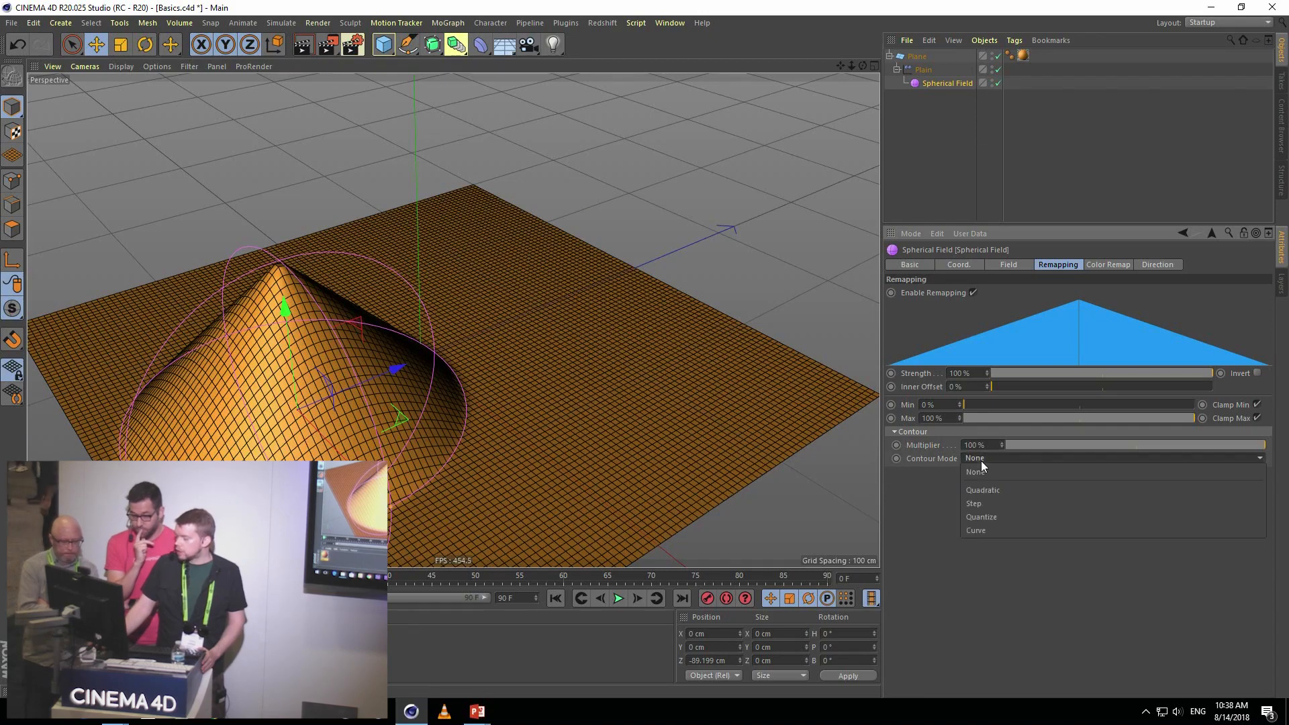
left_click(1006, 517)
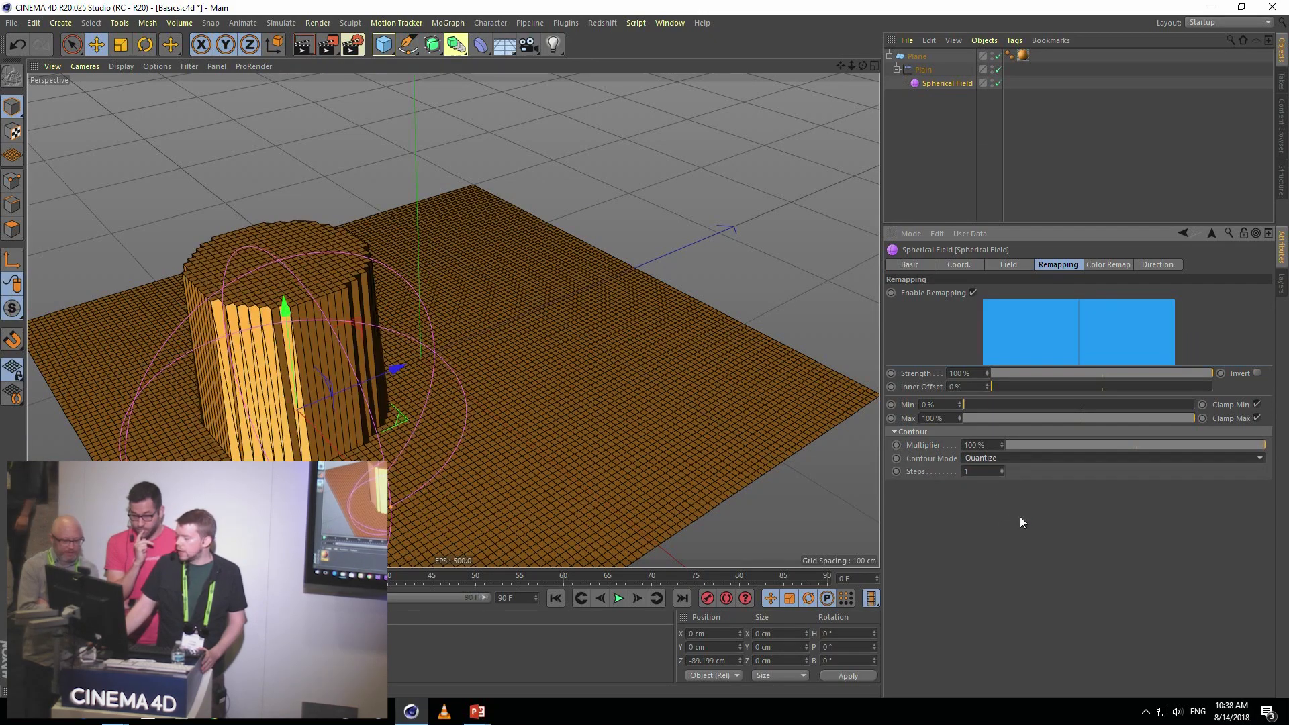
left_click_drag(1001, 469, 1002, 472)
left_click(1000, 469)
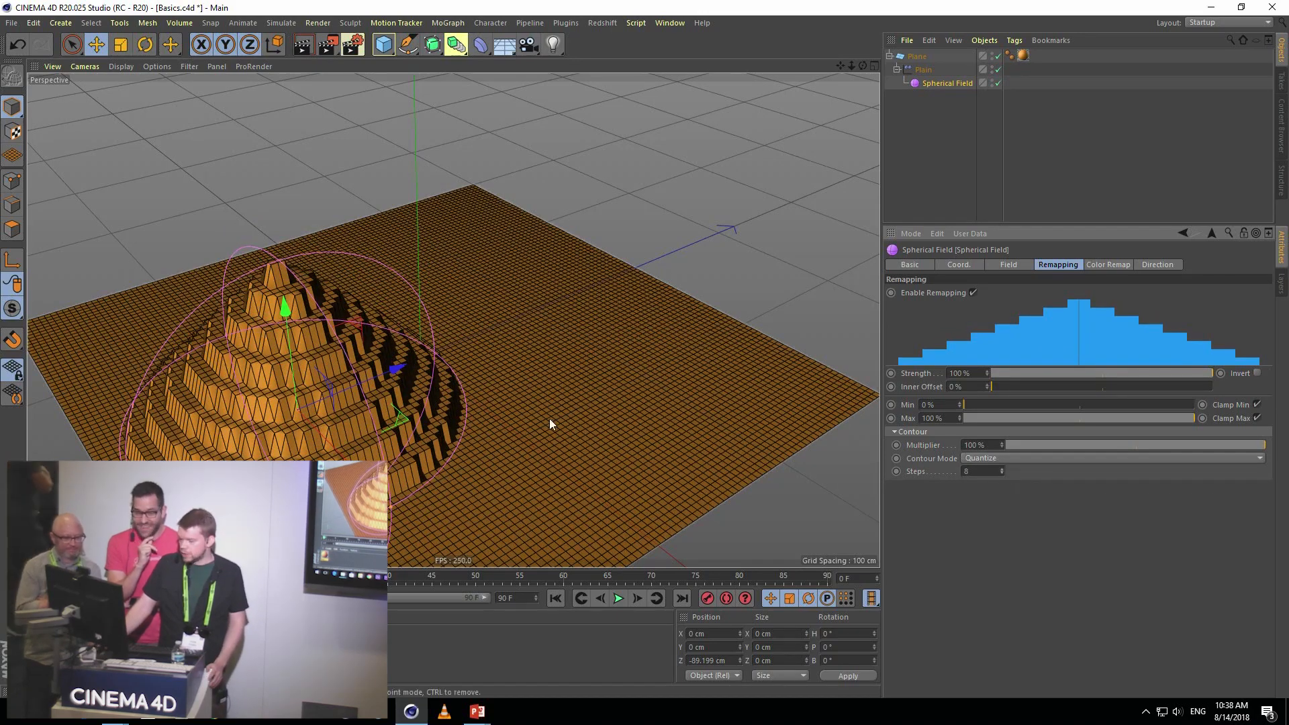
- Move the Spherical Field along Z to about -20 cm and shape its falloff with a Curve contour bent into a steeper S
left_click_drag(396, 368, 507, 356)
left_click(1014, 457)
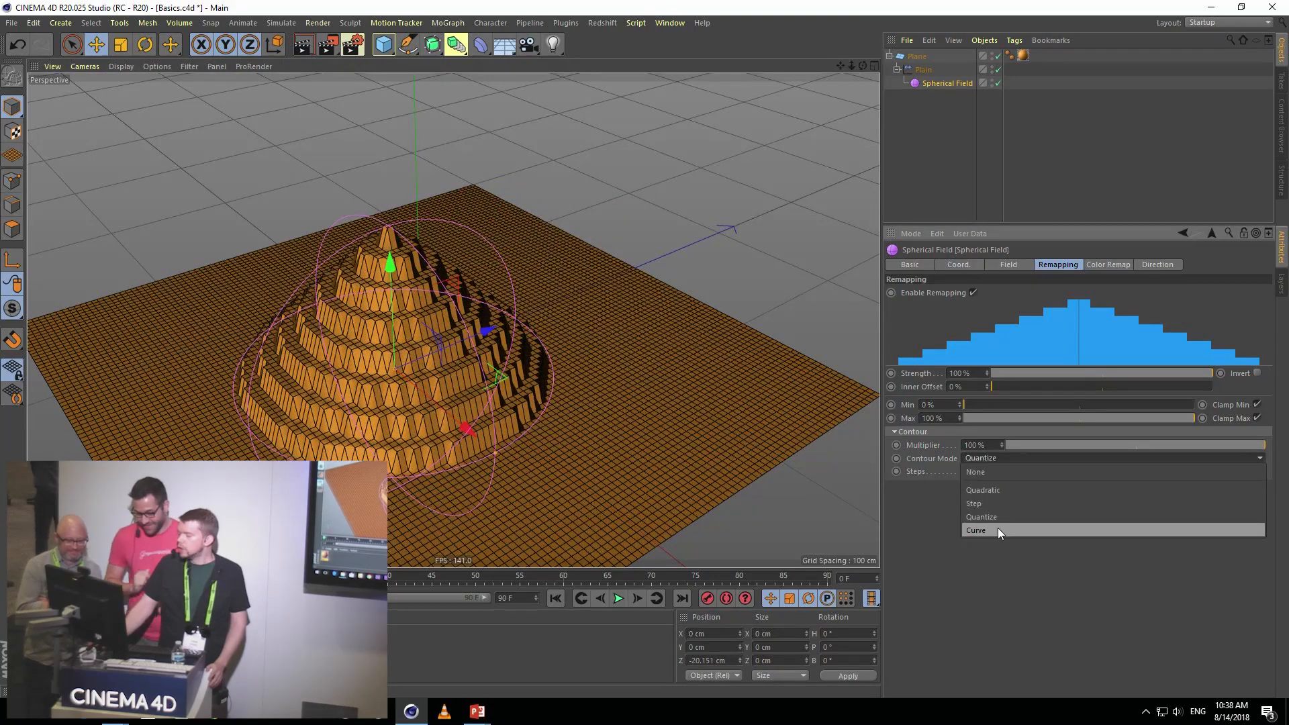
left_click(998, 530)
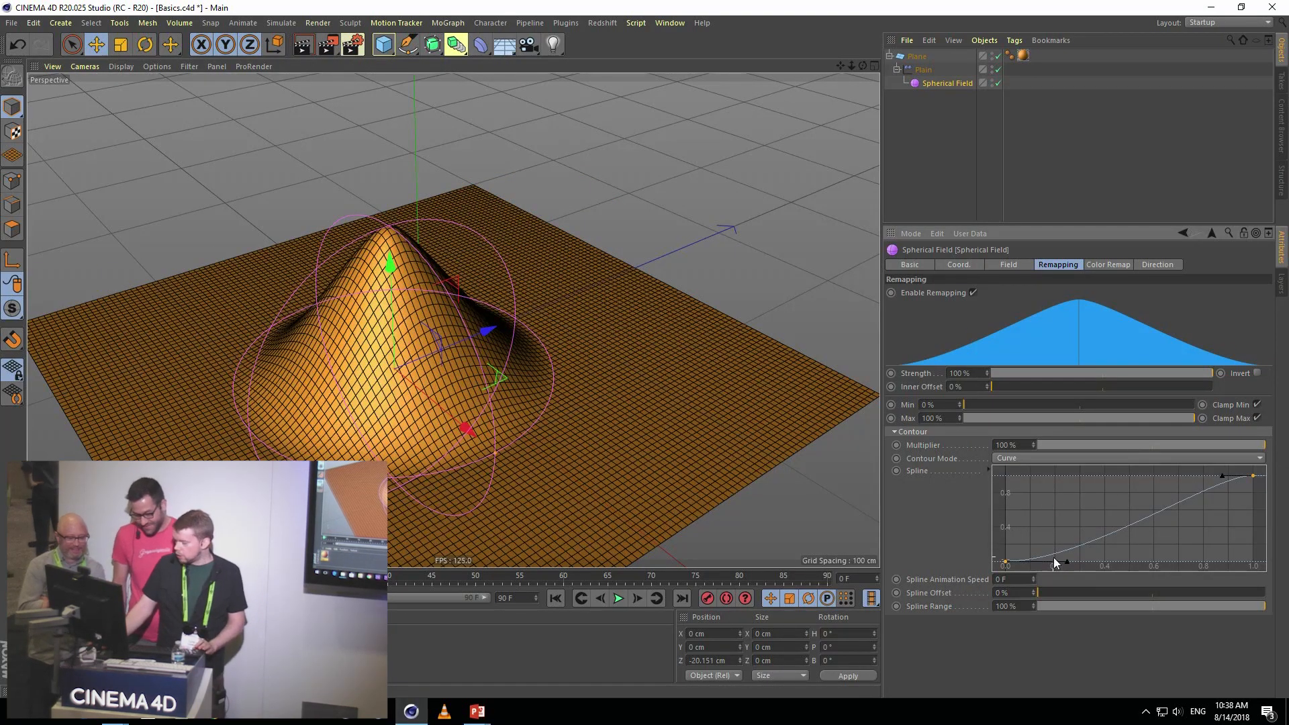
left_click_drag(1068, 561, 1138, 561)
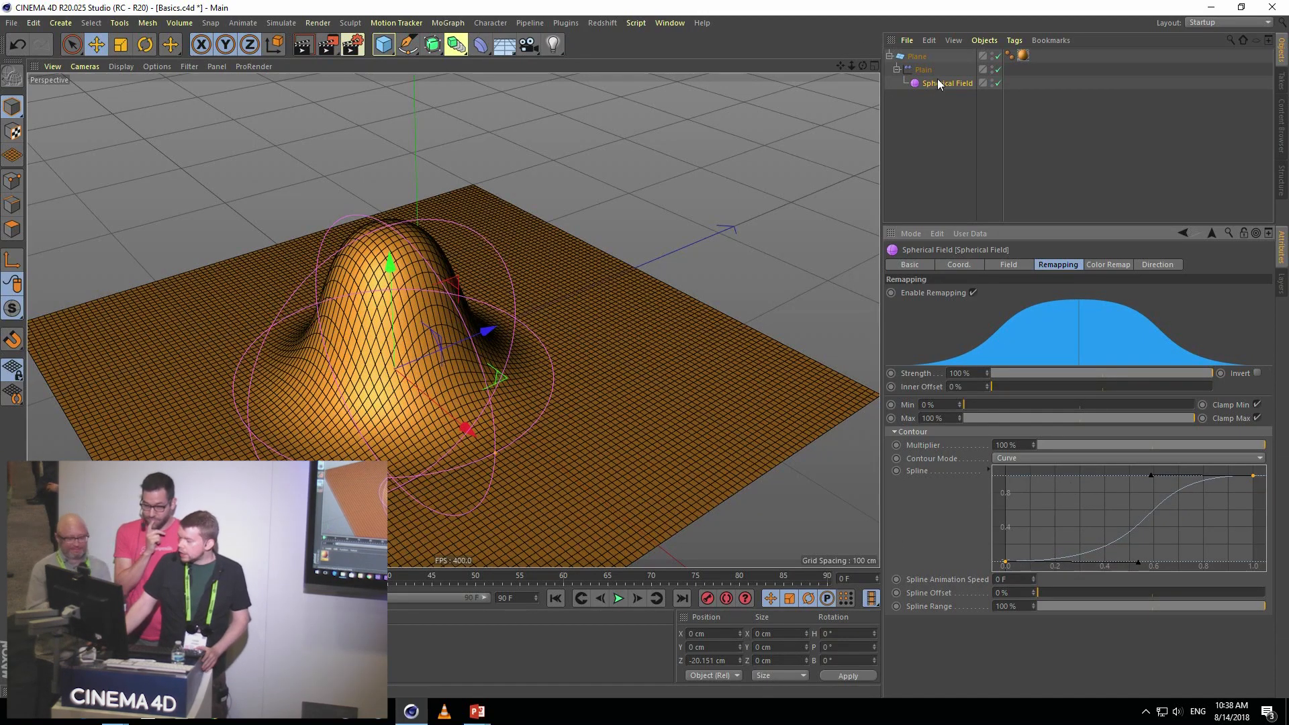
- Reduce the Spherical Field's size to 53 cm
left_click(1009, 264)
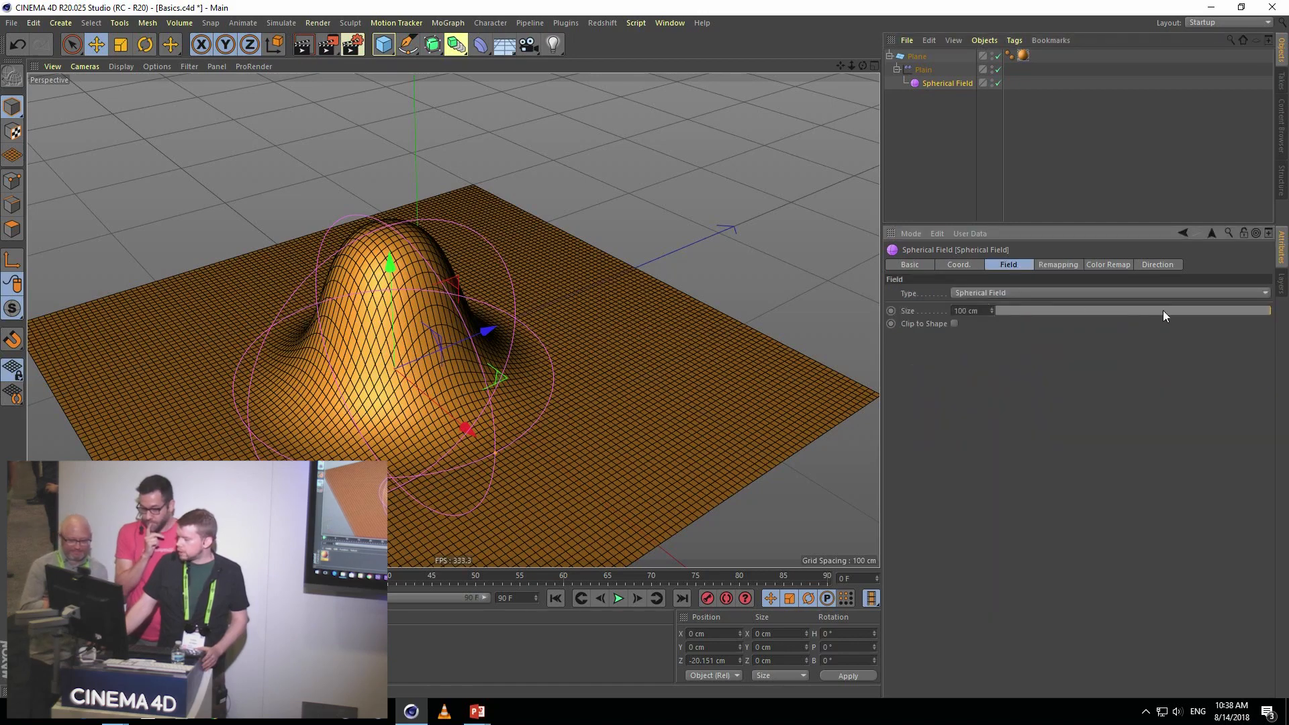
mouse_move(1164, 311)
left_mouse_down()
mouse_move(1119, 317)
mouse_move(1175, 316)
mouse_move(1143, 321)
left_mouse_up()
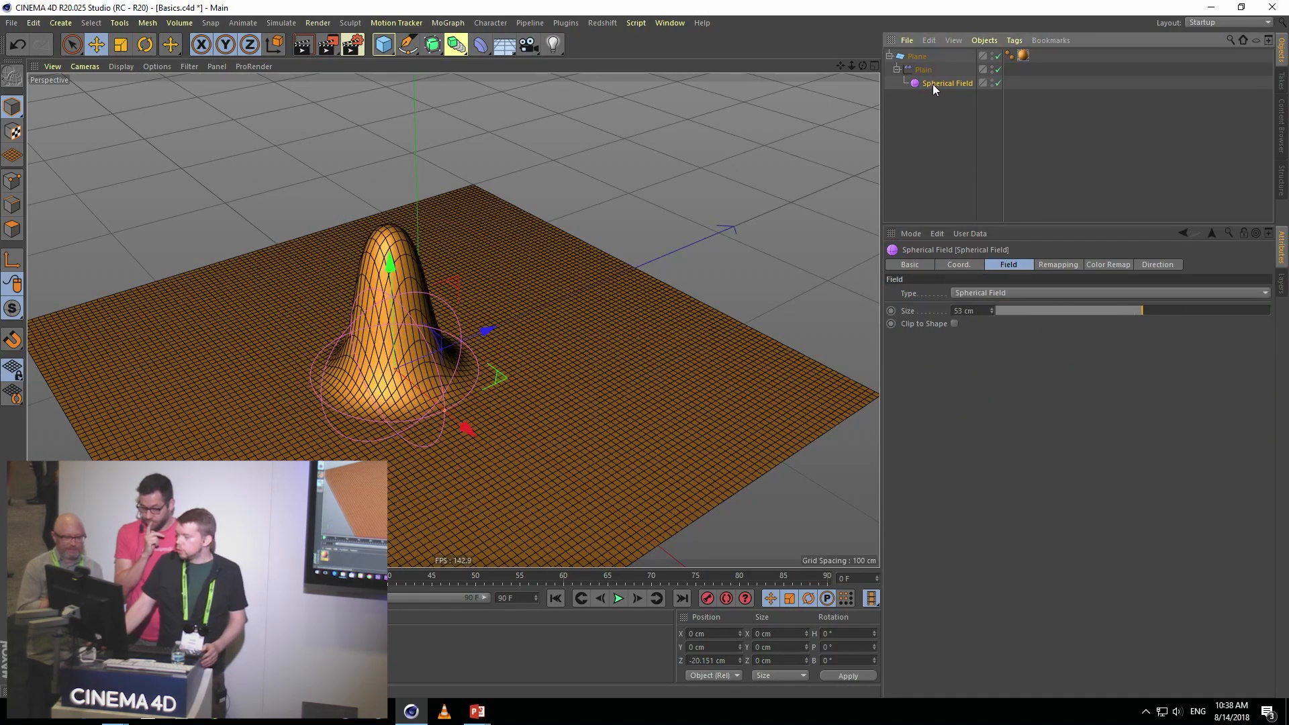
- Duplicate the Spherical Field and move the copy across the plane to about X 58, Y -3, Z 54 cm
left_click_drag(936, 75, 936, 75, "ctrl")
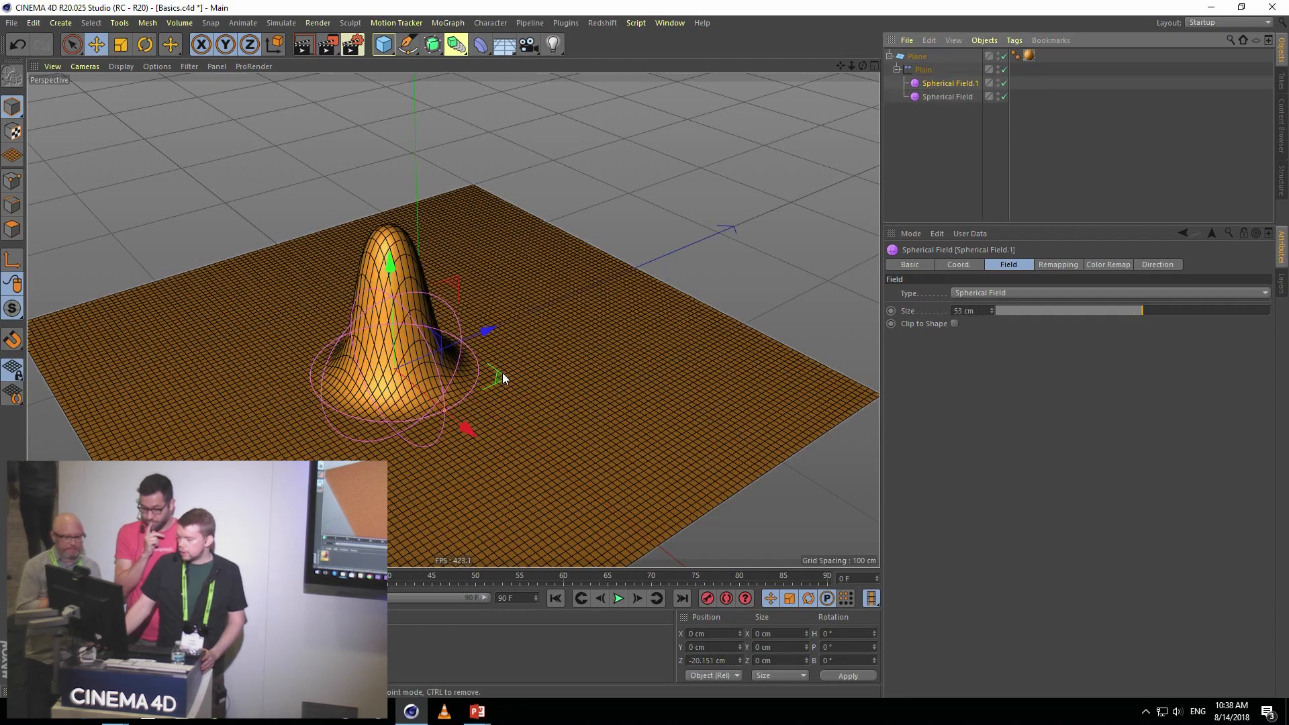
left_click_drag(502, 374, 650, 380)
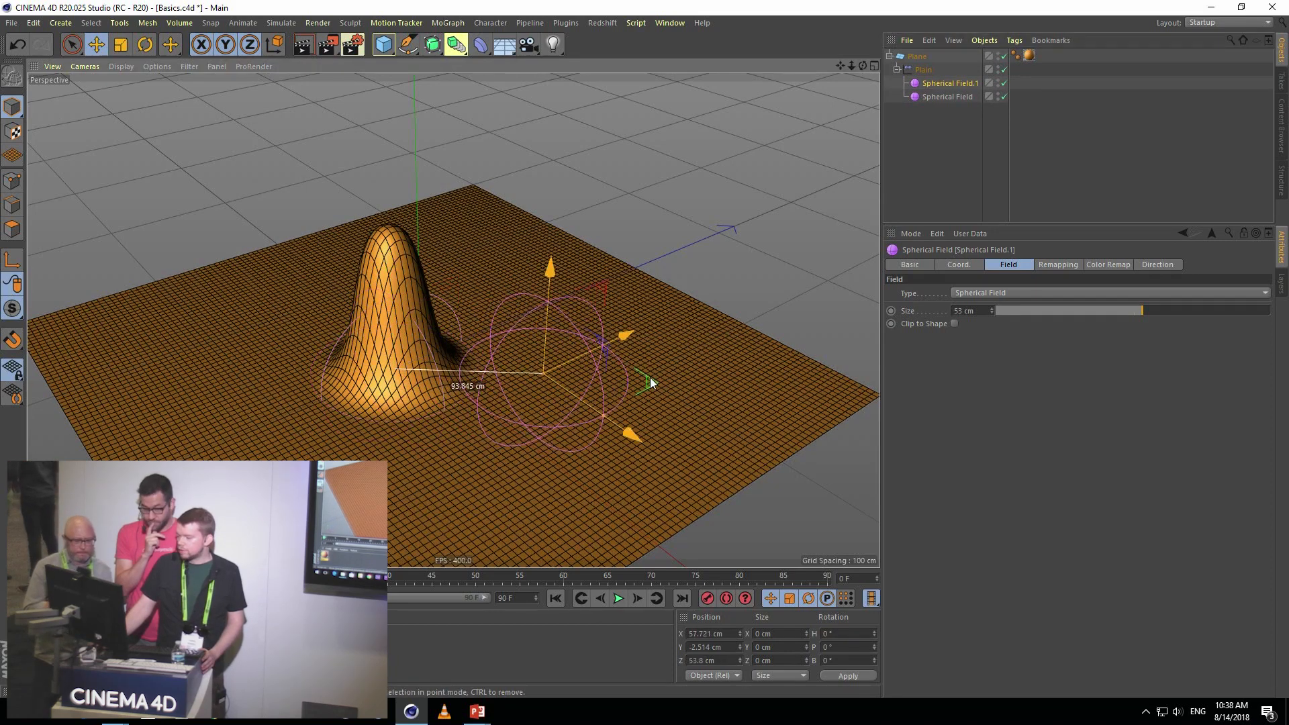
- Include the duplicated field in the Plain effector's falloff list and set its blending mode to Add
left_click(924, 70)
left_click_drag(937, 83, 930, 319)
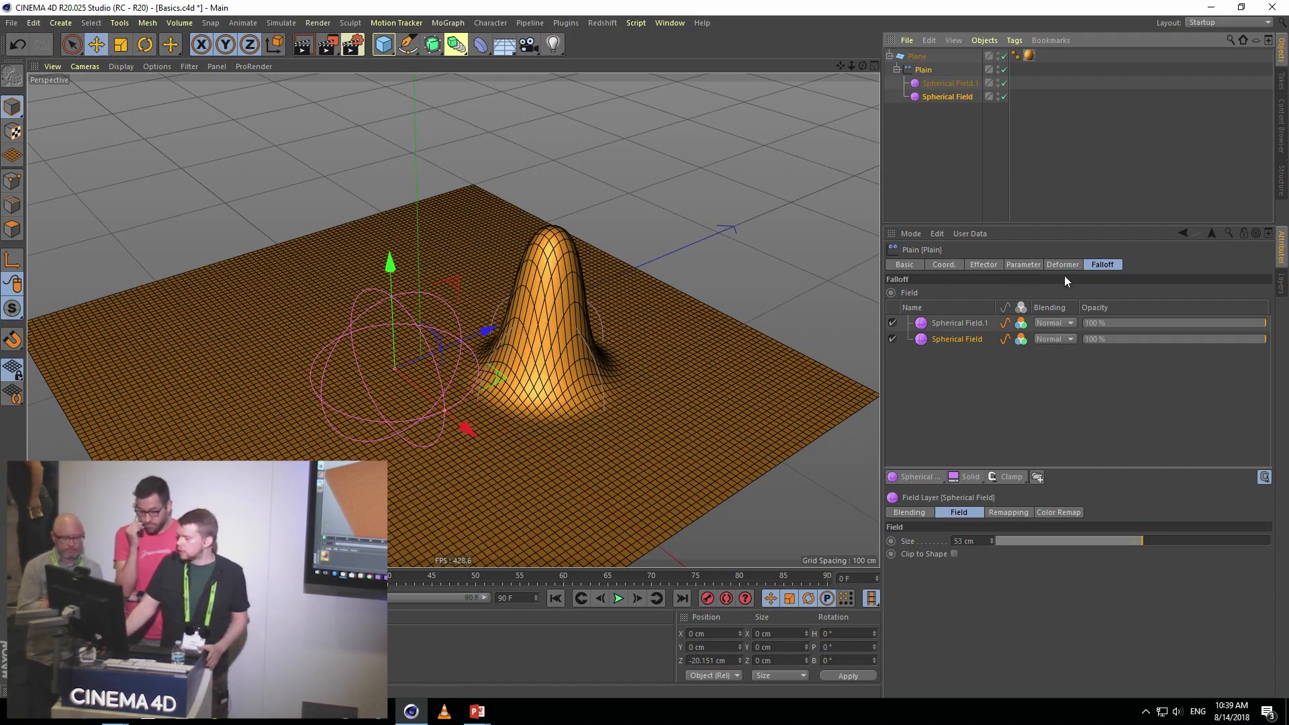
left_click(1053, 323)
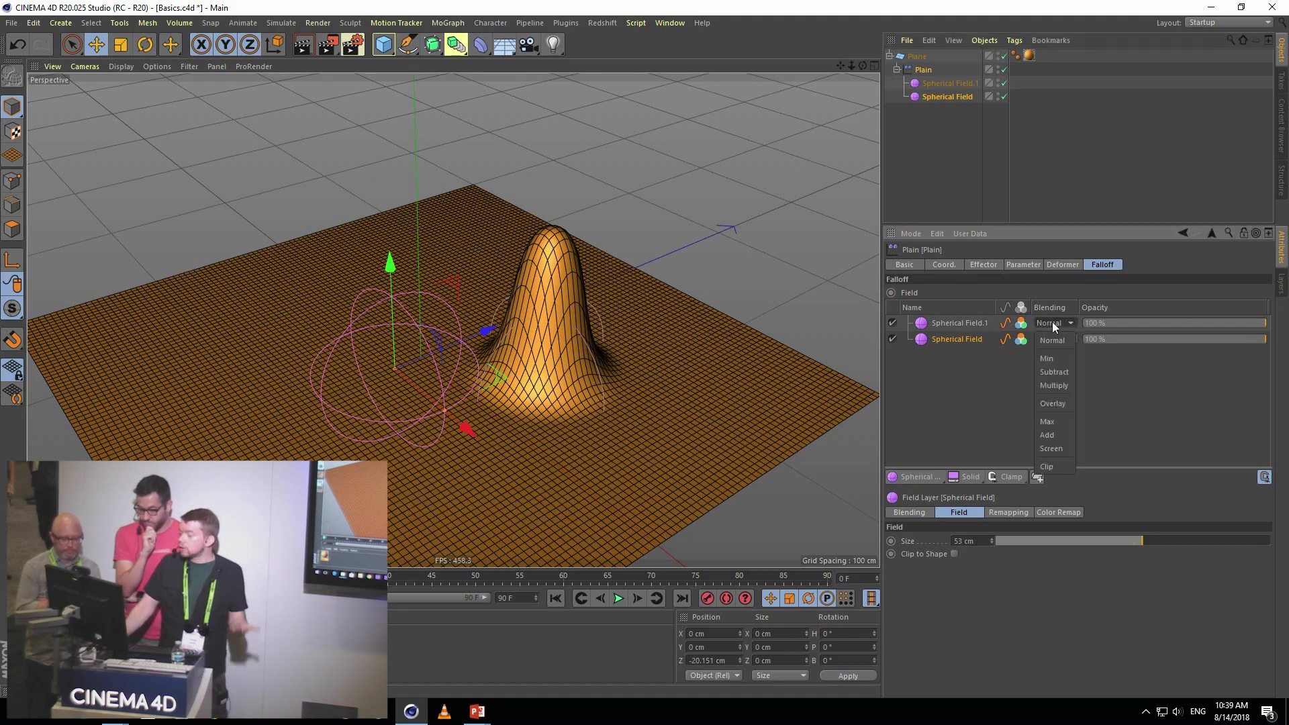
left_click(1034, 308)
left_click(970, 328)
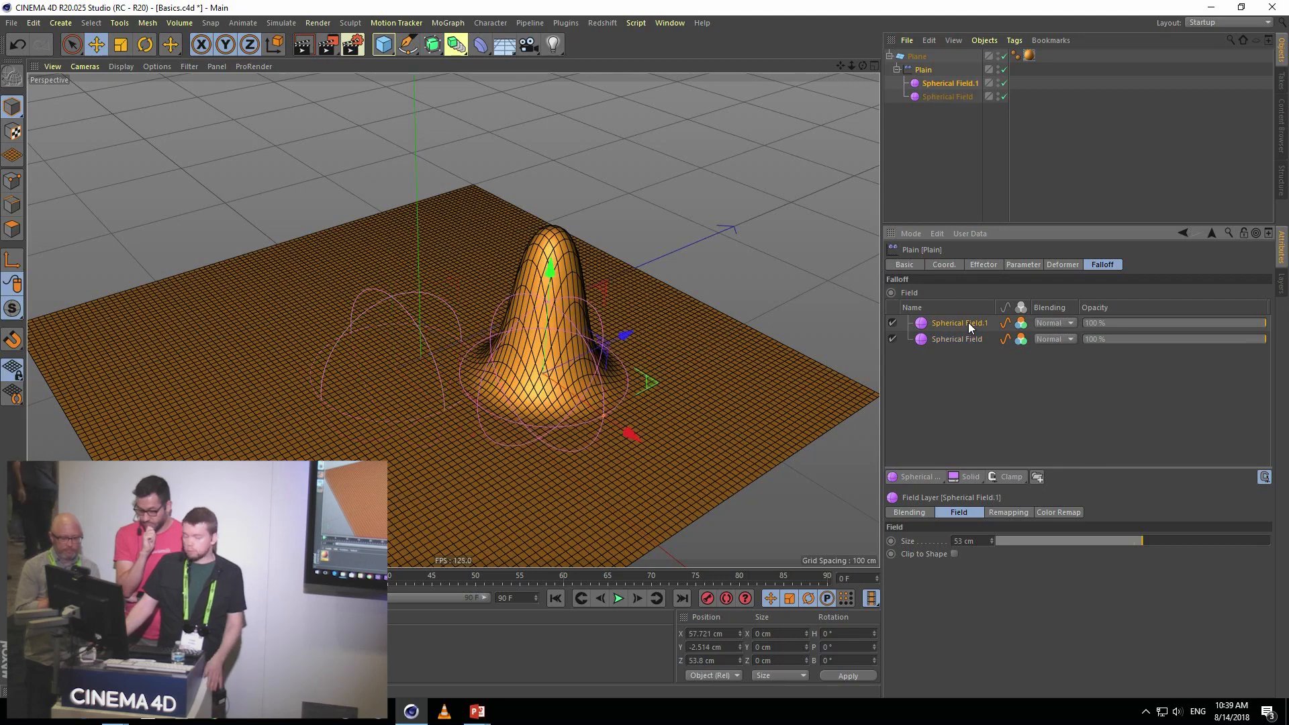
left_click(1053, 325)
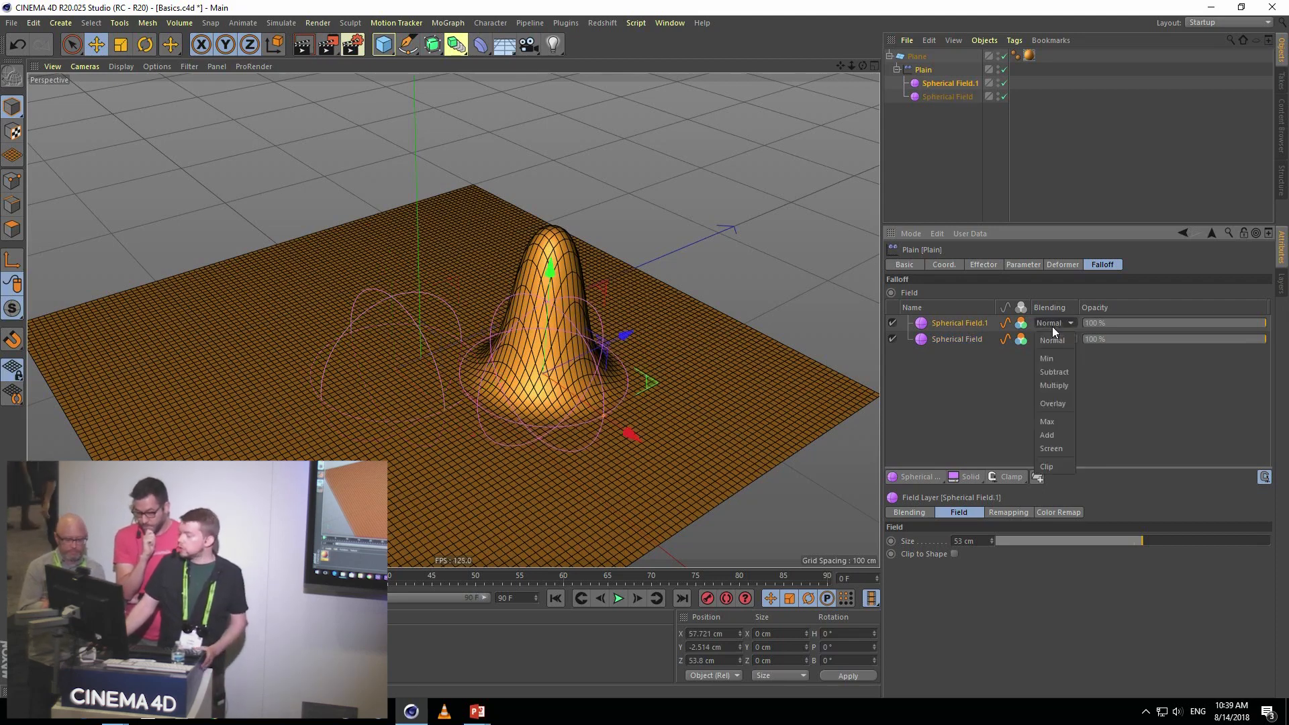
left_click(1056, 435)
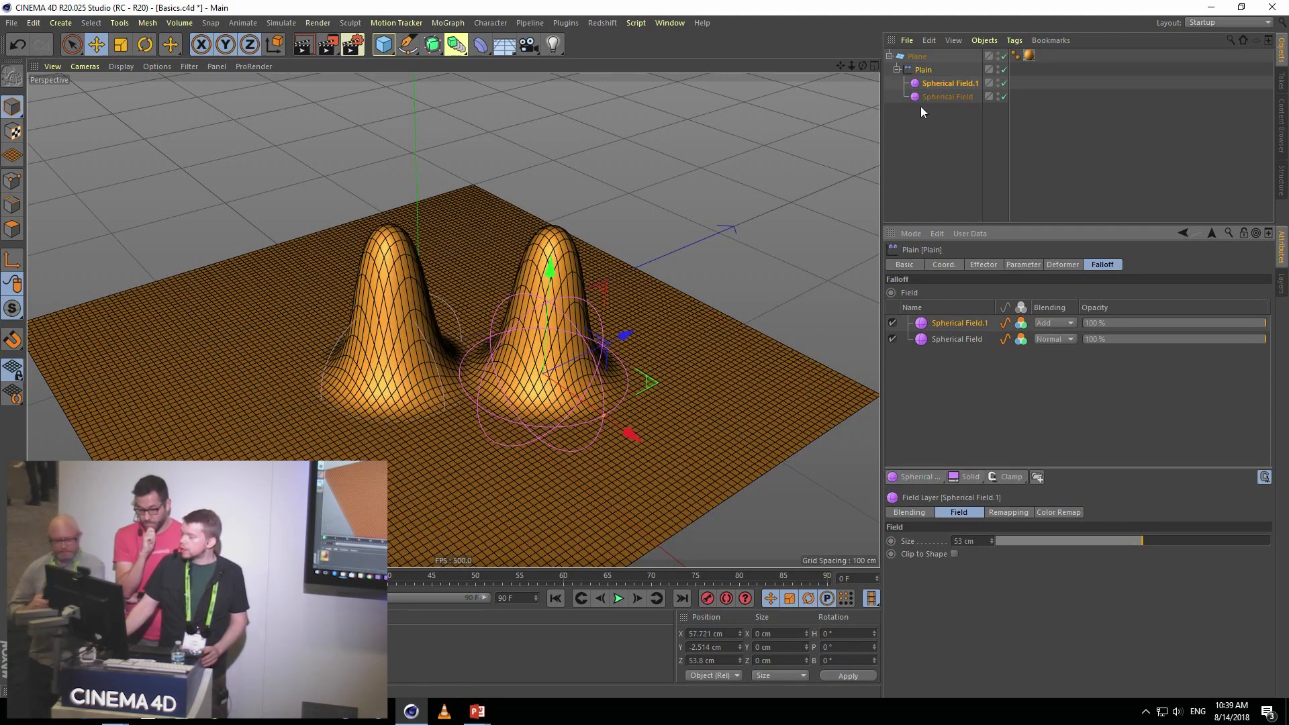
- Change the duplicated Spherical Field's type to Box Field and move it to about X 56, Y -19, Z 34 cm
left_click(947, 83)
left_click(974, 294)
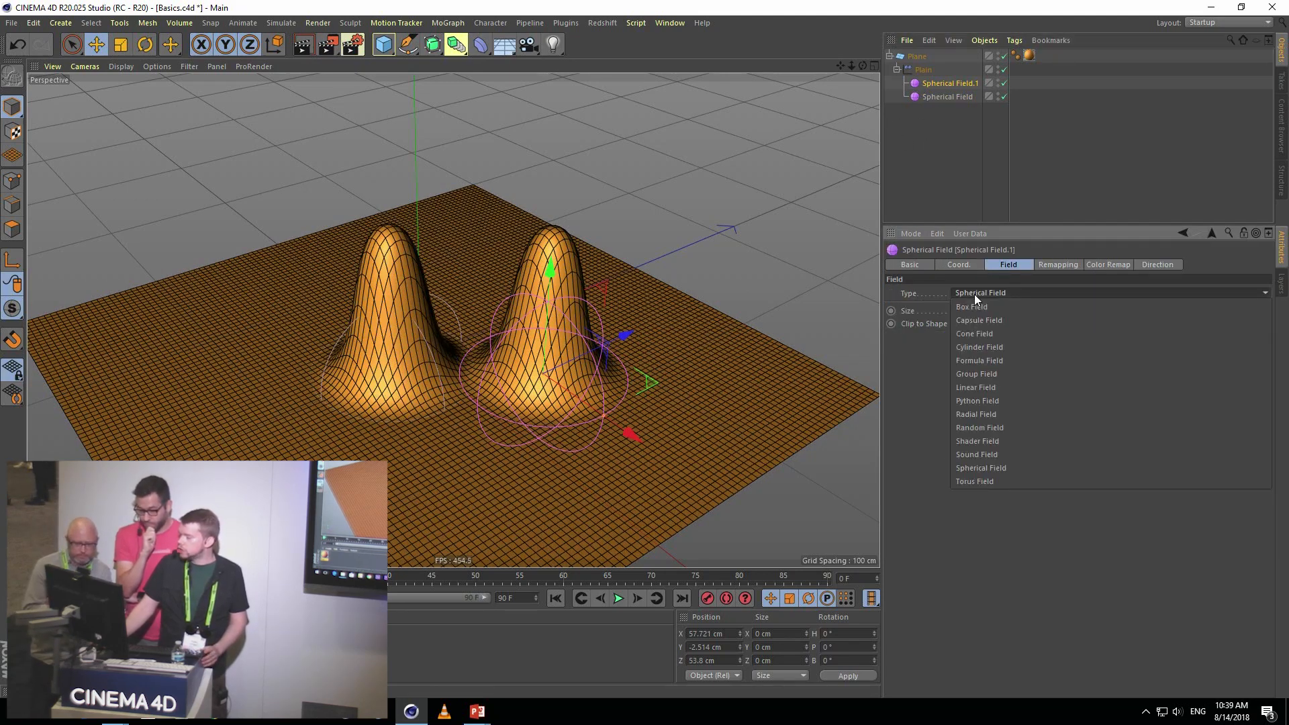
left_click(995, 304)
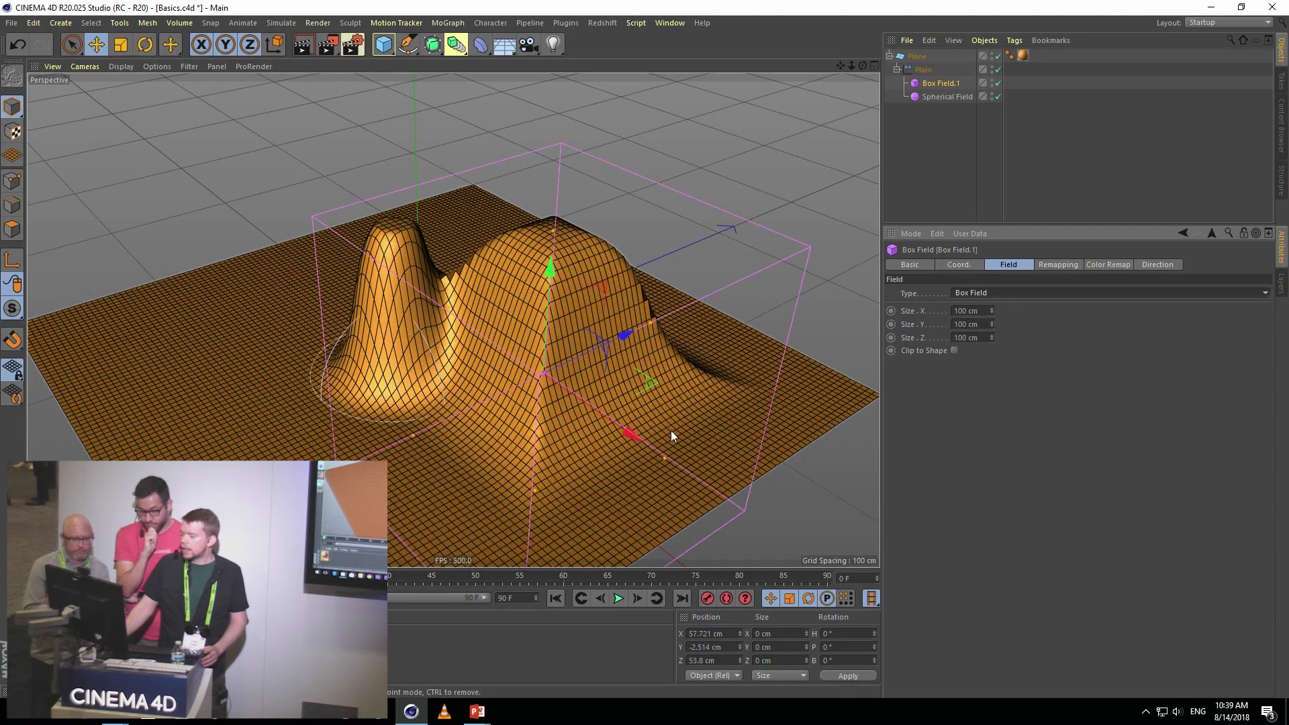
left_click_drag(654, 383, 629, 411)
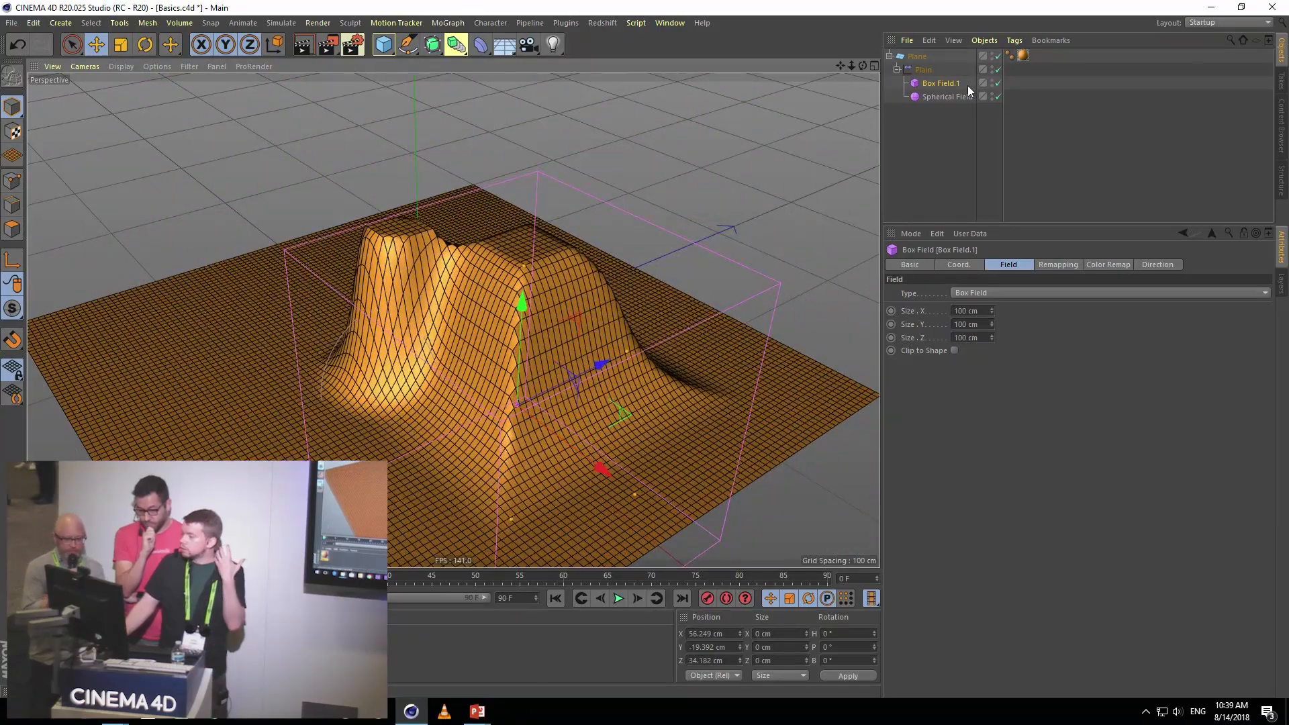
- Set the Box Field's blending mode to Subtract in the Plain effector's falloff and move the field to about X 64, Z 108 cm
left_click(929, 68)
left_click(1057, 327)
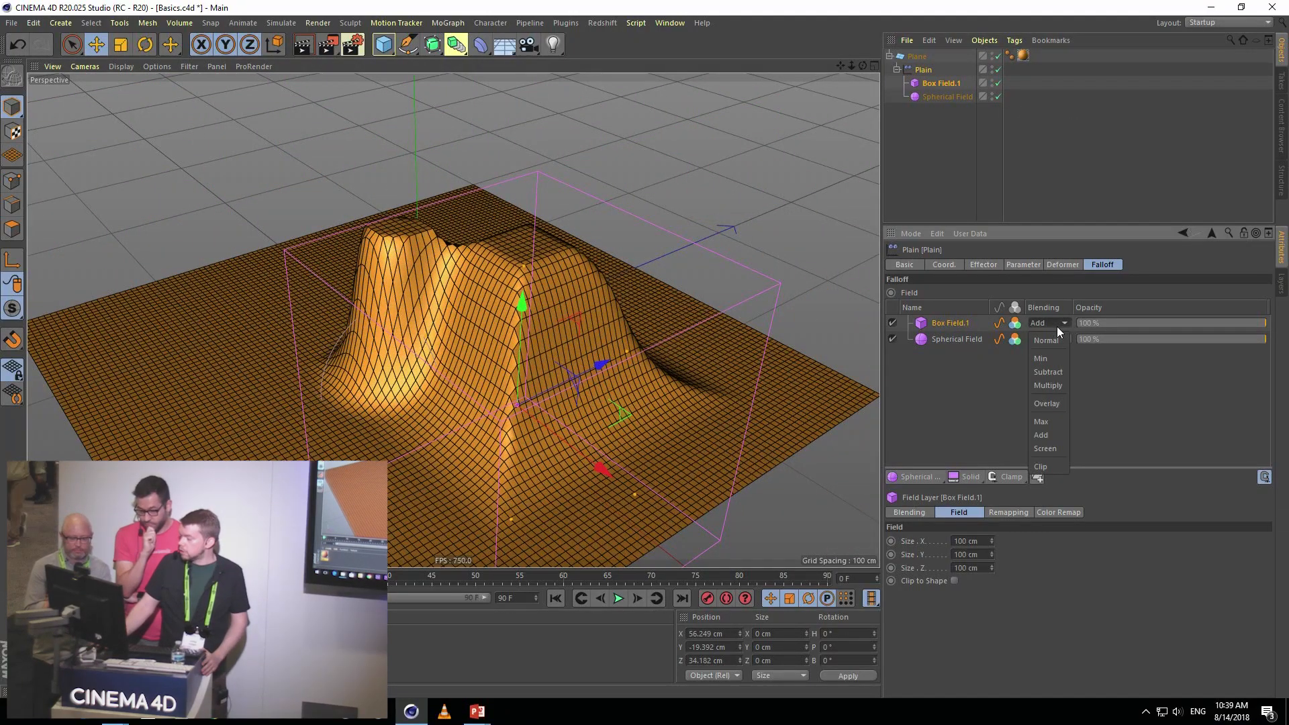
left_click(1053, 372)
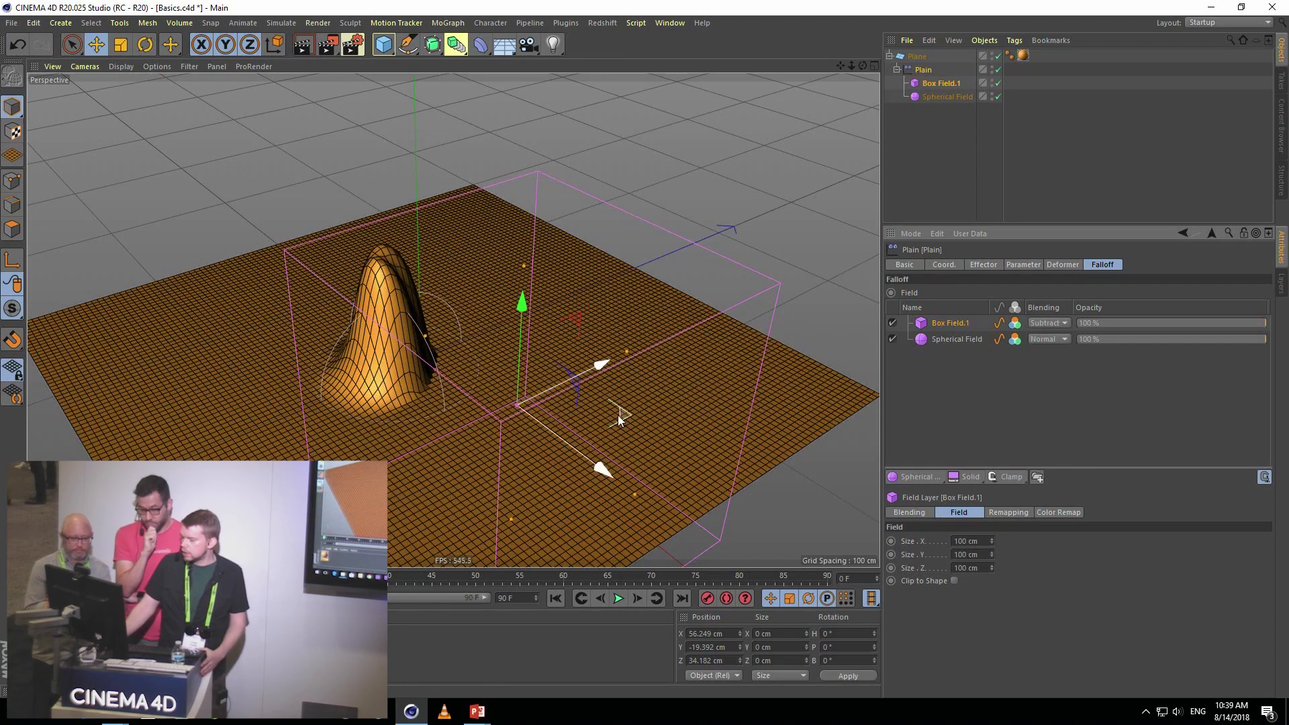
left_click_drag(623, 413, 723, 378)
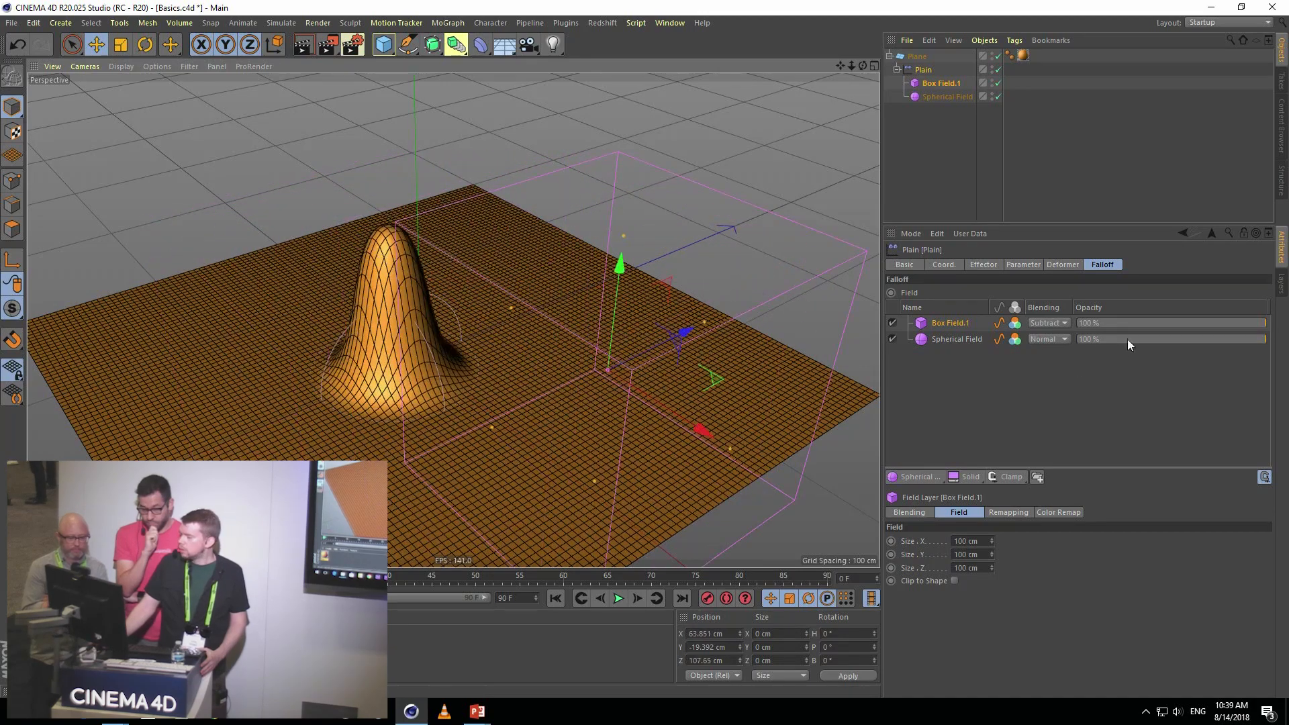
- Reorder the falloff list so the Box Field lies below the Spherical Field, with the box set to Normal and the sphere to Subtract
left_click_drag(958, 325, 950, 356)
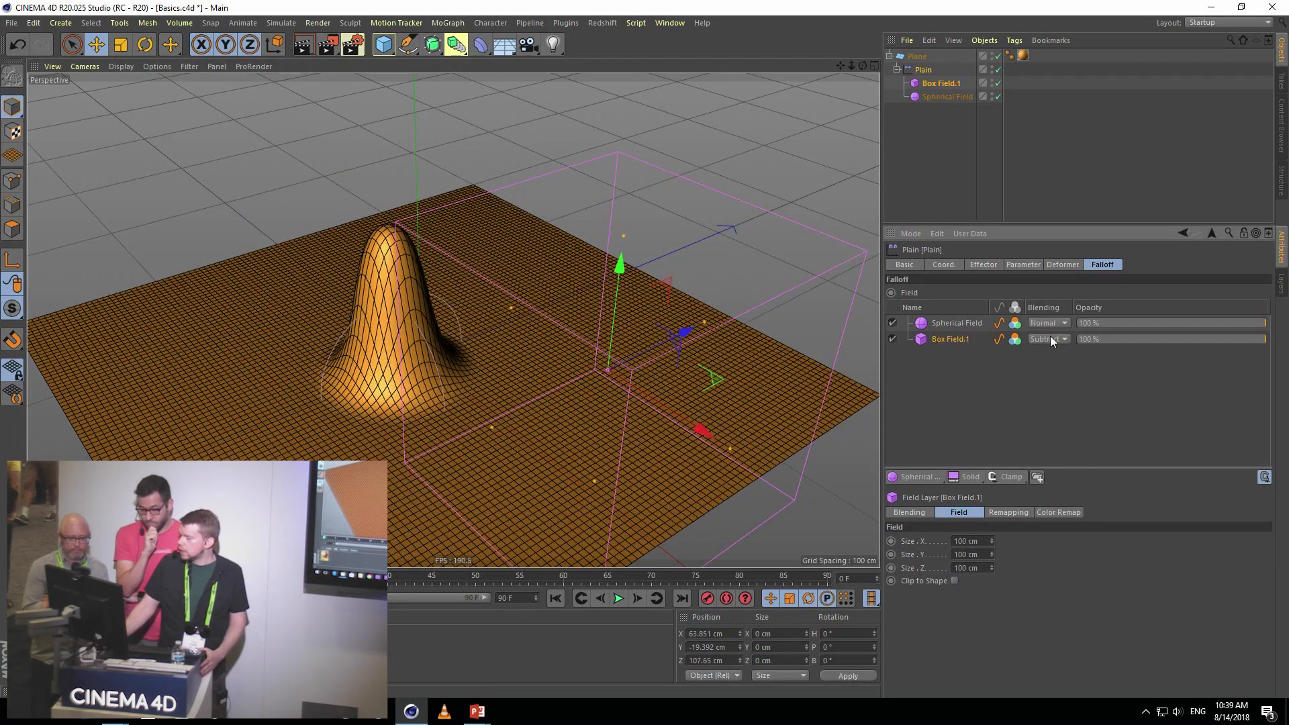
left_click(1050, 338)
left_click(1053, 354)
left_click(1034, 325)
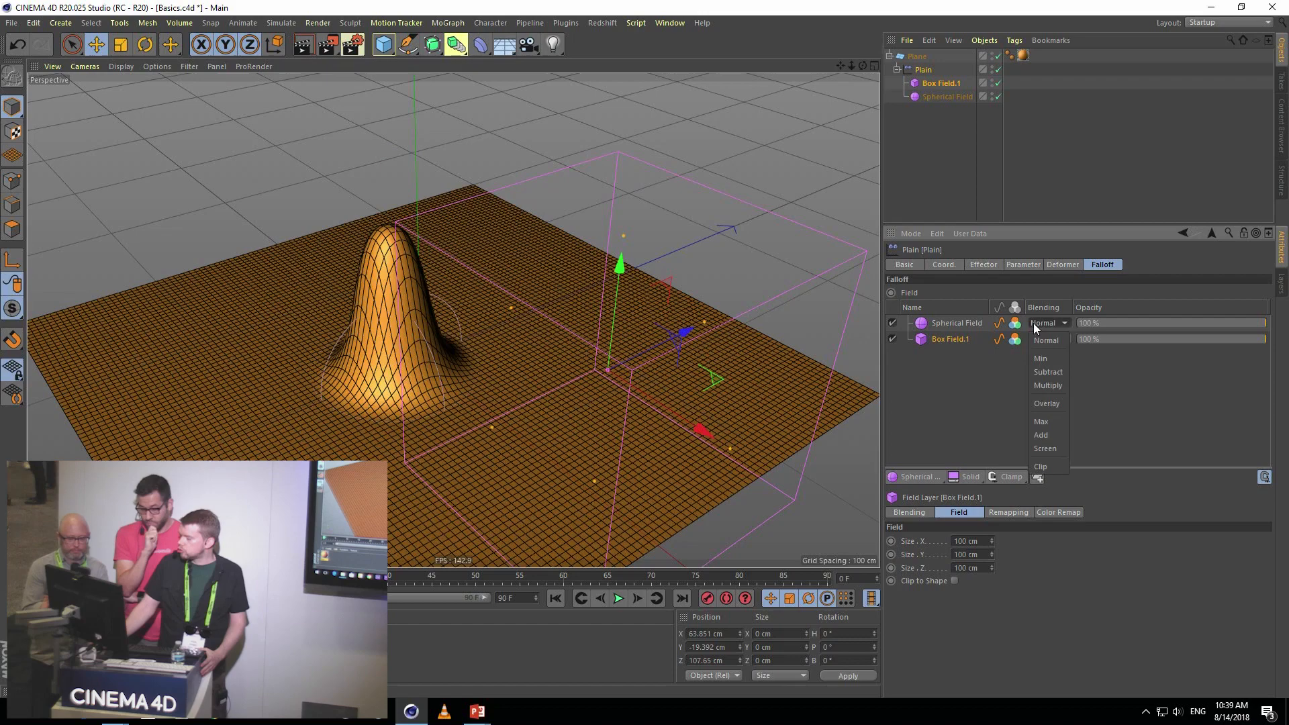
left_click(1052, 373)
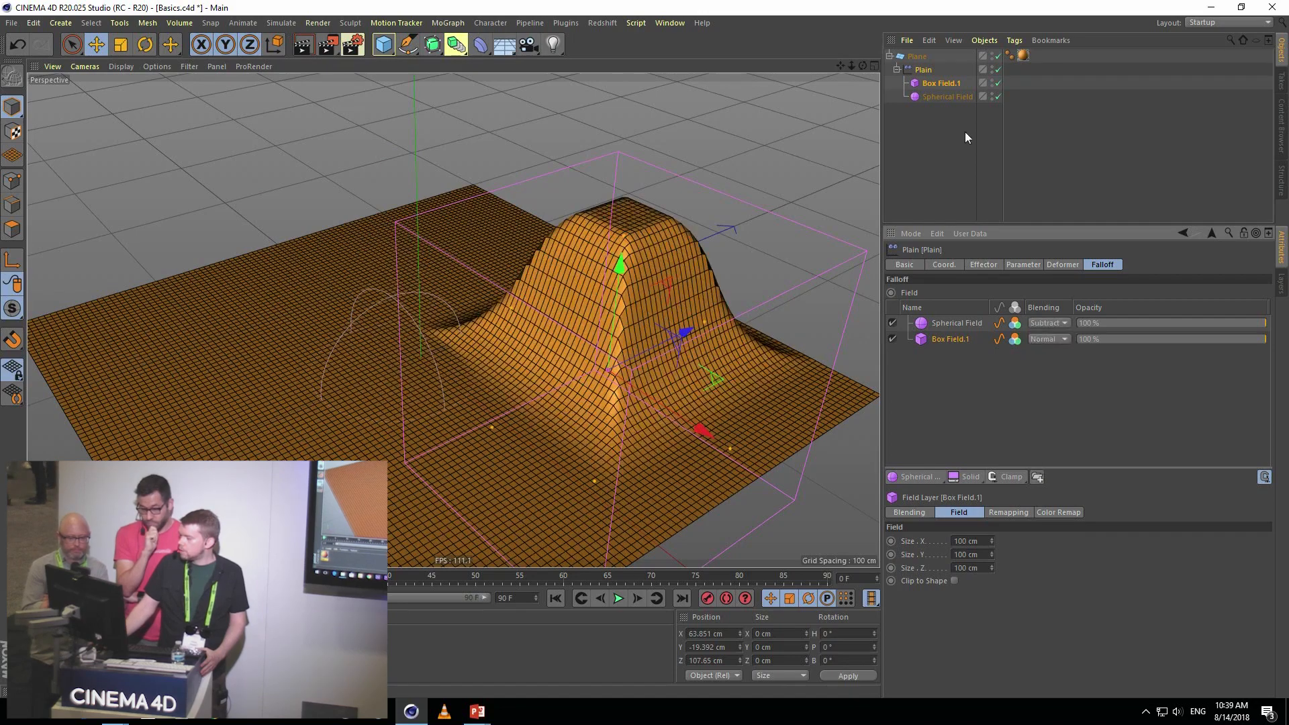
- Move the Spherical Field into the box bump at about X 47, Z 60 cm and change its type to Shader Field
left_click(945, 94)
left_click_drag(502, 379, 648, 367)
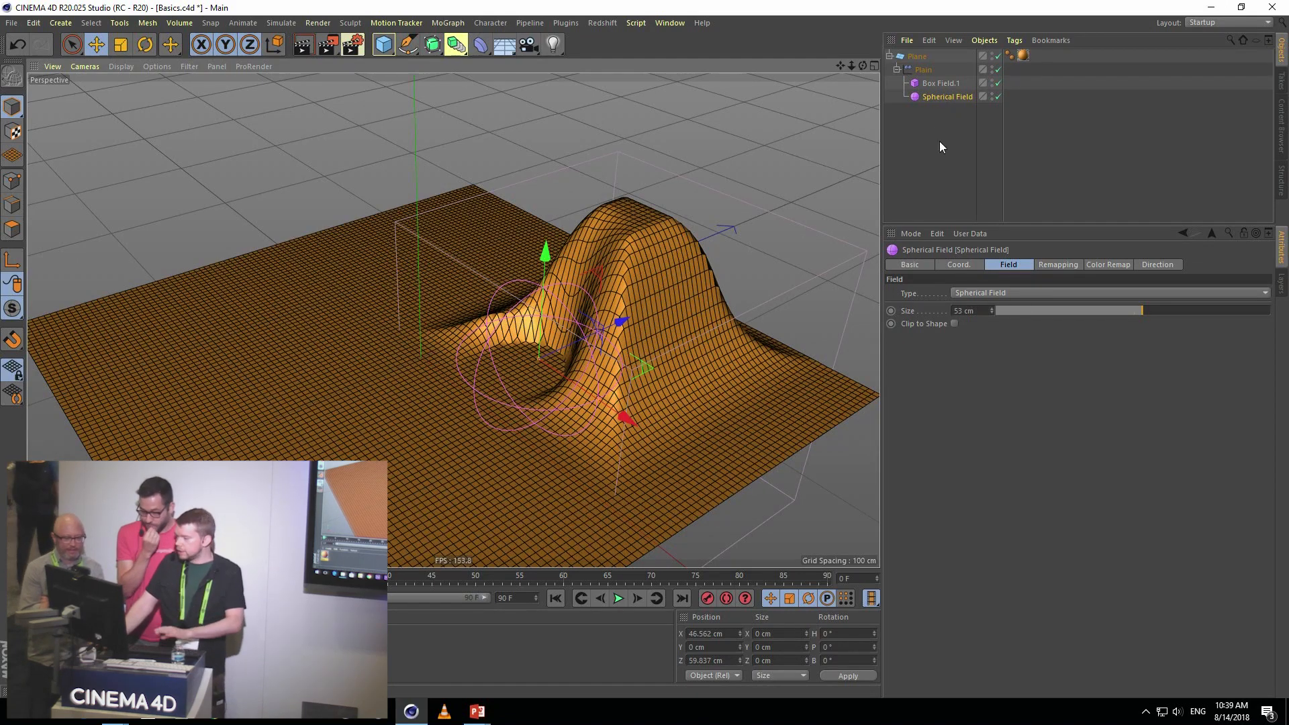
left_click(981, 293)
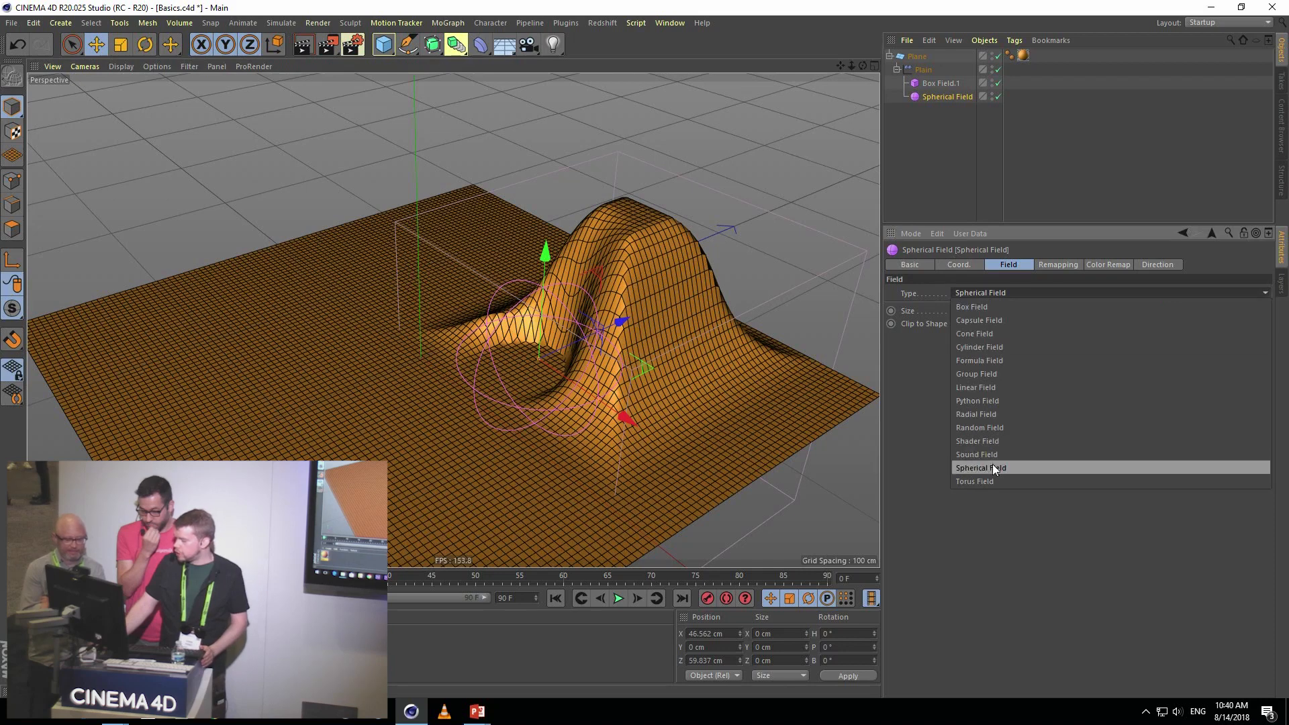
left_click(989, 440)
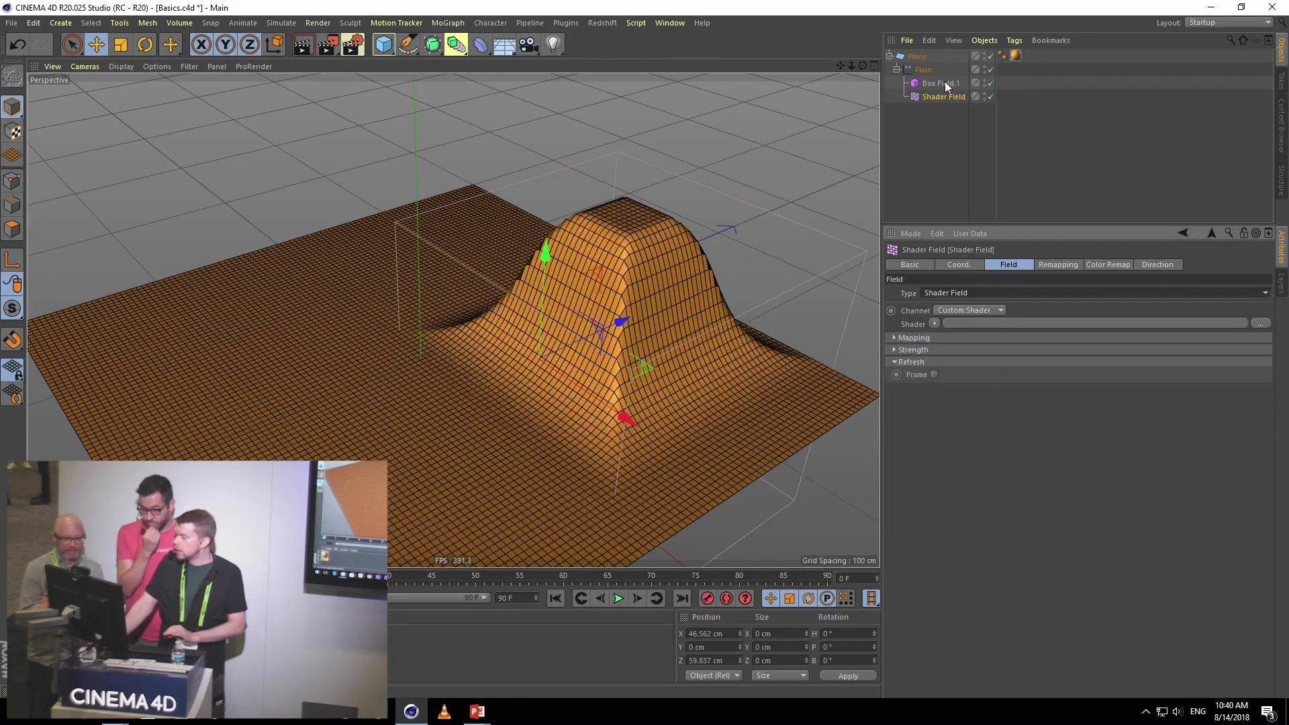
- Delete the Box Field and select the remaining Shader Field
left_click(945, 82)
key("Delete")
left_click(946, 84)
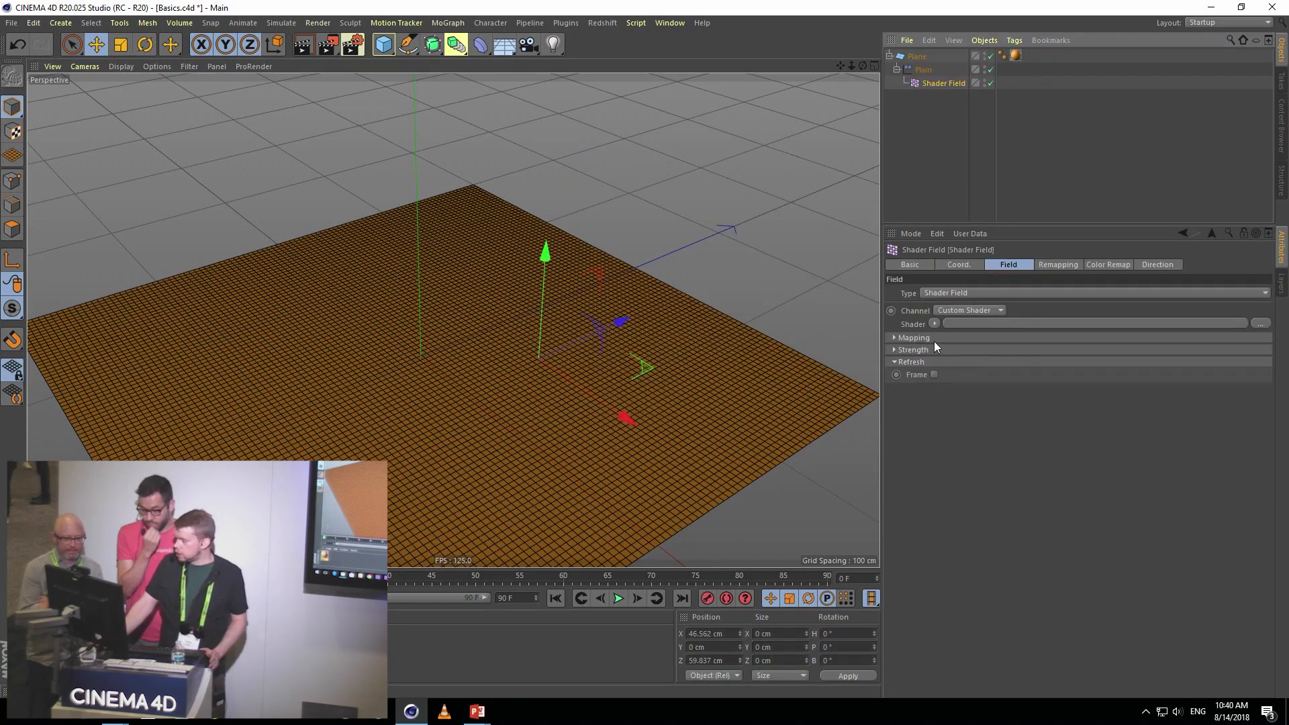
- Load a Noise shader into the Shader Field and set the field's blending mode to Normal in the Plain effector's falloff
left_click(935, 323)
left_click(981, 461)
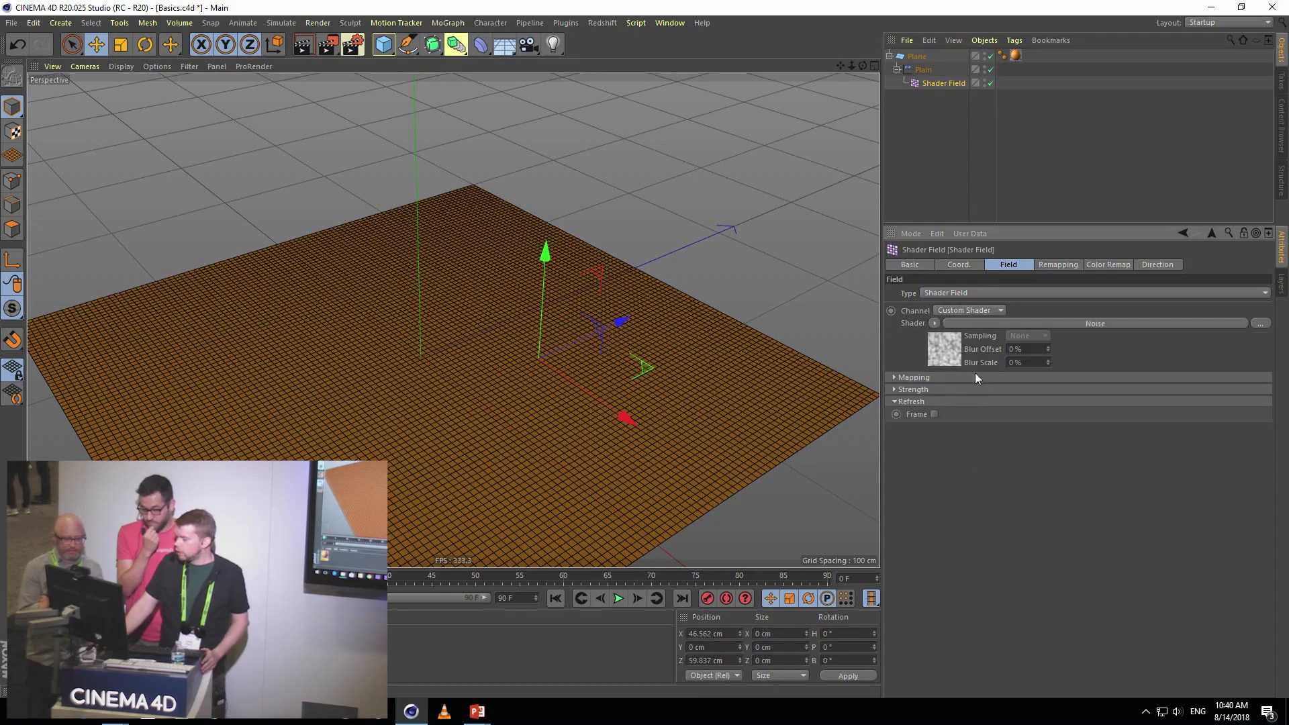
left_click(918, 70)
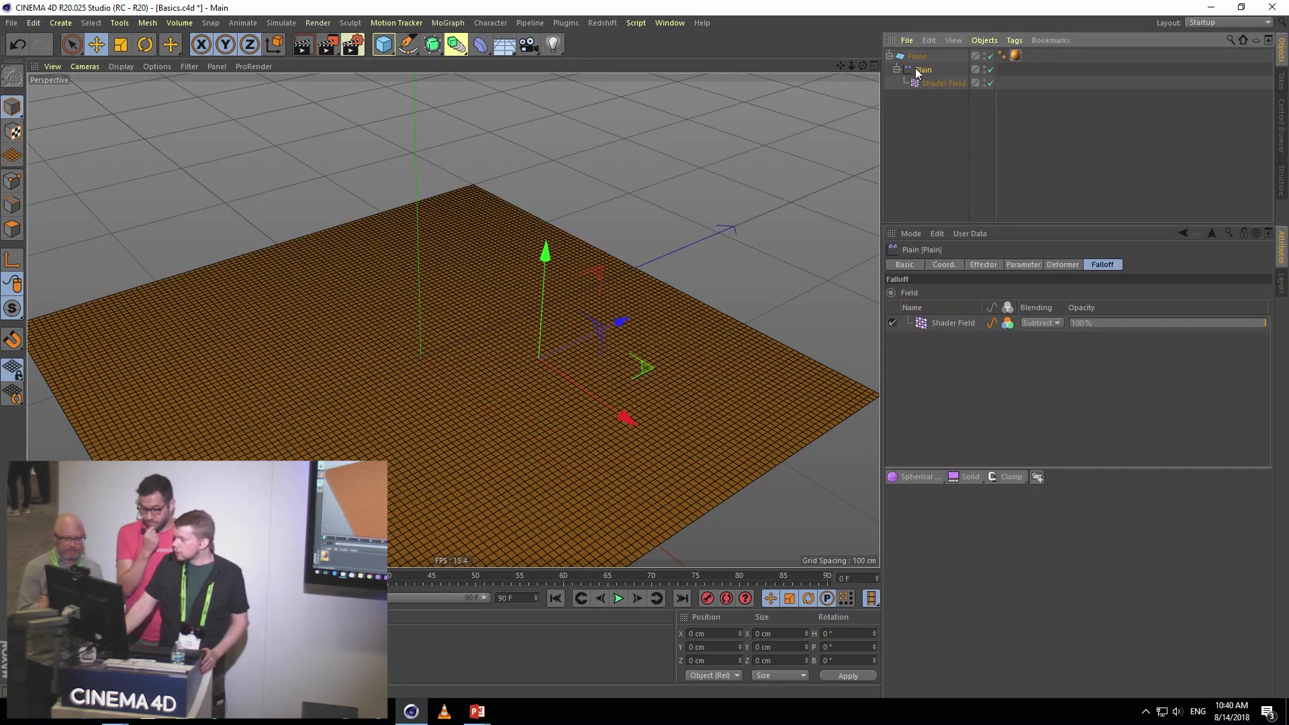
left_click(1040, 323)
left_click(1040, 337)
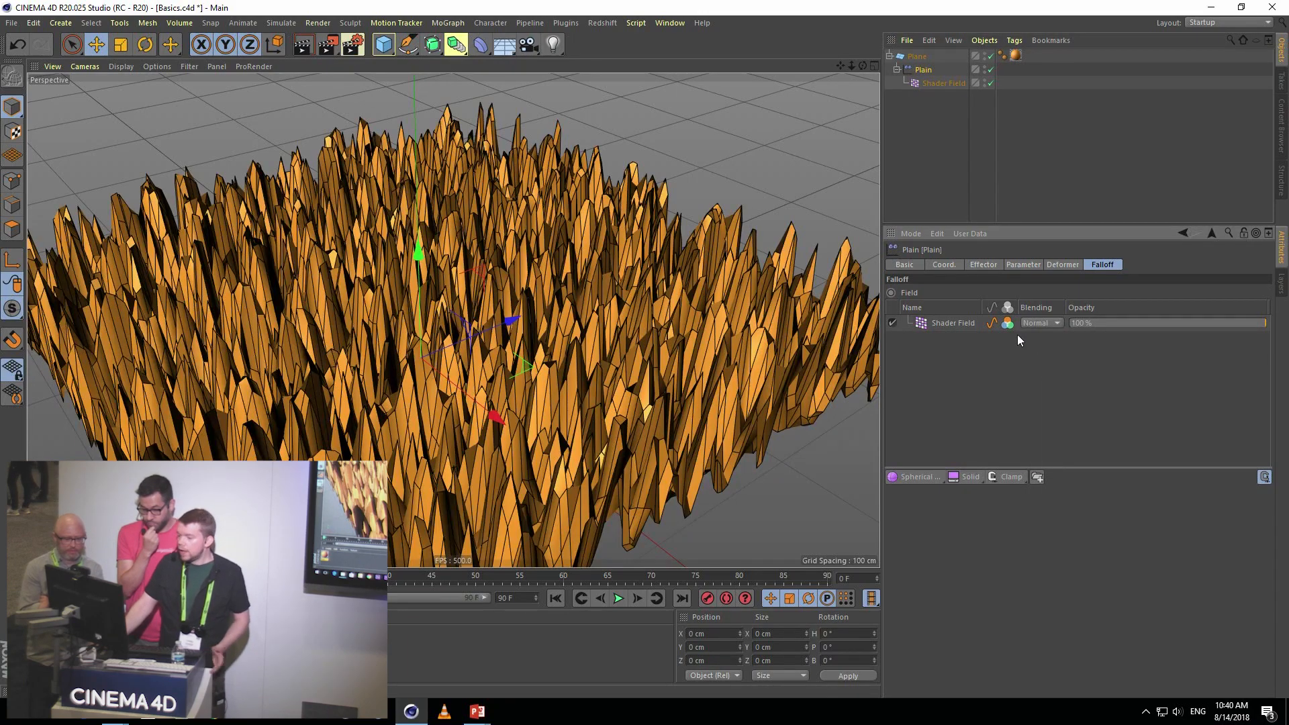
- Set the Noise shader's Animation Speed to 1, play the animation and set the Global Scale to 555 %
left_click(941, 326)
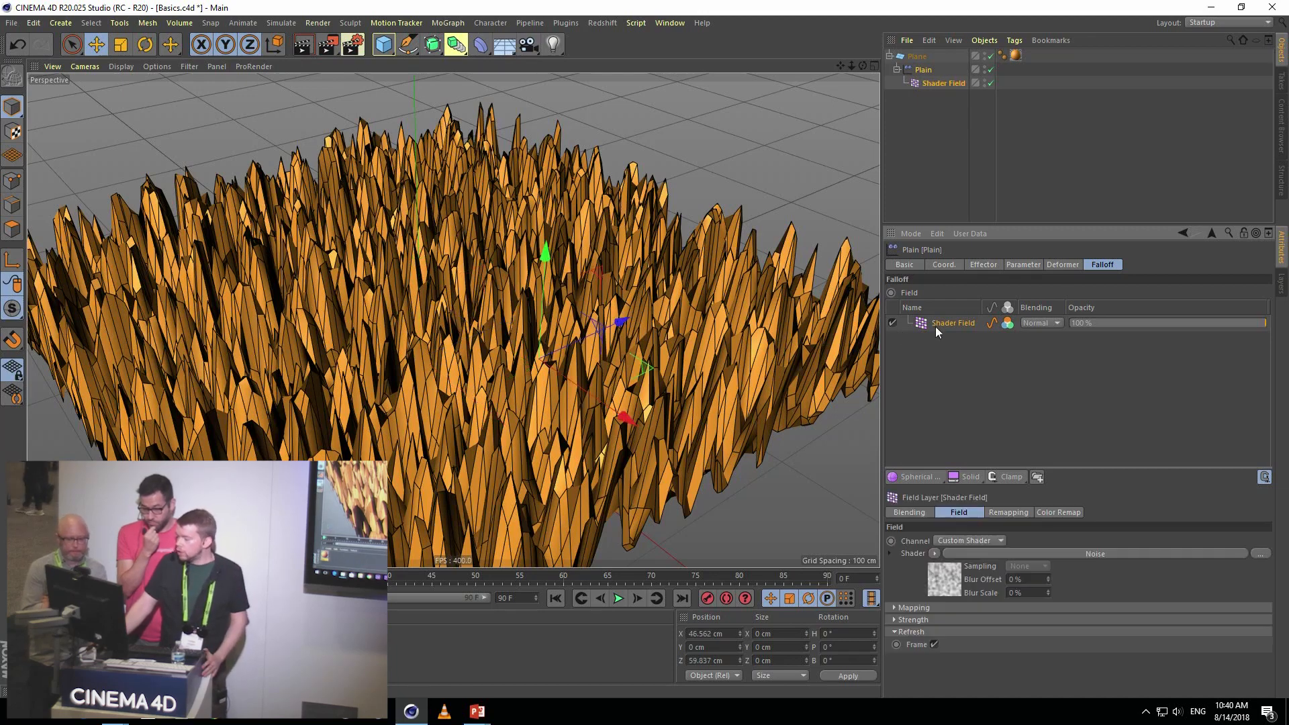
left_click(957, 554)
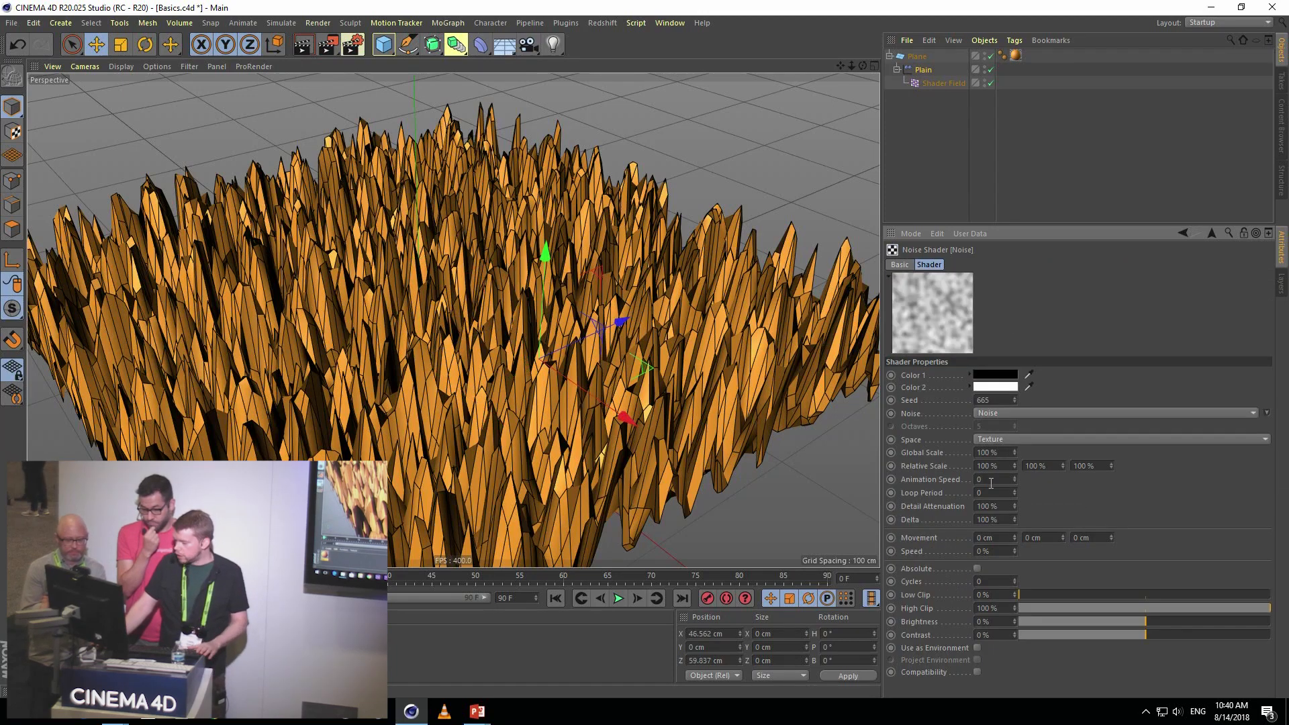
left_click(619, 599)
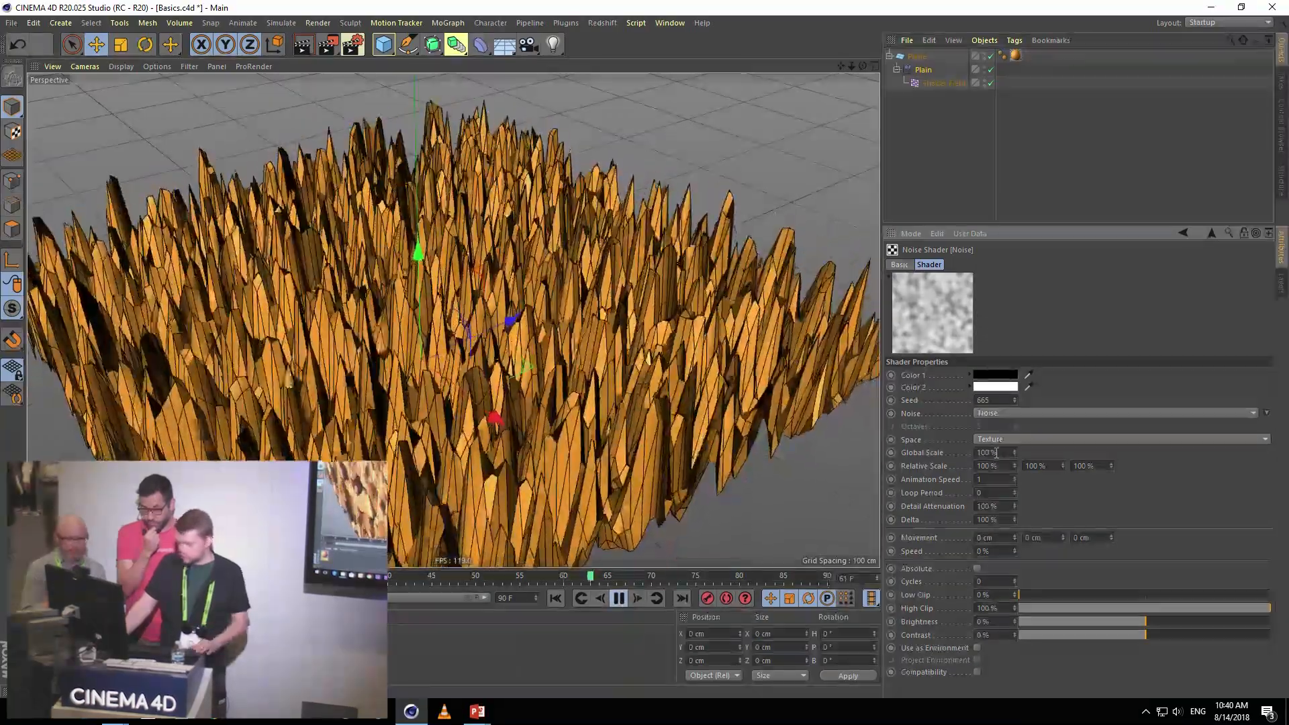
double_click(997, 452)
type("555")
key("Return")
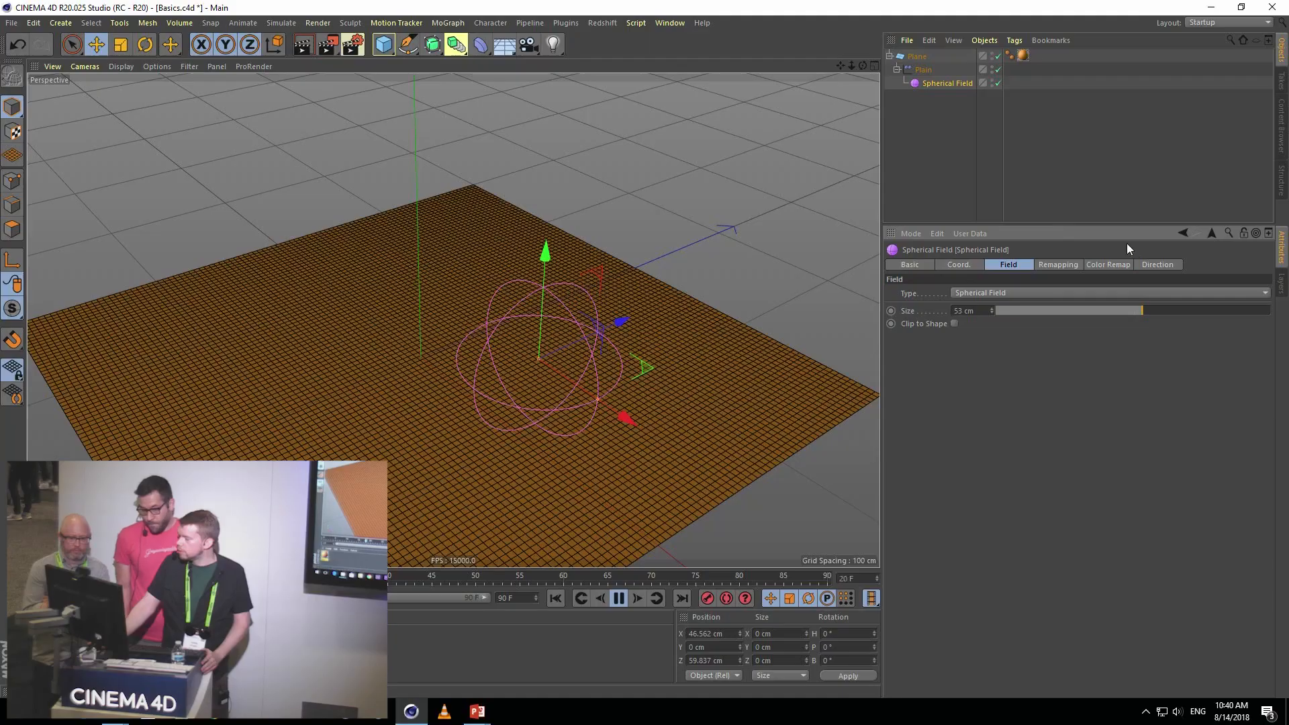
- Set the Spherical Field's blending mode to Normal in the Plain effector's falloff and return the timeline to frame 0
left_click(925, 71)
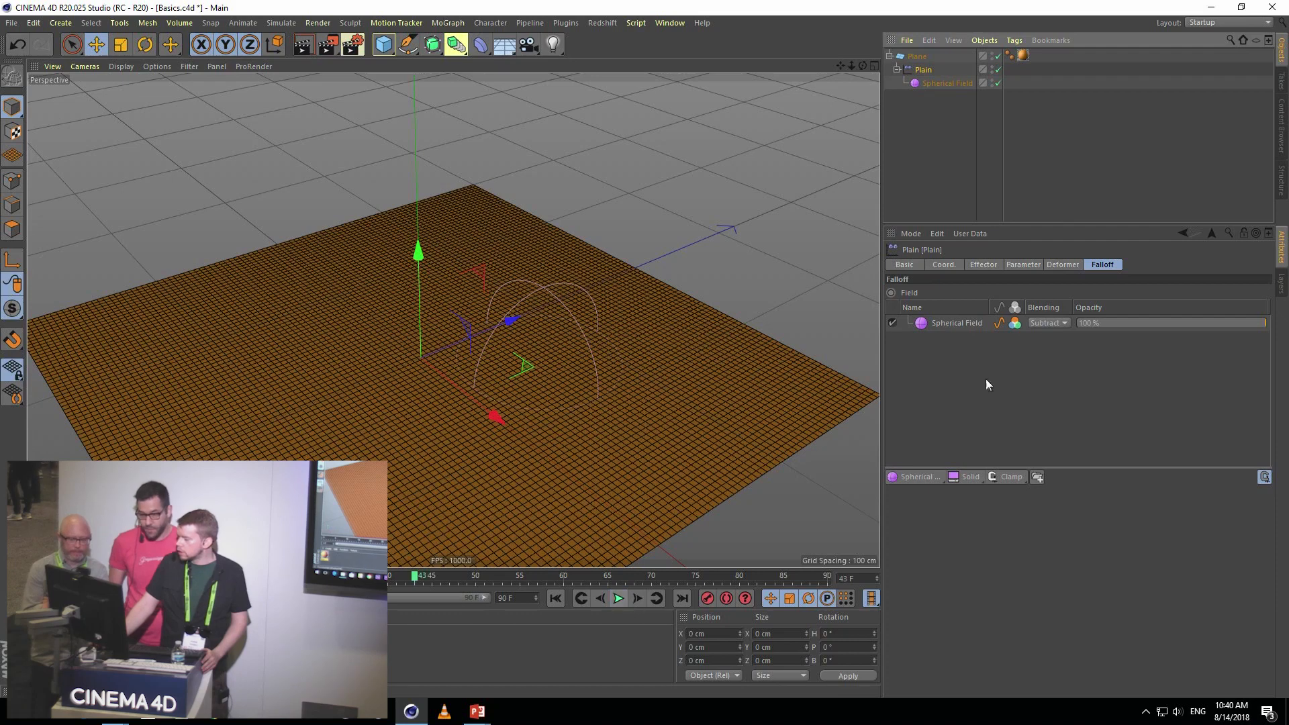
left_click(1051, 323)
left_click(1044, 336)
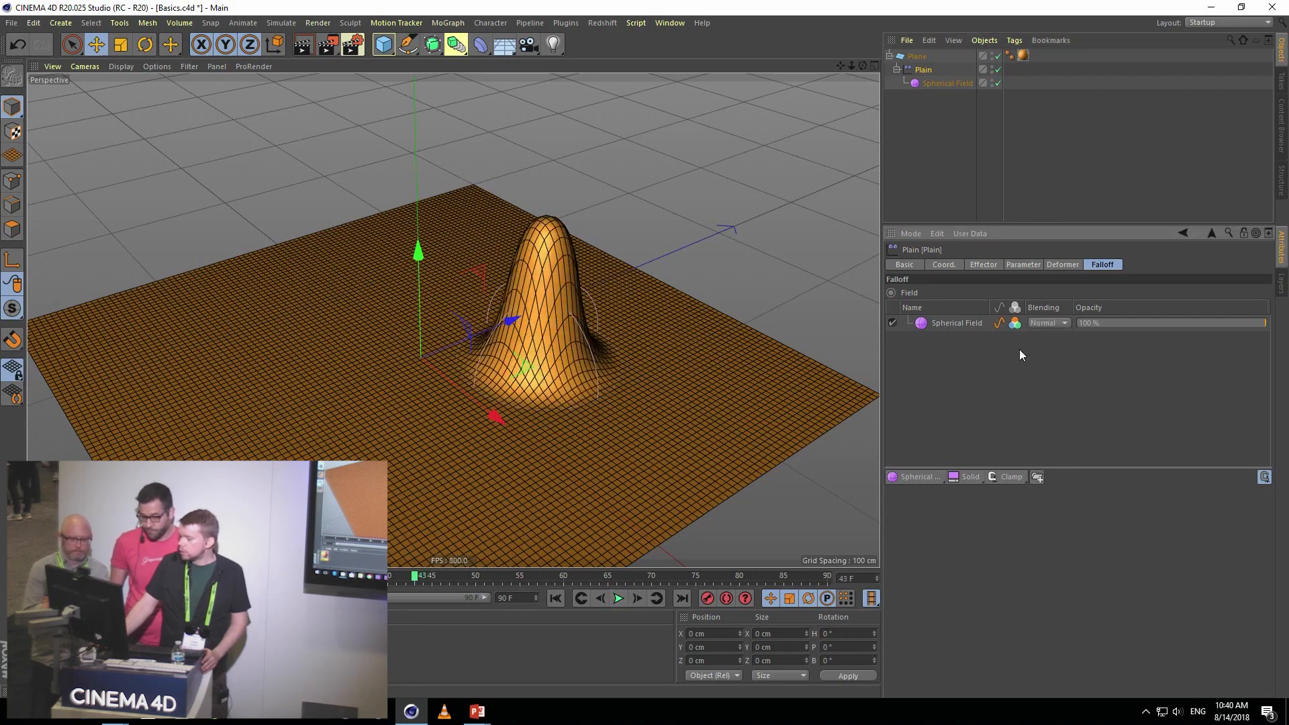
left_click(556, 599)
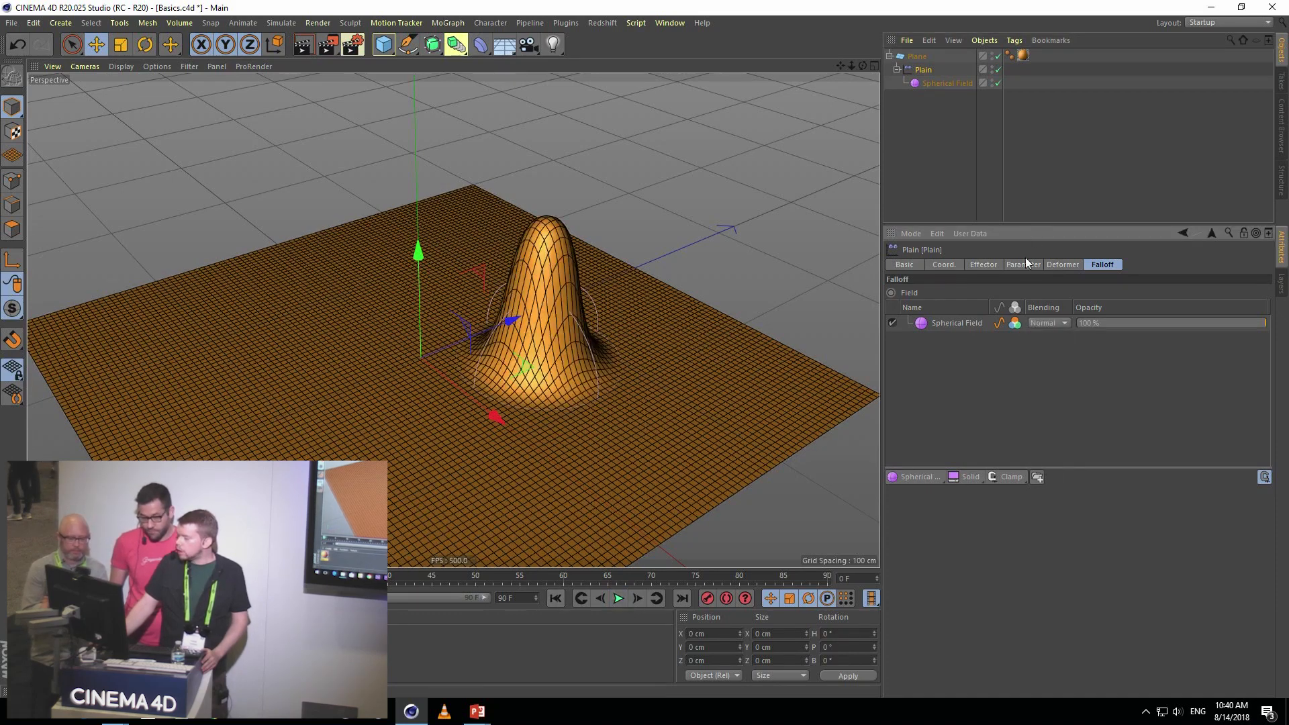
left_click(961, 477)
left_click(998, 475)
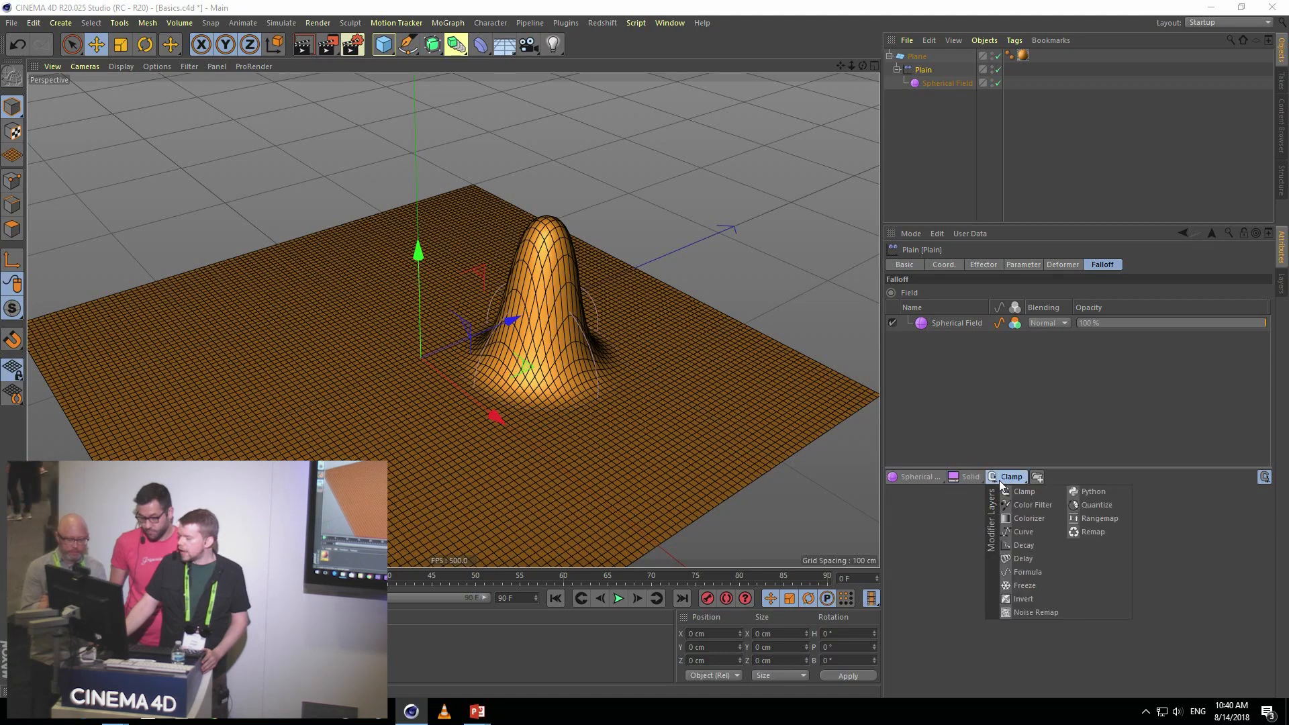
left_click(1169, 495)
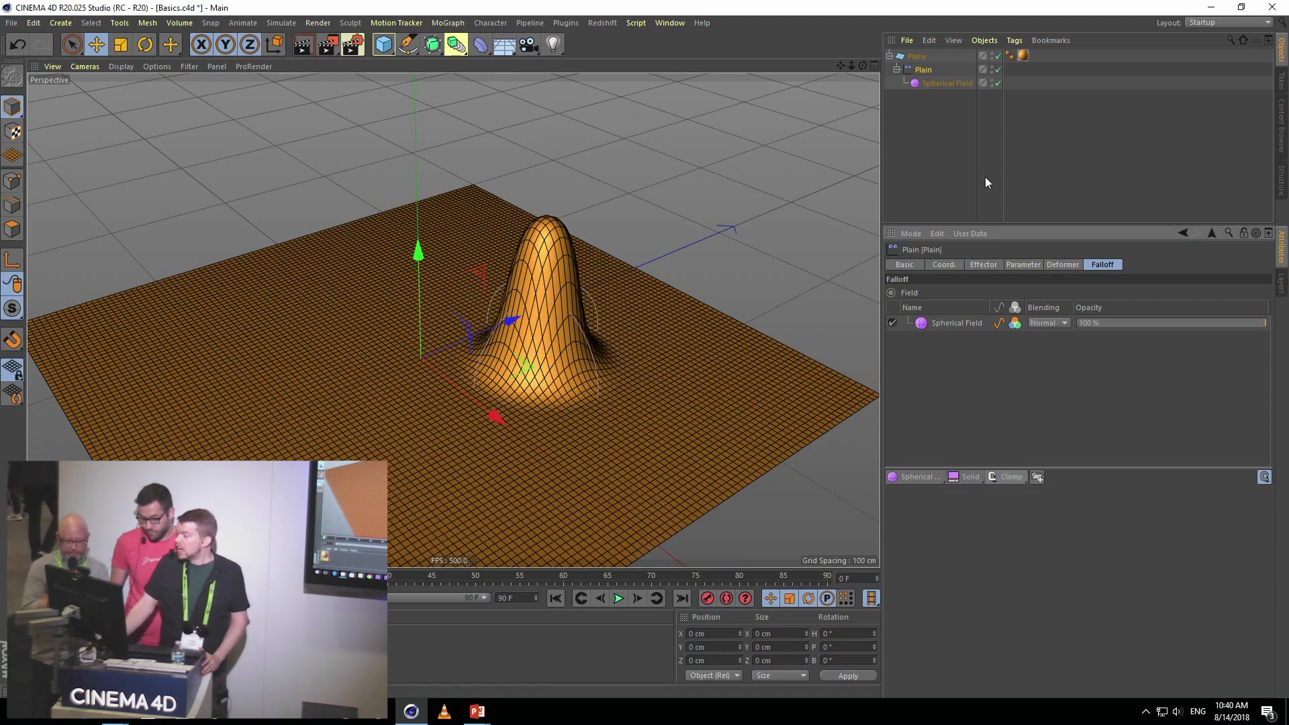
- Add a Vibrate tag to the Plain effector
right_click(929, 73)
mouse_move(962, 72)
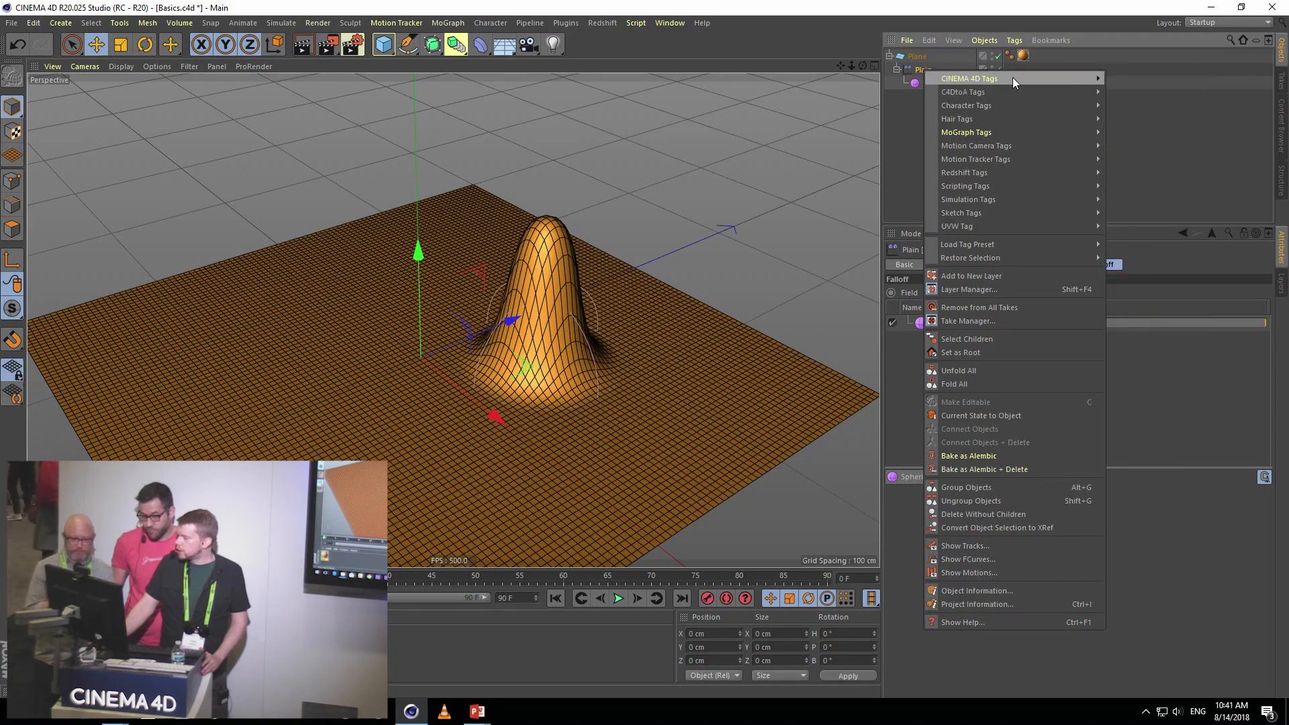
mouse_move(1013, 78)
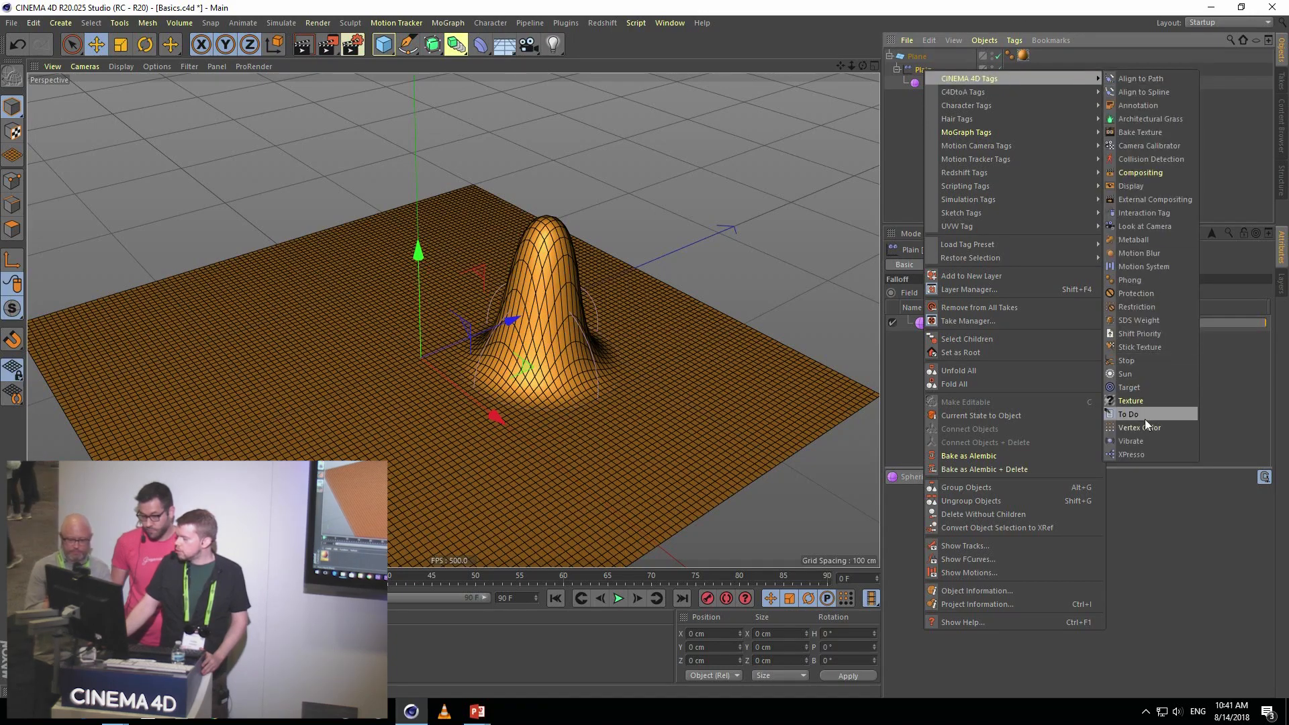
left_click(1146, 441)
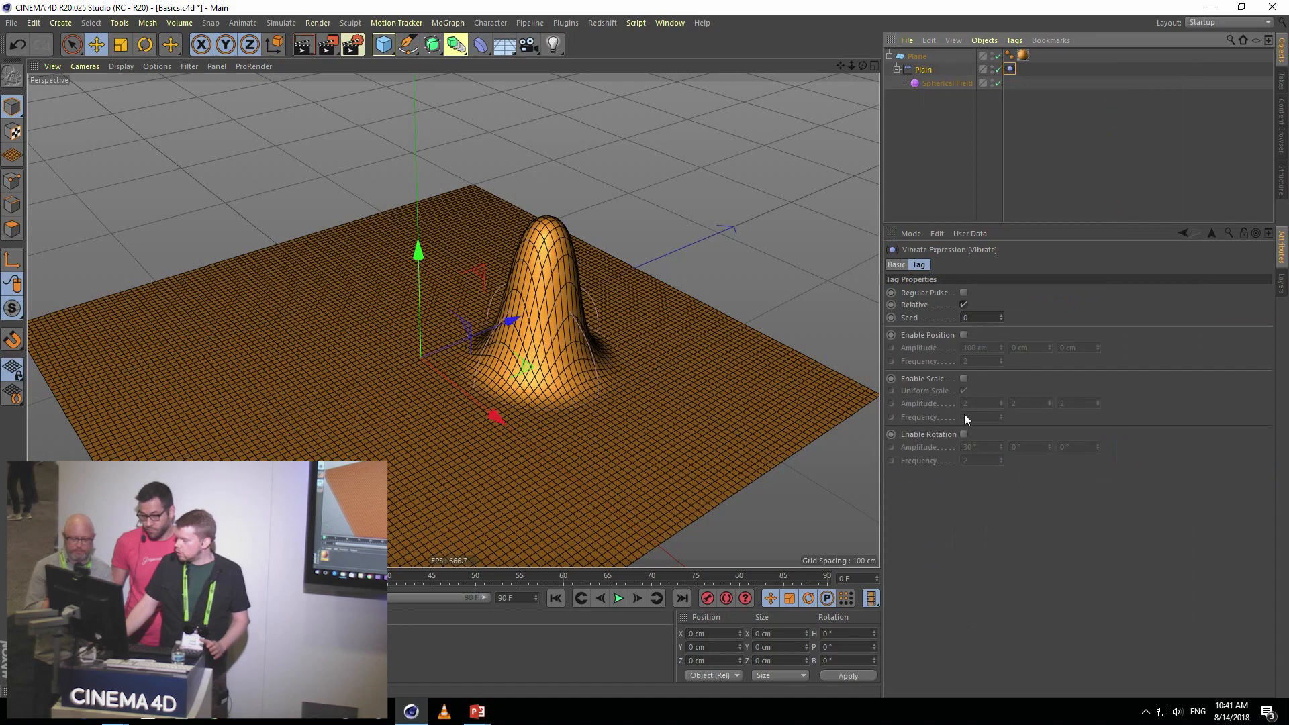
- Enable position vibration with amplitude 444, 0, 444 cm and frequency 0.3 on the Vibrate tag, and play the animation
left_click(965, 335)
left_click(982, 348)
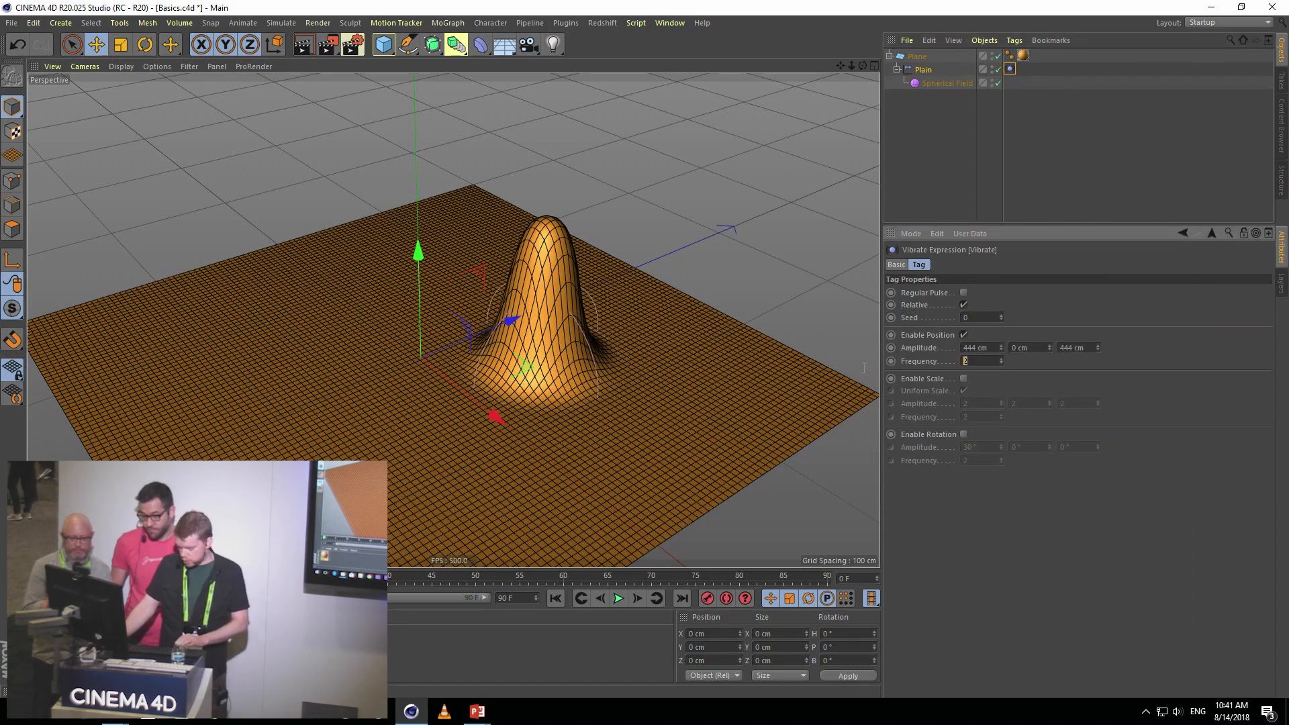
type("3")
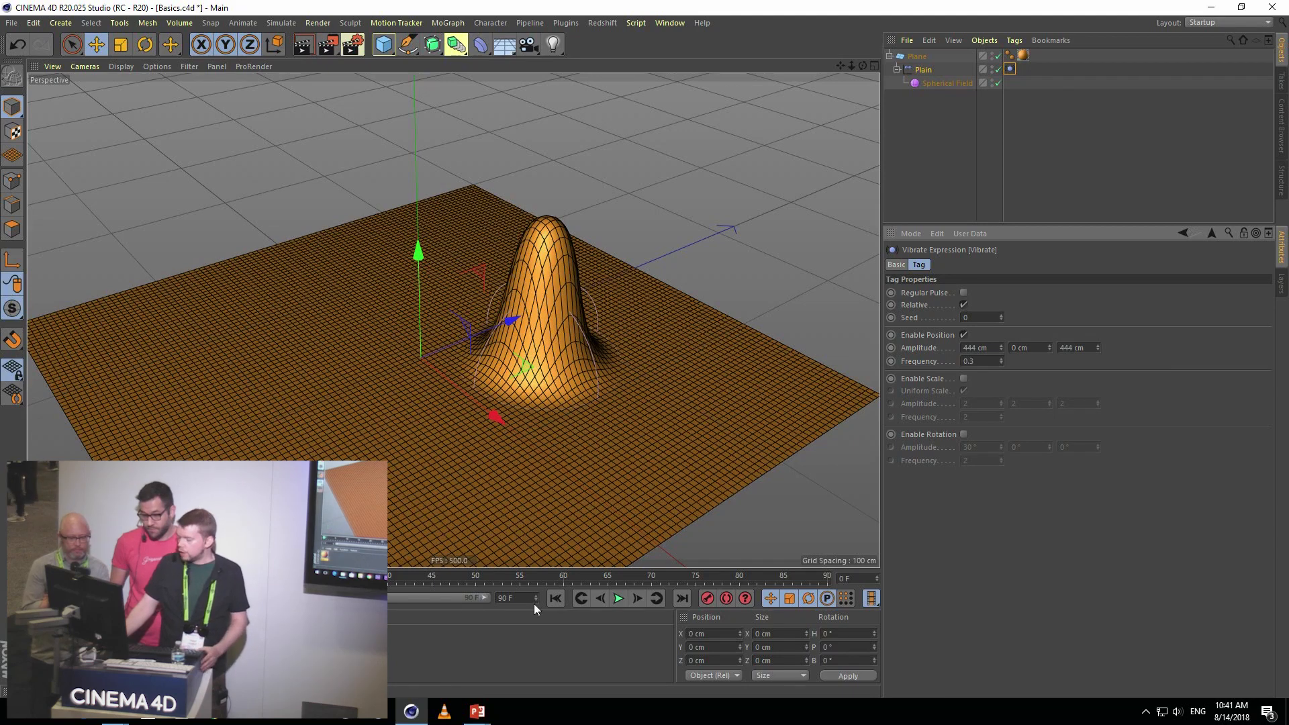
left_click(619, 599)
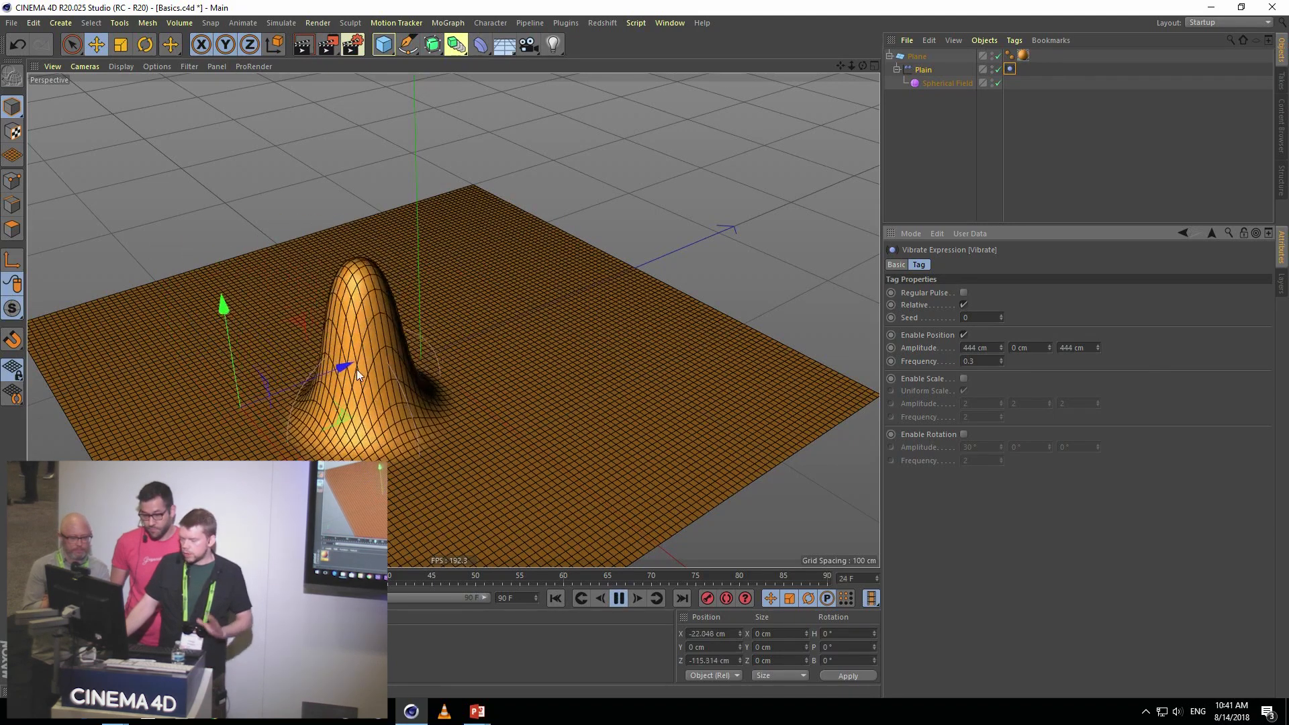
- Add a Delay modifier layer to the Plain effector's falloff and set its Effect Strength to 75 %
left_click(924, 70)
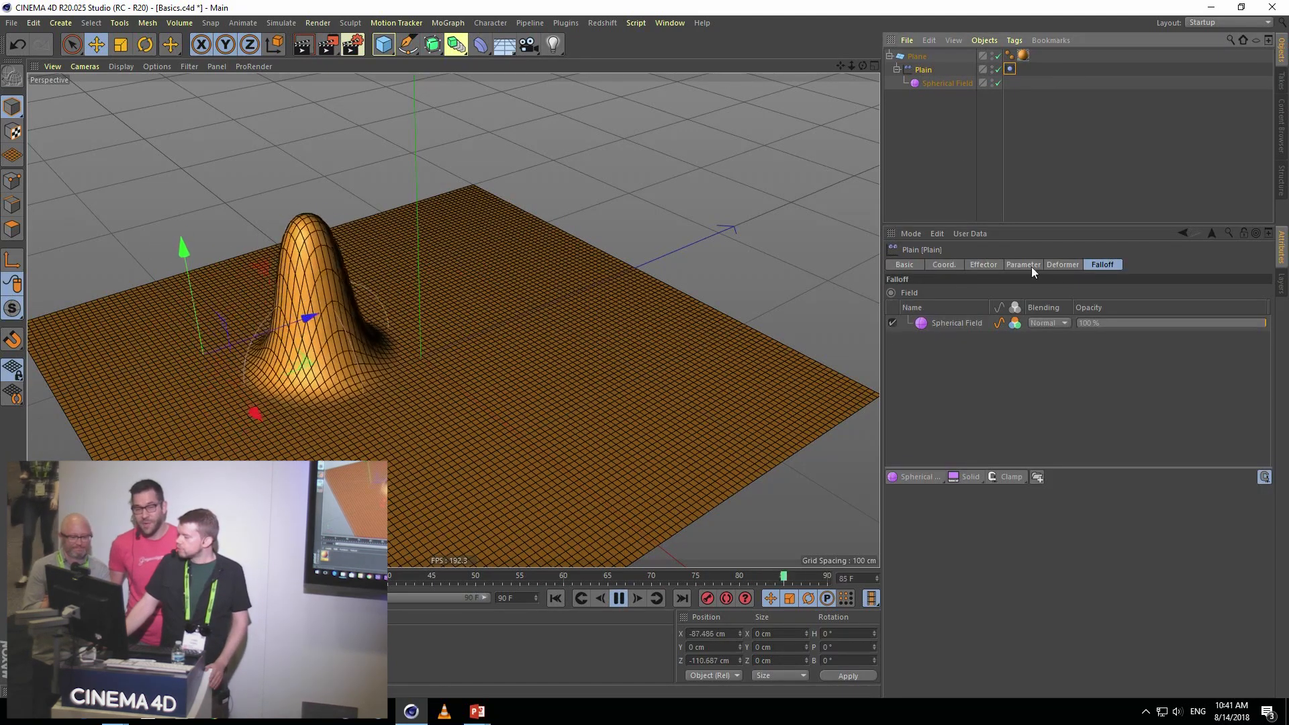
left_click(1029, 264)
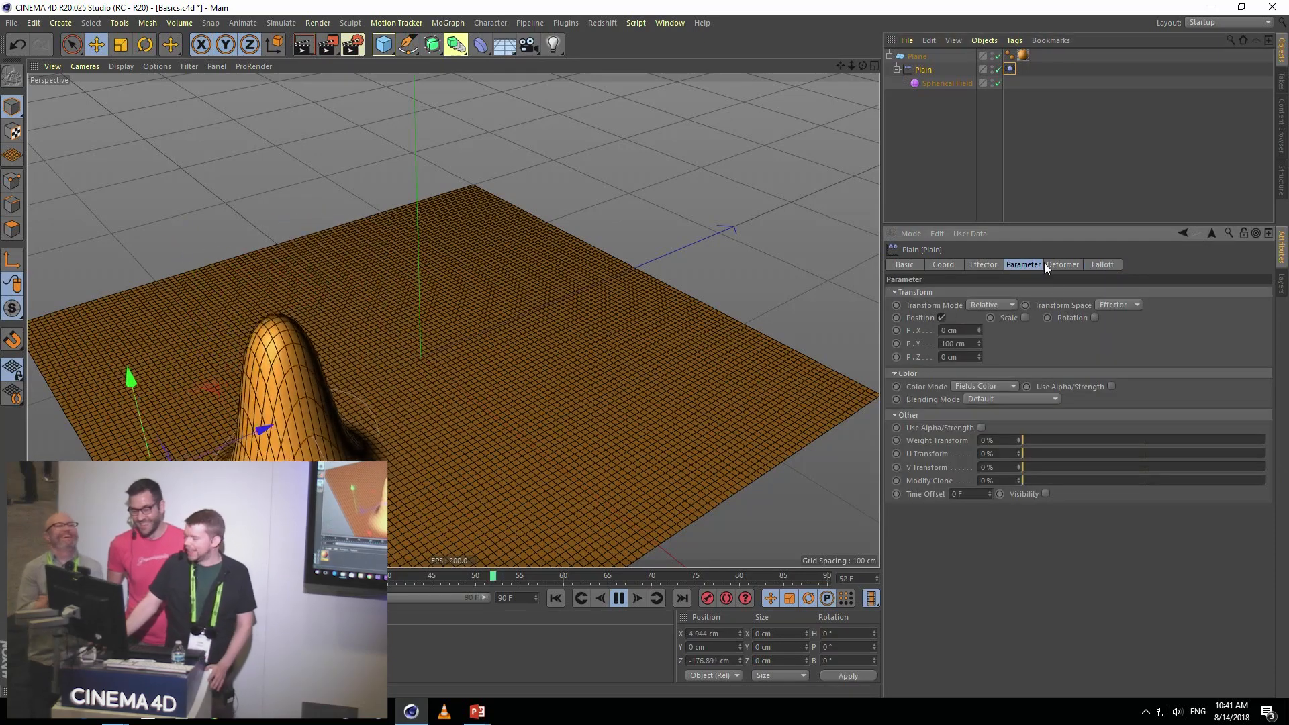
left_click(1089, 266)
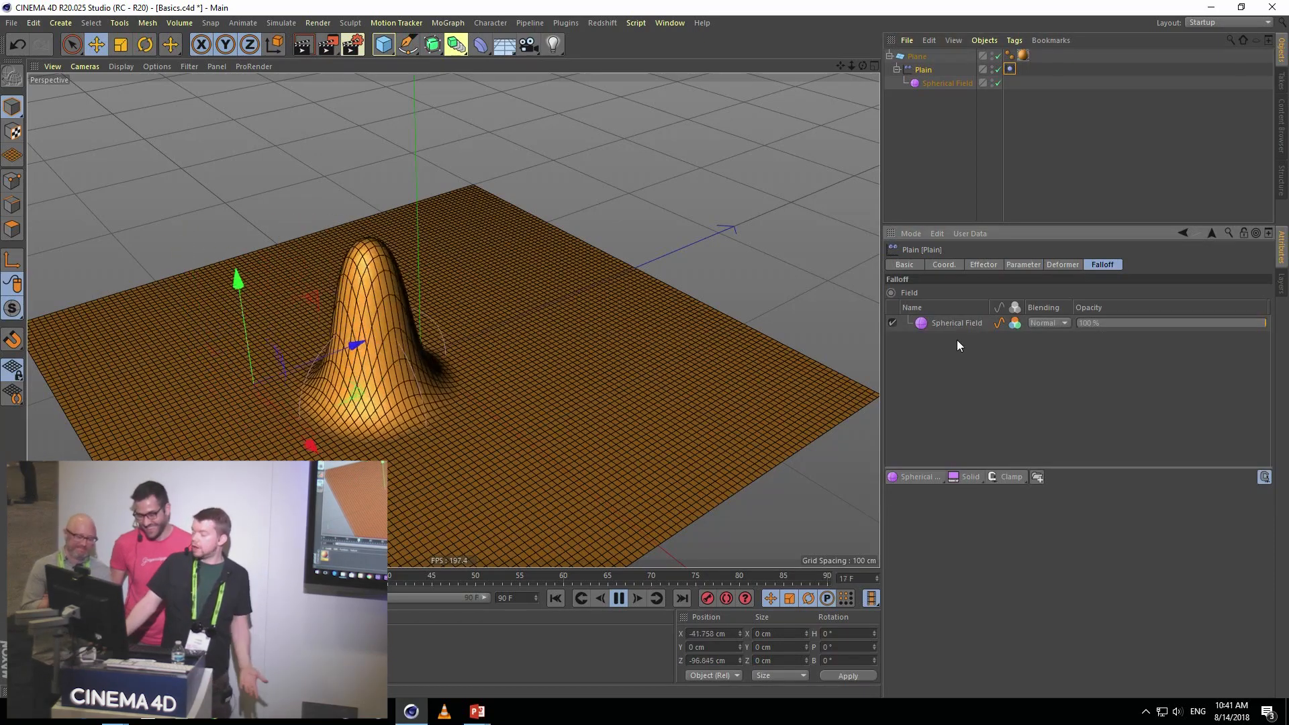
left_click(1005, 477)
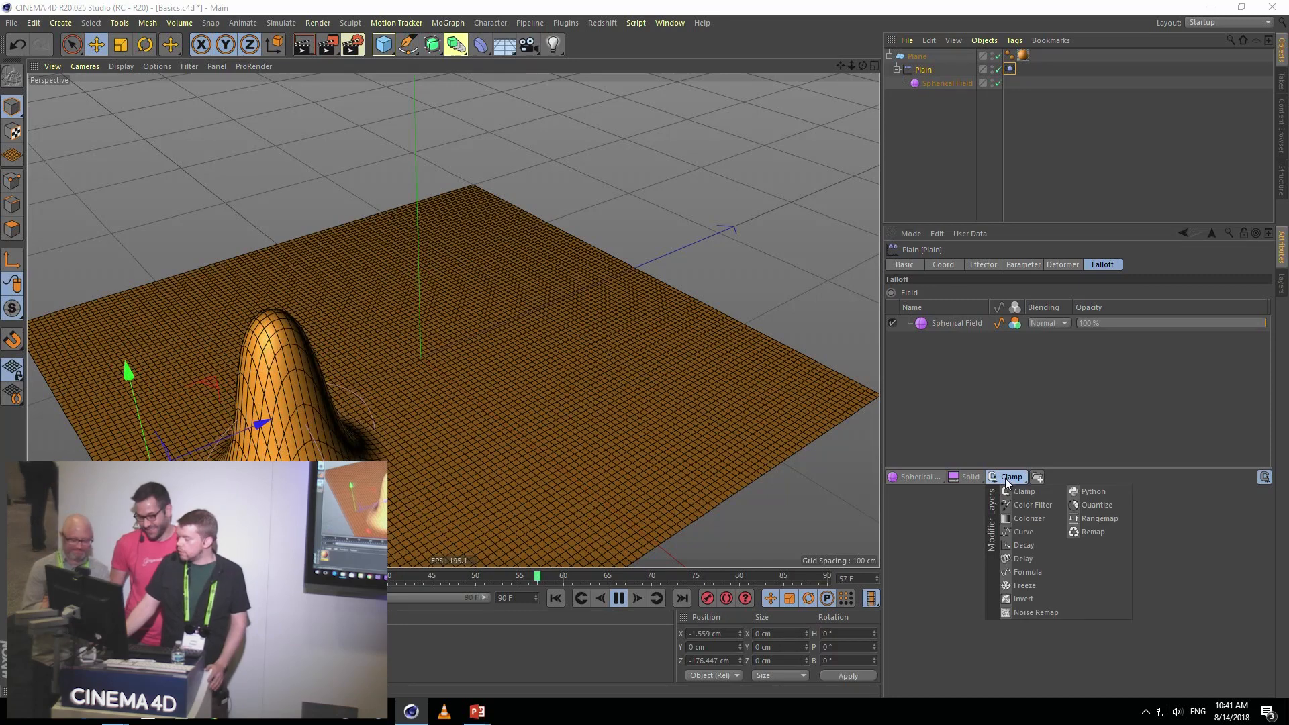
left_click(1024, 558)
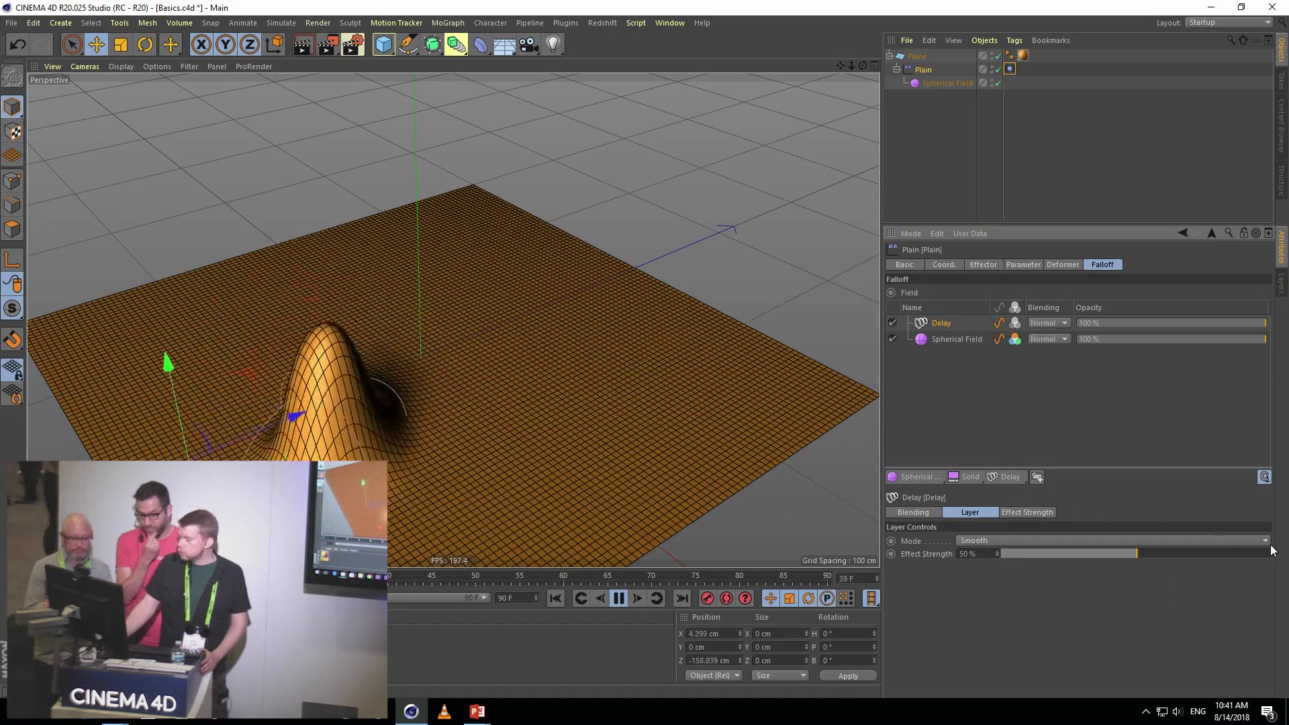
left_click(1204, 555)
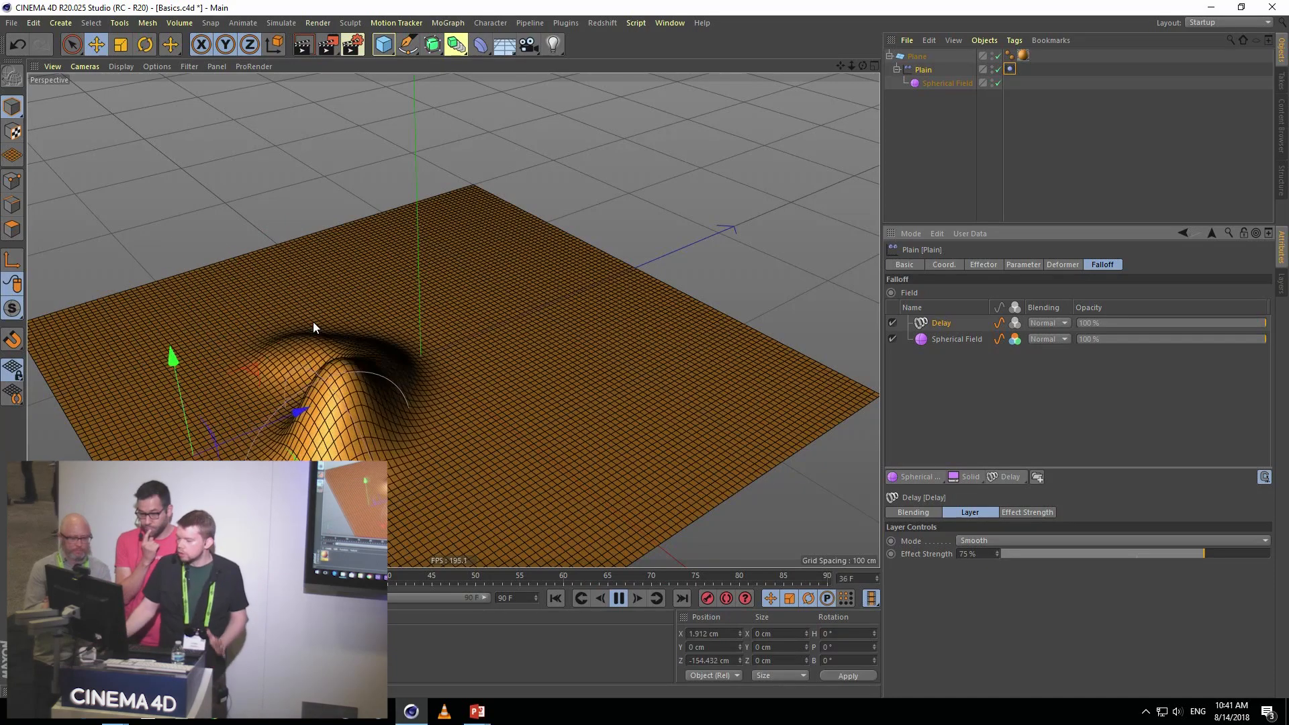
- Switch the Delay layer's mode to Spring and try Effect Strengths of 24 % and 75 % during playback
left_click(994, 541)
left_click(989, 583)
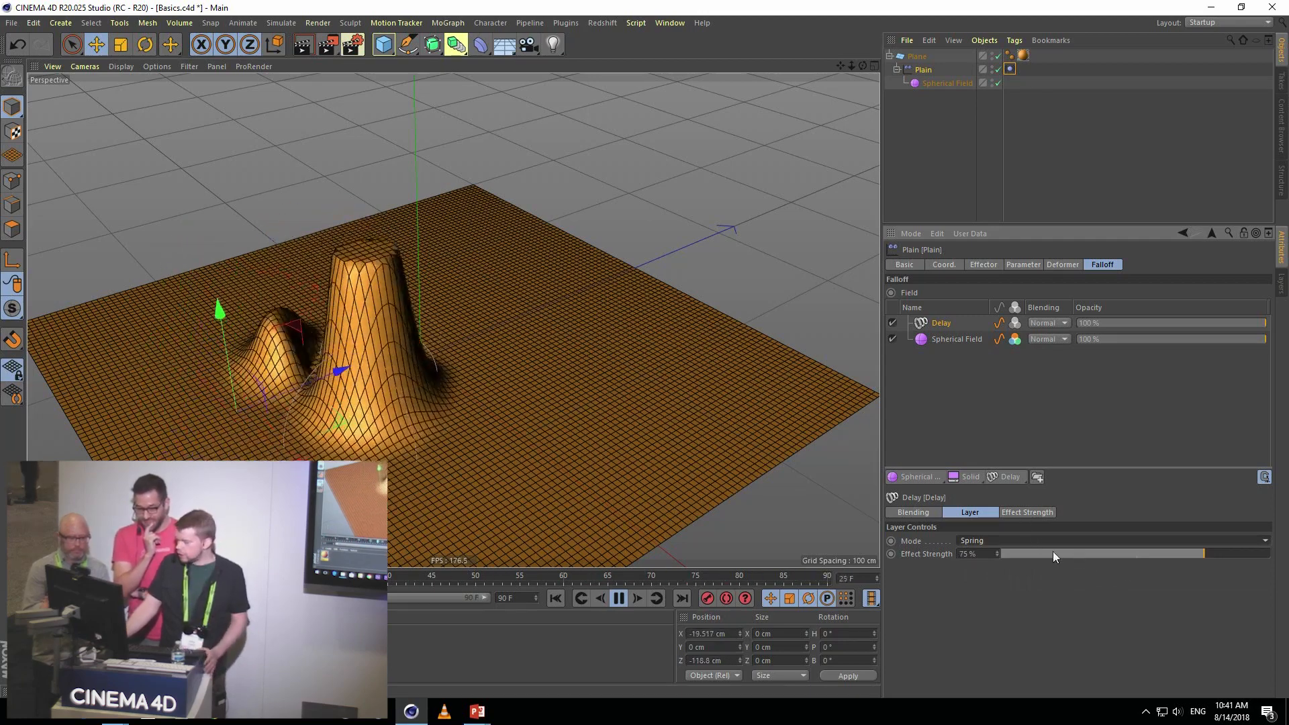
left_click_drag(1053, 553, 1018, 553)
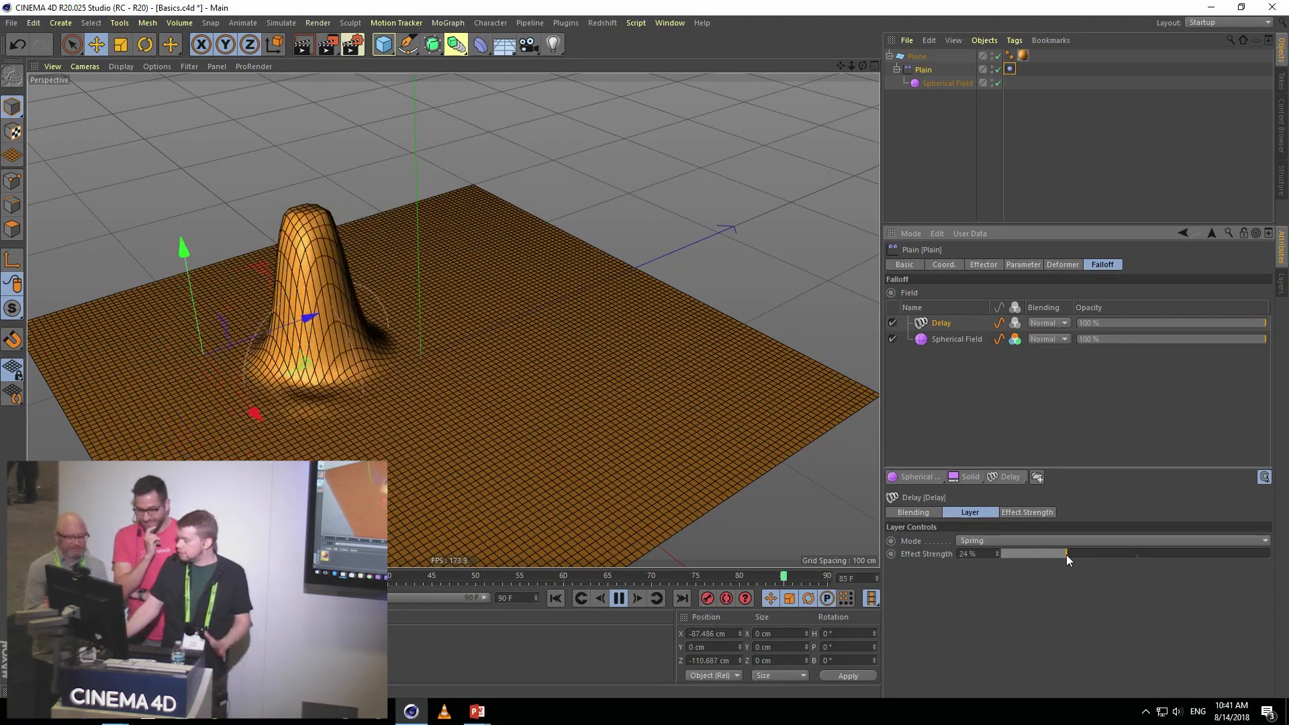
left_click(1204, 551)
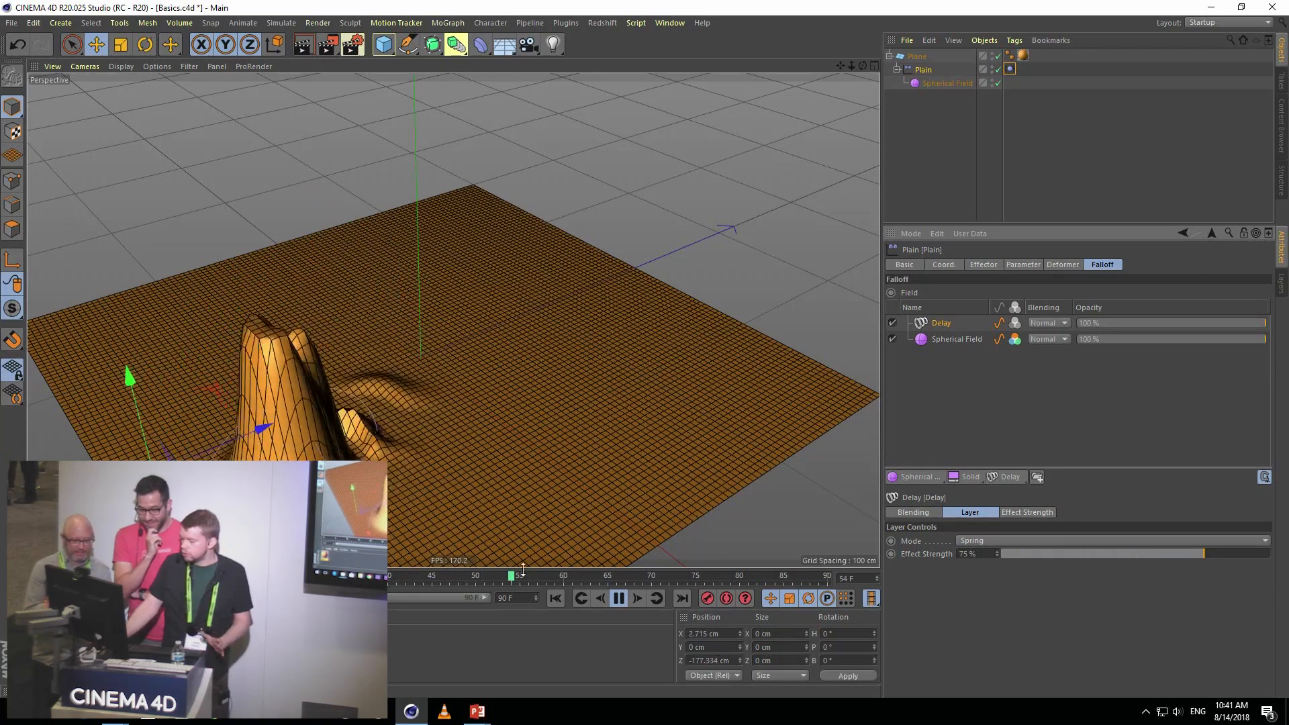
- Stop the playback and replace the Delay layer in the Plain effector's falloff with a Decay modifier layer
left_click(616, 598)
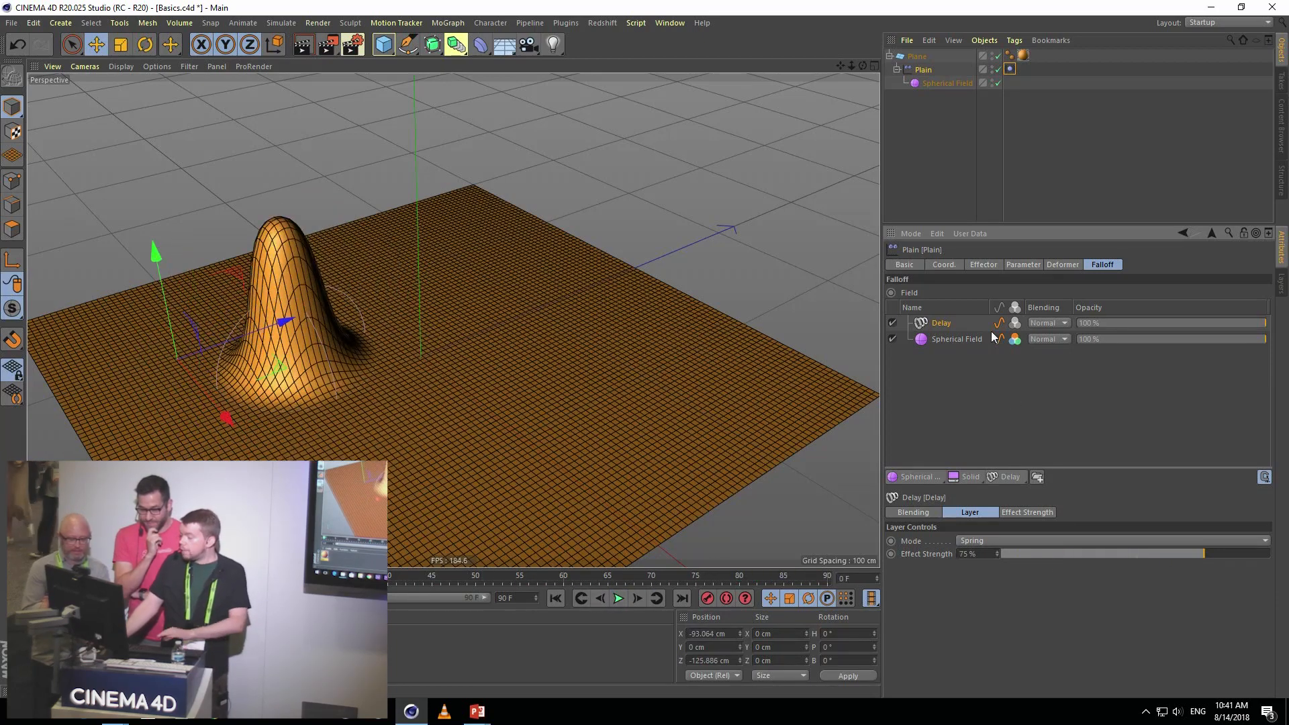
key("Delete")
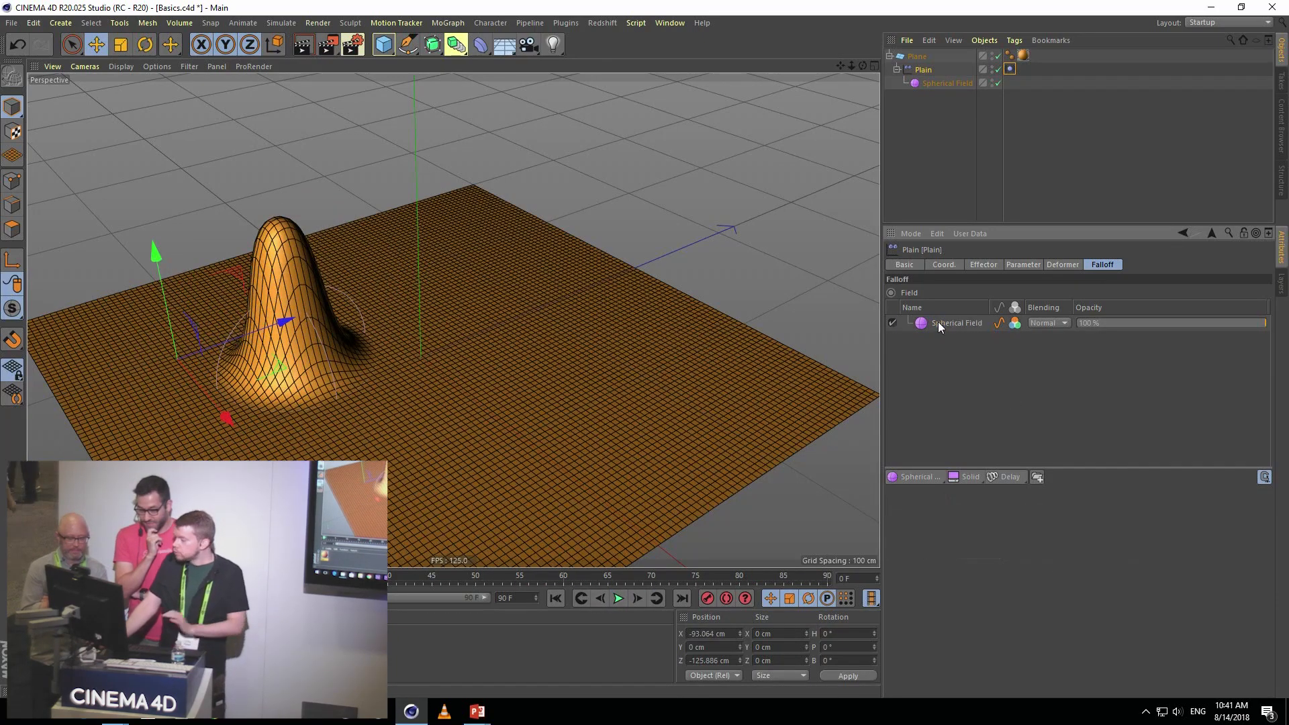
left_click(1009, 476)
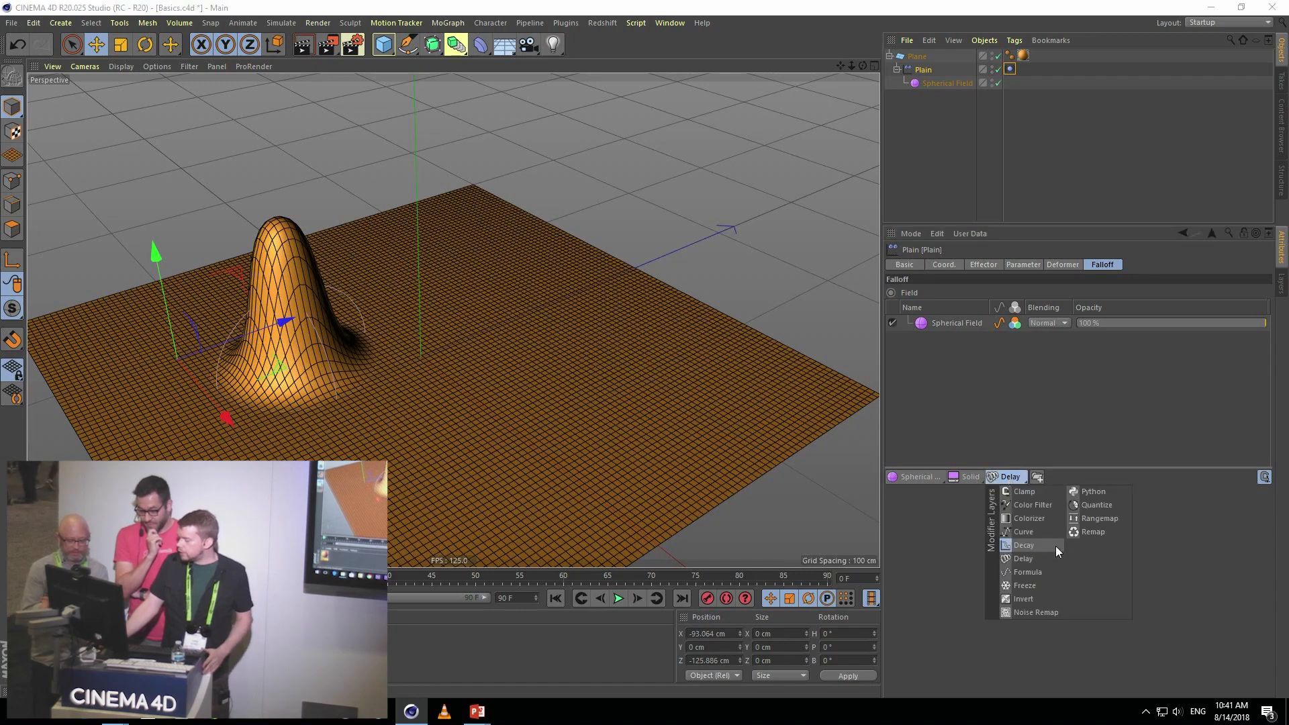
left_click(1031, 546)
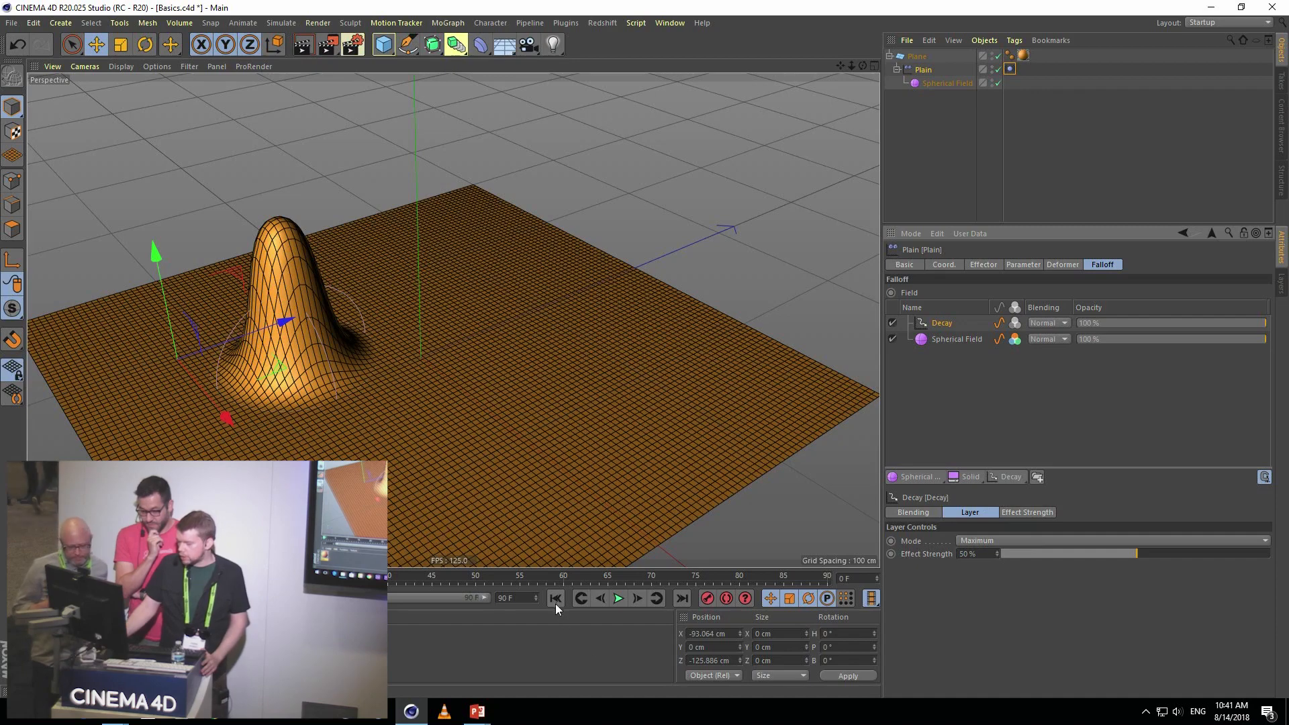
- Play the animation with the Decay layer's Effect Strength at 82 %, and extend the timeline and preview range to 999 frames
left_click(619, 598)
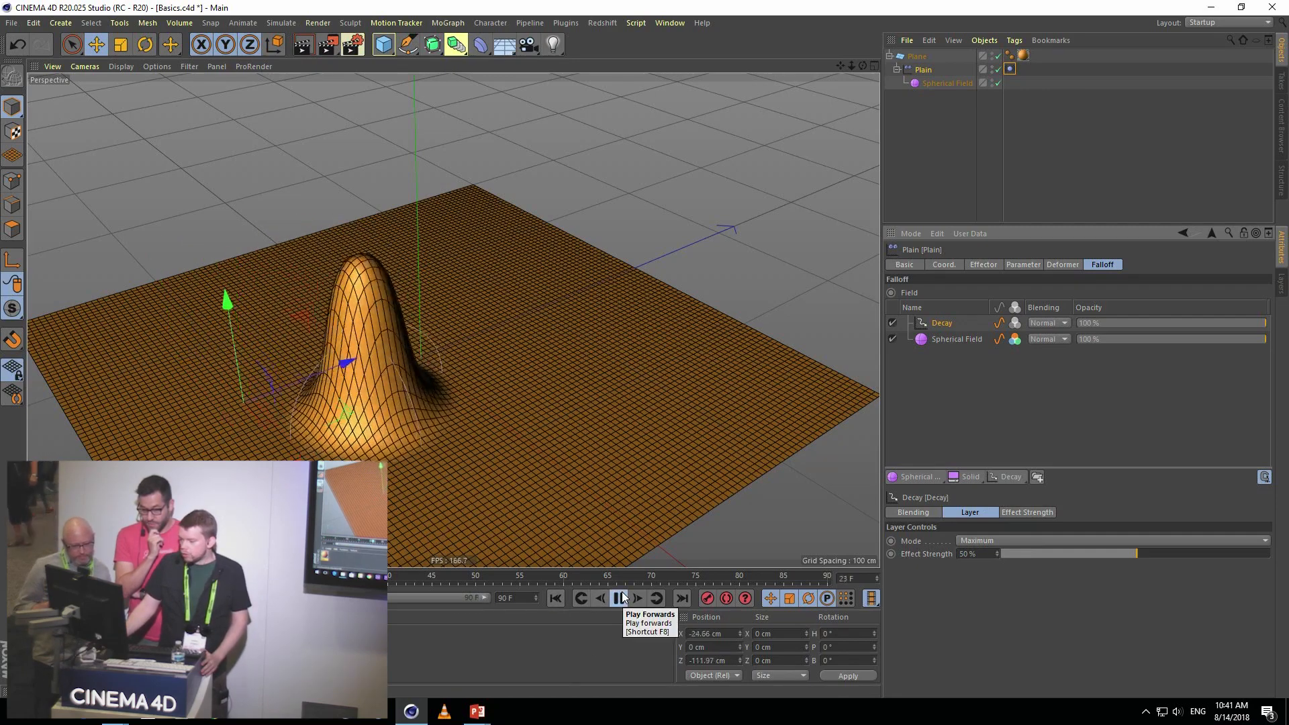
left_click(1223, 556)
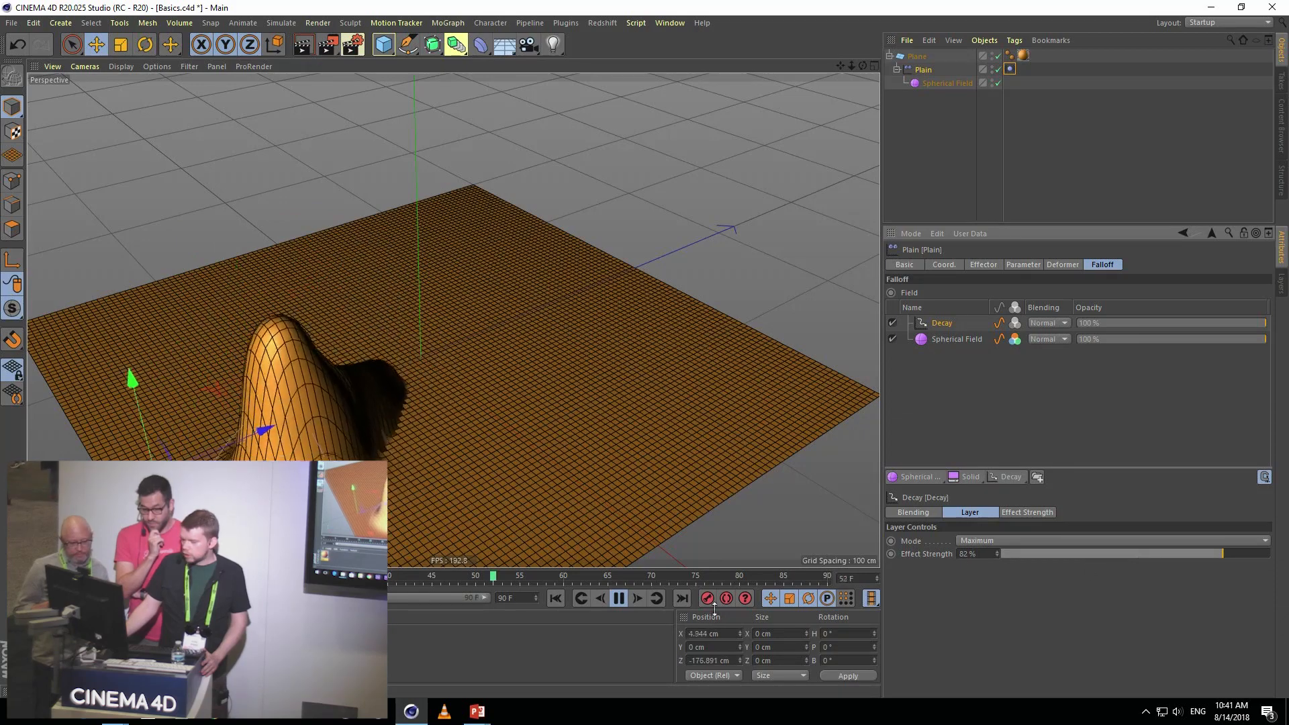
type("9")
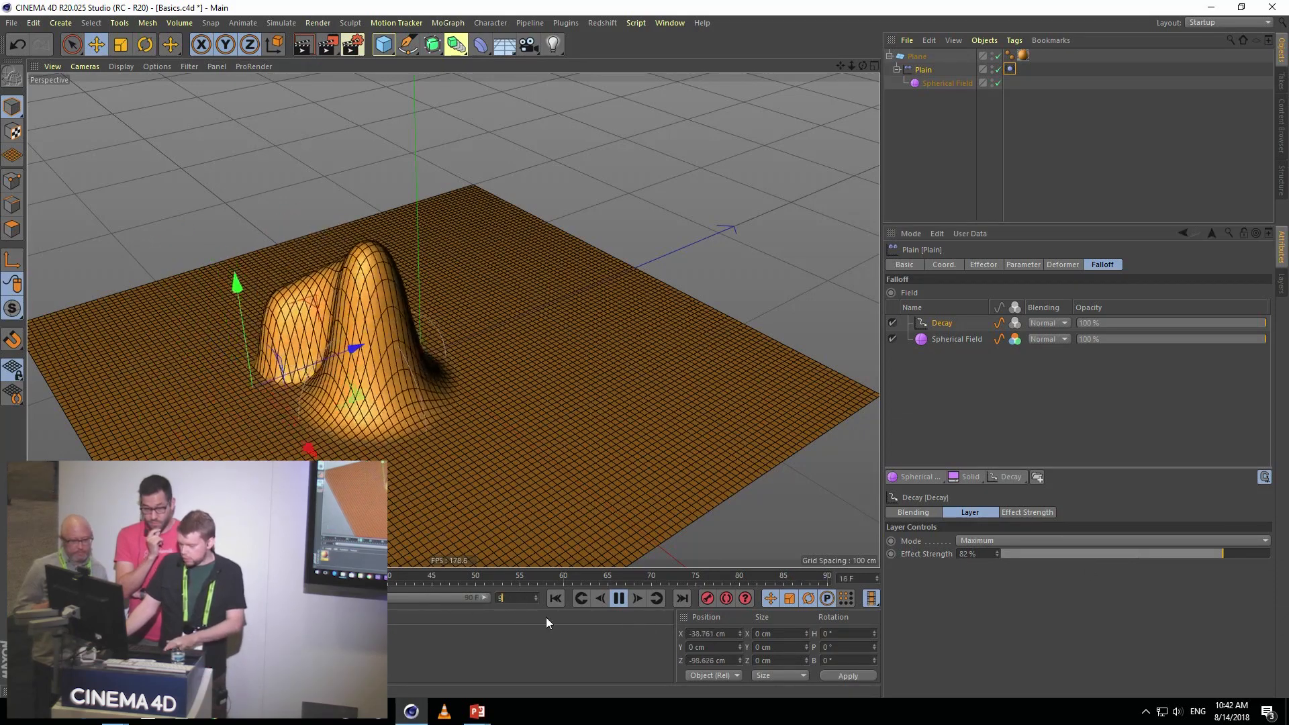
type("99")
key("Return")
left_click_drag(131, 597, 606, 576)
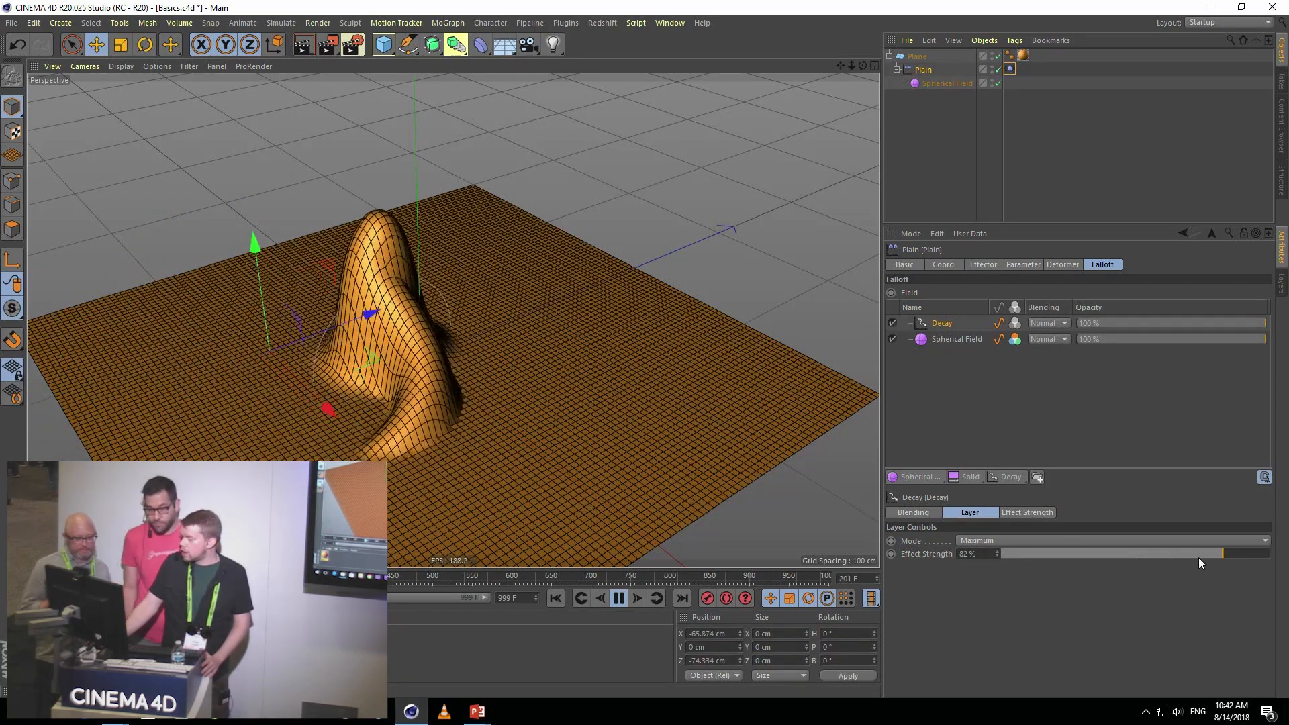
- Try the Decay layer's Effect Strength at 100 %, reduce it to 99 %, and return the timeline to frame 0
left_click_drag(1200, 555, 1273, 555)
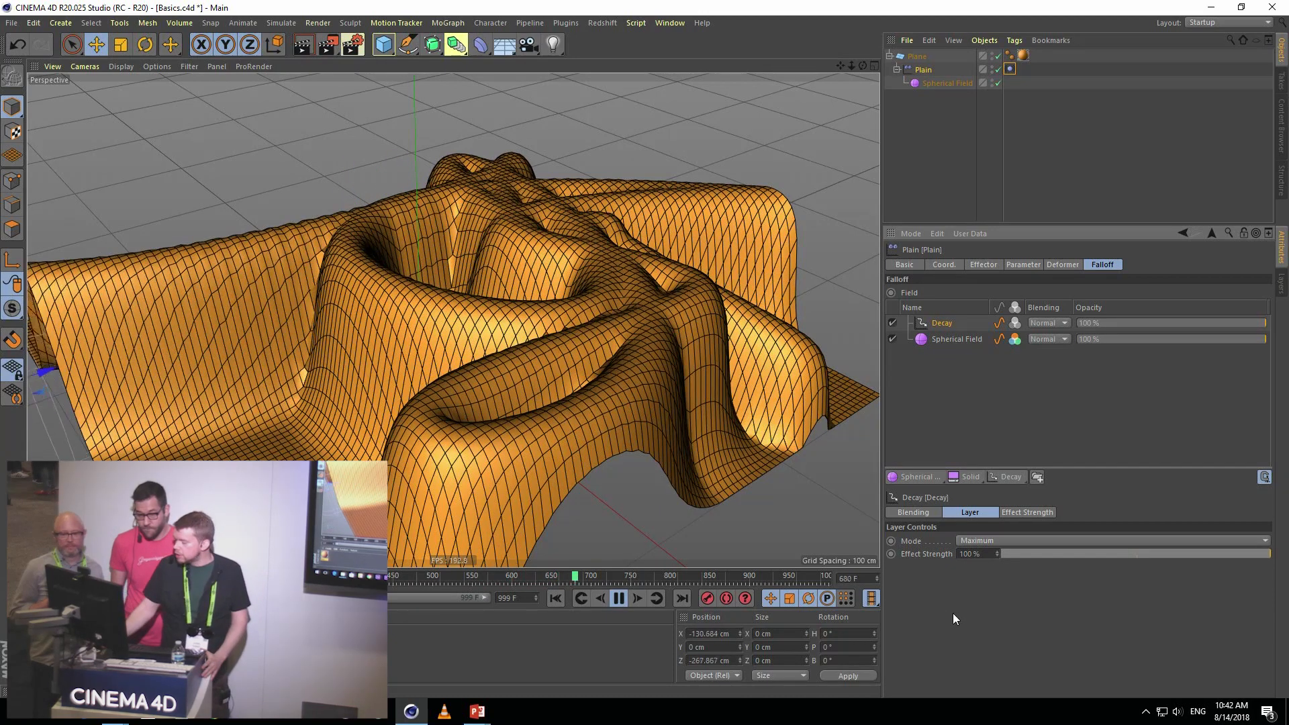
left_click(997, 556)
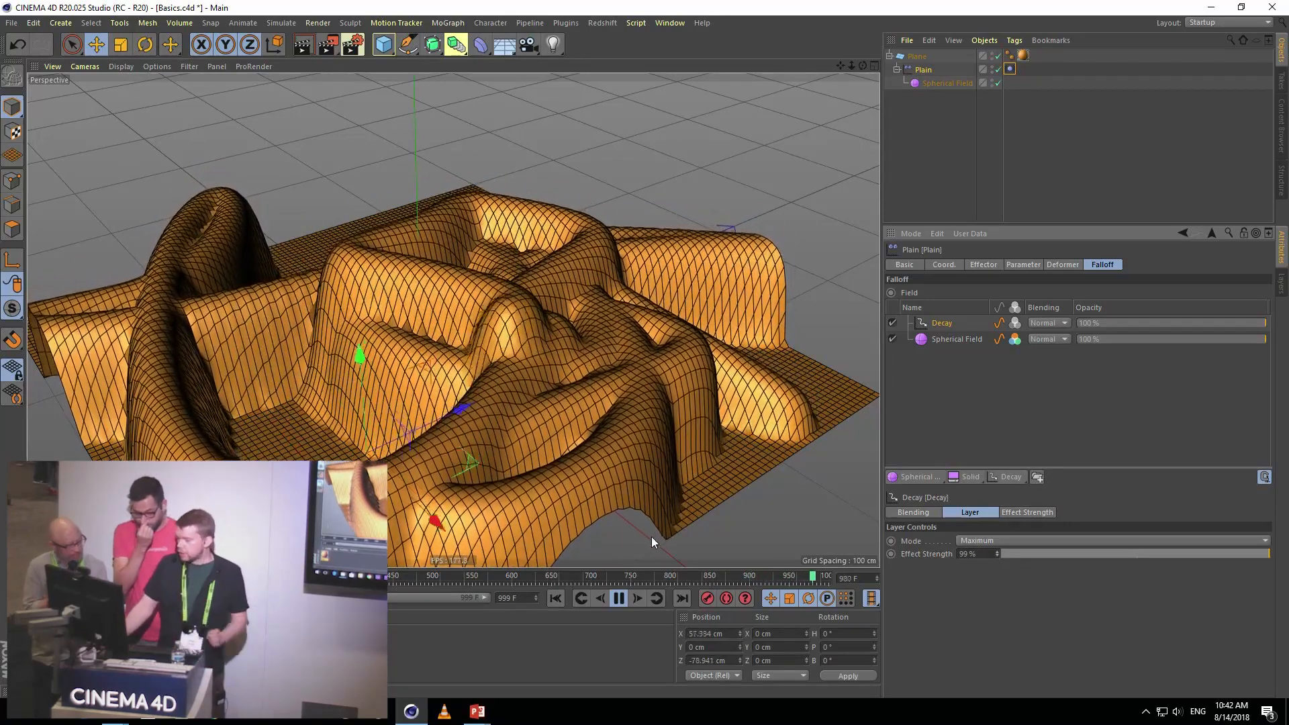
left_click(619, 599)
left_click(554, 598)
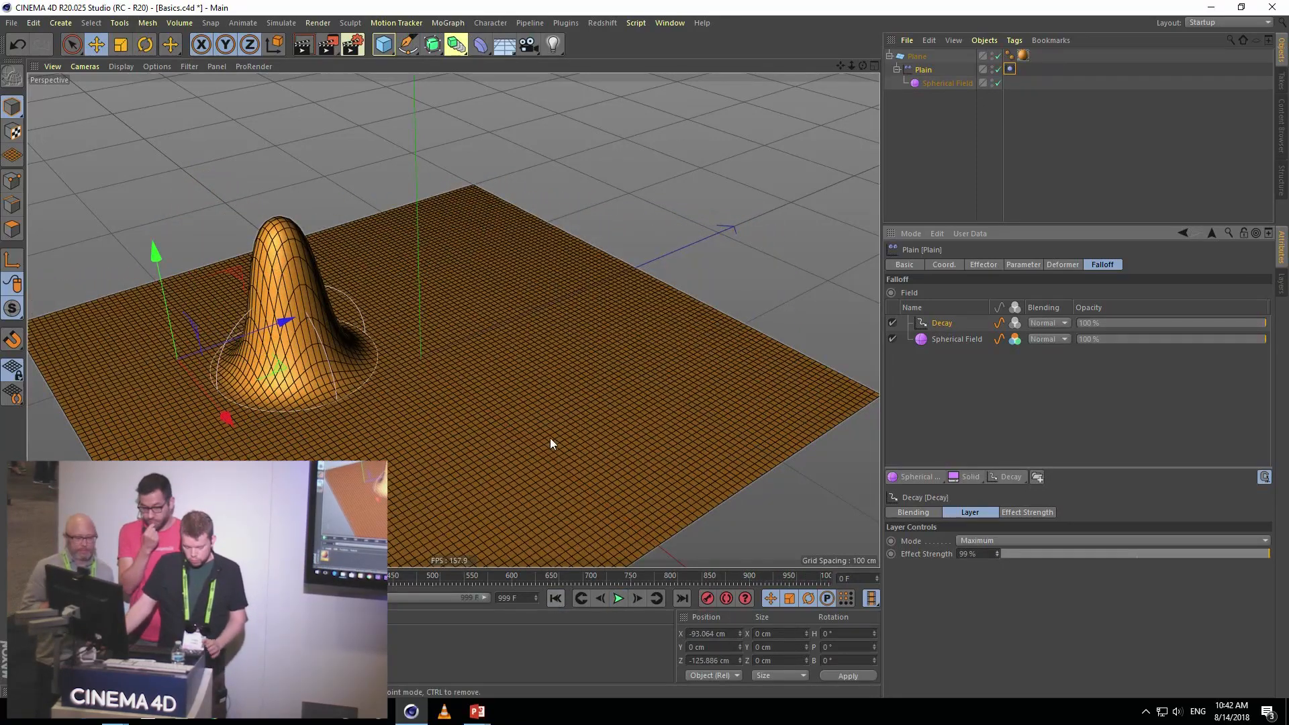
- Open Spherify_Complete.c4d from the project folder in File Explorer and bring Cinema 4D to the front
key("alt+Tab")
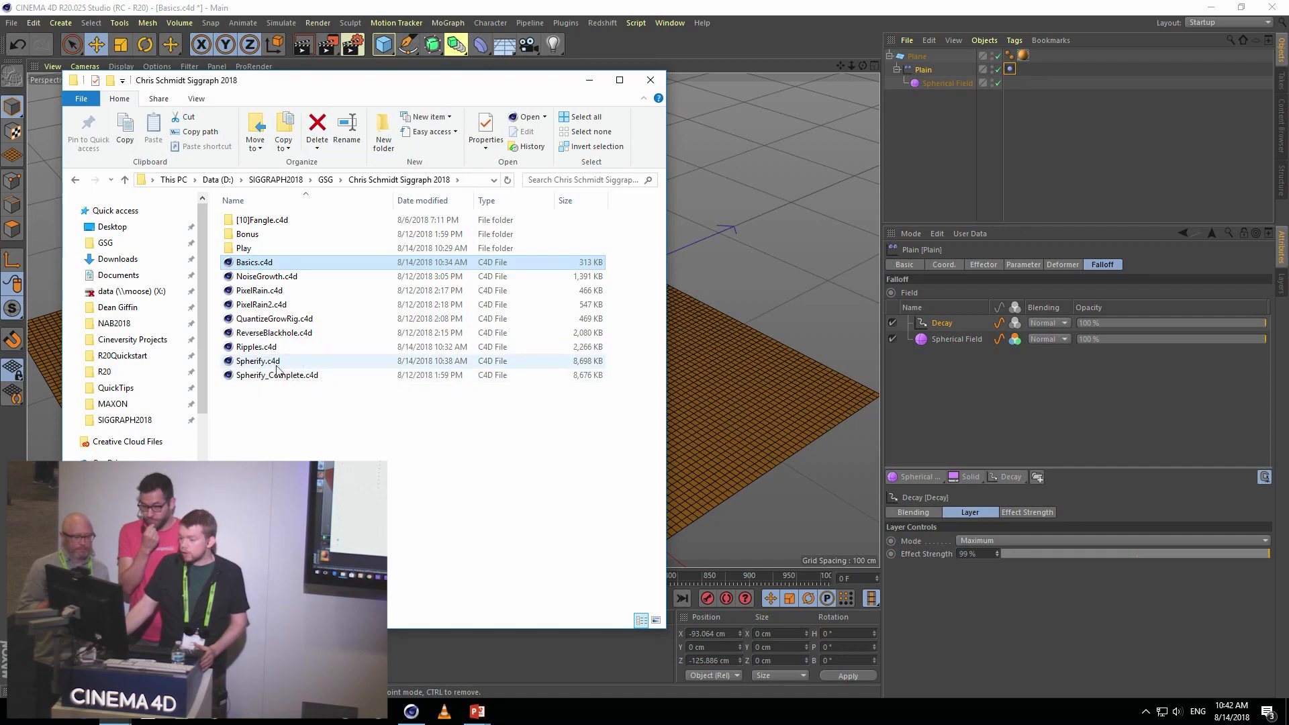
left_click(256, 382)
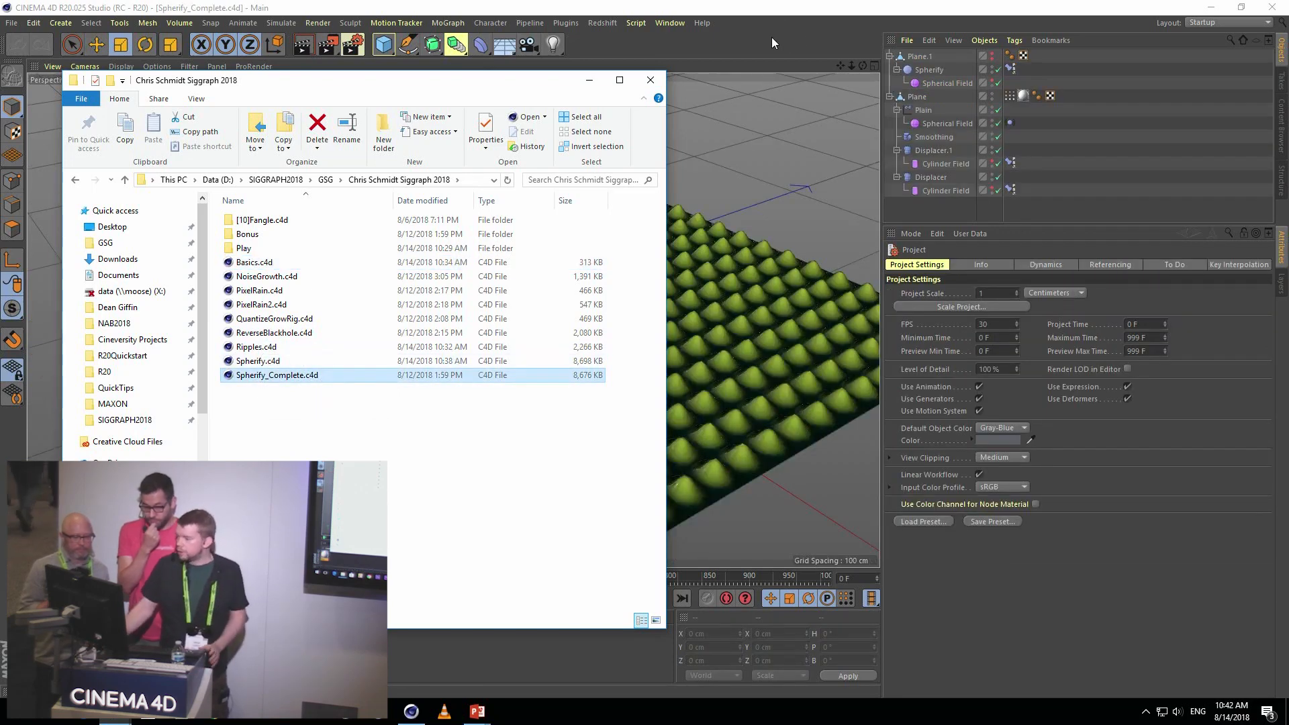
left_click(771, 38)
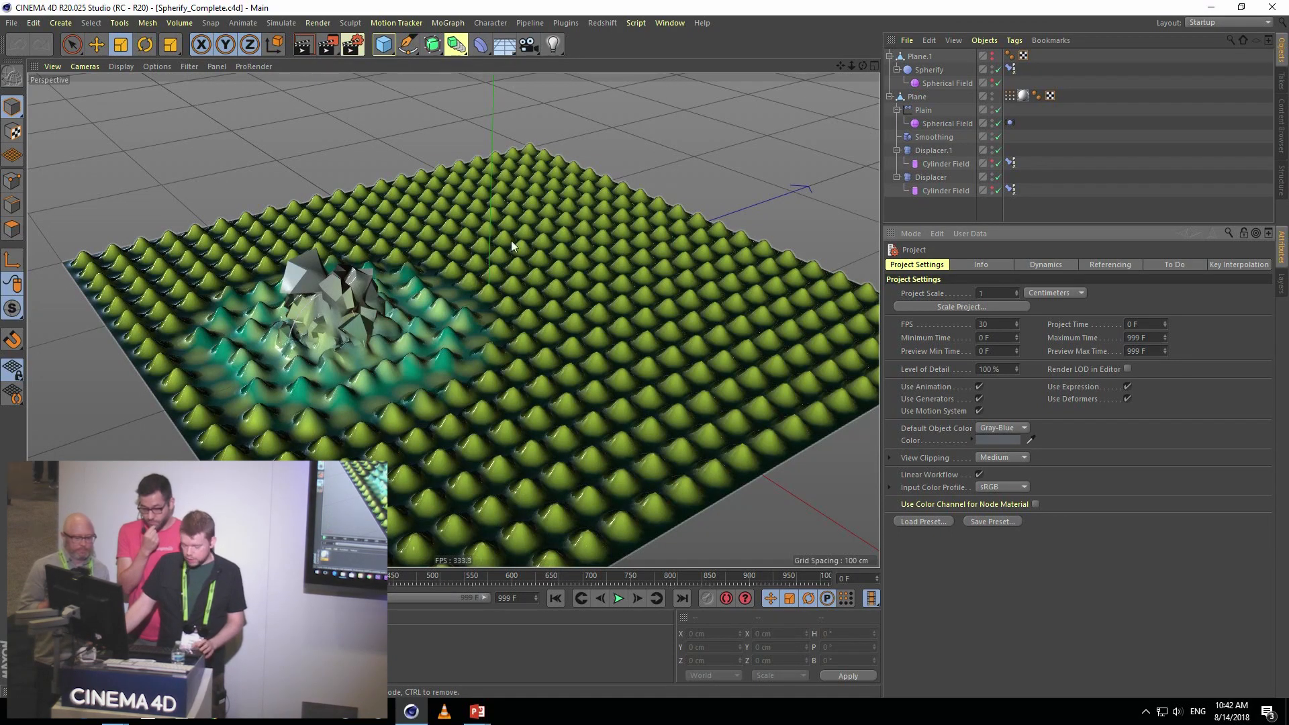
- Open the Spherify.c4d scene from the same project folder in File Explorer
key("alt+Tab")
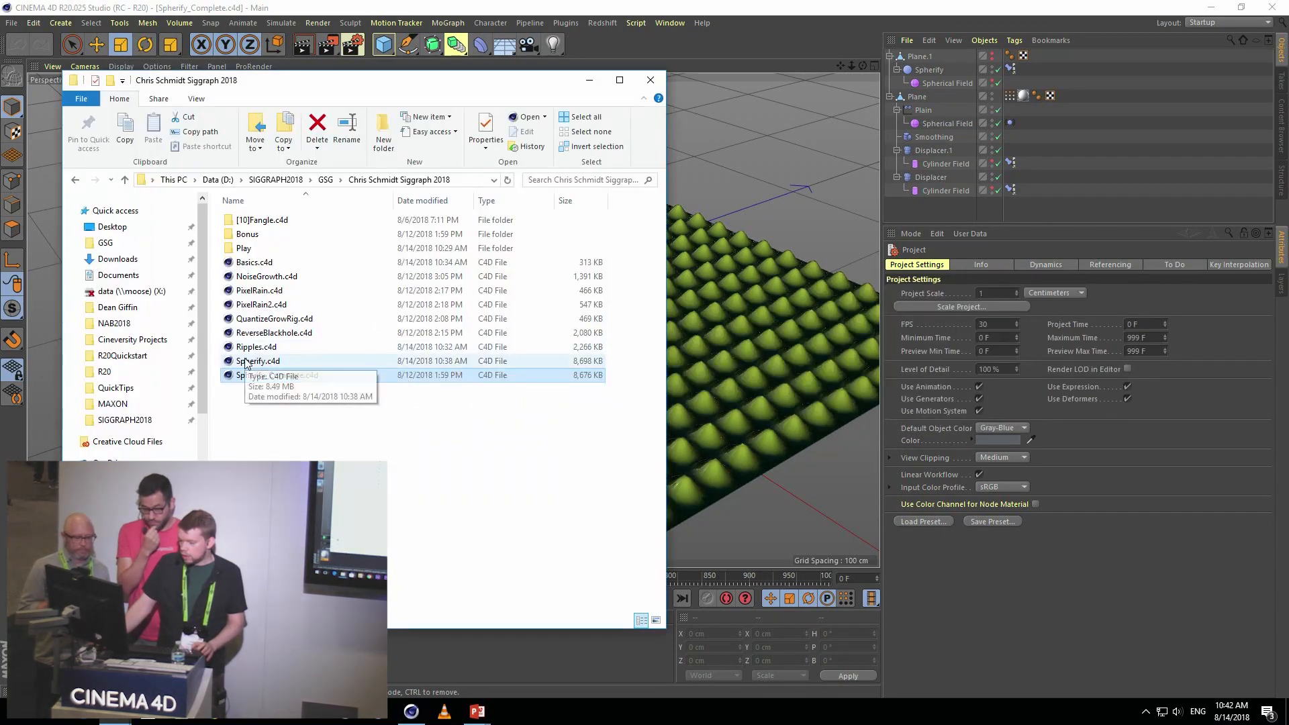
left_click(247, 362)
key("Return")
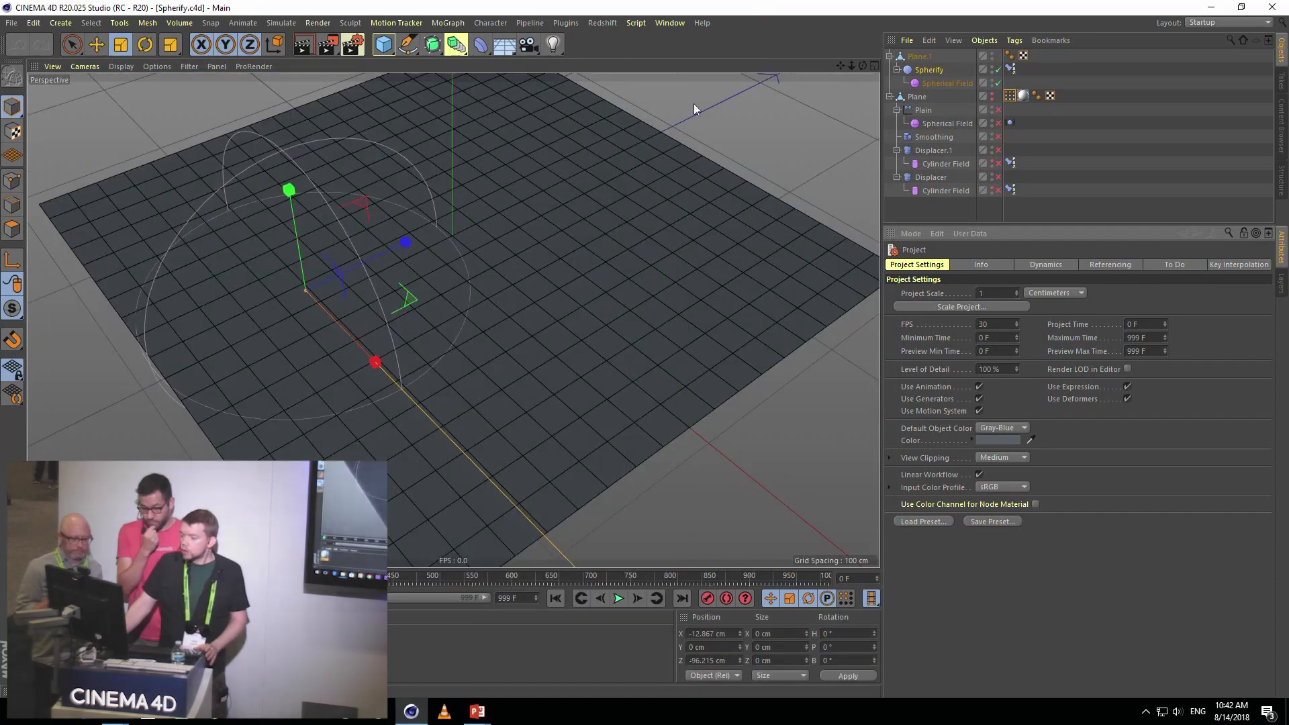
- Examine the Spherify deformer's radius, strength and falloff layers, along with its Spherical Field's size and remapping settings
left_click(920, 72)
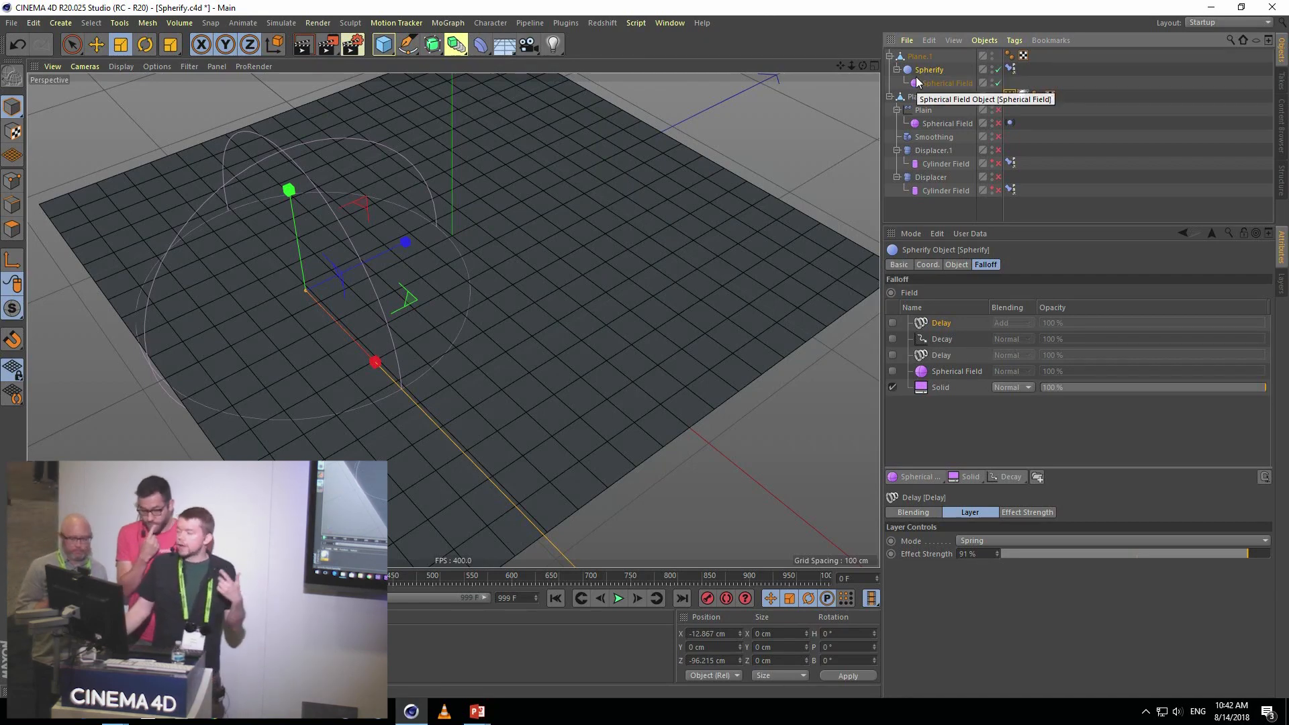
left_click(930, 87)
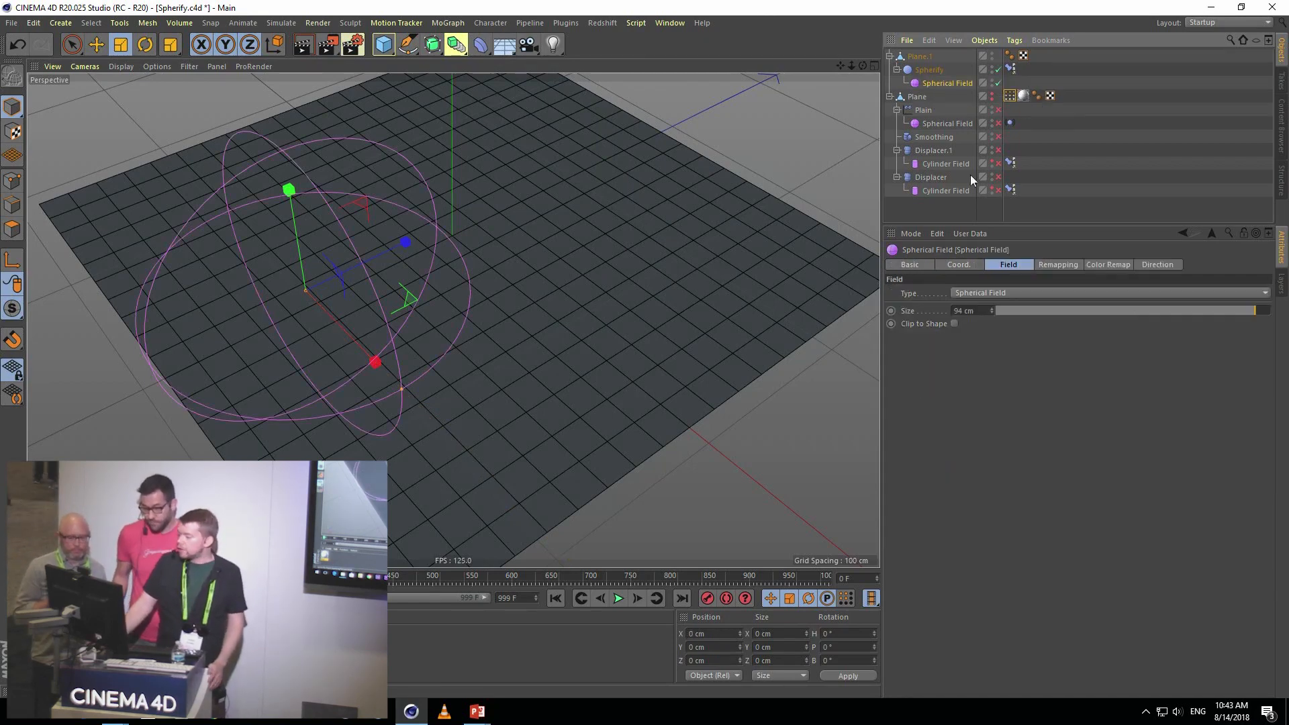
left_click(922, 71)
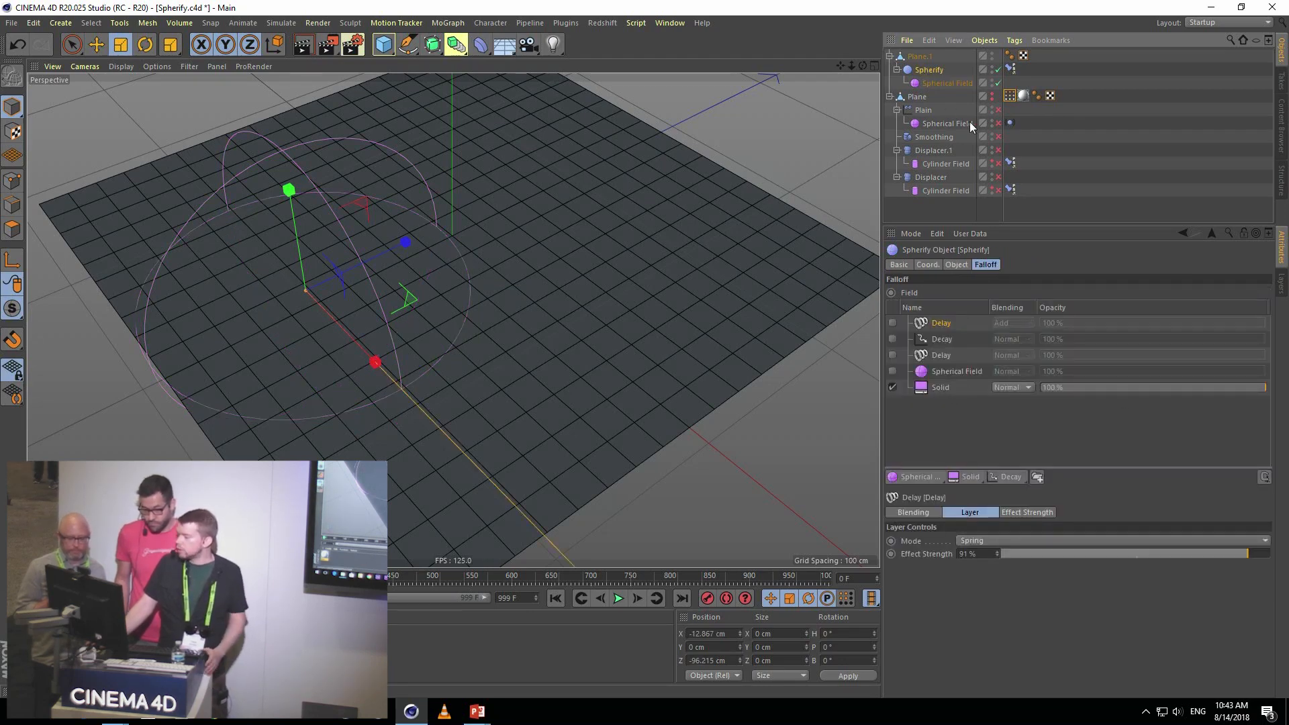
left_click(921, 82)
left_click(1058, 266)
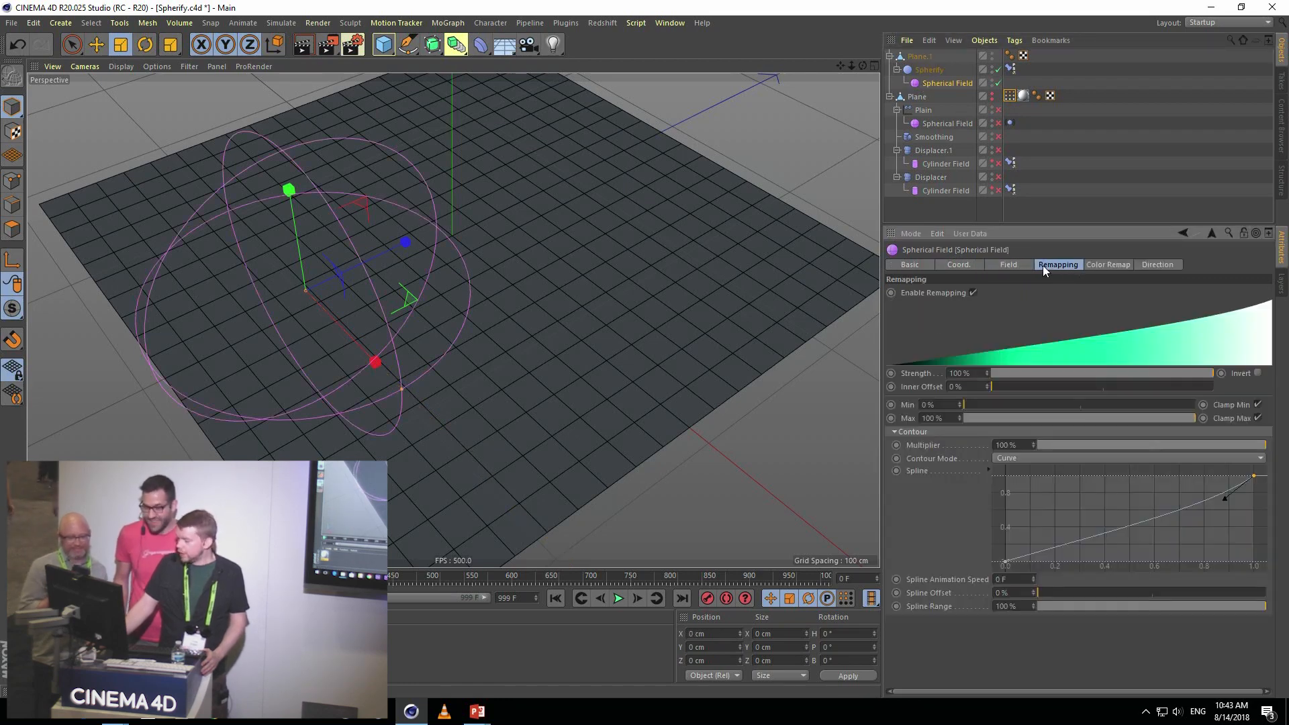
left_click(1002, 269)
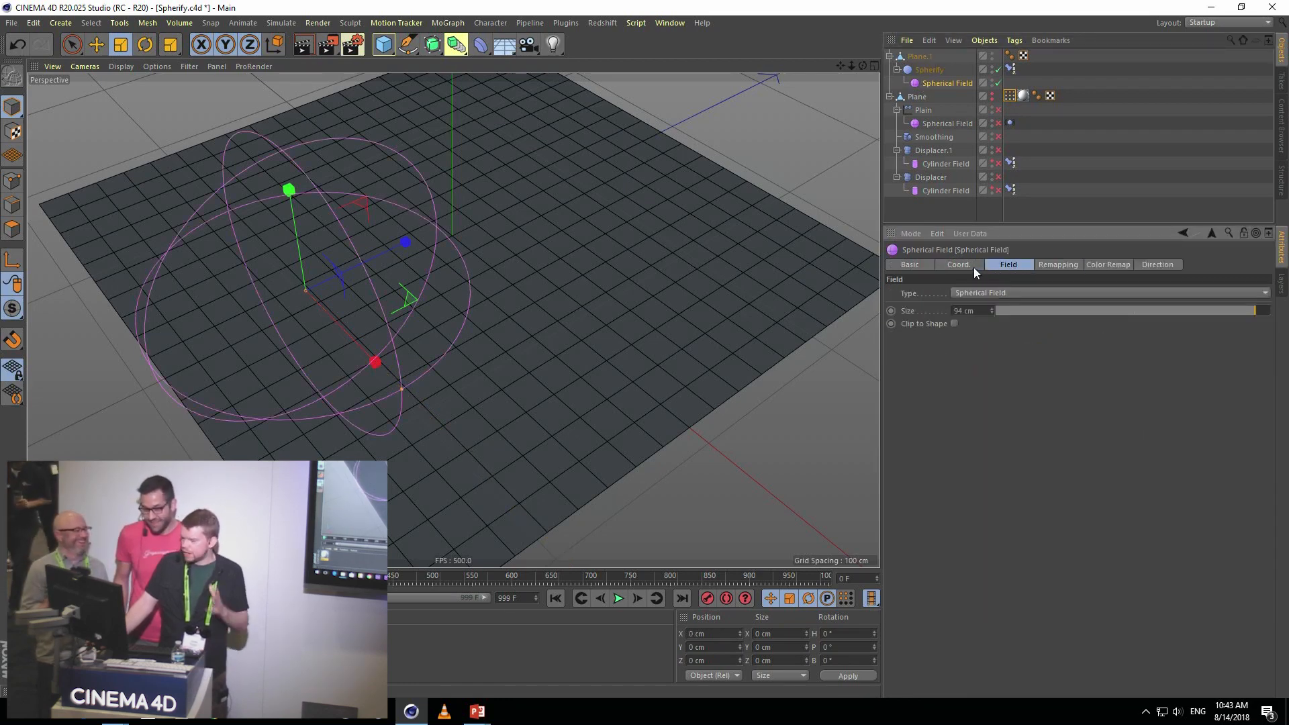
left_click(928, 71)
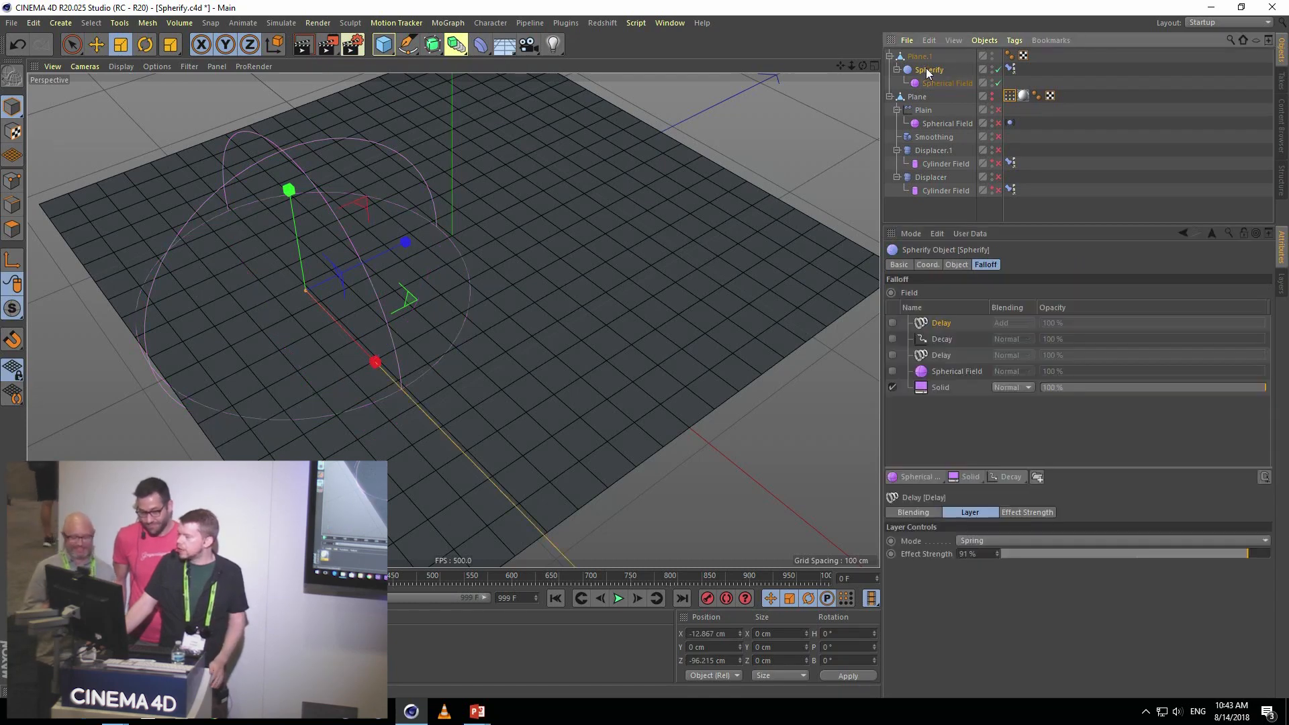
left_click(965, 265)
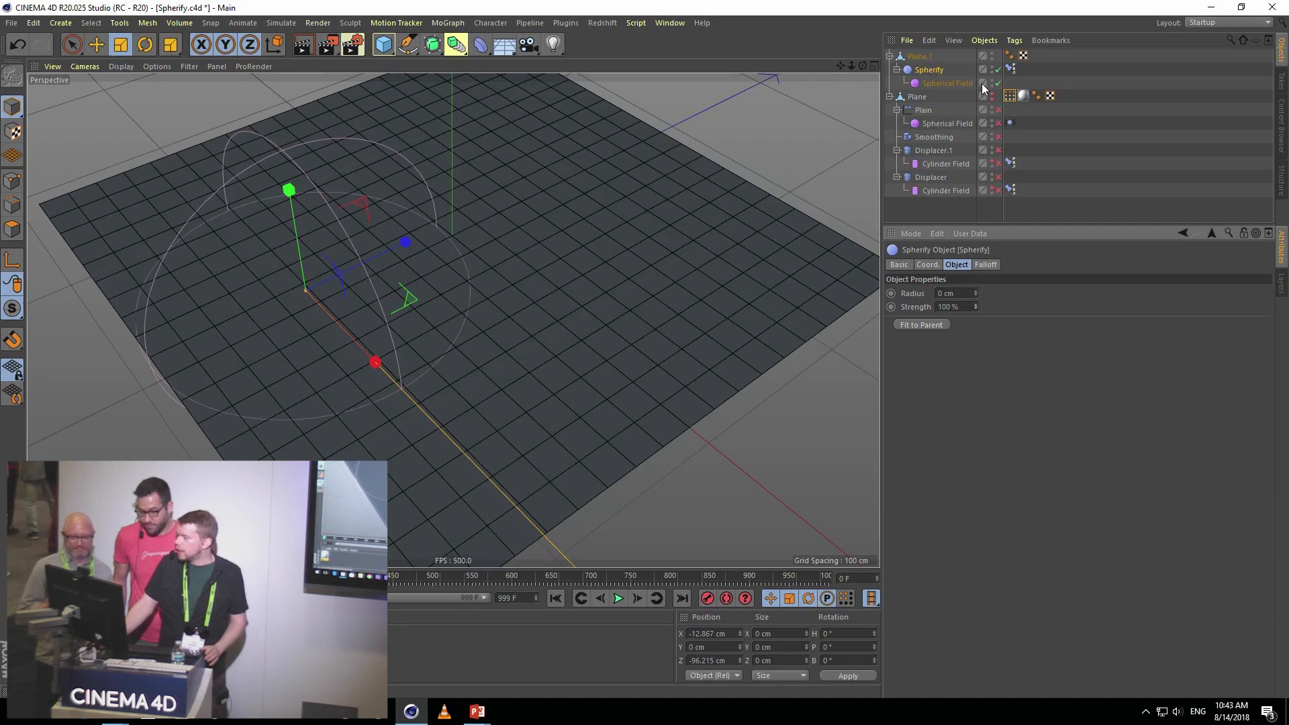
left_click(940, 82)
left_click(1072, 264)
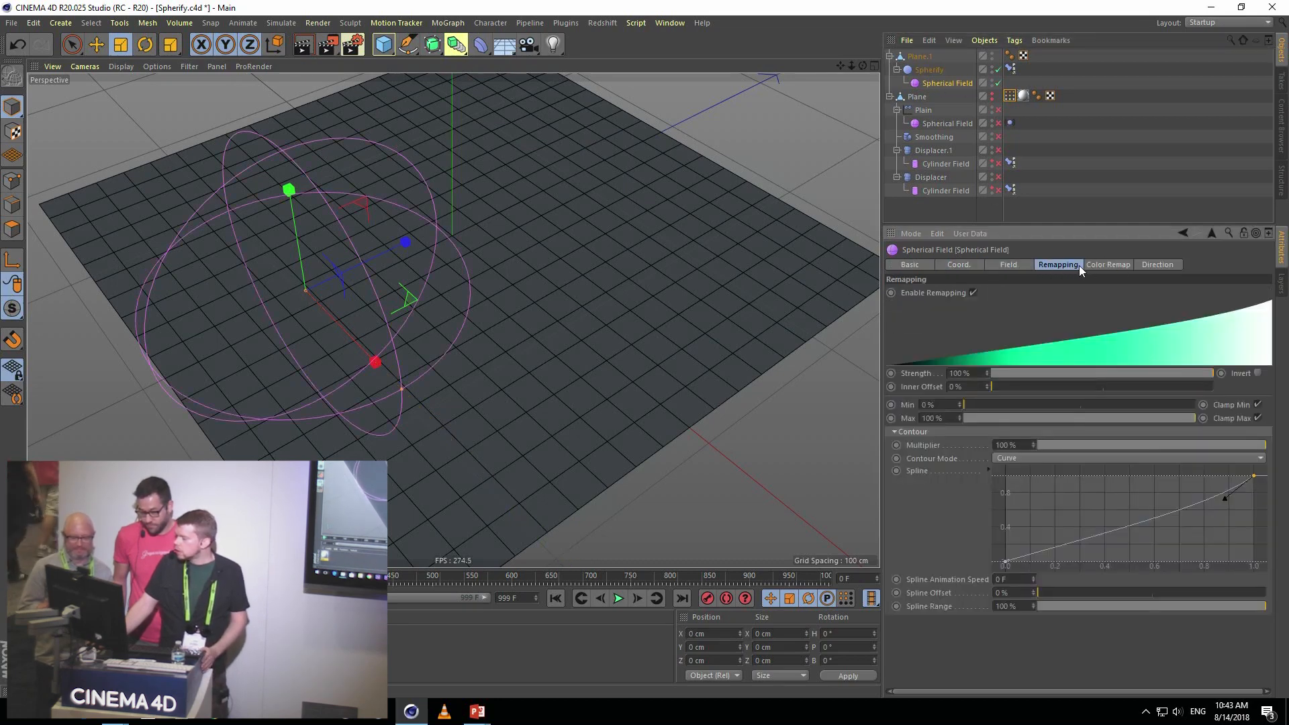
left_click(1004, 265)
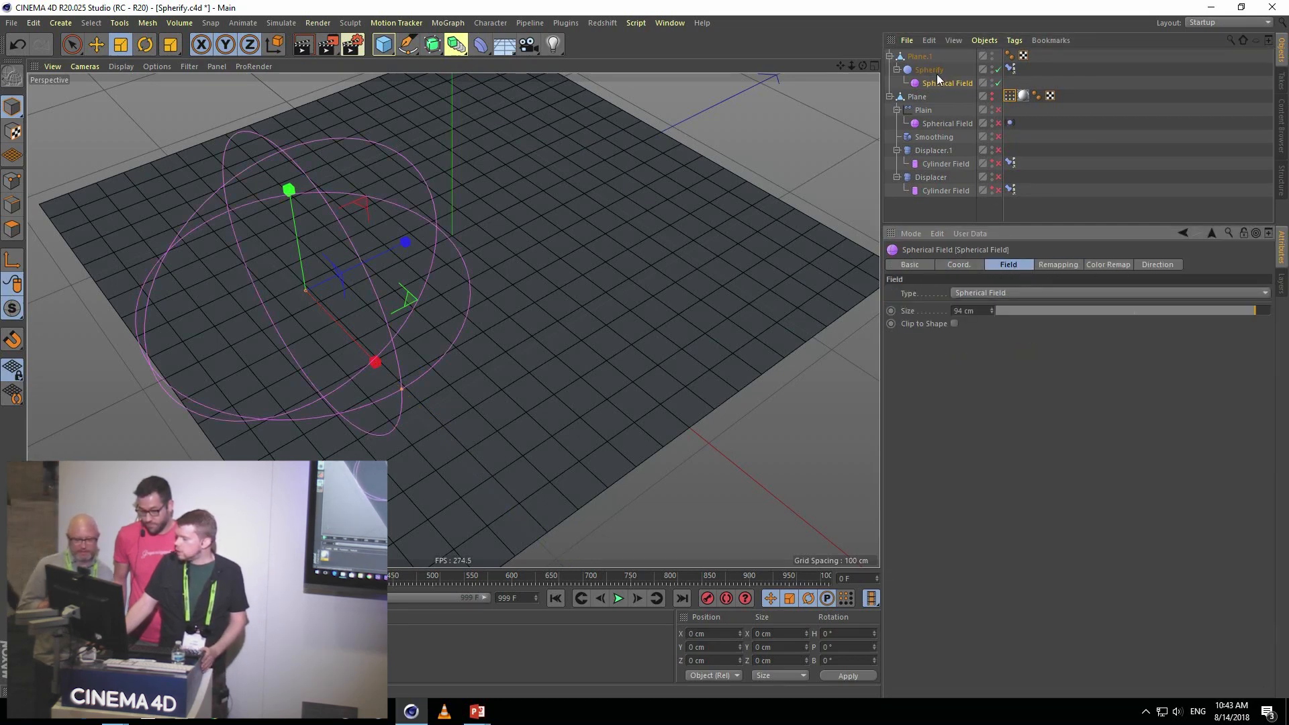
left_click(937, 71)
left_click(985, 265)
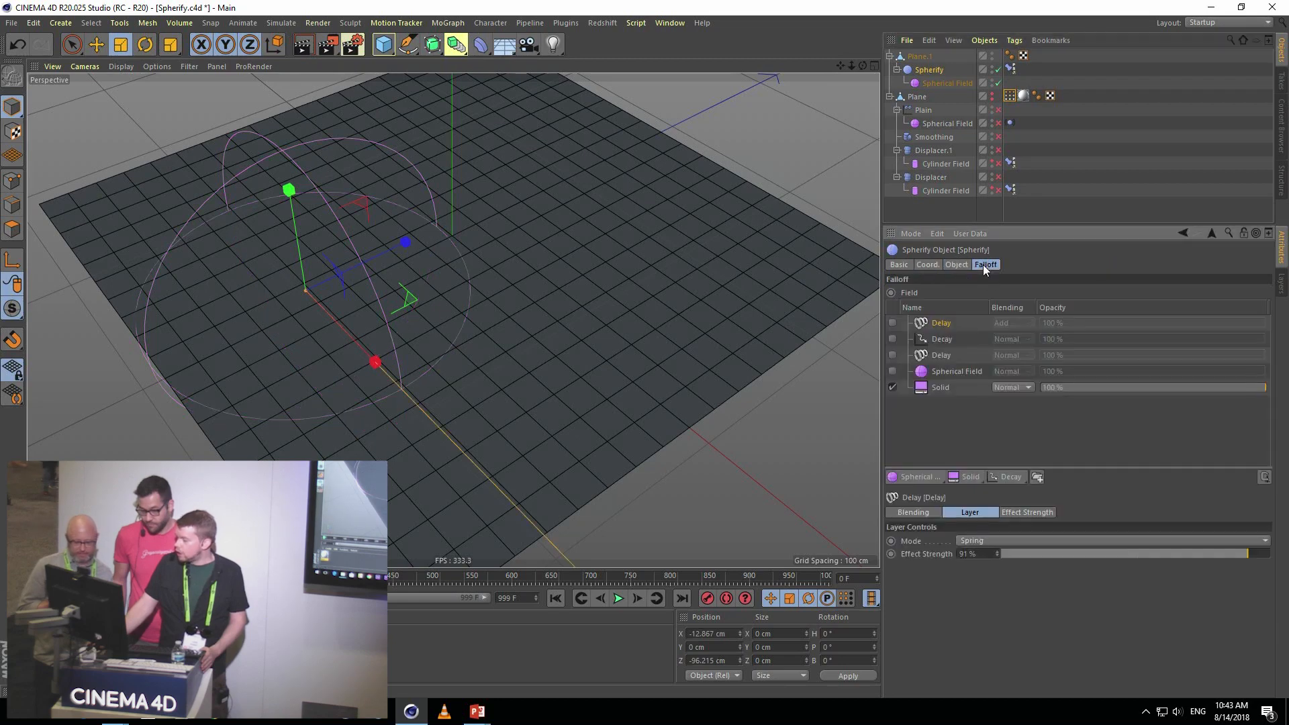
- Check the Solid layer's effect in the Spherify falloff, enable the Spherical Field layer above it, and play the animation
left_click(940, 389)
left_click(893, 388)
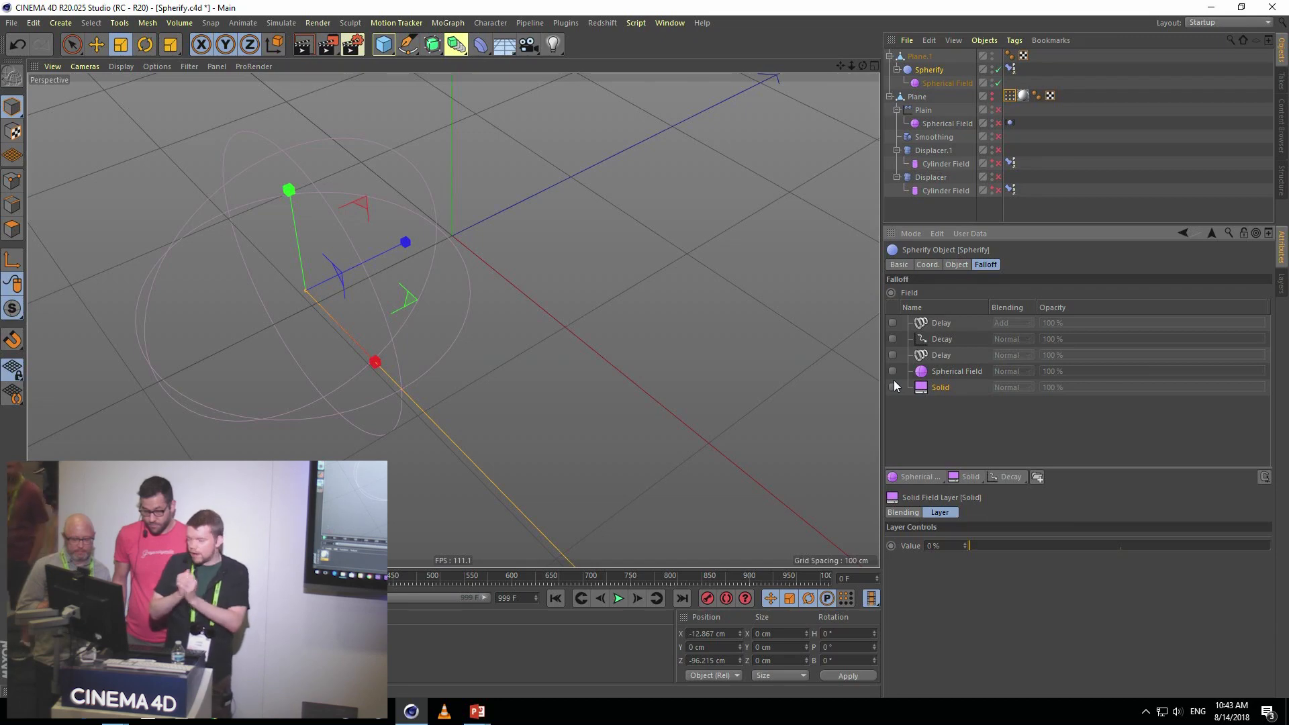
left_click(892, 387)
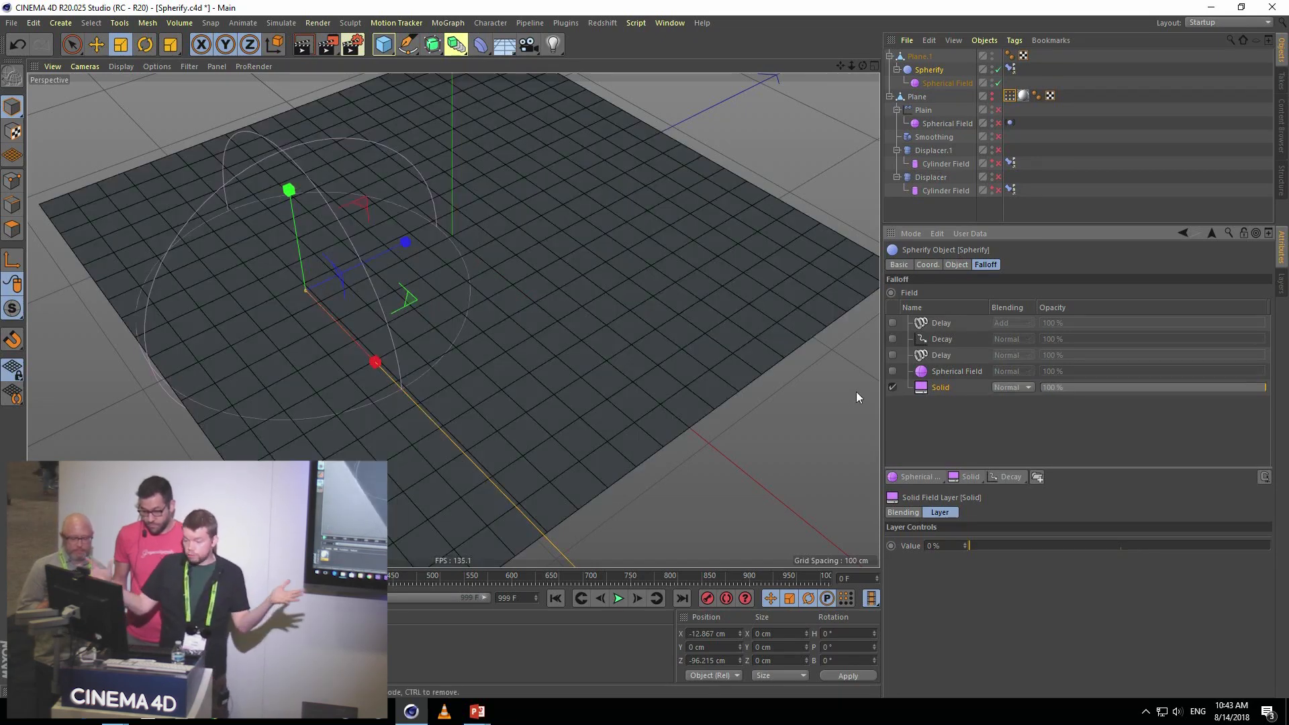
left_click(893, 371)
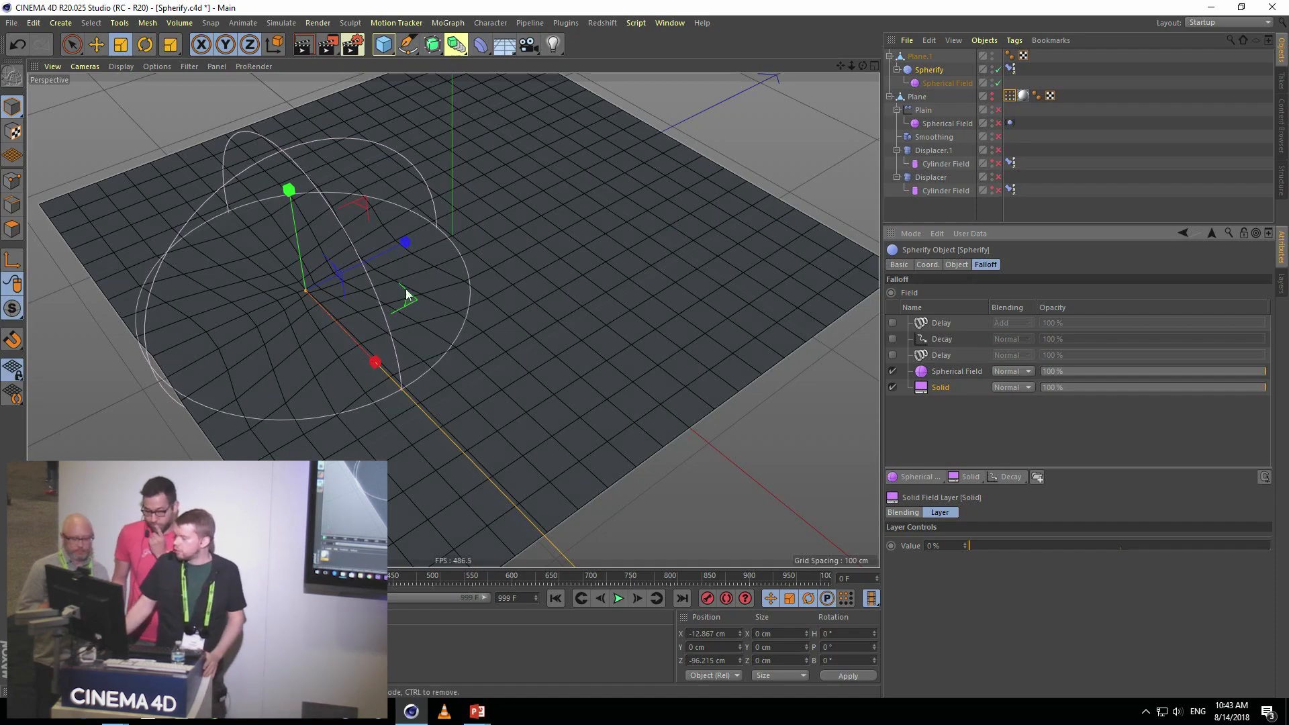
left_click(614, 599)
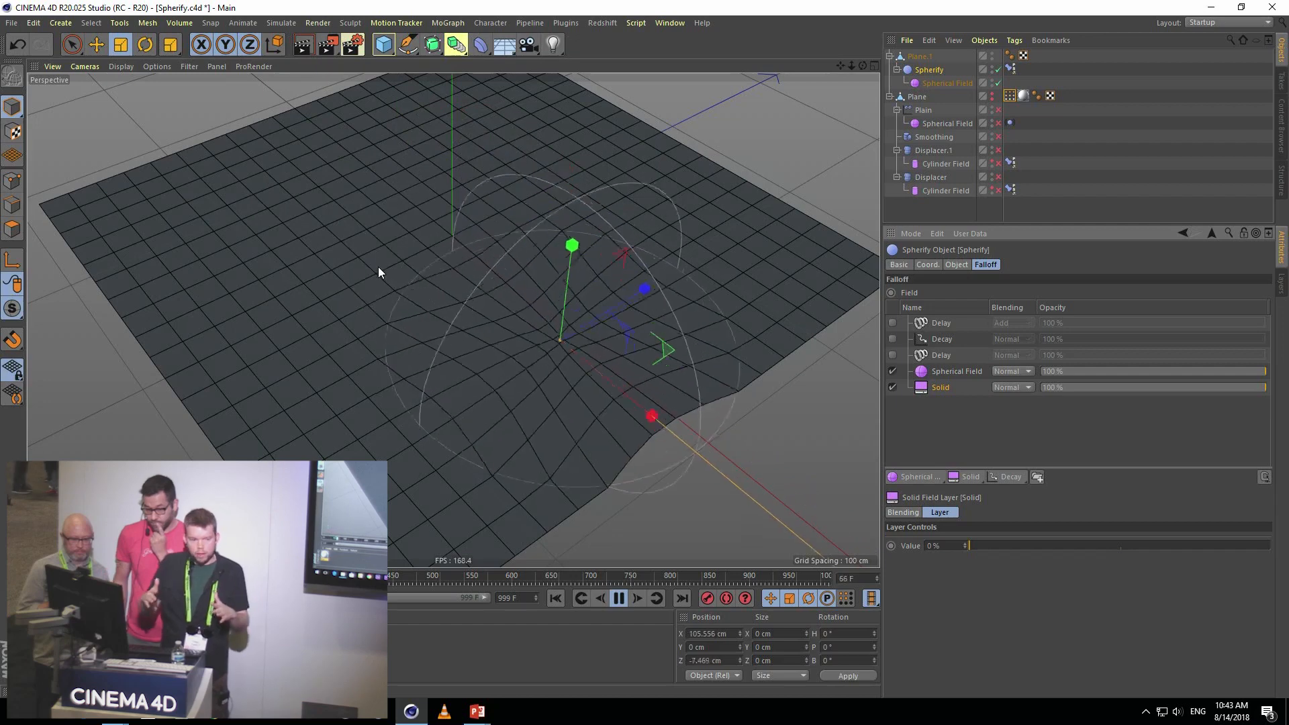
- Enable the Smooth Delay, the Decay and the Spring Delay layers in the Spherify falloff during playback
left_click(893, 356)
left_click(937, 356)
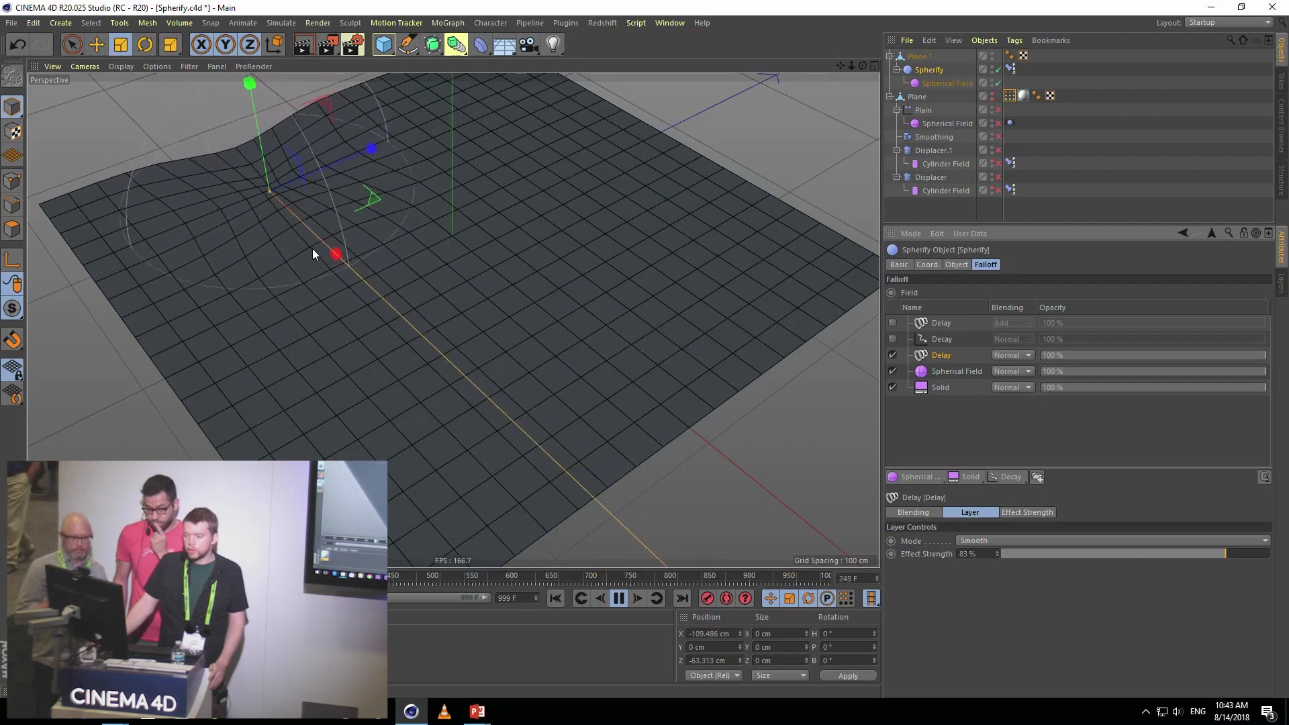
left_click(892, 339)
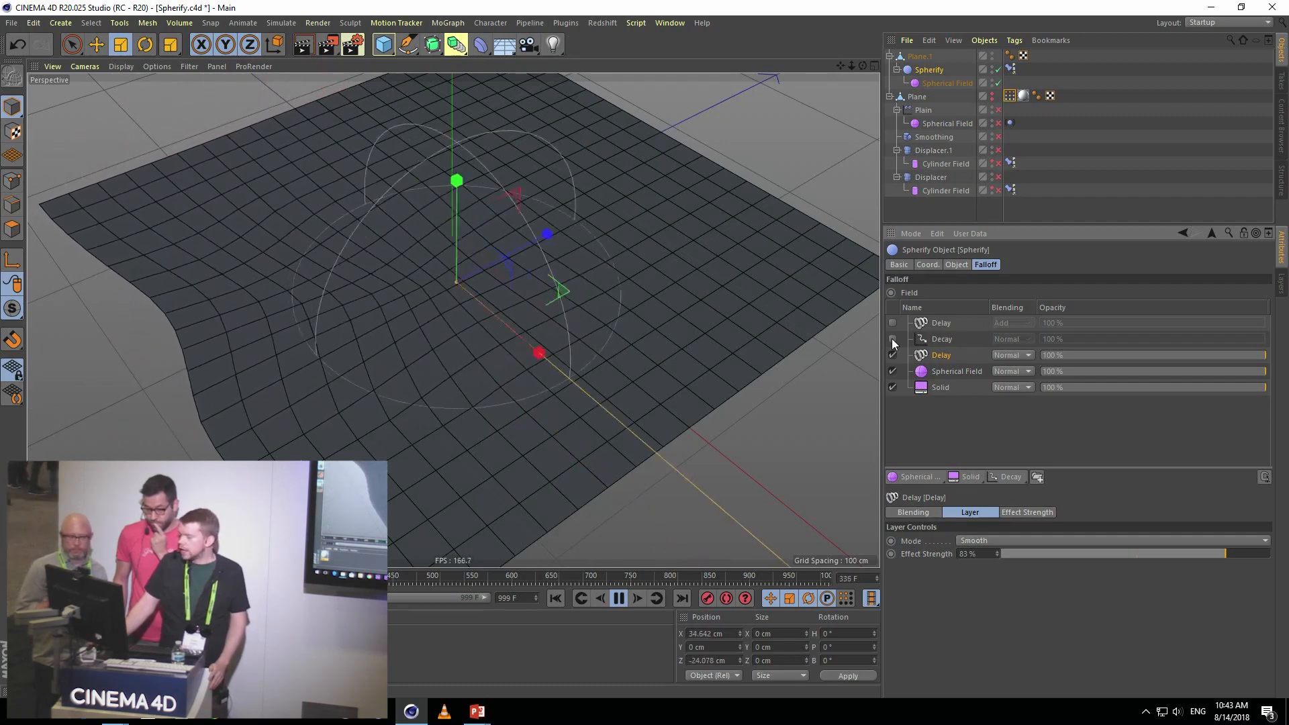
left_click(937, 339)
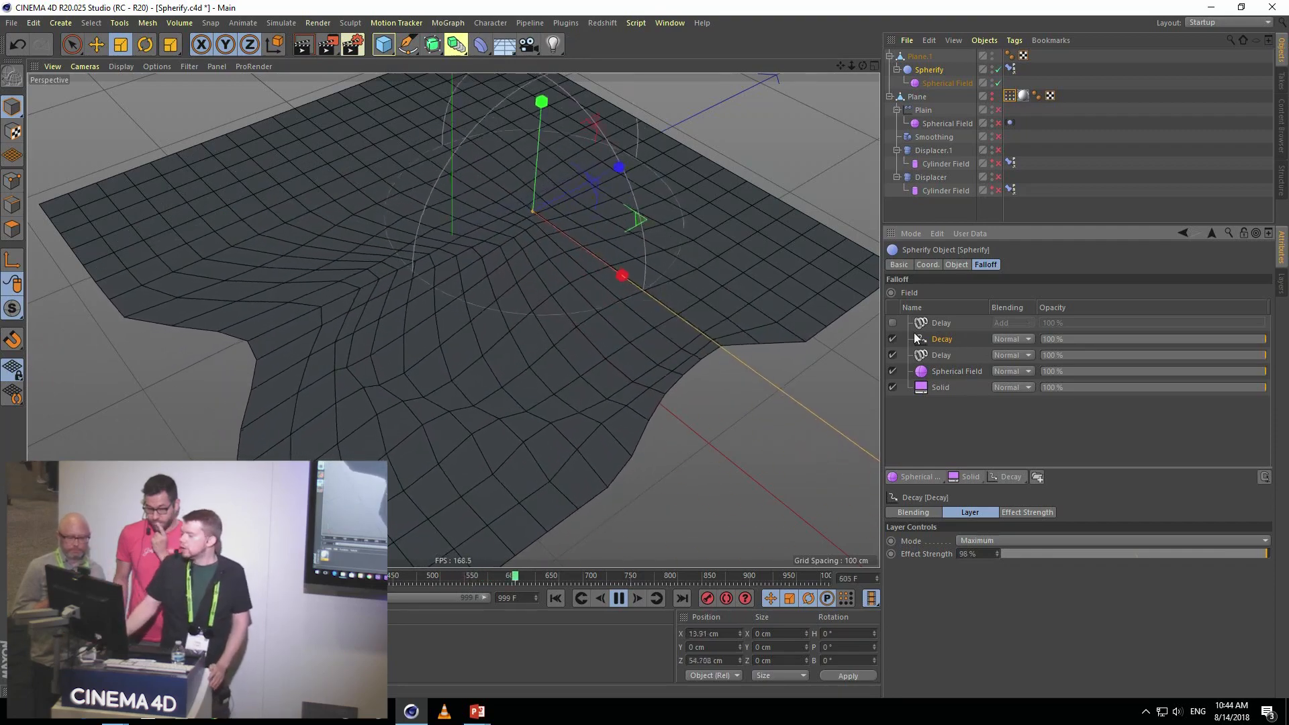
left_click(892, 323)
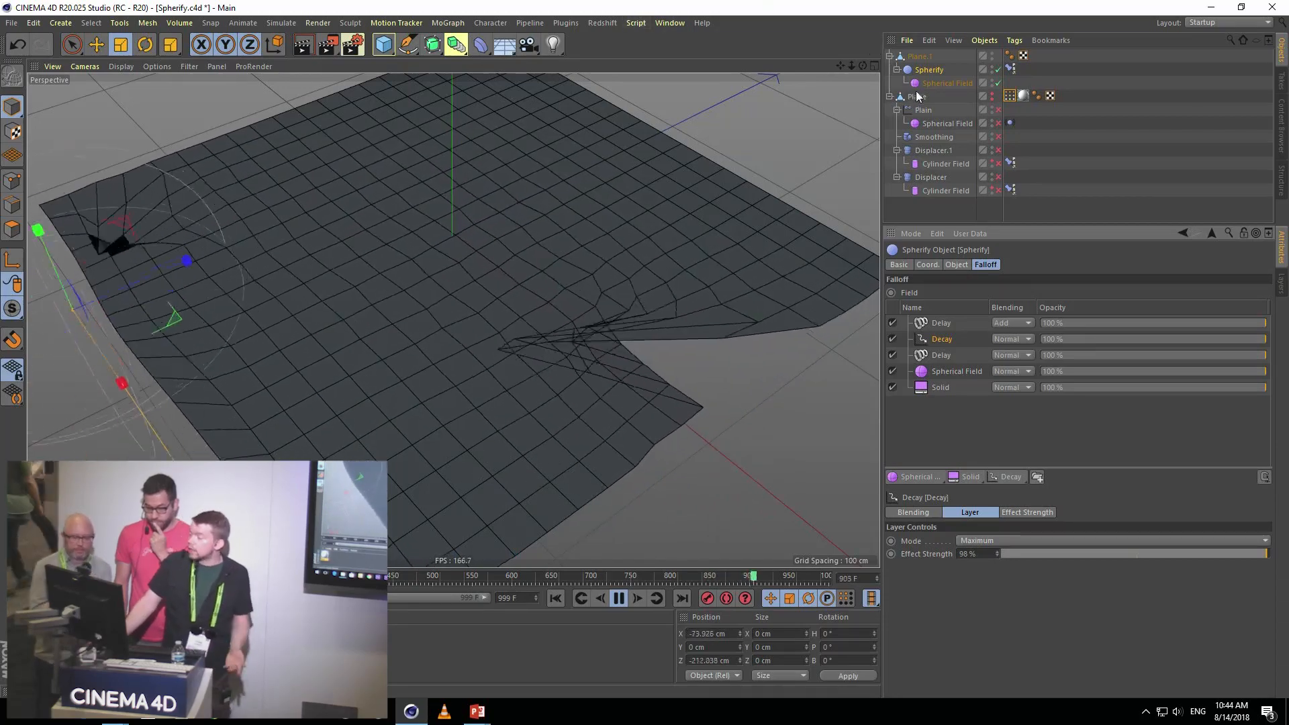
- Hide the Plane.1 object, make the Plane object visible in the viewport, and clear the selection
left_click(993, 53)
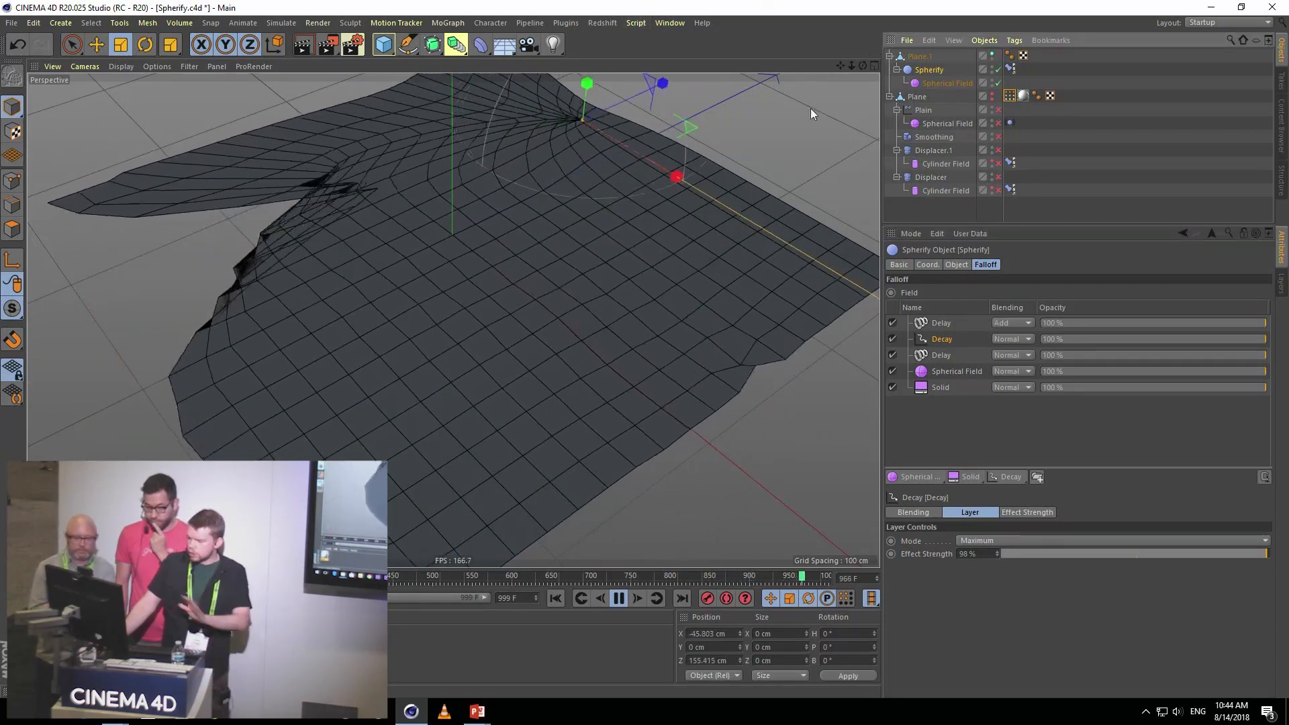
left_click(992, 55)
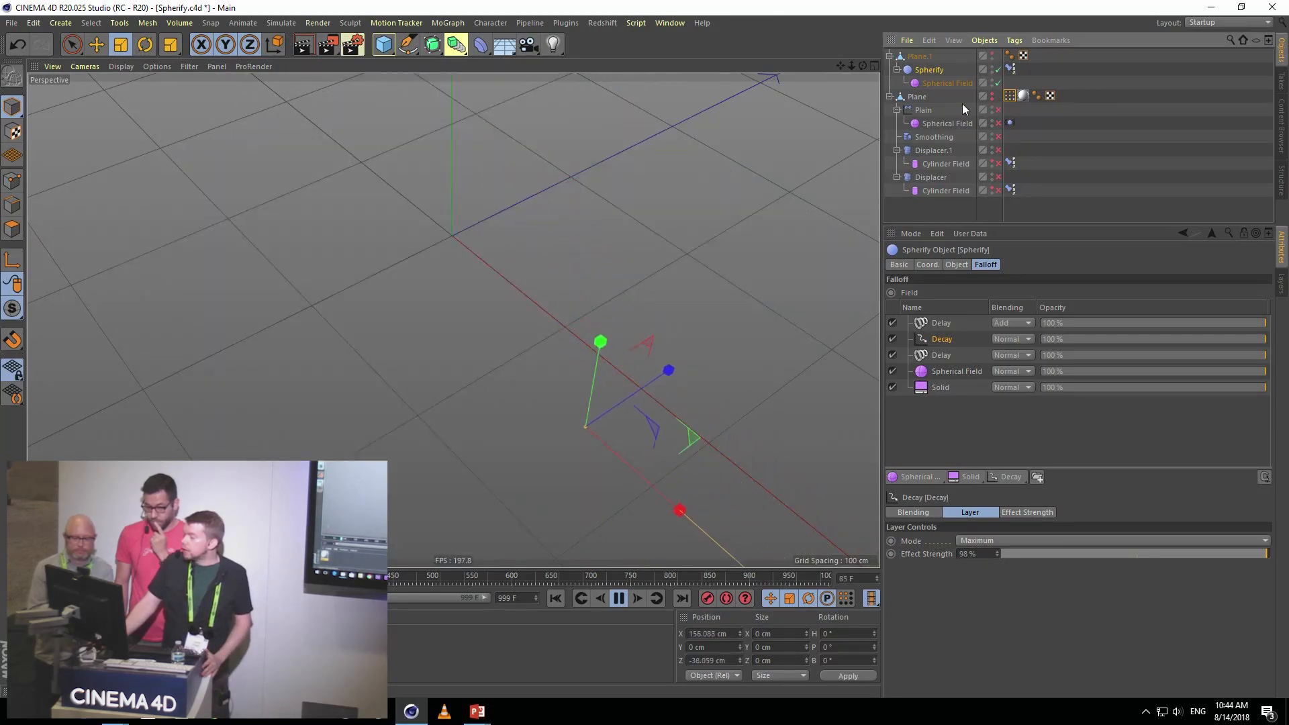
left_click(992, 96)
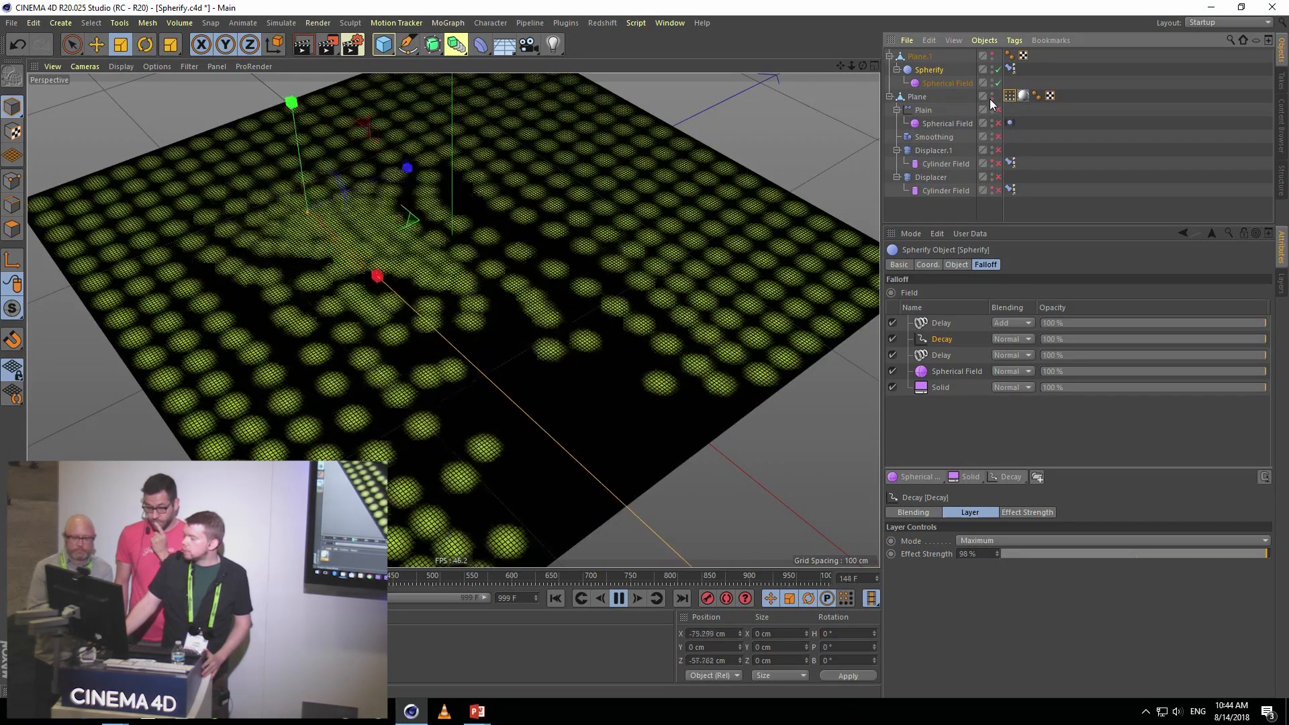
left_click(1111, 171)
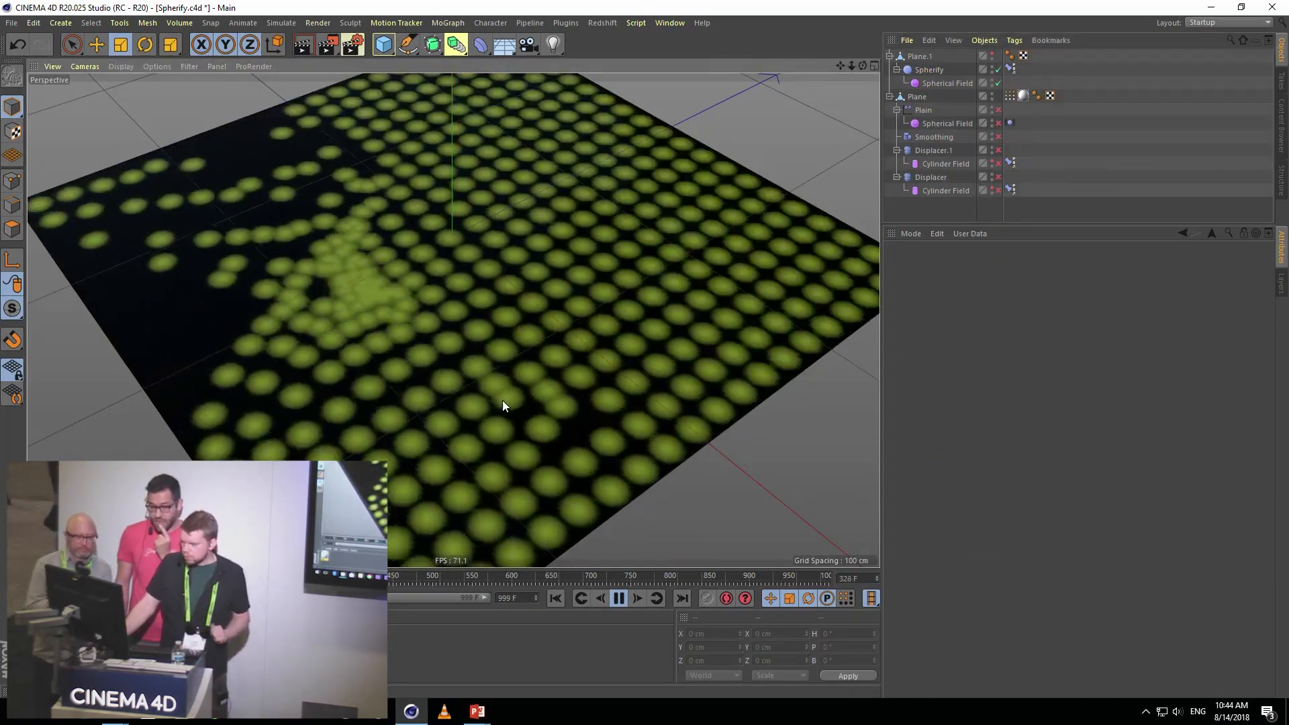
- Examine the Plane.1 point object field in the Plane's Vertex Color tag, including its mode and radius, with playback paused
left_click(997, 96)
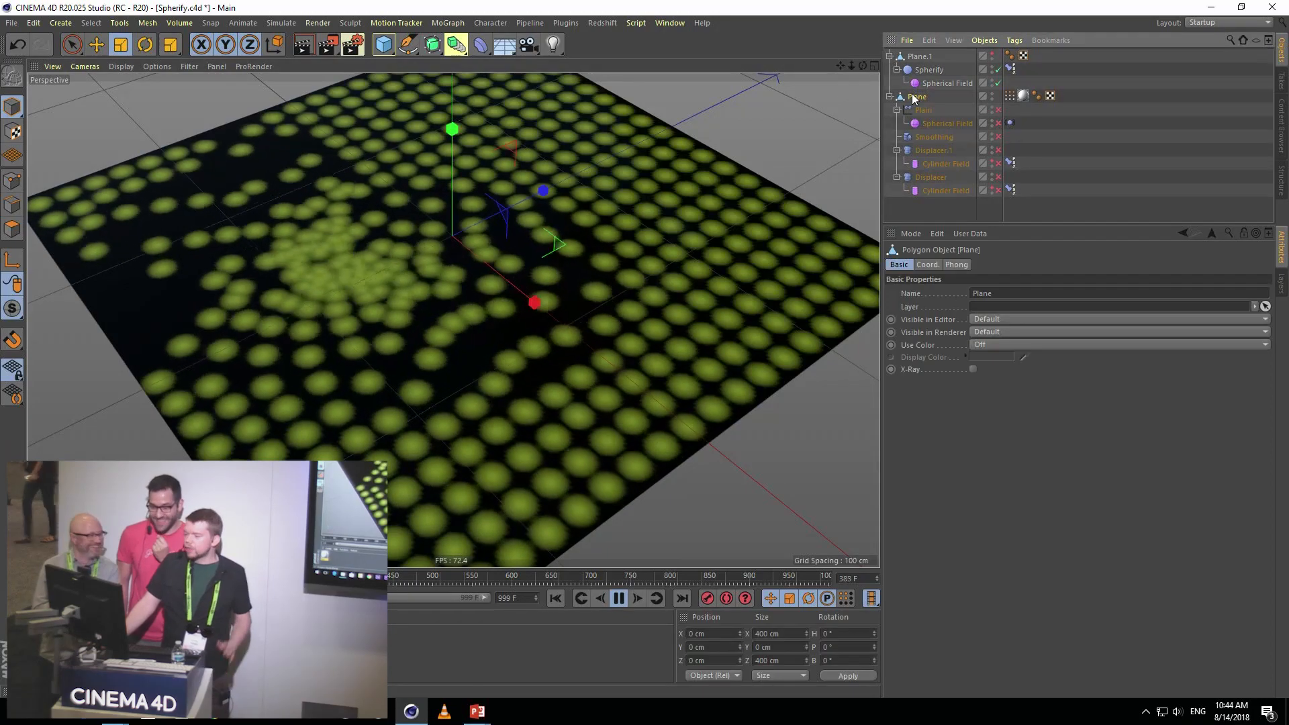
left_click(1010, 96)
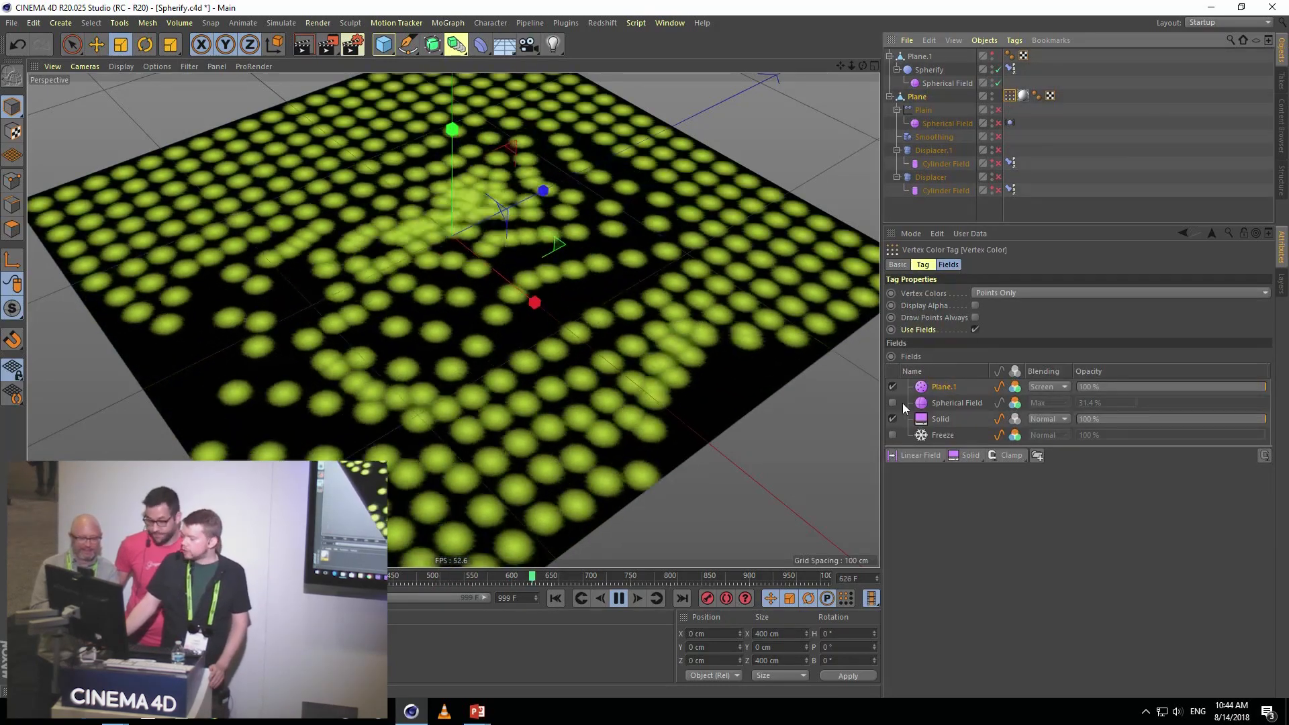
left_click(944, 387)
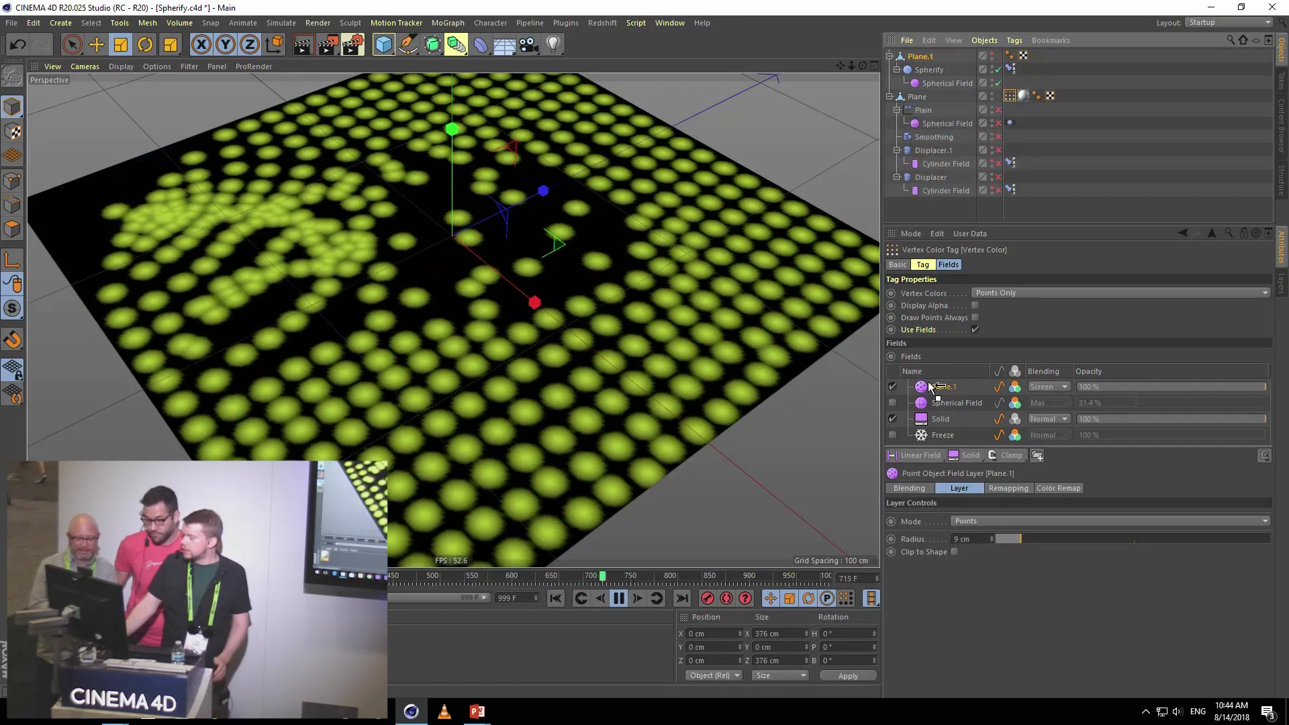
key("F8")
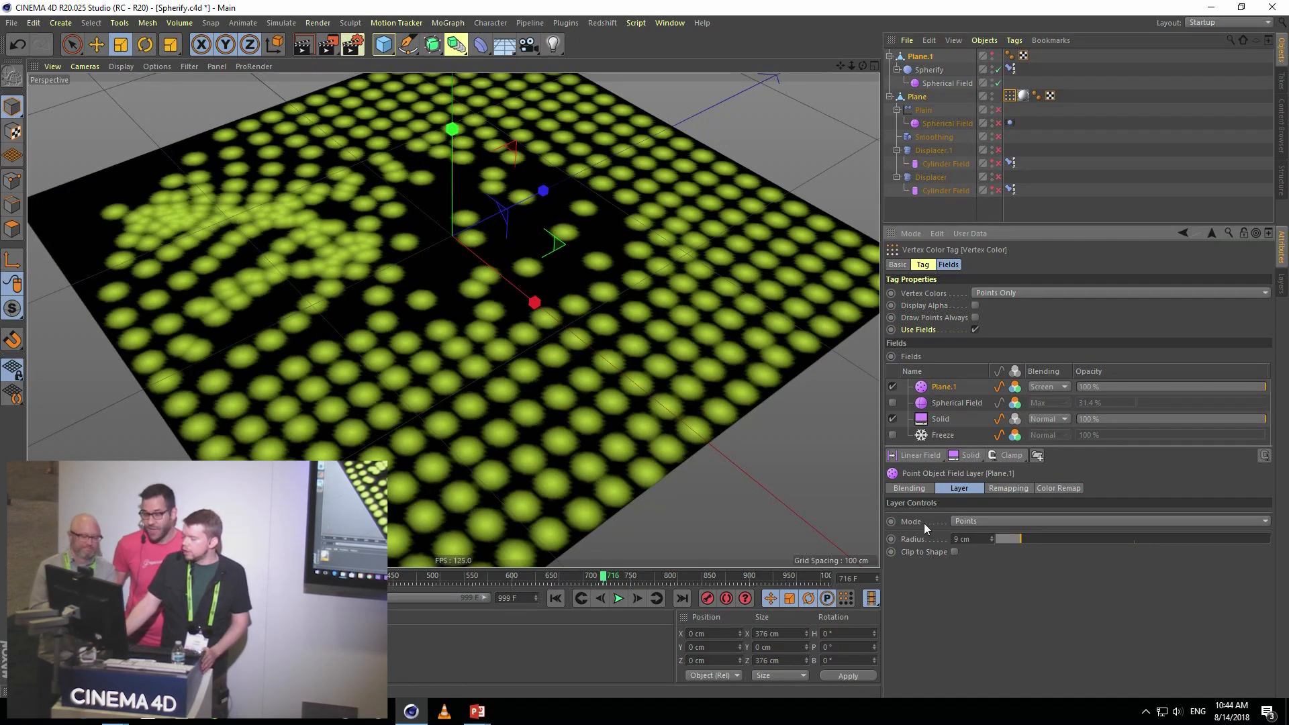
mouse_move(1022, 533)
left_mouse_down()
mouse_move(1054, 538)
mouse_move(1022, 541)
left_mouse_up()
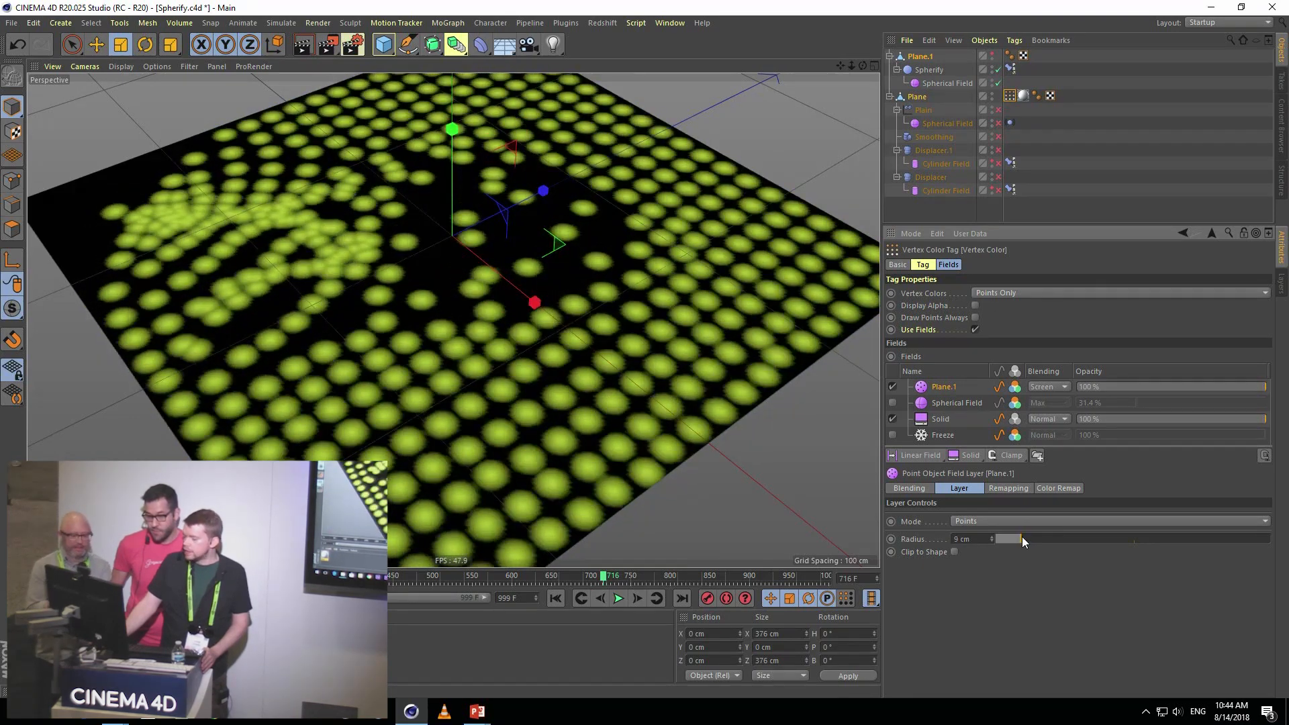
- Enable the Plain, Smoothing, Displacer.1 and Displacer deformers with their fields under Plane during playback, and pause the animation
left_click(618, 600)
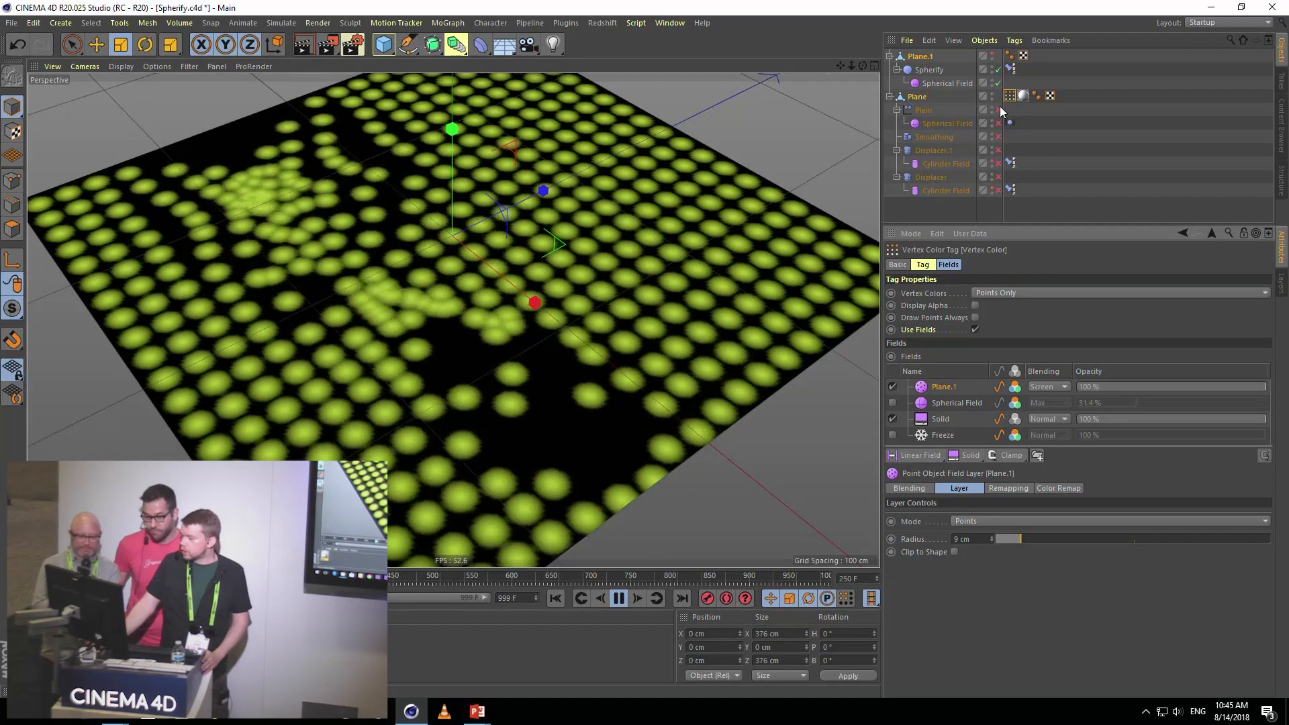
left_click(999, 110)
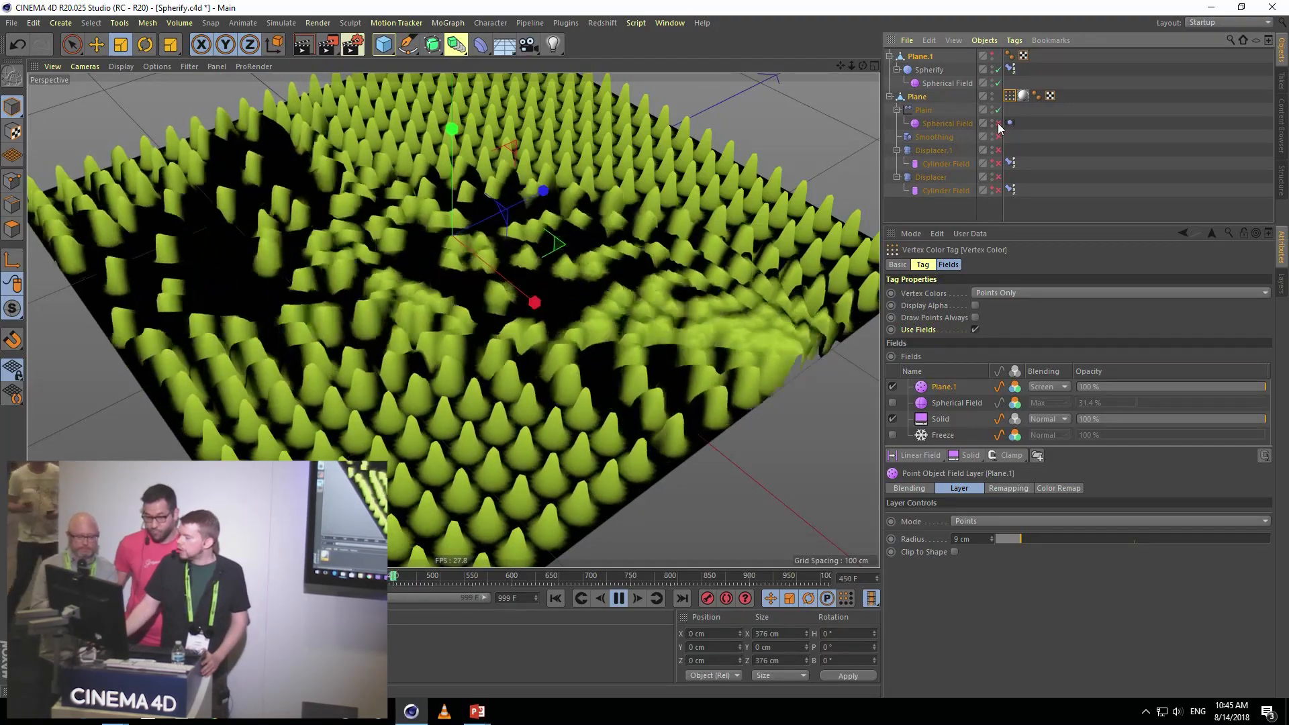
left_click_drag(999, 123, 999, 190)
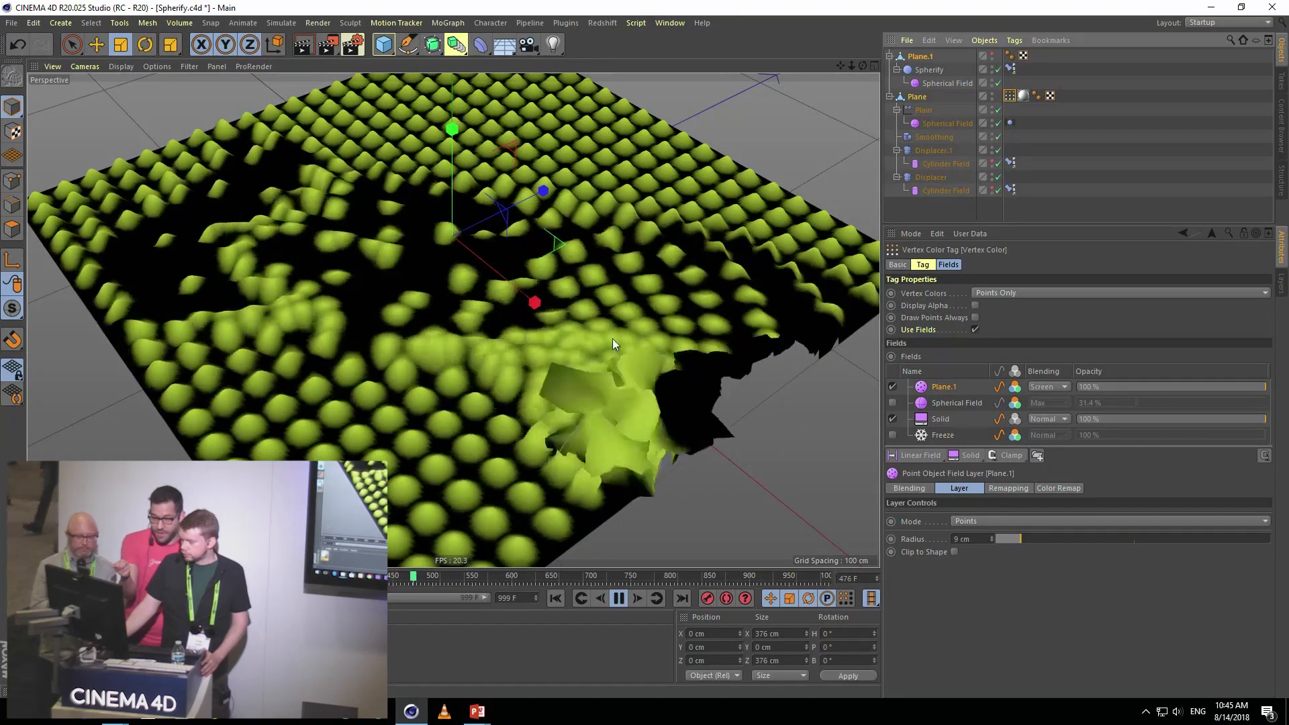
left_click(615, 600)
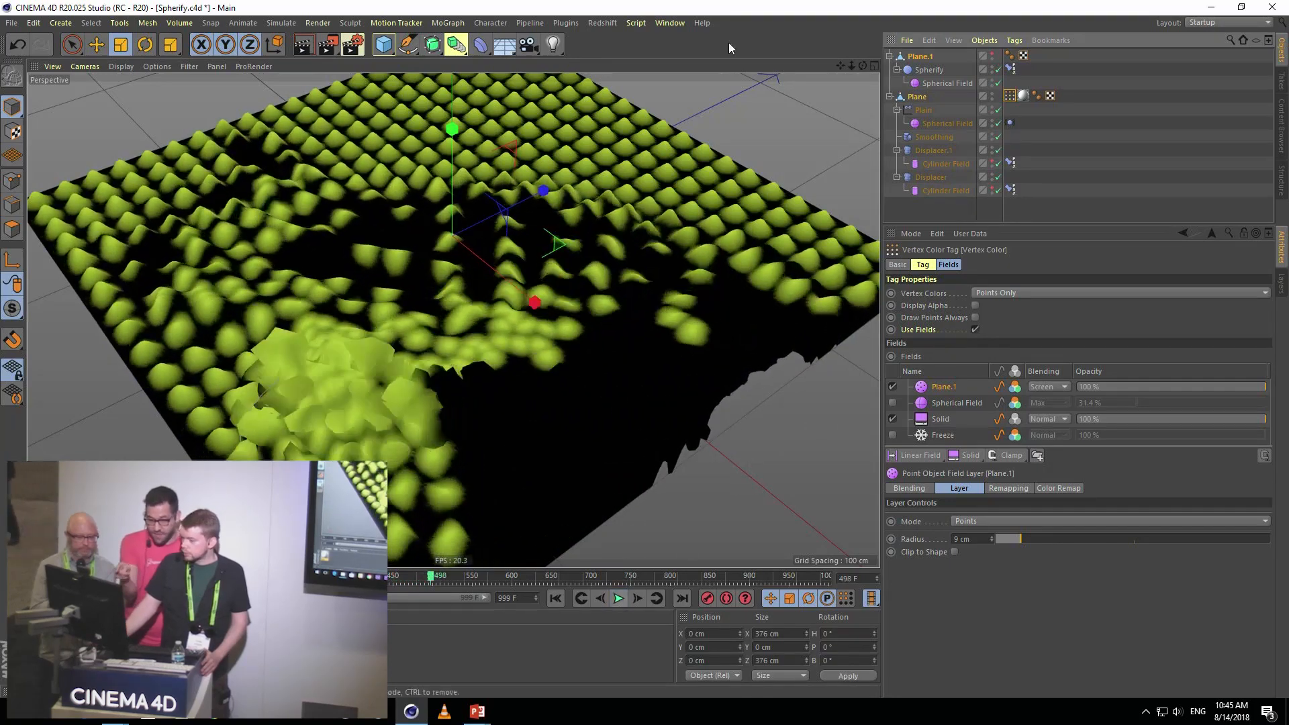
- Switch to the open Spherify_Complete.c4d scene and play its animation
left_click(662, 23)
left_click(722, 397)
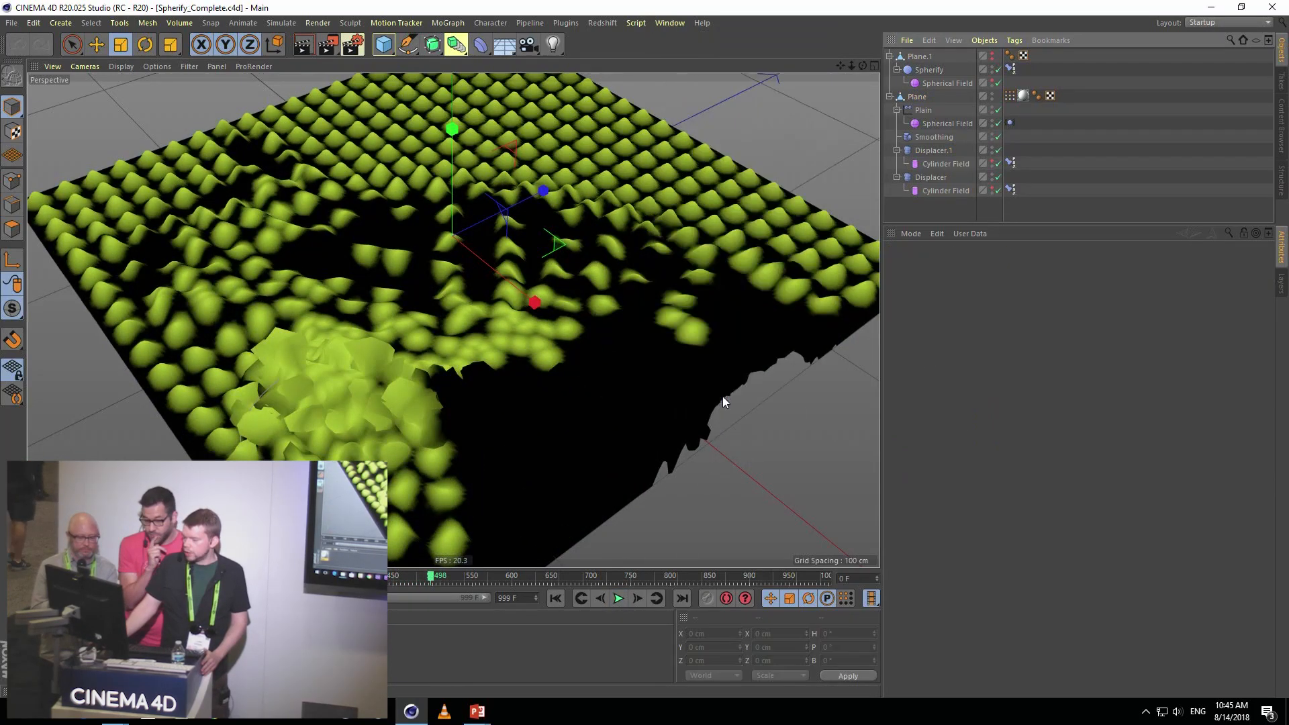
left_click(618, 598)
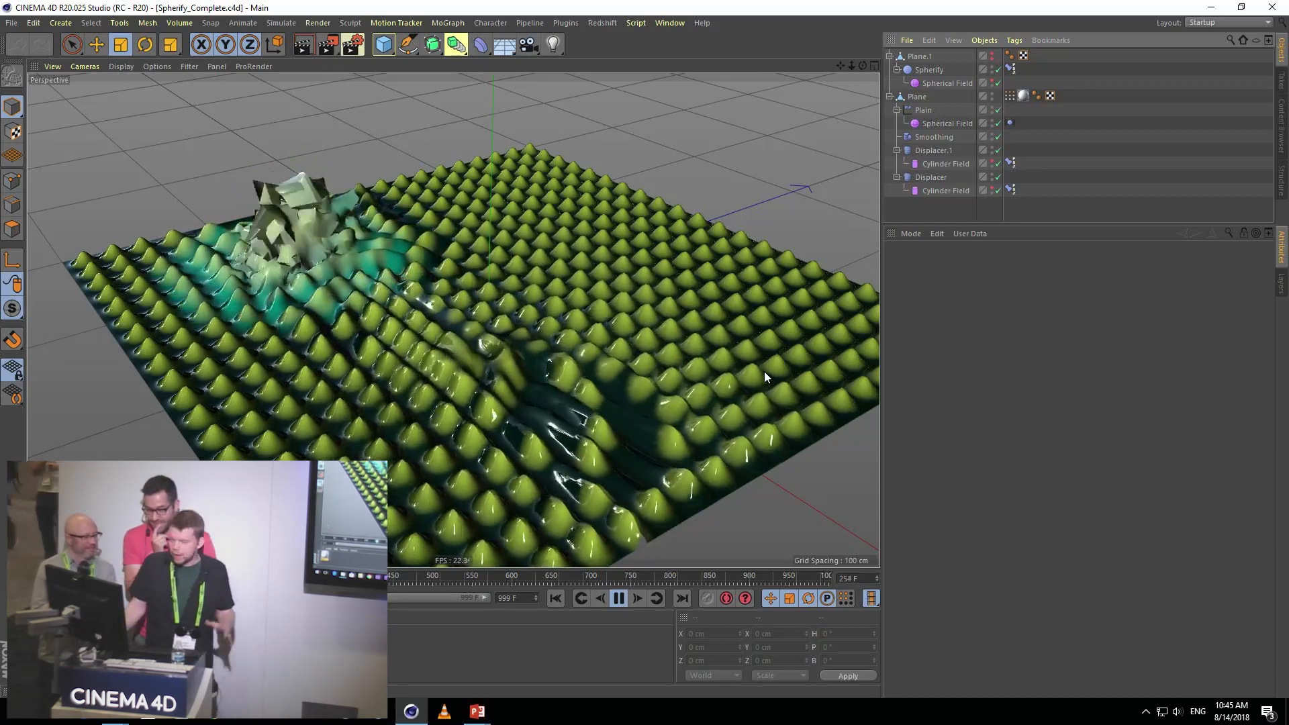
- Examine the Spherical Field's size and the Spherify falloff layers in the completed scene, and stop playback
left_click(953, 82)
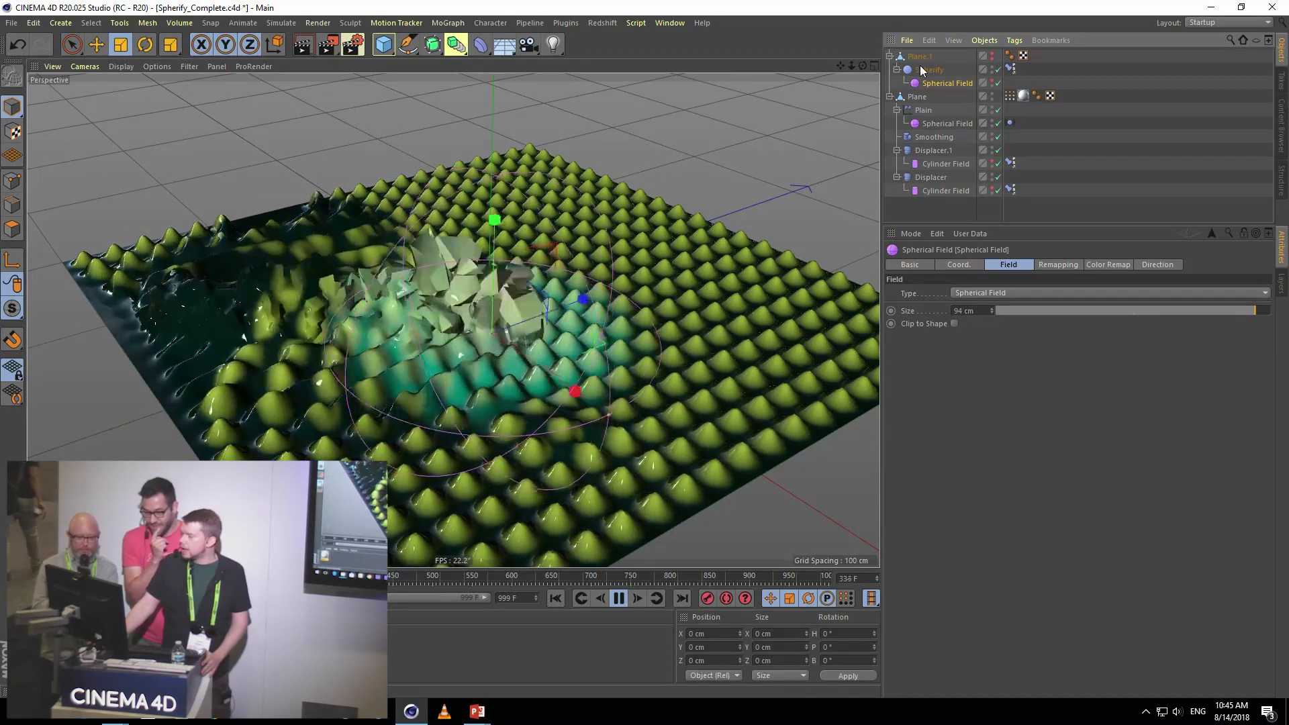
left_click(927, 70)
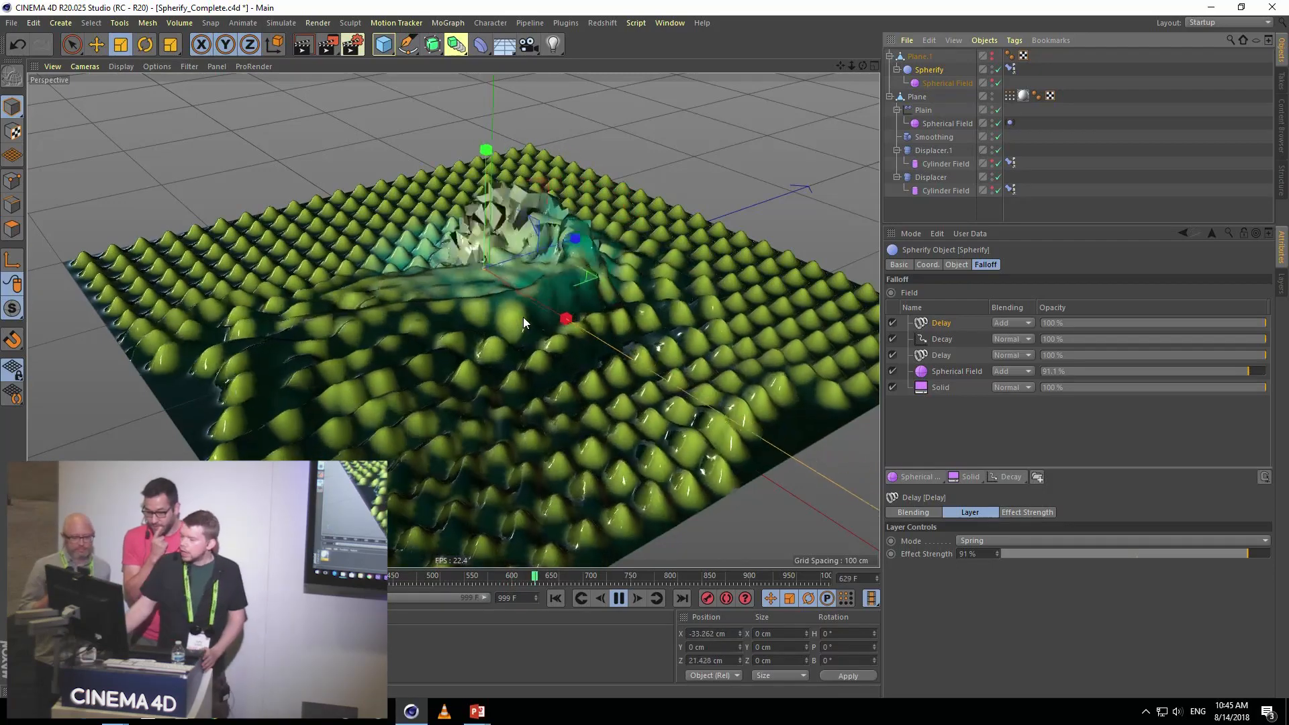
left_click(619, 598)
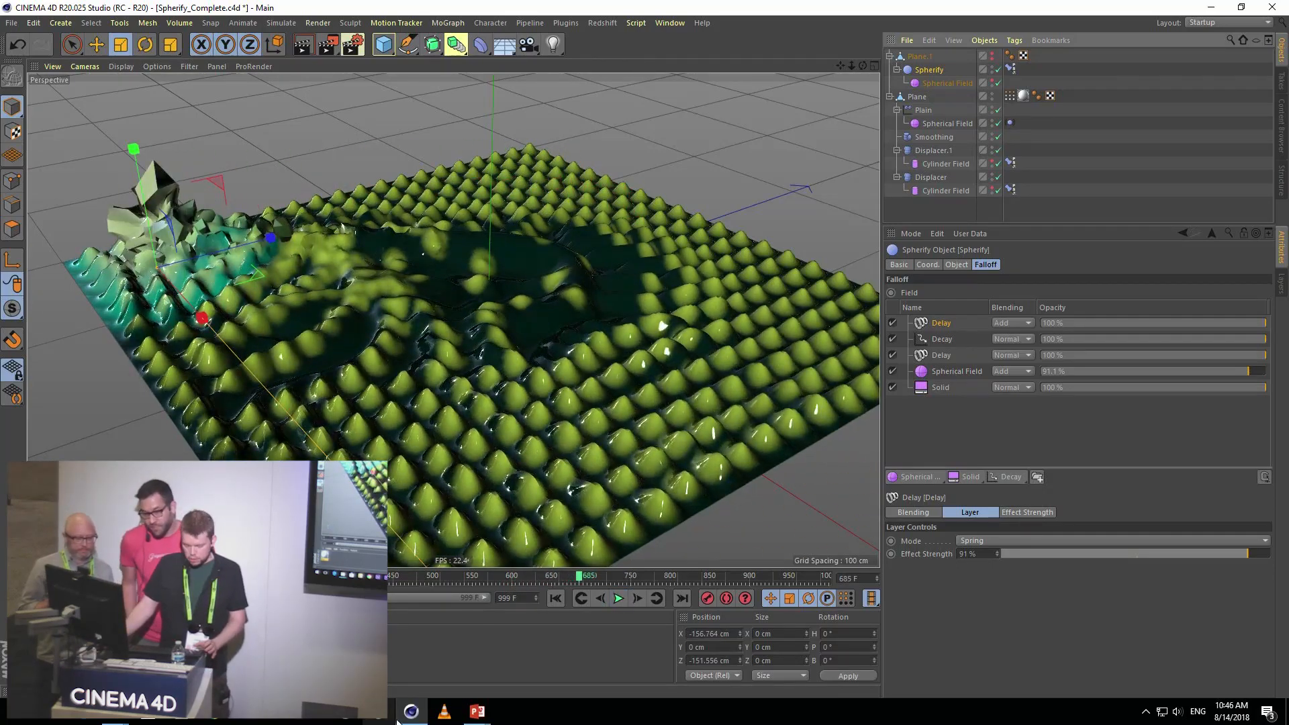
- Open Ripples.c4d from the project folder in File Explorer and bring Cinema 4D to the front
key("alt+Tab")
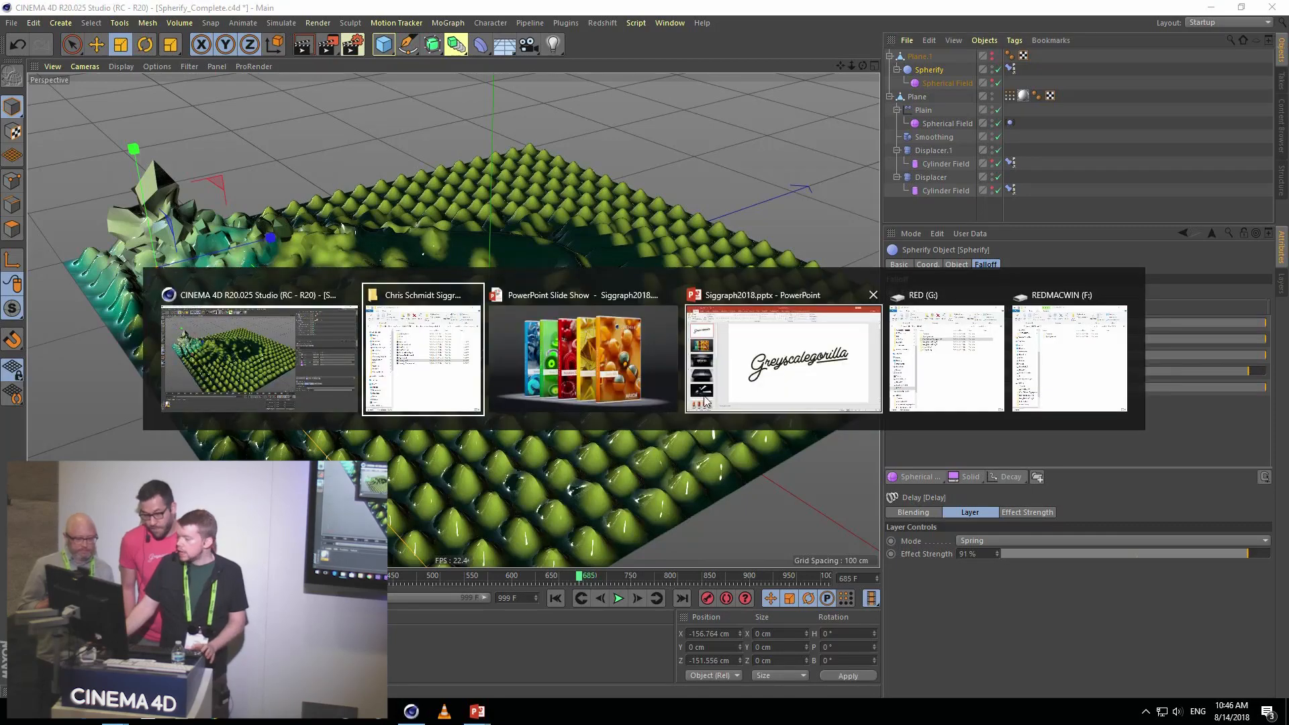
left_click(425, 354)
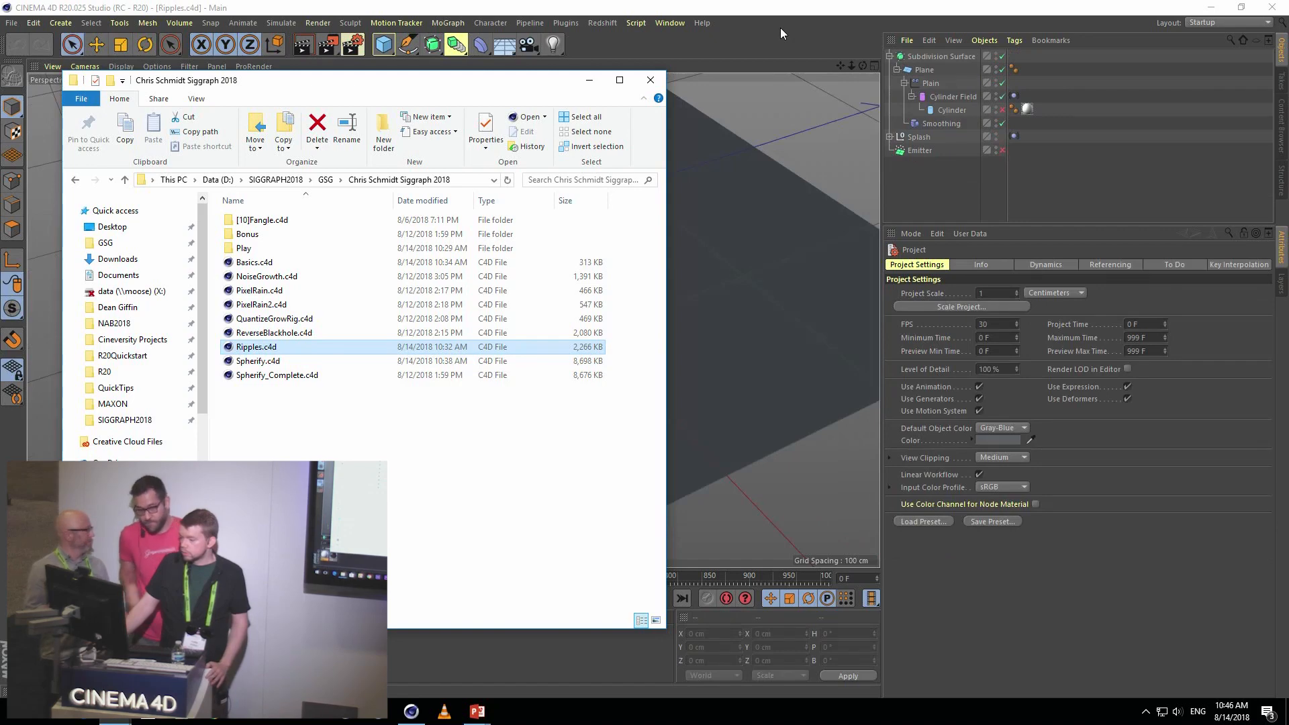
left_click(780, 27)
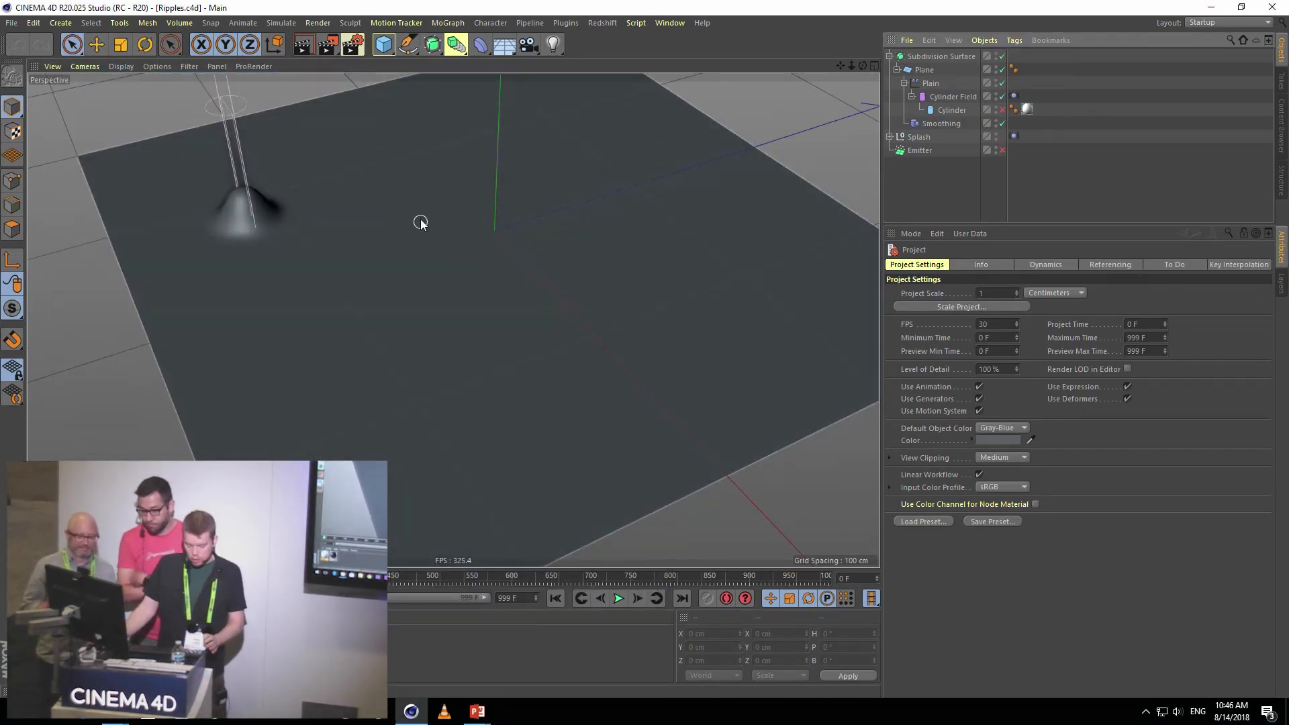
- Enable the Cylinder inside the Cylinder Field during playback and apply the Mat material to the Subdivision Surface
middle_click_drag(457, 214, 426, 250, "alt")
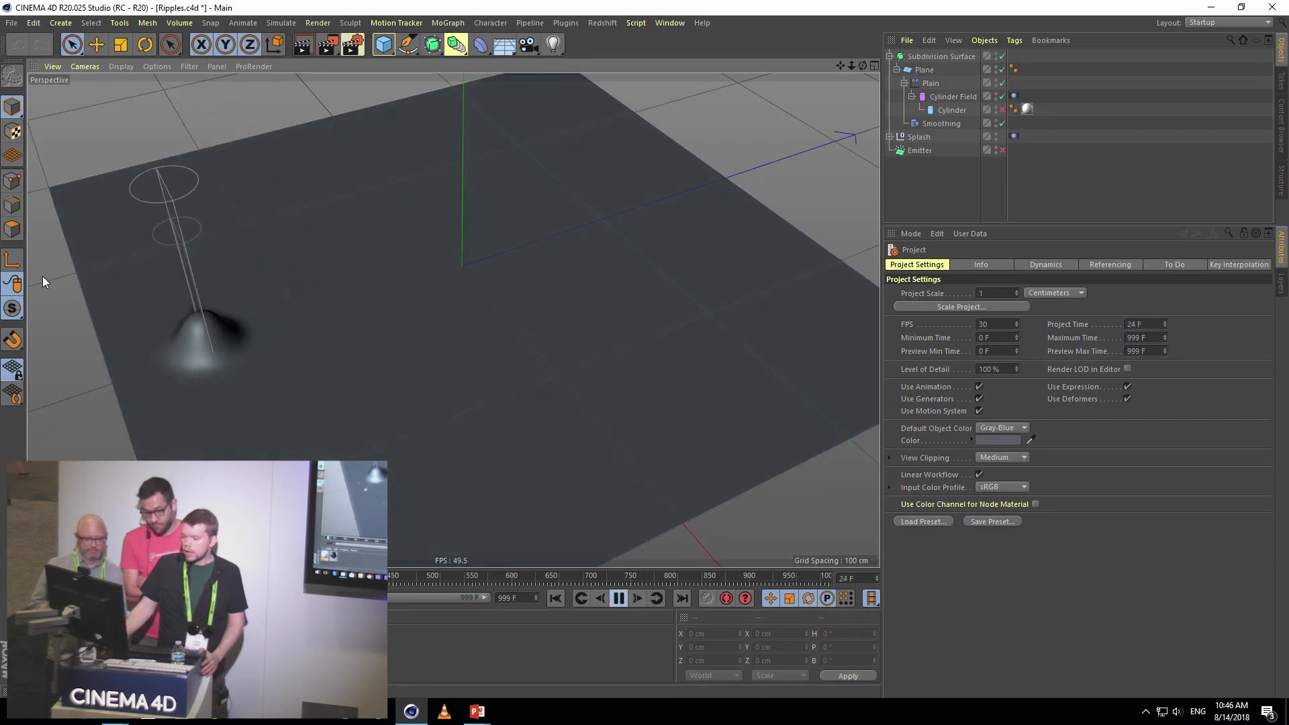
left_click(957, 100)
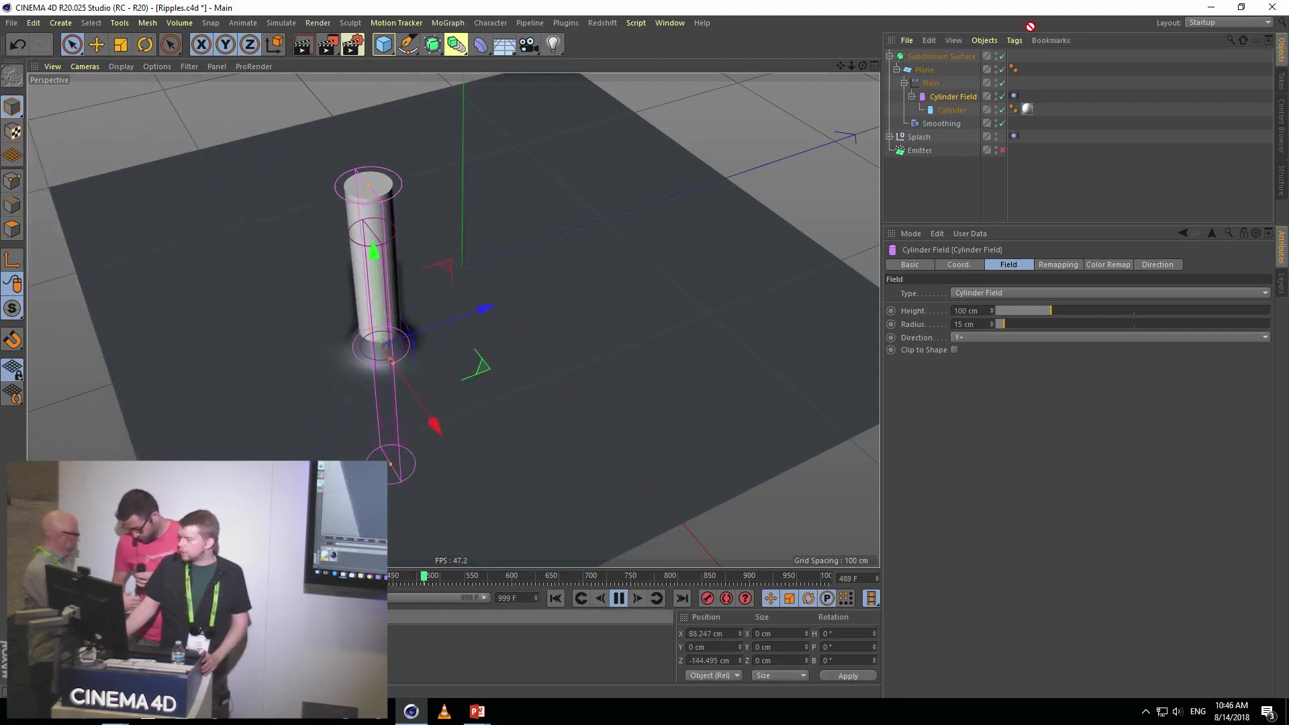
left_click_drag(933, 58, 936, 55)
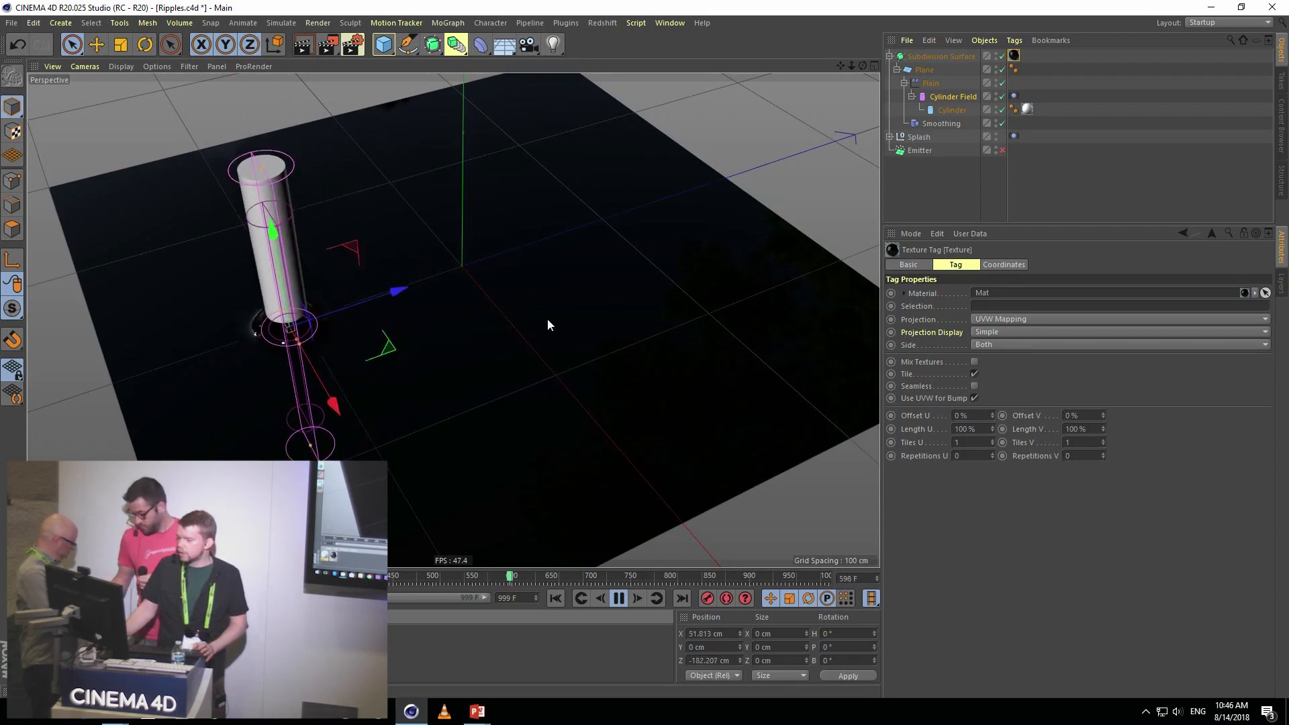
- Inspect the Cylinder Field layer in the Plain effector's falloff and move the Mat texture tag from Subdivision Surface to Plain
left_click(929, 83)
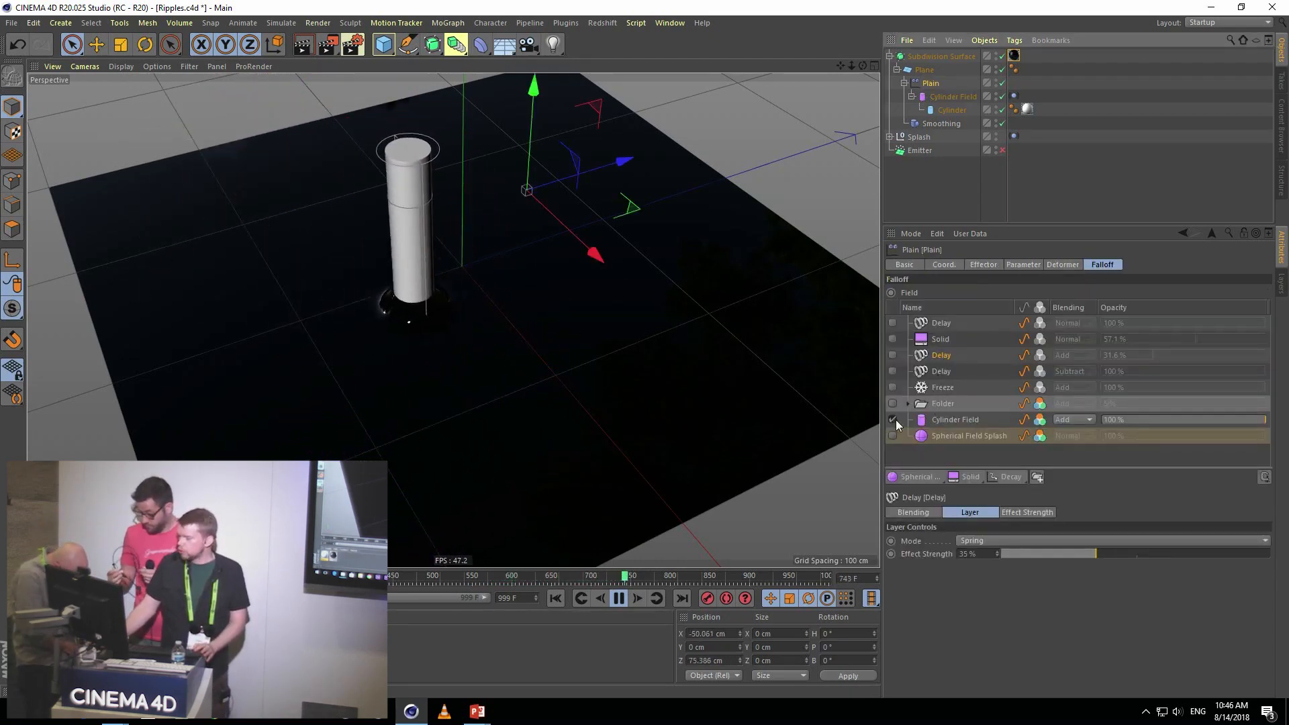
left_click(957, 420)
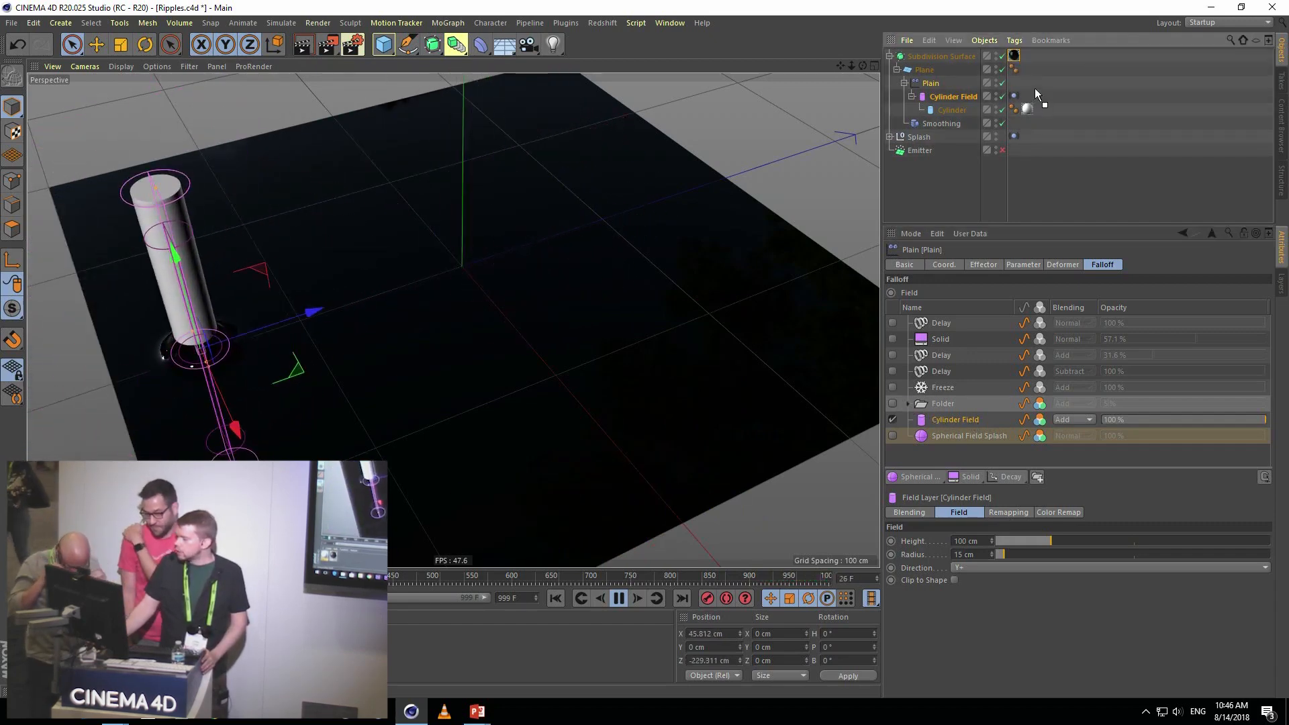
left_click_drag(1035, 87, 1032, 86)
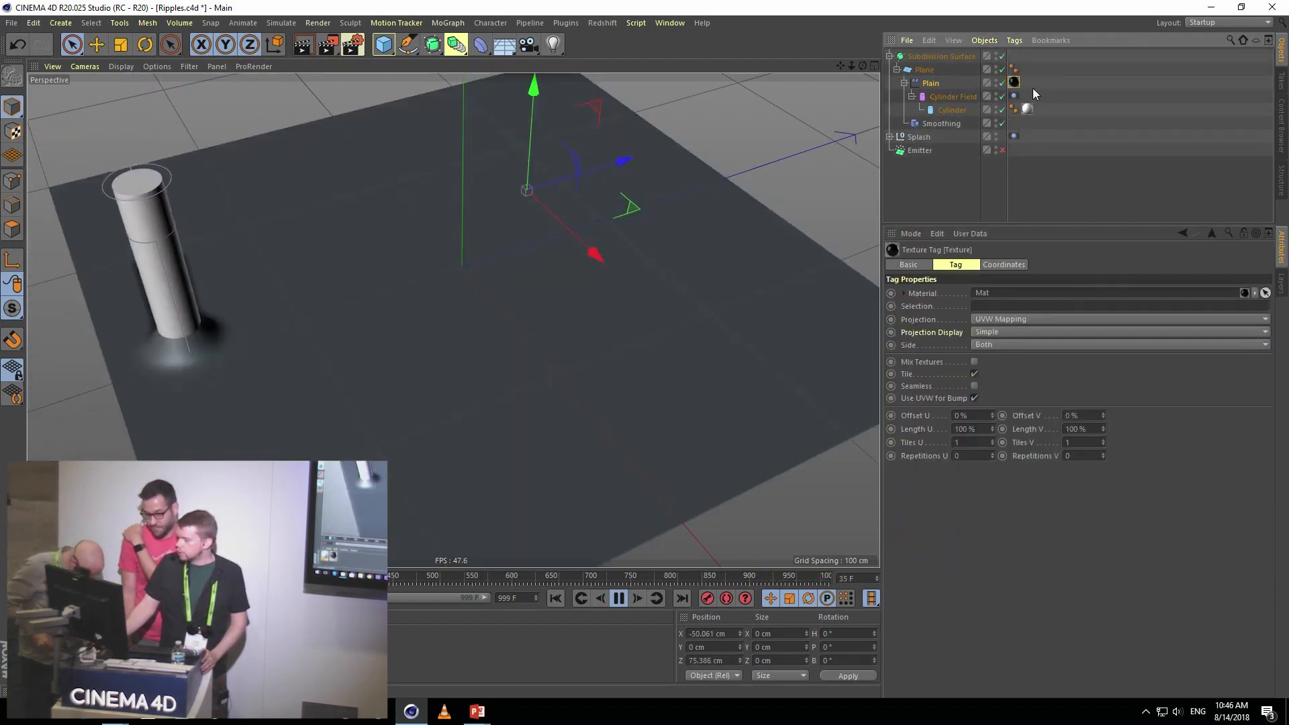
- Examine the Freeze layer's settings in the Plain effector's falloff and enable that layer during playback
left_click(924, 59)
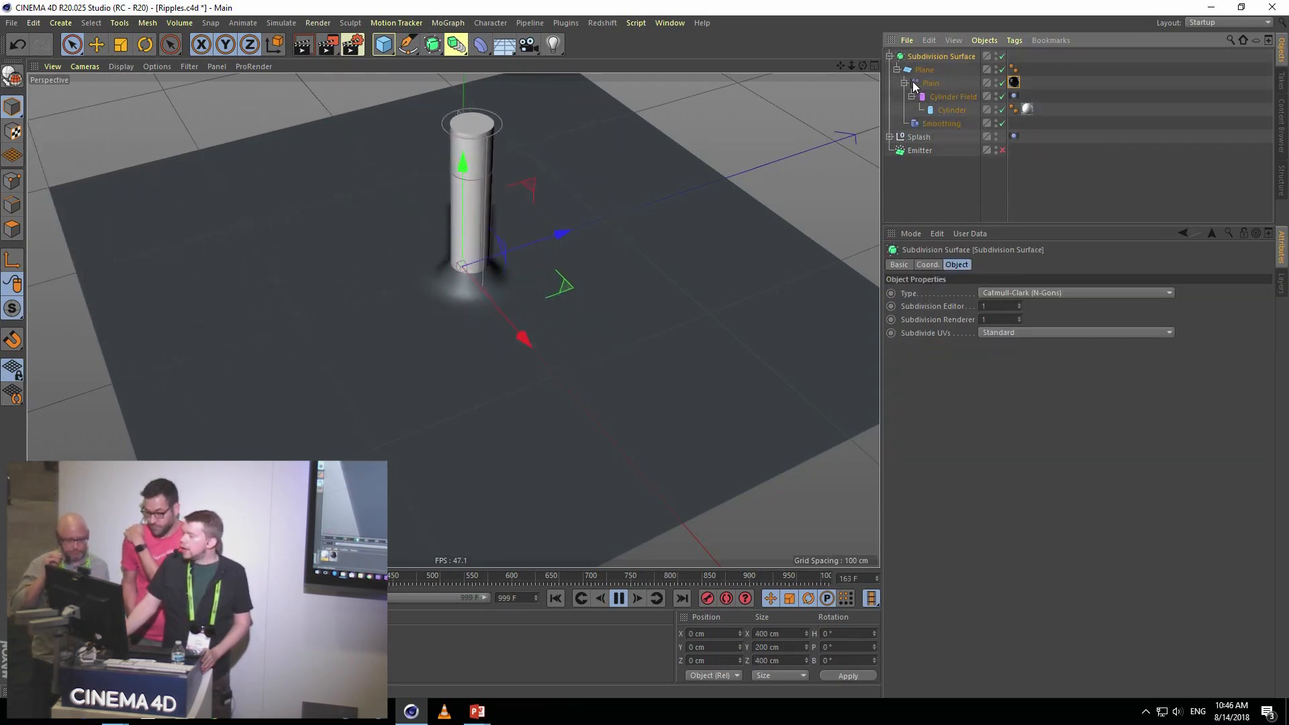
left_click(915, 83)
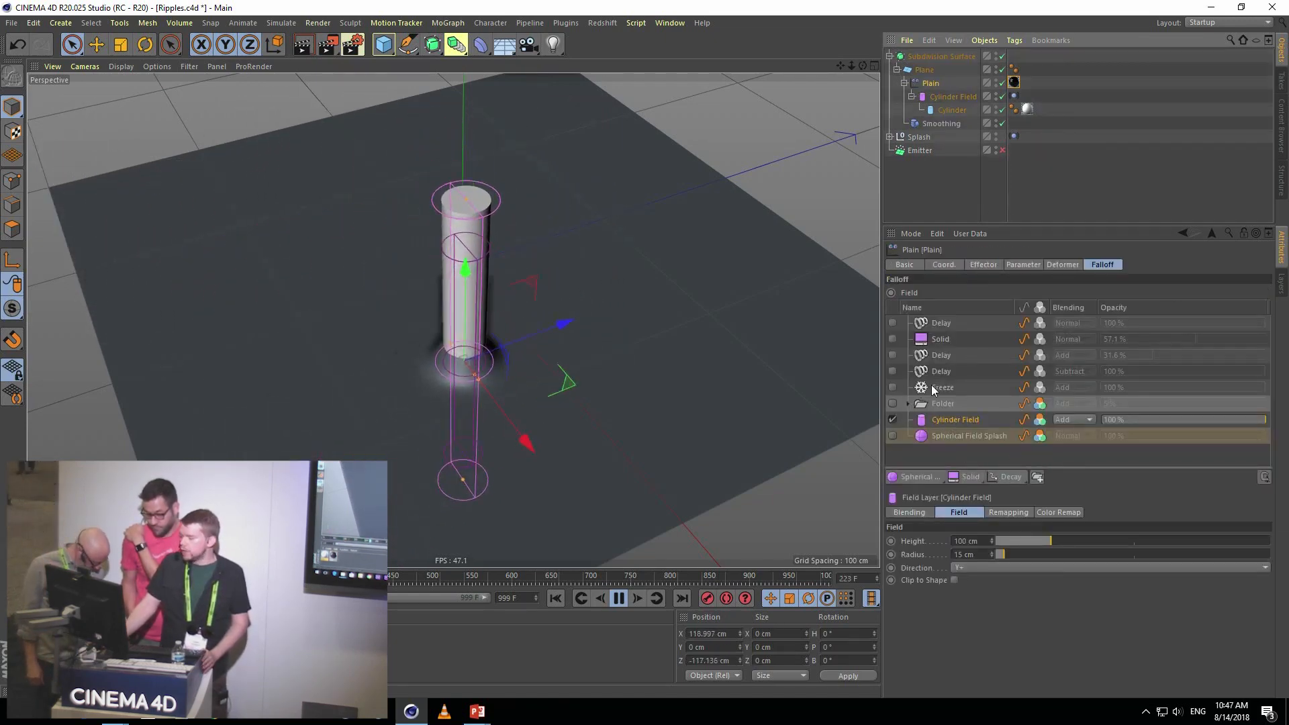
left_click(933, 388)
left_click(1011, 478)
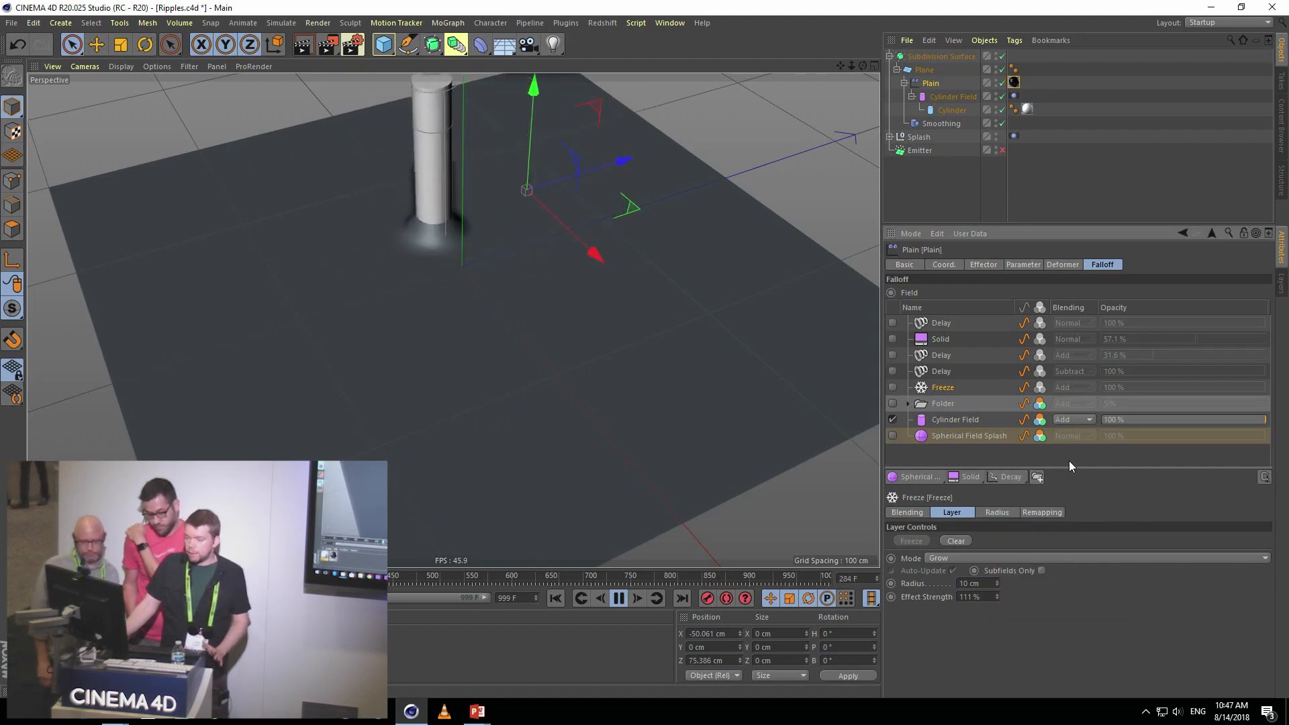
left_click(893, 387)
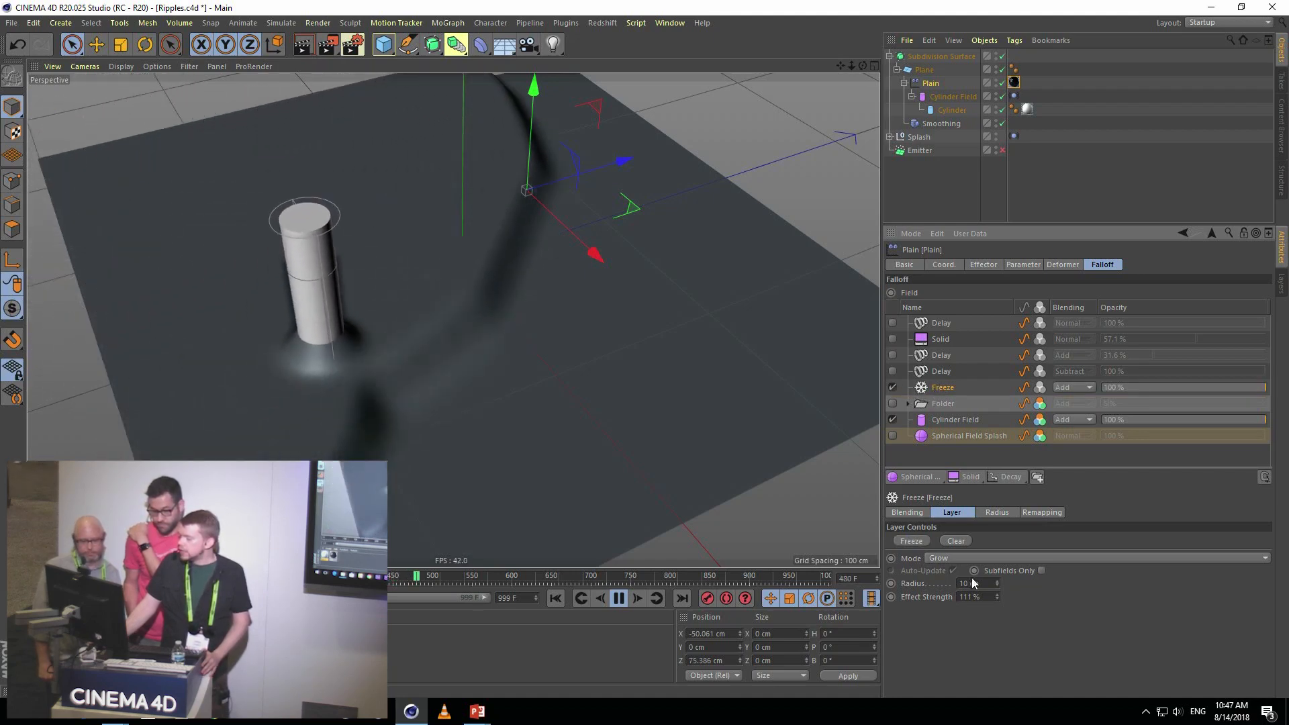
- Replay the ripple animation from the start several times, stop it at frame 0, and clear the Freeze layer's stored values
left_click(557, 597)
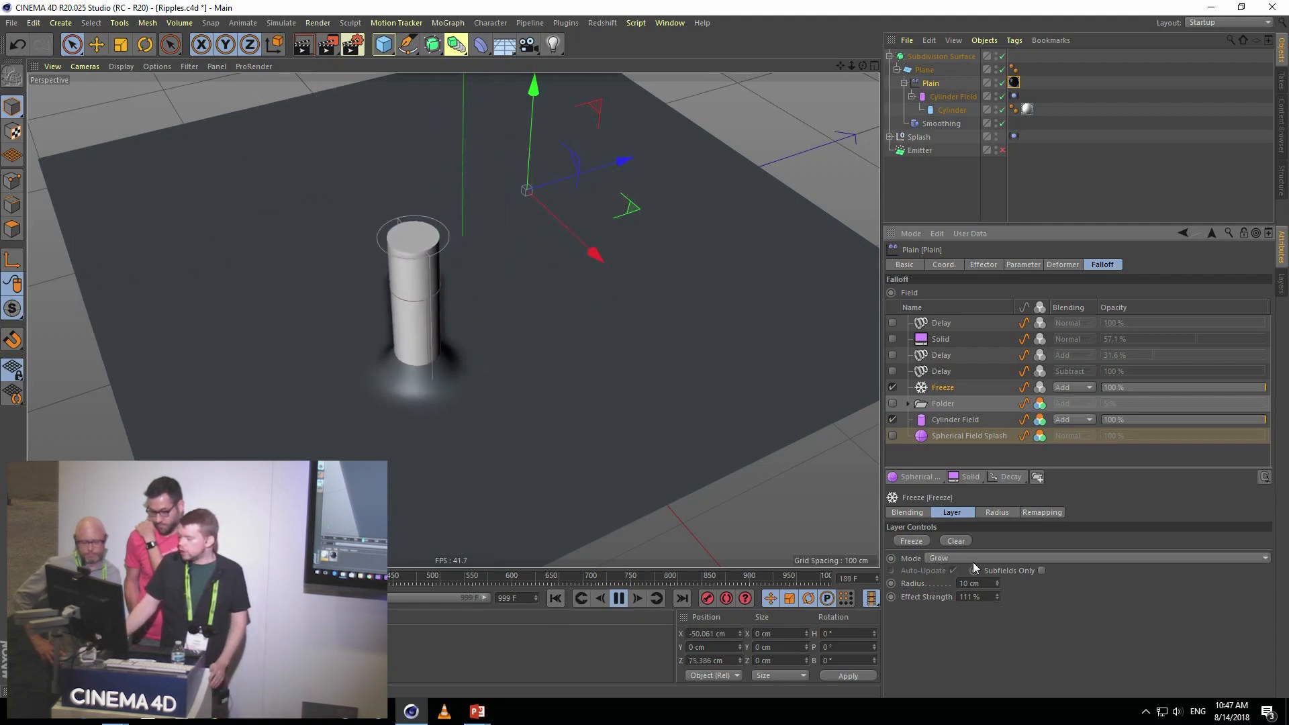
left_click(556, 598)
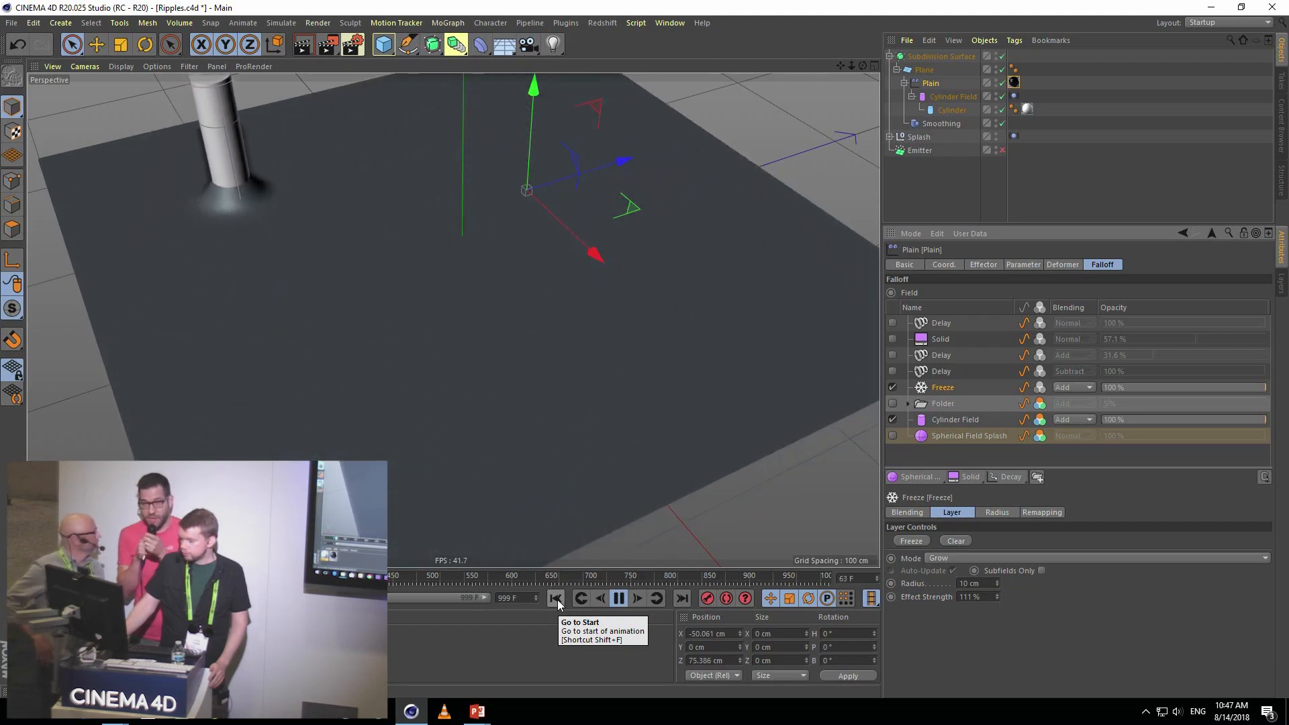
left_click(558, 599)
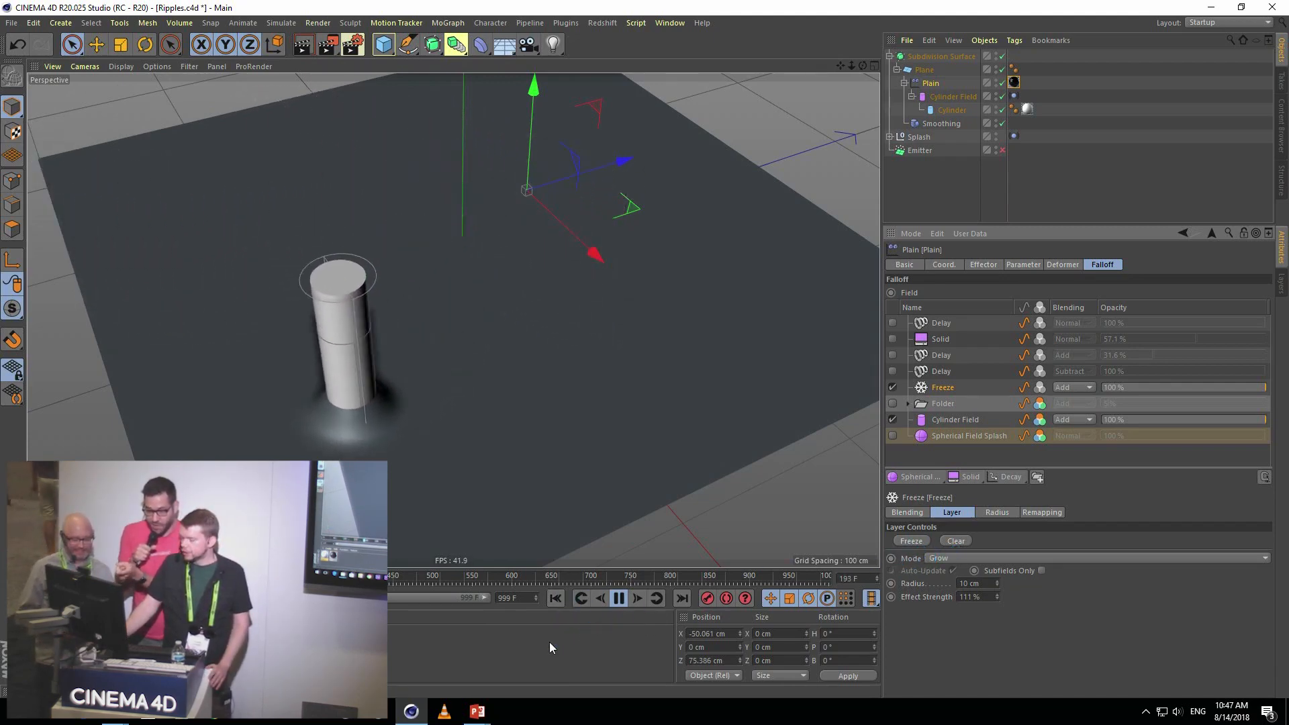
left_click(557, 599)
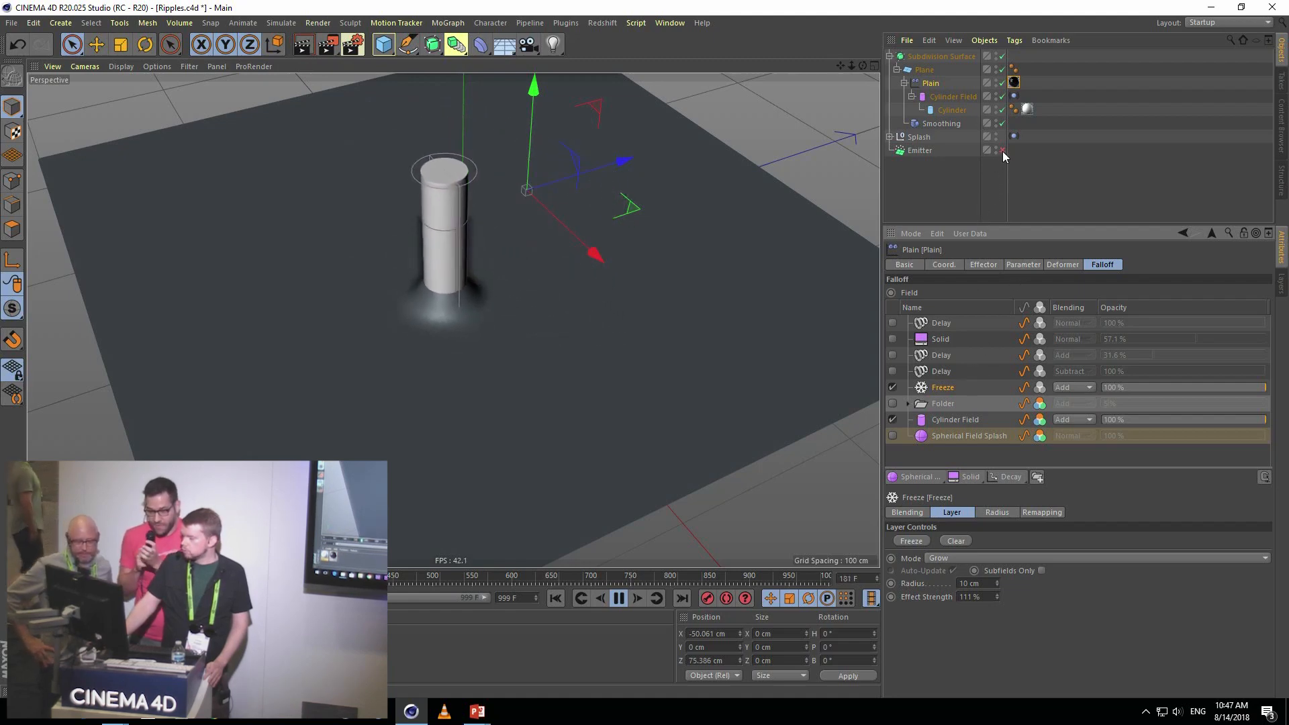
left_click(619, 599)
left_click(557, 600)
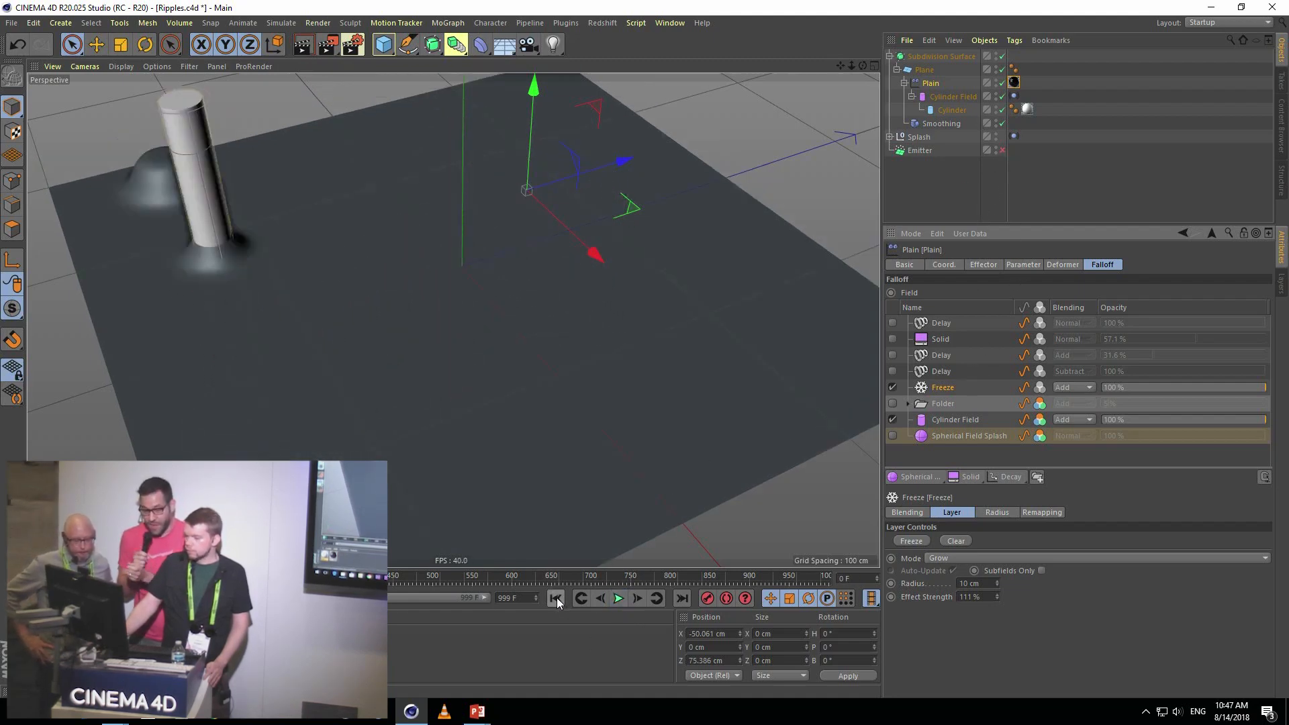
left_click(959, 541)
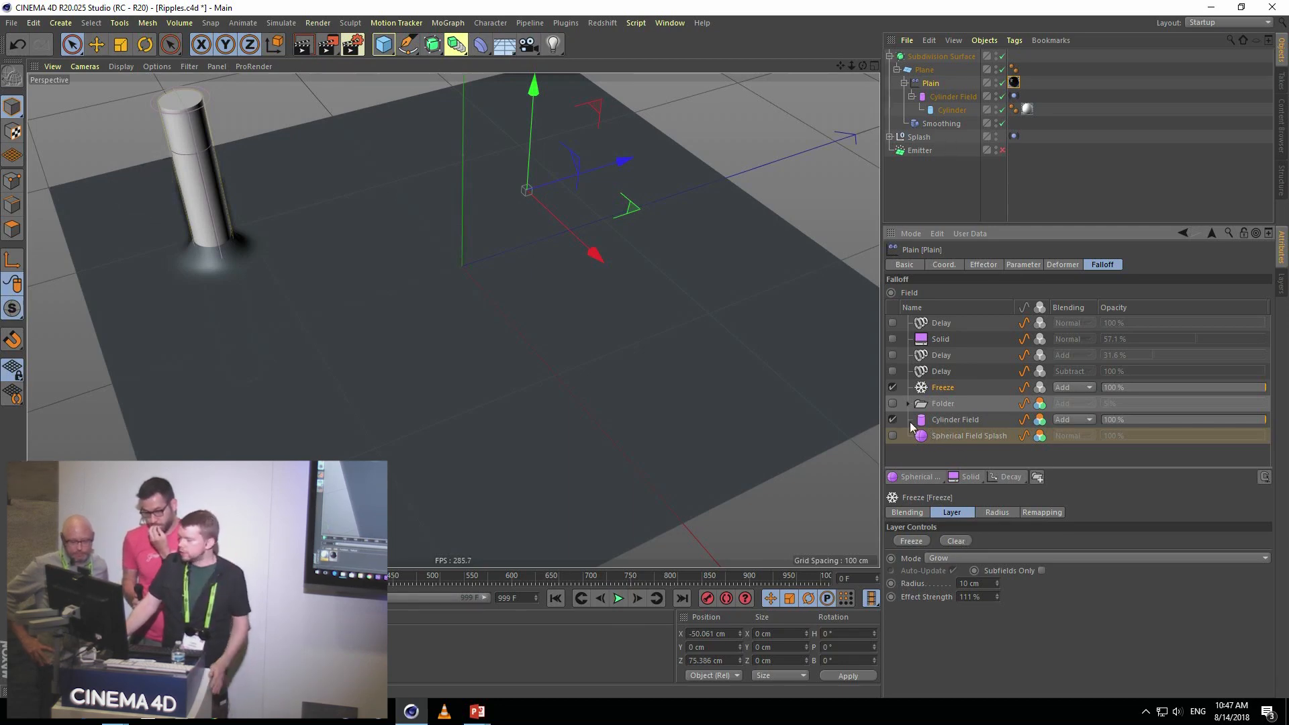
- Try the Emitter by enabling it and the Folder layer in Plain's falloff, then turn the Folder layer off and return to the start
left_click(1002, 150)
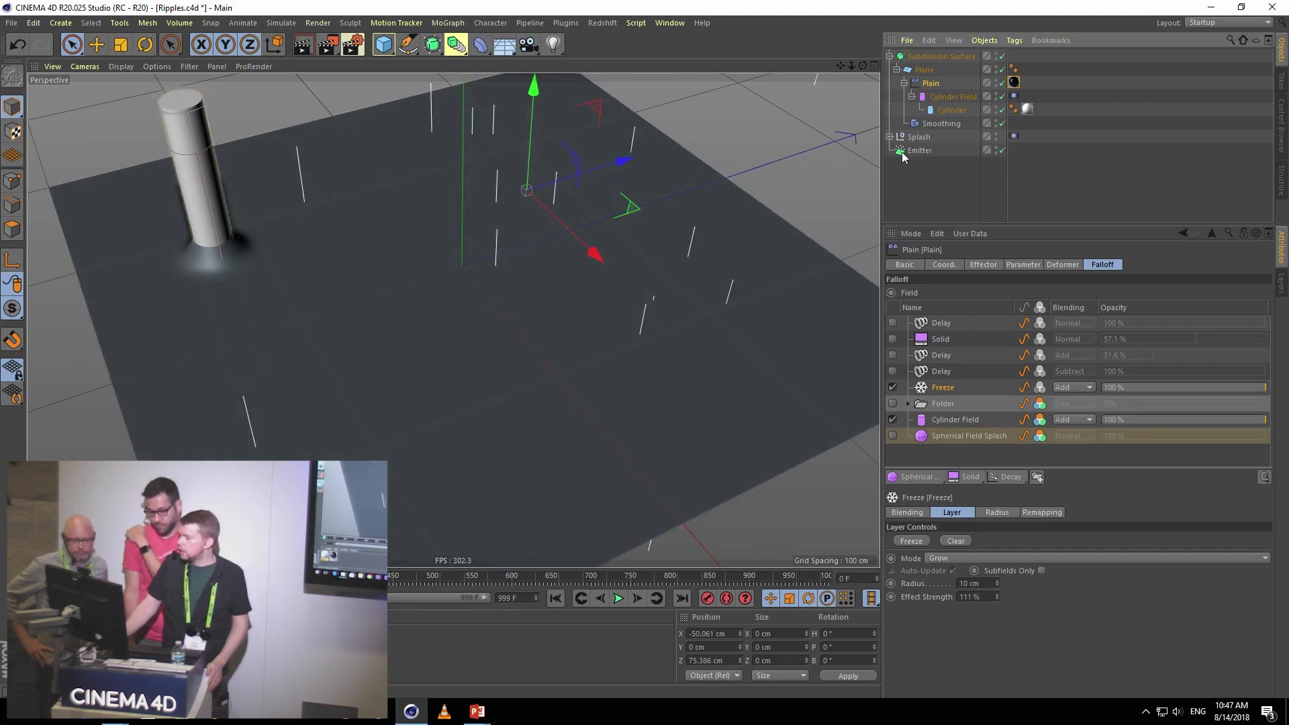
left_click(922, 150)
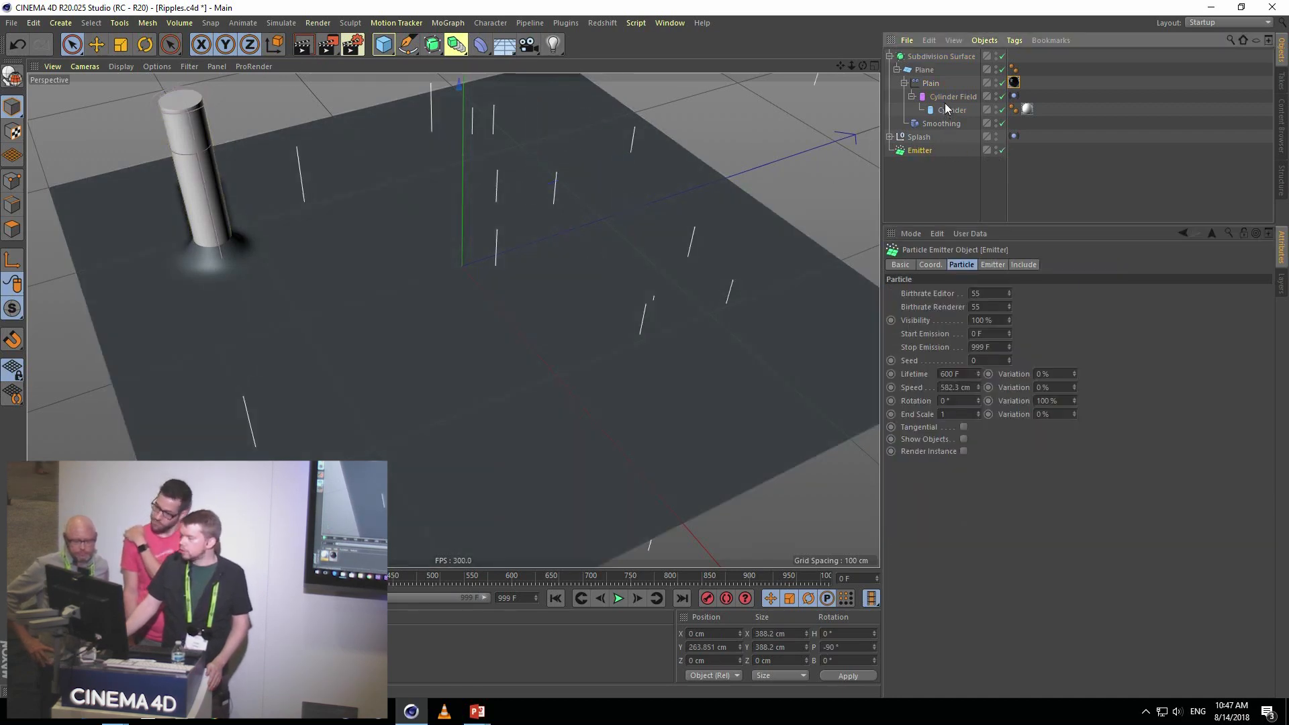
left_click(932, 83)
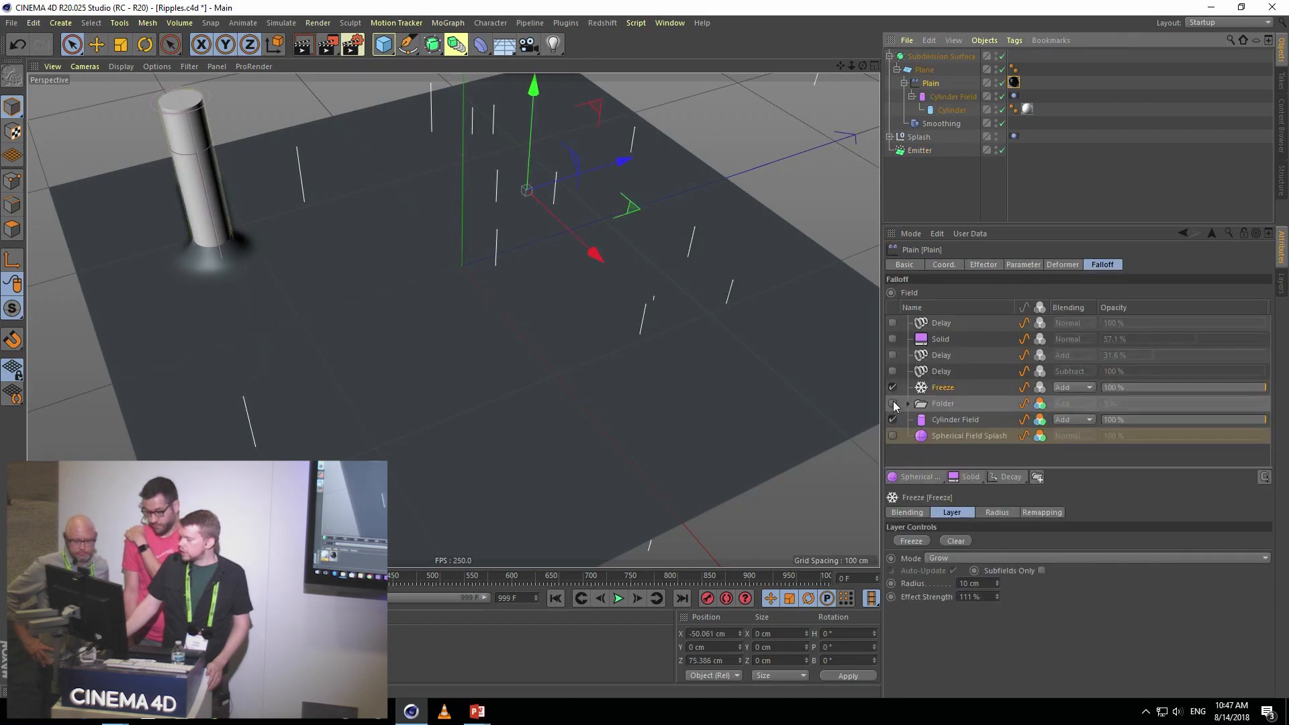
left_click(893, 403)
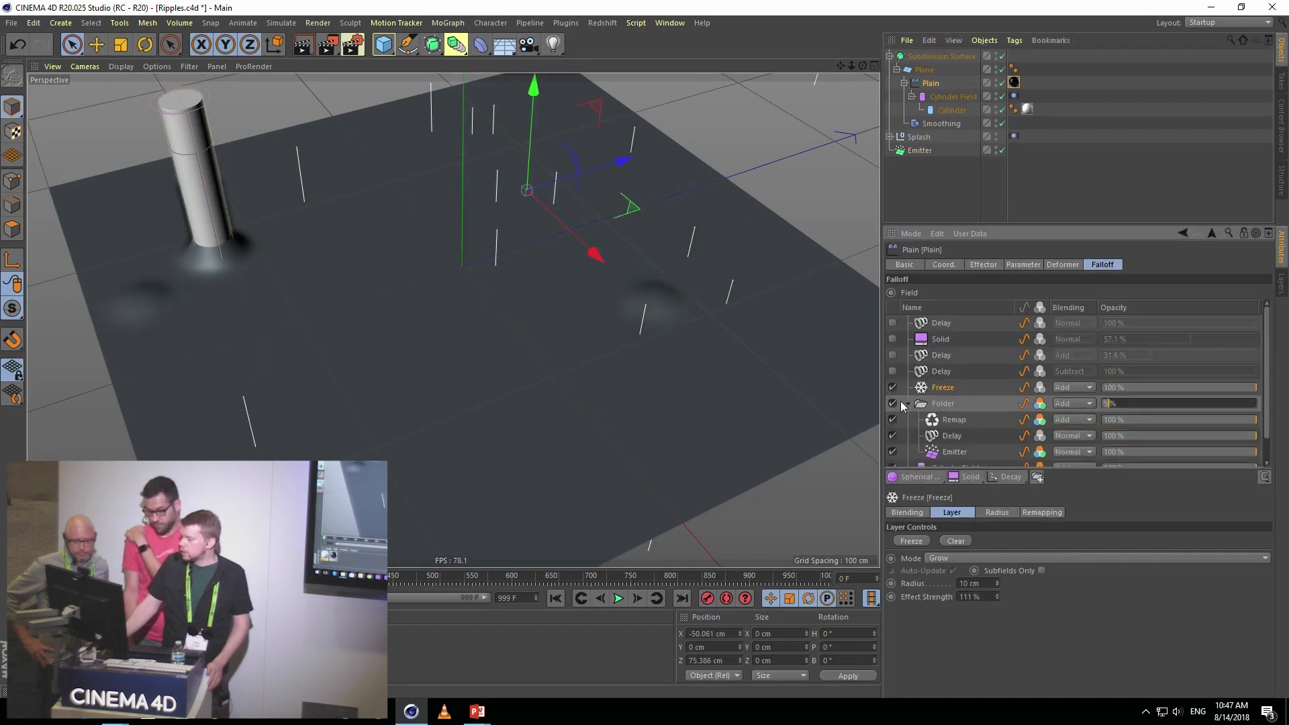
left_click(619, 599)
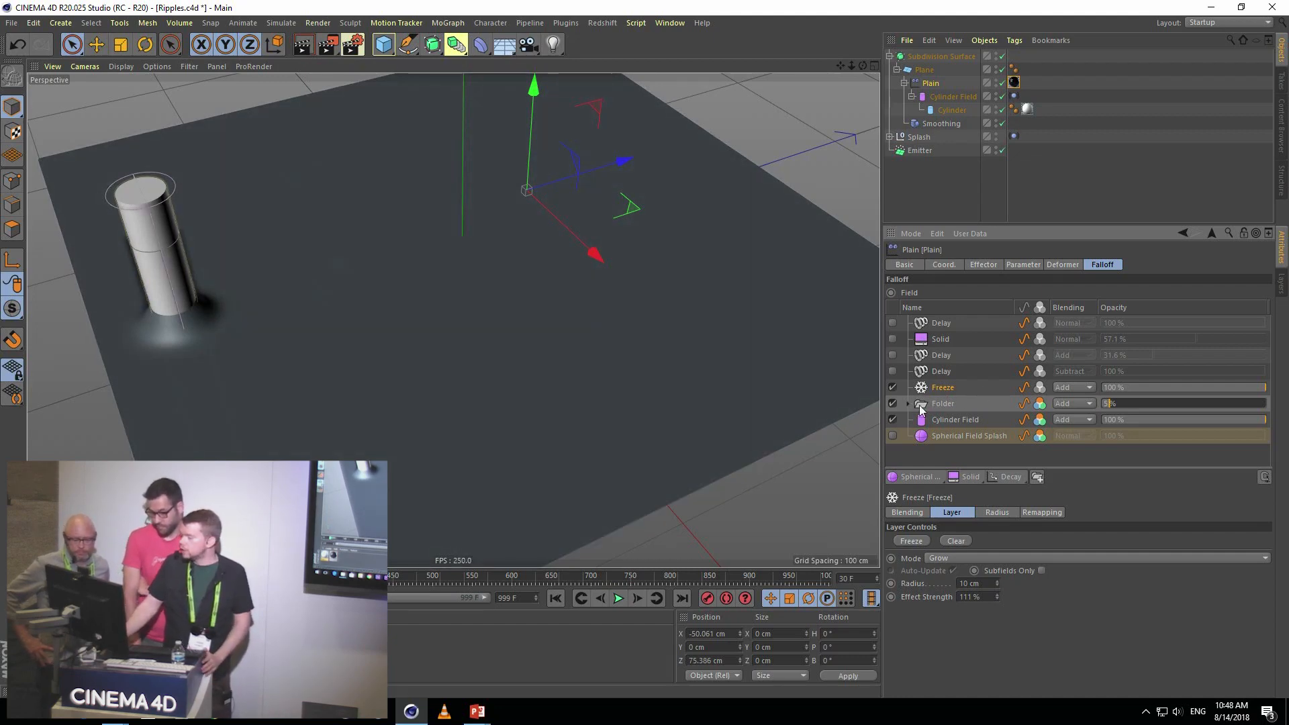
left_click(557, 599)
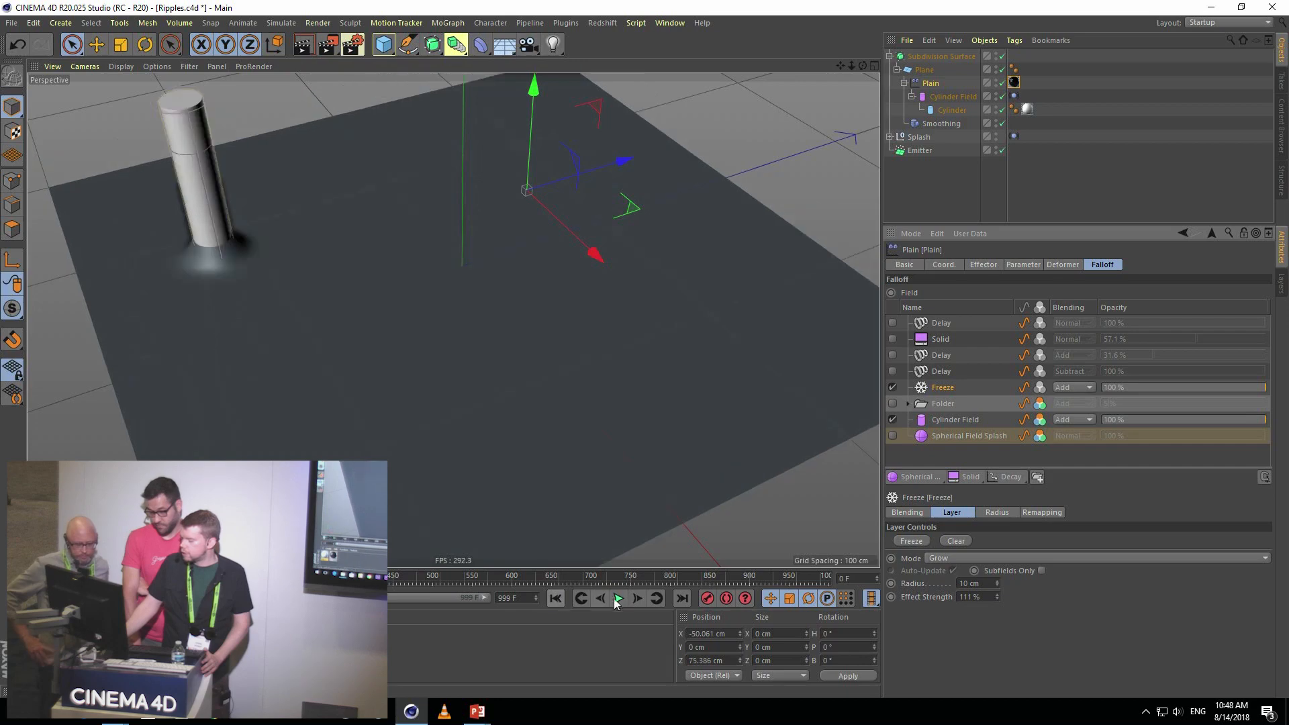
- Enable the Delay layer directly above Freeze, set its blending to Subtract, and replay the animation from the start
left_click(939, 374)
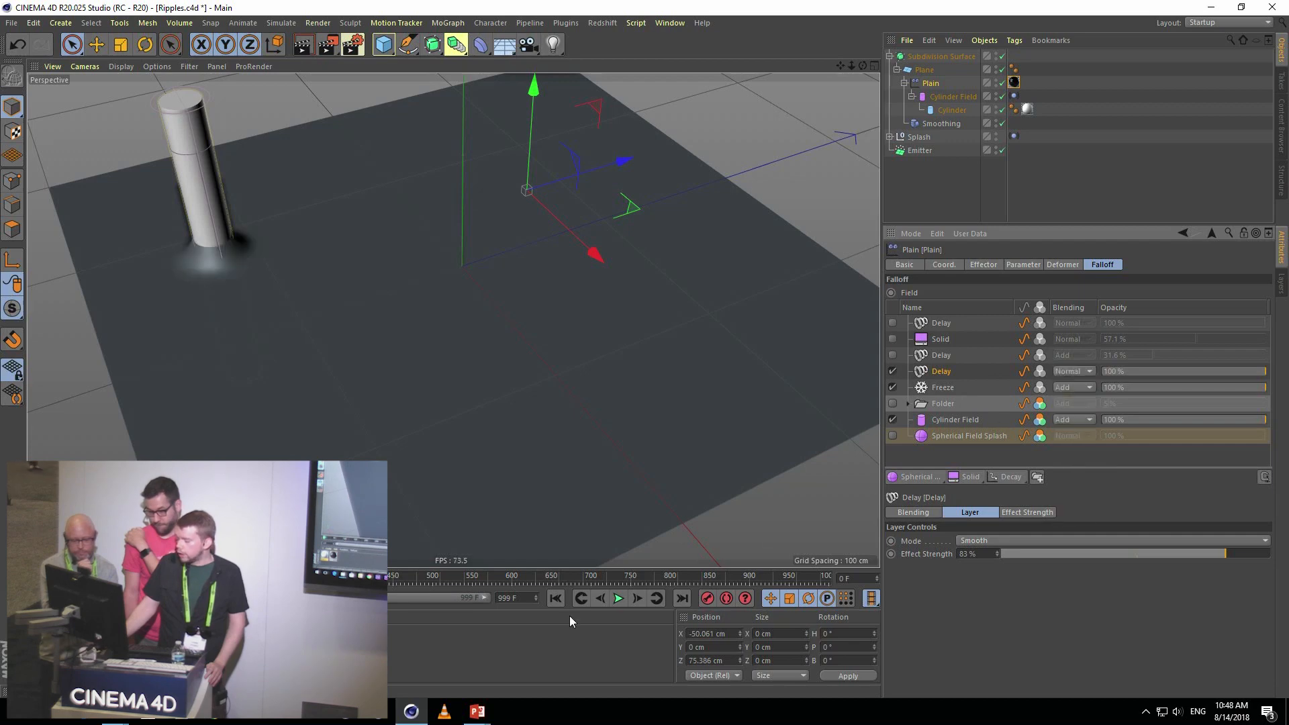
left_click(616, 599)
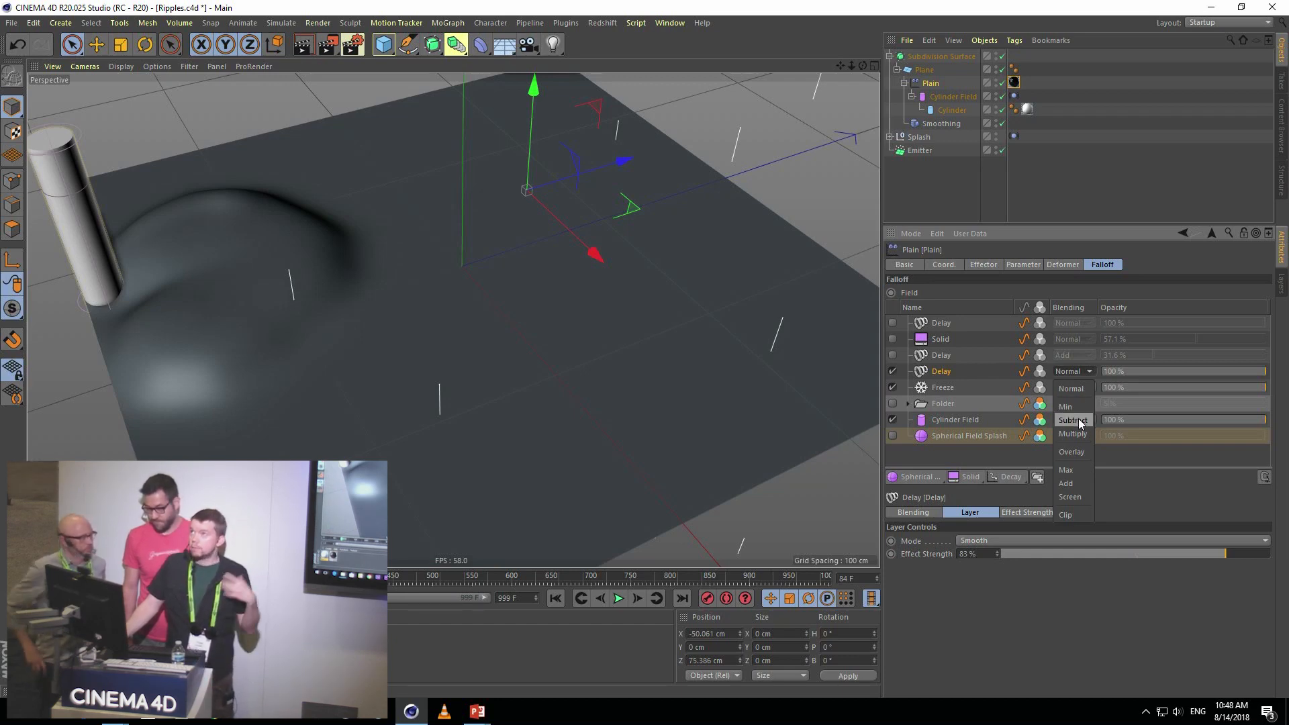
left_click(1079, 419)
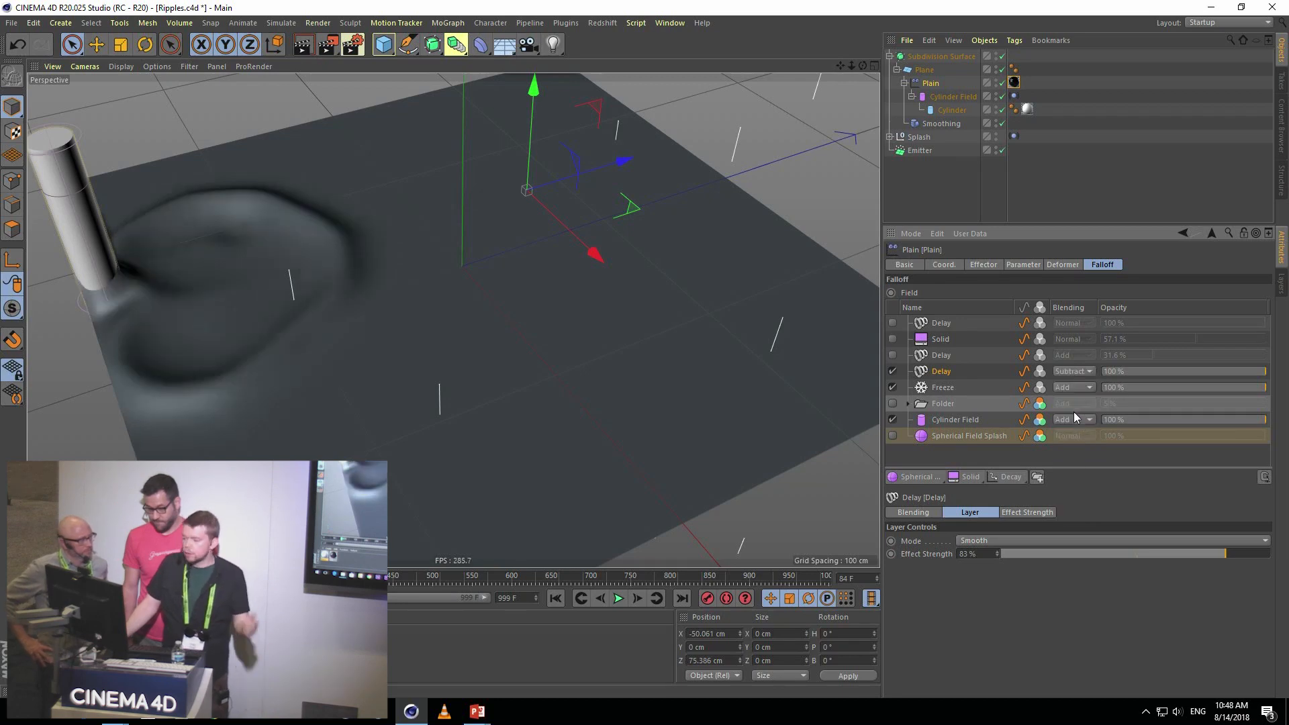
left_click(556, 600)
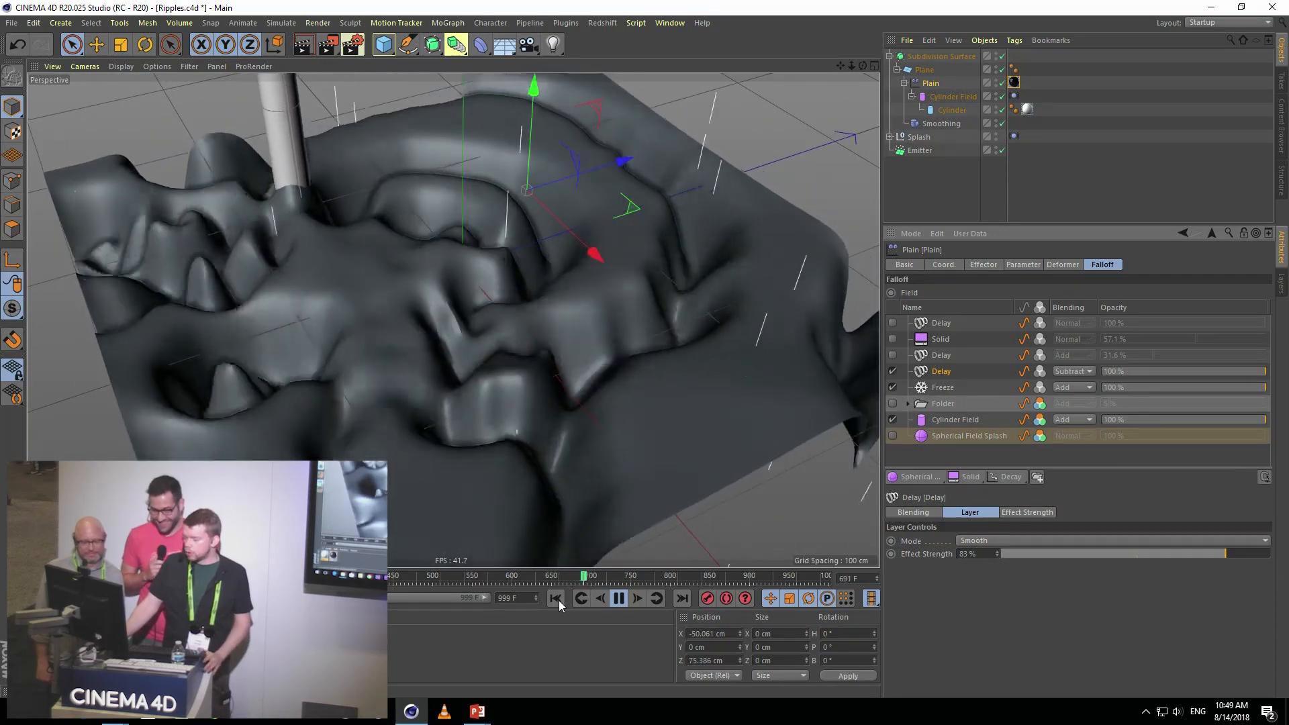
left_click(555, 598)
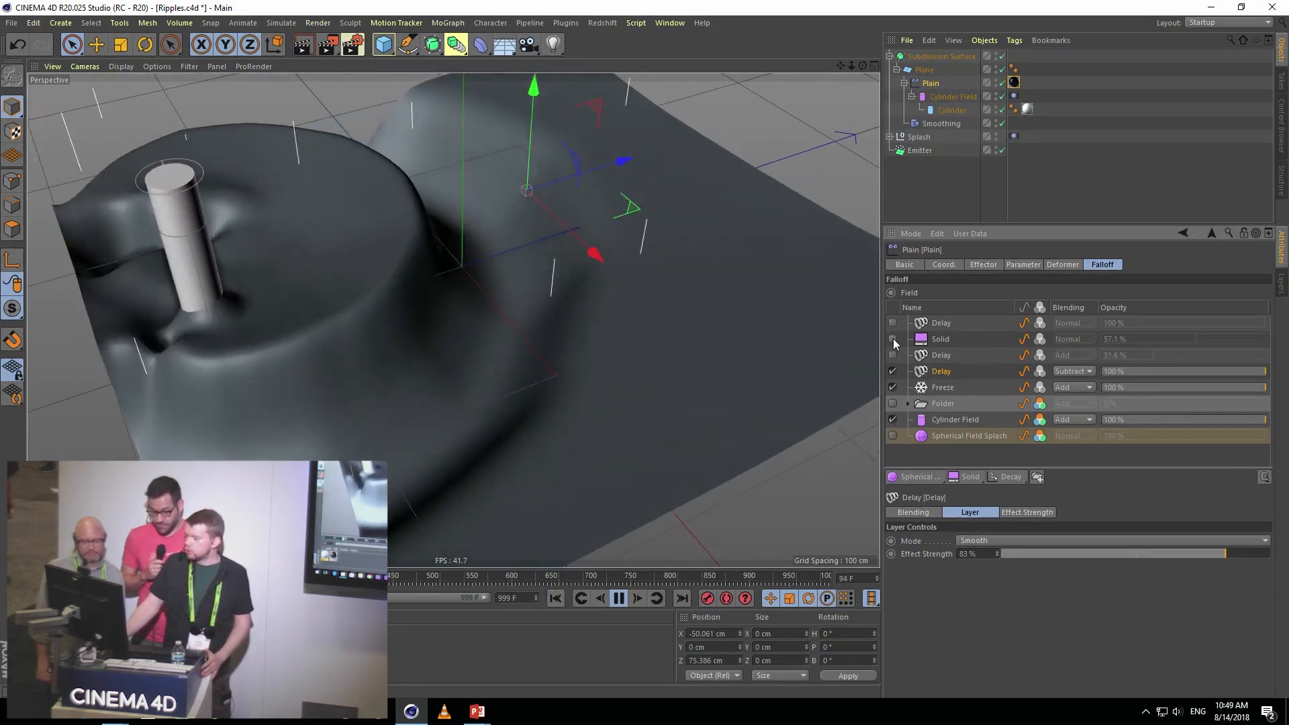
- Enable the Solid layer with its value at 0 %, disable the Emitter, and lower the Solid layer's opacity to 41.3 %
left_click(938, 340)
left_click(971, 478)
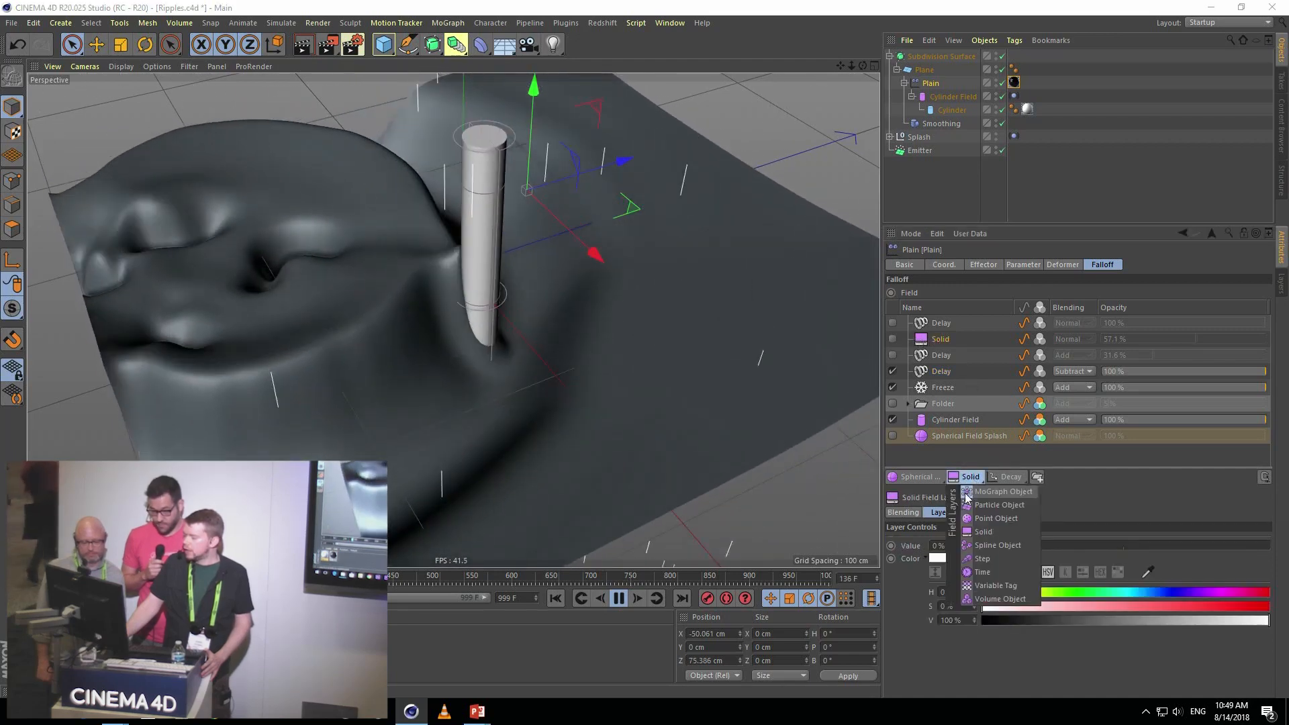
left_click(1107, 490)
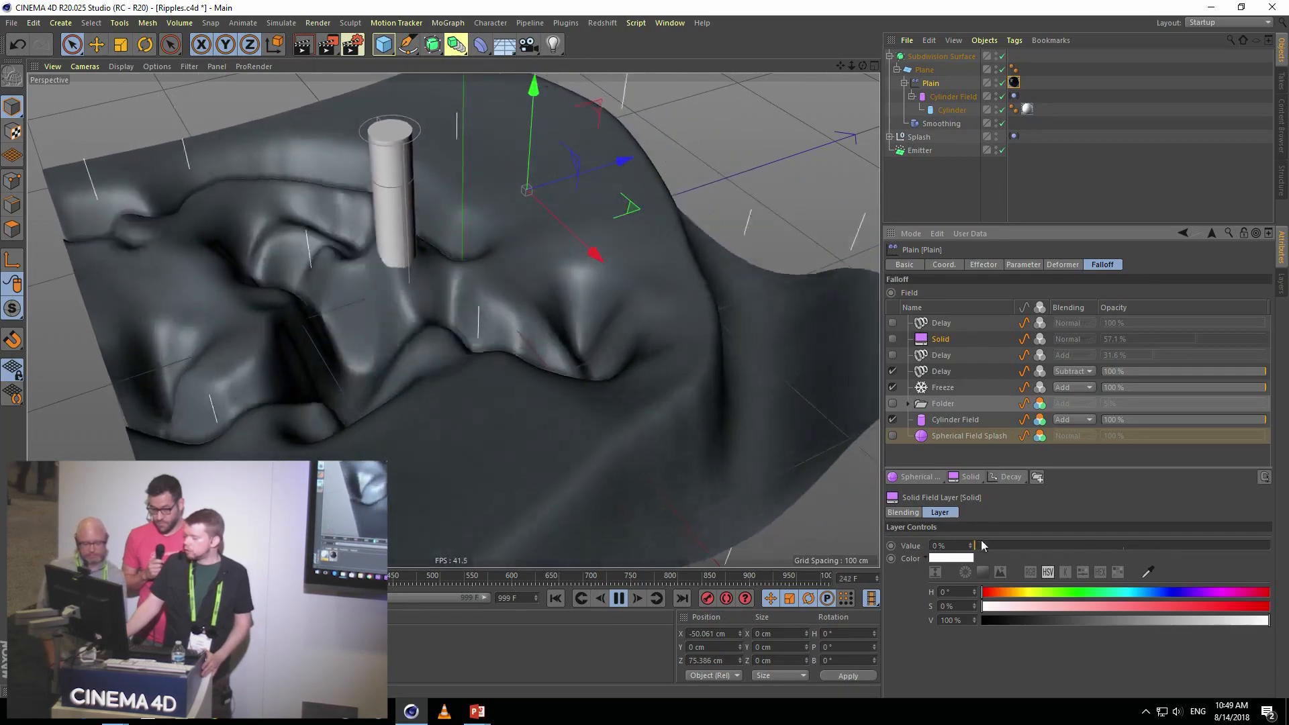
left_click(893, 338)
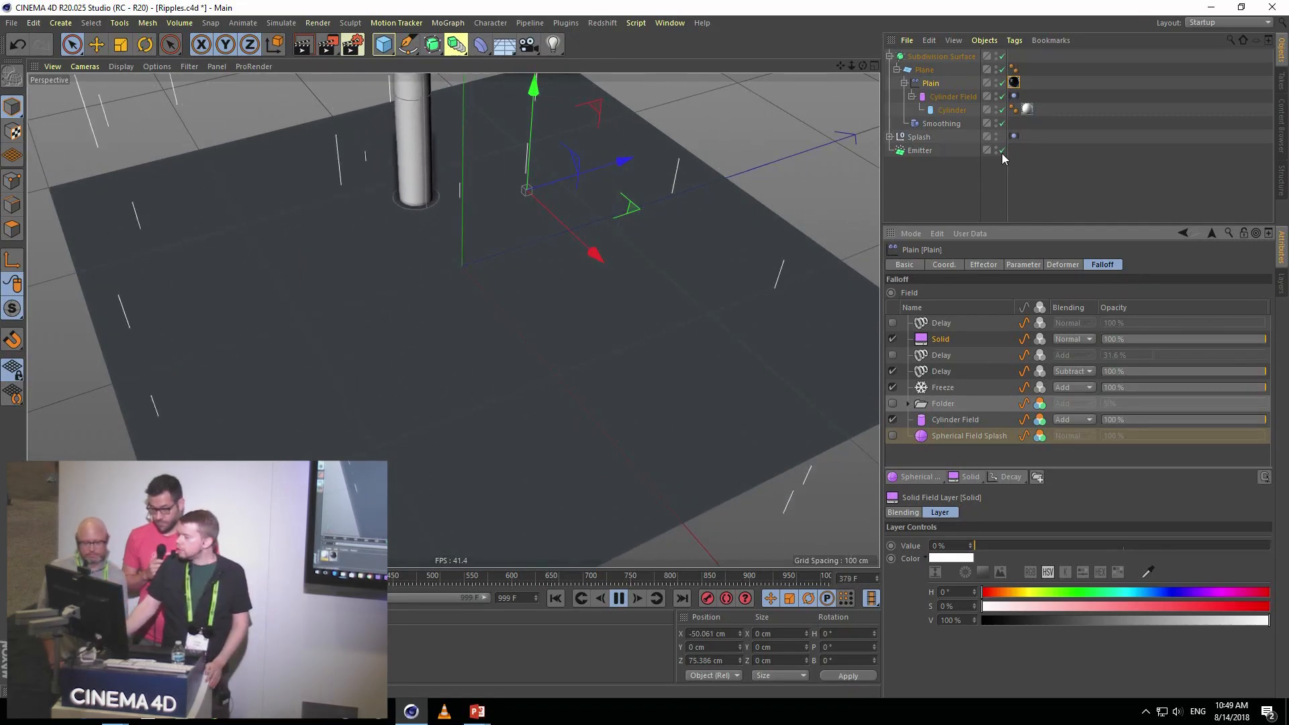
left_click(1002, 151)
mouse_move(1247, 340)
left_mouse_down()
mouse_move(1188, 346)
mouse_move(1170, 334)
left_mouse_up()
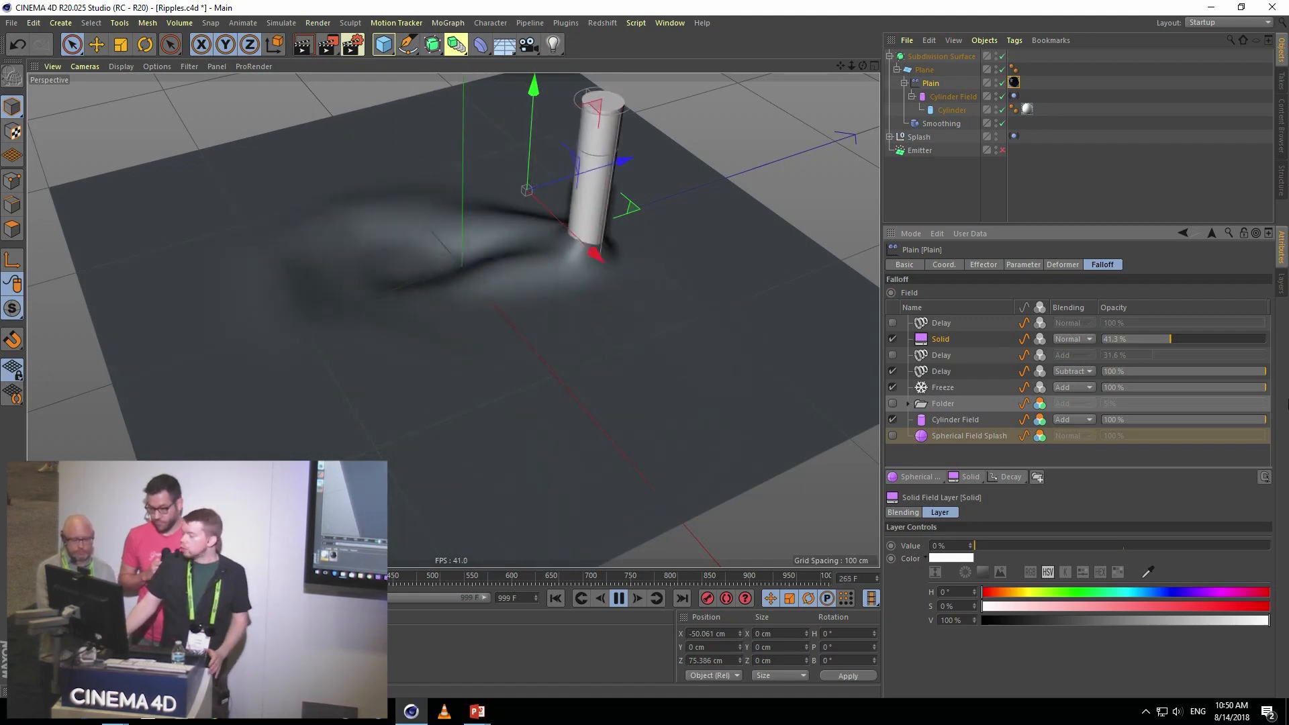
- Enable the Spring Delay layer below Solid and the topmost Delay layer, and raise the Solid layer's opacity to 52.6 %
left_click(929, 355)
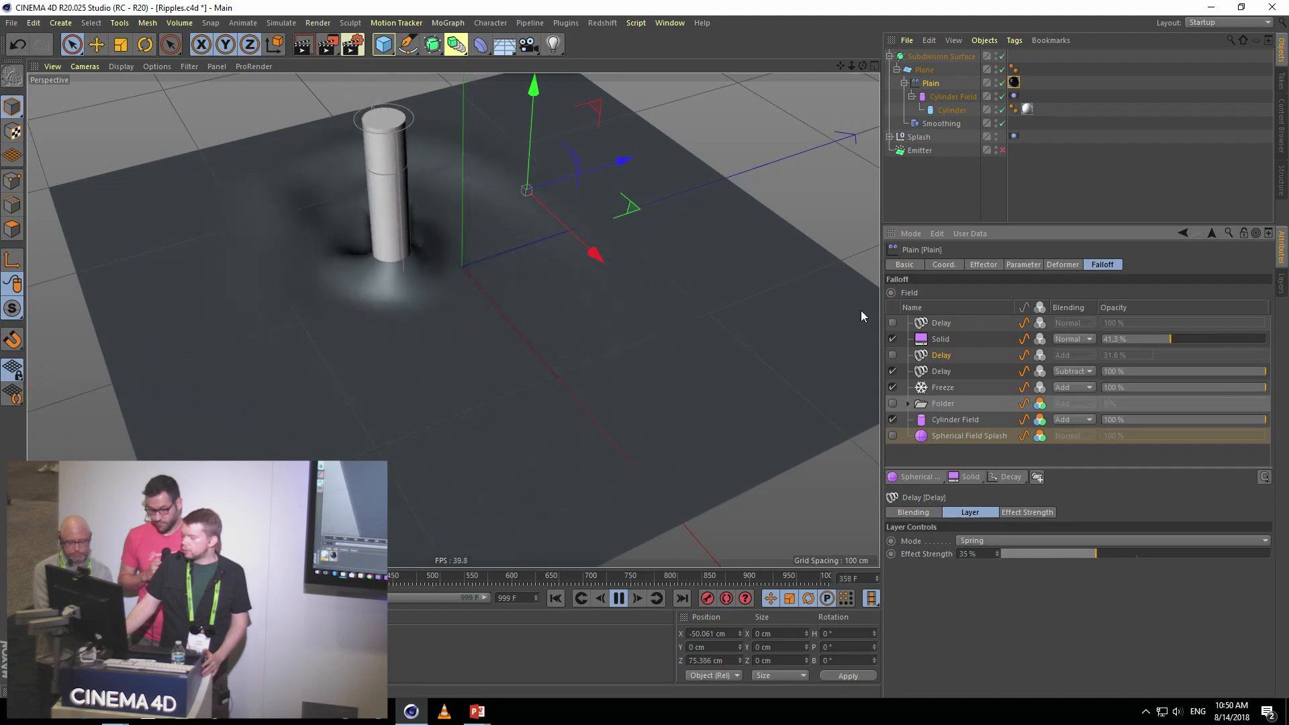
left_click(893, 355)
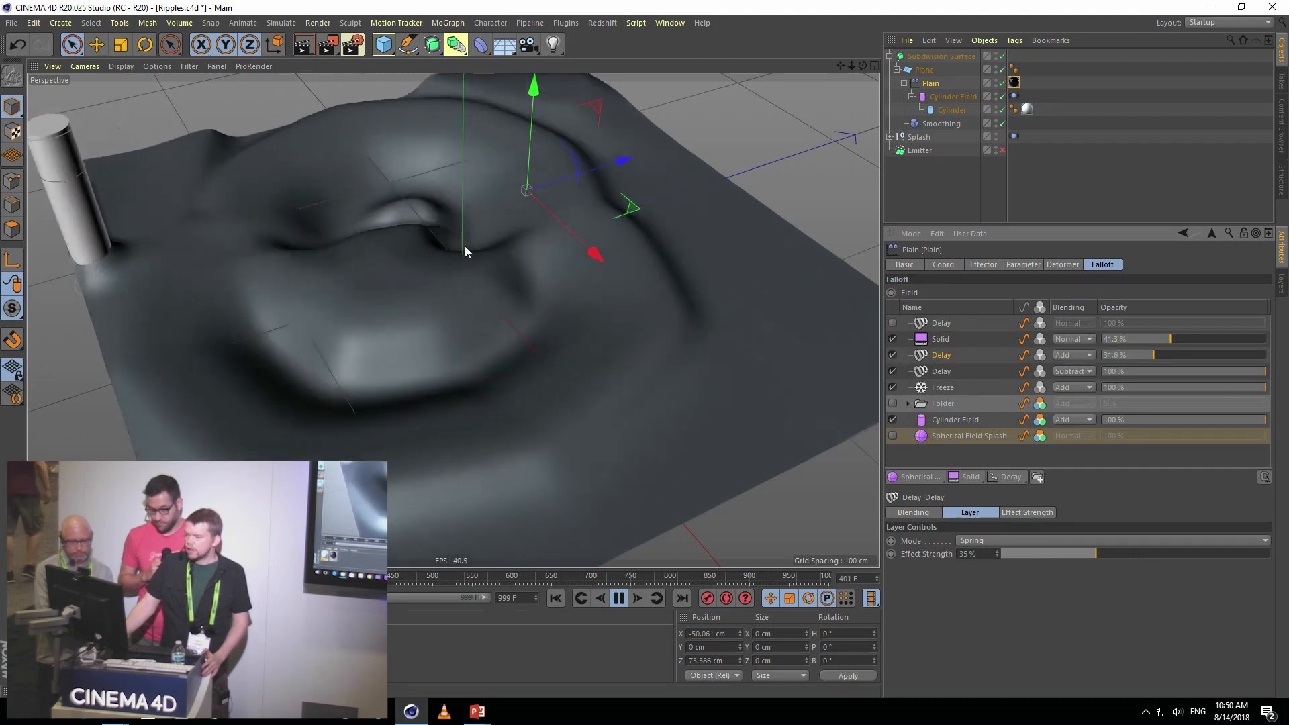
left_click_drag(1170, 340, 1186, 341)
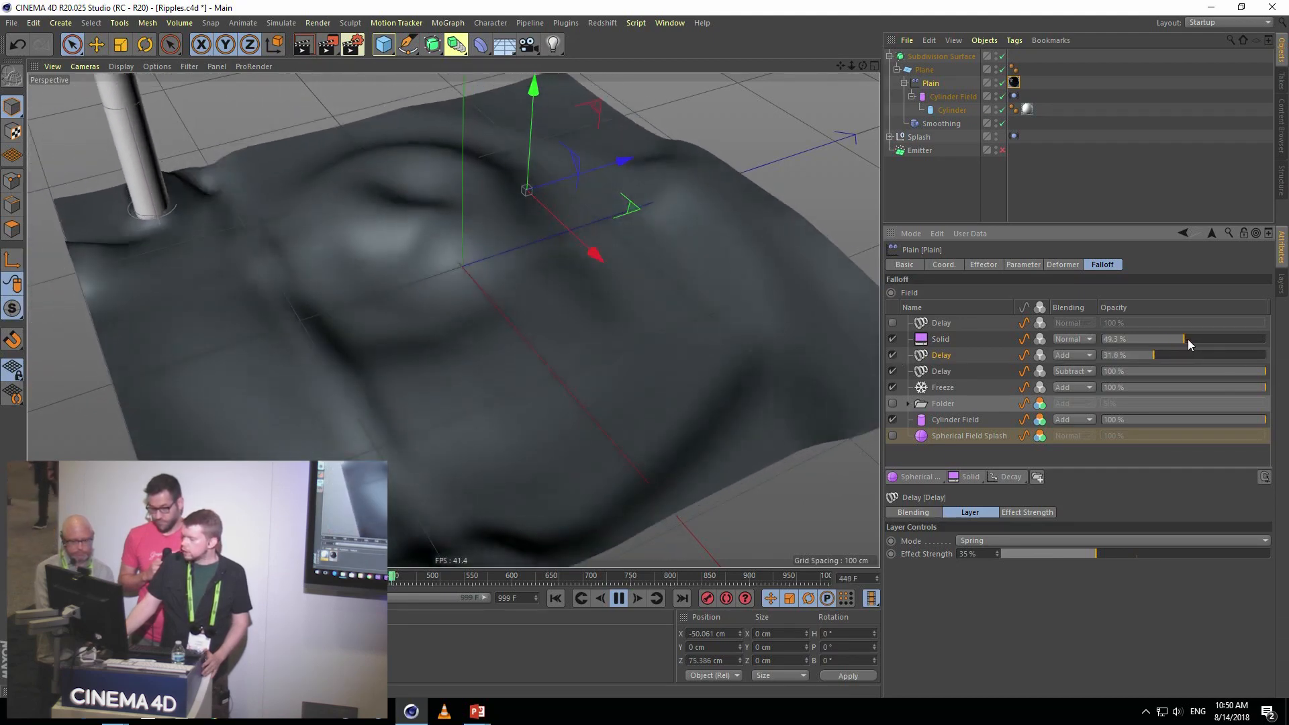
left_click_drag(1189, 339, 1199, 337)
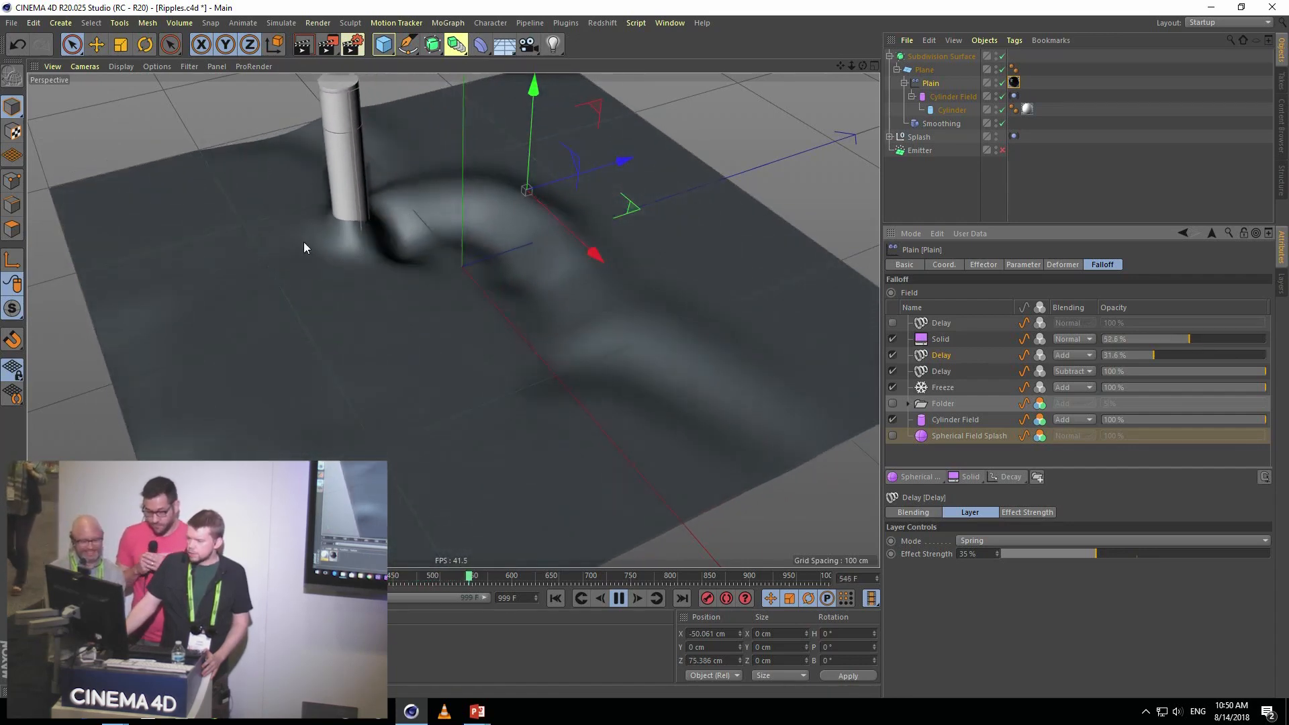
left_click(893, 323)
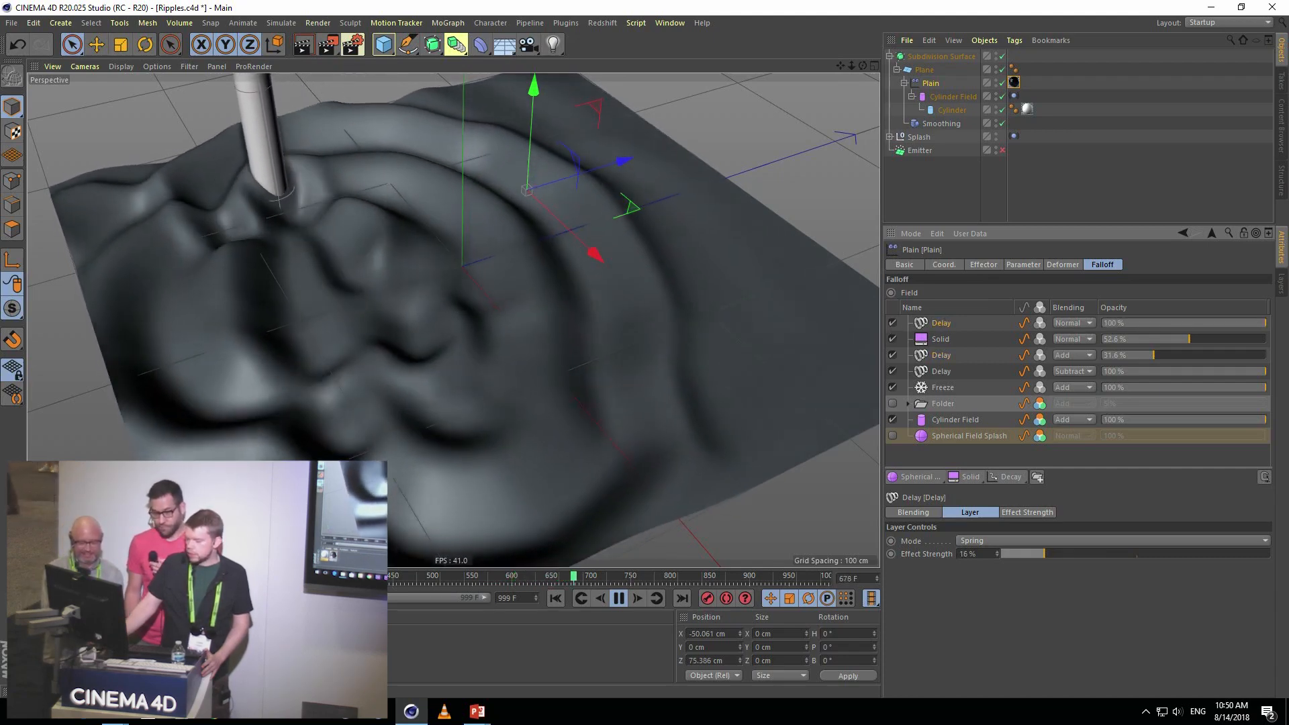
- Copy the Mat texture tag from Plain onto Subdivision Surface and set the Solid layer's opacity to 60.2 % in Plain's falloff
left_click_drag(938, 57, 937, 56)
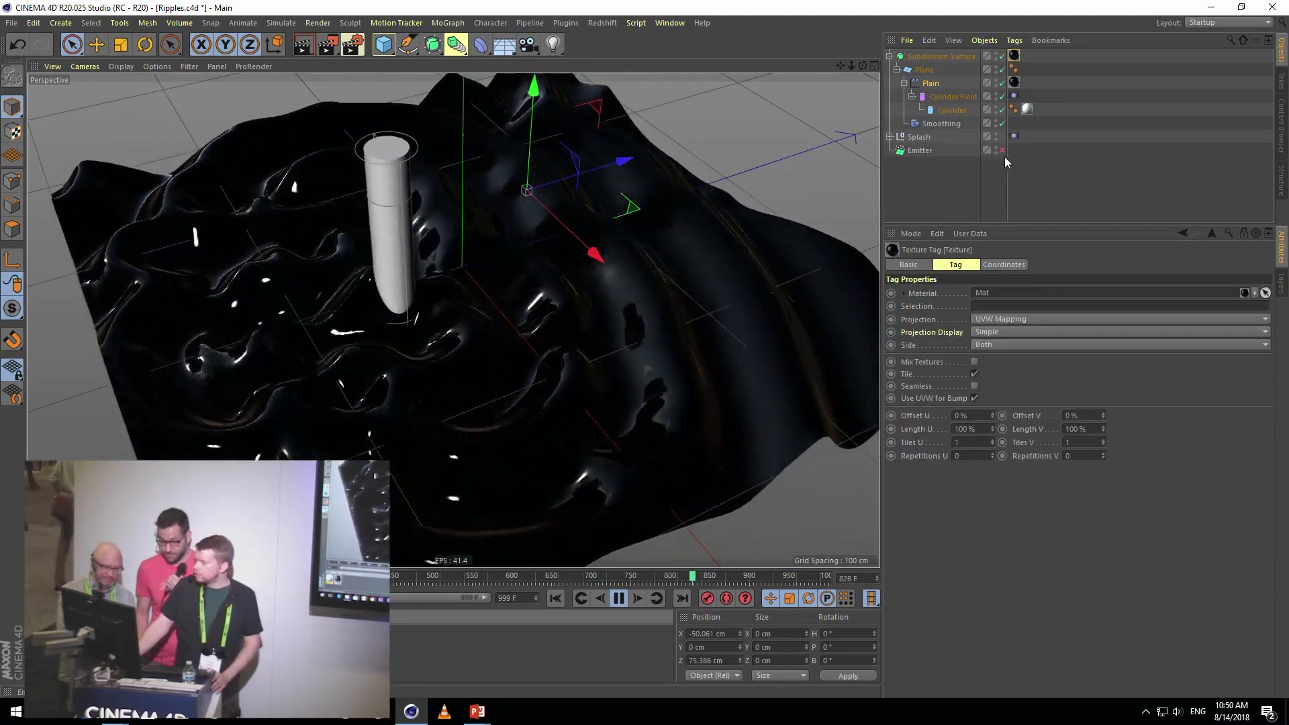
left_click(931, 83)
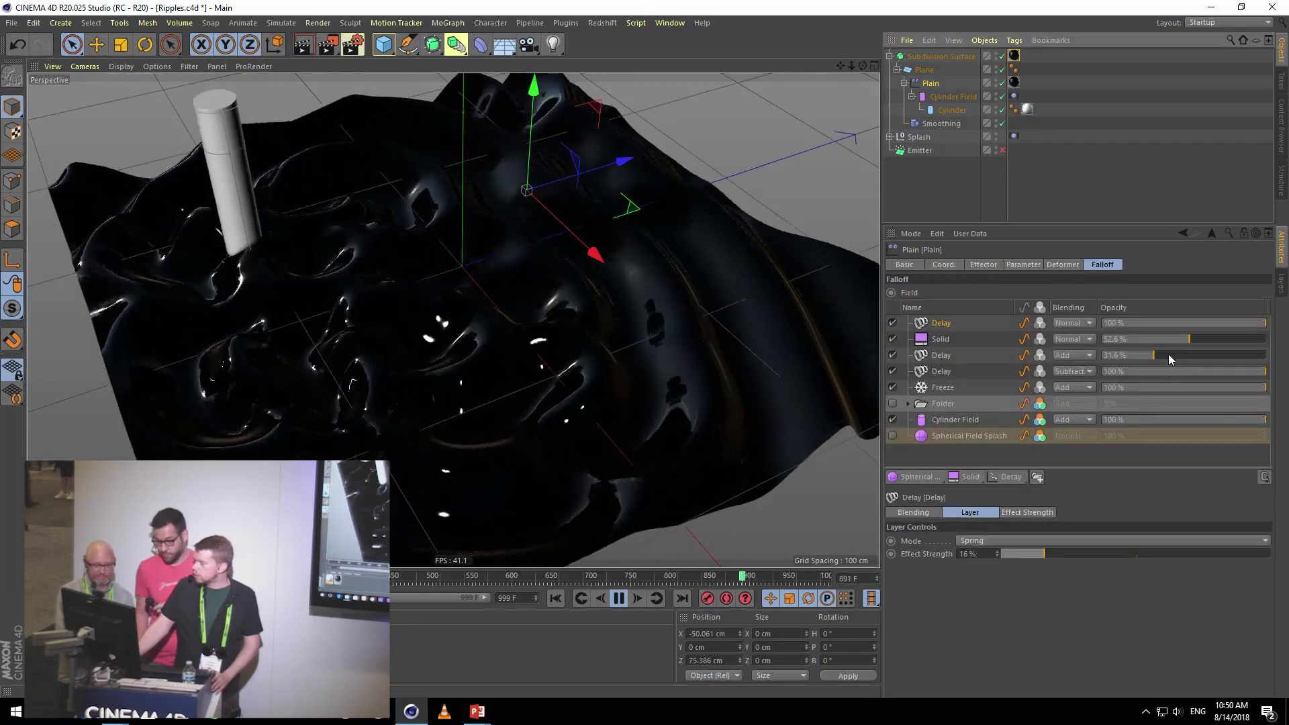
left_click(1170, 339)
left_click_drag(1170, 339, 1202, 338)
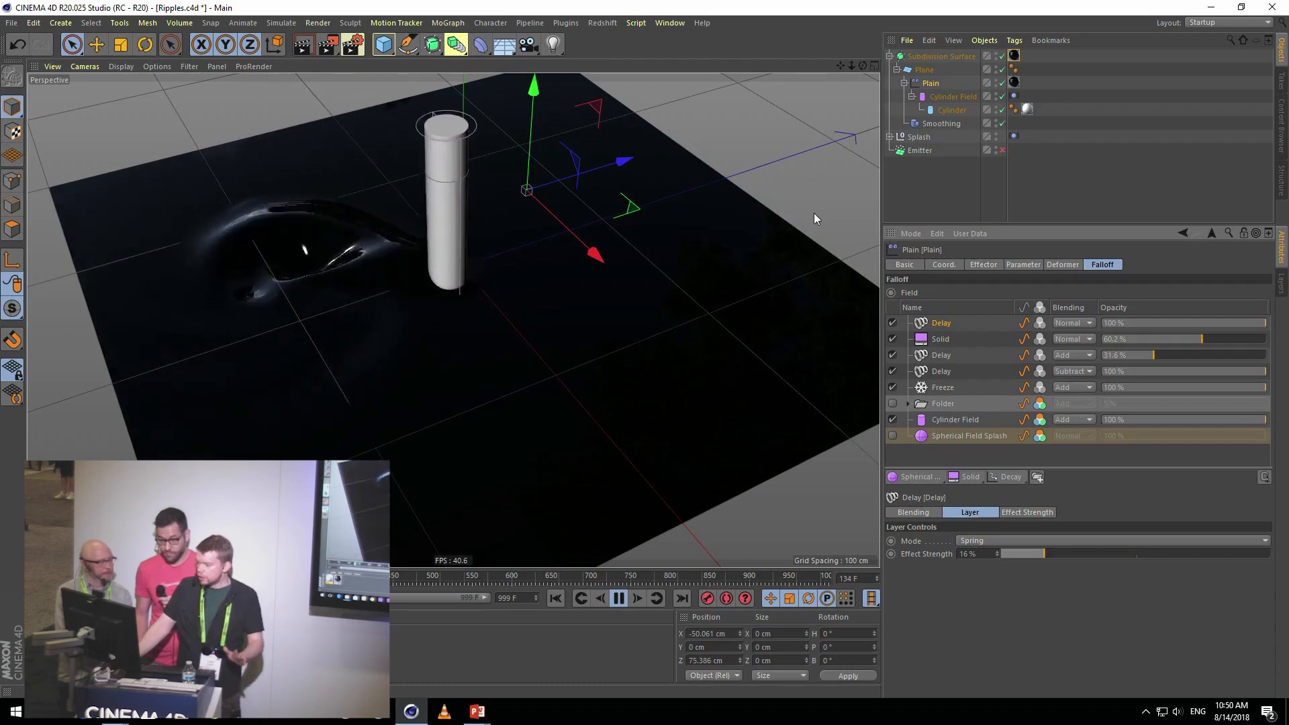
- Expand the Splash group, enable Spherical Field Splash, and show its field settings
left_click(890, 137)
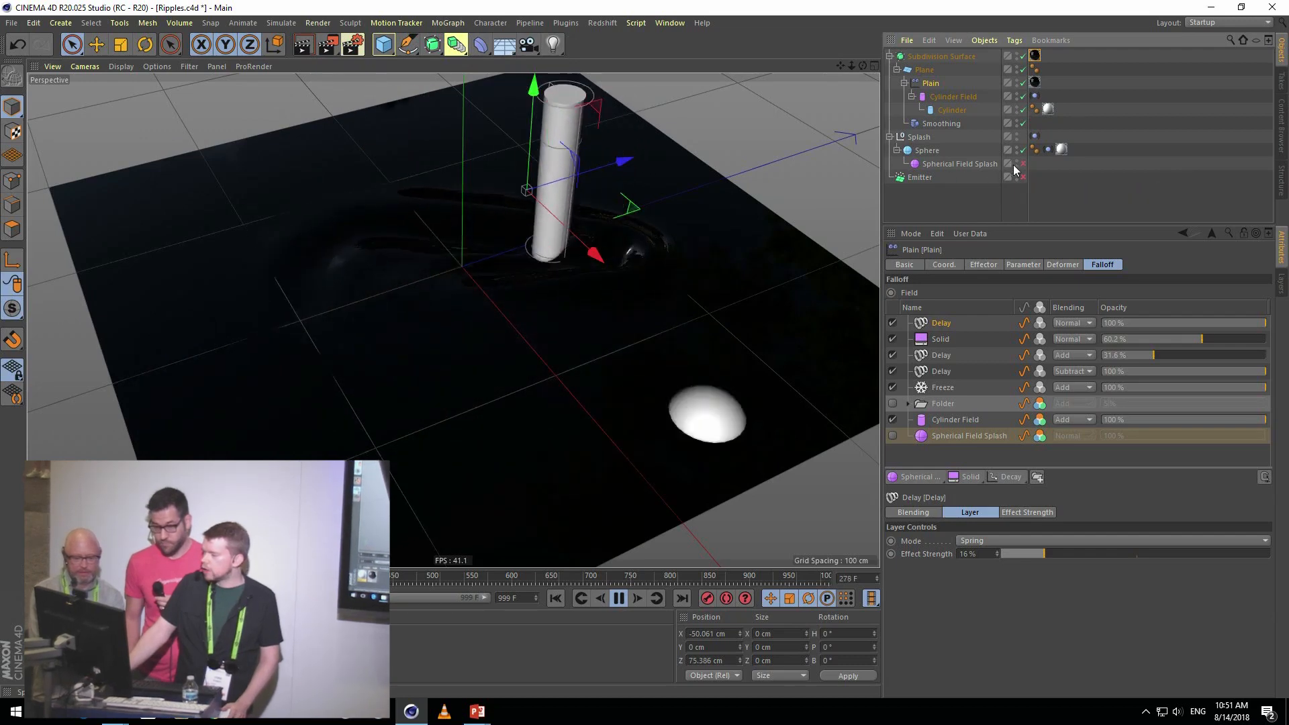
left_click(1023, 163)
left_click(972, 163)
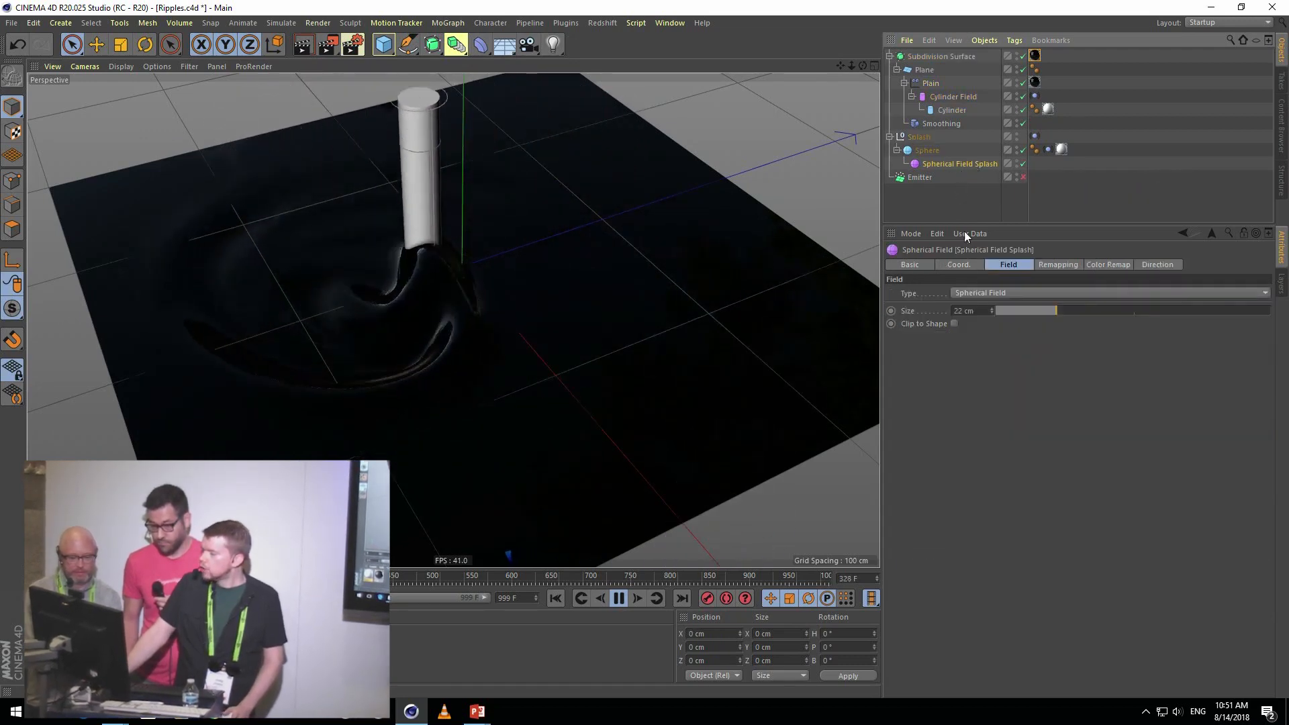
- Enable the Spherical Field Splash layer and the Folder layer in Plain's falloff, expand the folder, and re-enable the Emitter
left_click(931, 83)
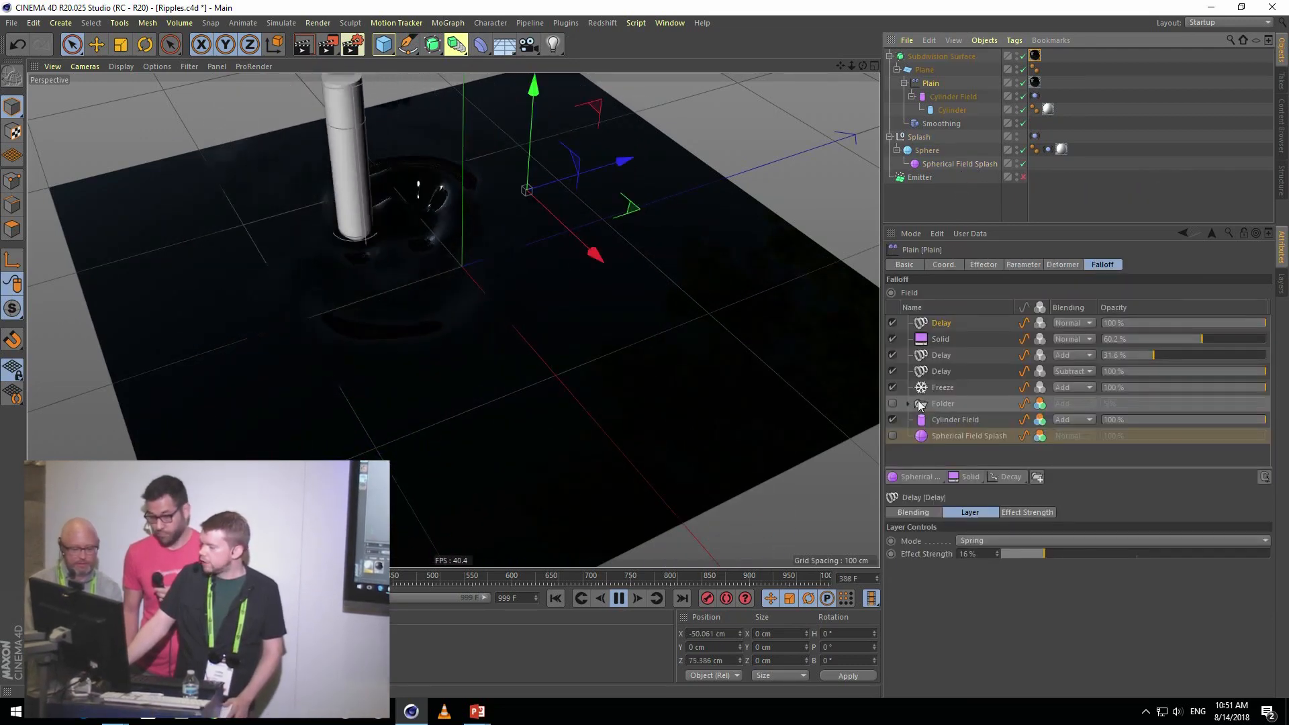
left_click(893, 435)
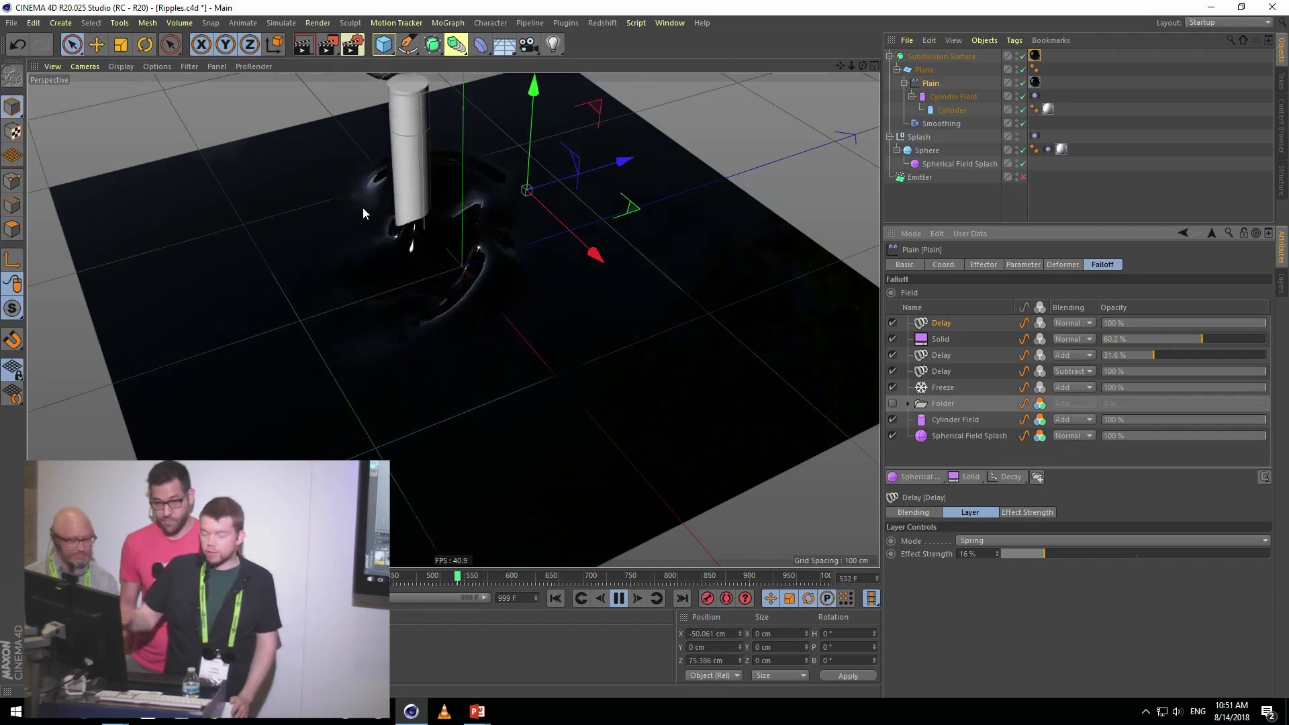
left_click(1024, 177)
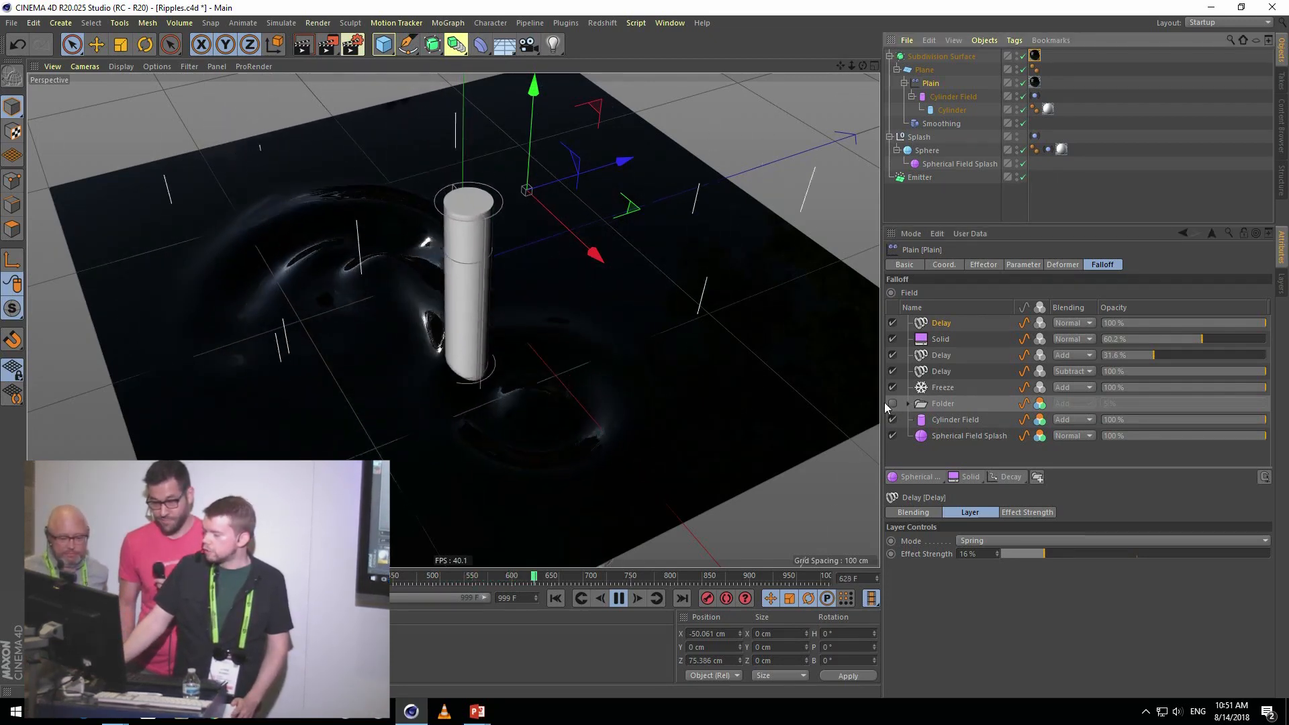
left_click(908, 405)
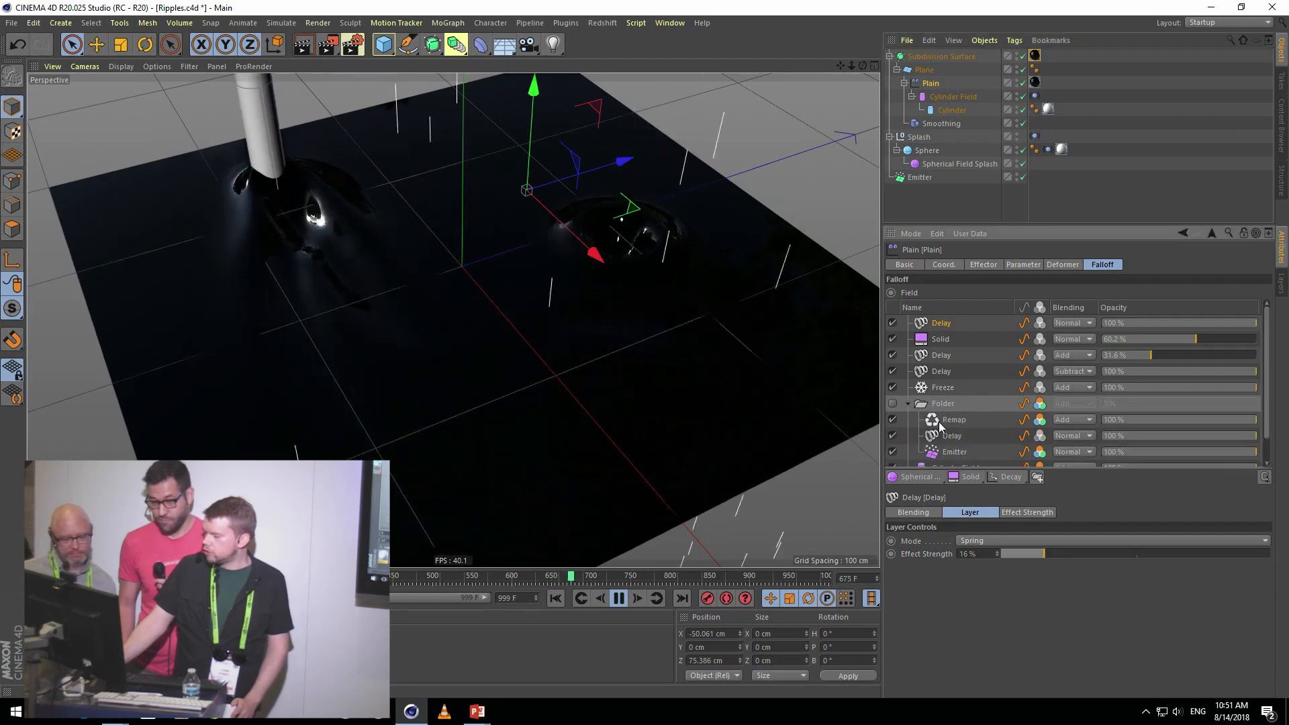
left_click(893, 404)
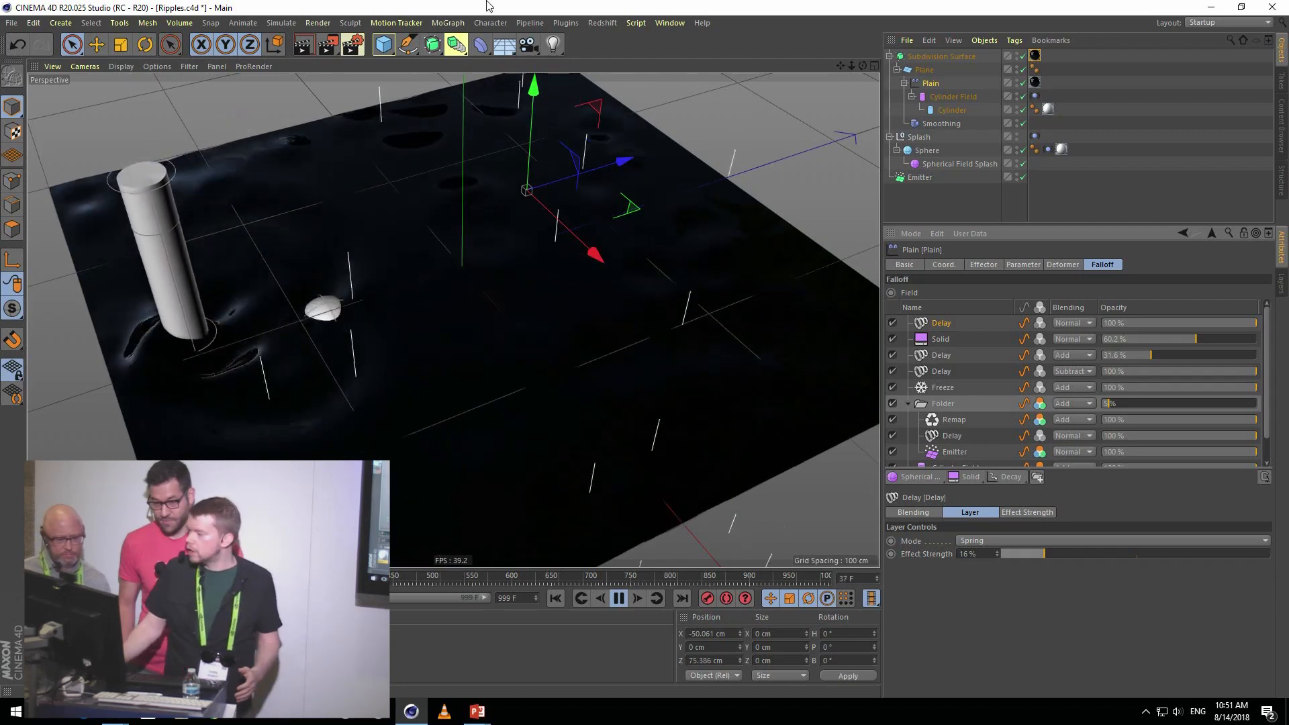
- Add a sphere, show shading with lines, and set its type to Icosahedron with 193 segments
left_click(386, 46)
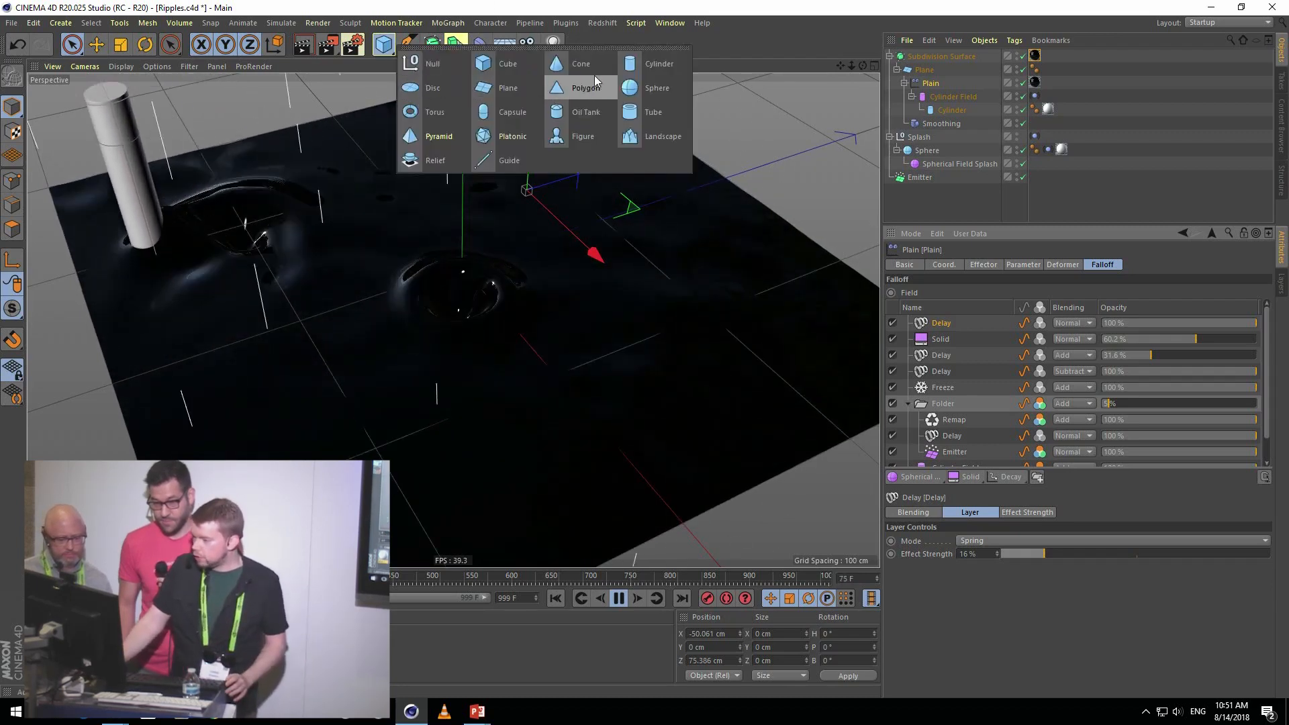
left_click(655, 88)
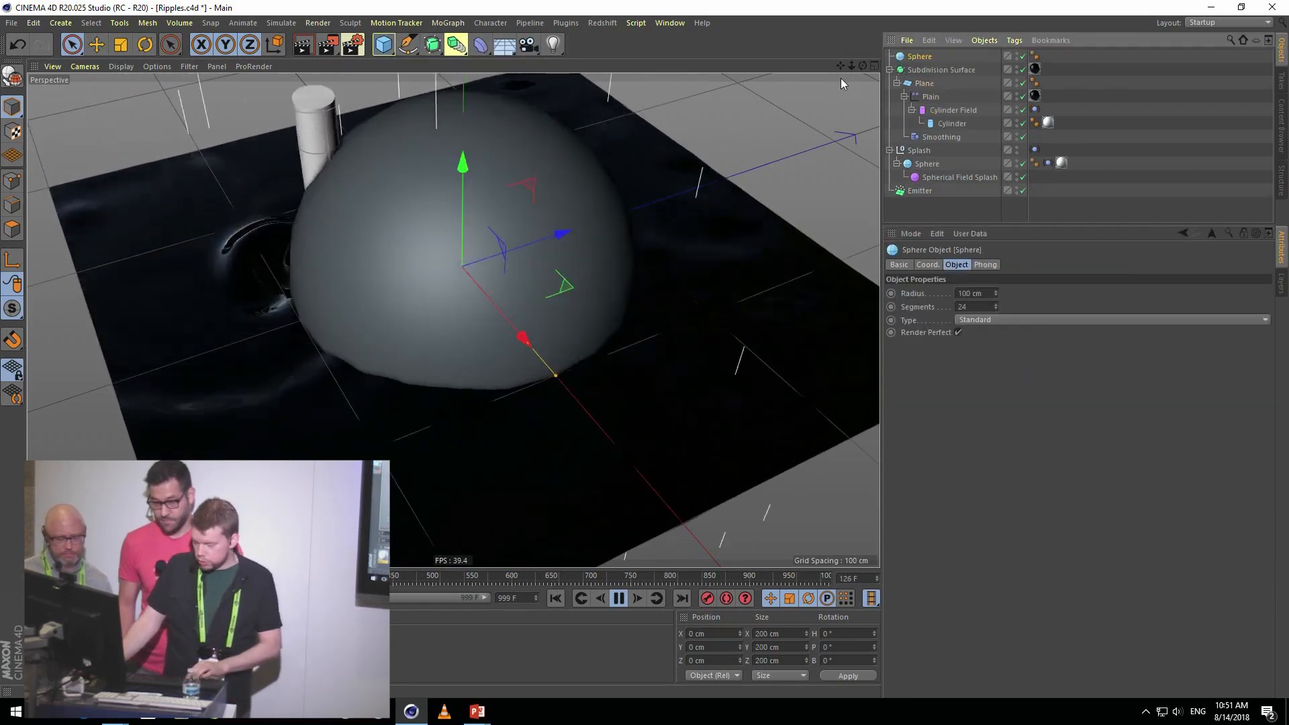
key("n")
key("b")
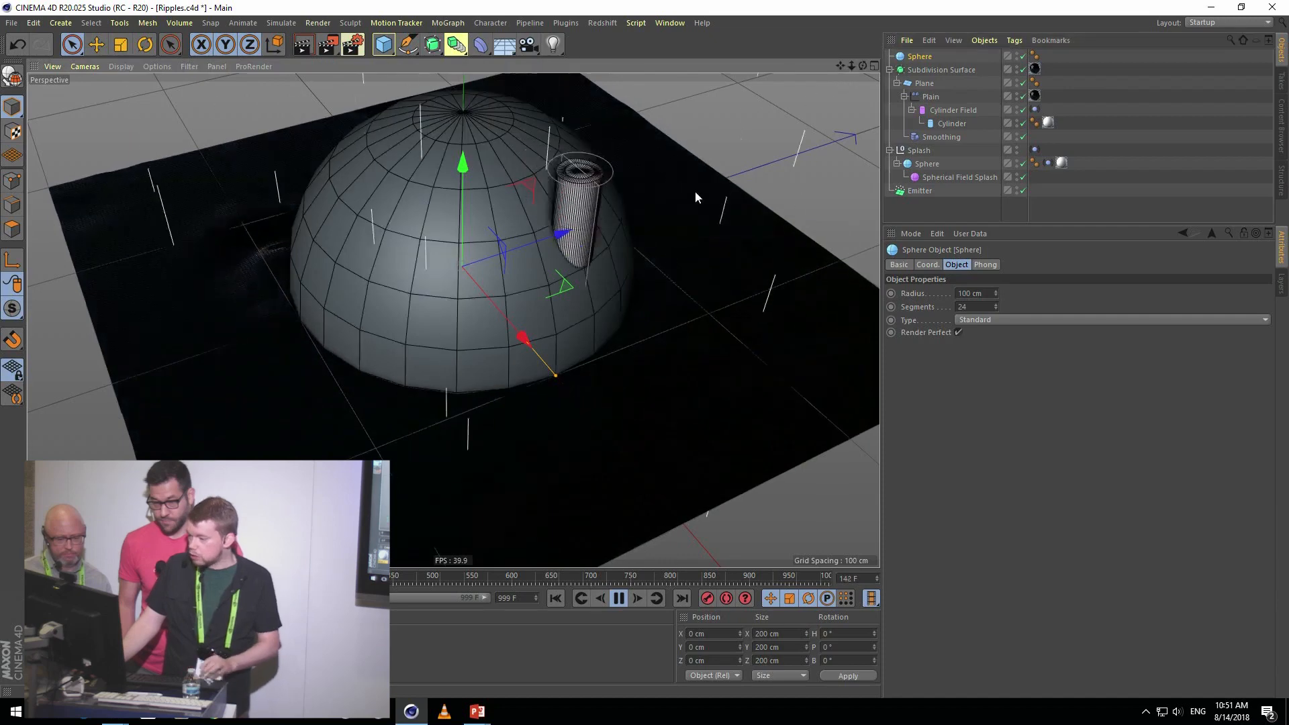
left_click(971, 320)
left_click(981, 380)
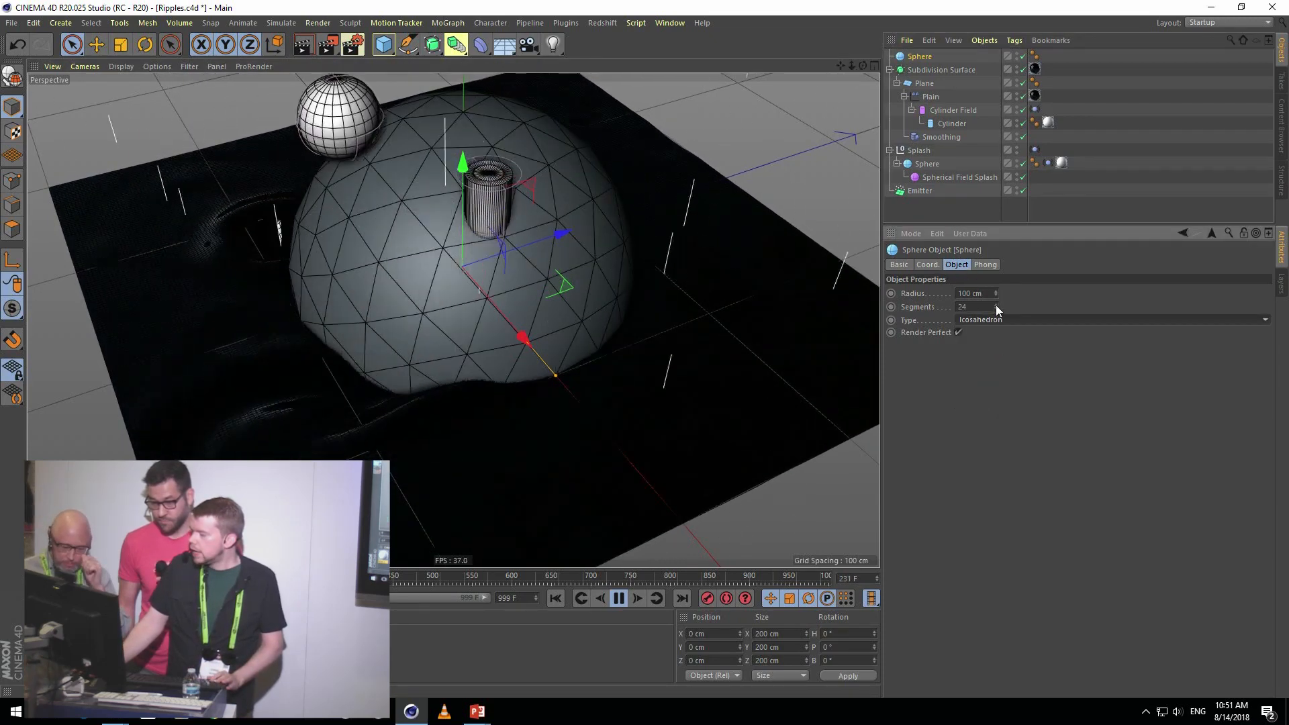
left_click_drag(997, 305, 997, 248)
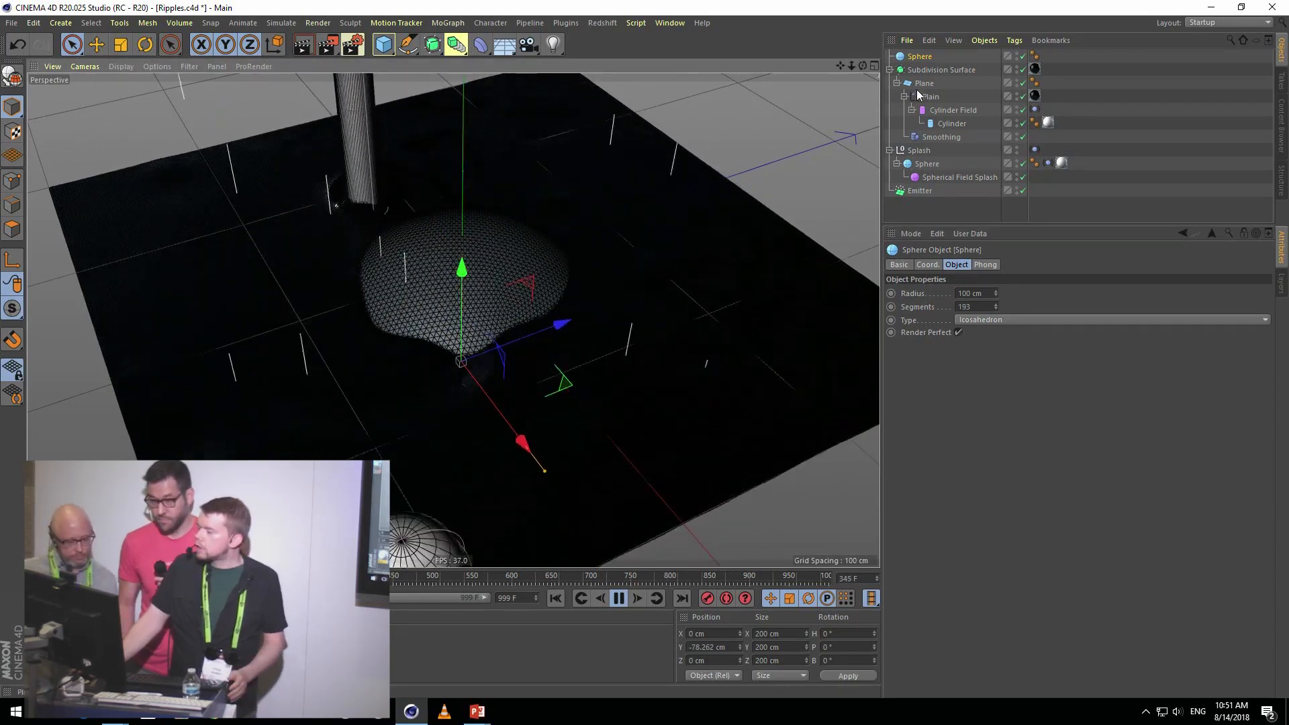
- Rewind the animation to frame 0 and rework the Subdivision Surface hierarchy for the new sphere, deleting the unneeded object
left_click(552, 598)
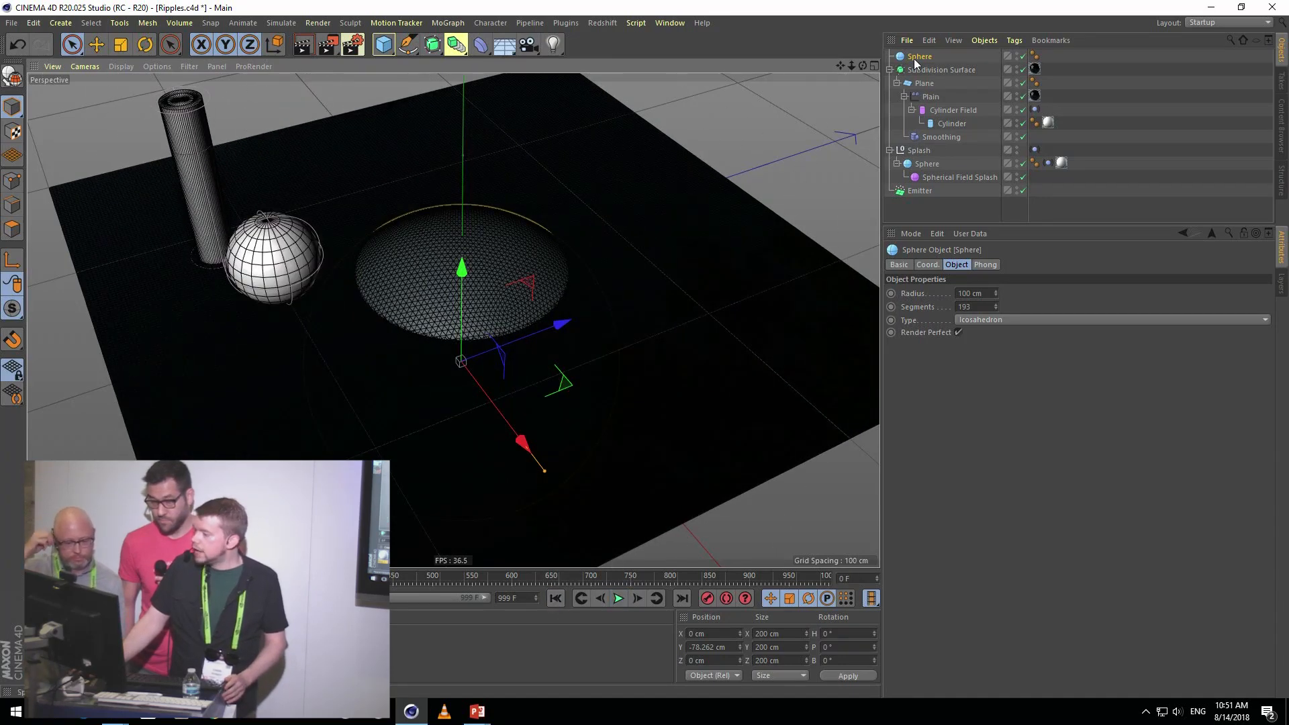
left_click_drag(925, 75, 925, 125)
left_click(921, 139)
key("Delete")
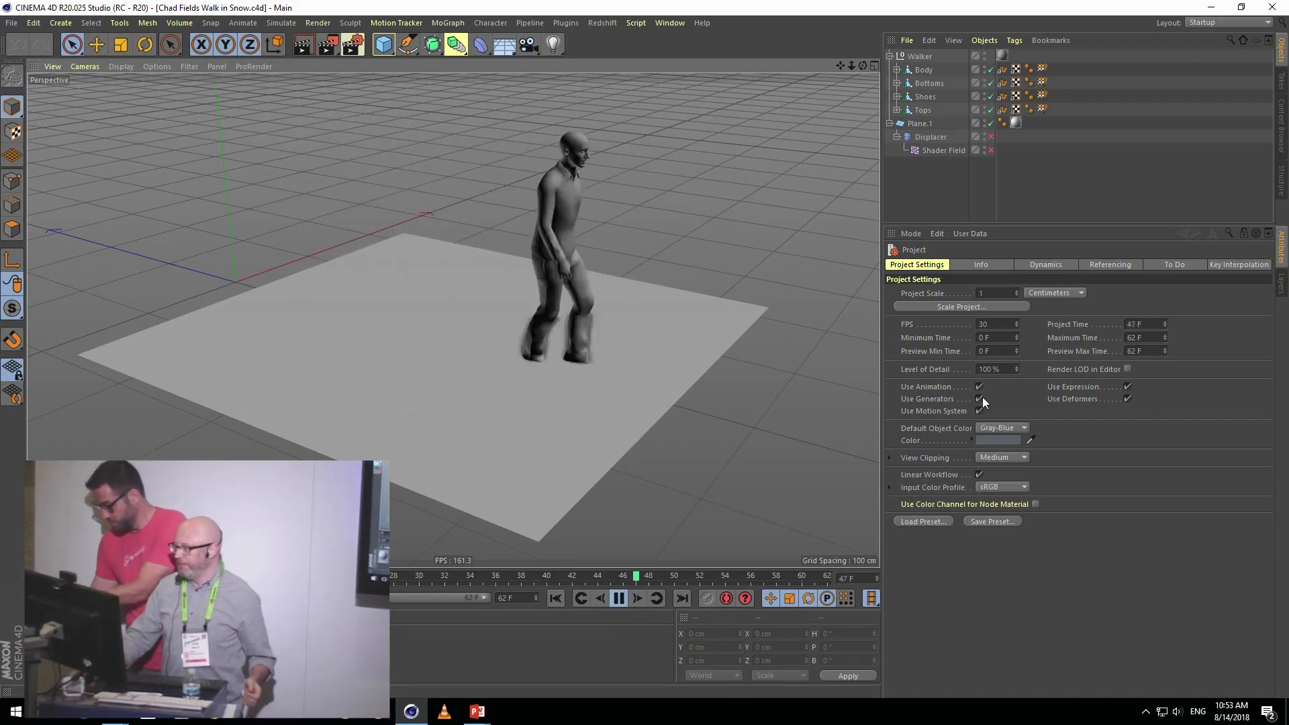
- Enable the Displacer and Shader Field under Plane.1 in the snow scene, and show the Displacer's falloff layers
left_click(992, 136)
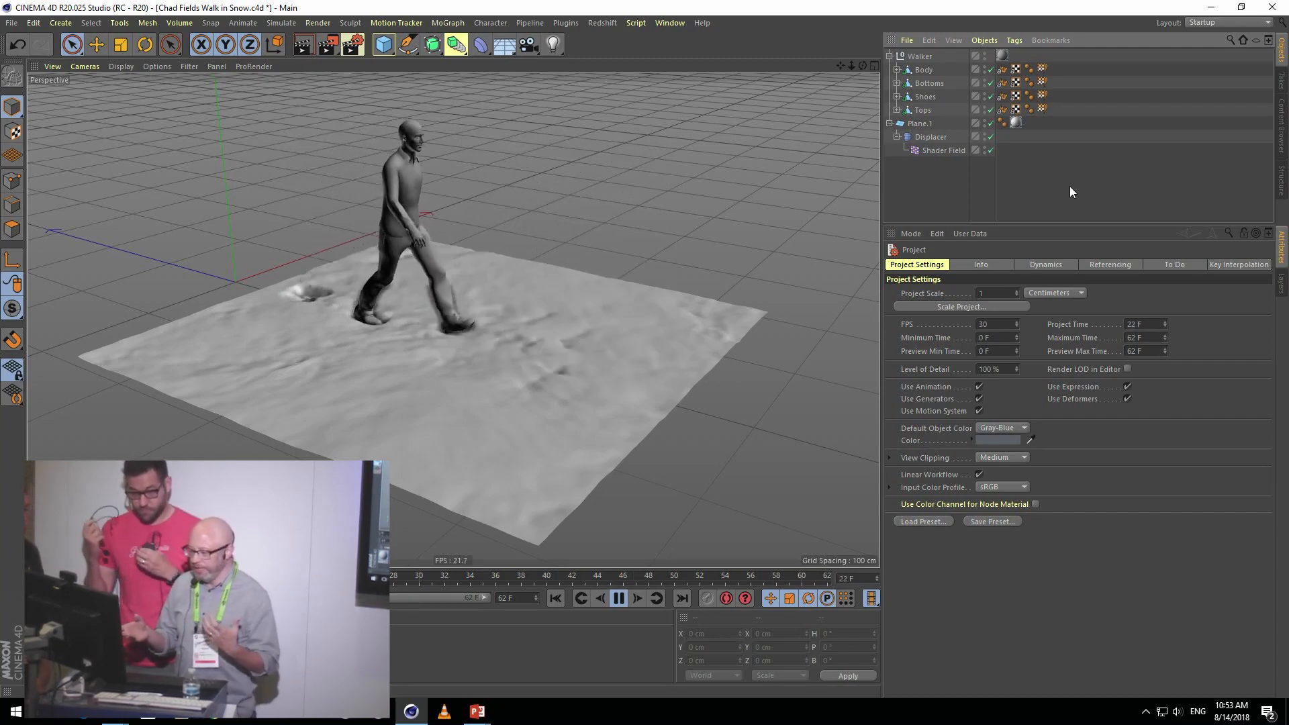
left_click(949, 152)
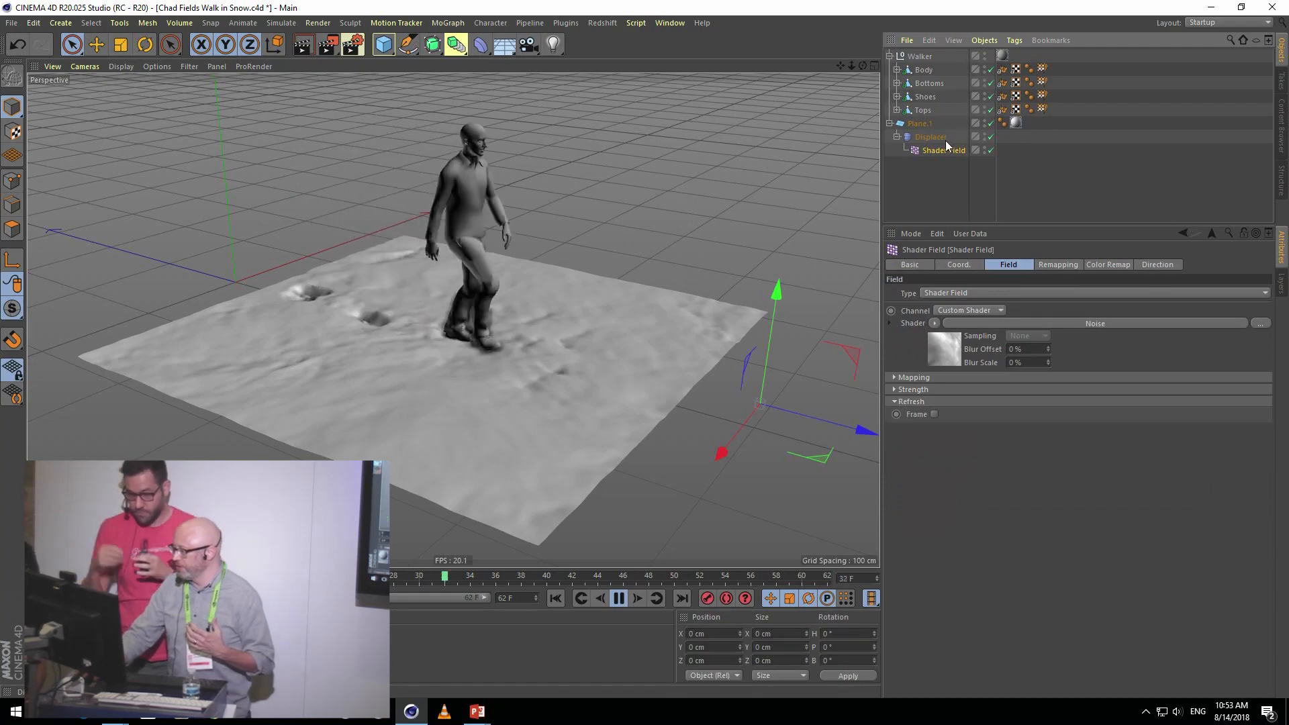
left_click(940, 138)
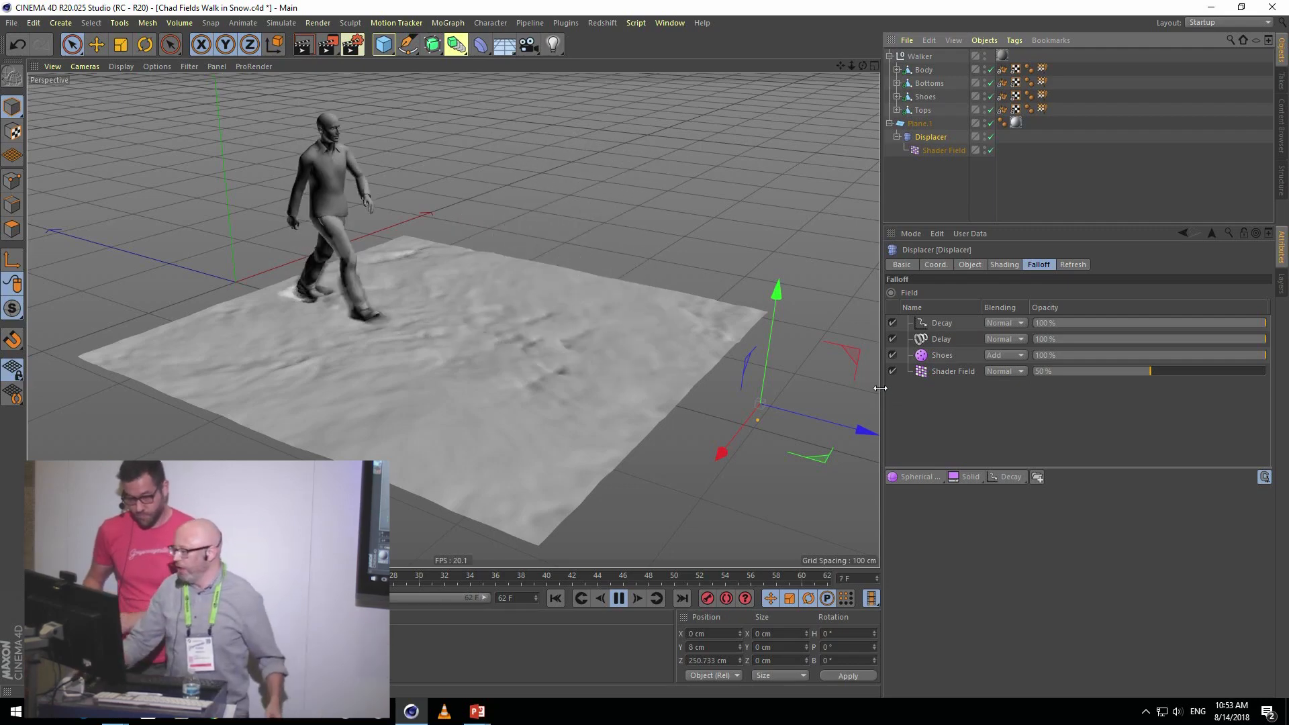
- Review the Shoes, Delay and Decay layer settings, and set the Decay layer's Effect Strength to 6 %
left_click(942, 356)
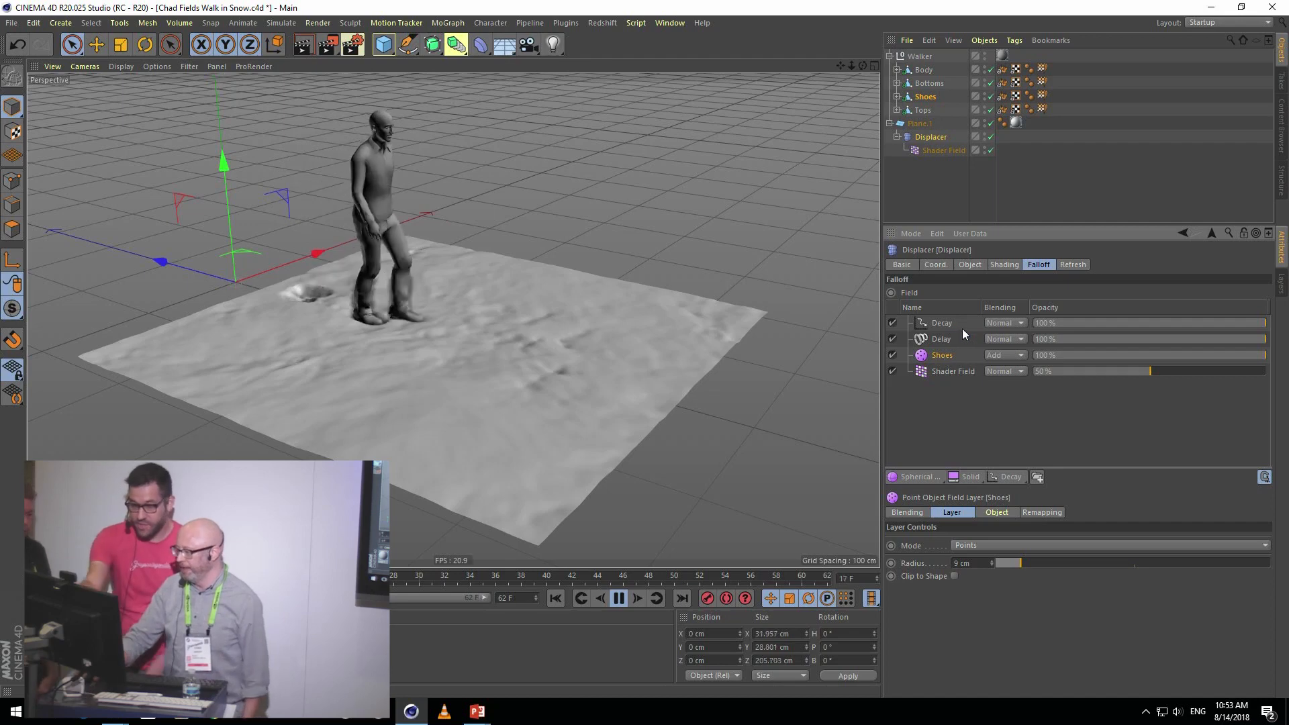
left_click(941, 339)
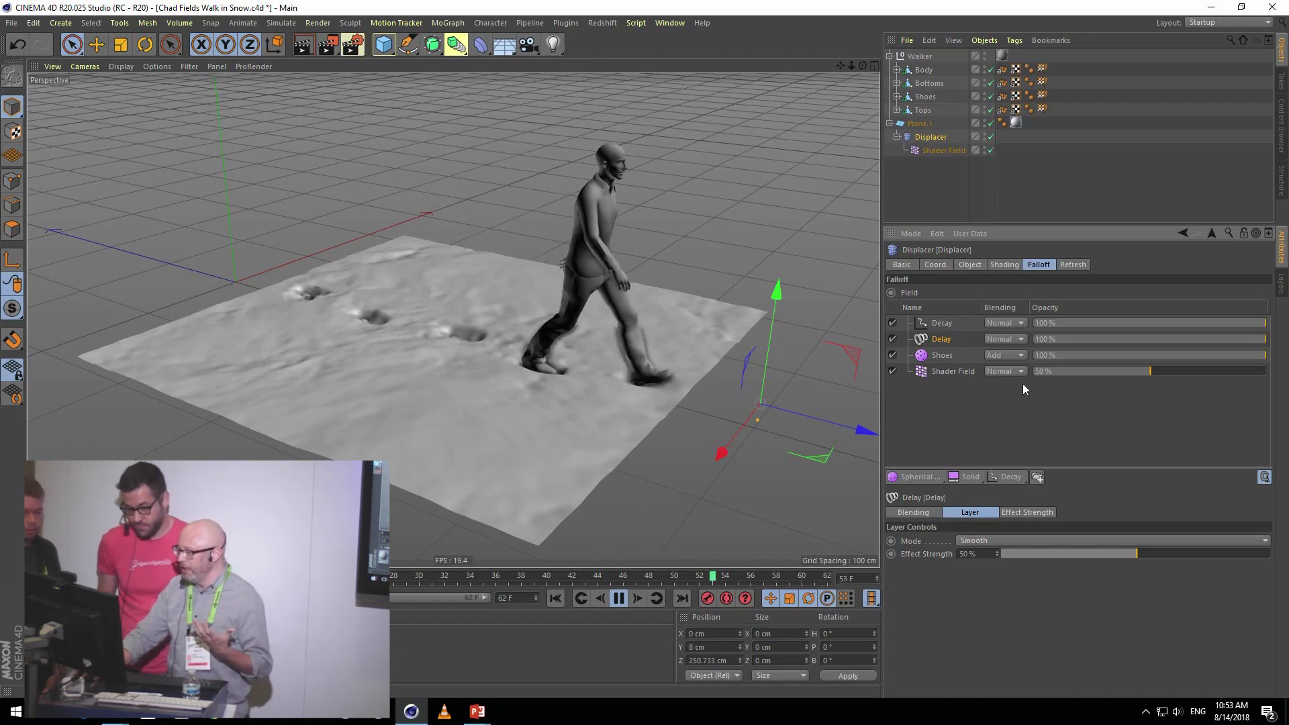
left_click(947, 325)
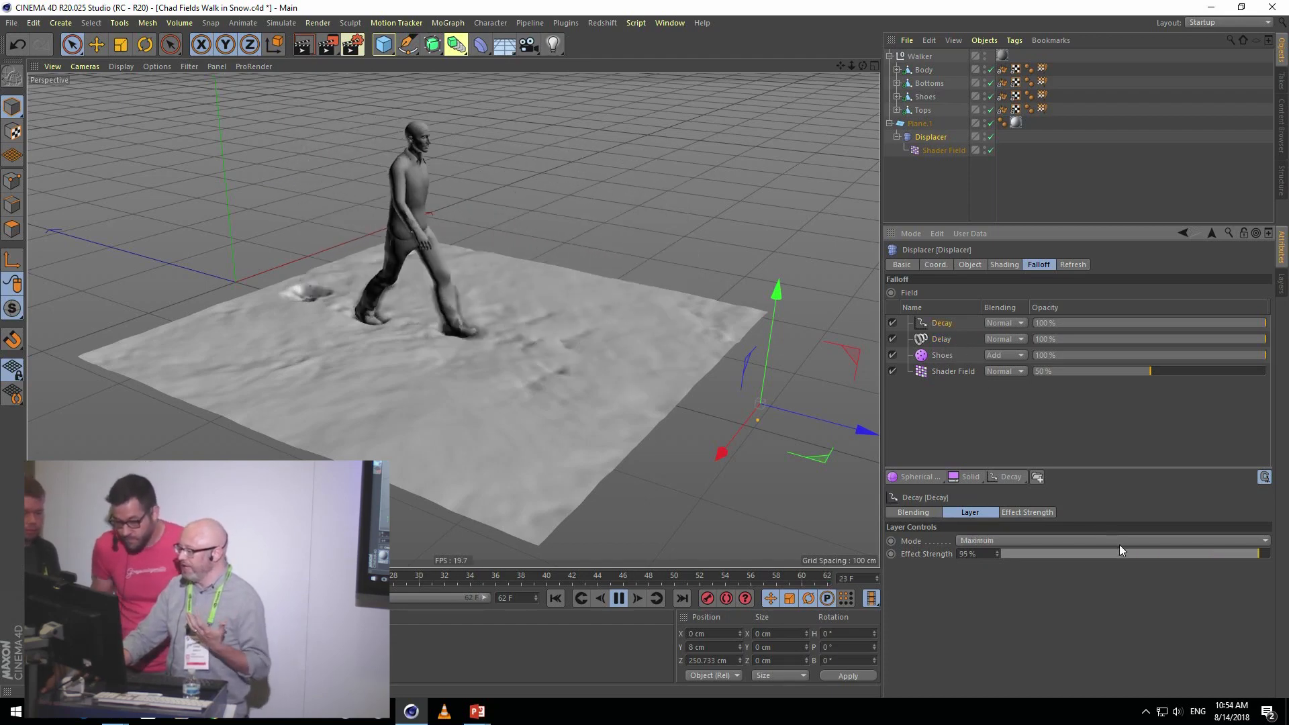
left_click_drag(1102, 554, 1018, 559)
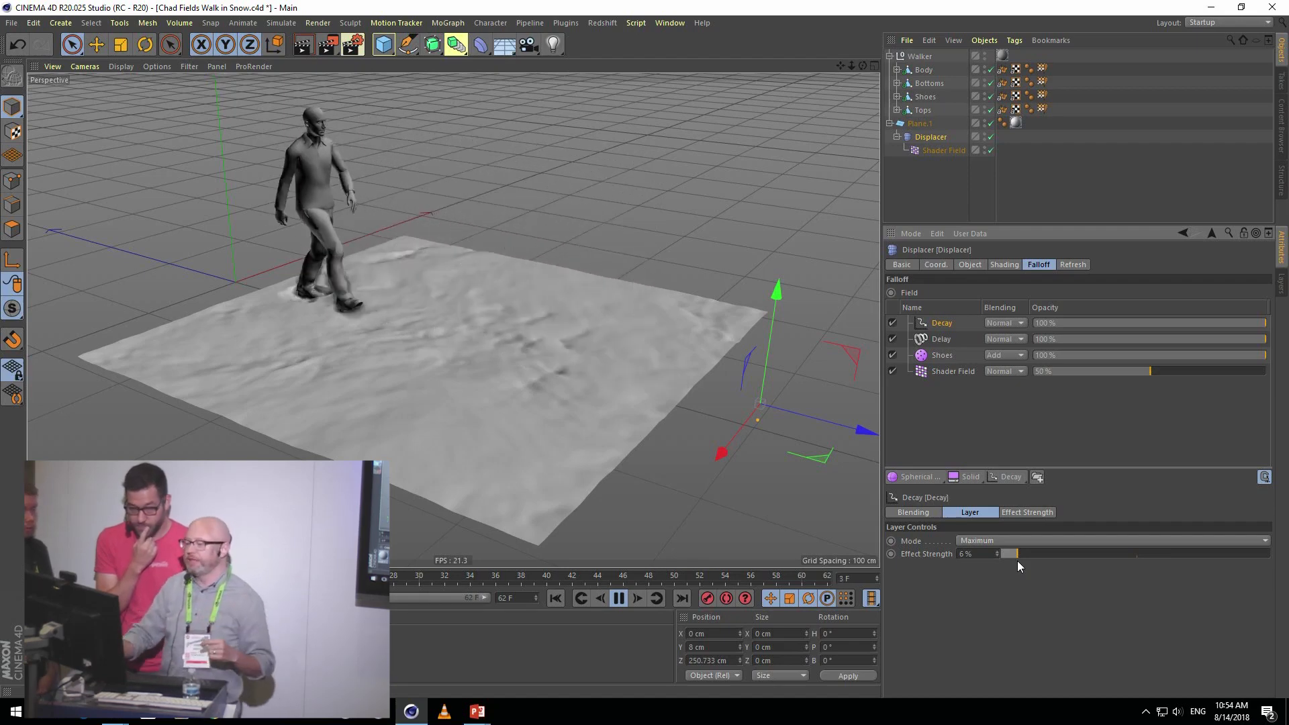
left_click(621, 598)
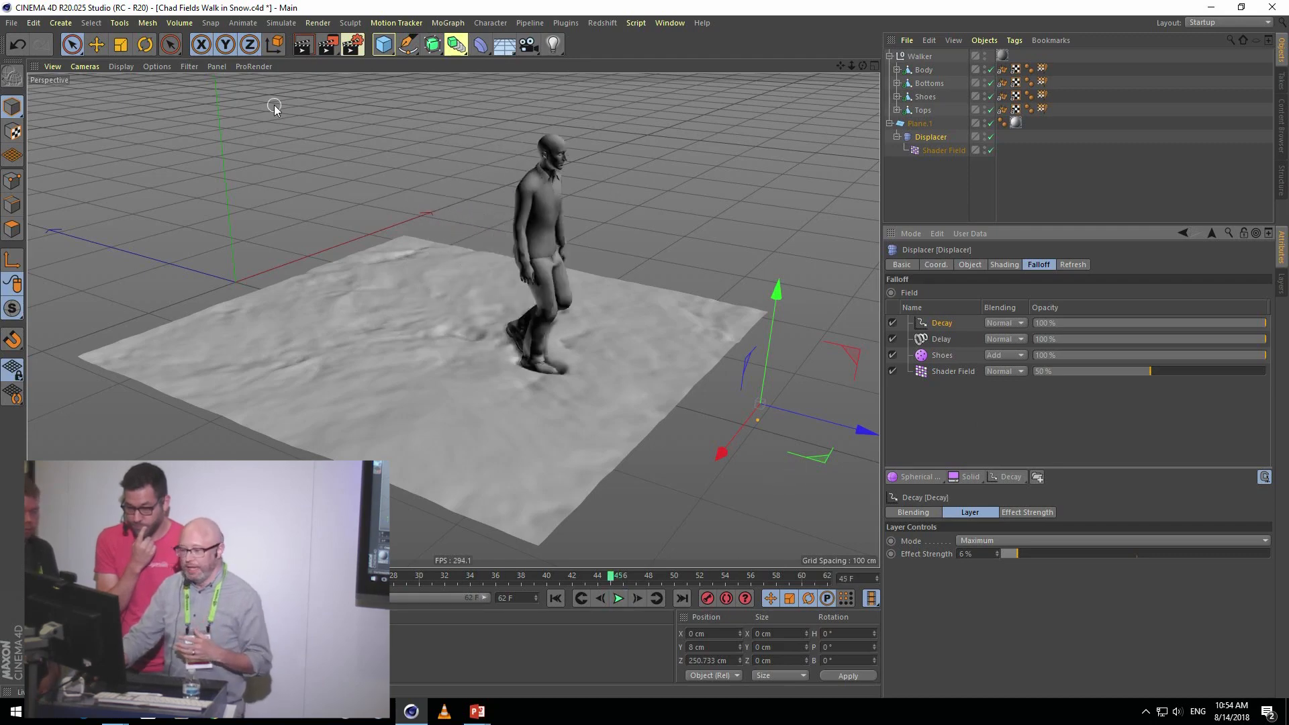
- Open the scene Chad Fields Arnold Emily Head.c4d from the Chad Fields Arnold Emily Head folder
left_click(8, 23)
left_click(27, 61)
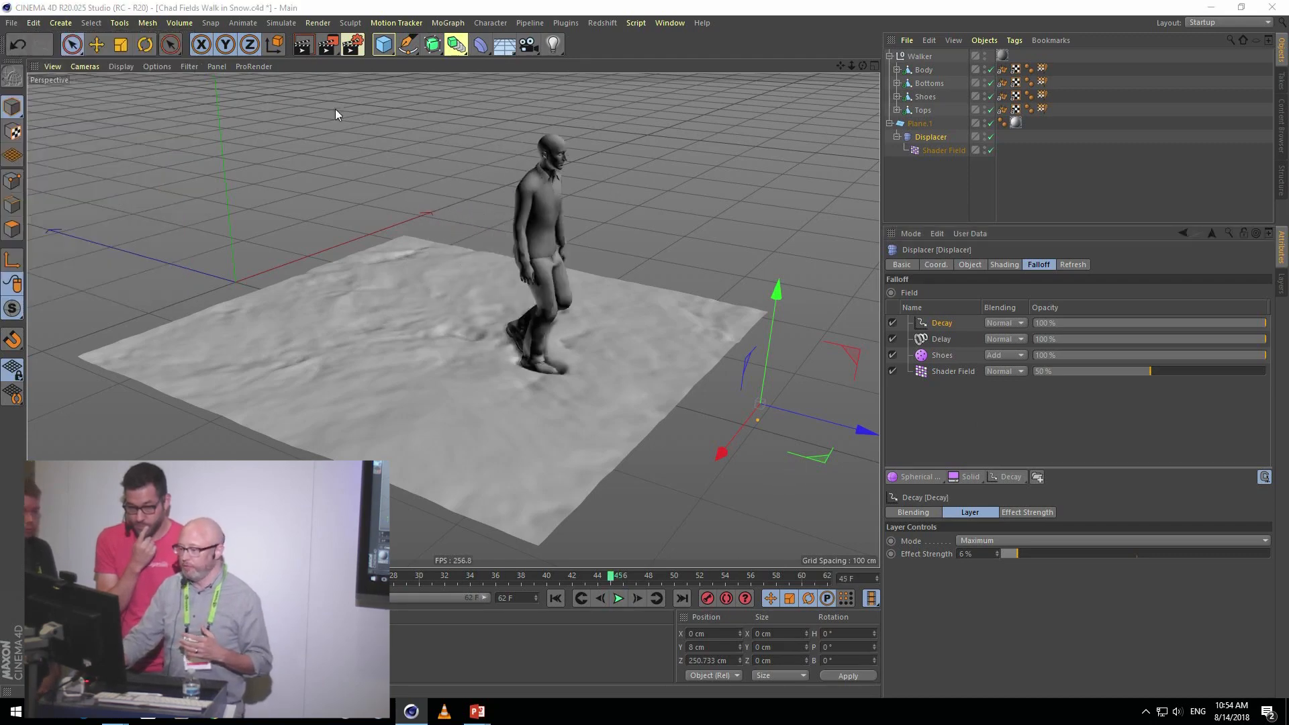
left_click(431, 115)
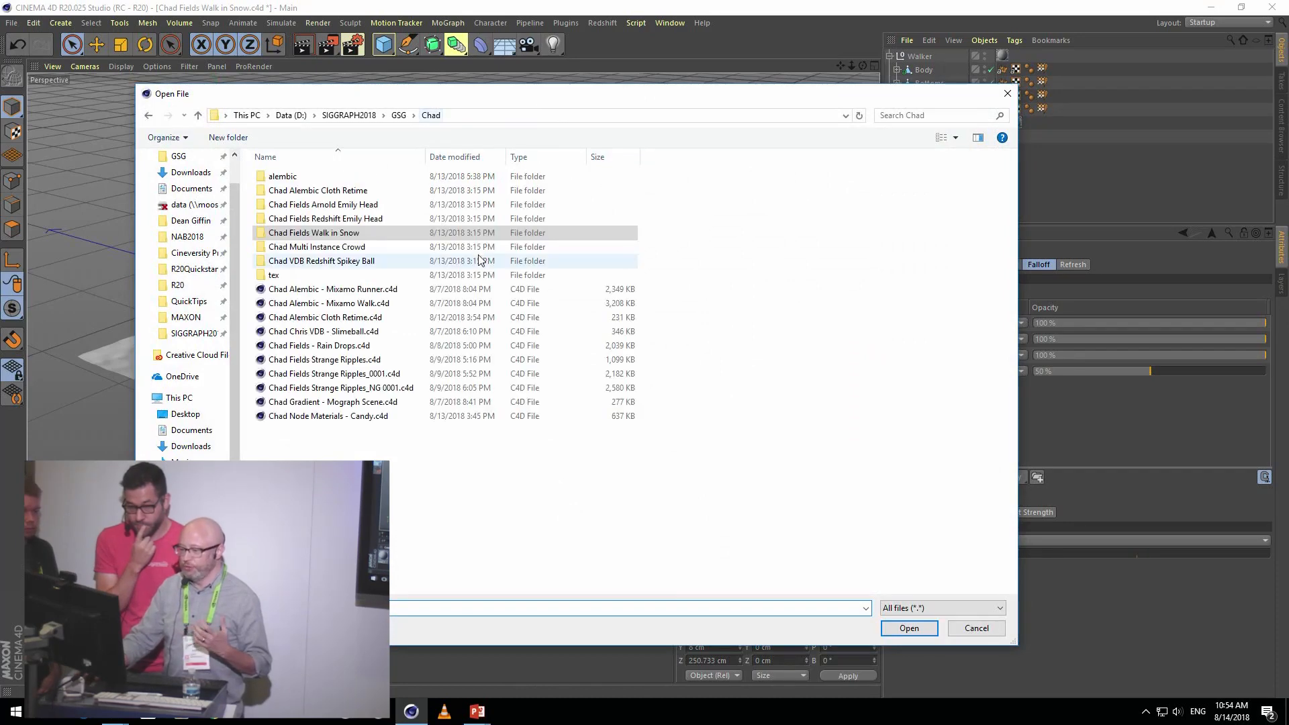
double_click(348, 205)
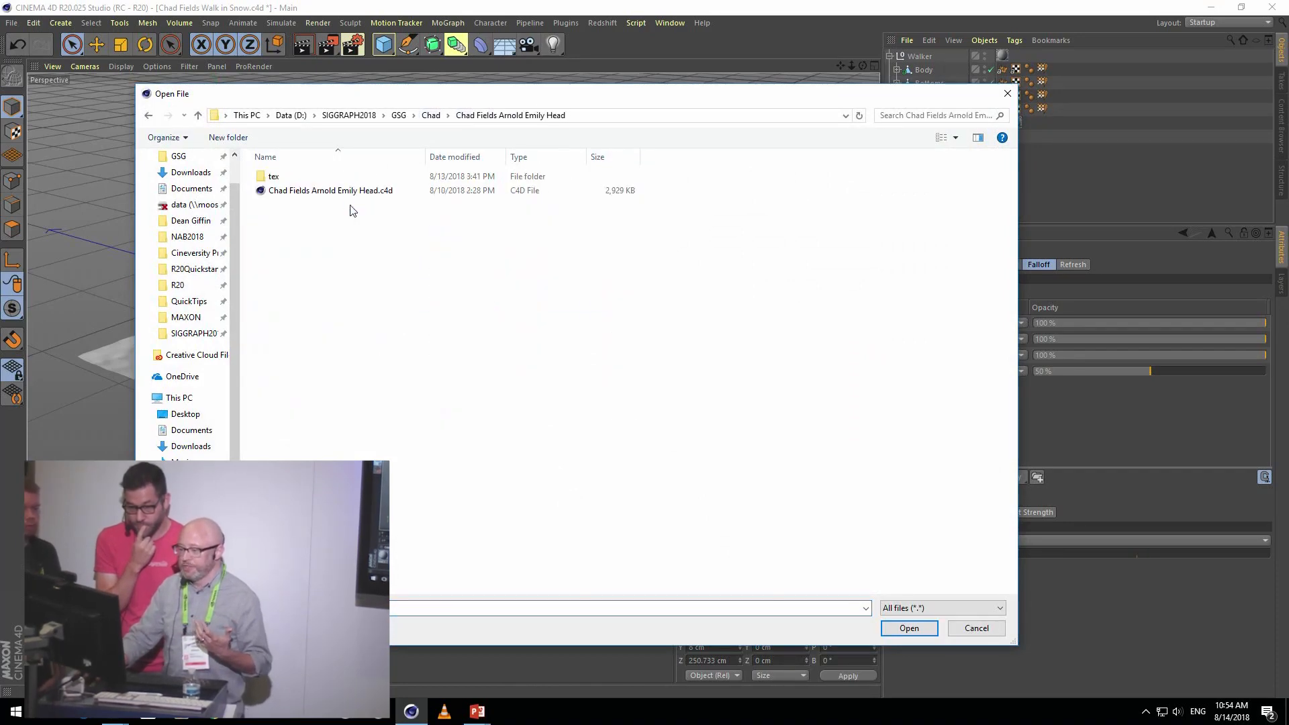
double_click(340, 190)
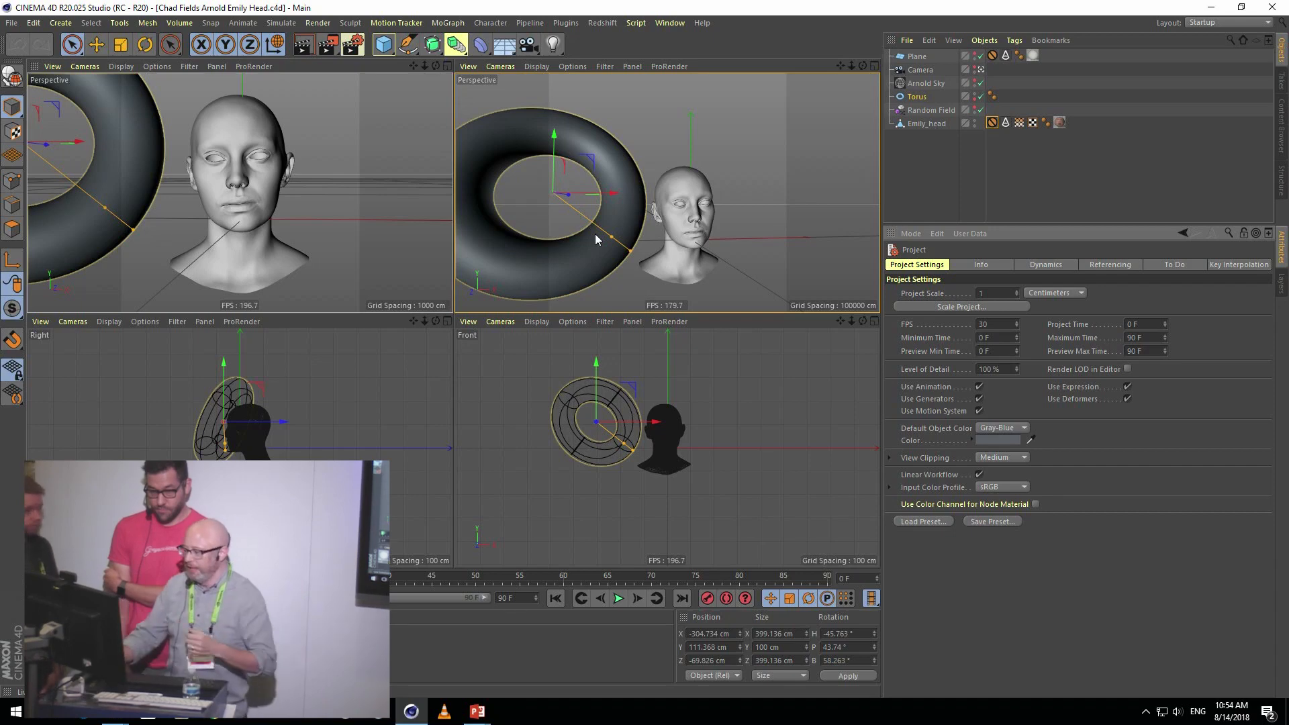
- Show the Emily_head vertex map with its field layers, and maximize the camera's Perspective view
left_click(1020, 123)
left_click(375, 213)
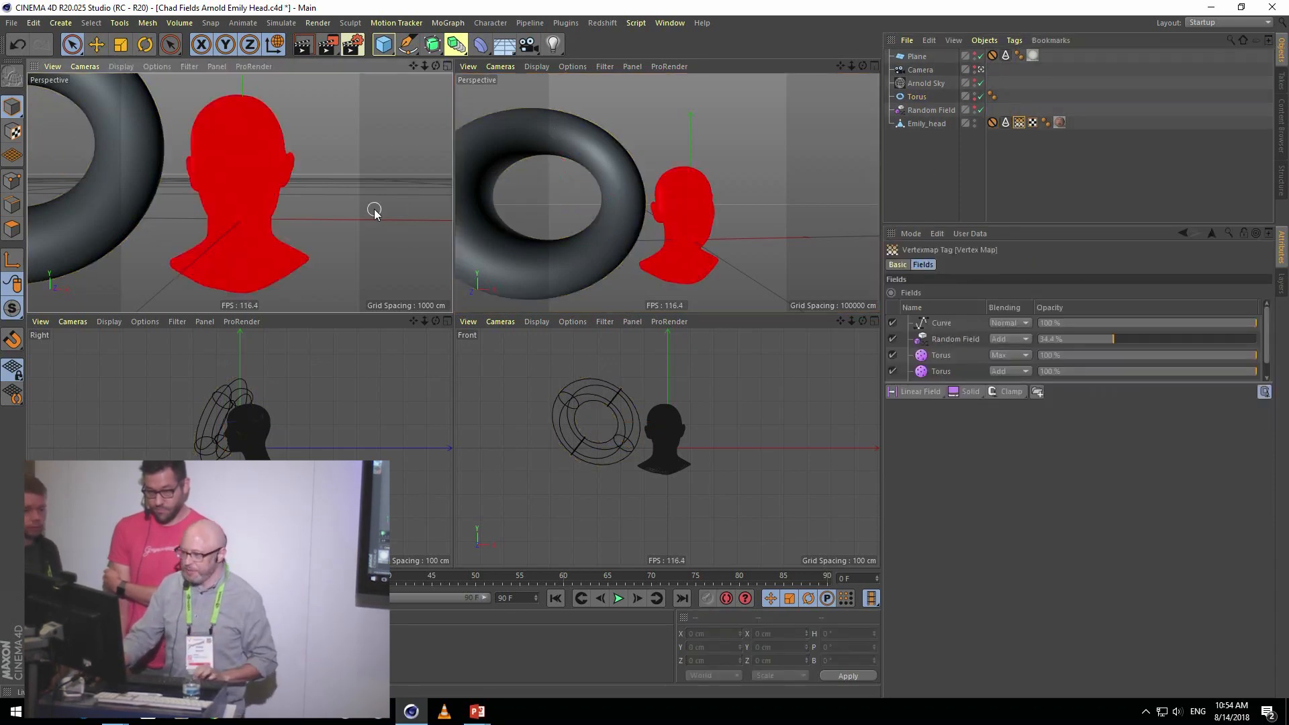
middle_click(376, 212)
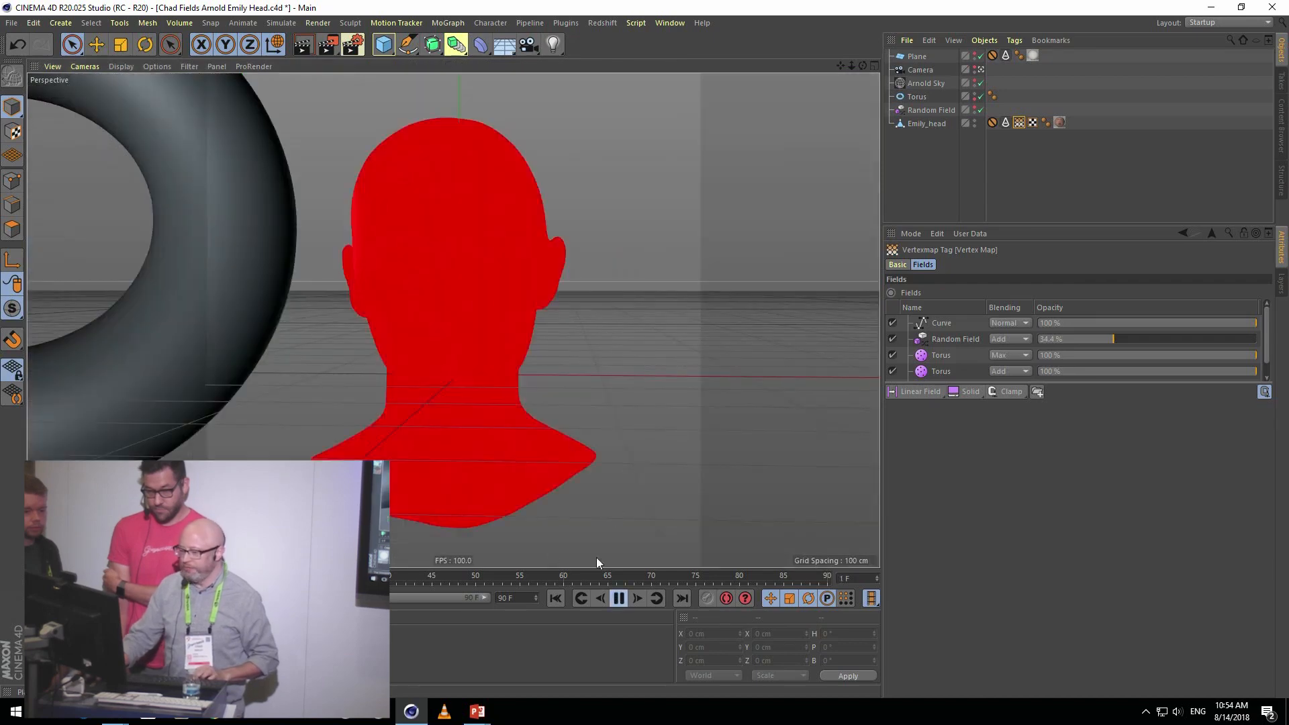
- Stop playback and move the Torus toward the head, to an X position of about -251 cm
left_click(266, 335)
left_click(617, 598)
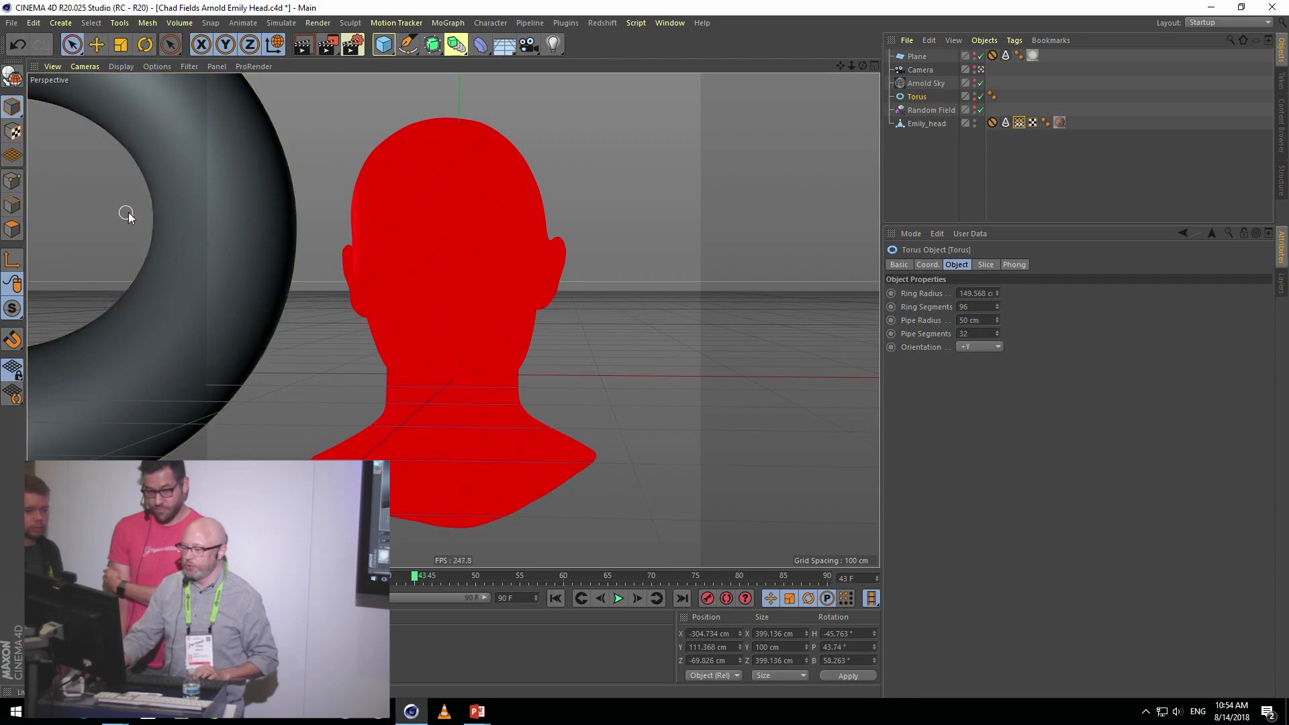
left_click_drag(110, 213, 192, 304)
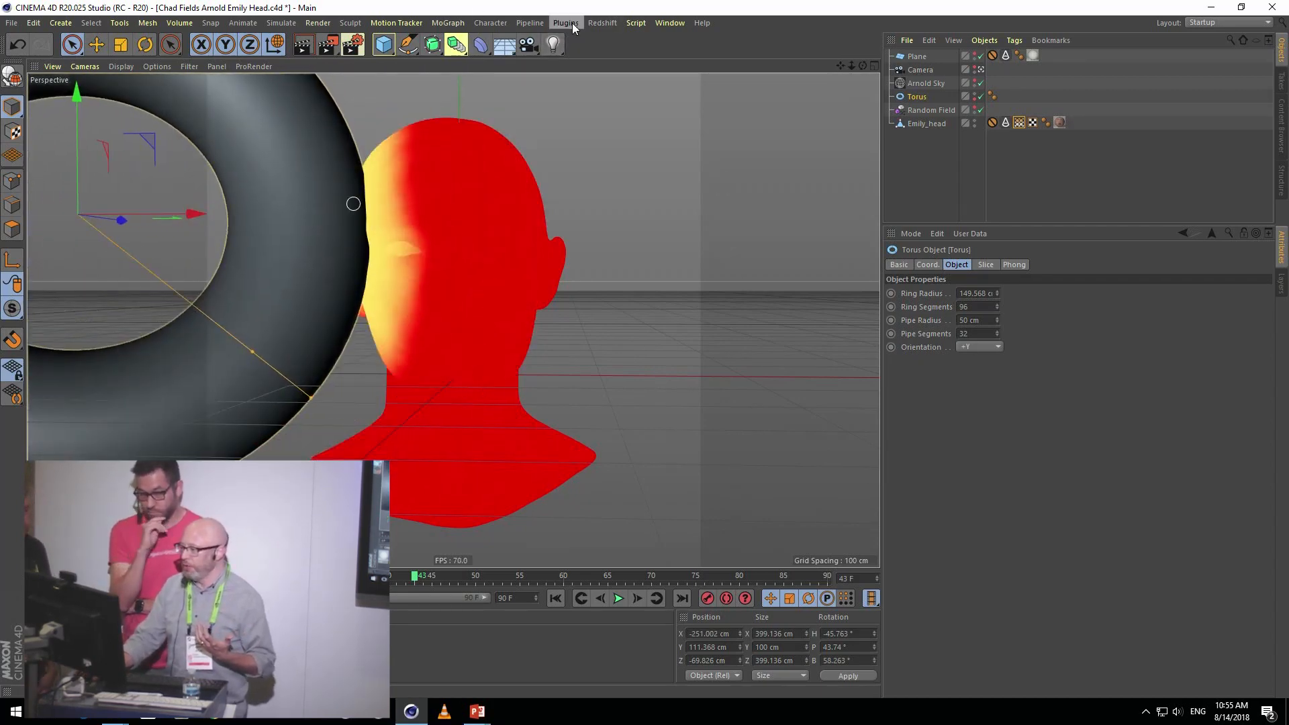
- Start a live render in the Arnold IPR window, dock it beside the viewport, and set its scale to 60 %
left_click(572, 22)
mouse_move(595, 62)
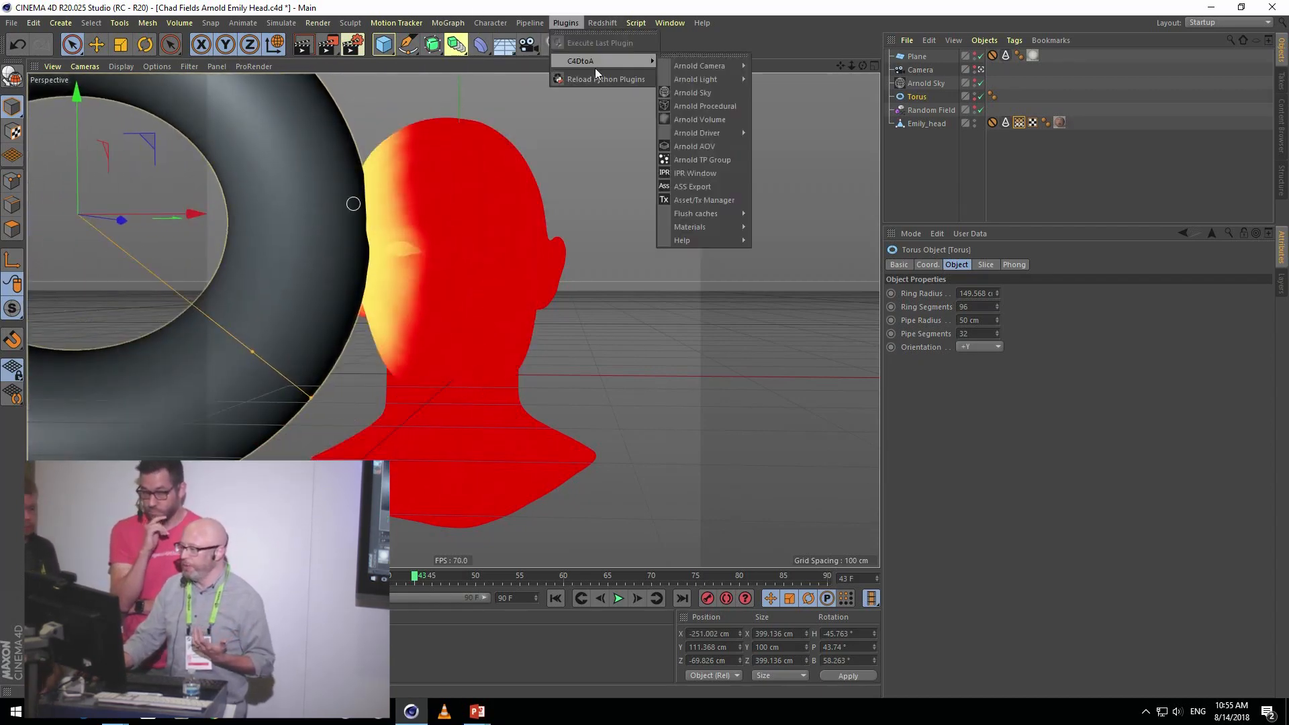
left_click(707, 173)
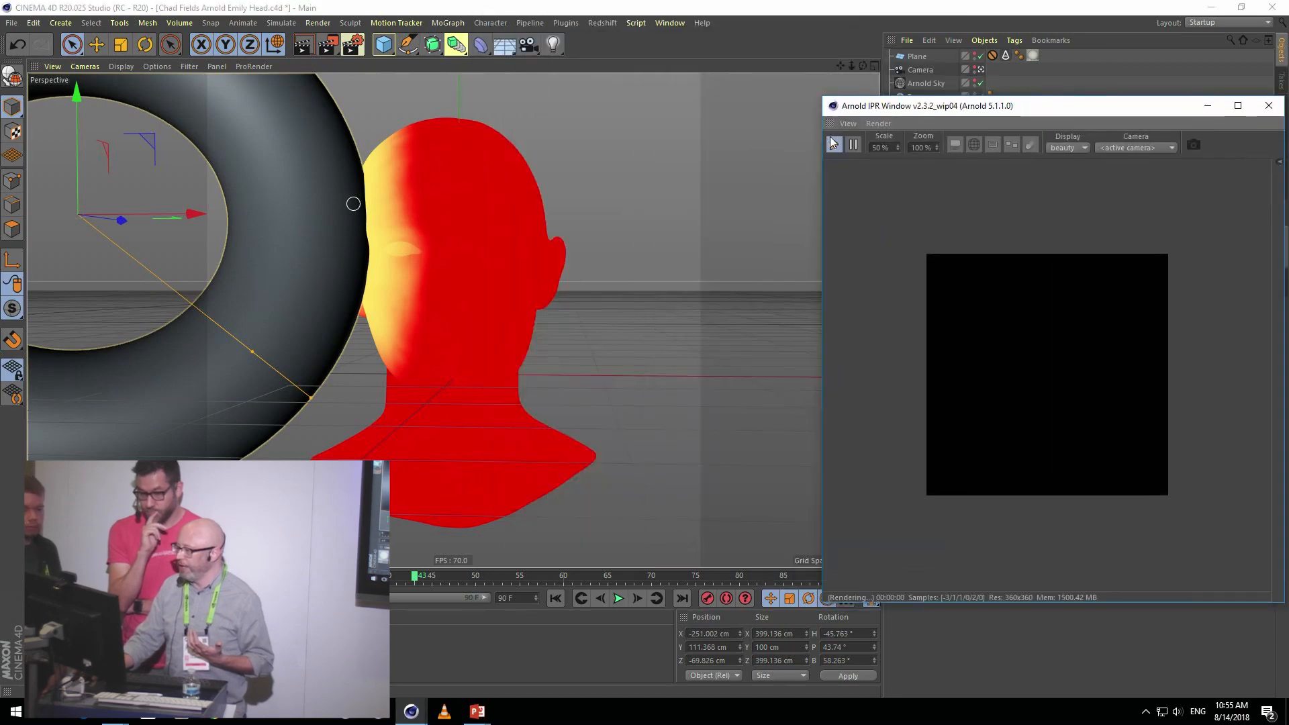
left_click_drag(870, 84, 869, 85)
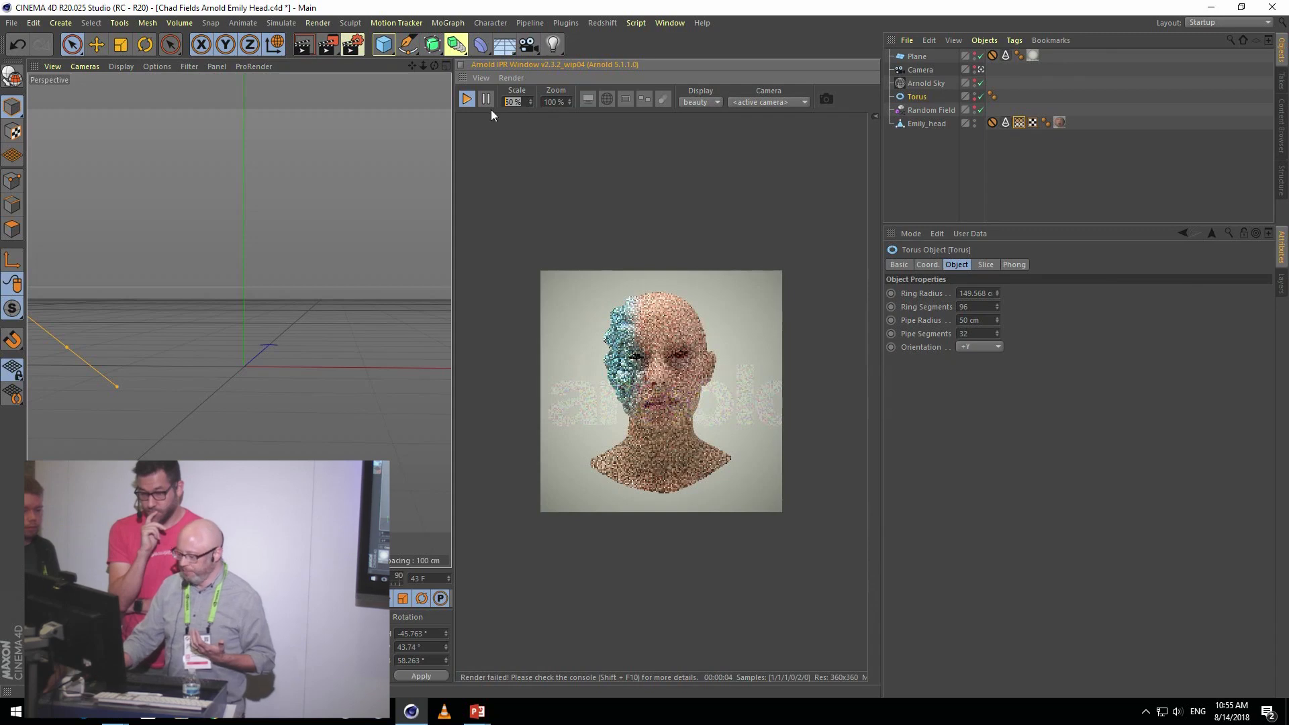
type("60")
key("Return")
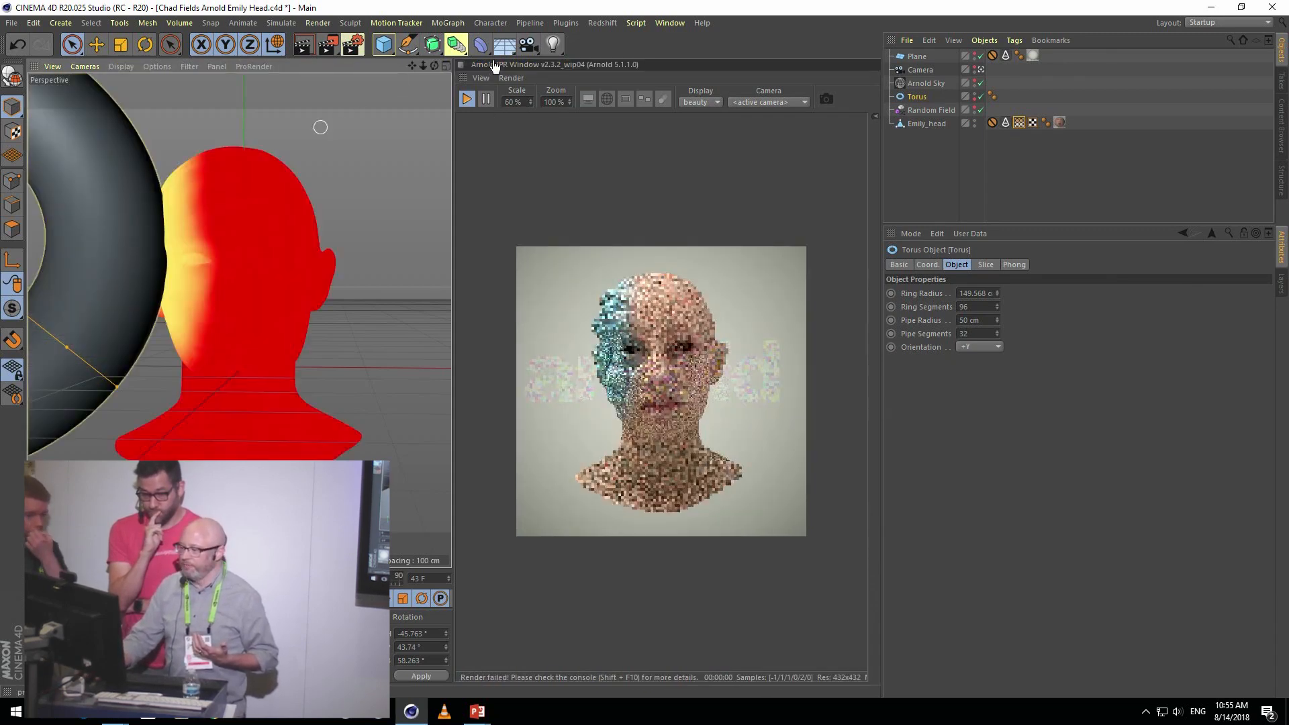
- Restore the four-view layout and move the Torus across the head along X to spread the effect over the face
left_click(446, 66)
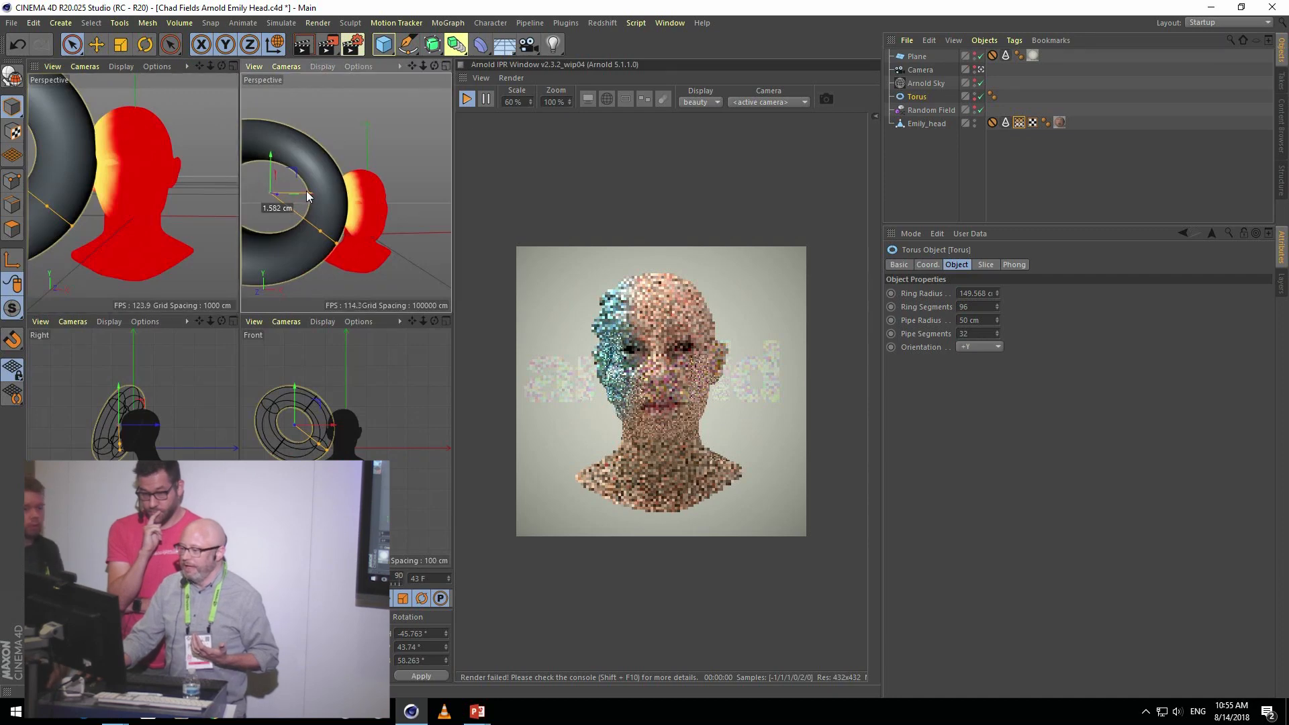
left_click_drag(308, 195, 358, 193)
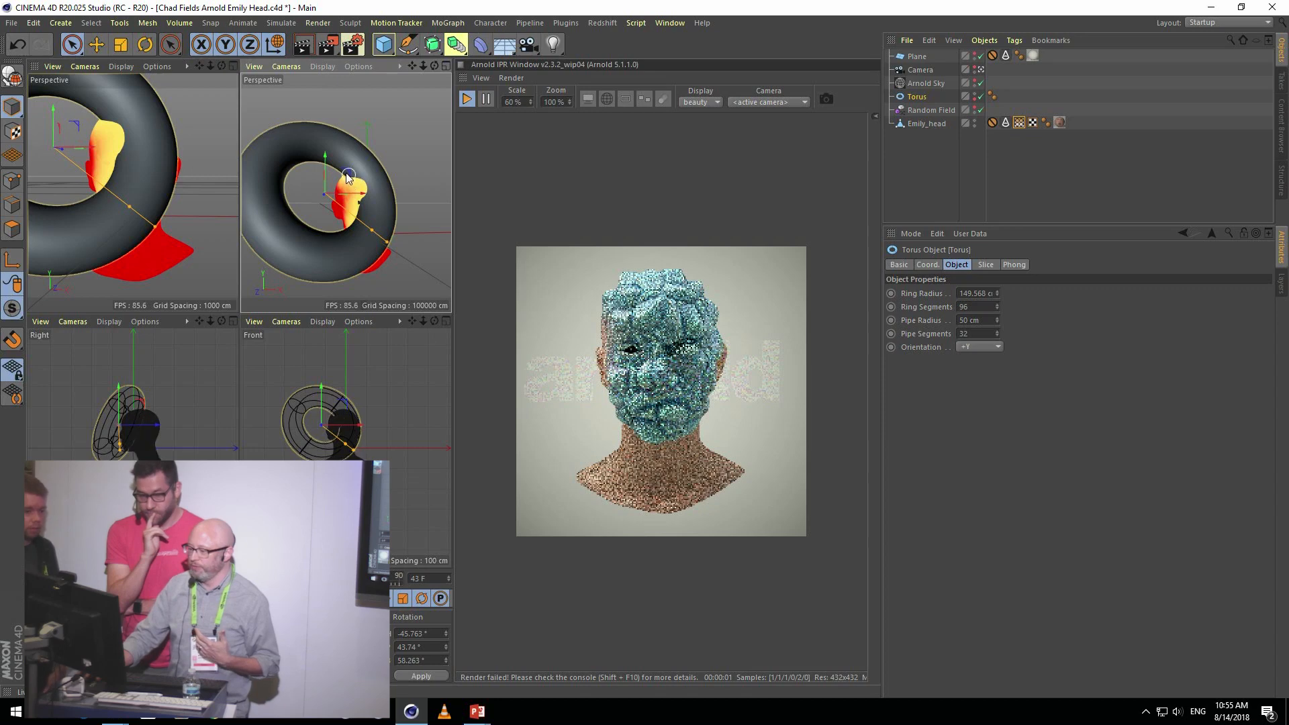
left_click_drag(348, 177, 374, 193)
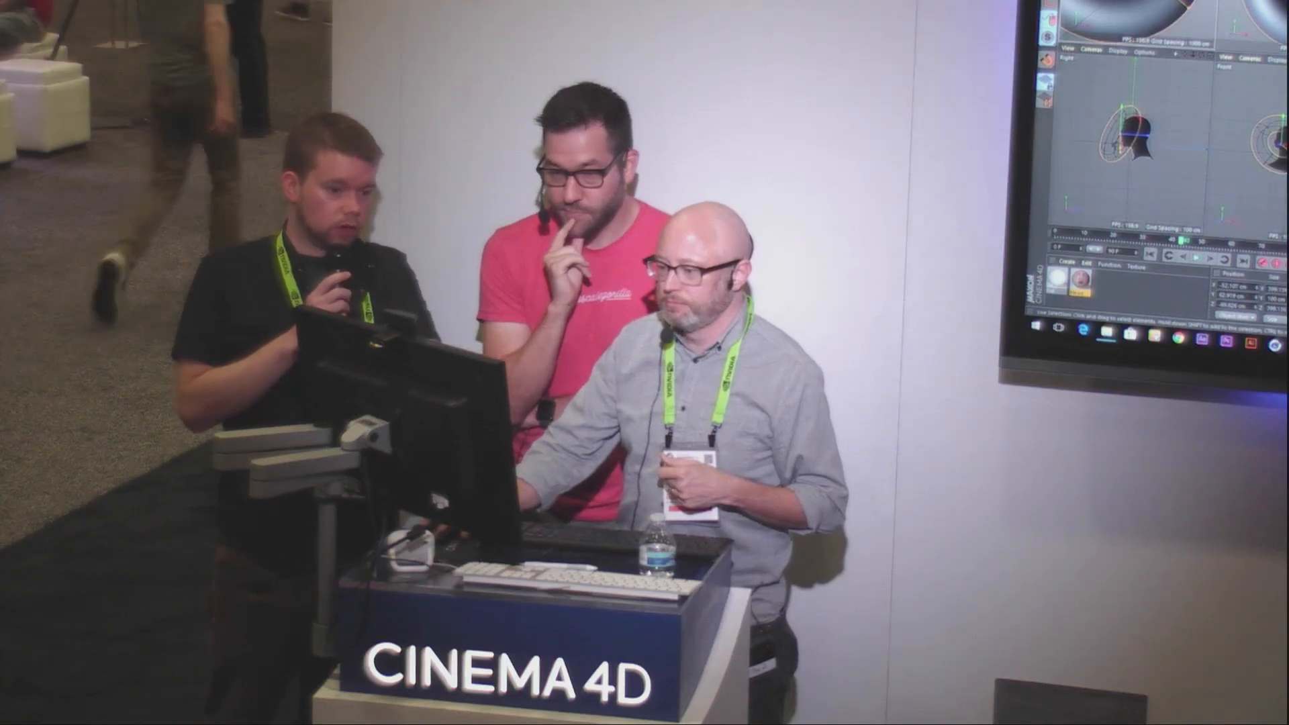
- Maximize the Perspective view and move the Torus along the X axis past the head
key("F1")
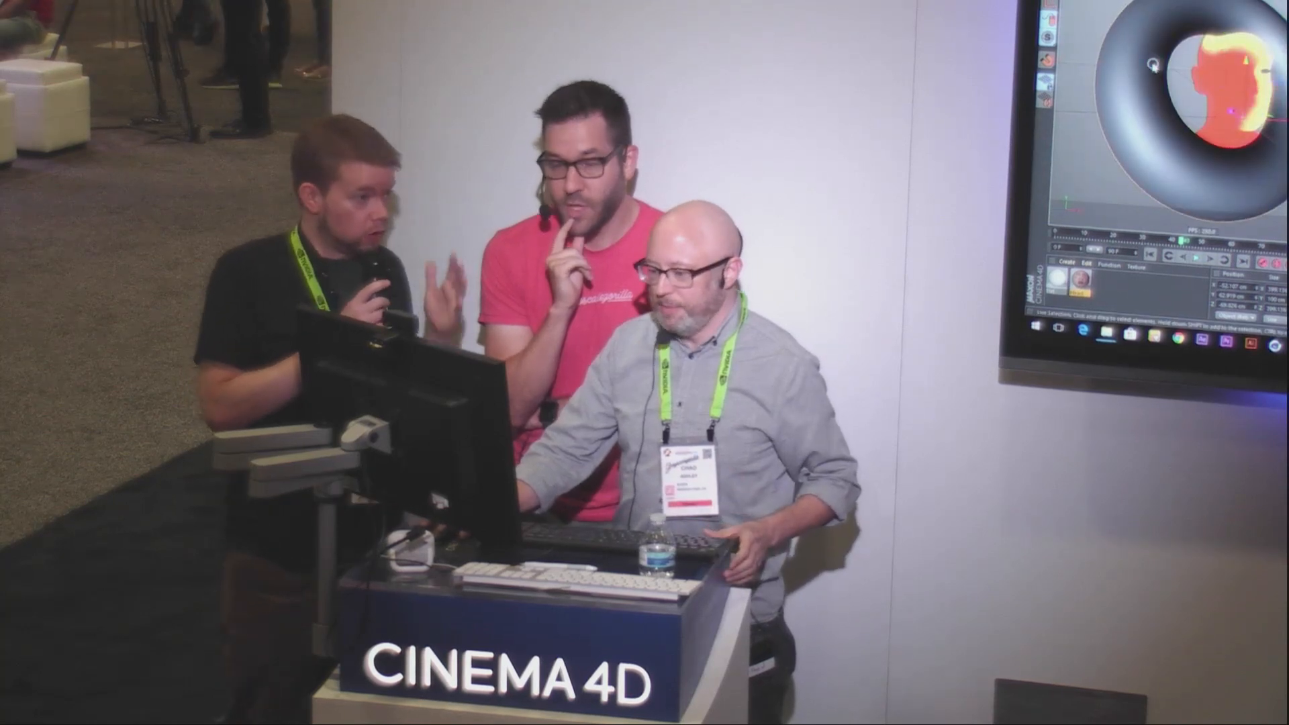
left_click_drag(1275, 88, 1198, 86)
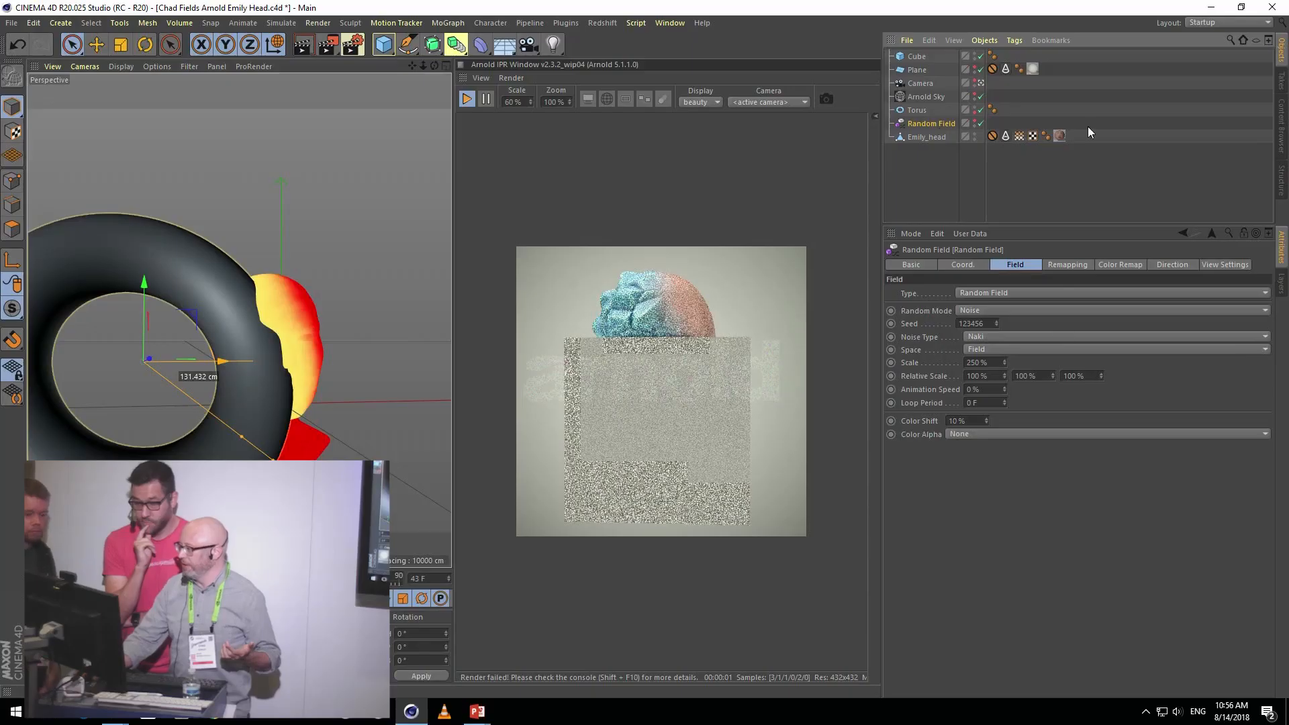
- Add the Cube as a field layer above Freeze in the Emily_head vertex map, with its blending set to Add
left_click(1021, 135)
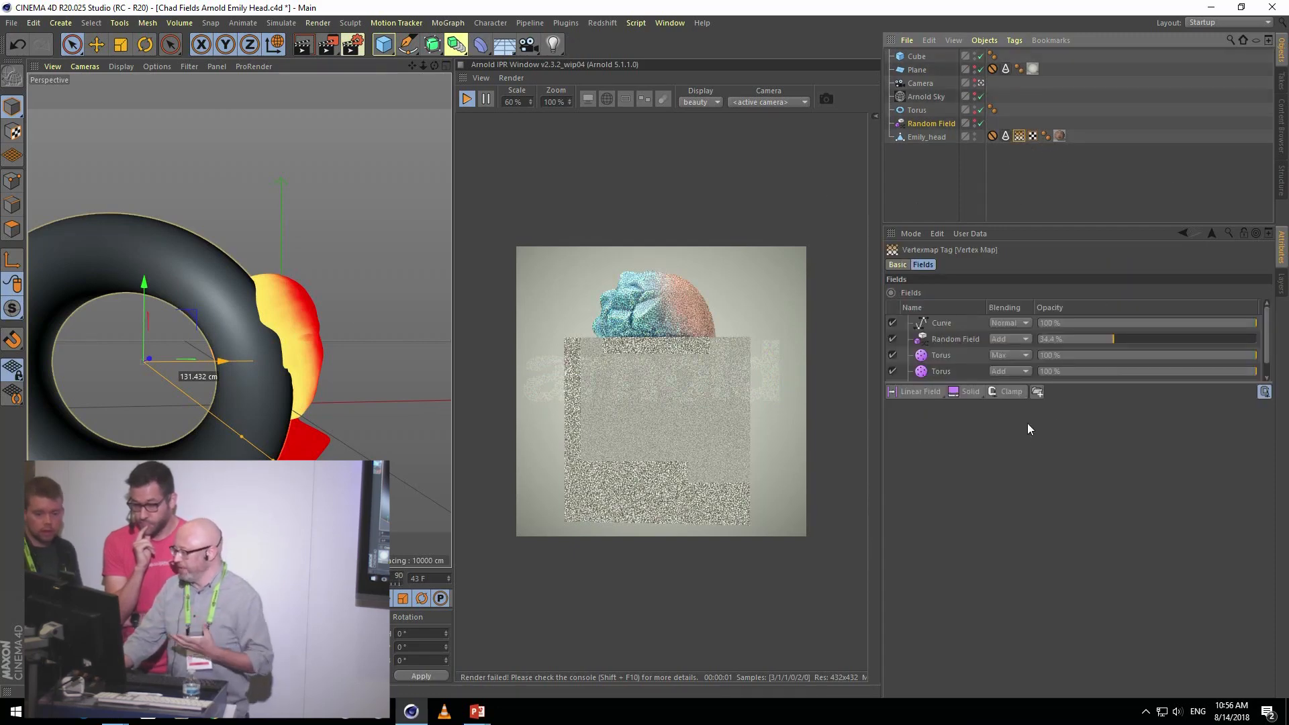
left_click_drag(1069, 383, 1072, 491)
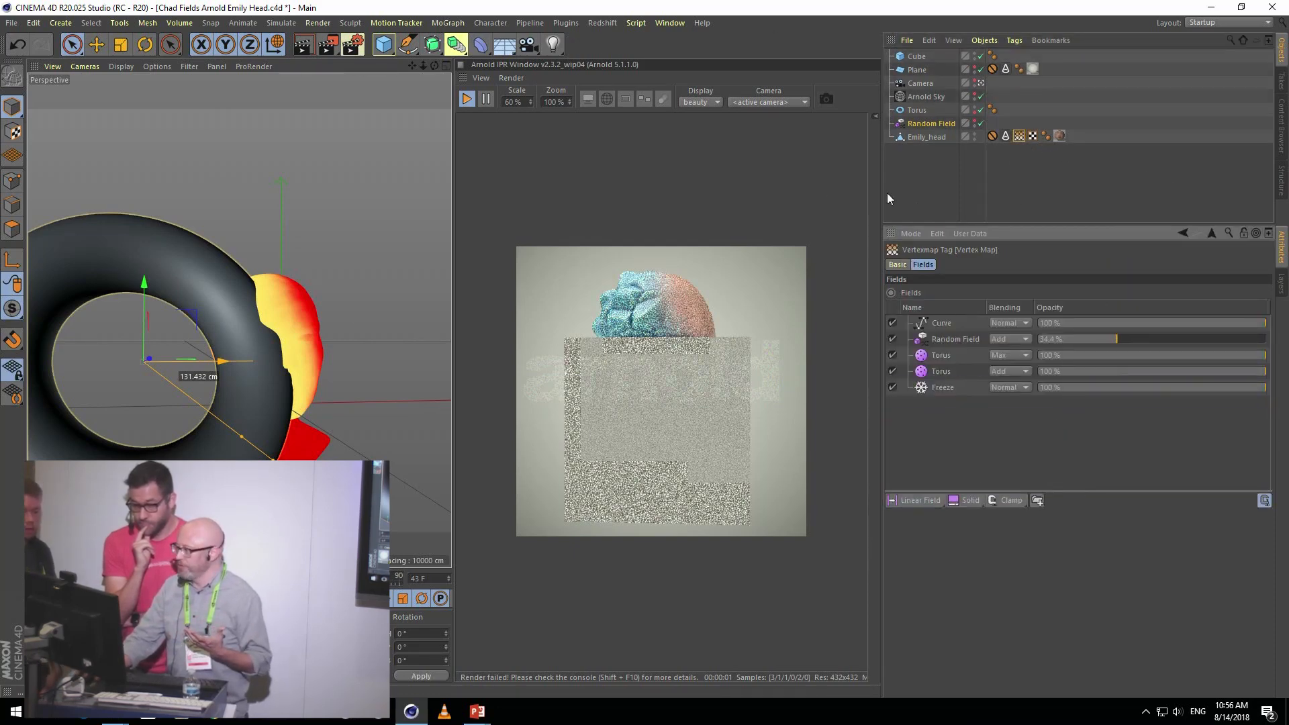
left_click_drag(910, 60, 943, 384)
left_click(1010, 387)
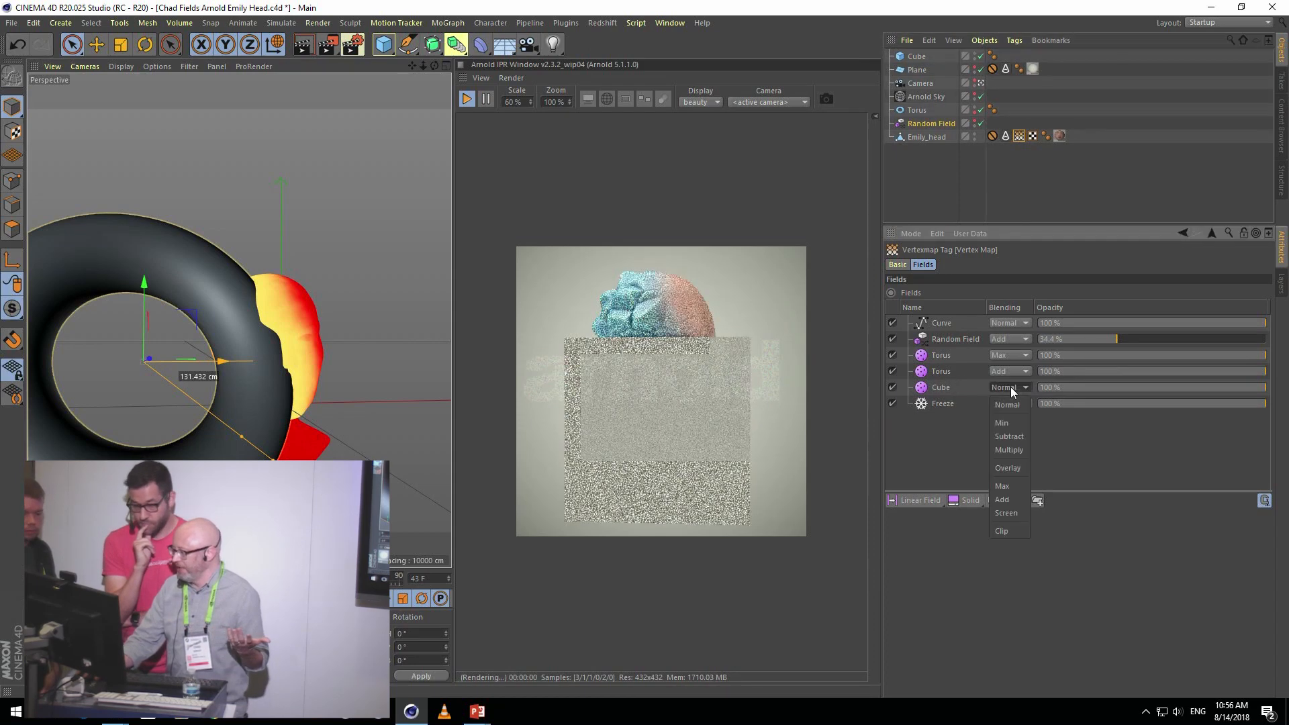
left_click(1006, 500)
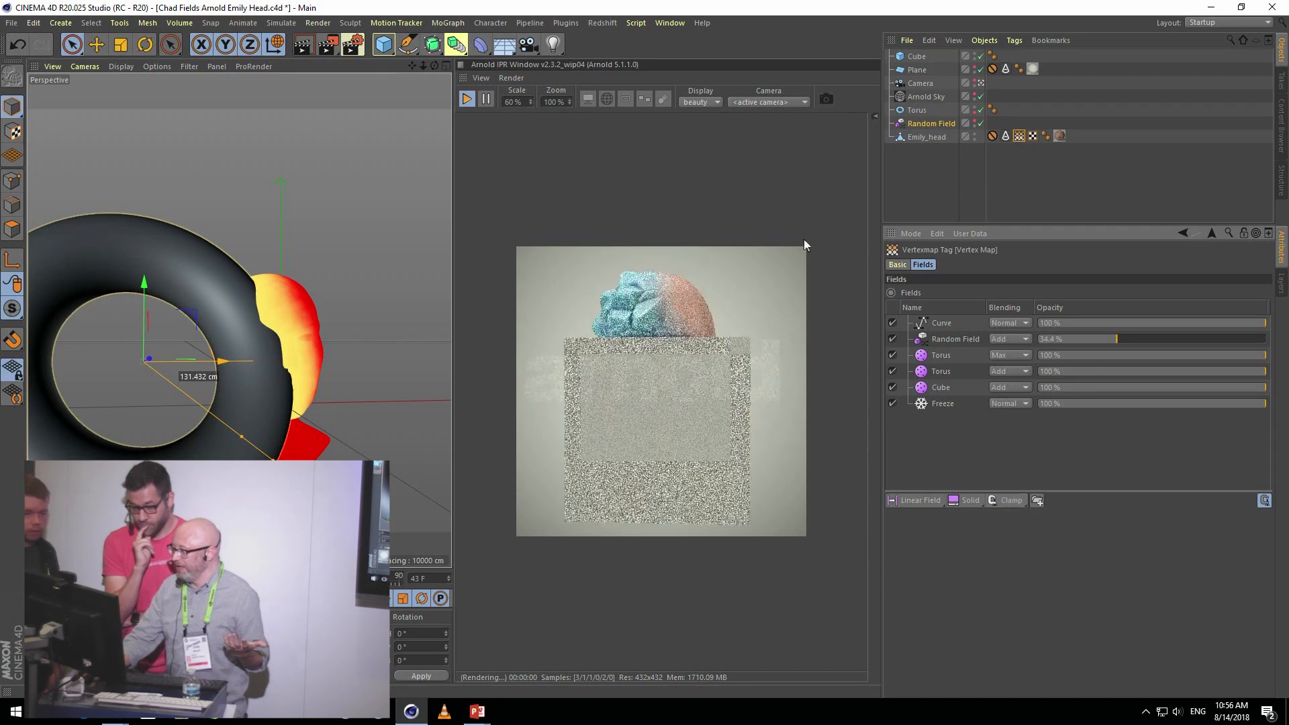
- Select the Cube and toggle its visibility for the render
left_click(975, 58)
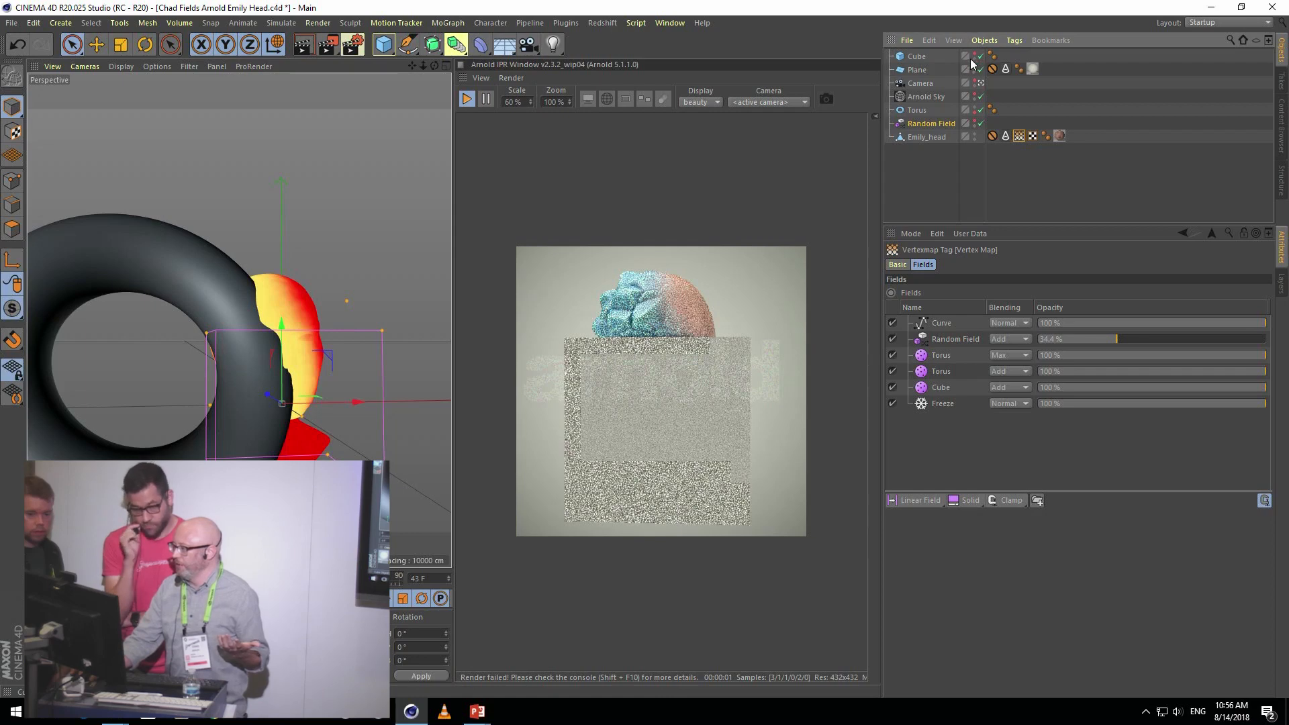
left_click(922, 58)
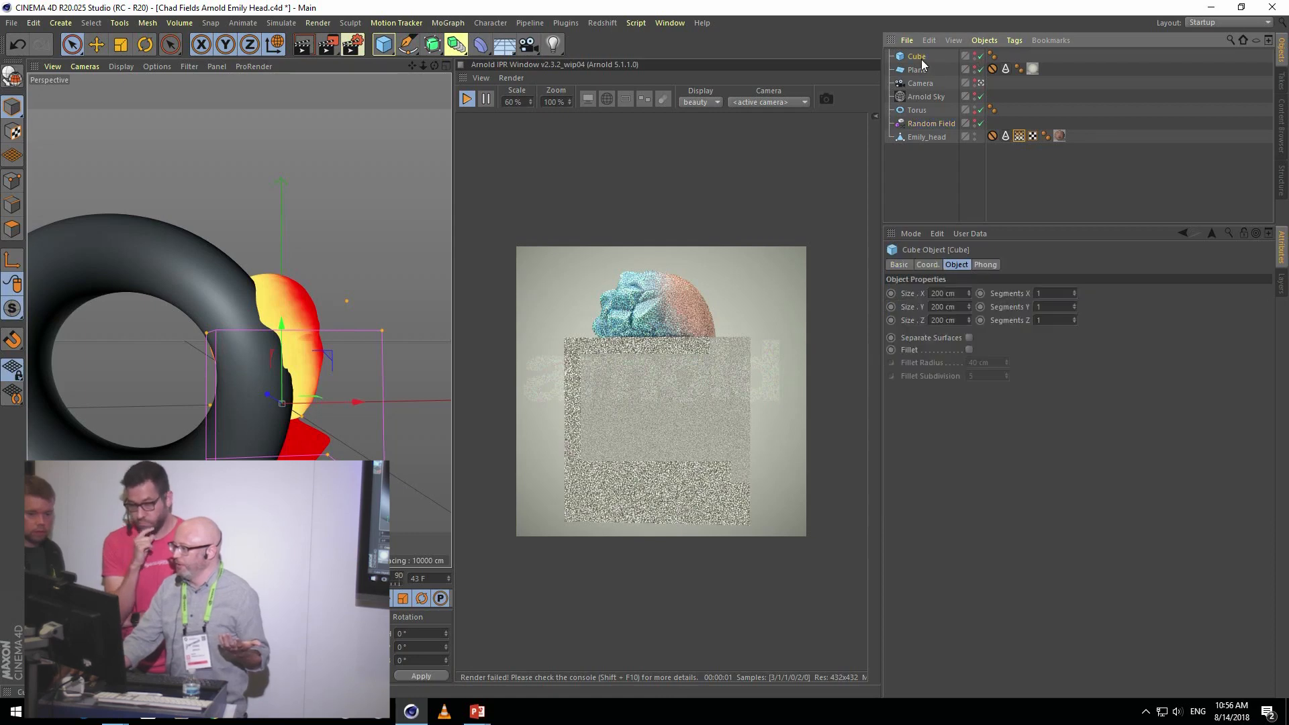
left_click(975, 60)
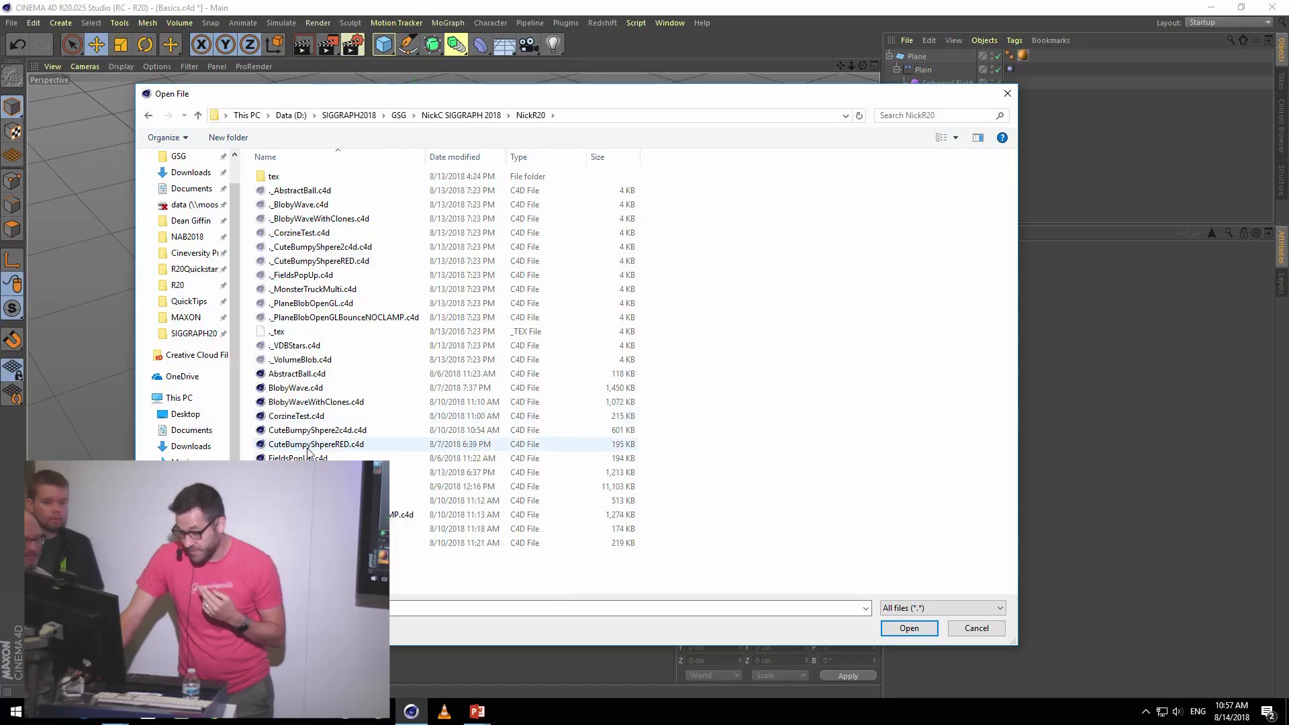
- Open the FunBumpy3.c4d project, show the Displacer's falloff fields, and play the animation
double_click(510, 474)
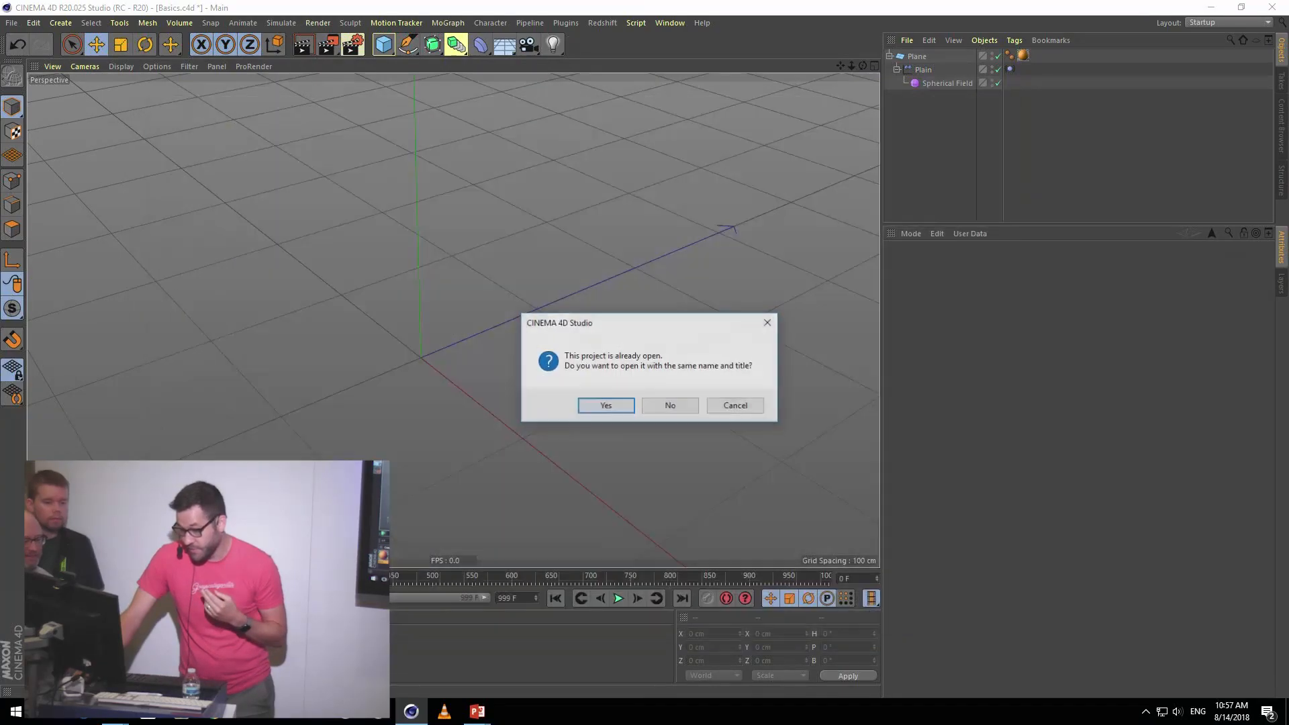
left_click(606, 406)
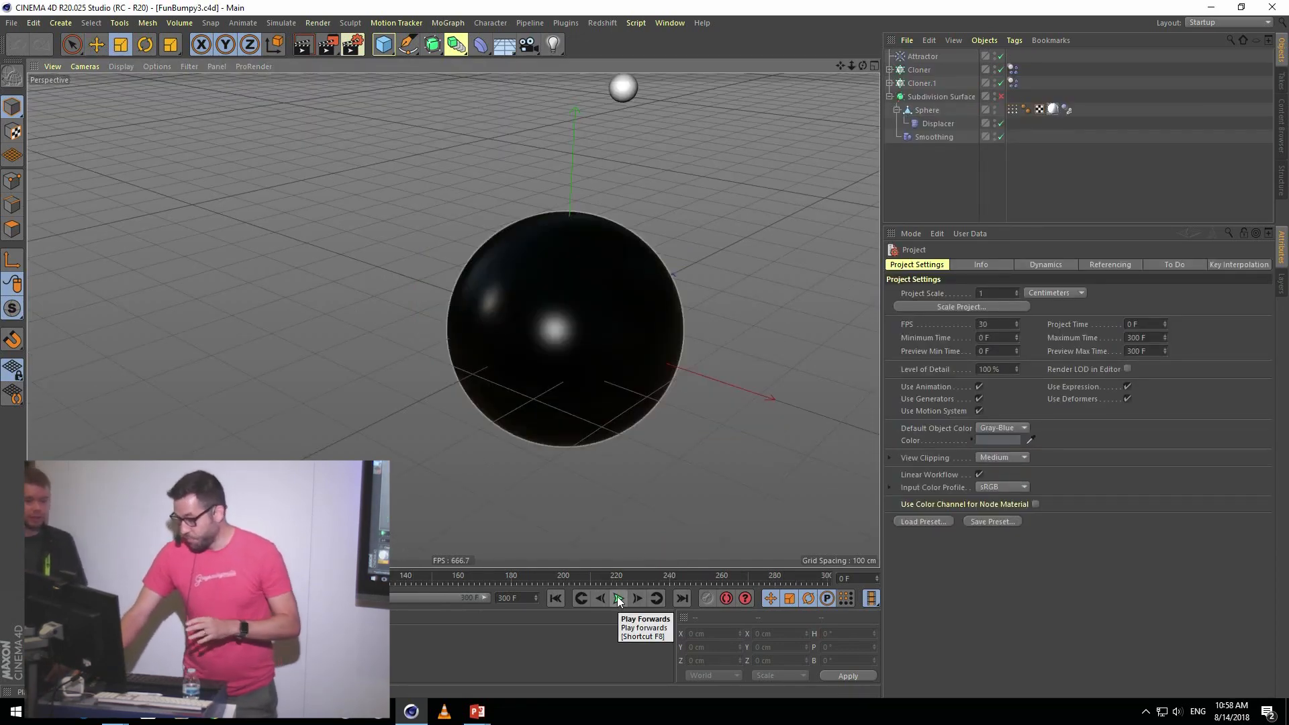
left_click(930, 123)
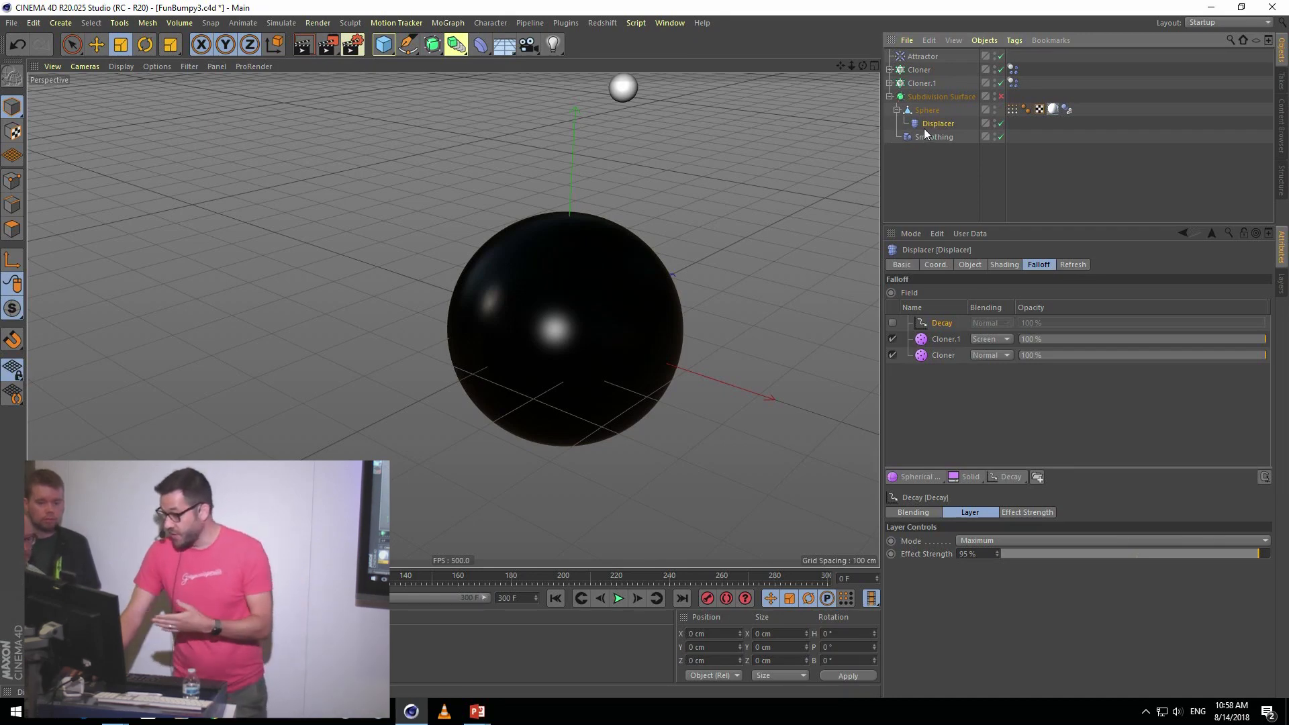
left_click(618, 600)
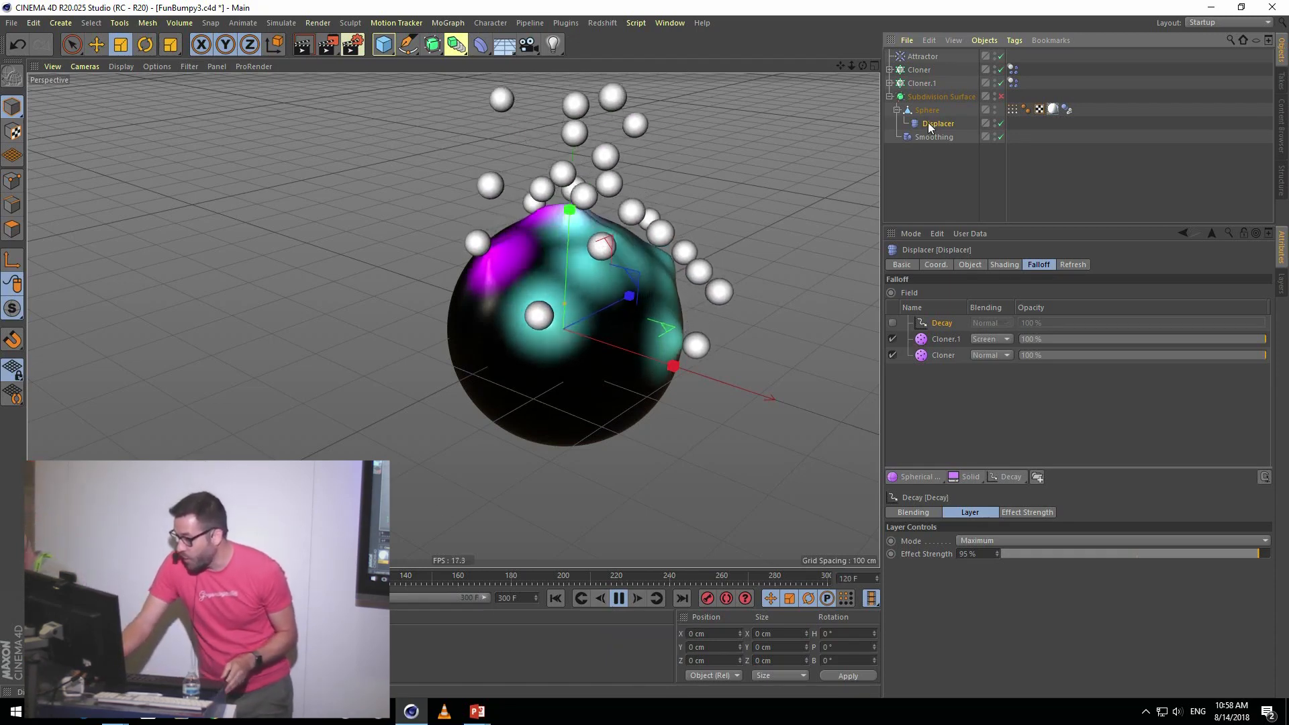
- Raise the Displacer's Height to 60 cm and further to 265 cm during playback, and stop the animation
left_click(969, 264)
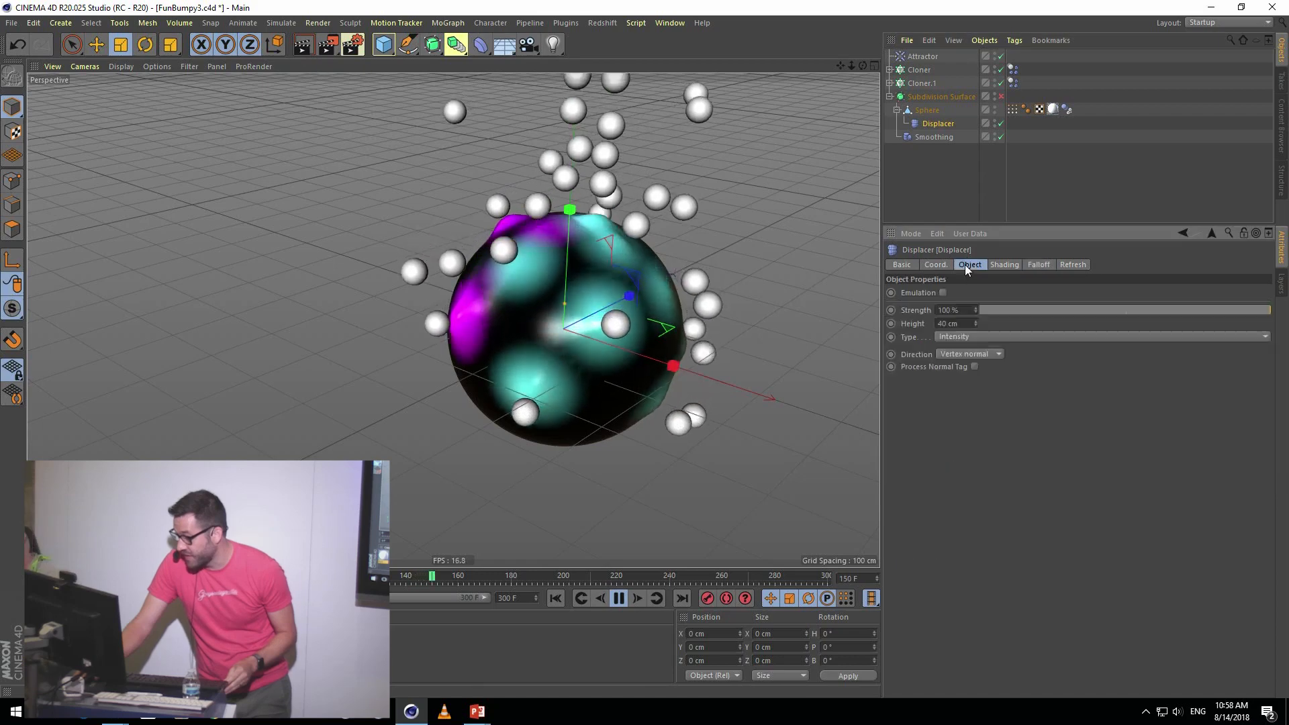
left_click(939, 324)
type("60")
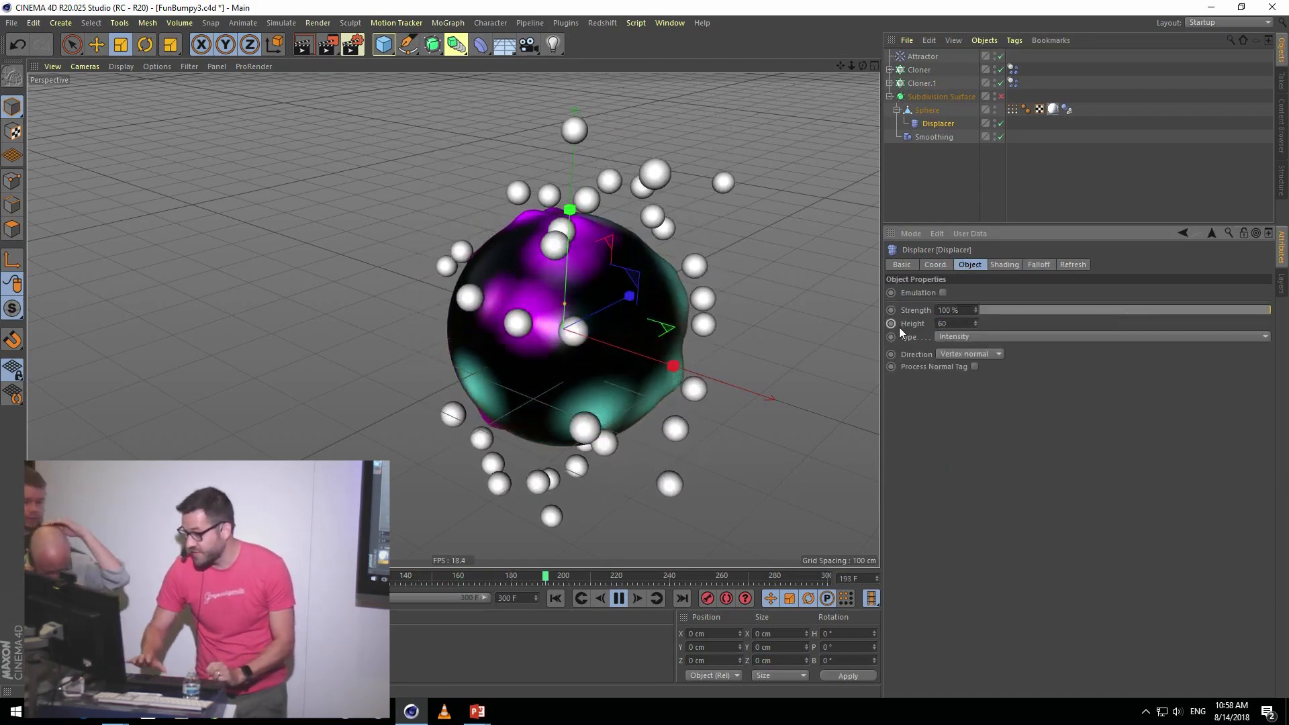
key("Return")
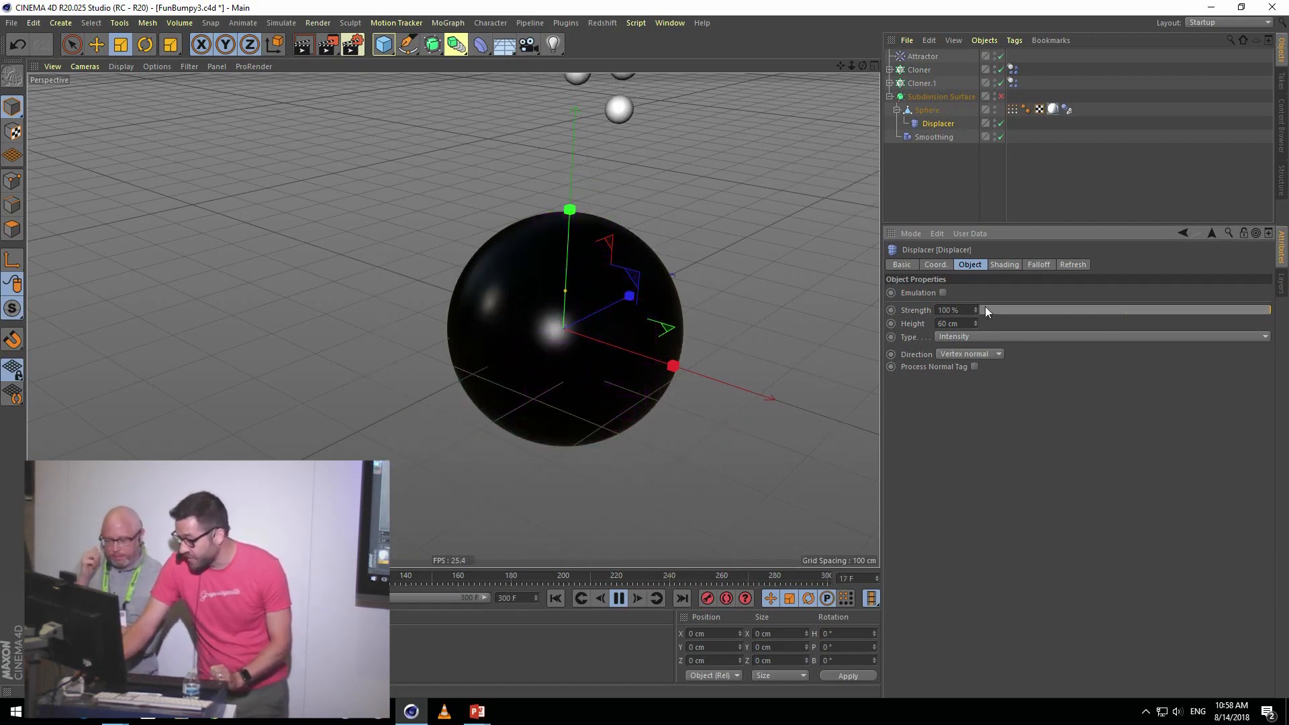
left_click_drag(976, 324, 976, 189)
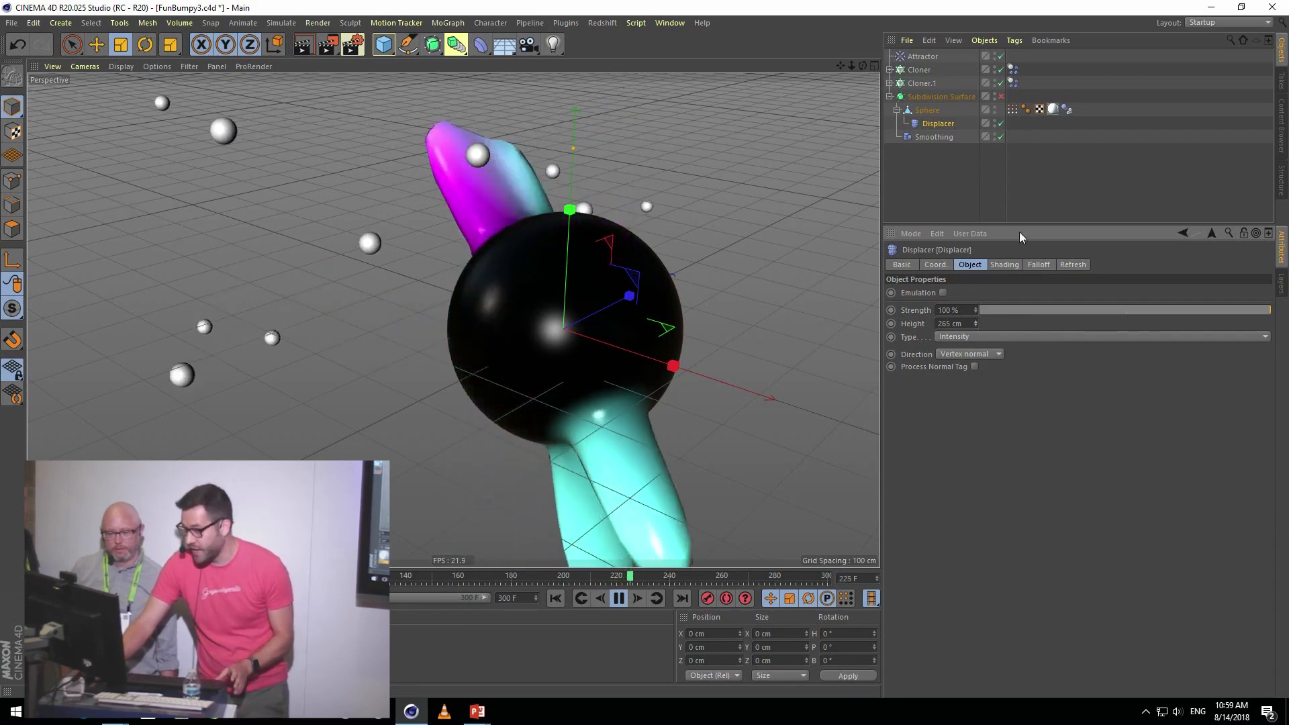
left_click(612, 598)
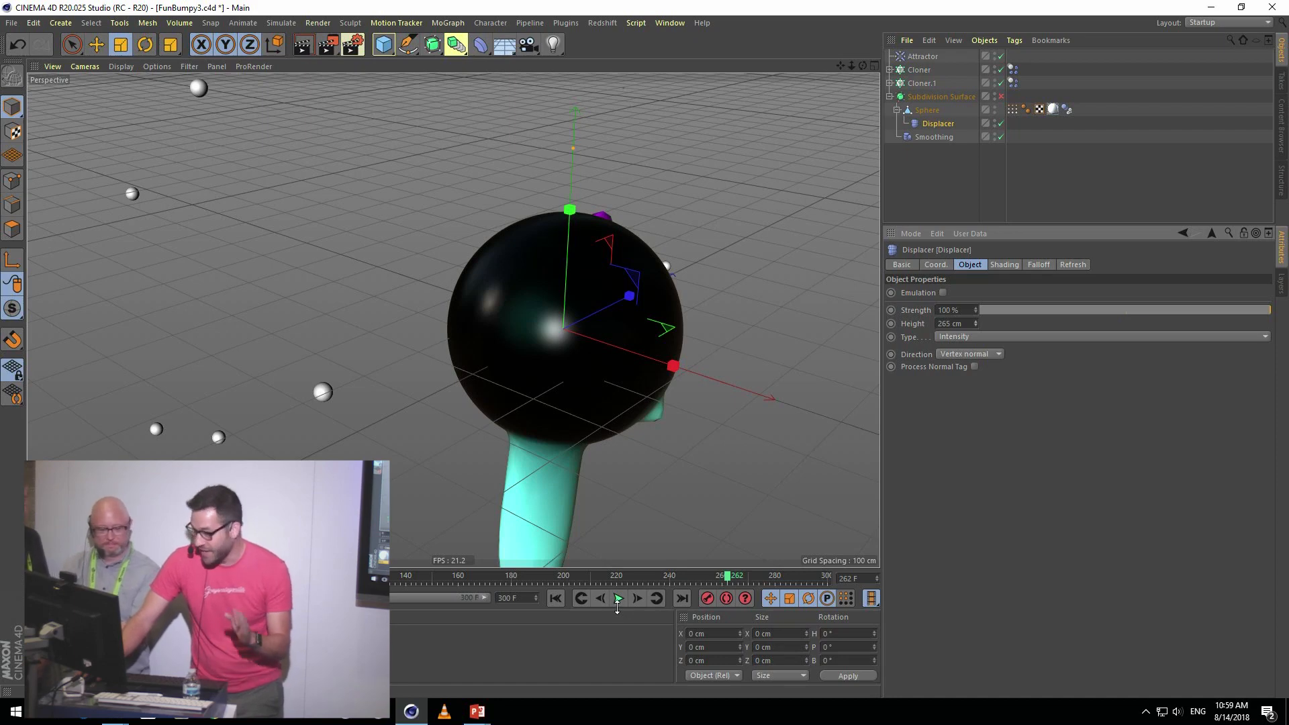
- Play the animation from the start and show the Expert dynamics settings of the project
left_click(556, 601)
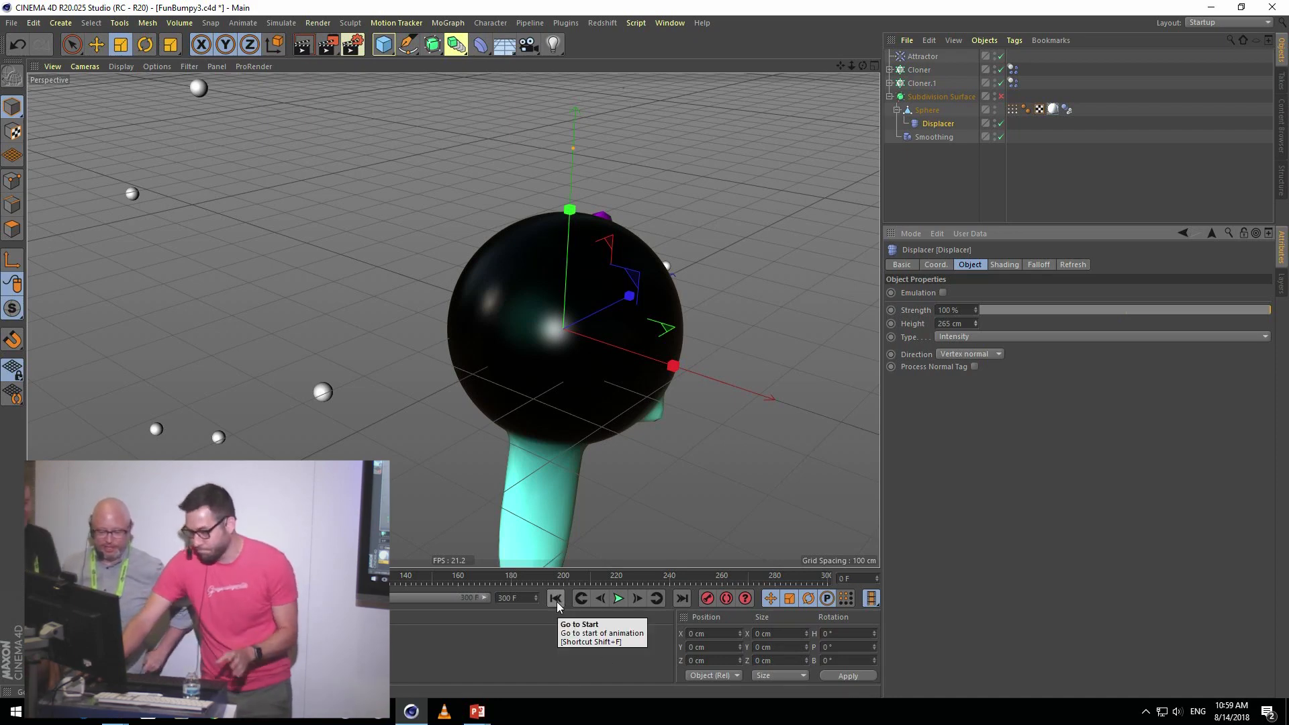
left_click(620, 597)
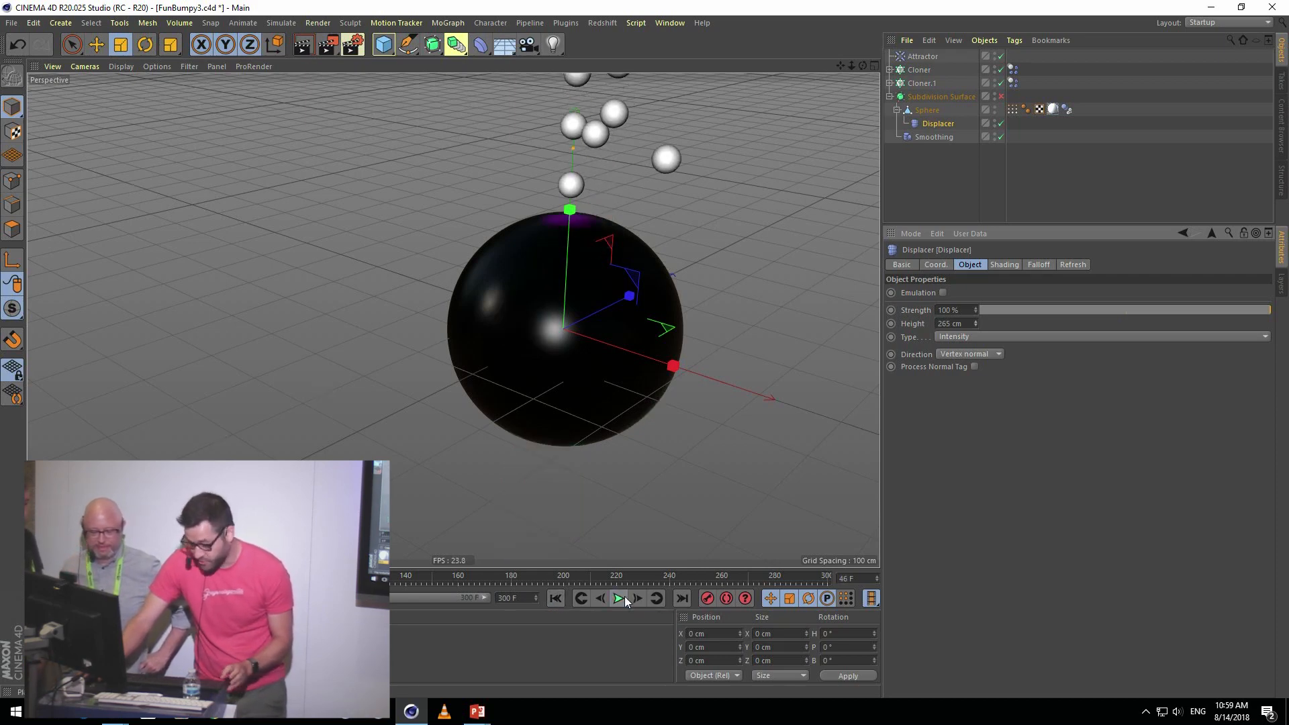
key("ctrl+d")
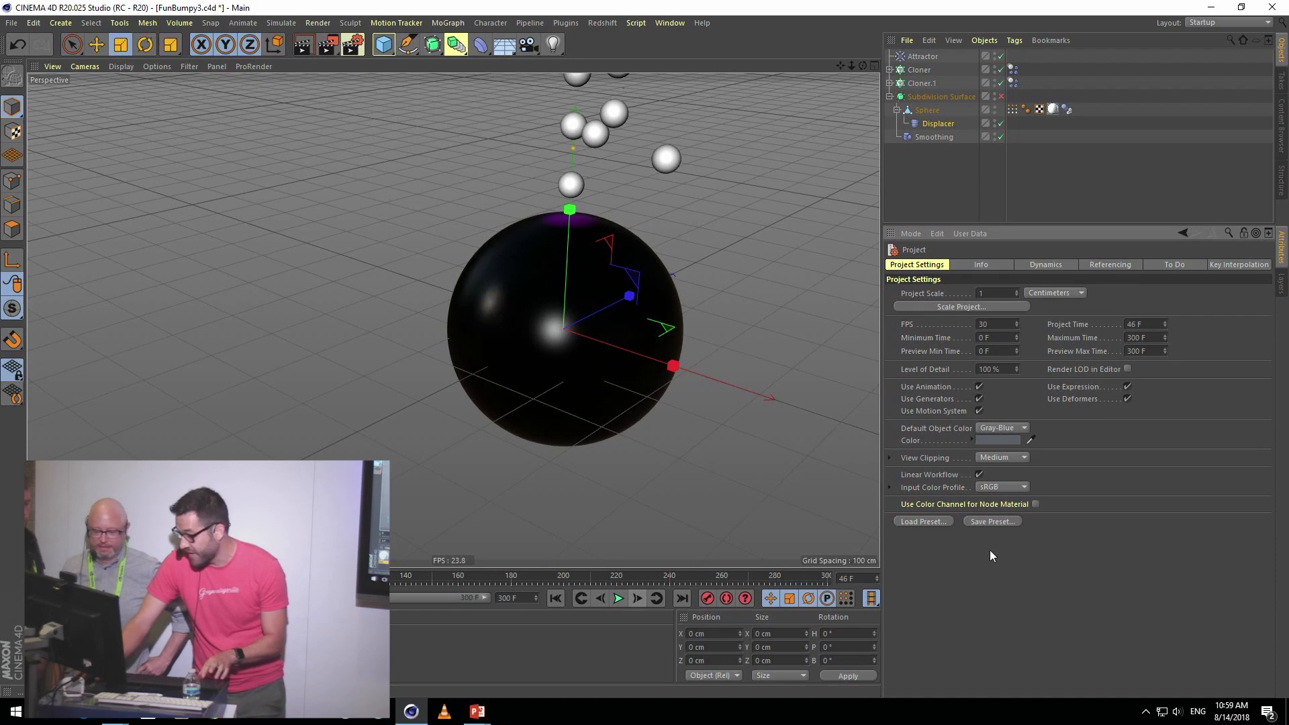
left_click(1044, 266)
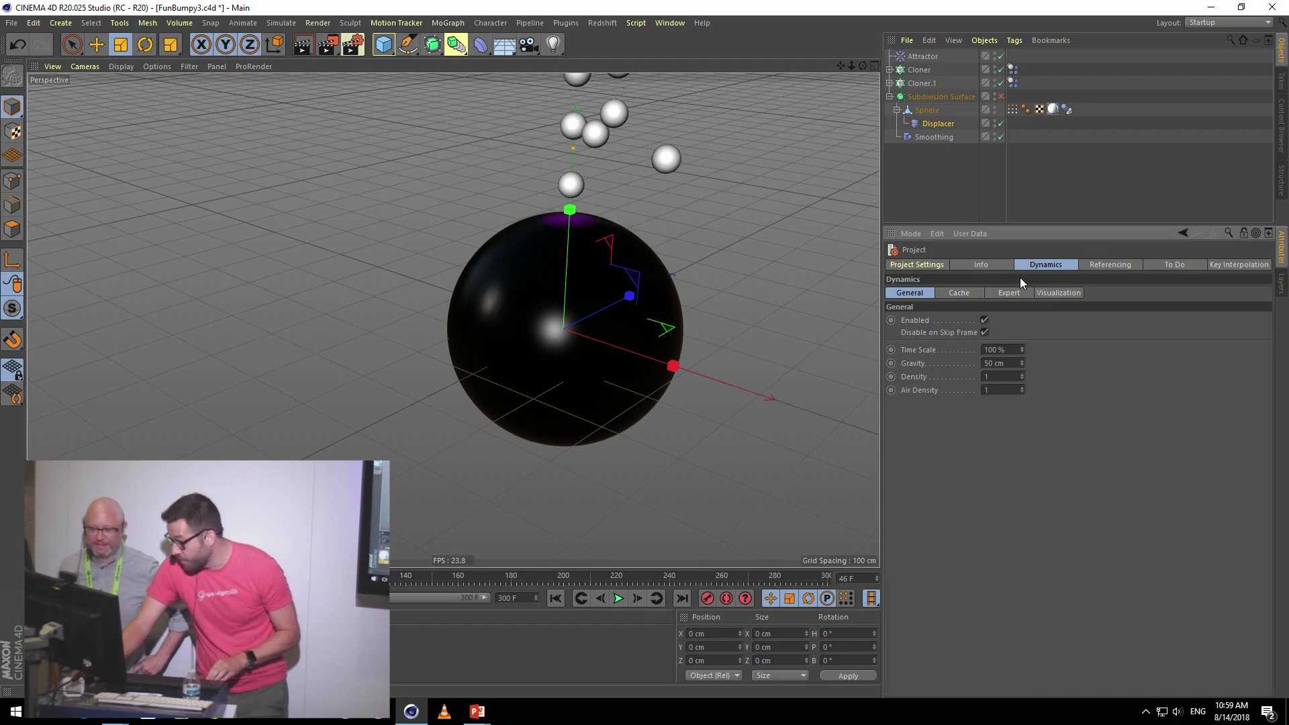
left_click(1007, 294)
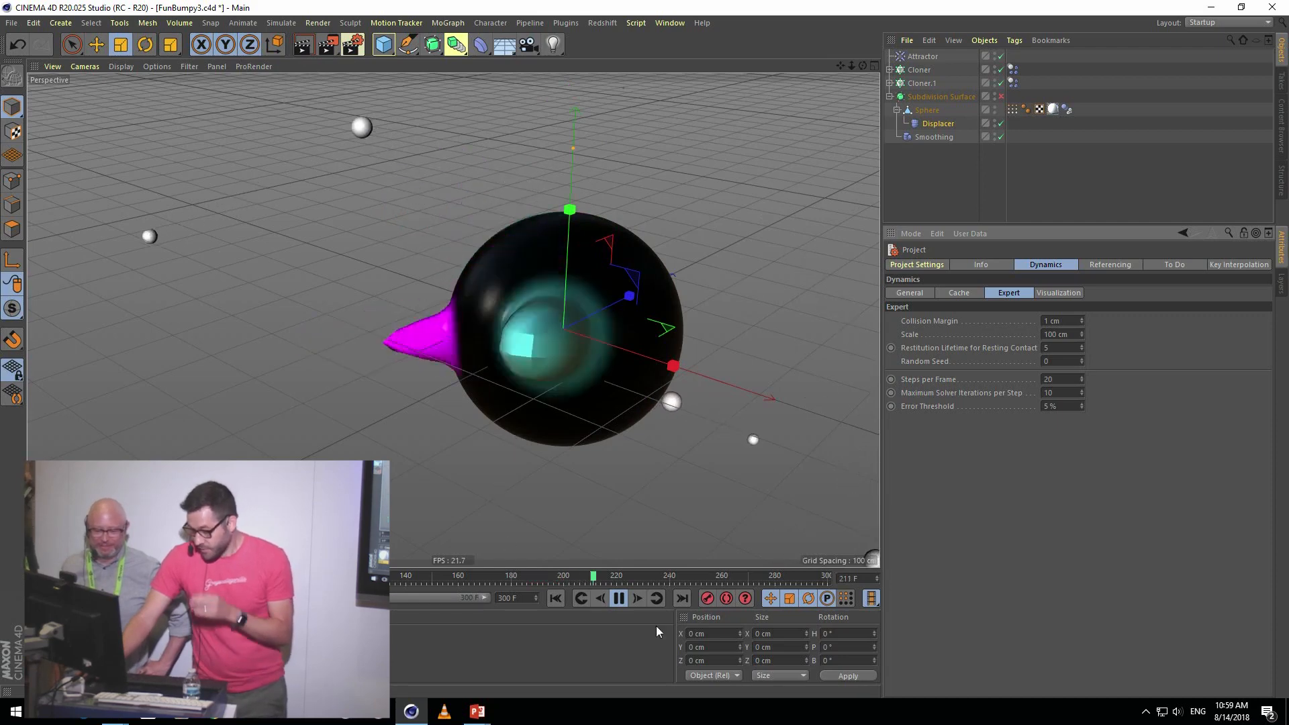
- Replay the falling-balls animation from the first frame and pause it at frame 42
left_click(618, 598)
left_click(555, 597)
left_click(618, 599)
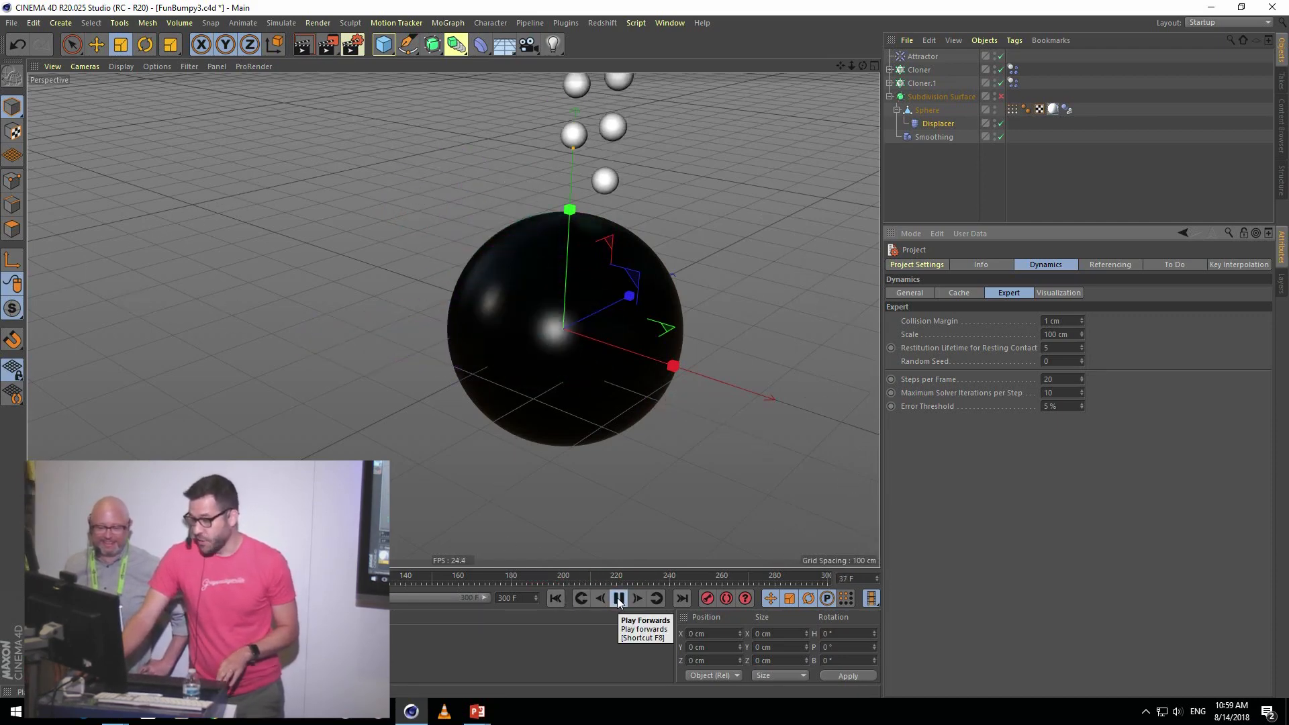
left_click(618, 599)
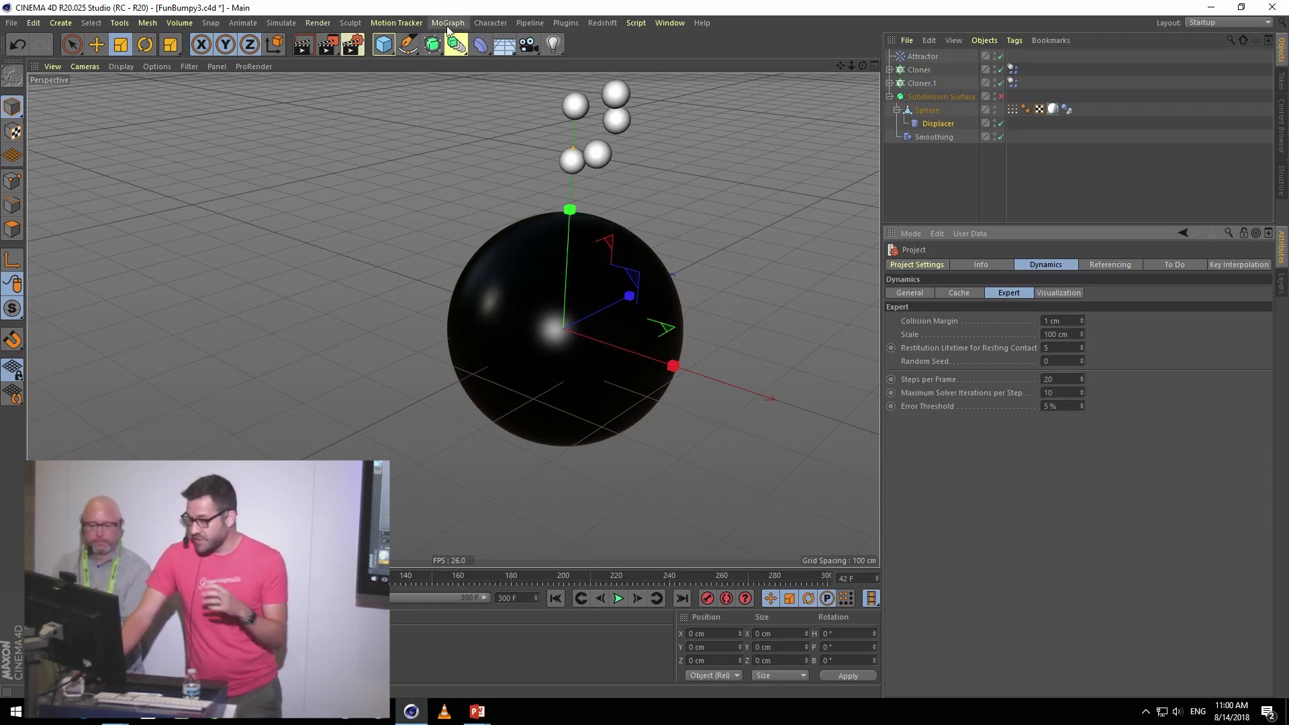
- Review the Displacer's shading and falloff field layers, and resume the animation
left_click(940, 123)
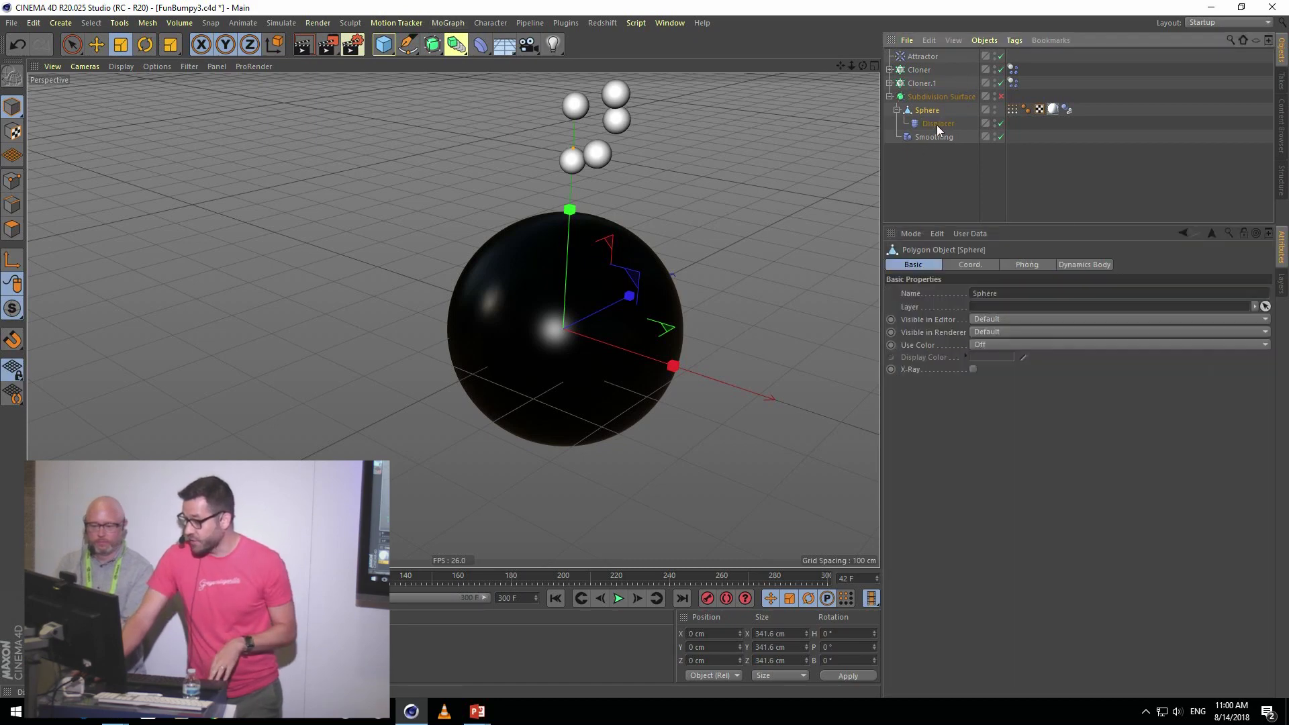
left_click(1008, 265)
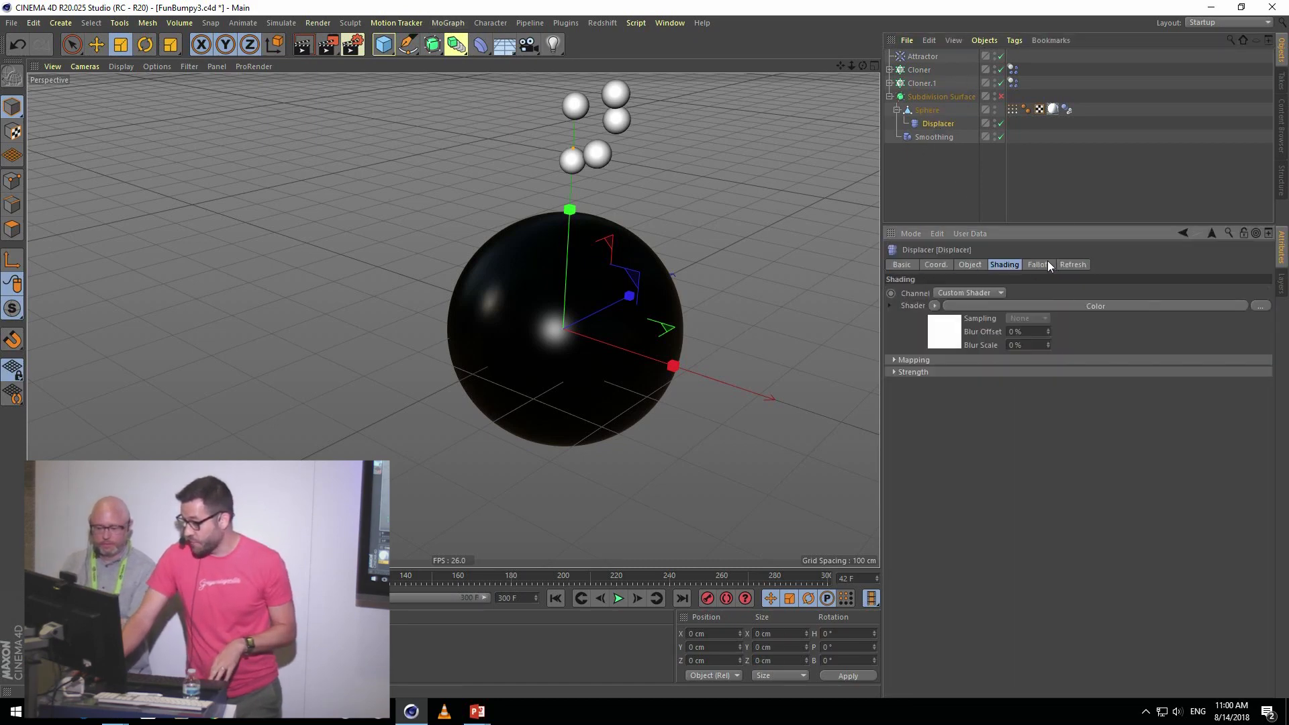
left_click(1043, 264)
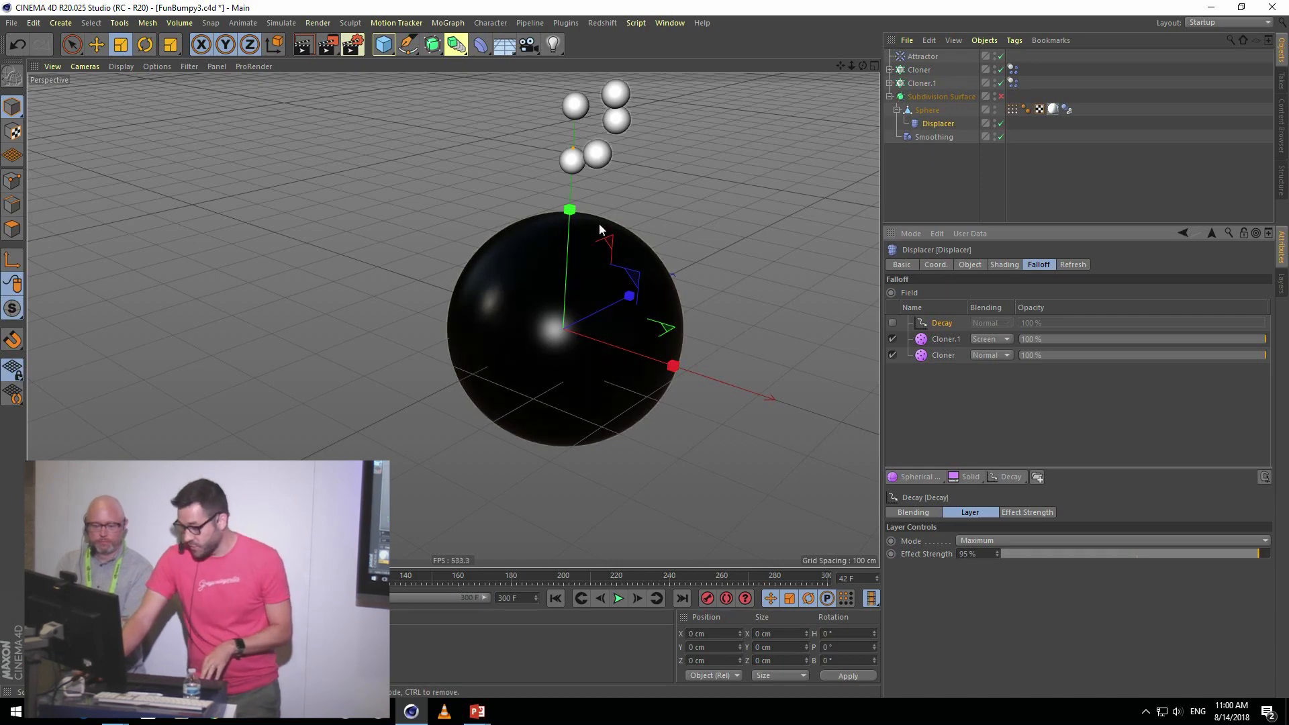
left_click(619, 599)
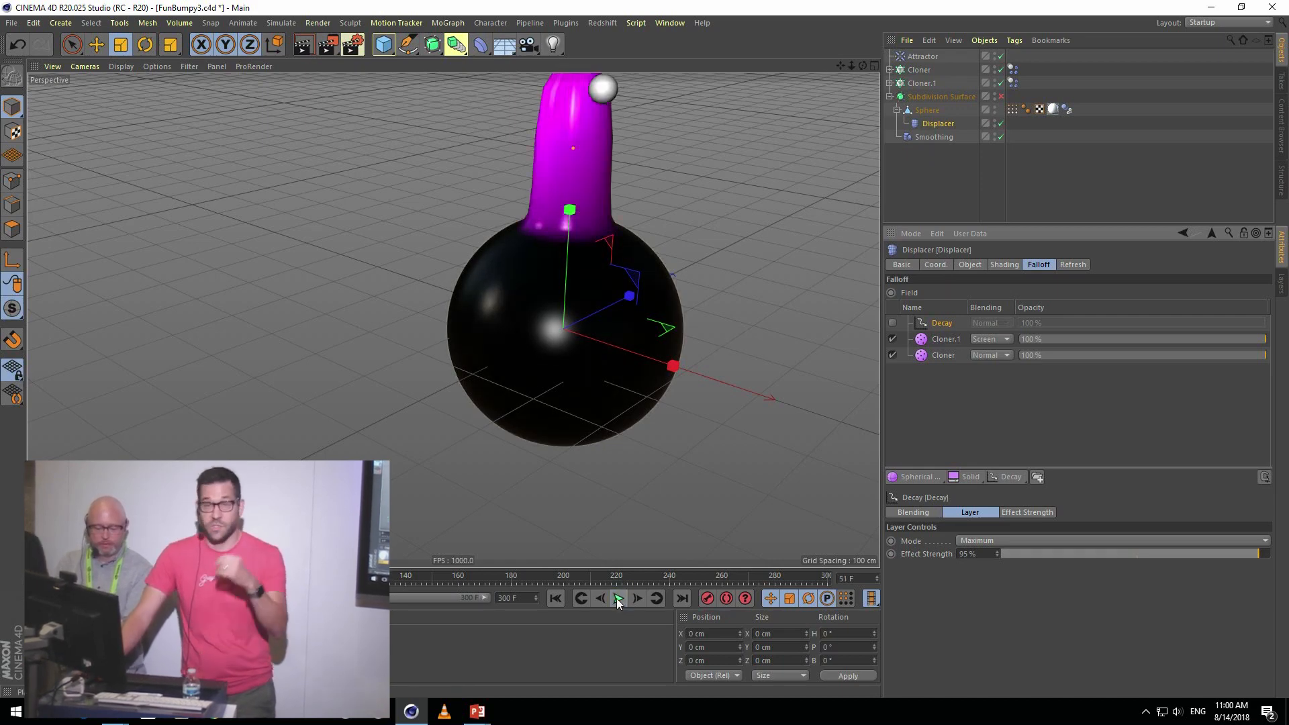
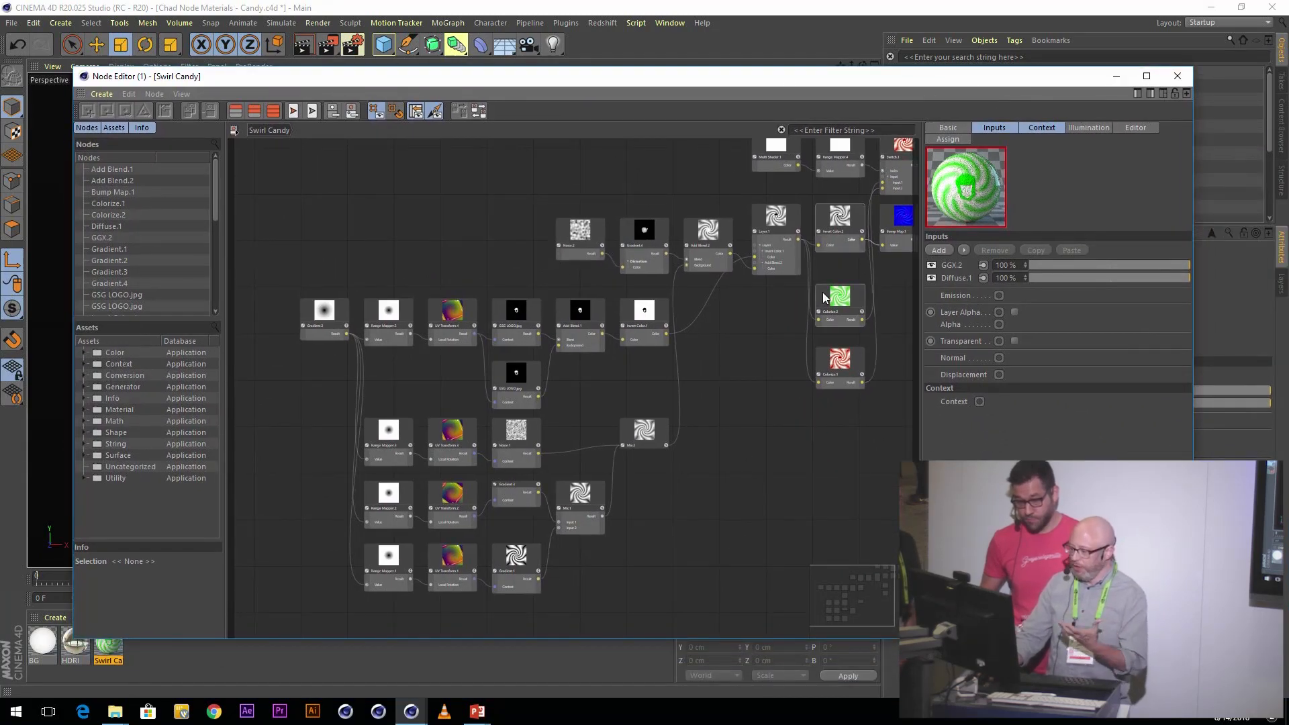
- Close the Swirl Candy node graph and create a new standard material
left_click(1178, 76)
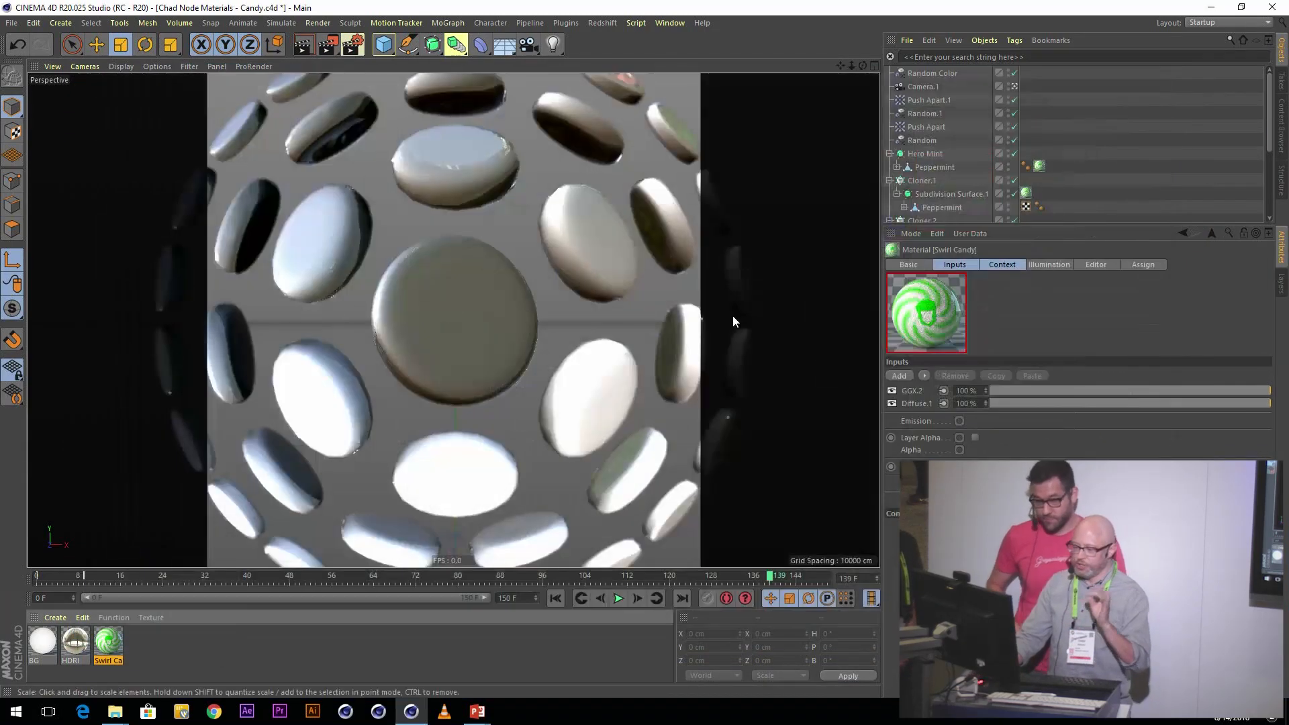
double_click(150, 650)
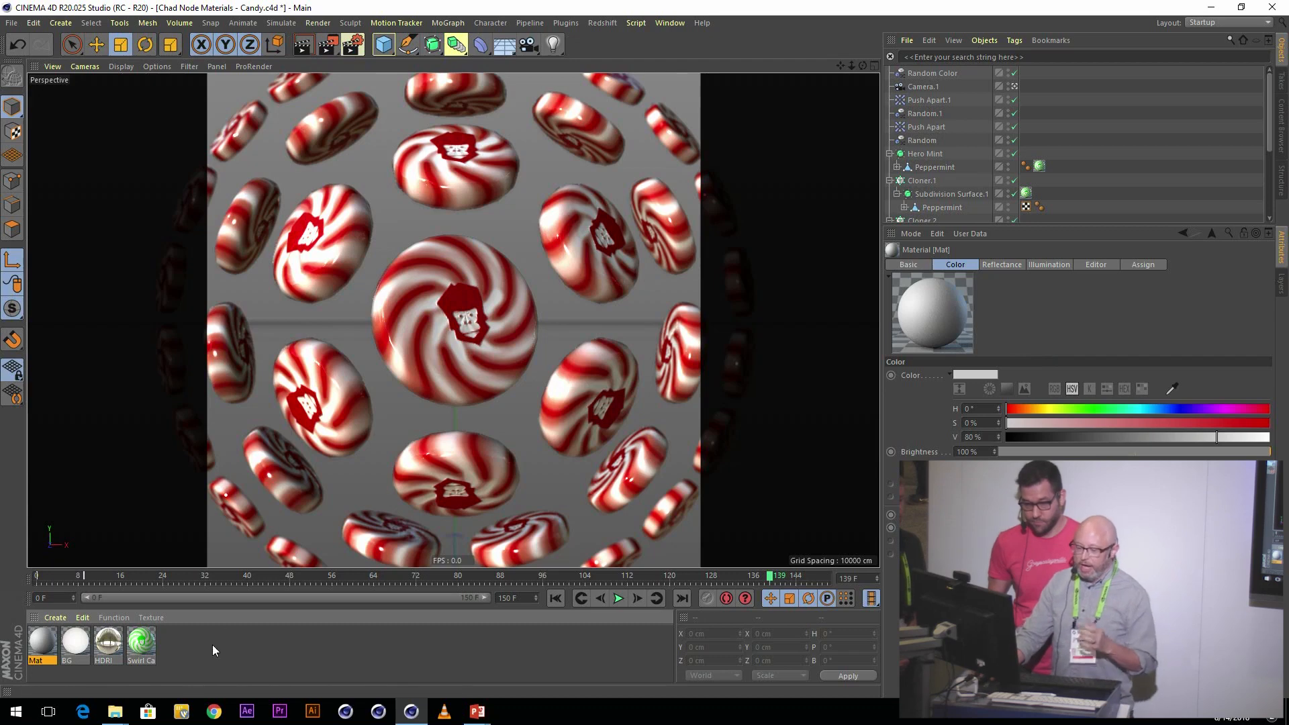
- Create a new Uber material, show its settings in the Material Editor, and open its Node Editor
left_click(57, 616)
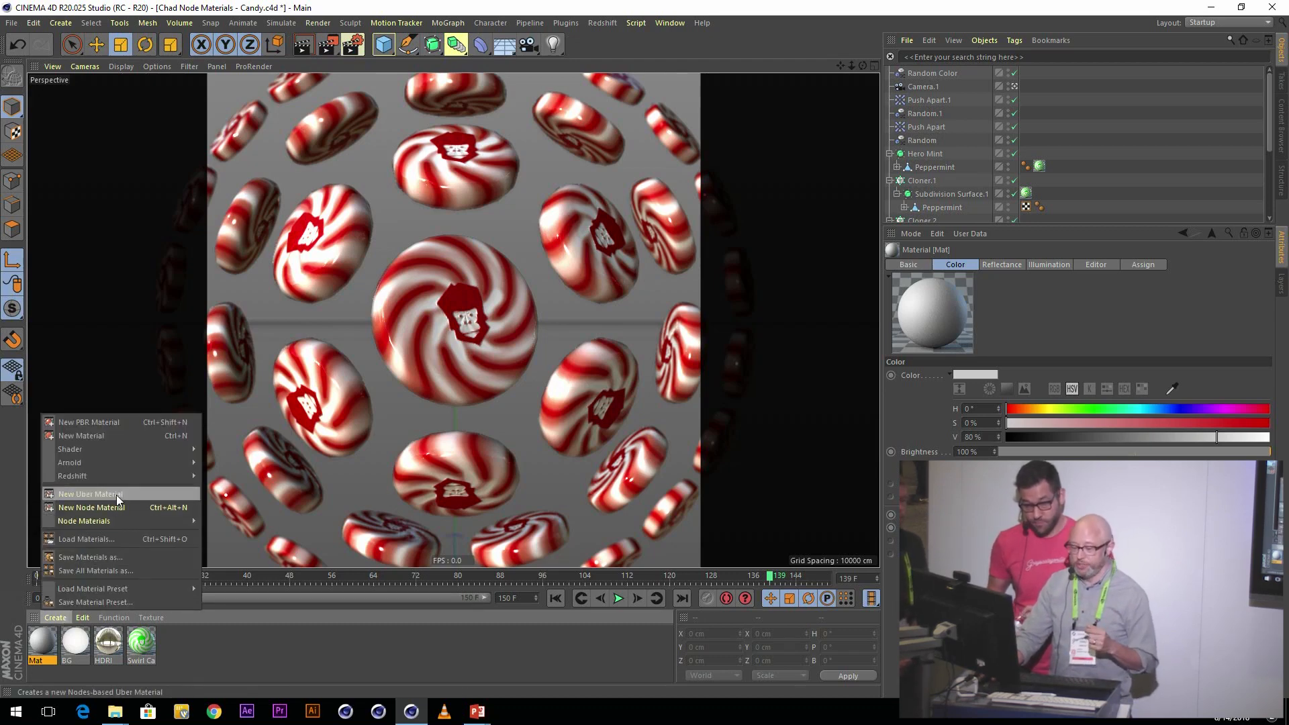
left_click(115, 495)
double_click(46, 642)
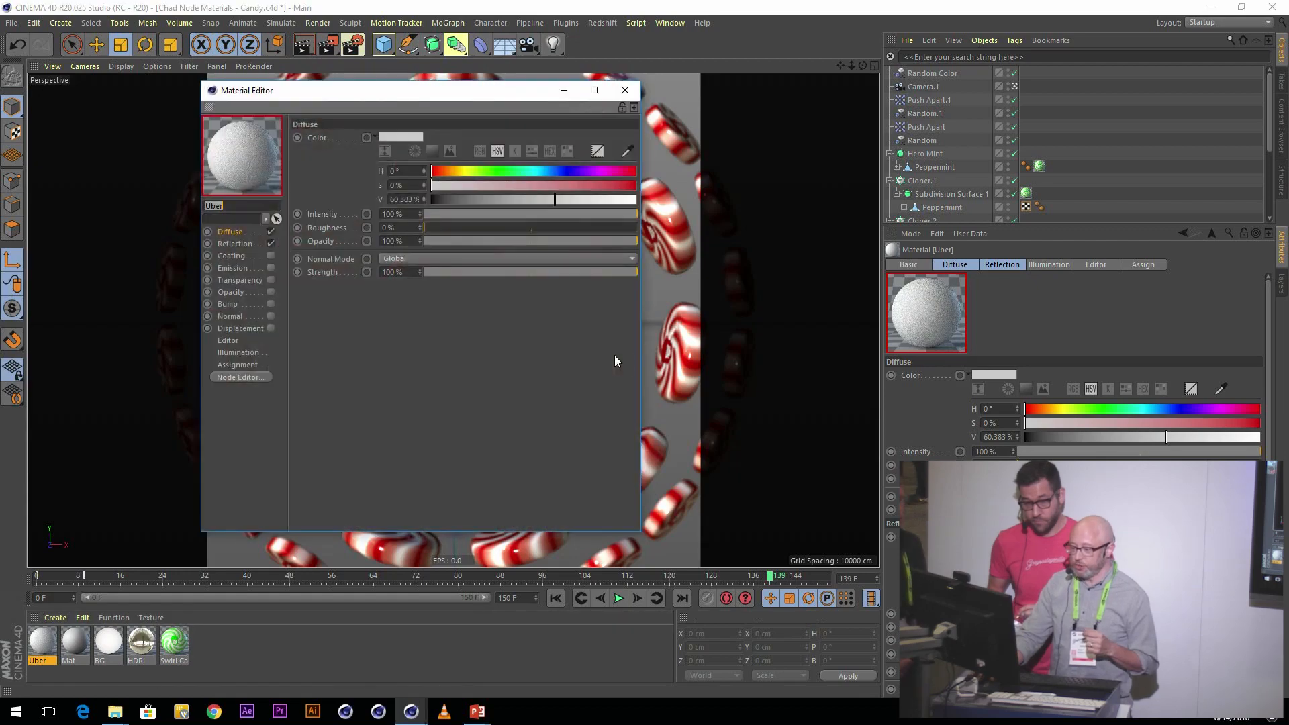
left_click(251, 378)
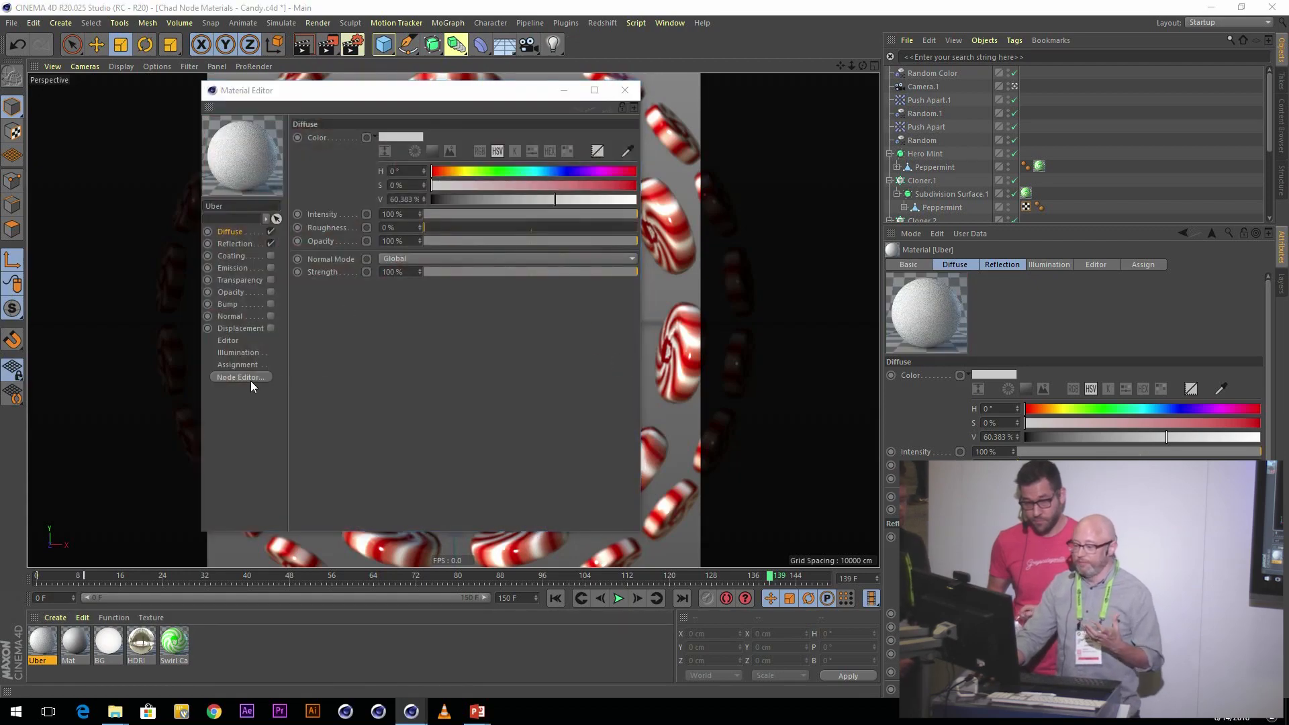
- Select the Uber Material node to show its channel settings, and close both the Node Editor and the Material Editor
left_click_drag(636, 141, 509, 75)
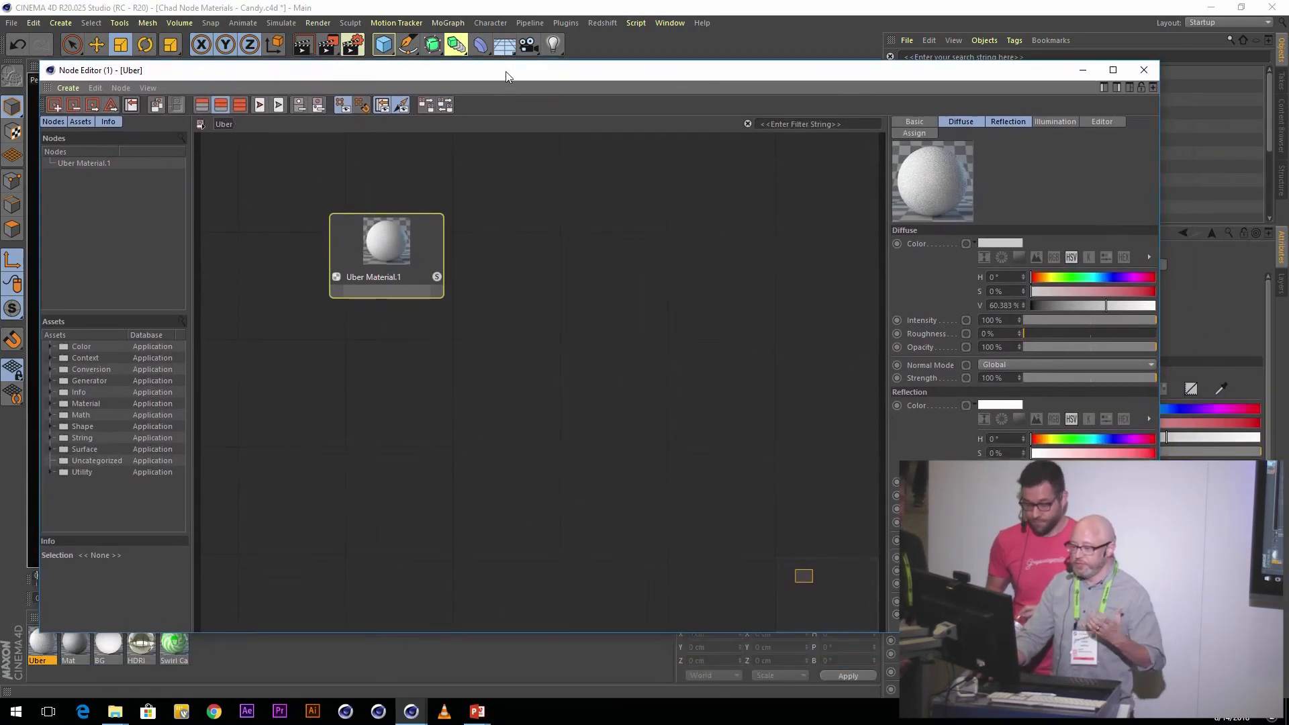
left_click_drag(488, 378, 280, 201)
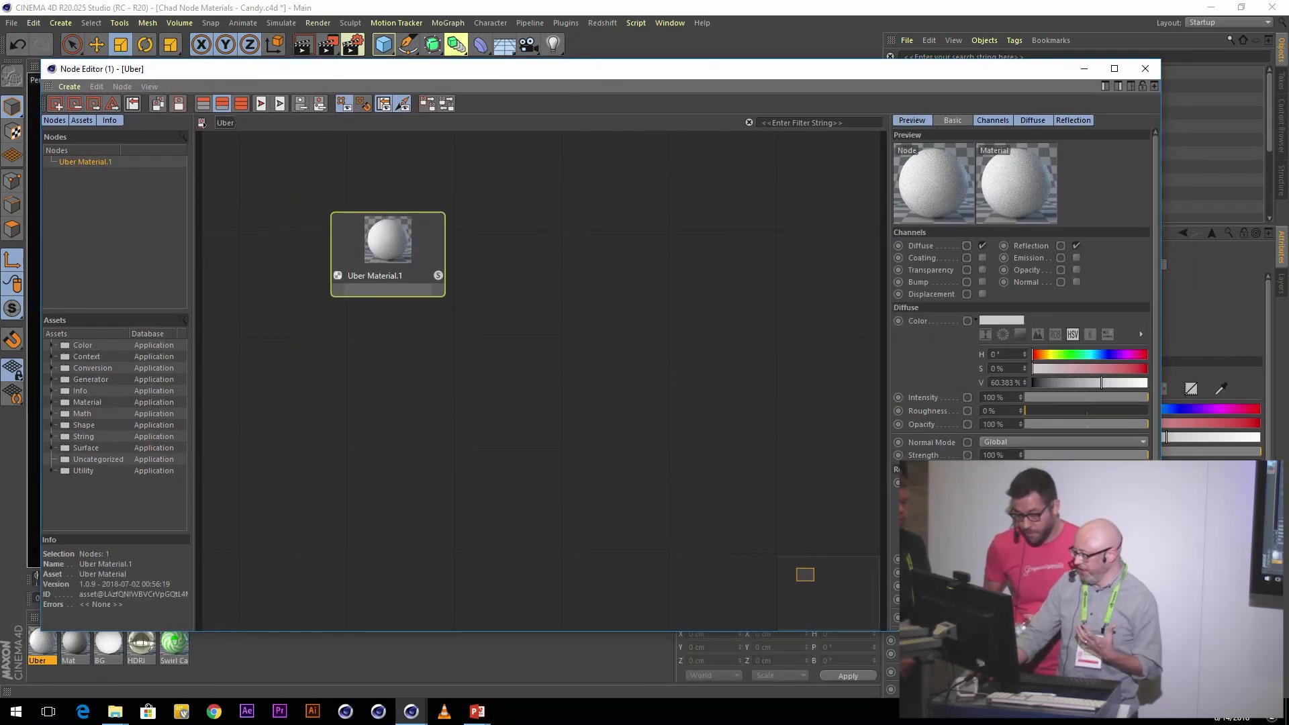
left_click(1156, 67)
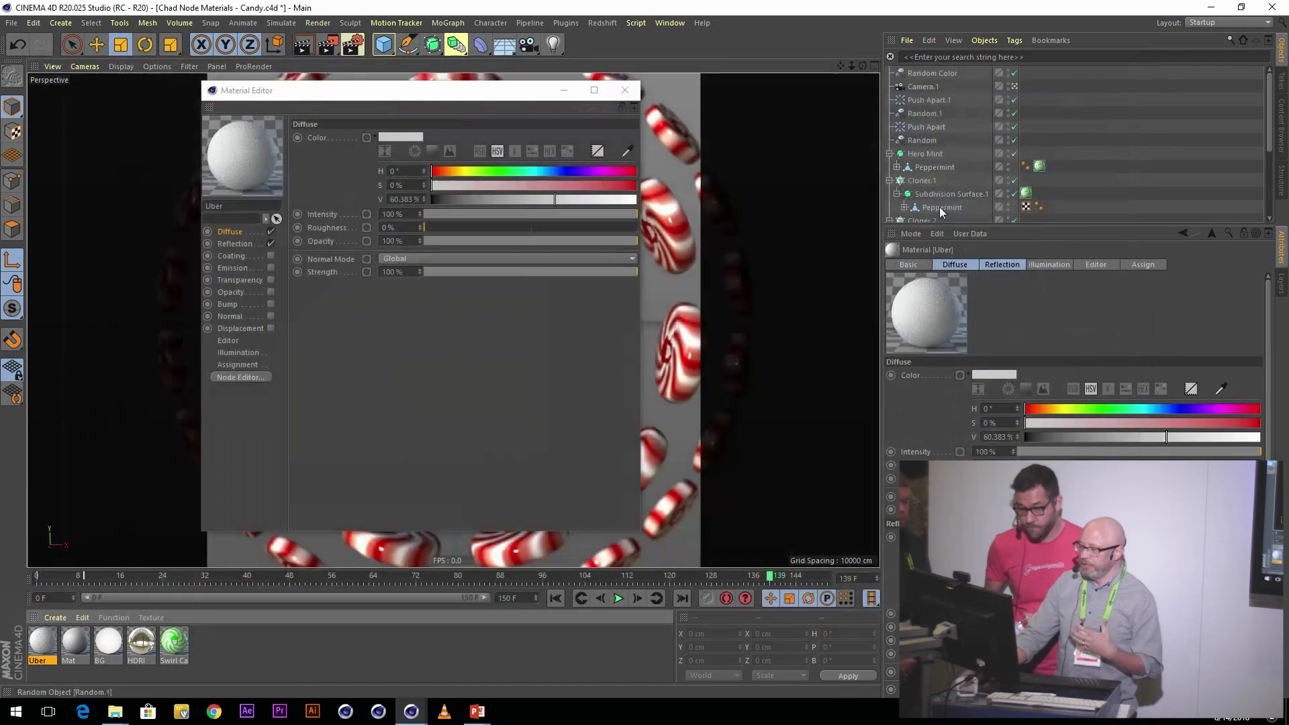
left_click(625, 90)
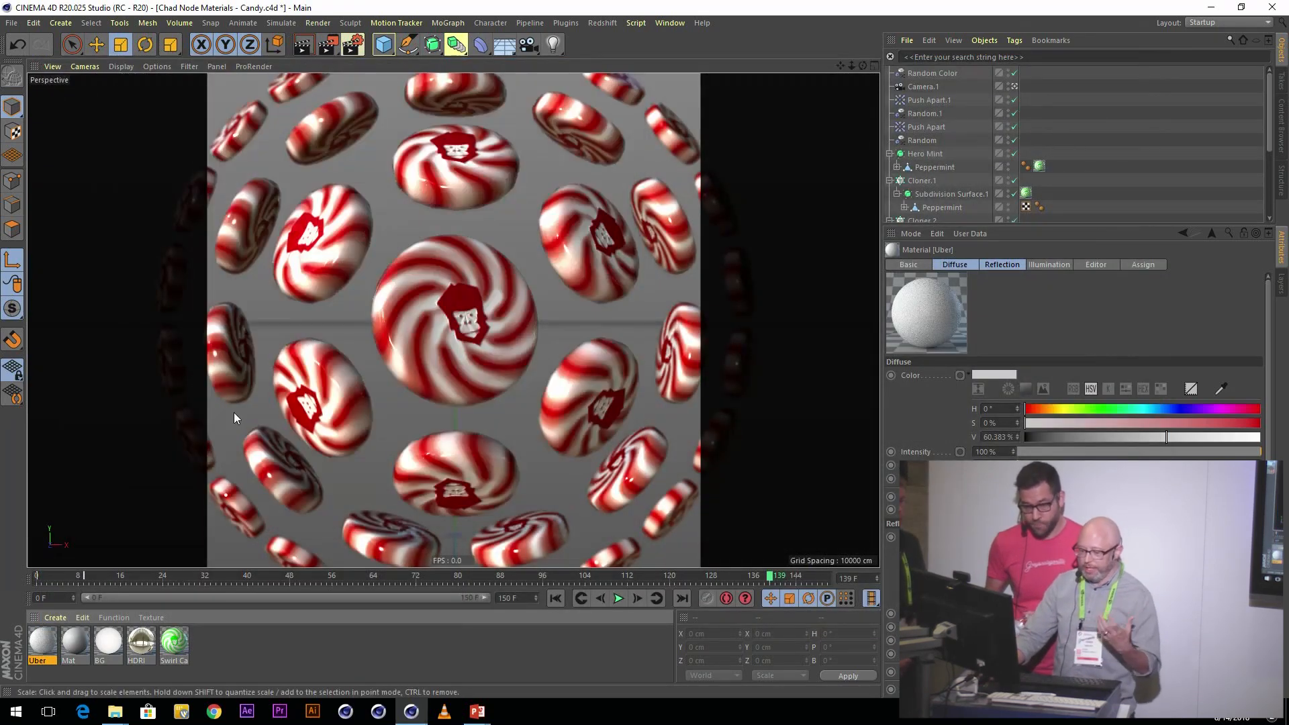
- Create a new node material and open its Node Editor, placing the window above the material list
left_click(56, 617)
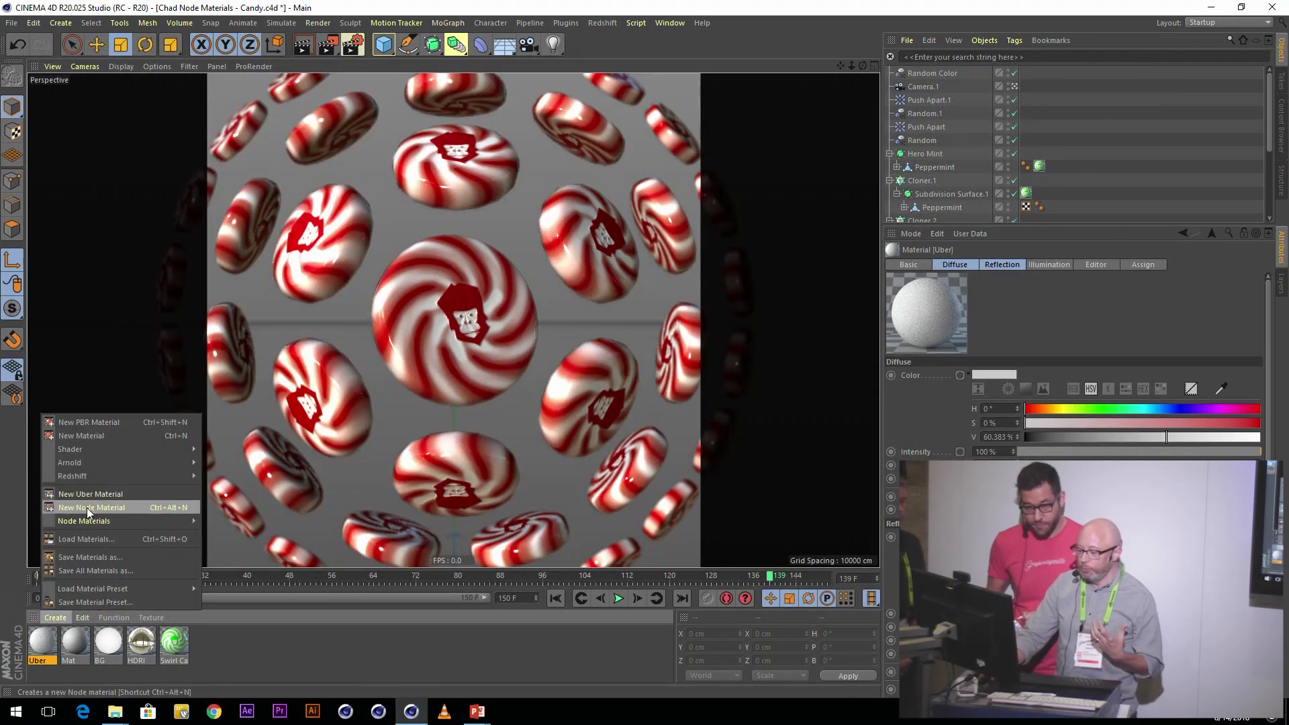
left_click(89, 508)
double_click(44, 639)
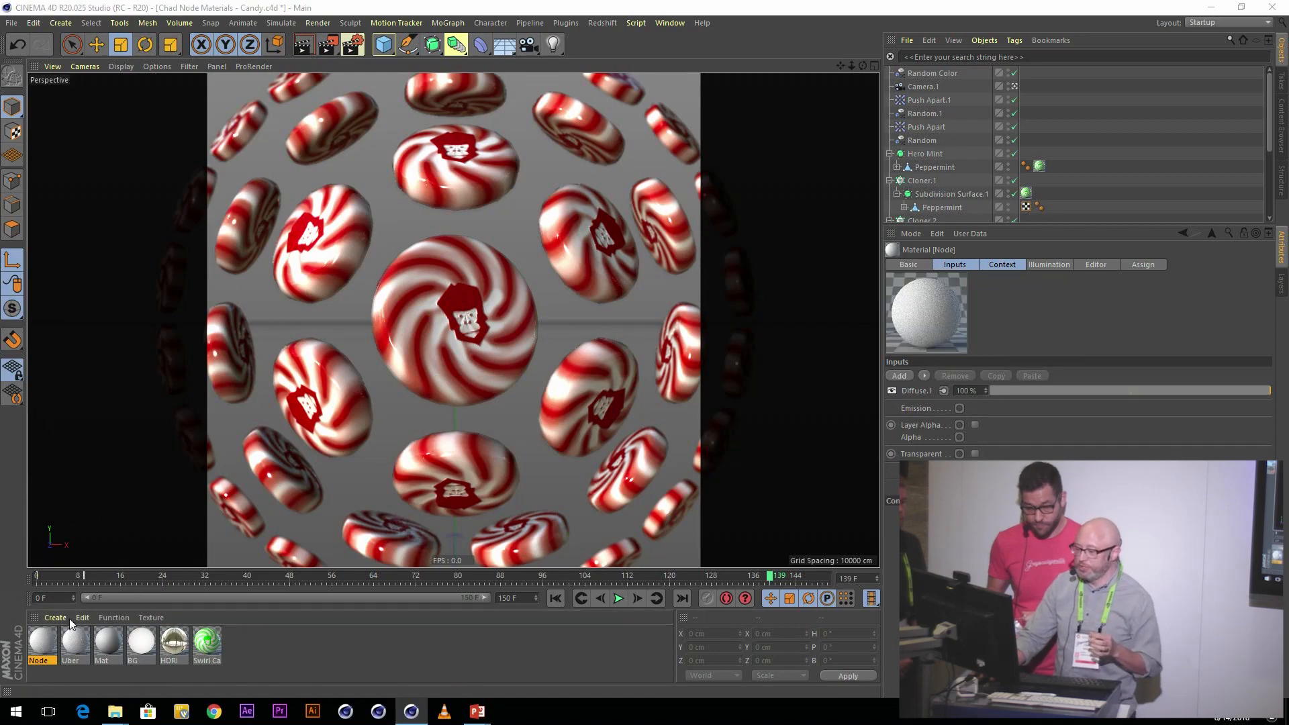
left_click_drag(674, 360, 715, 386)
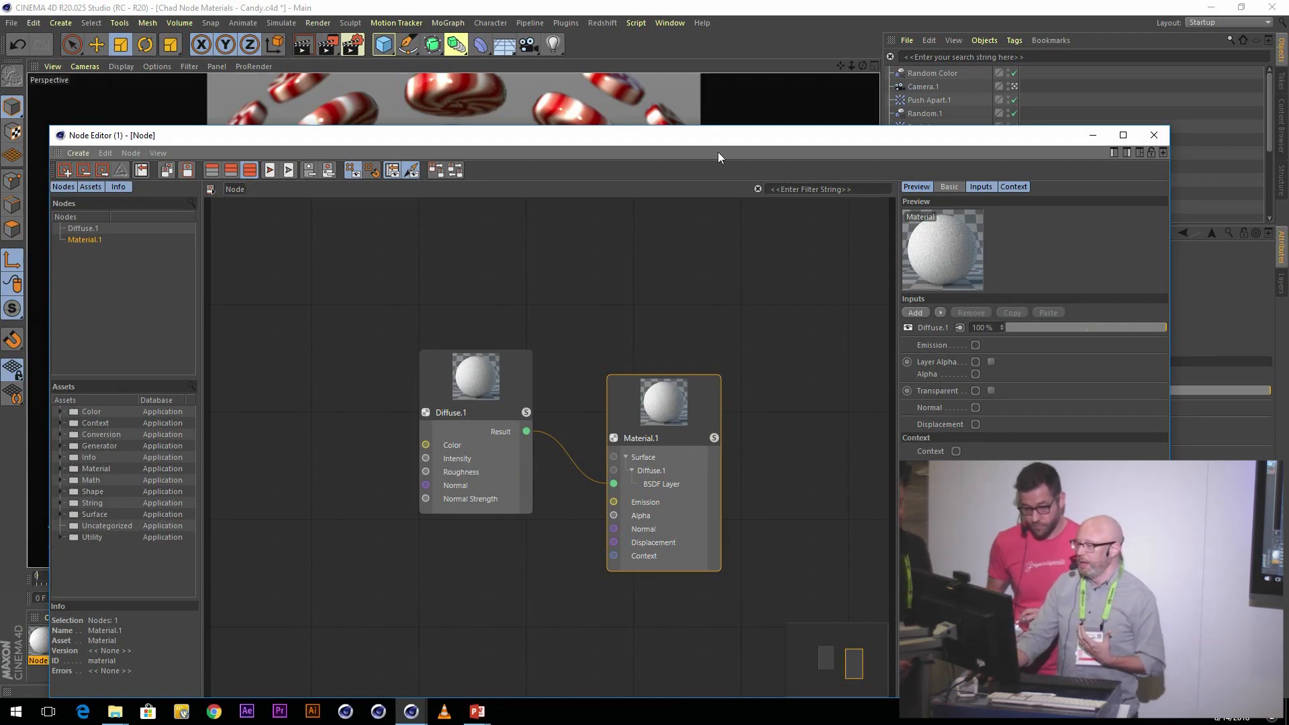
left_click_drag(960, 145, 975, 63)
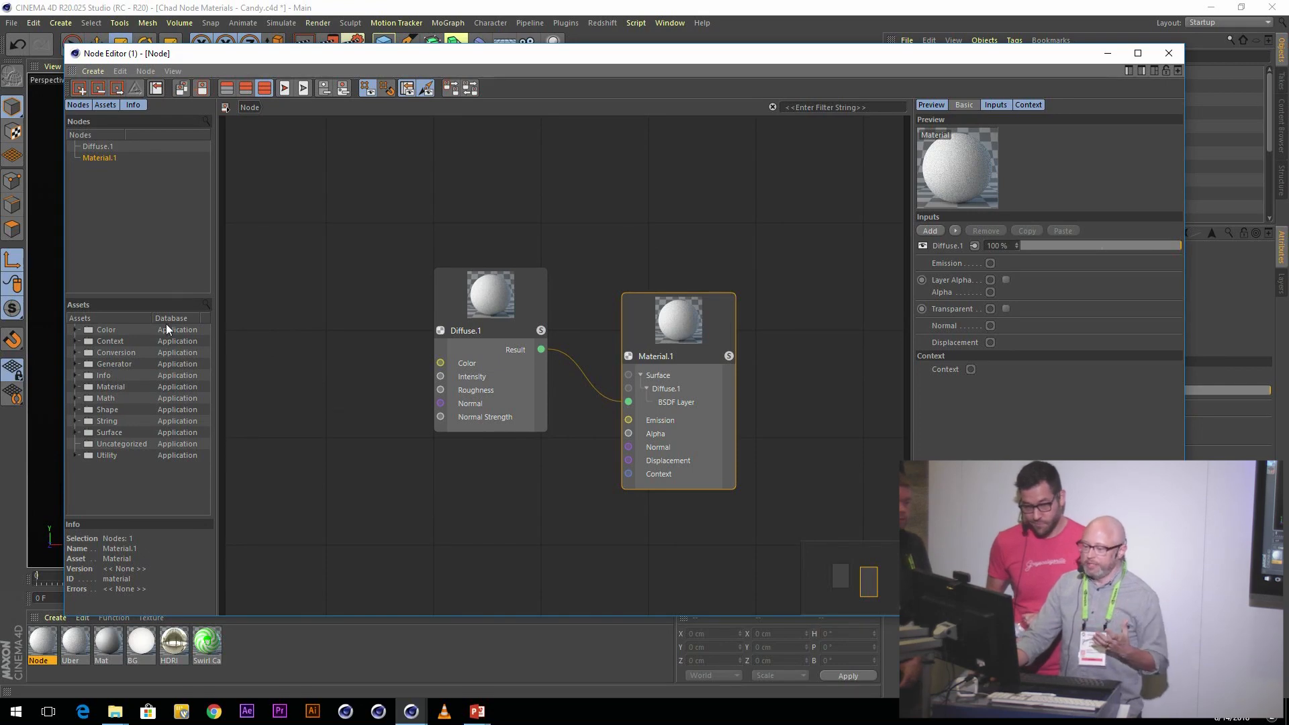
- Show the filter field of the node asset list, expand the Context category, and clear the node selection
left_click(169, 305)
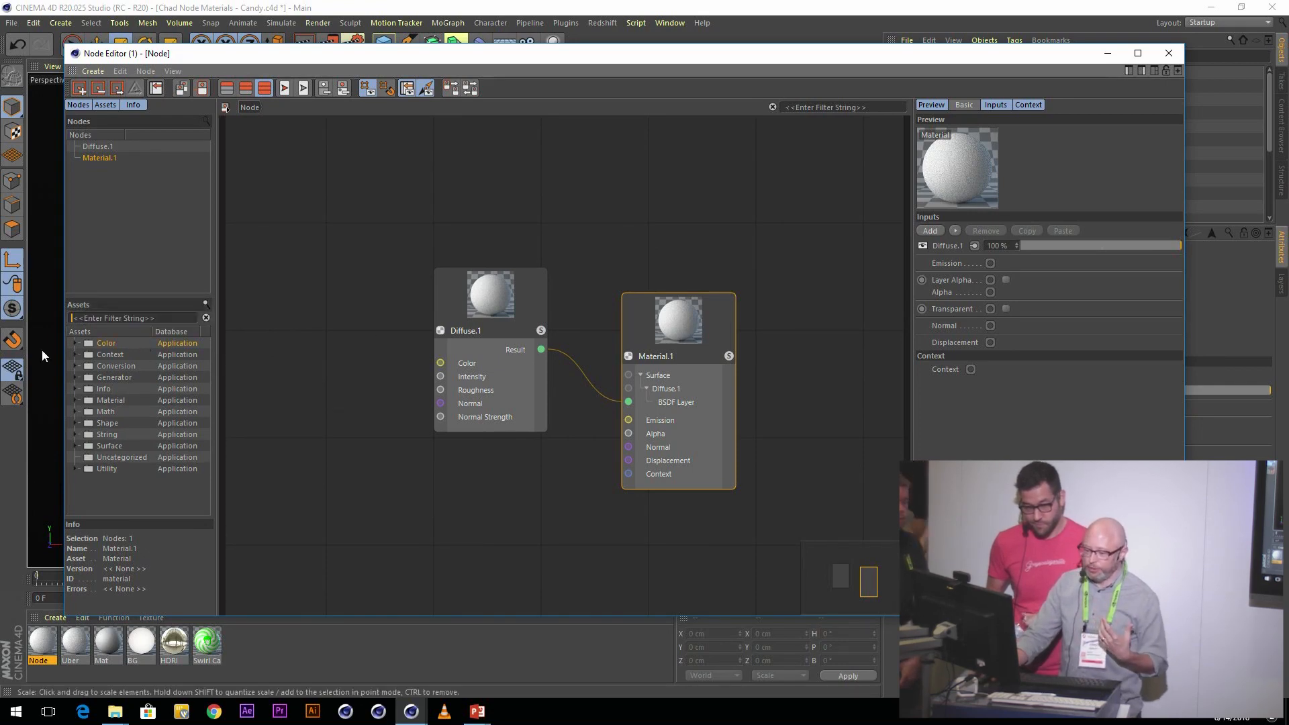
left_click(75, 354)
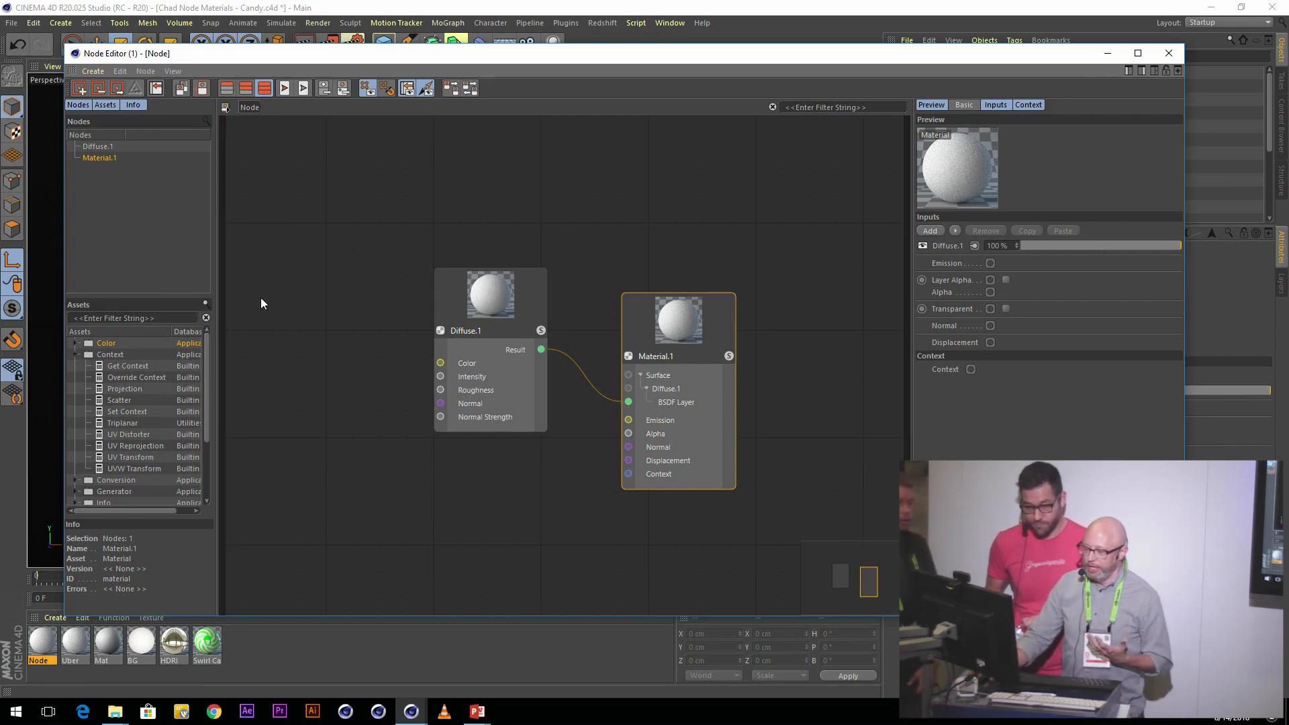
left_click(294, 283)
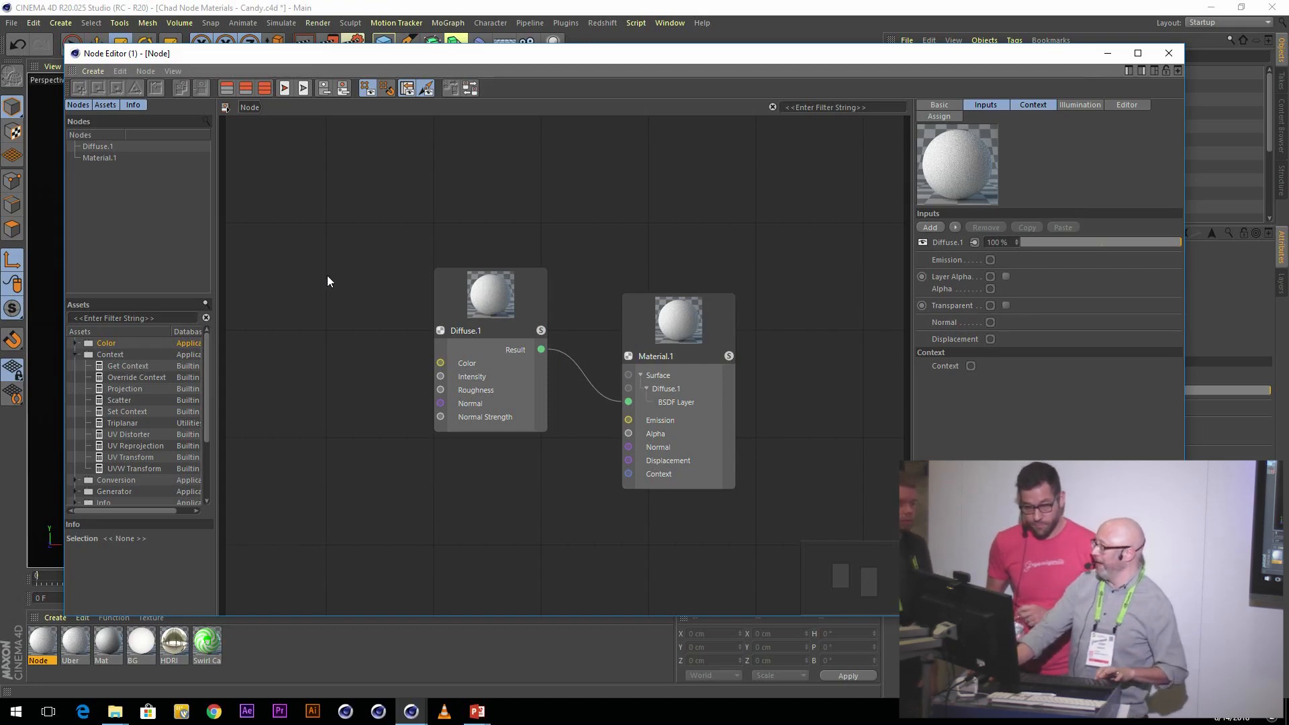
- Add a Checkerboard node to the graph and place it beside the Diffuse node, on its input side
double_click(328, 276)
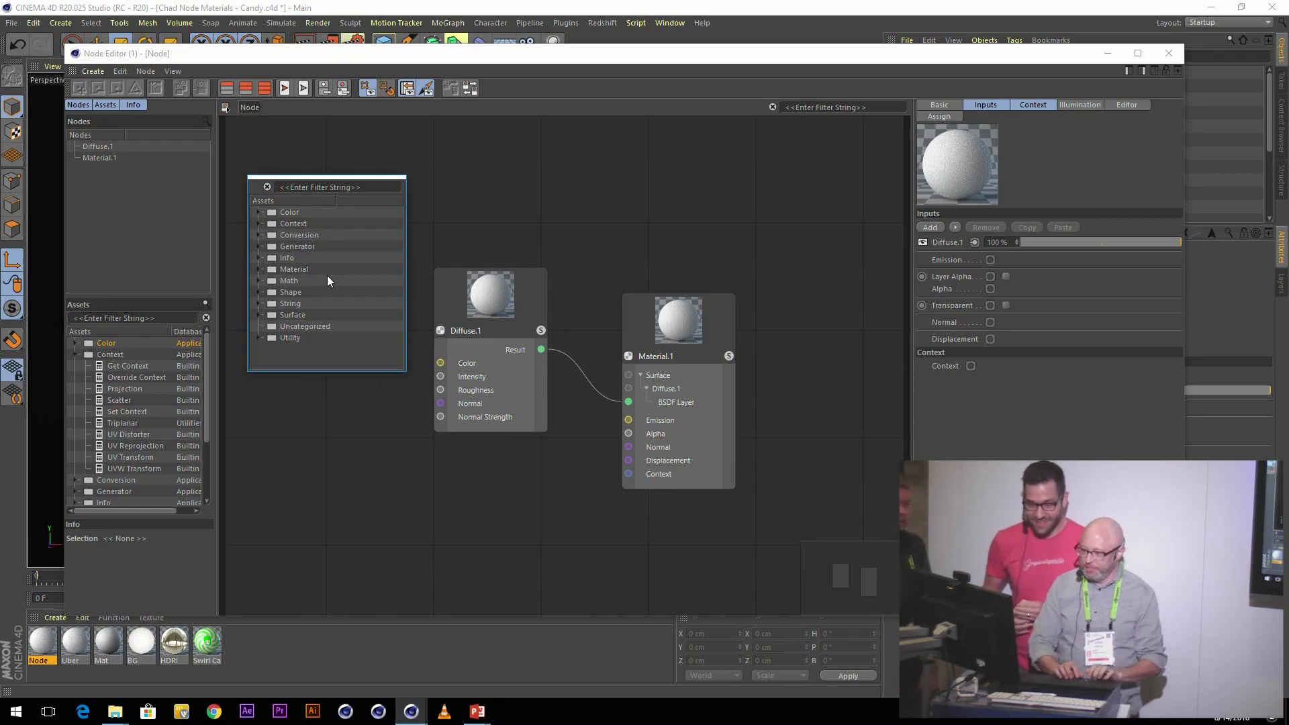
type("check")
key("Return")
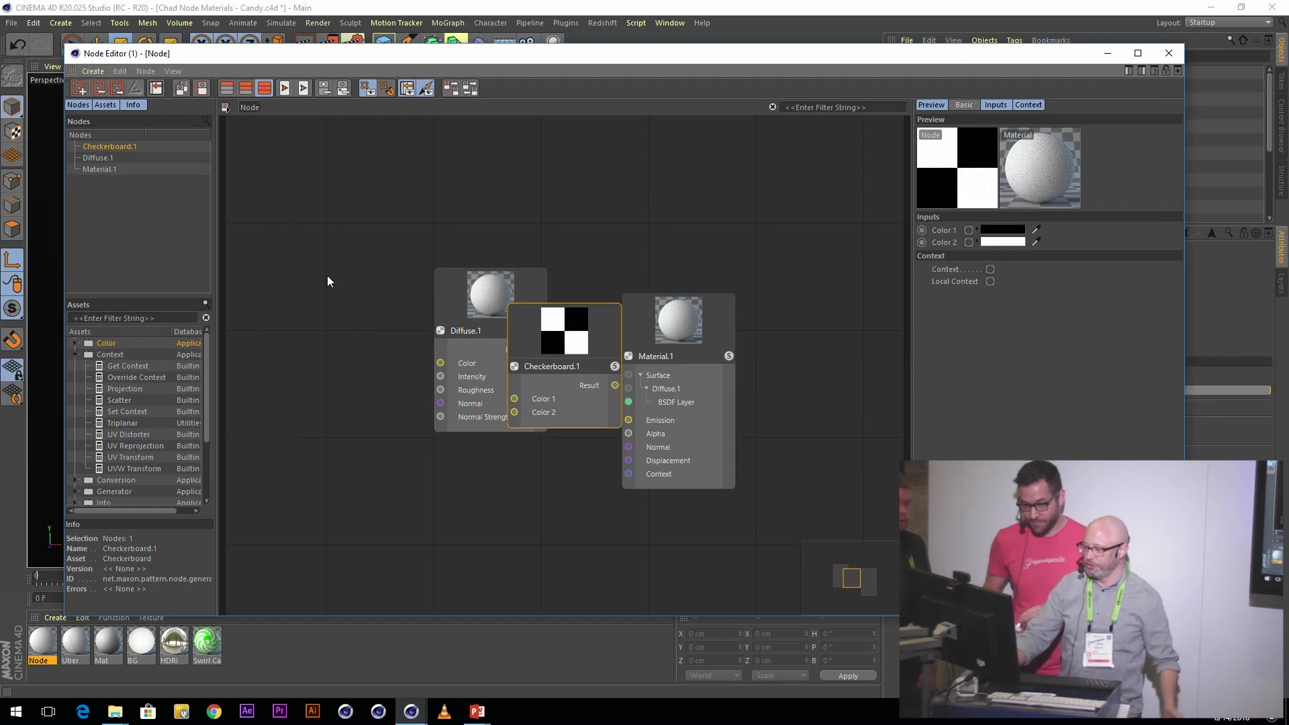
left_click_drag(555, 328, 340, 323)
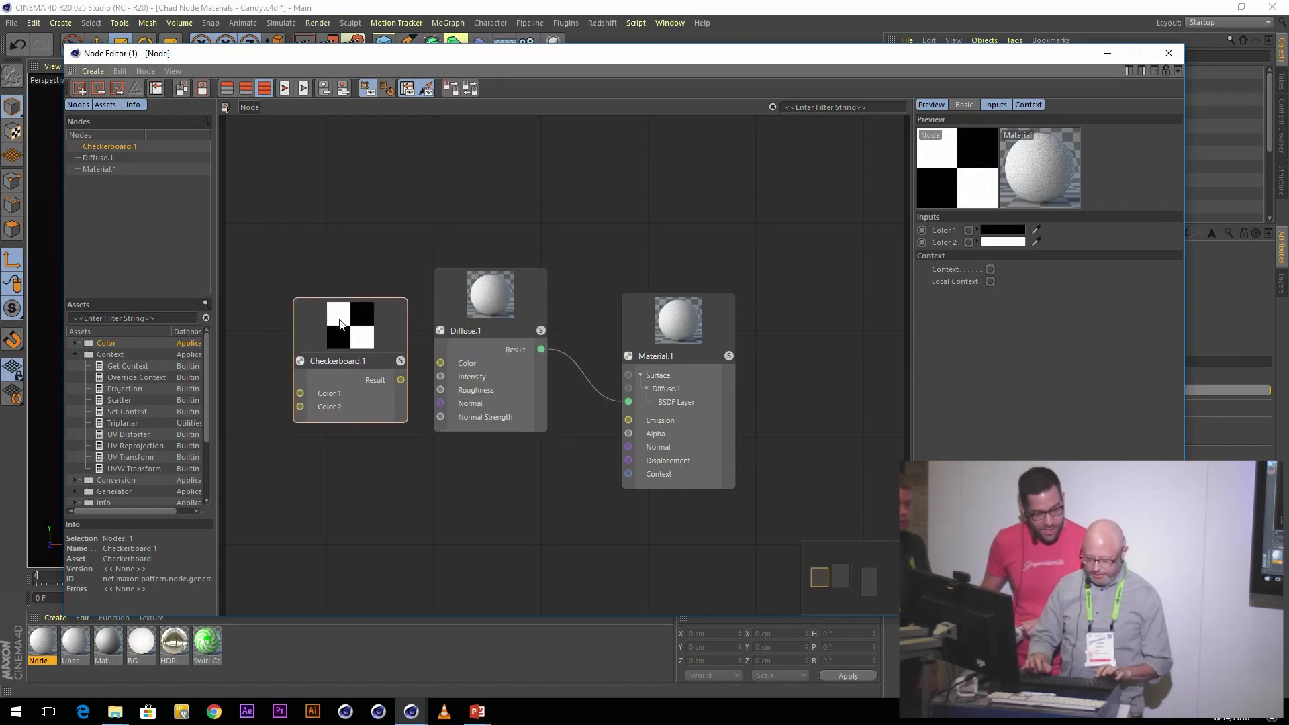
- Add a Noise node to the graph and place it below the Checkerboard node
key("shift+c")
type("noise")
key("Return")
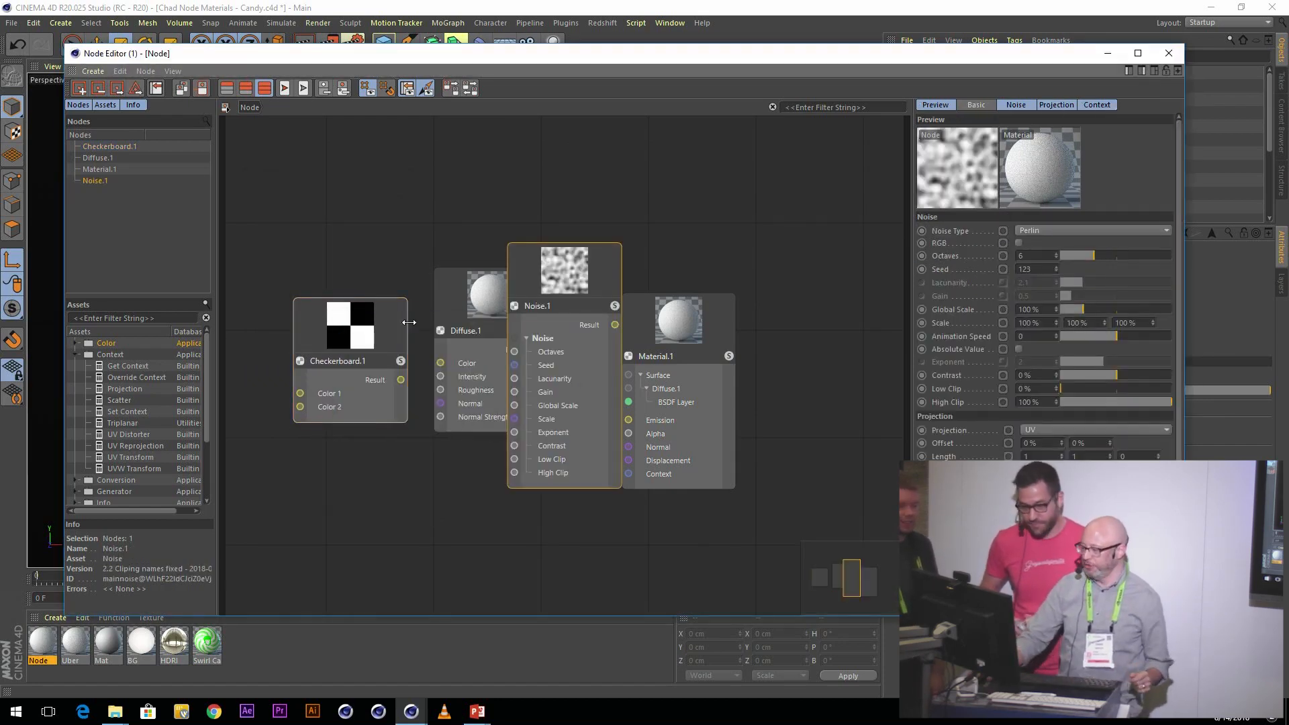
left_click_drag(553, 284, 829, 228)
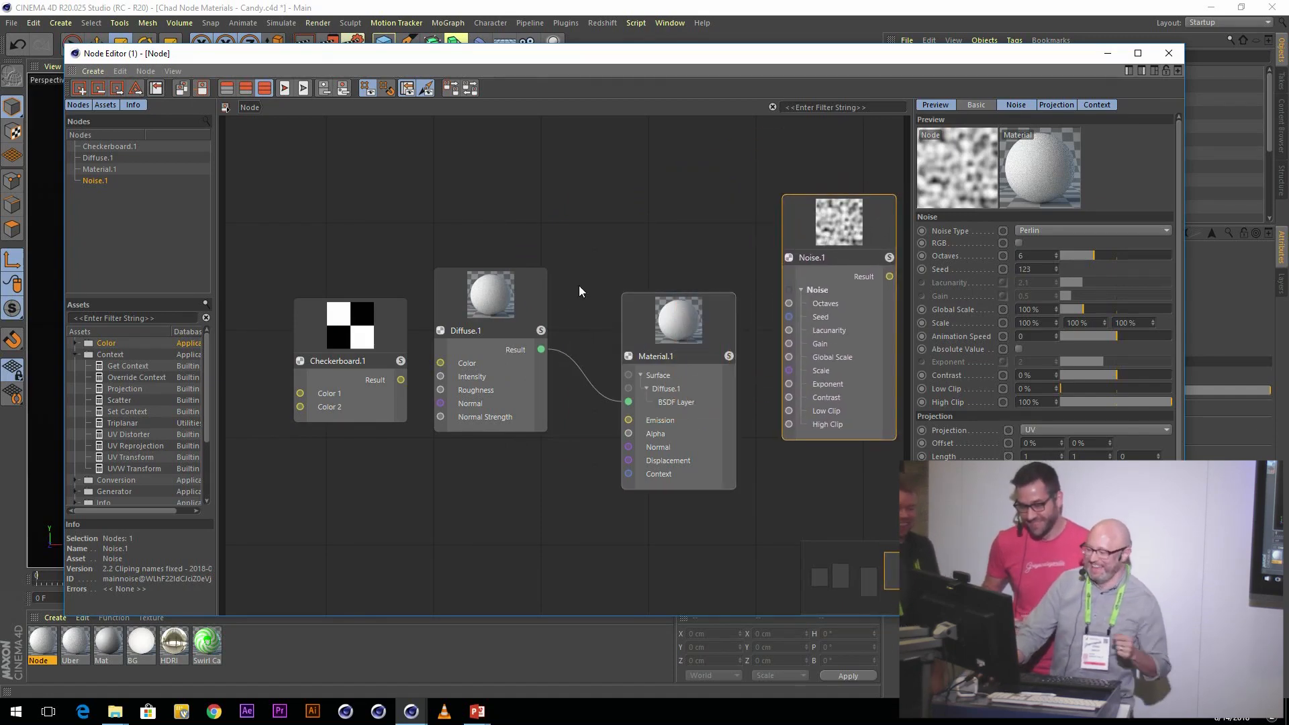
left_click_drag(851, 281, 369, 538)
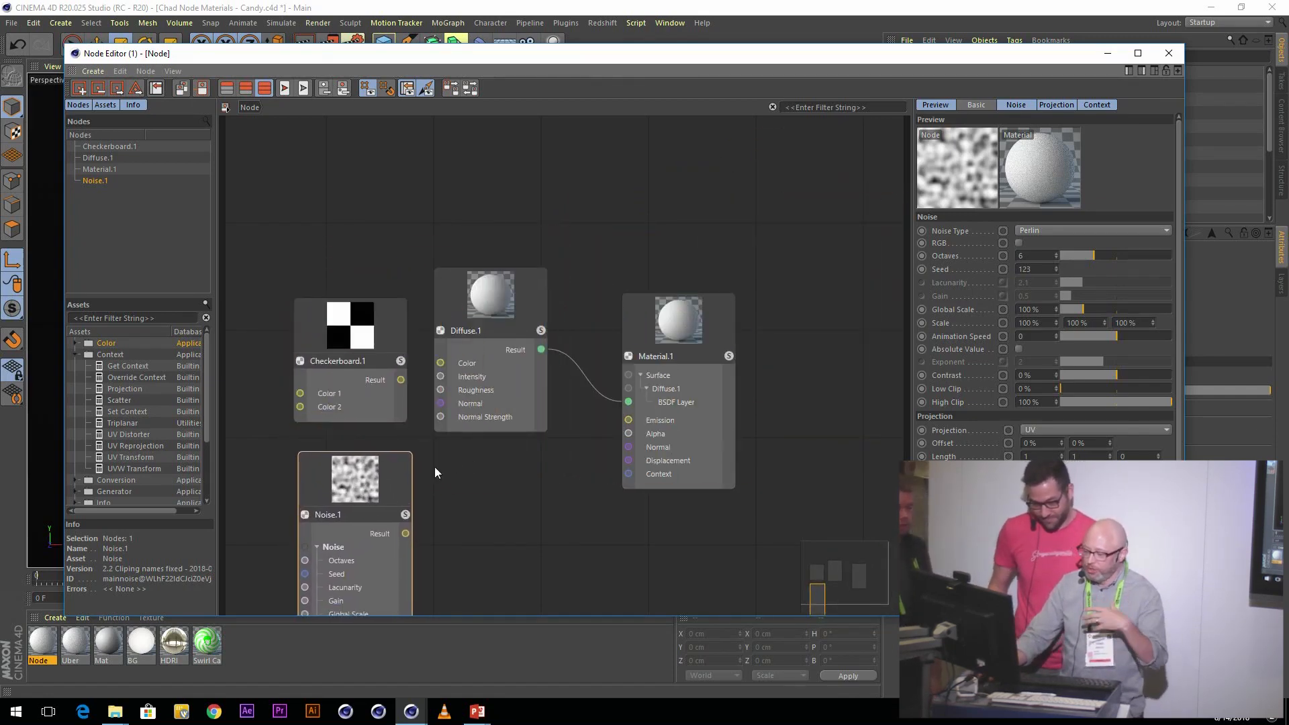
double_click(464, 469)
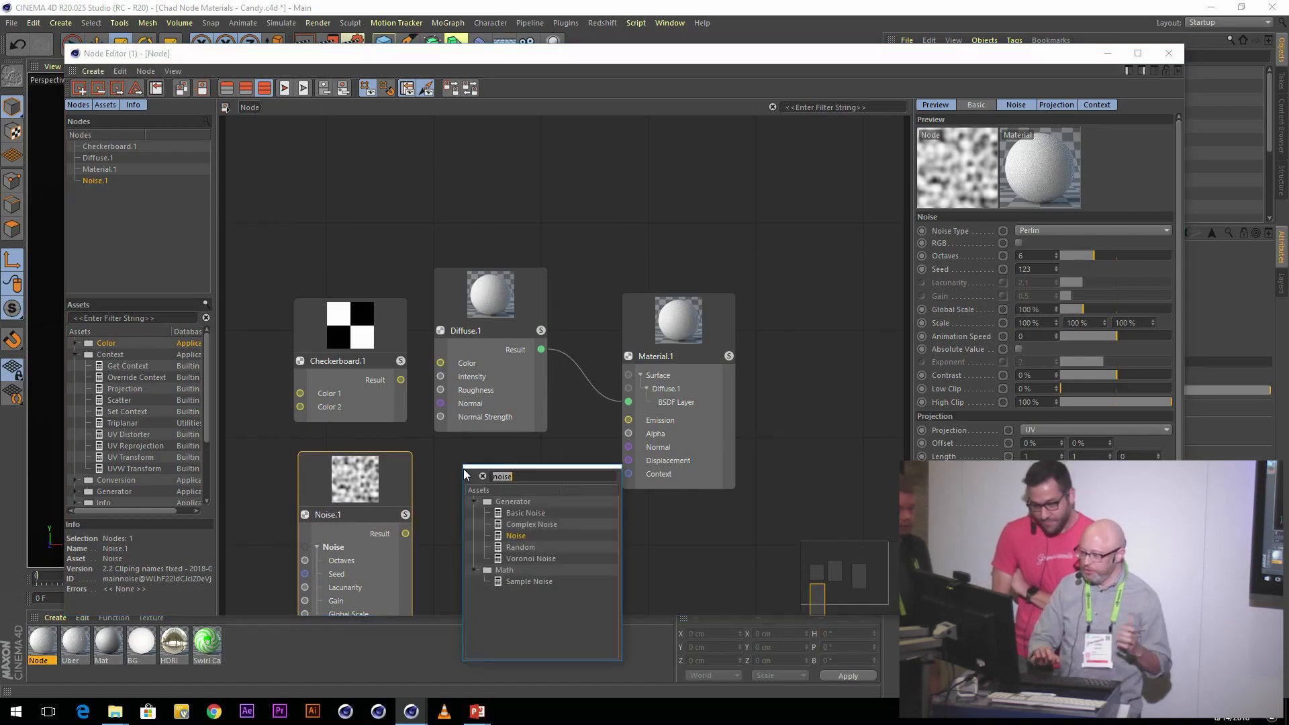
key("Escape")
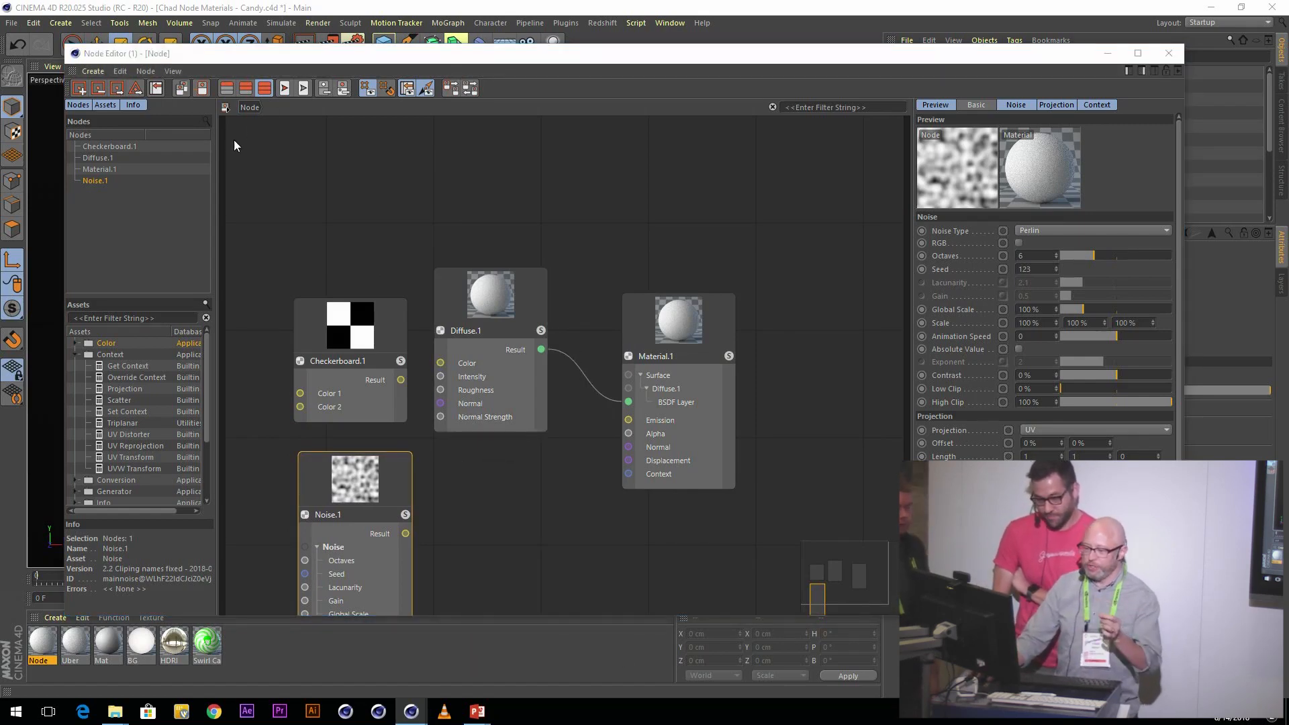
- Review the attributes of the Checkerboard, Diffuse, Material and Noise nodes one by one, and clear the selection
left_click(102, 145)
left_click(101, 158)
left_click(101, 169)
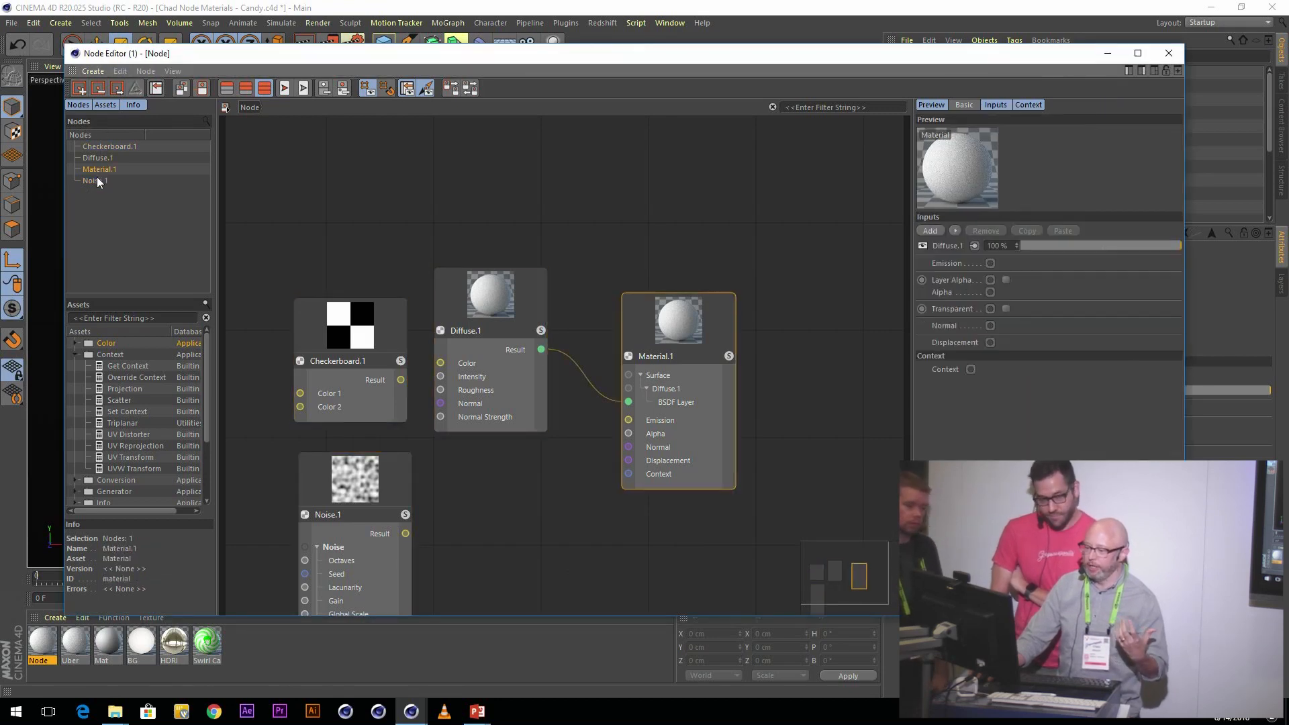
left_click(97, 178)
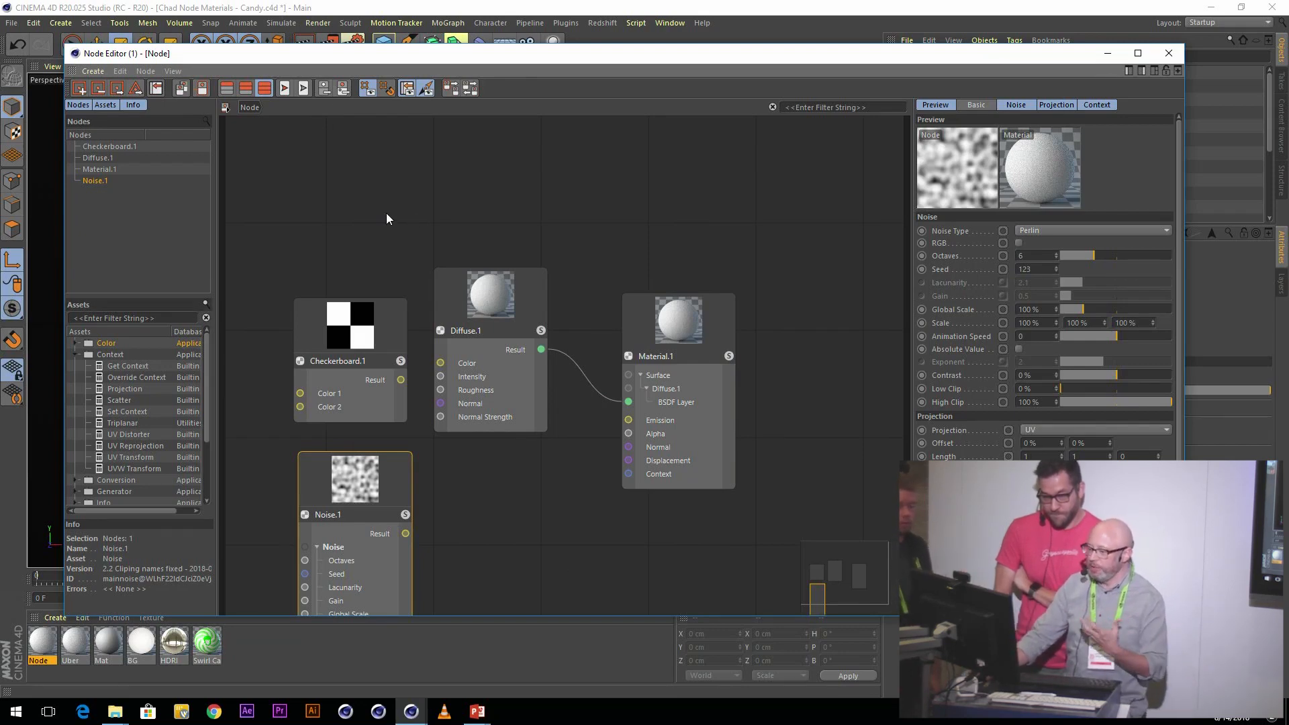
left_click(128, 147)
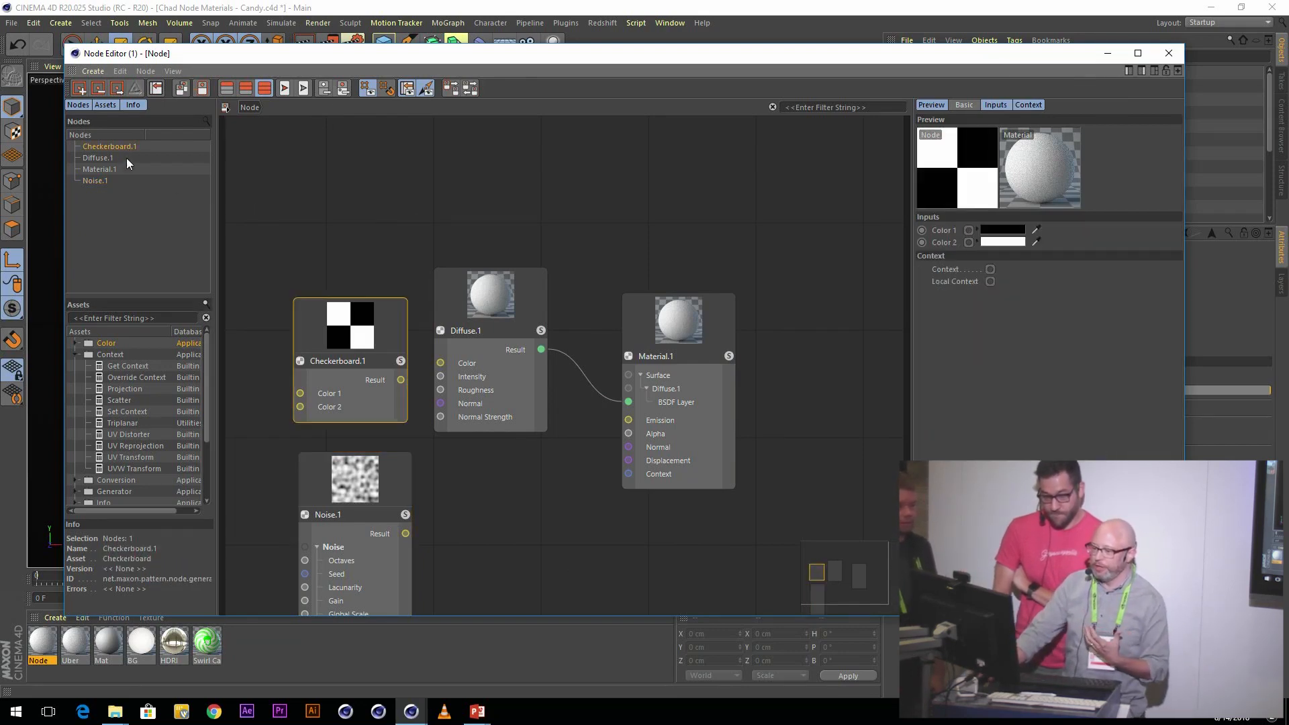
left_click(125, 159)
left_click(118, 168)
left_click(105, 182)
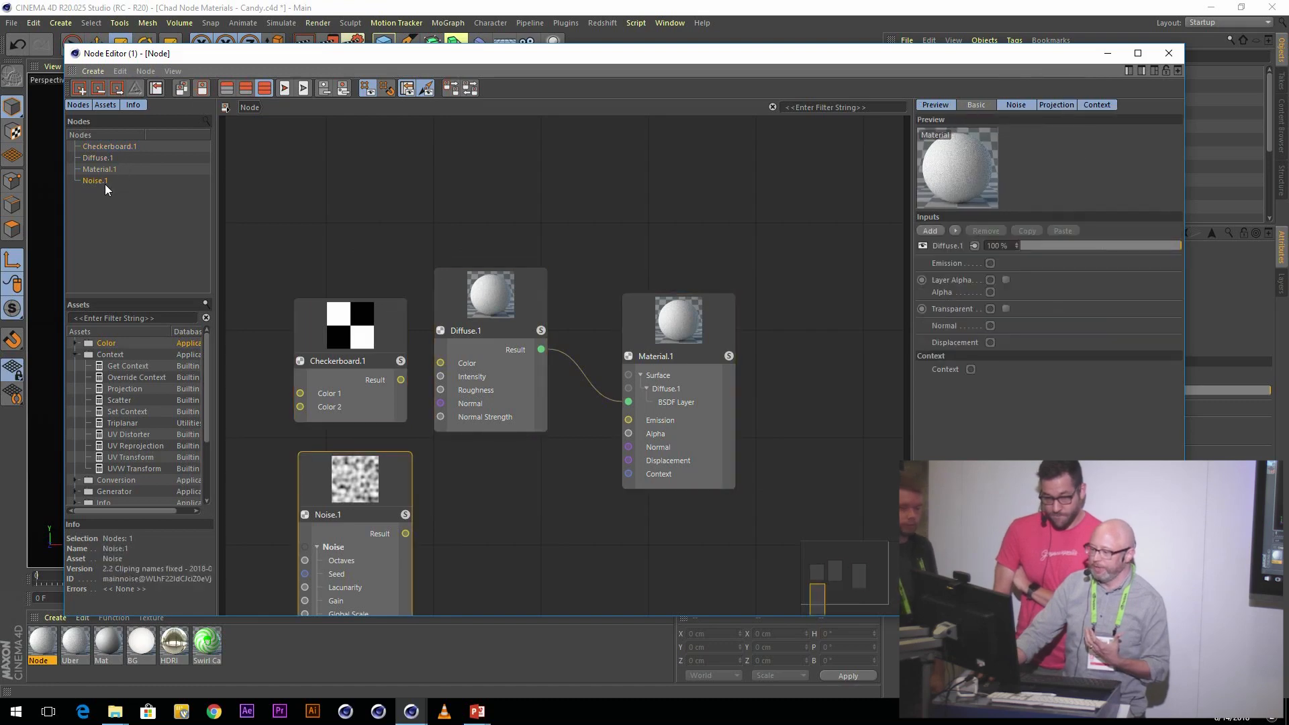
left_click(277, 191)
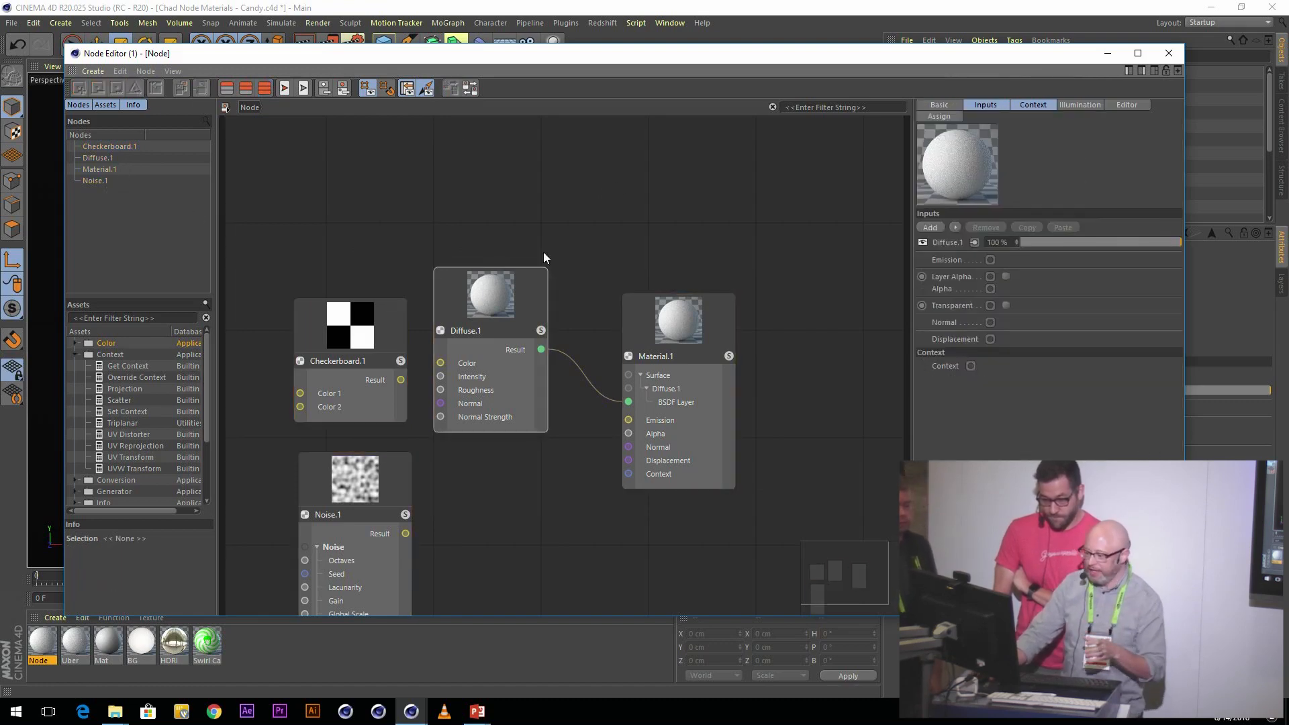
- Collapse all nodes in the graph so that only their previews and names are displayed, without ports
scroll(566, 393, "up", 1)
middle_click_drag(566, 394, 610, 317)
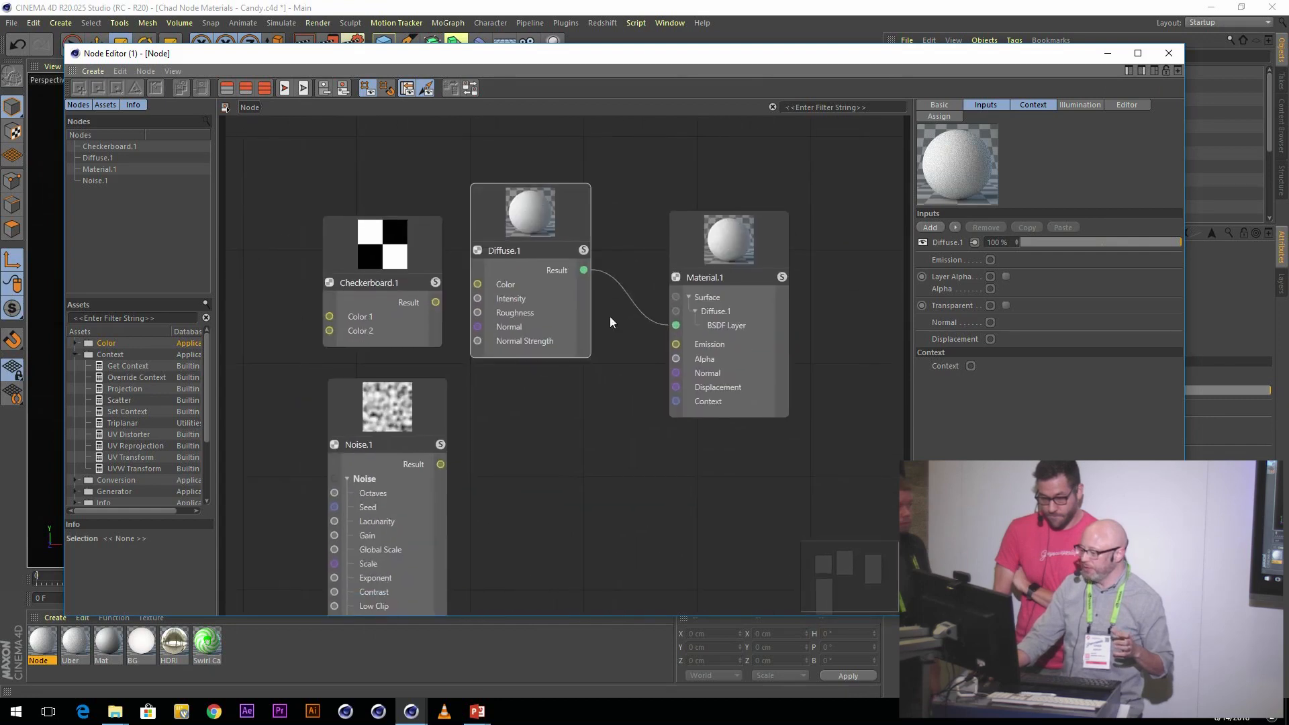
scroll(610, 317, "up", 1)
left_click_drag(861, 572, 836, 544)
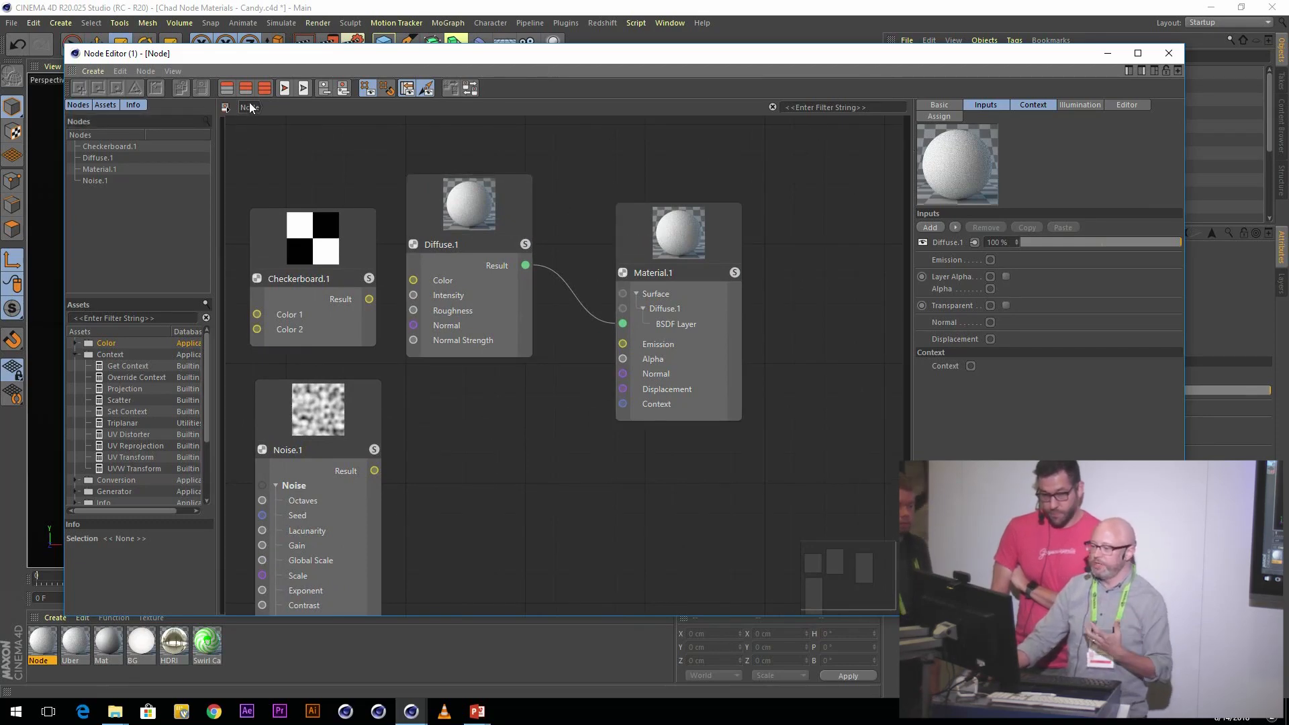
left_click(228, 91)
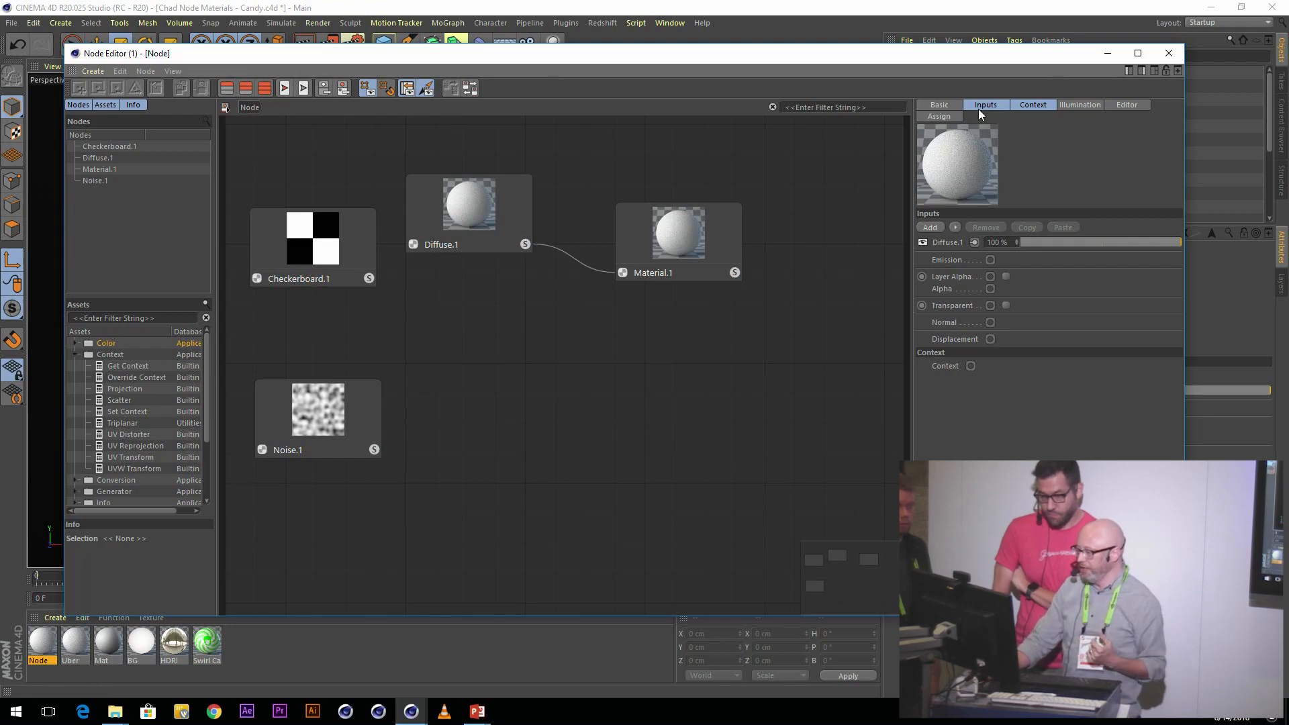
- Close the new node material's graph and open the Swirl Candy material in the Node Editor
left_click(1169, 53)
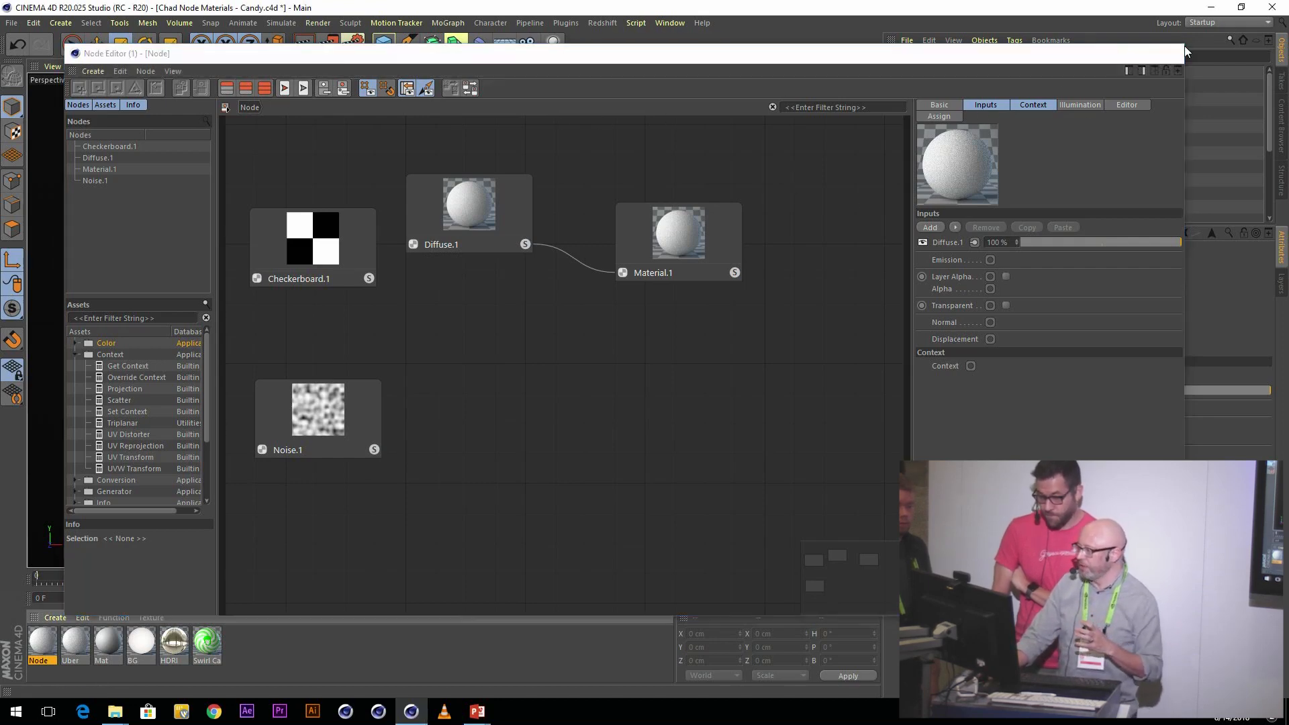
left_click(208, 644)
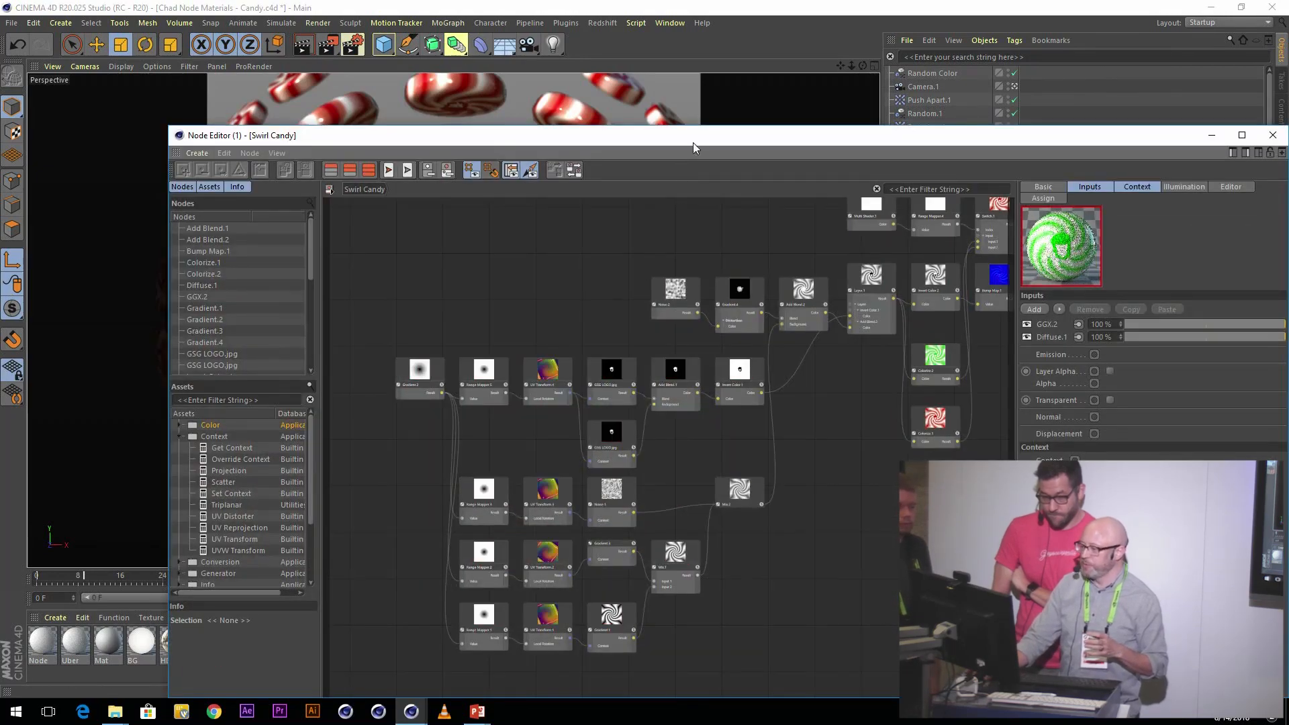
left_click_drag(697, 138, 582, 63)
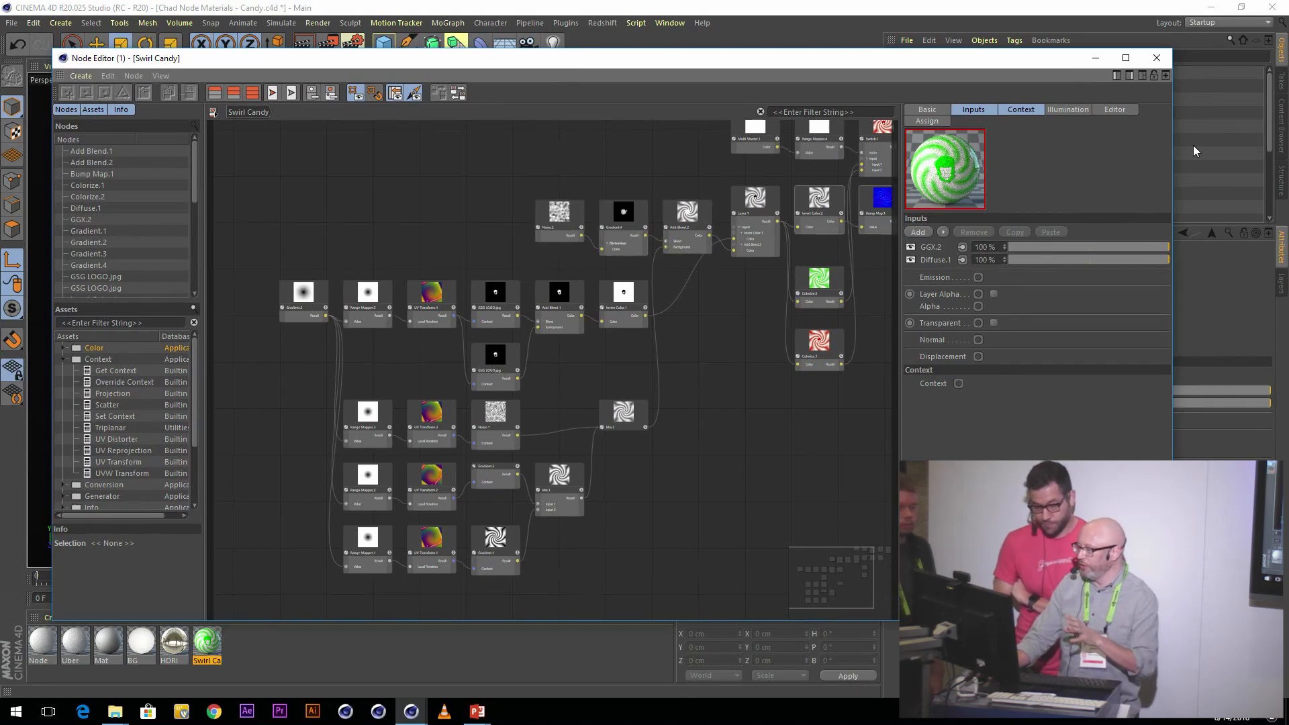
- Display the Basic, Inputs, Context, Illumination, Editor and Assign sections of the Swirl Candy material together
left_click(1074, 110, "shift")
left_click(1113, 111, "shift")
left_click(926, 110, "shift")
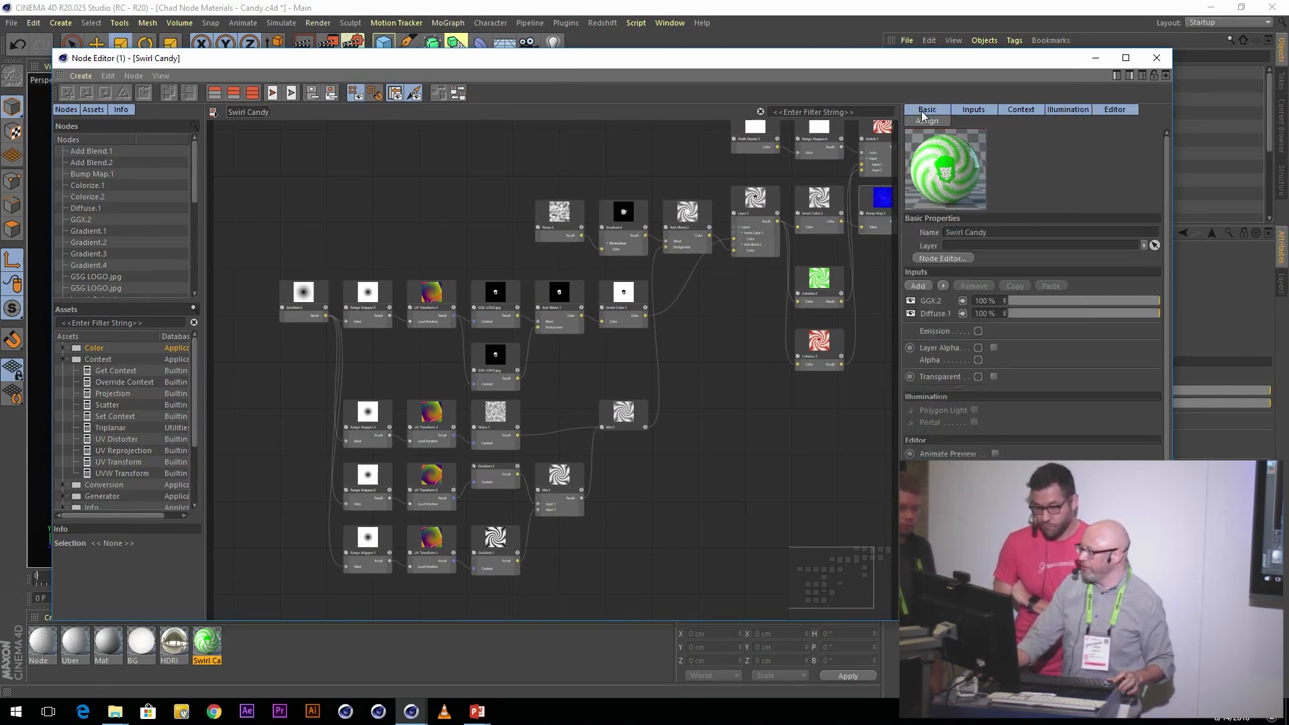
left_click(936, 120, "shift")
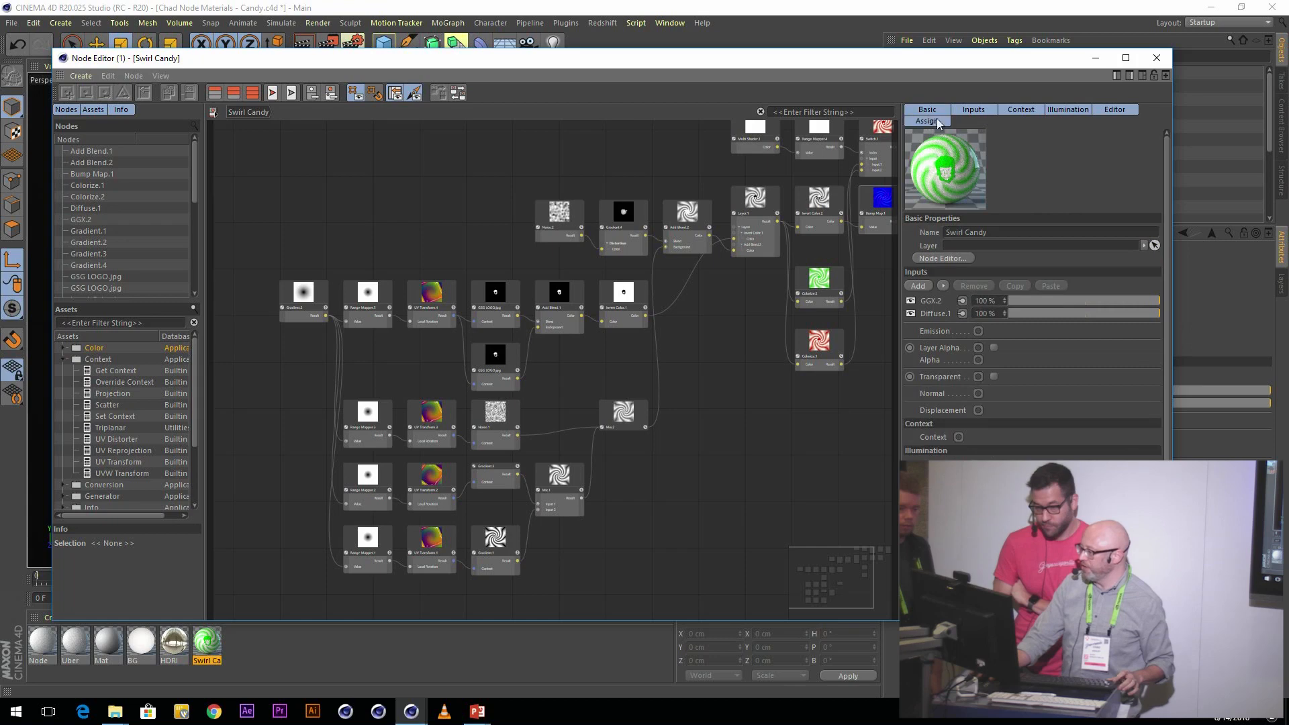
- Display the Inputs, Context, Assign, Illumination and Editor sections of the Swirl Candy material, leaving out the Basic section
left_click(1015, 110)
left_click(978, 113, "shift")
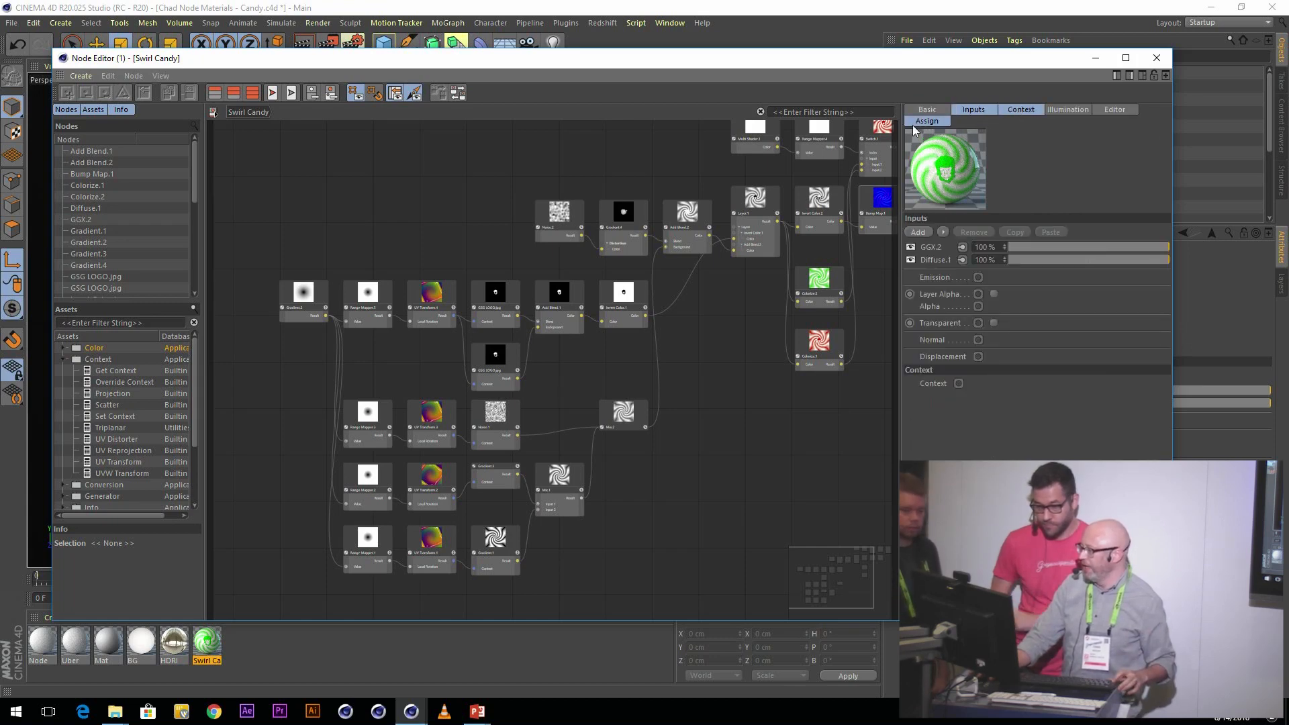
left_click(916, 123, "shift")
left_click(1054, 109, "shift")
left_click(1122, 109, "shift")
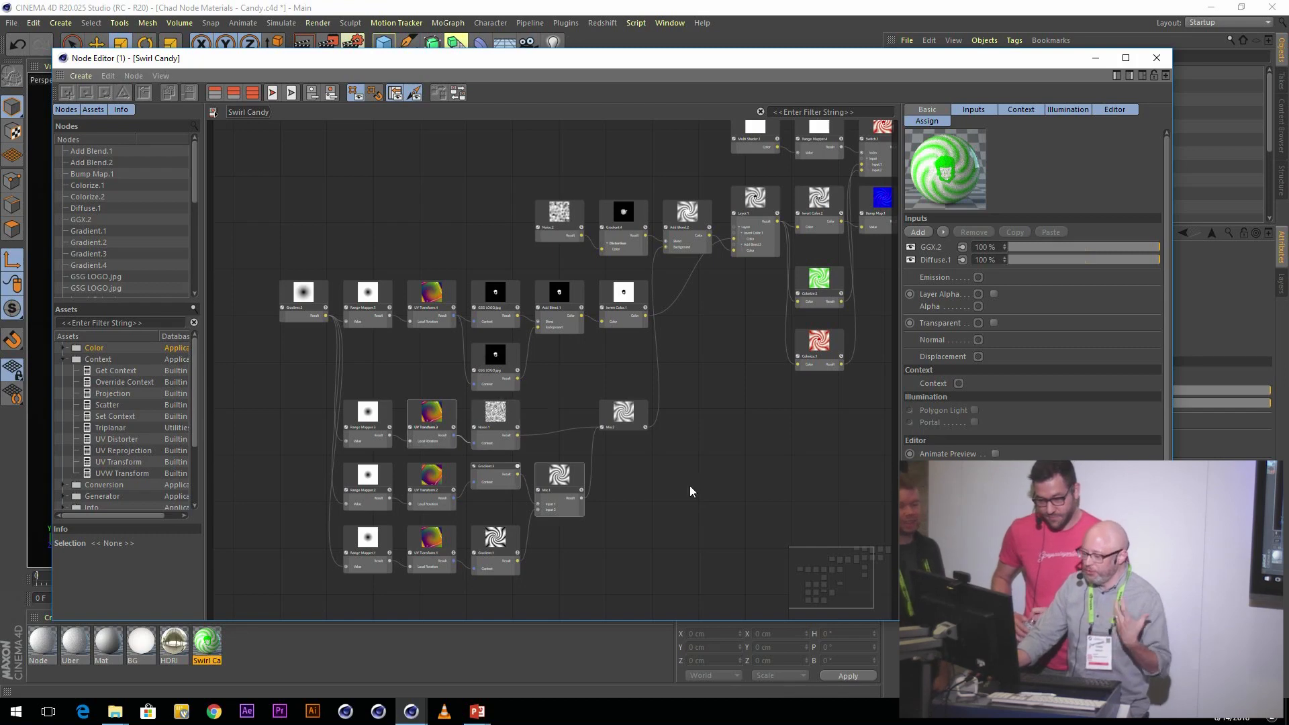
- Examine the parameters and previews of the UV Transform.1 and Gradient.1 nodes in the bottom row
left_click(452, 535)
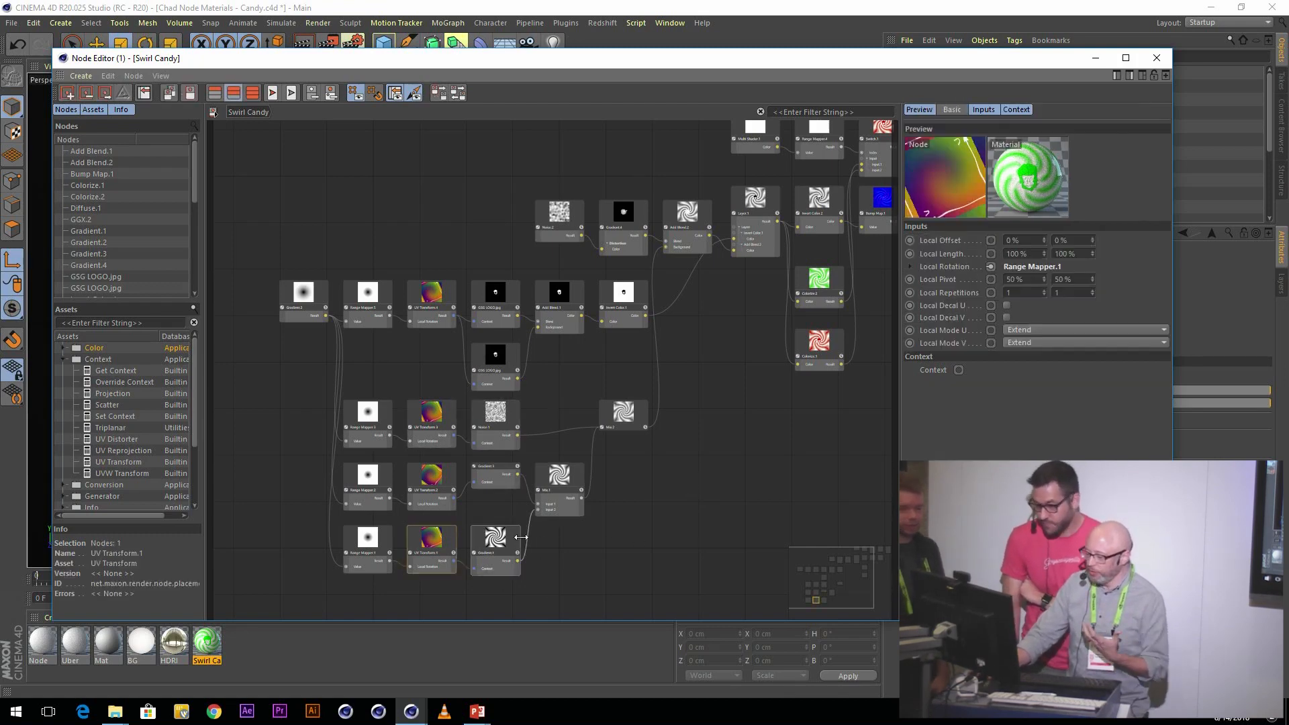
left_click_drag(431, 544, 433, 546)
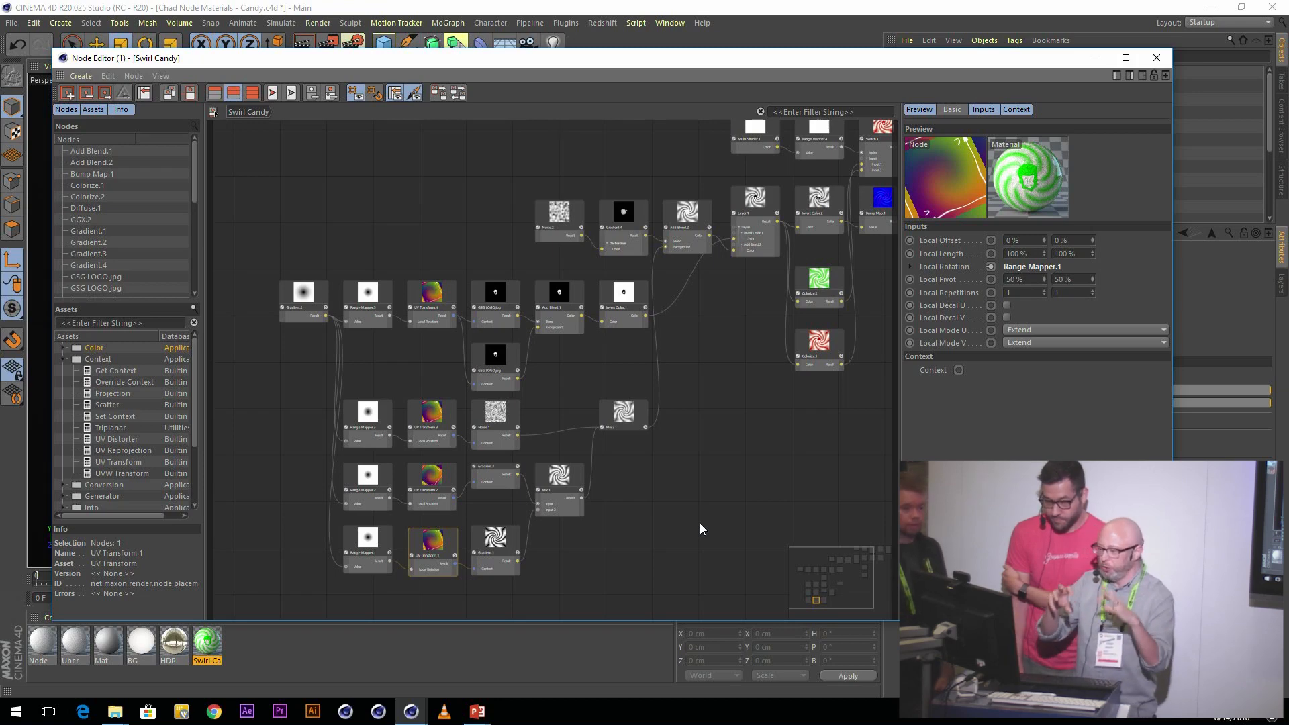
left_click(496, 540)
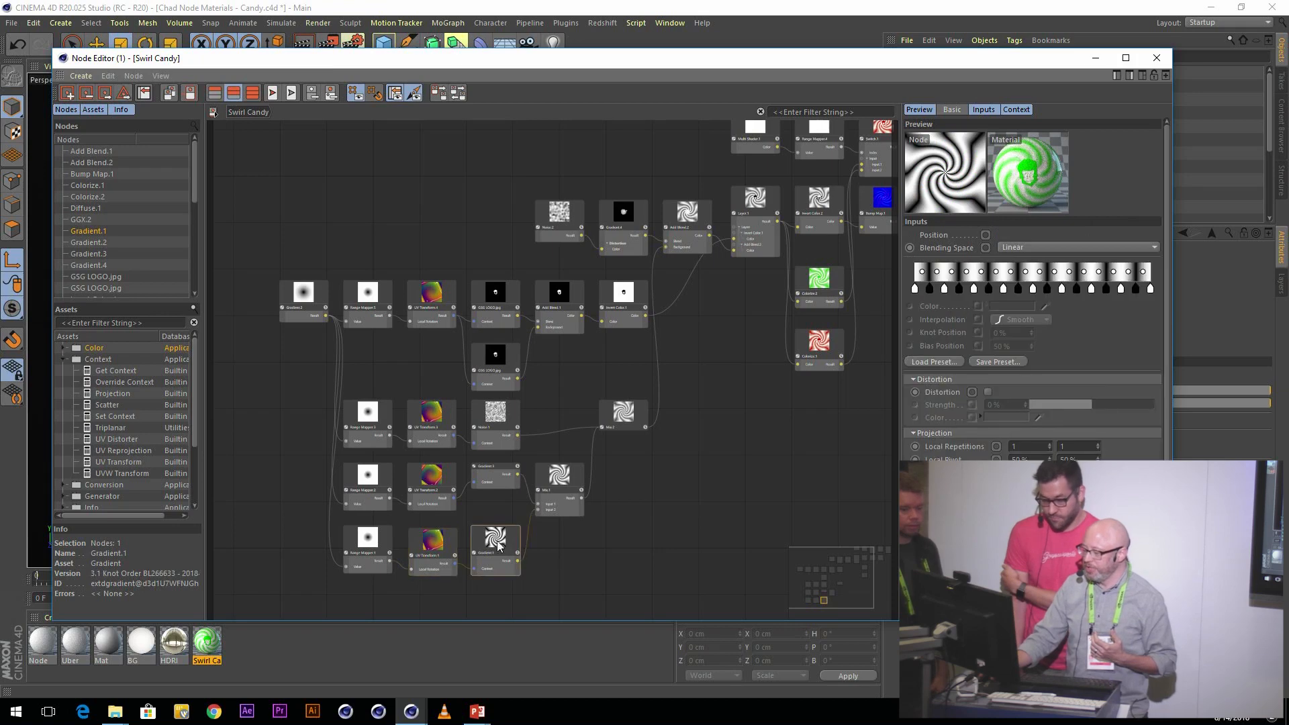
- Delete the context connection from UV Transform.1 into Gradient.1 and place Gradient.1 a little farther away
left_click(481, 568)
key("Delete")
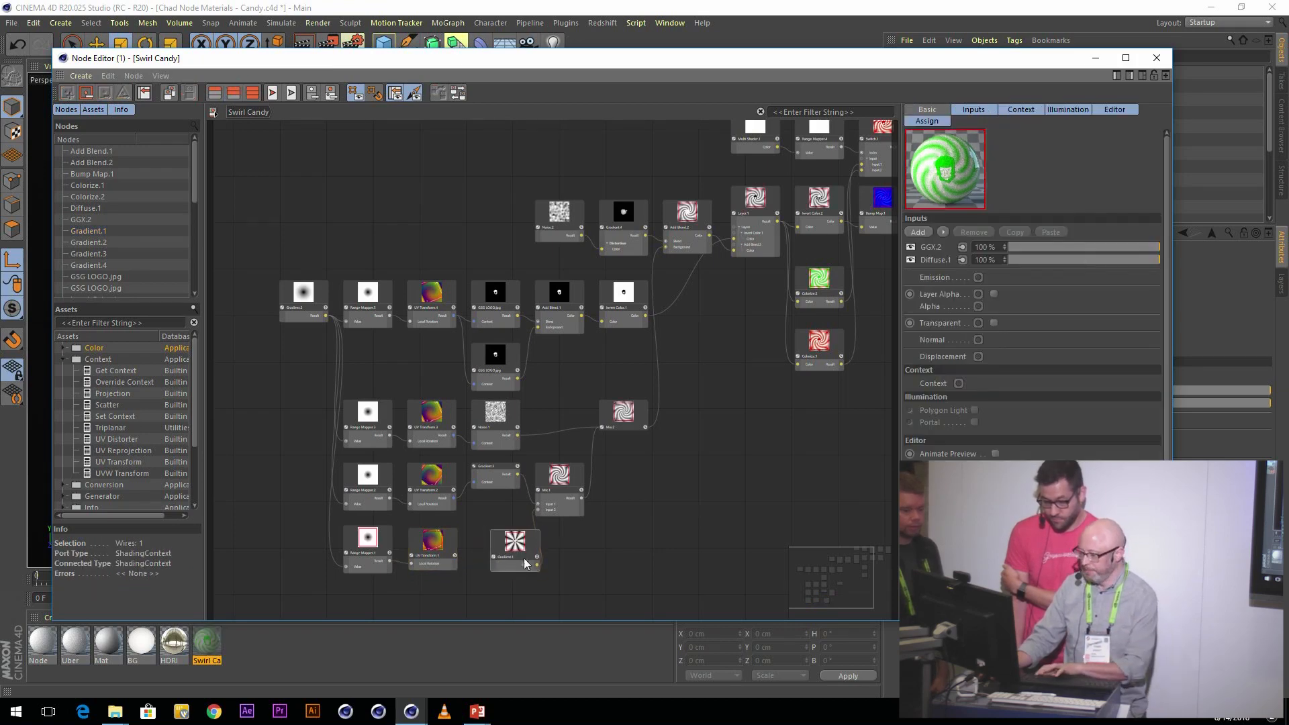
left_click(520, 550)
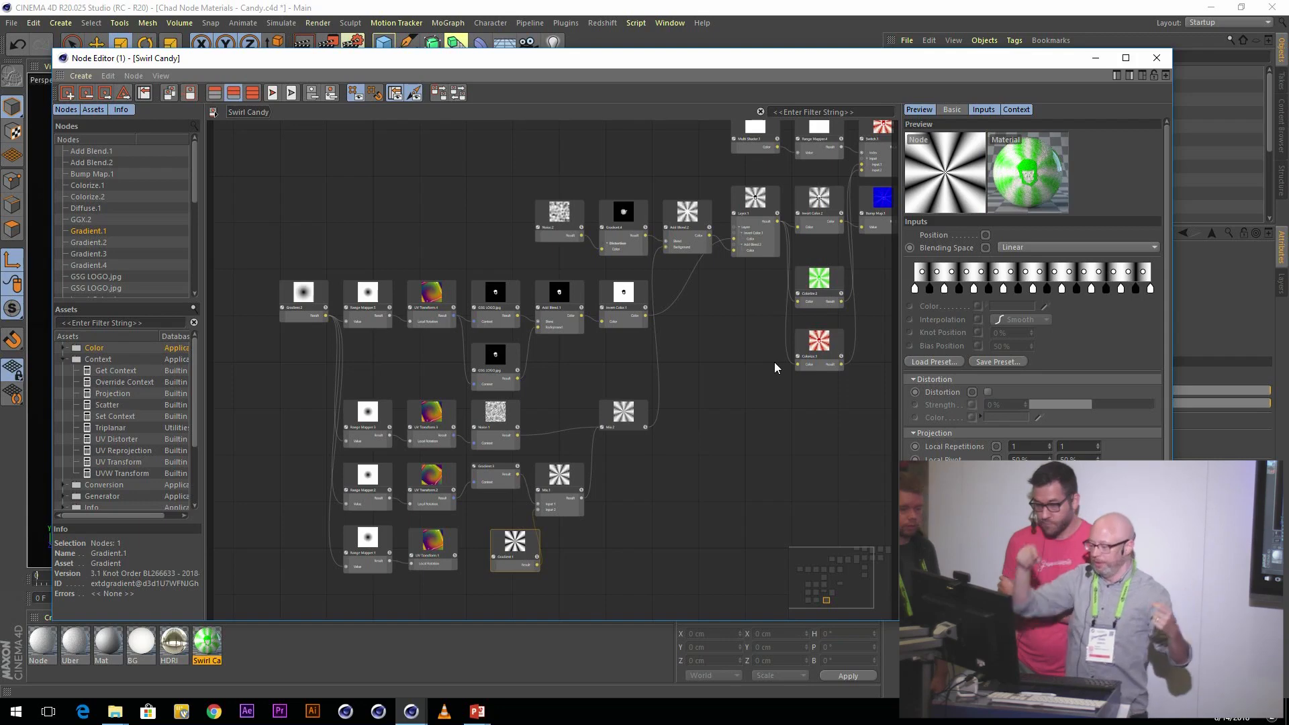
- Show all ports on UV Transform.1 and connect its Result to the Context input of Gradient.1
right_click(444, 542)
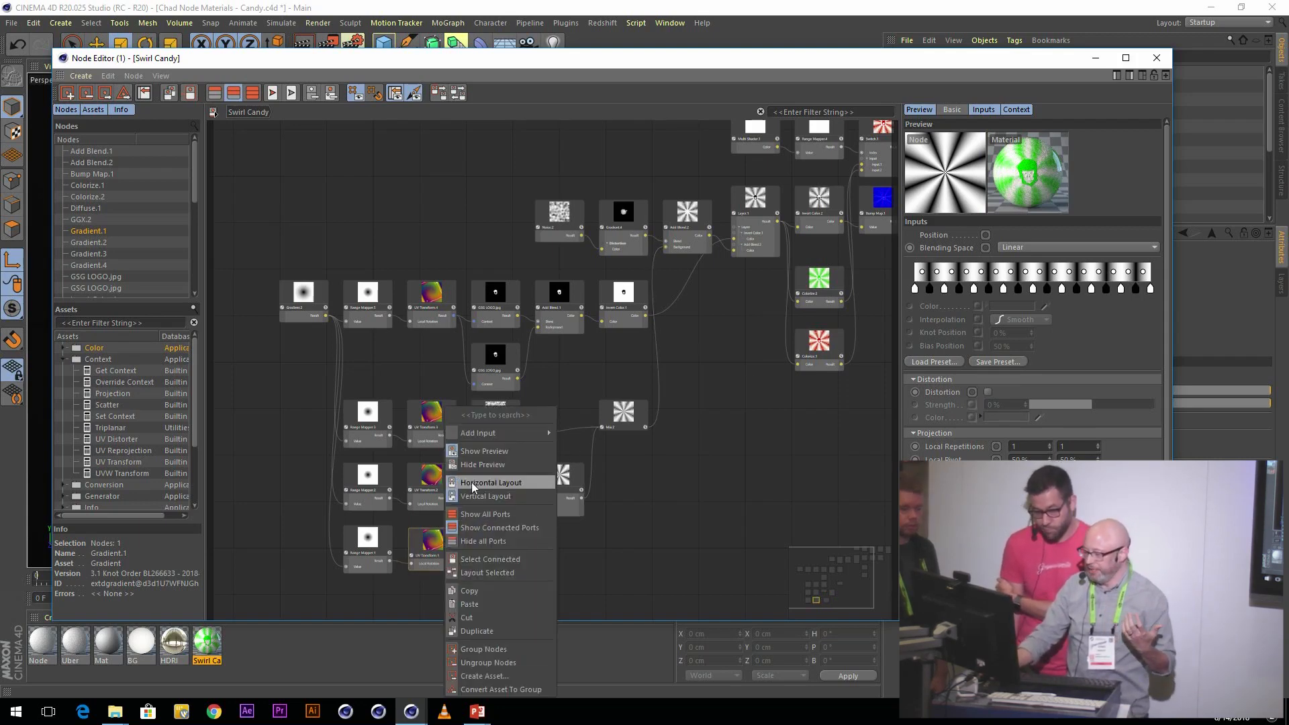
left_click(475, 518)
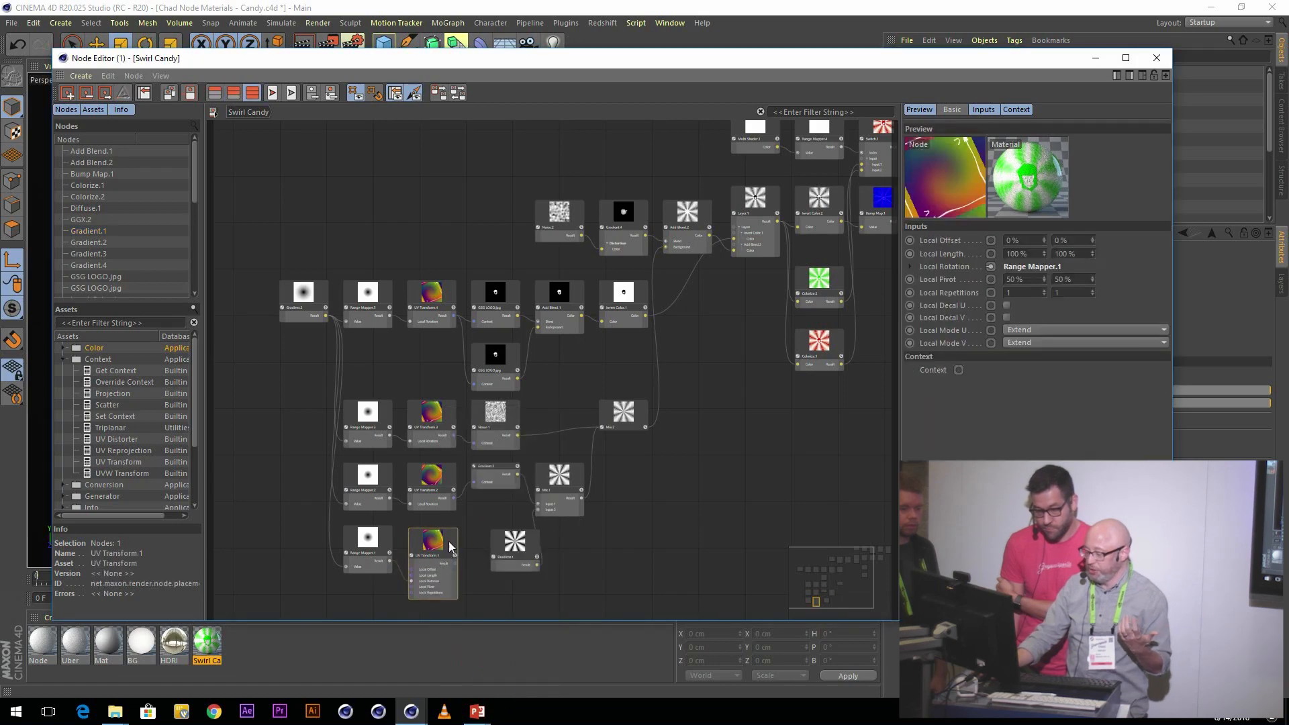
left_click_drag(494, 556, 508, 541)
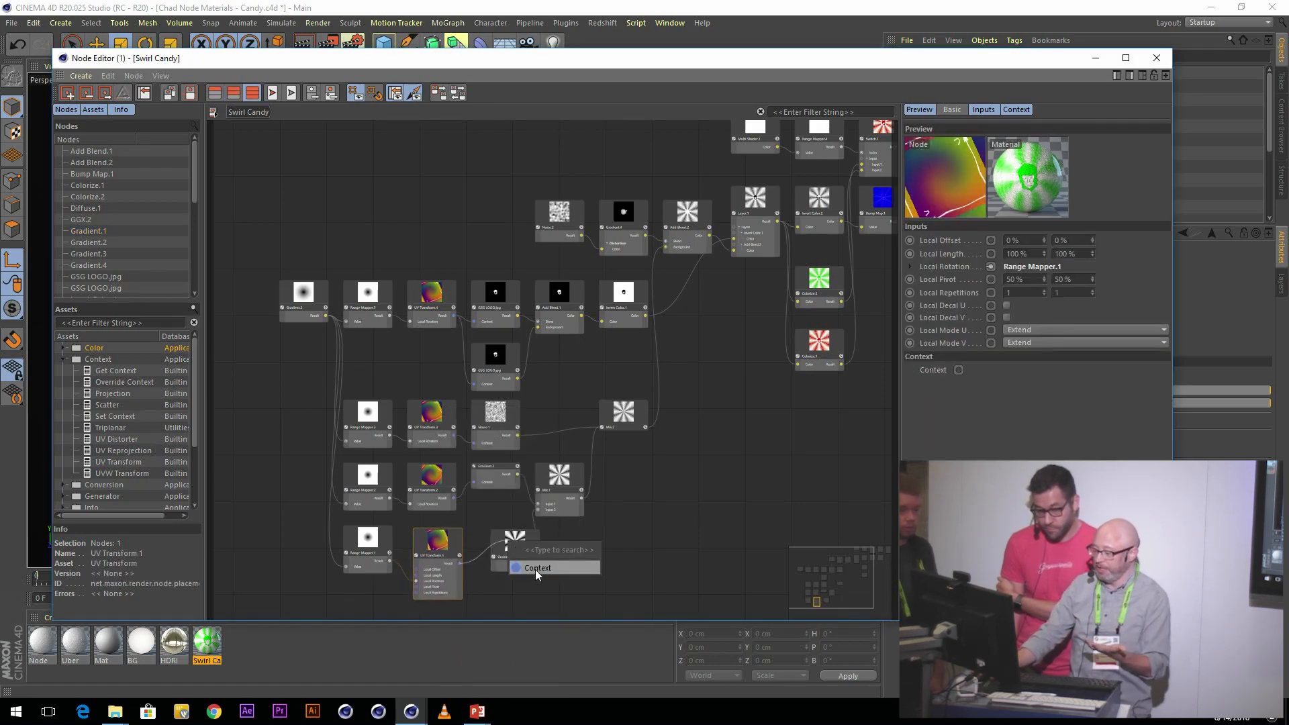
left_click(535, 569)
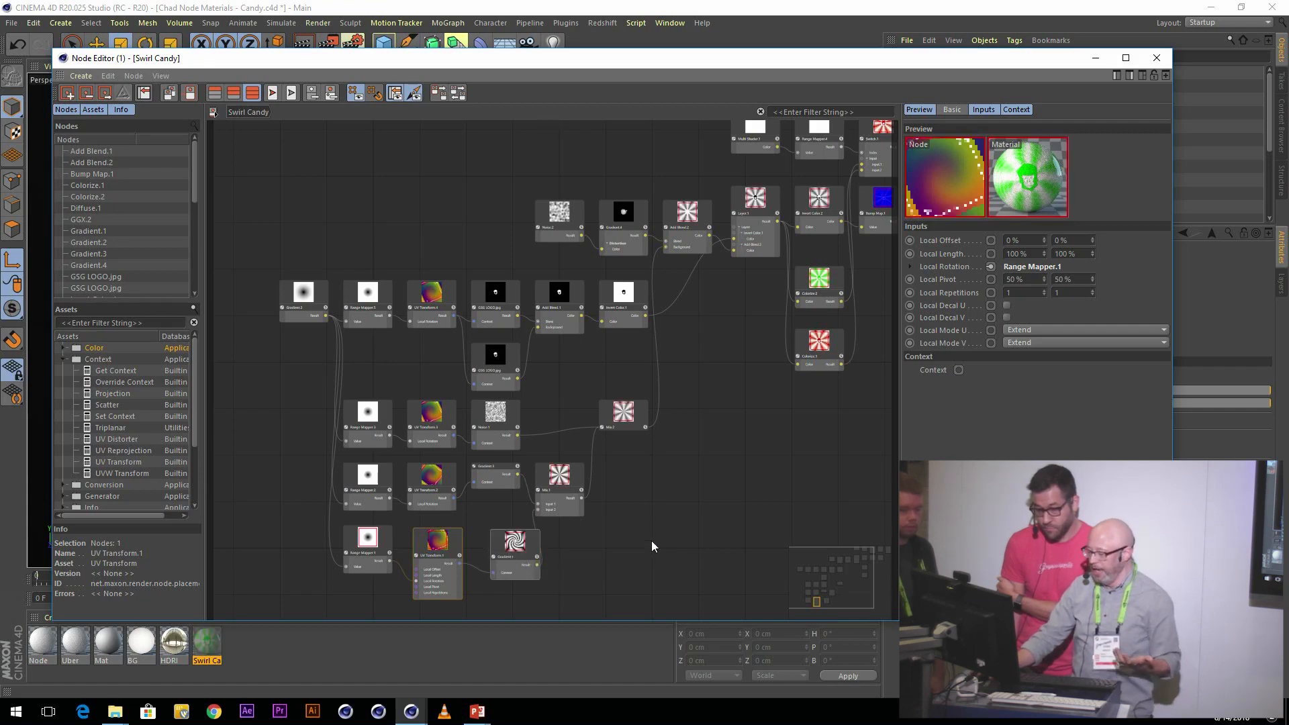
left_click_drag(431, 552, 438, 548)
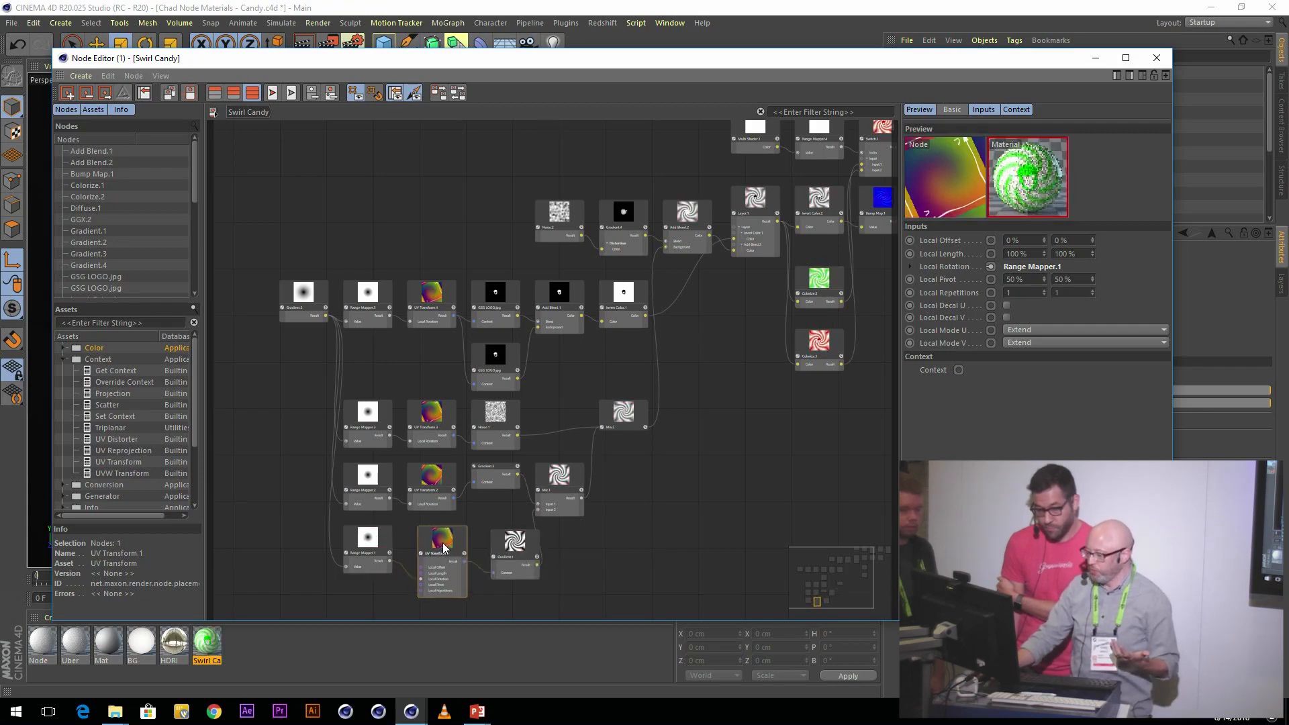
- Spread out the bottom row by shifting UV Transform.1 slightly up and Range Mapper.1 slightly away from it
left_click(376, 544)
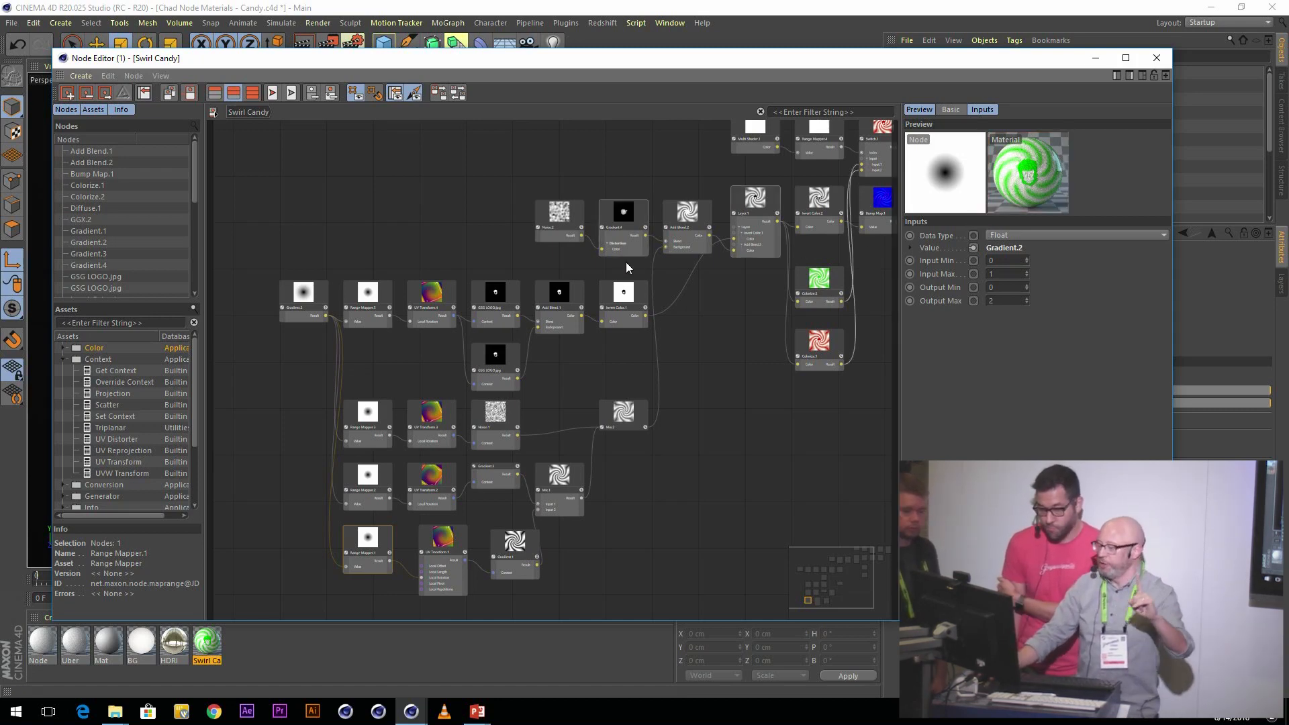
left_click(446, 551)
left_click_drag(447, 550, 439, 542)
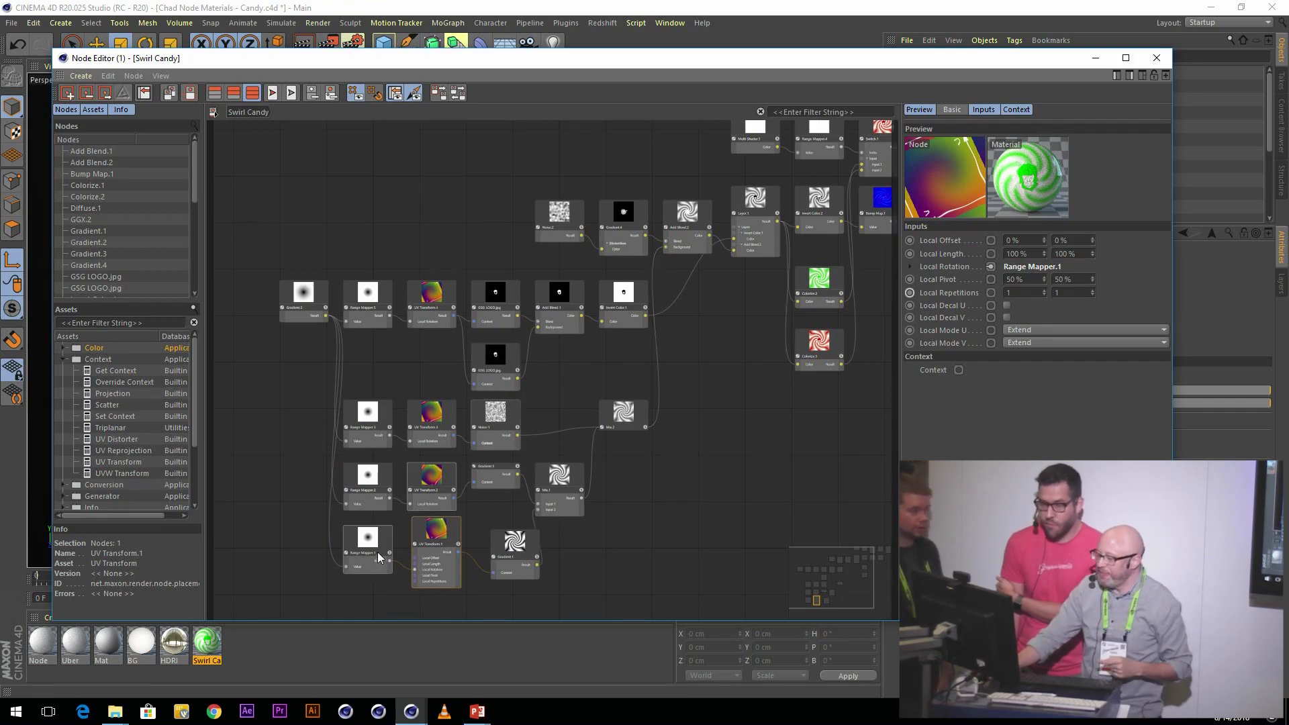
left_click_drag(383, 542, 370, 548)
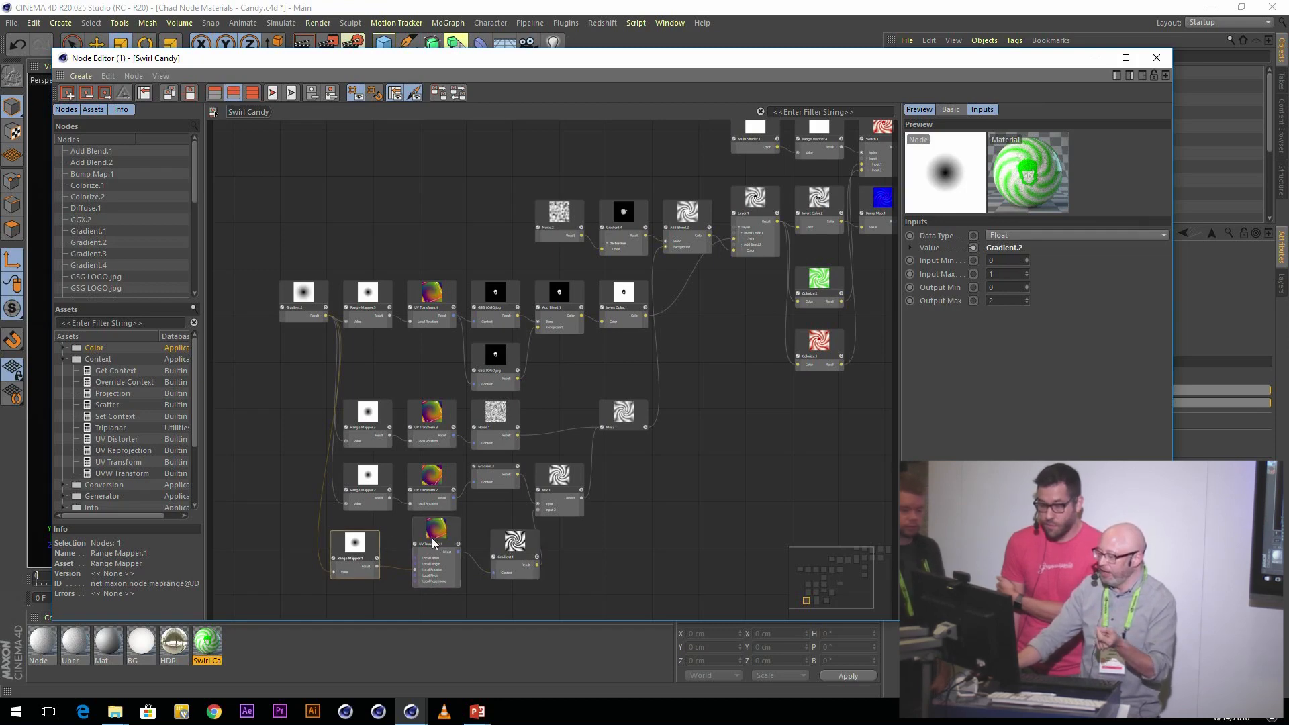
left_click(527, 537)
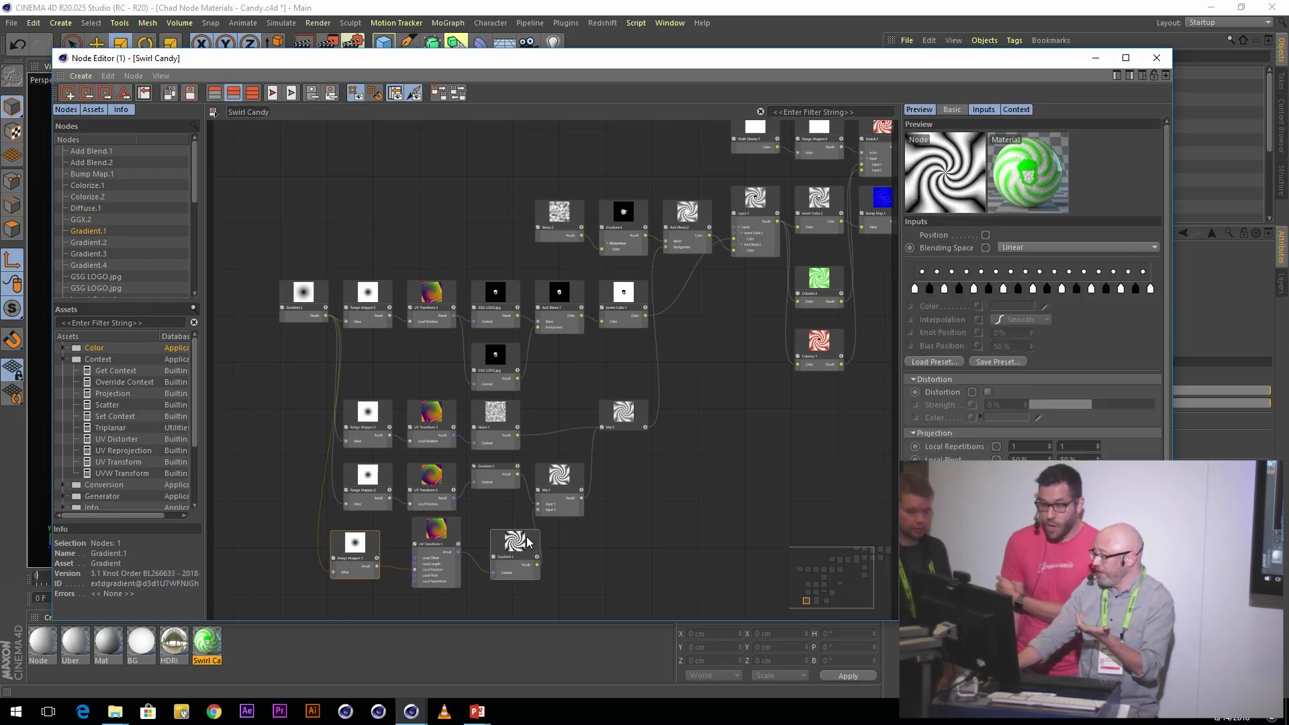
left_click(446, 546)
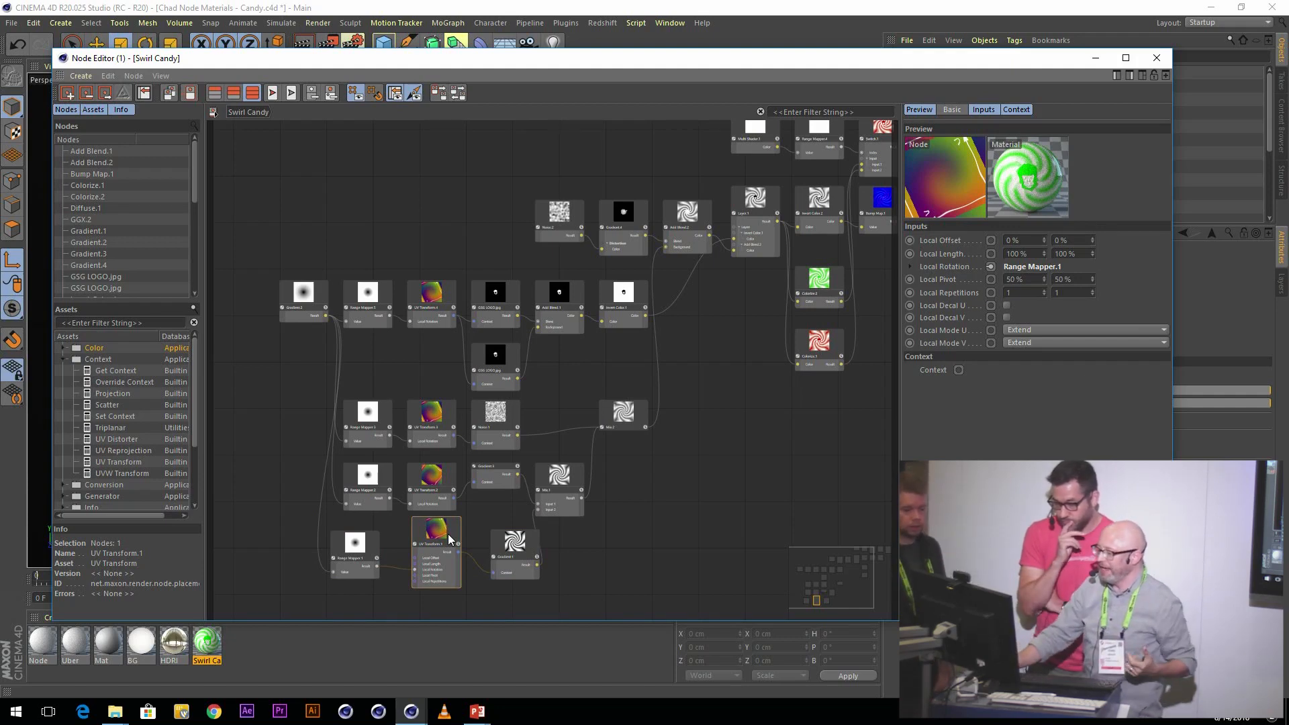
- Move Gradient.1 closer to UV Transform.1, shift Mix.2 slightly down, and clear the node selection
left_click_drag(522, 540, 510, 527)
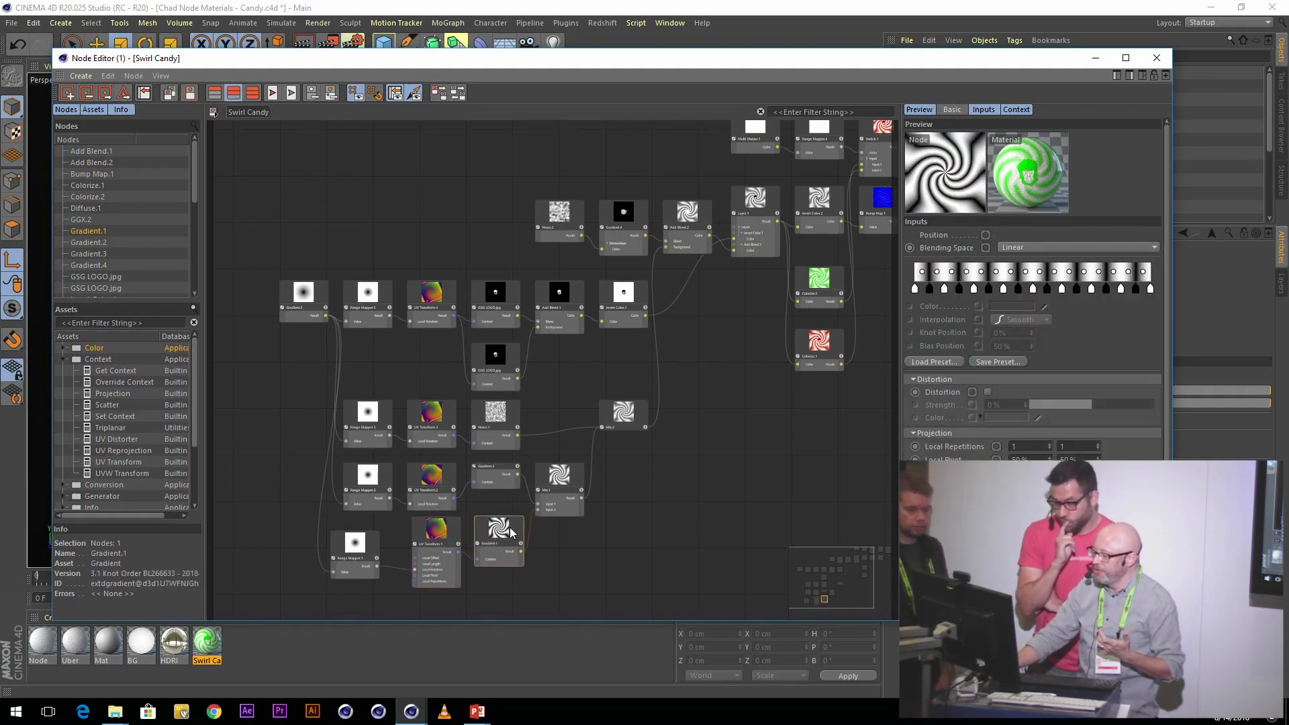
left_click_drag(625, 418, 640, 434)
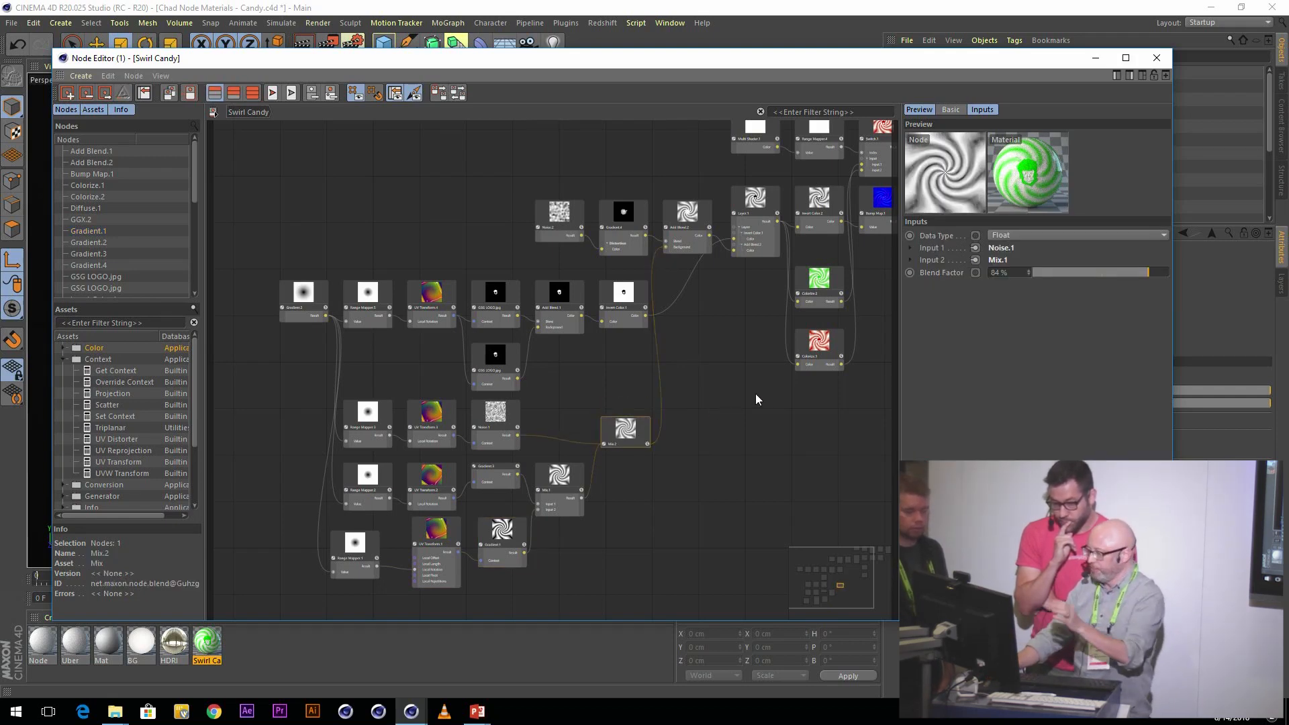
left_click(683, 368)
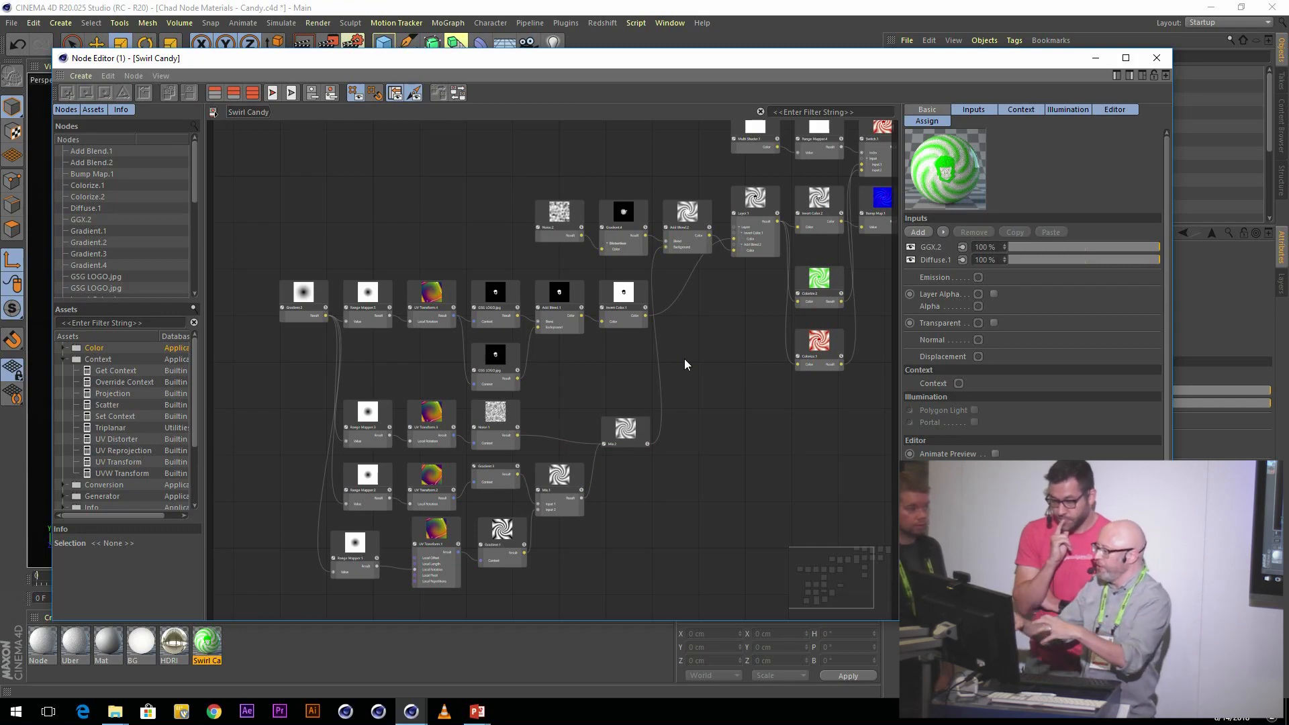
- Examine the layer stack of Layer.1 and the color gradients of the Colorize.1 and Colorize.2 nodes it feeds
left_click(764, 205)
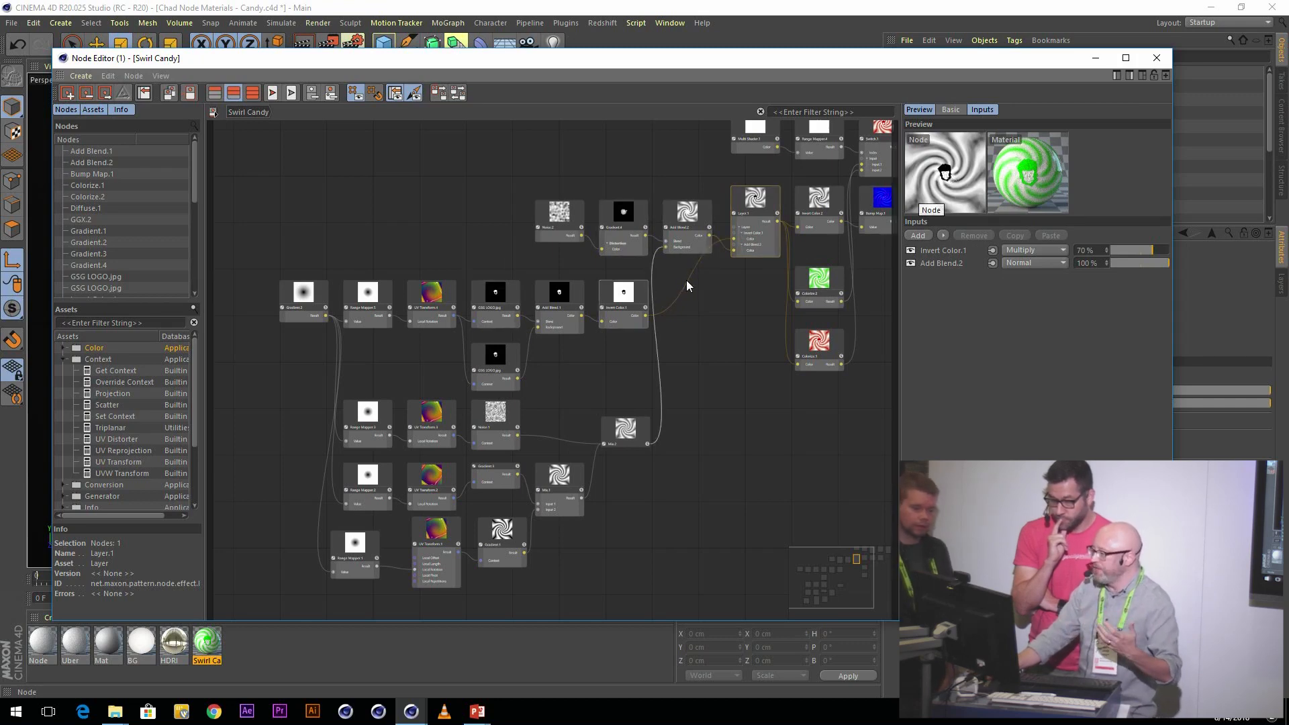
middle_click_drag(688, 282, 684, 288)
middle_click_drag(832, 343, 662, 411)
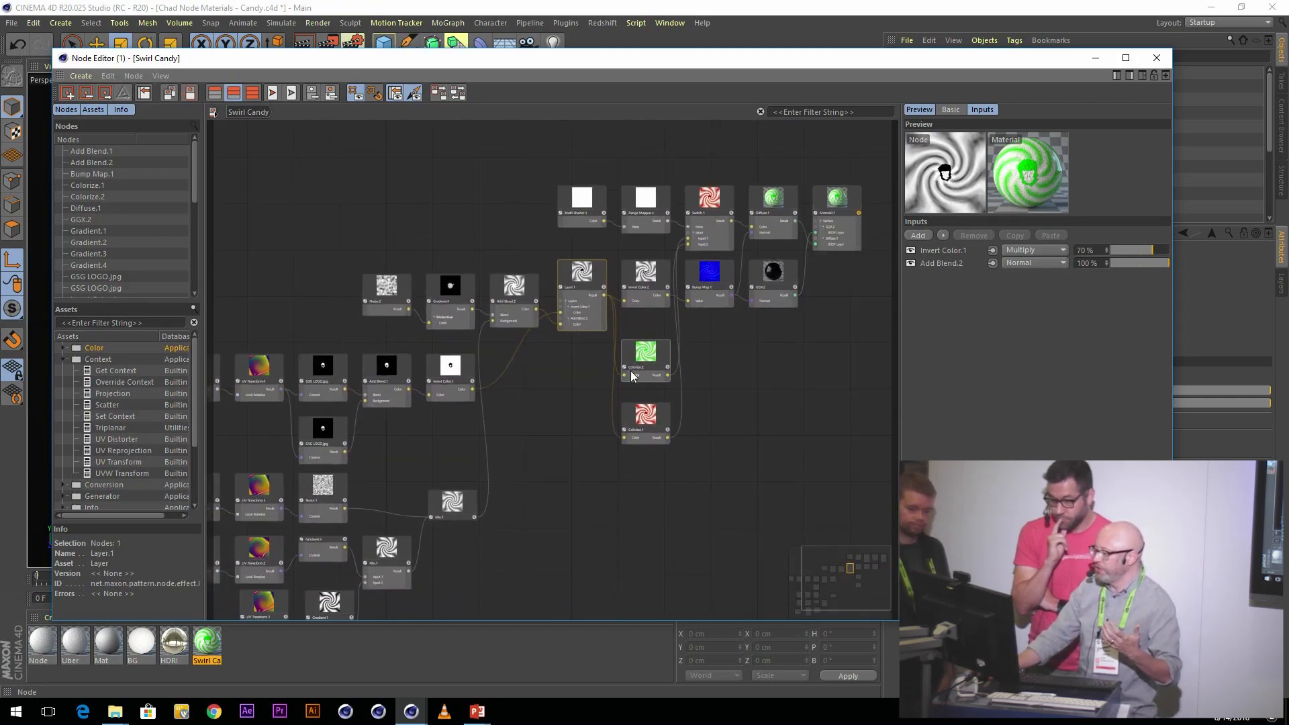
left_click(660, 358)
left_click(655, 421)
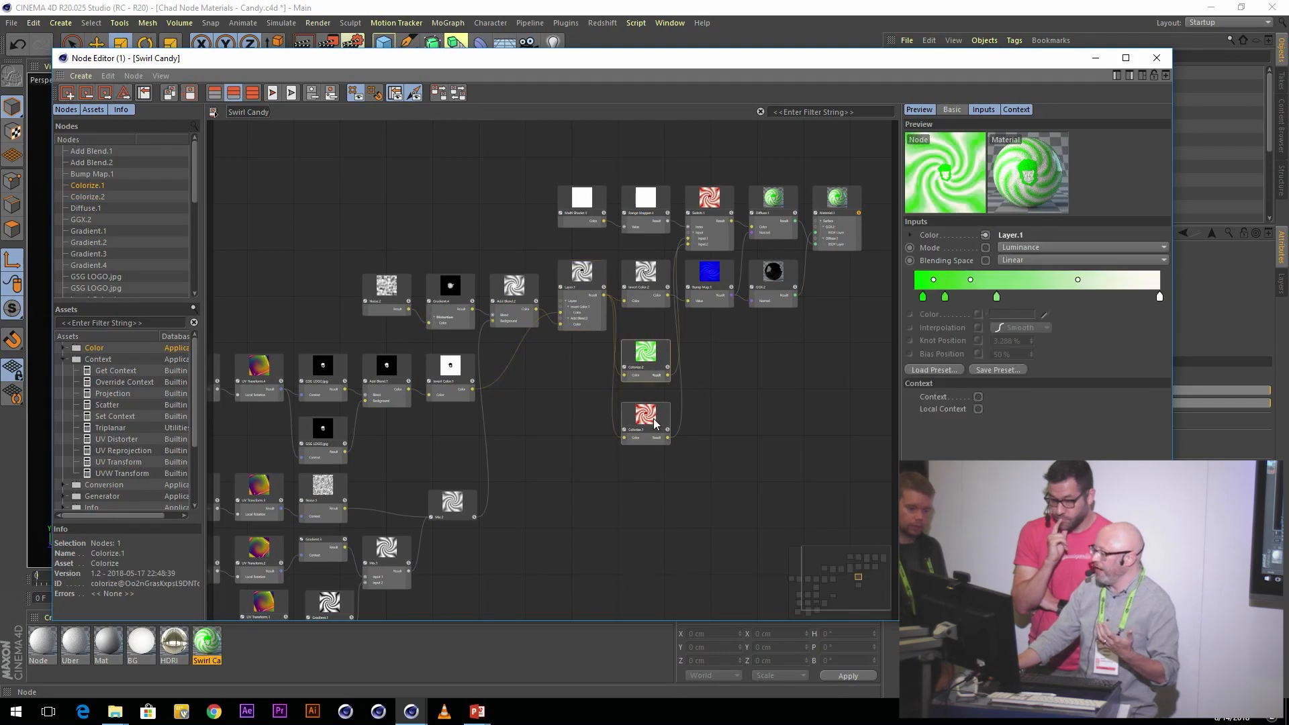
left_click(650, 360)
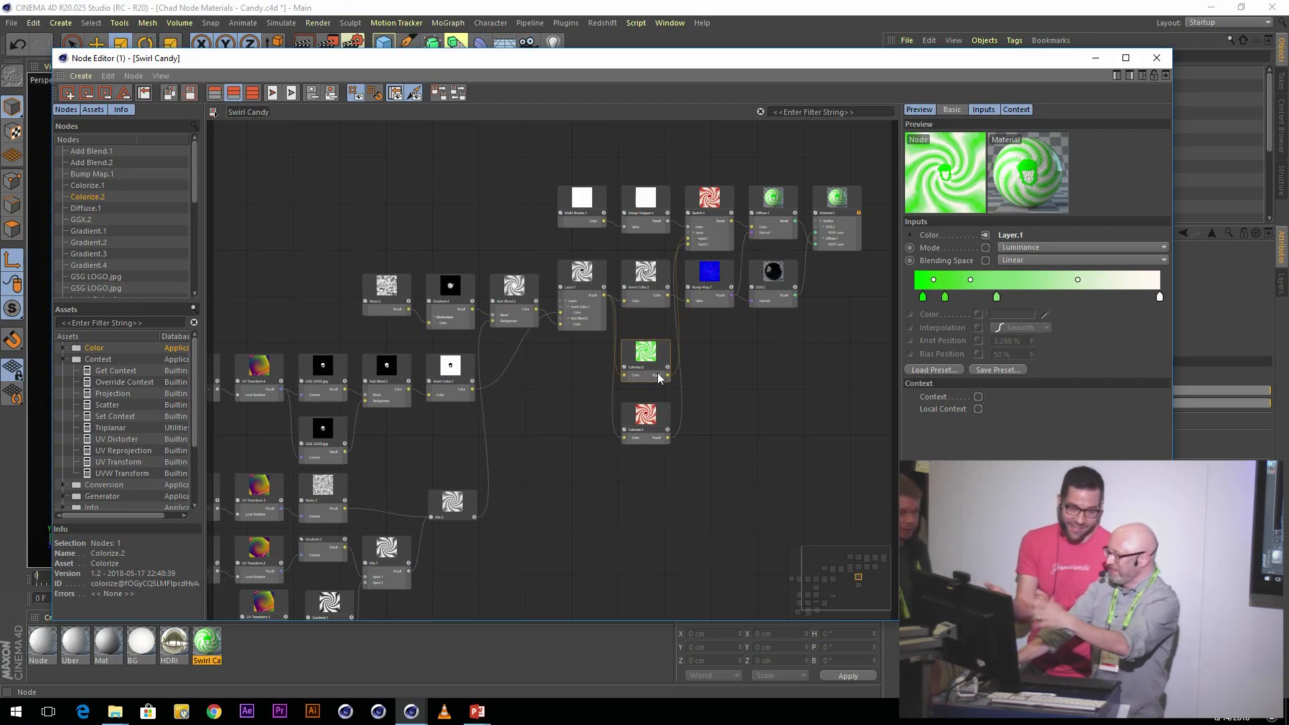
left_click(731, 370)
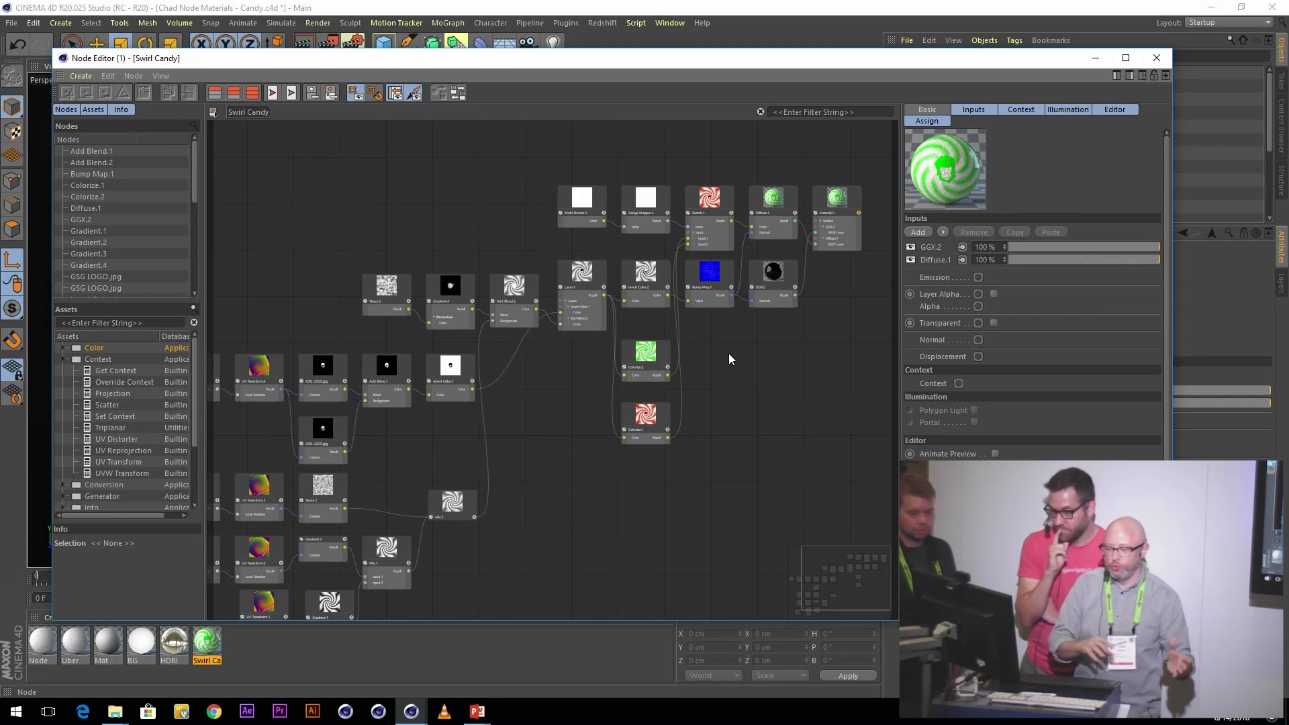
- Move Gradient.2 beside the three lower node rows, group it with those rows and both Mix nodes, and move the group aside
middle_click_drag(542, 531, 750, 380)
left_click_drag(338, 216, 308, 344)
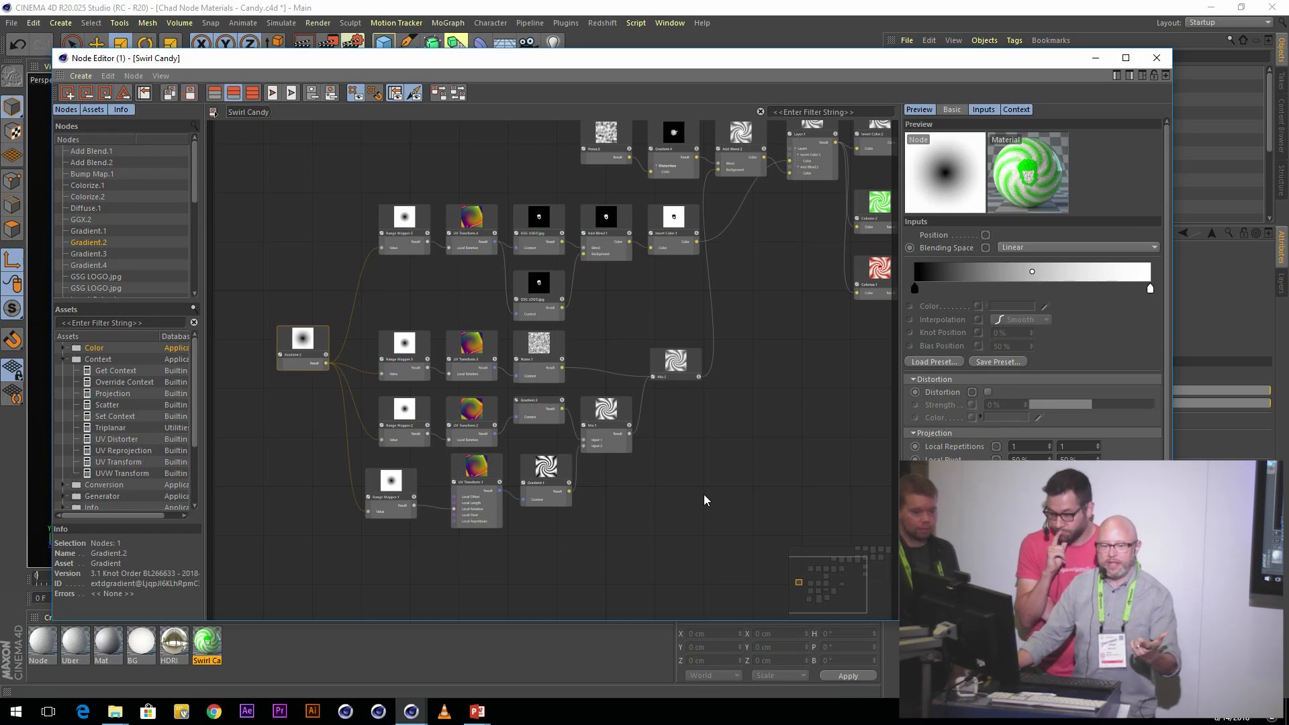
left_click_drag(296, 581, 773, 353)
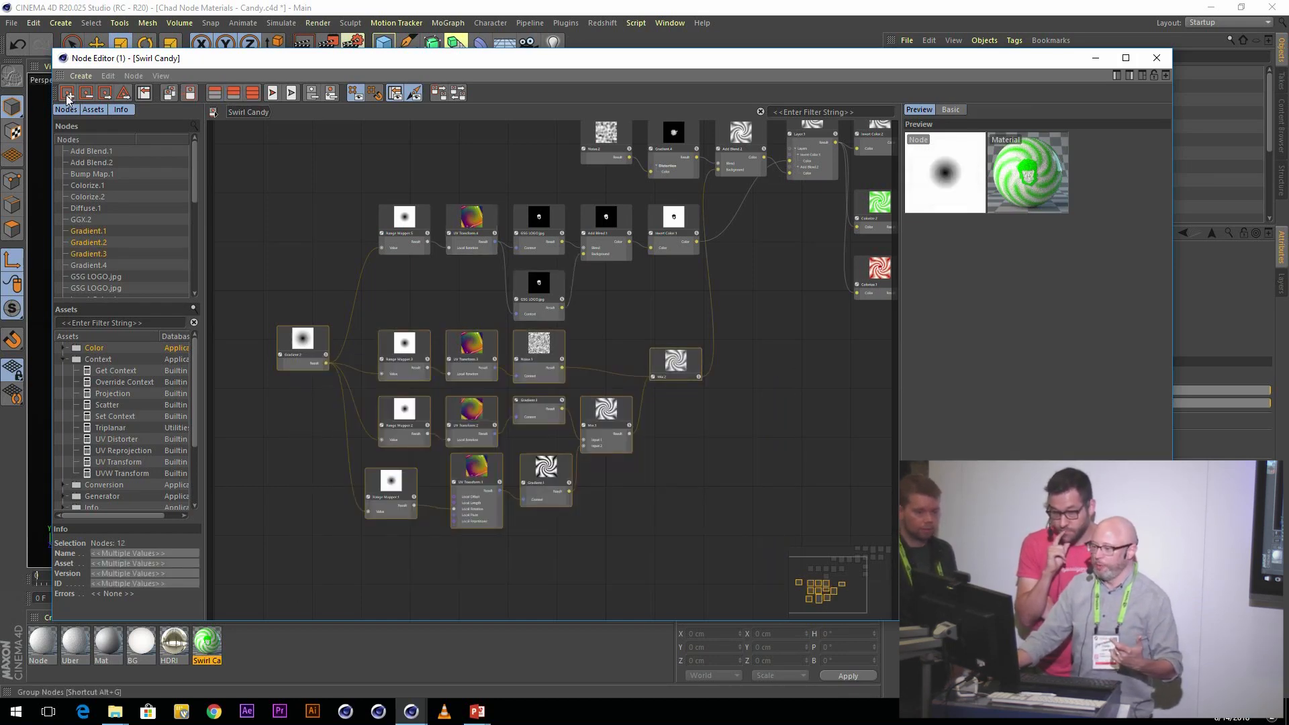
key("alt+g")
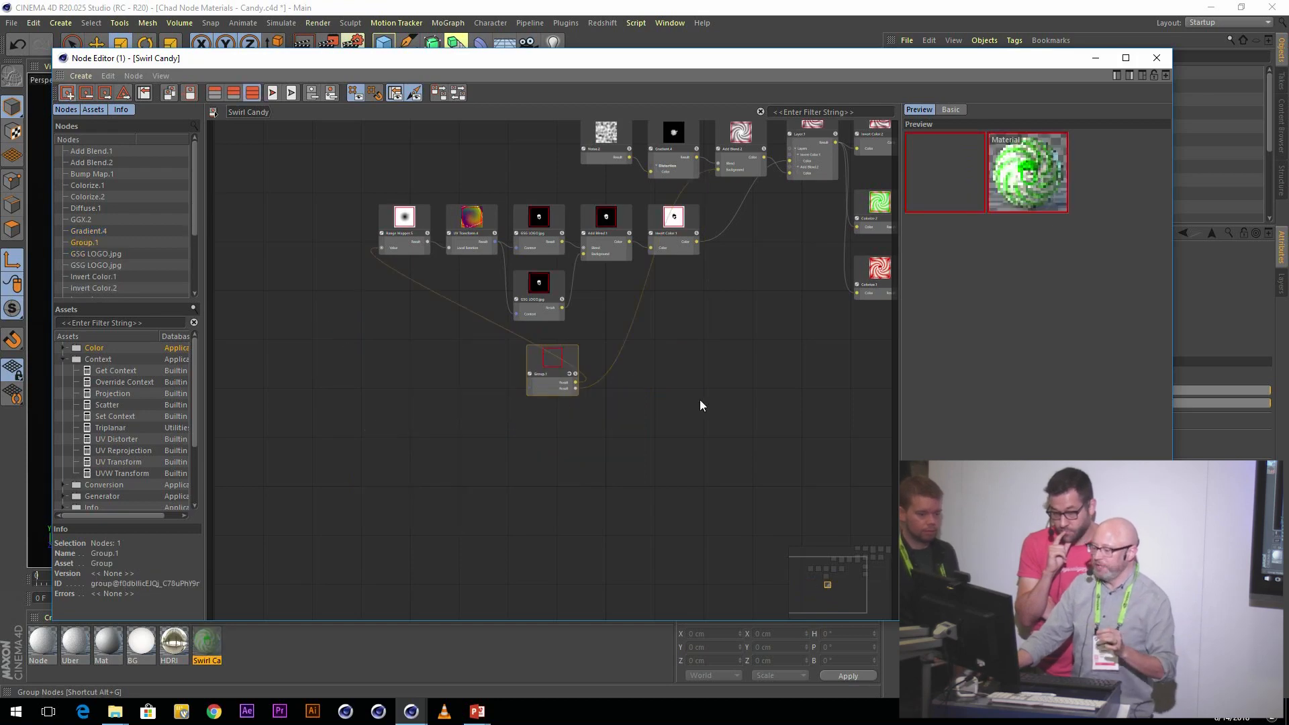
left_click_drag(551, 376, 391, 430)
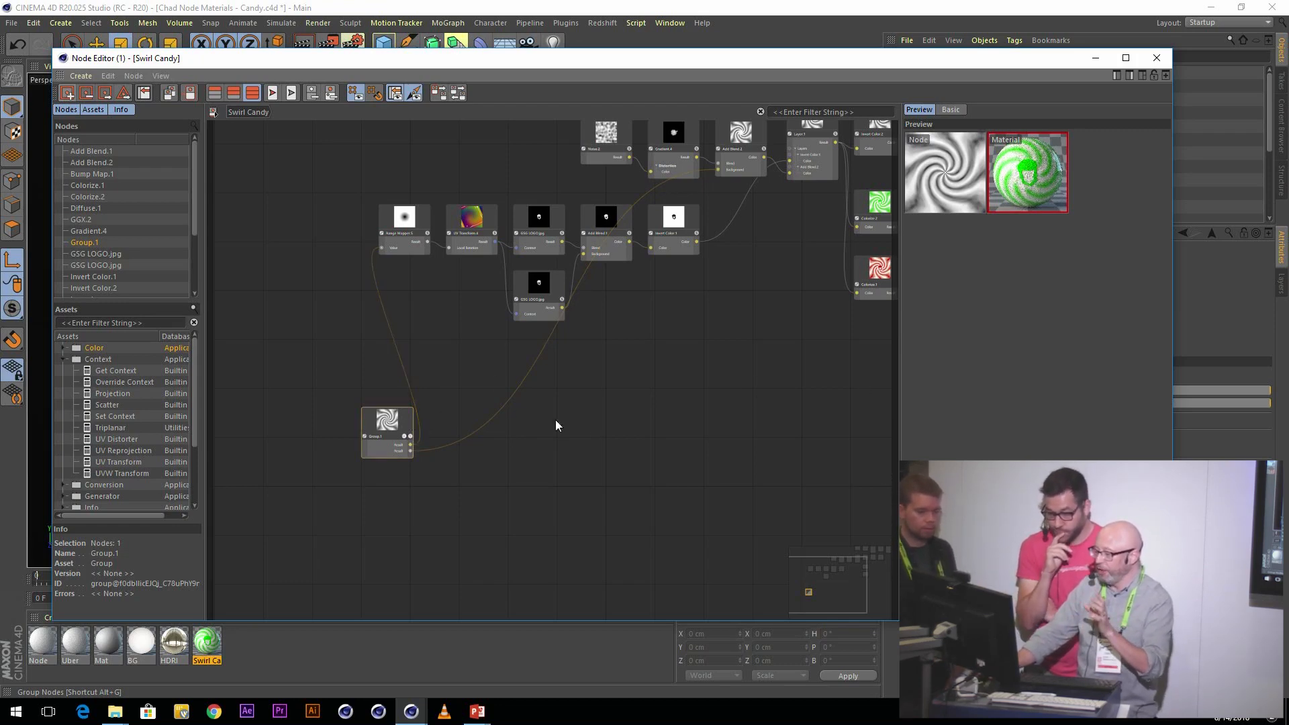
- Open the new node group, examine the nodes inside it, and return to the Swirl Candy graph
left_click(408, 435)
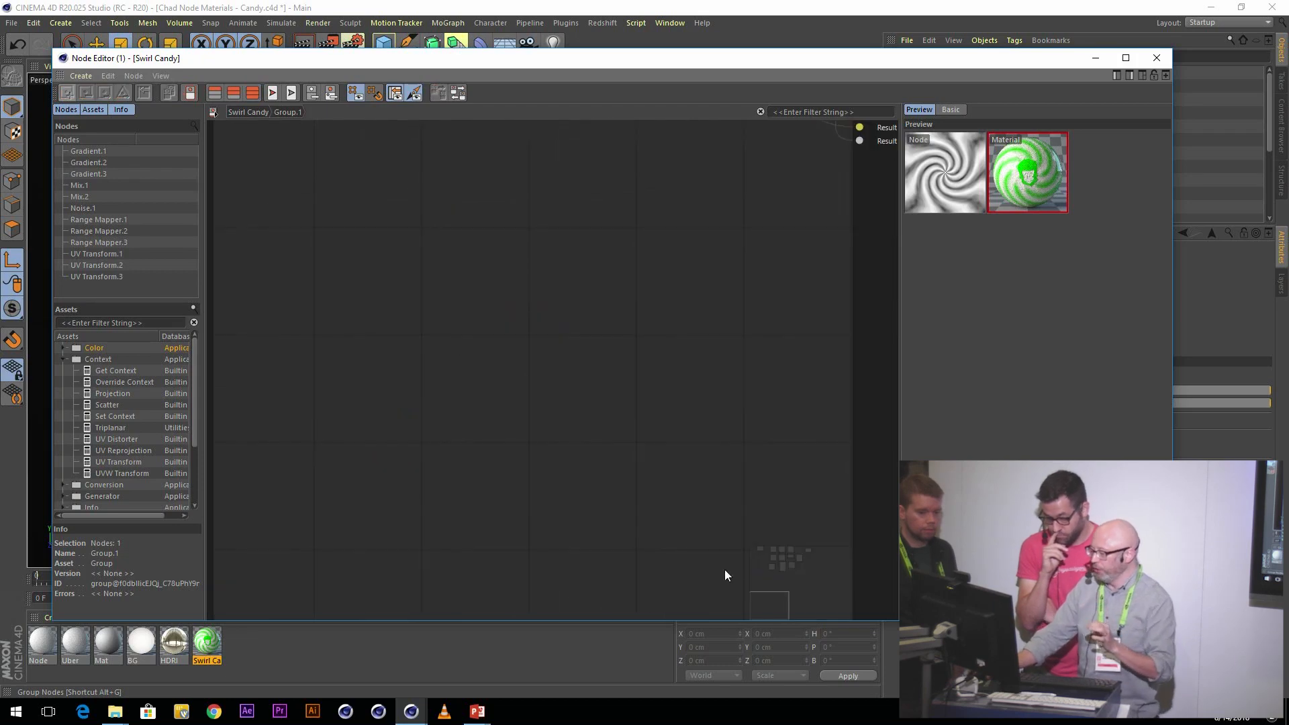
left_click_drag(793, 609, 791, 553)
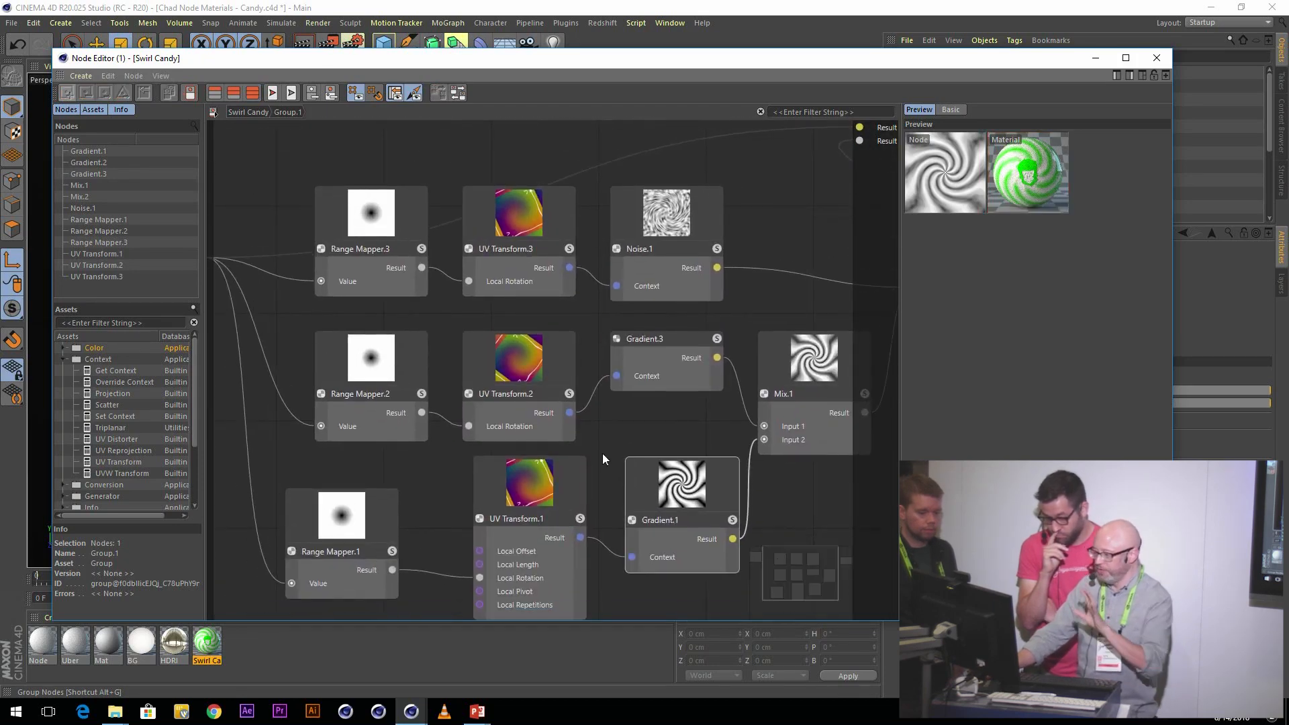
left_click(252, 108)
- Reposition the group node slightly up and farther left in the Swirl Candy graph
mouse_move(403, 433)
left_mouse_down()
mouse_move(380, 420)
mouse_move(401, 419)
left_mouse_up()
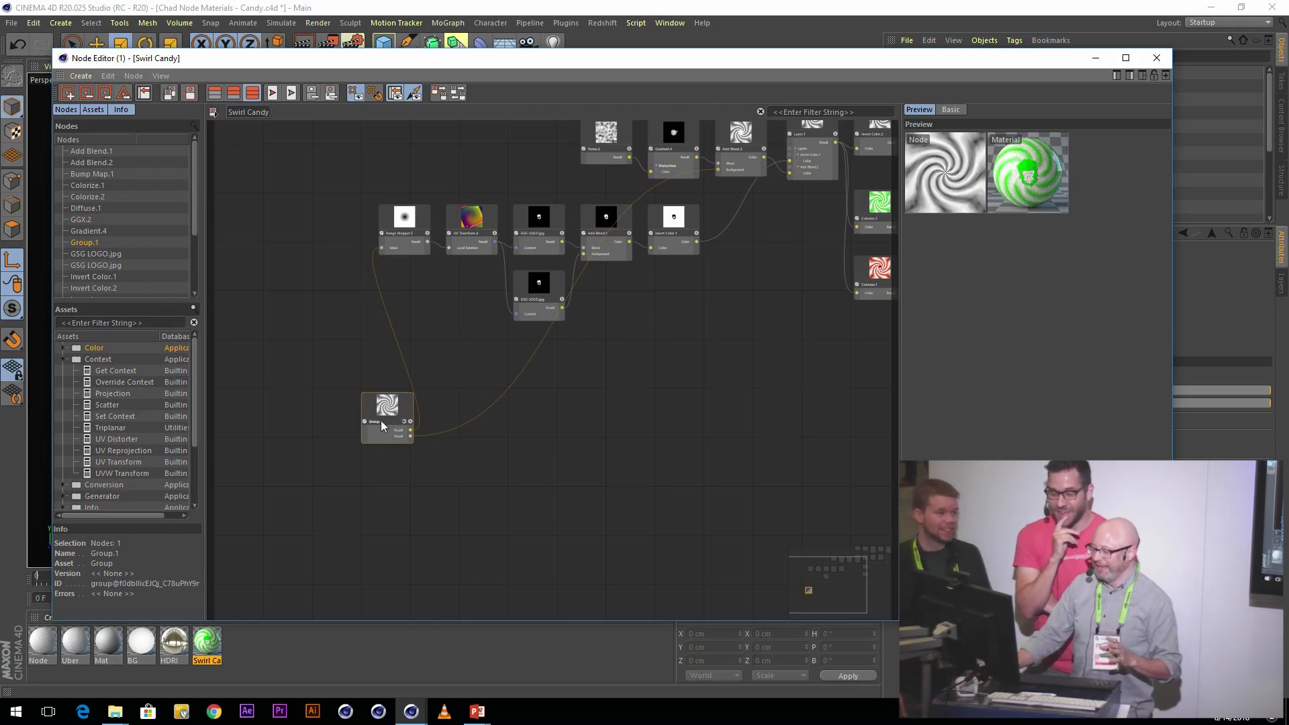
left_click_drag(384, 414, 368, 412)
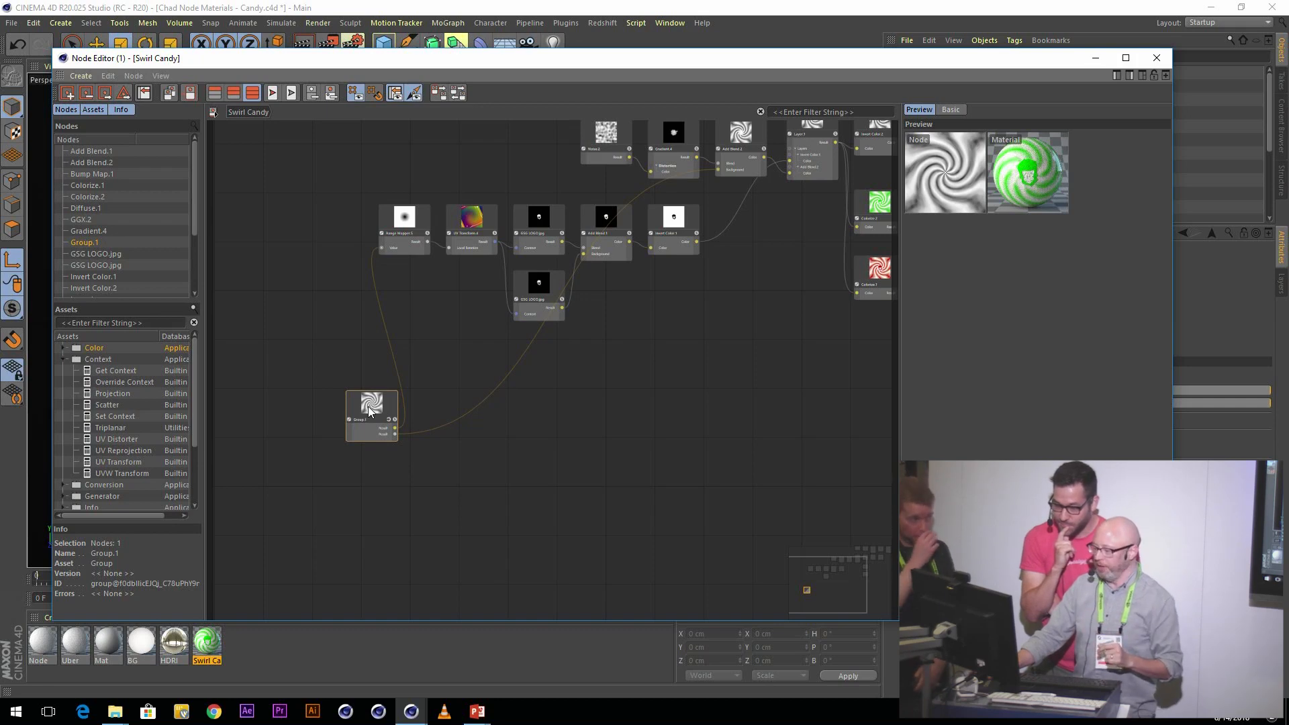
- Create an asset from the swirl node group, naming it swirl rick in the Preferences database under the Material category
right_click(369, 411)
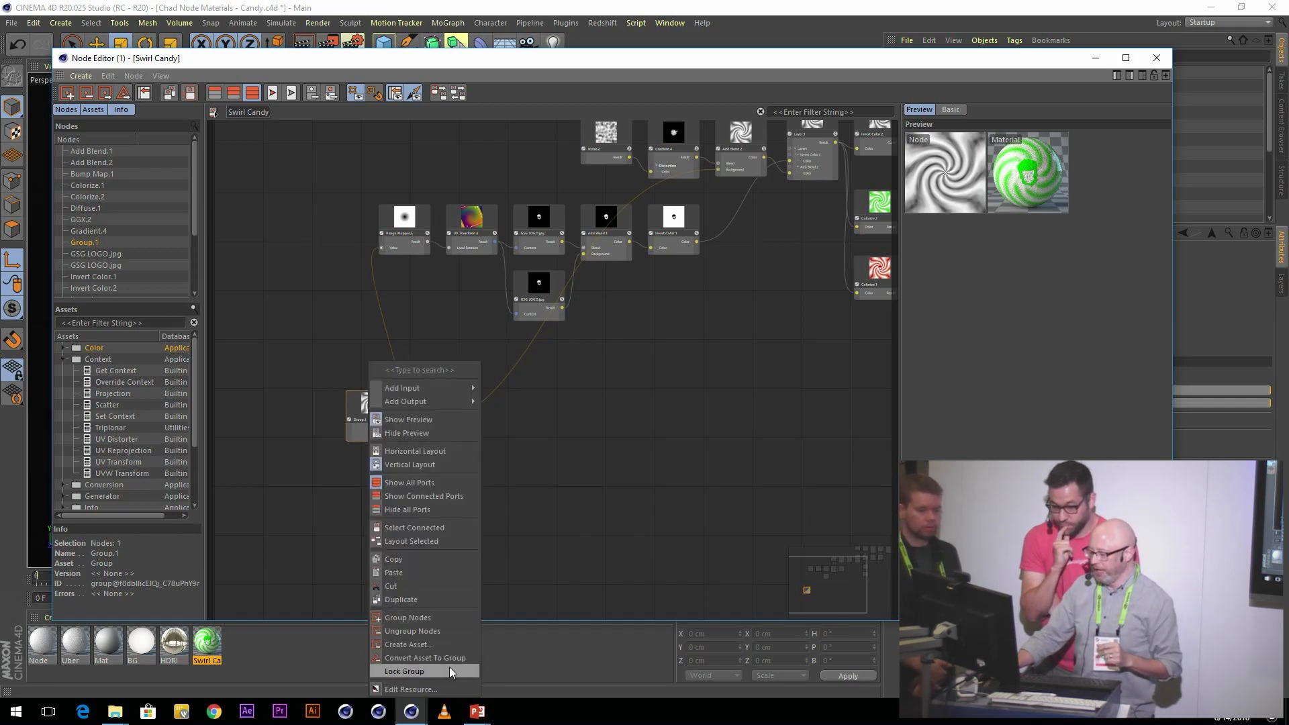
left_click(454, 646)
left_click_drag(495, 571, 679, 401)
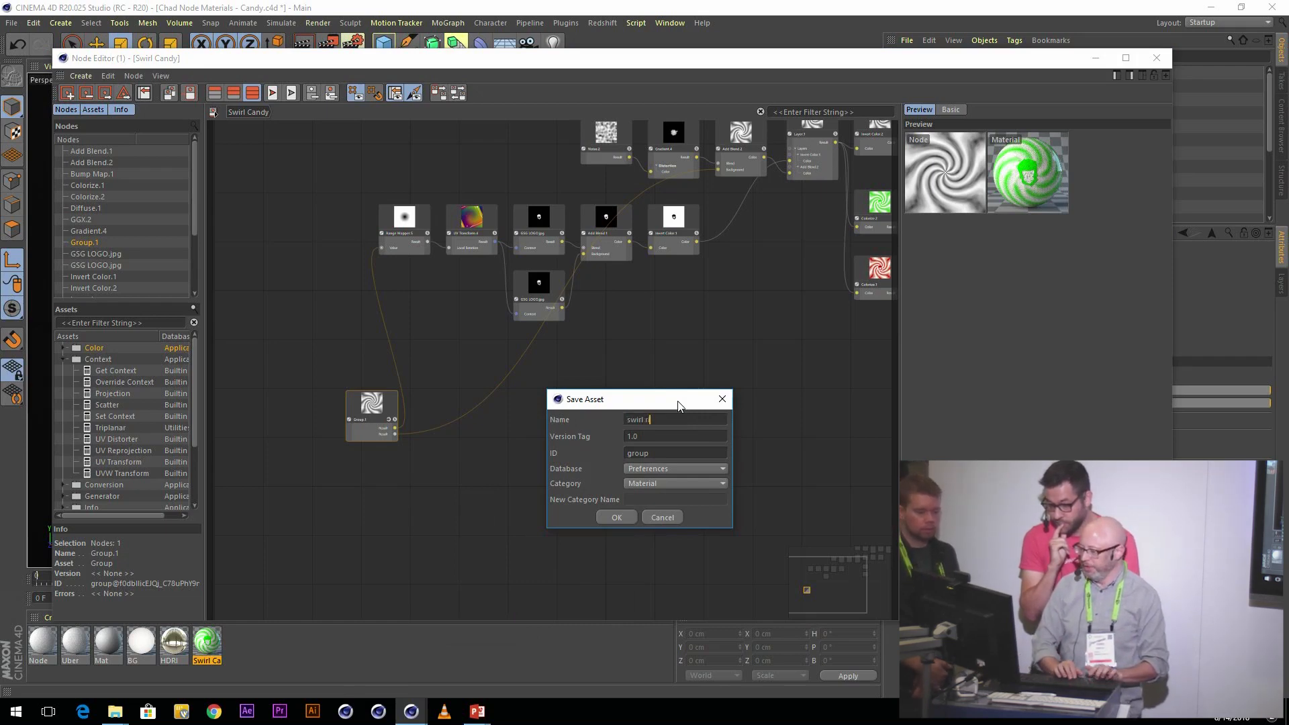
key("Return")
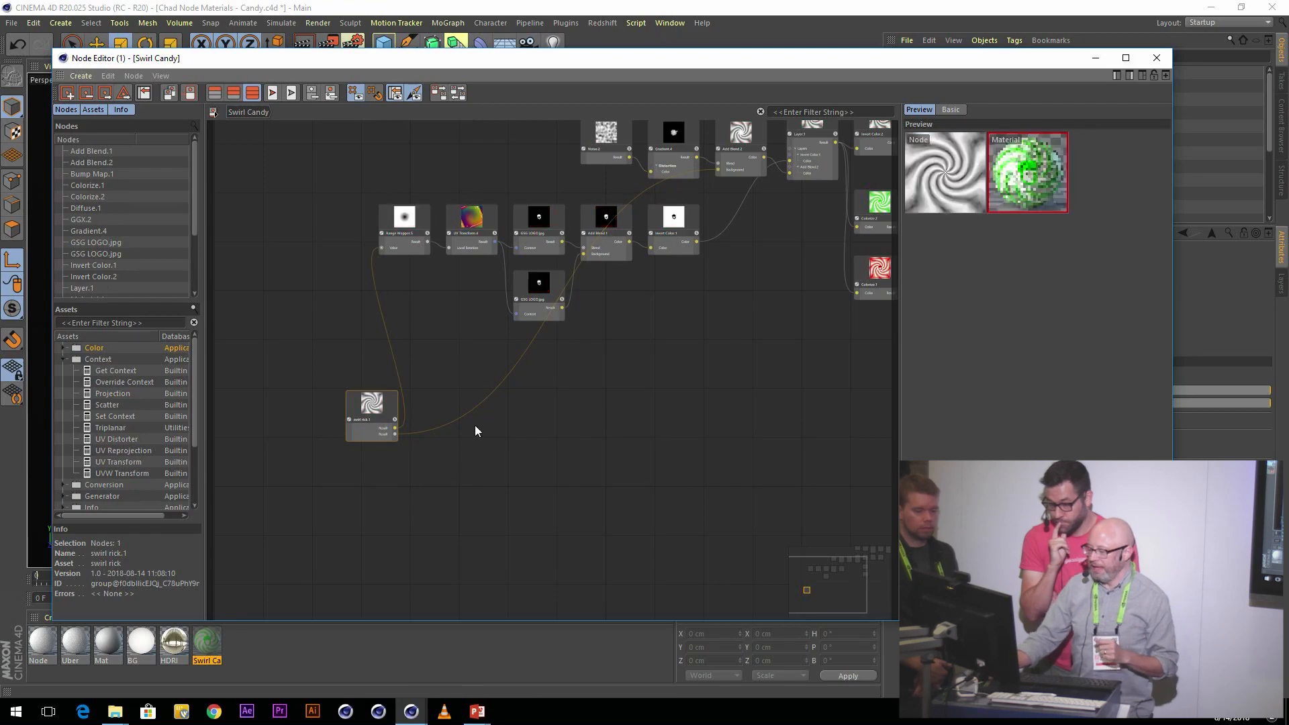
- Open the swirl rick asset for editing and add an input port to it
right_click(385, 407)
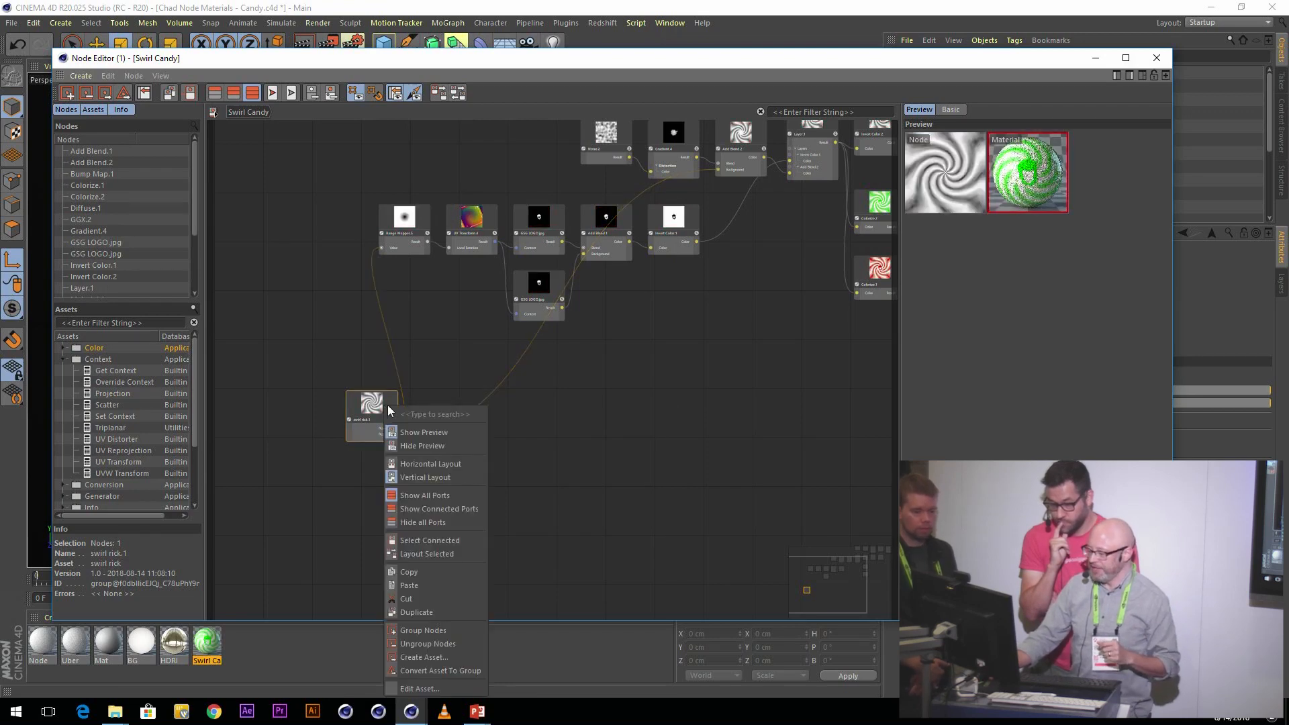
left_click(437, 692)
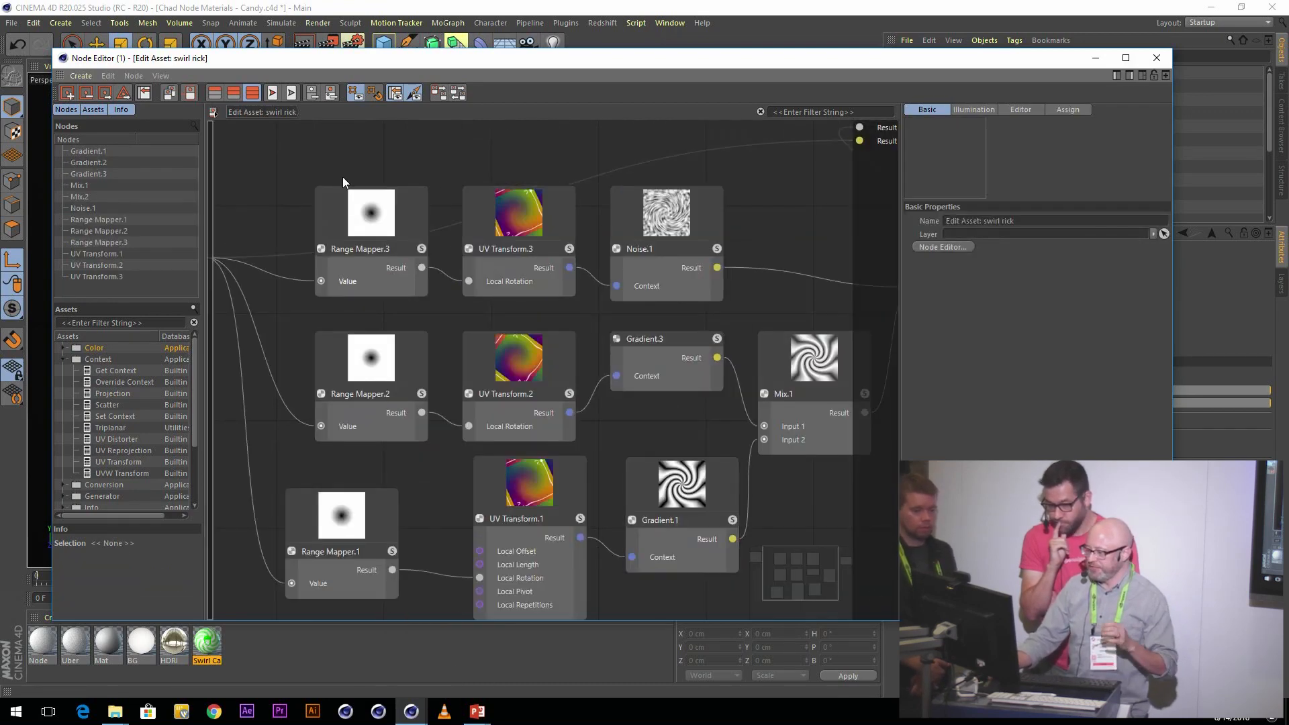
scroll(491, 226, "down", 1)
scroll(491, 226, "down", 1)
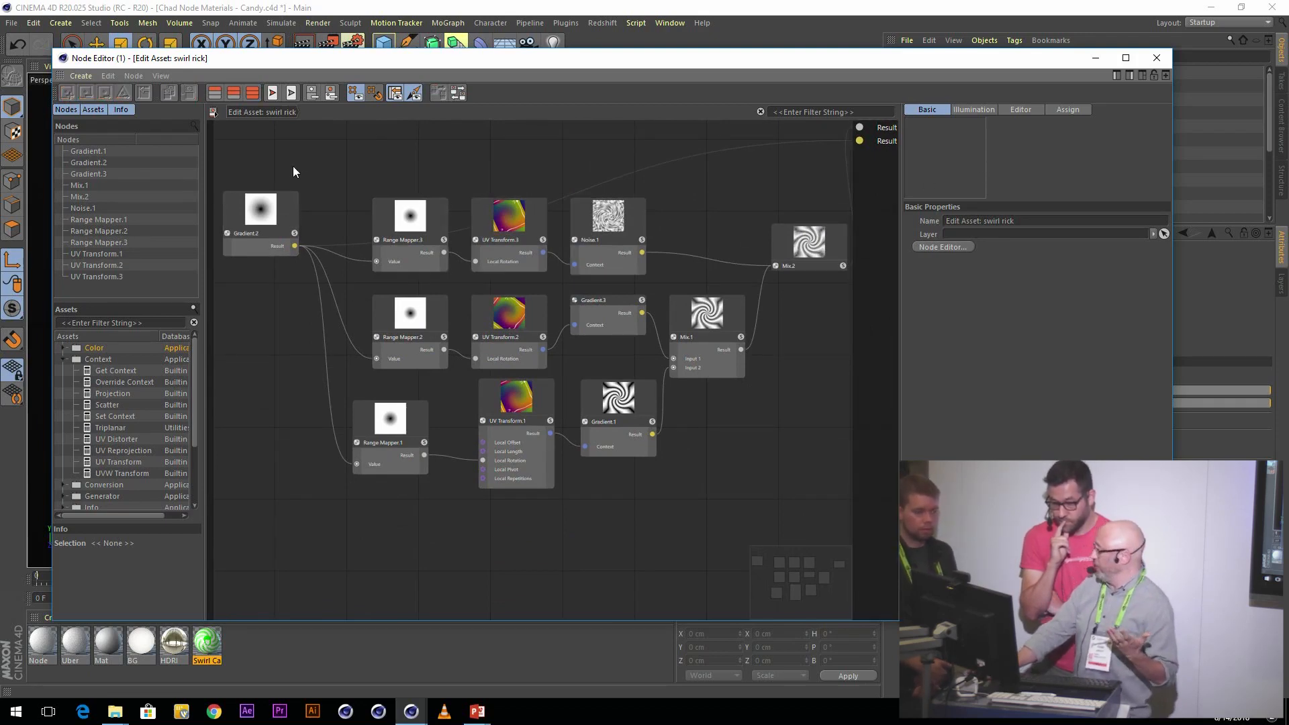
right_click(210, 164)
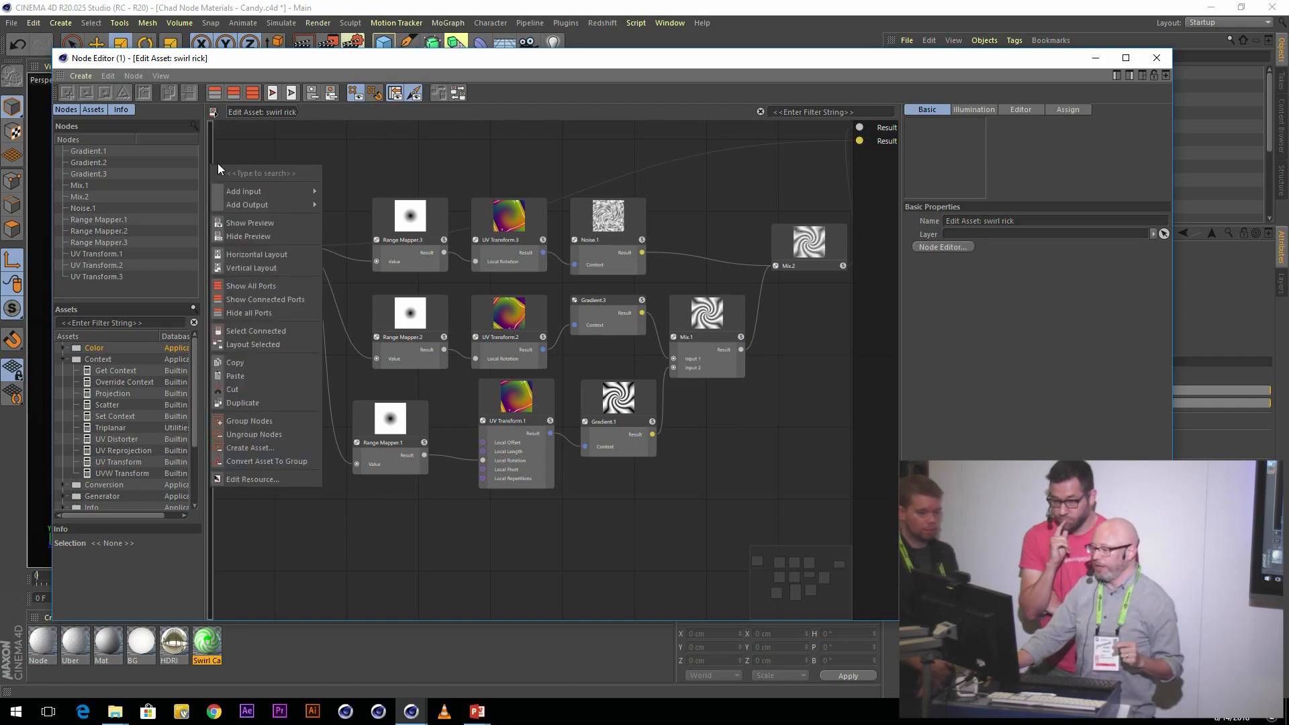
mouse_move(260, 200)
left_click(311, 193)
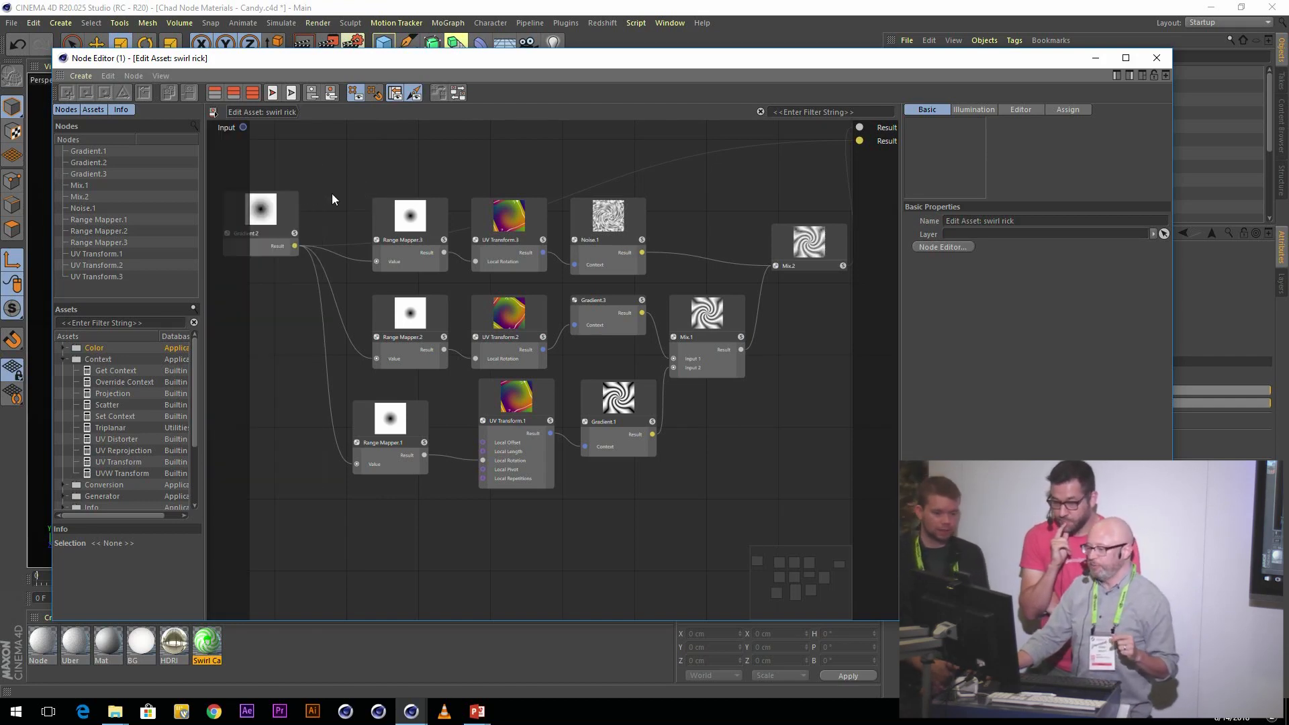
- Show all ports of Range Mapper.1 and connect the asset's new input port to its Output Max
left_click_drag(244, 128, 366, 406)
left_click(427, 421)
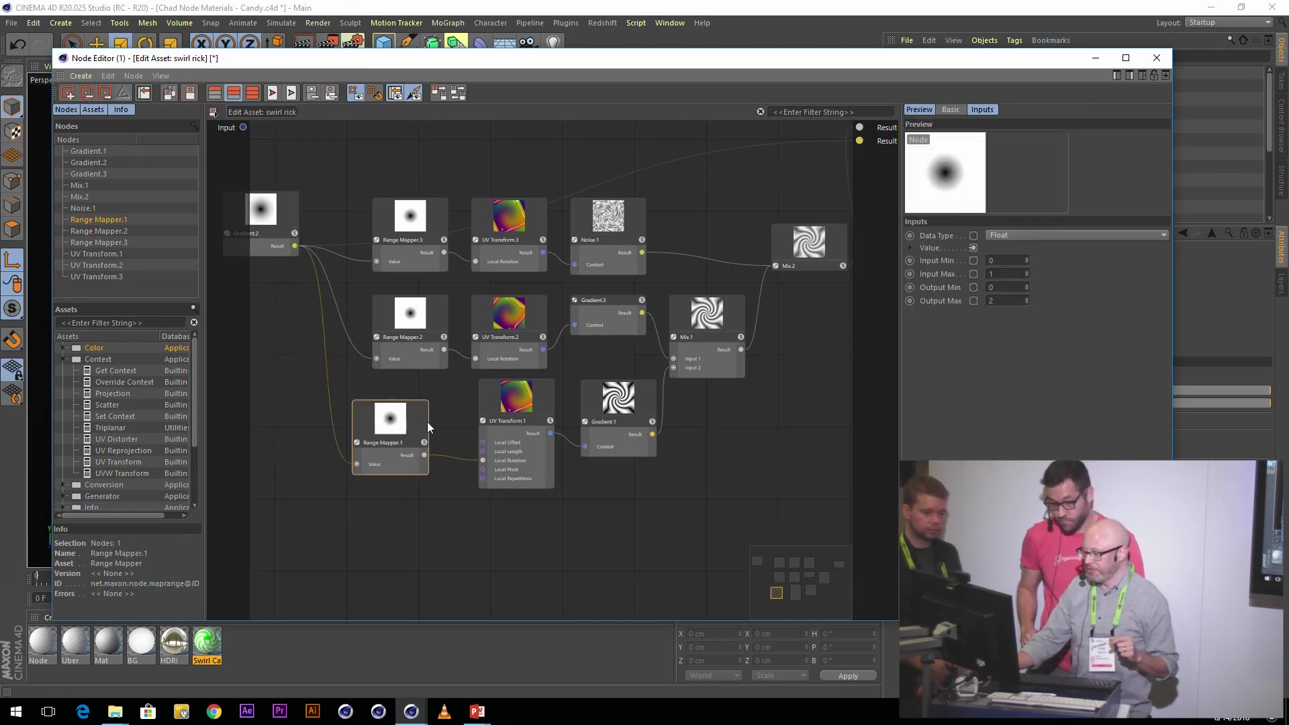
right_click(425, 417)
left_click(465, 505)
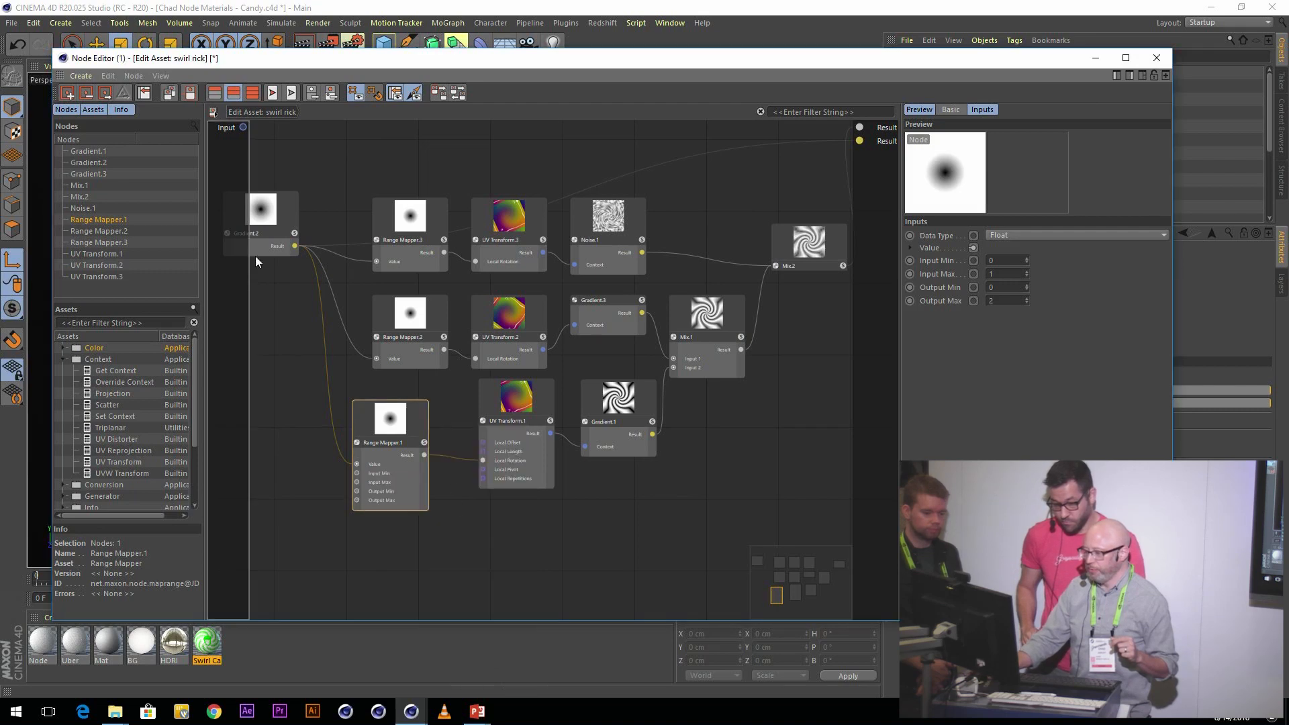
left_click_drag(243, 128, 358, 504)
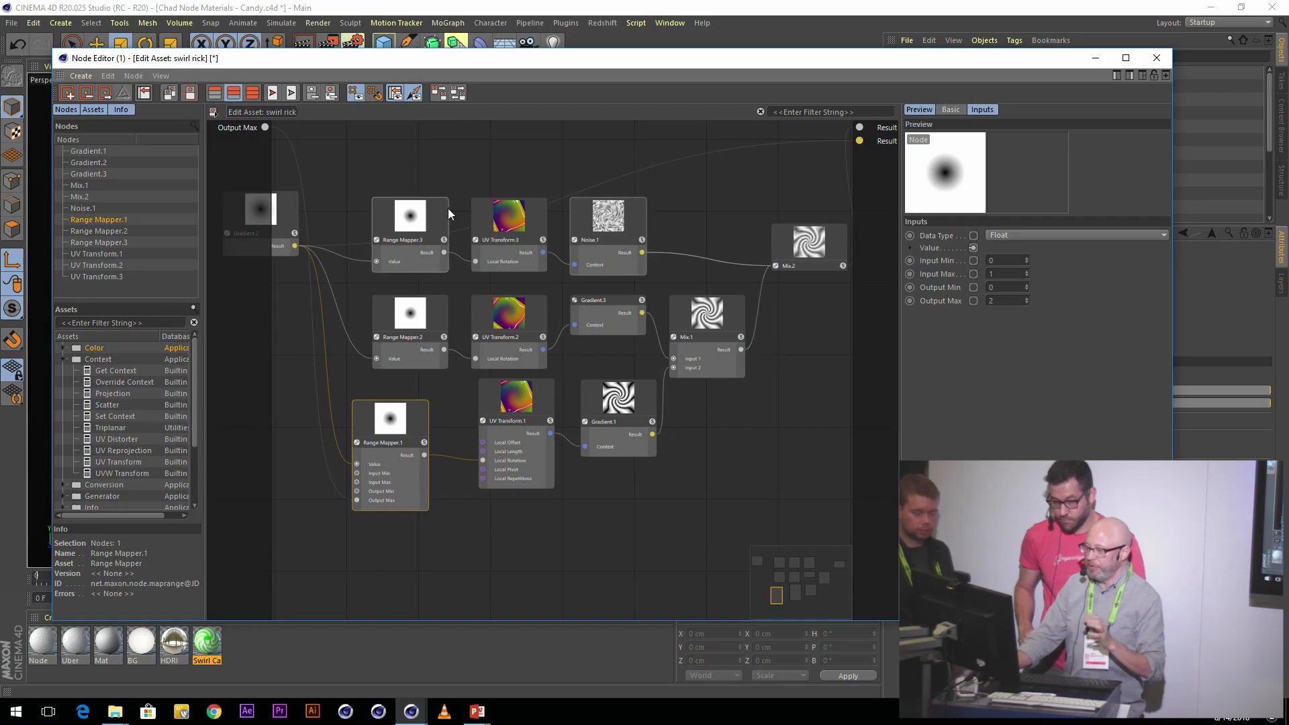
- Save the edited swirl rick asset as a new version and close its node editor window
left_click(84, 76)
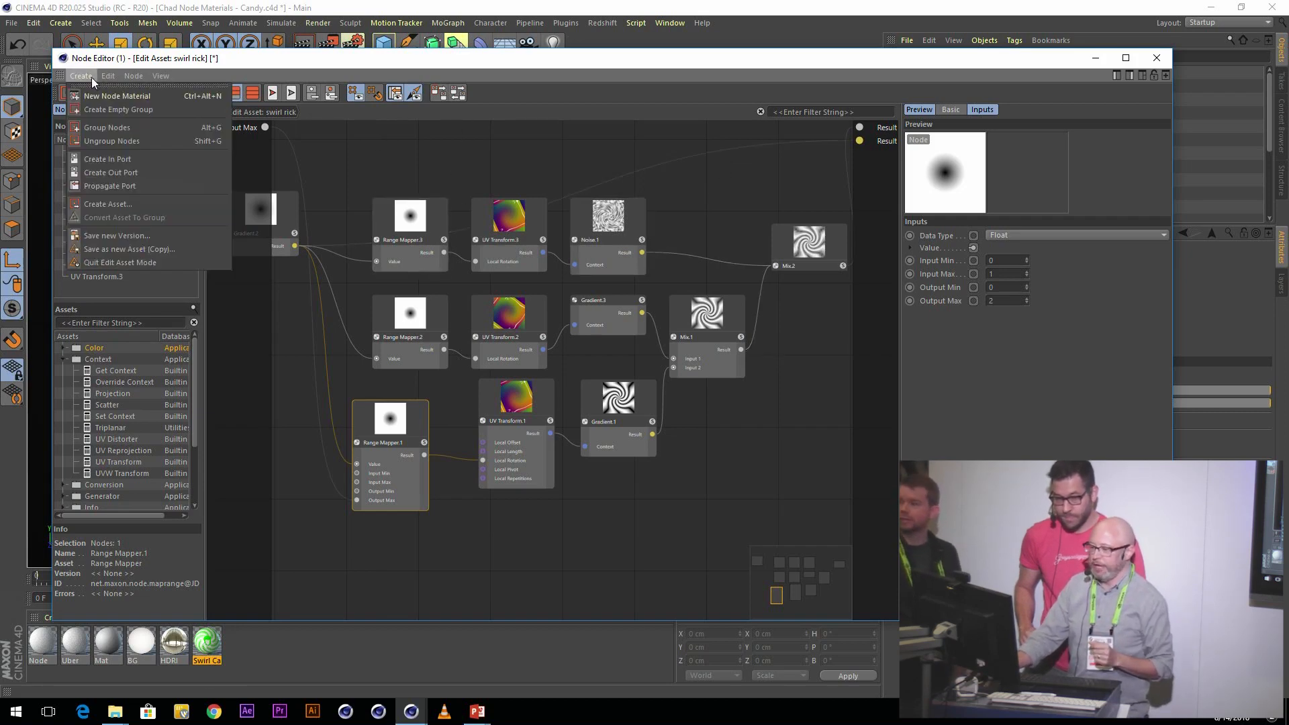
left_click(120, 237)
left_click(97, 294)
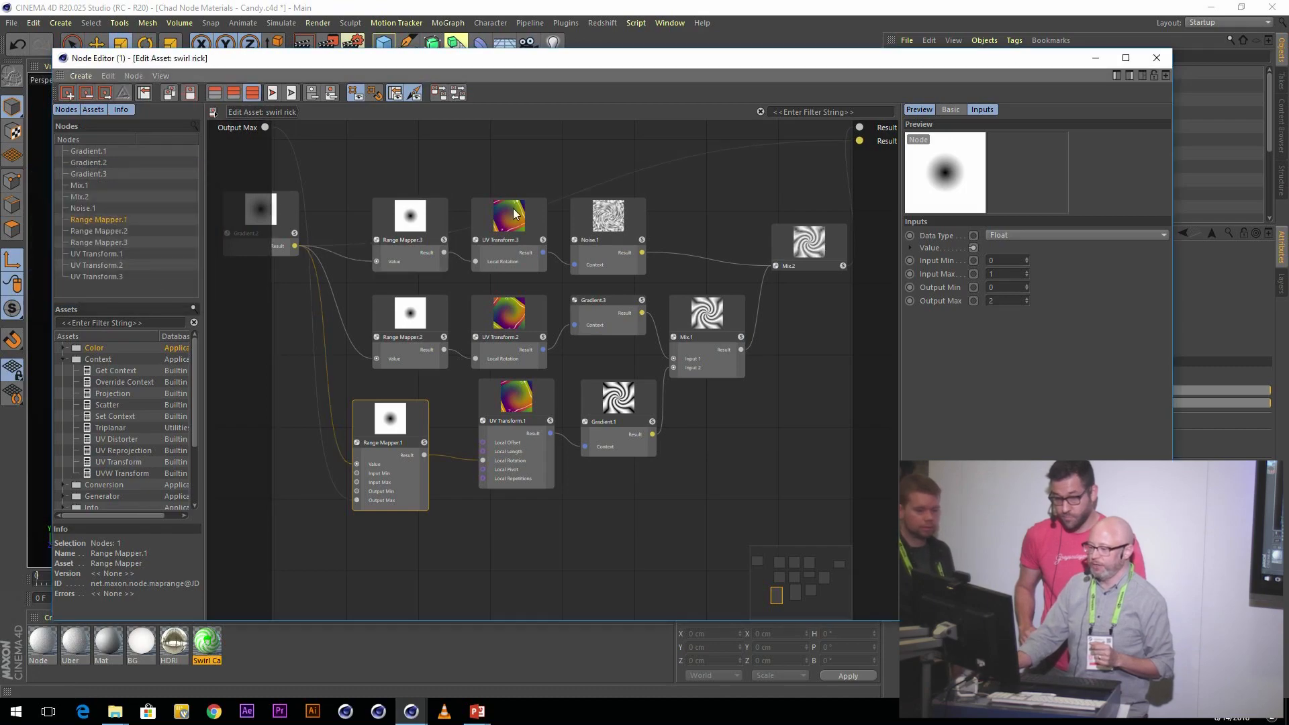
left_click(1156, 58)
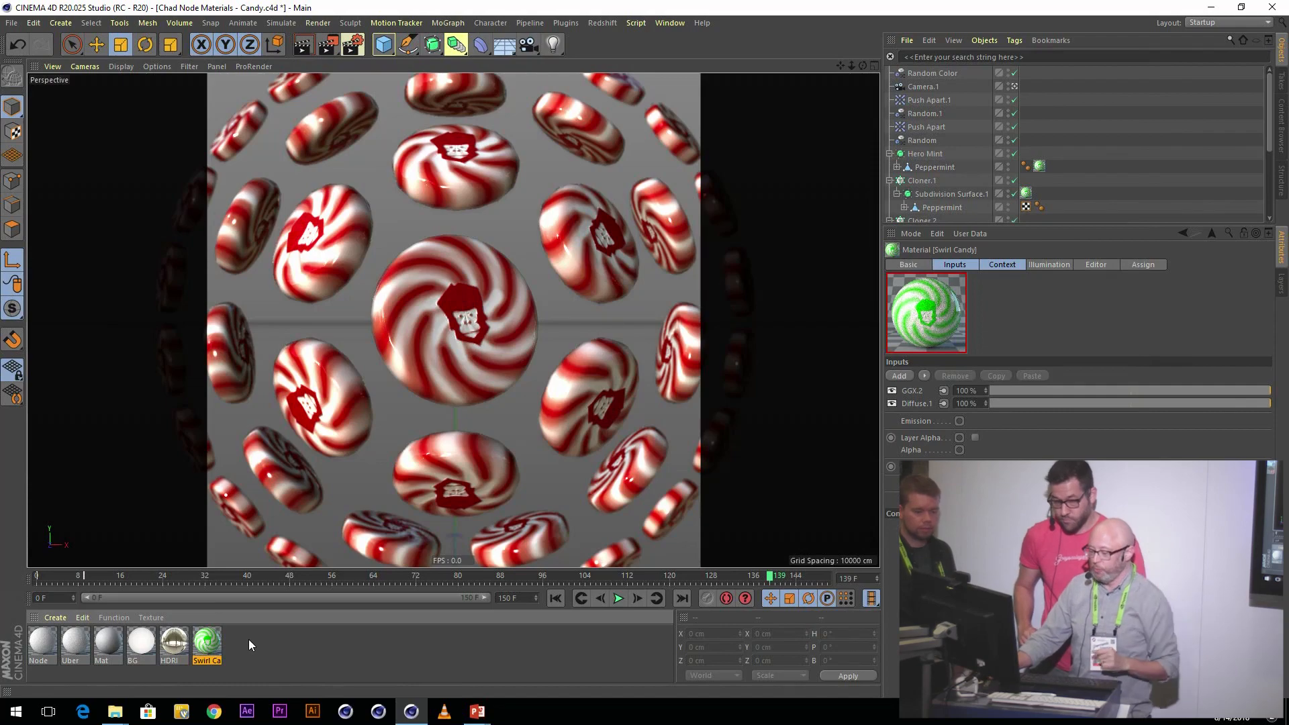
- Reopen the Swirl Candy material's node graph, search the assets for swirl, and add another swirl rick node
double_click(219, 644)
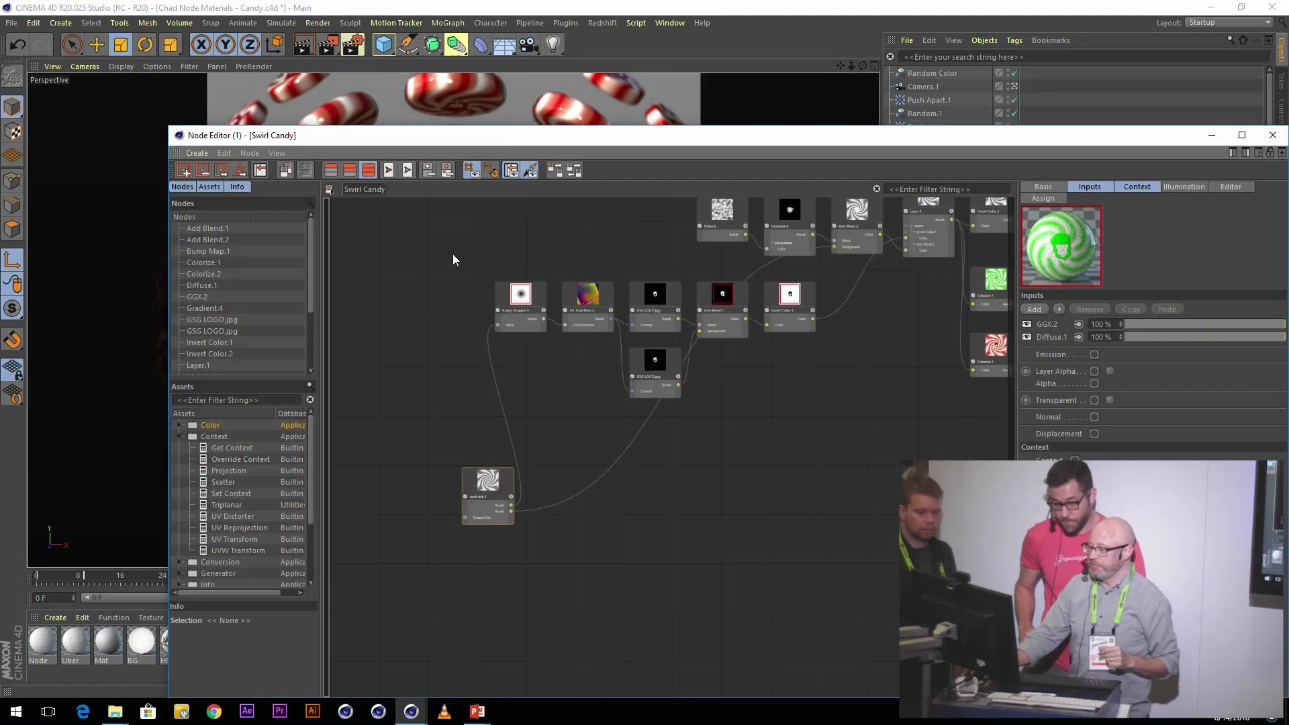
left_click_drag(510, 140, 412, 61)
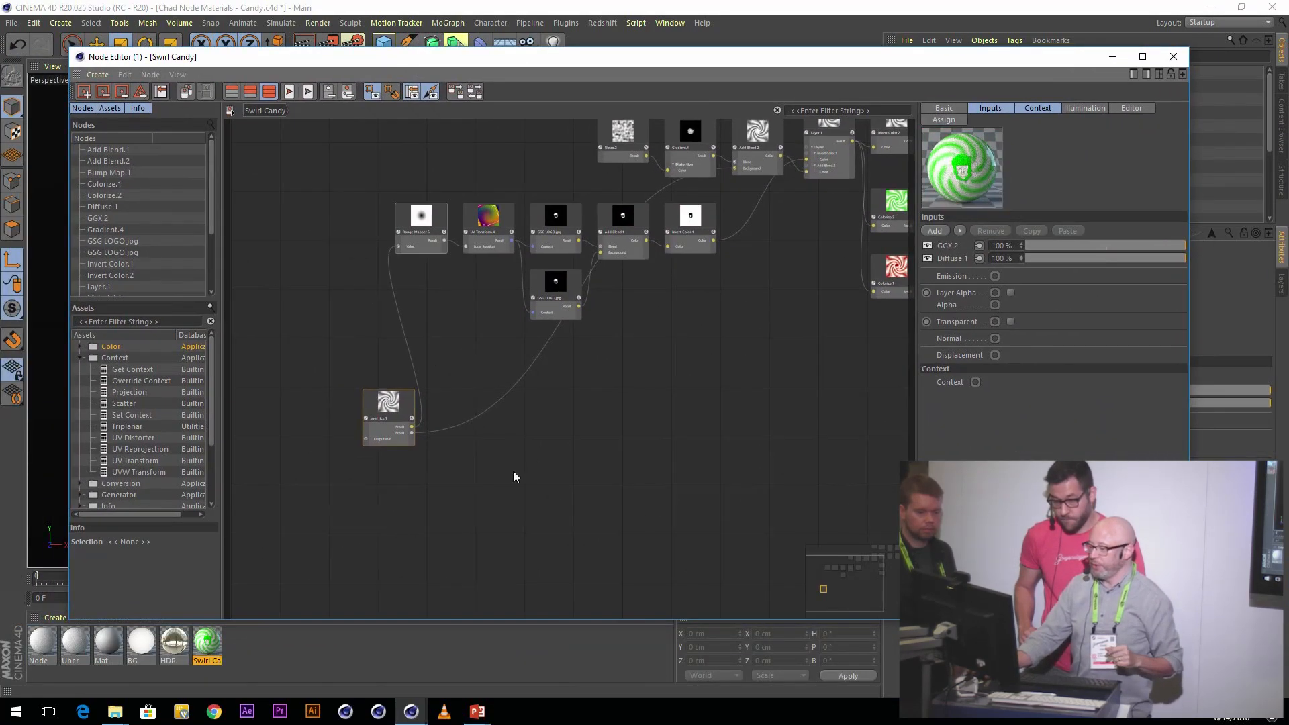
double_click(552, 456)
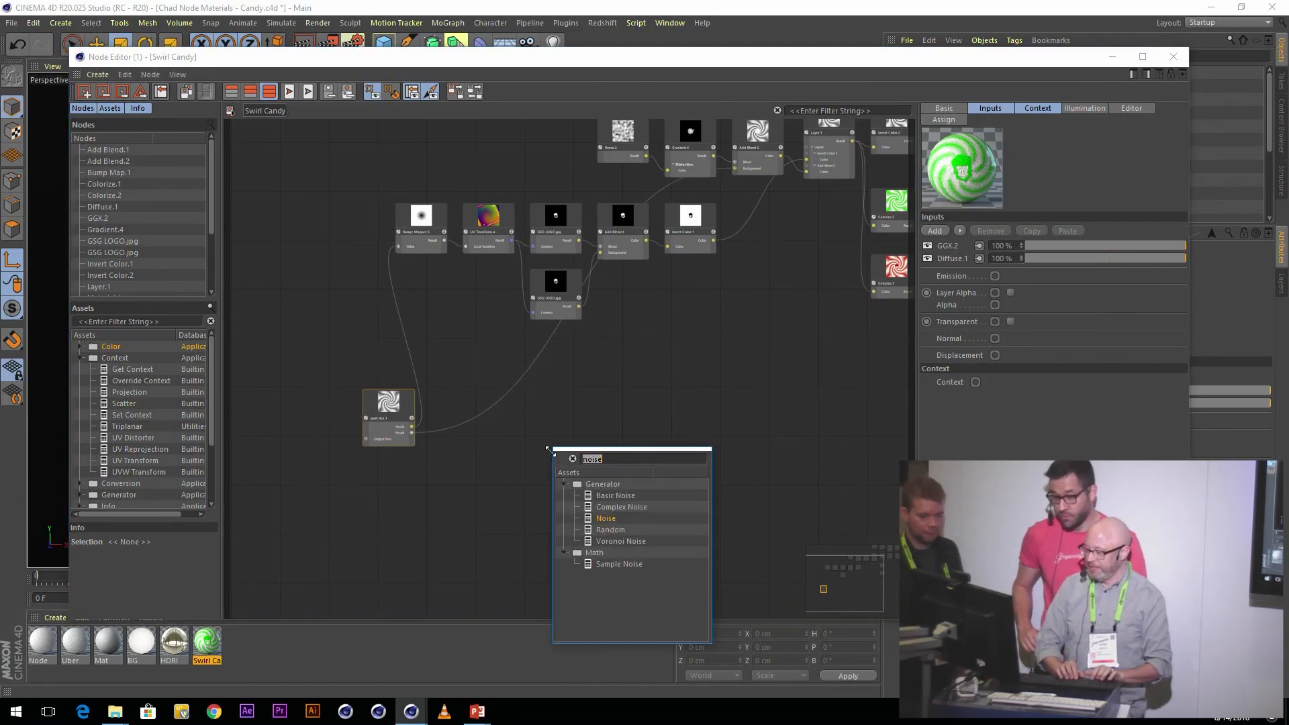
type("swirl")
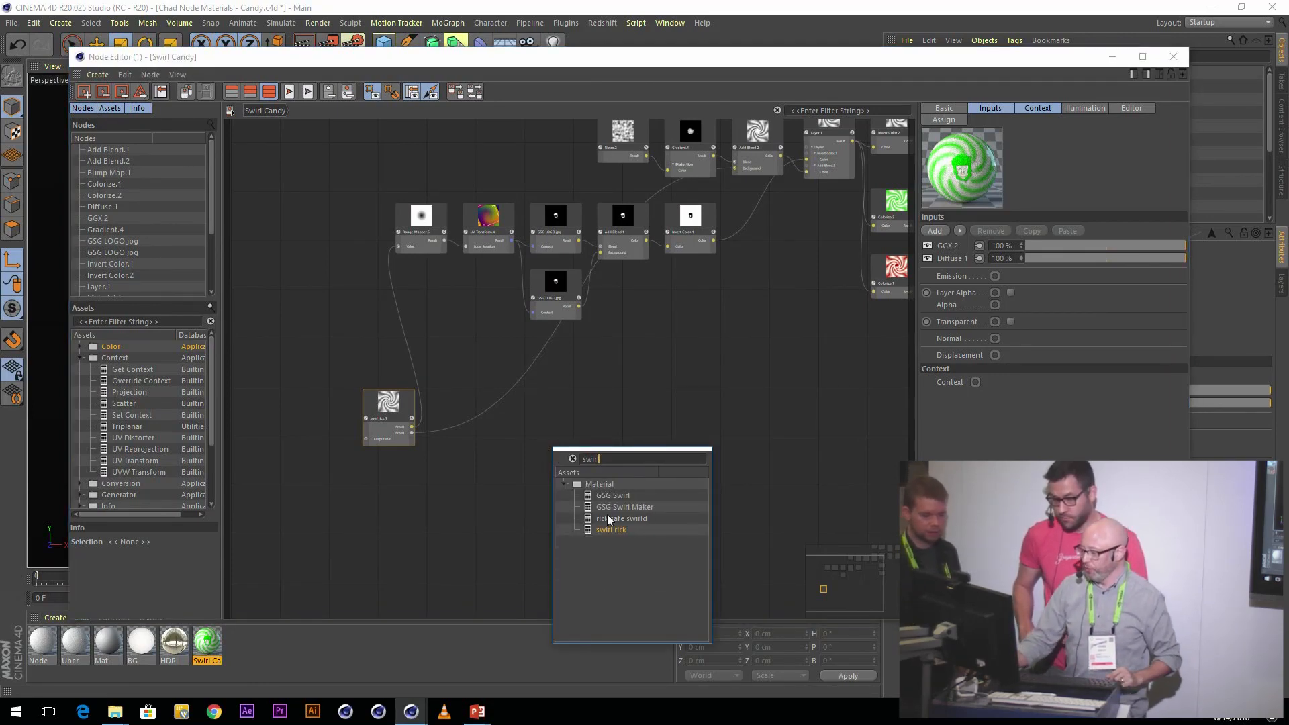
double_click(607, 531)
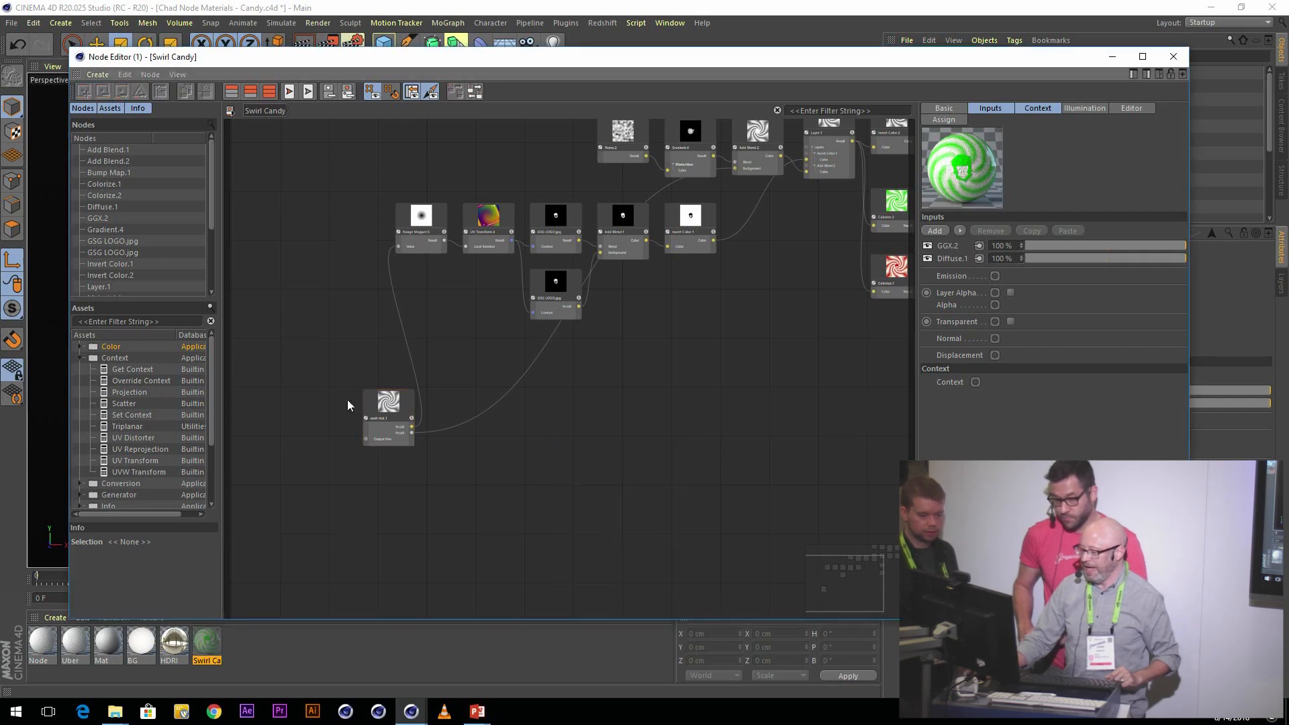
- Separate the overlapping swirl rick nodes, placing the unconnected one below and to the right of the connected one
left_click(413, 434)
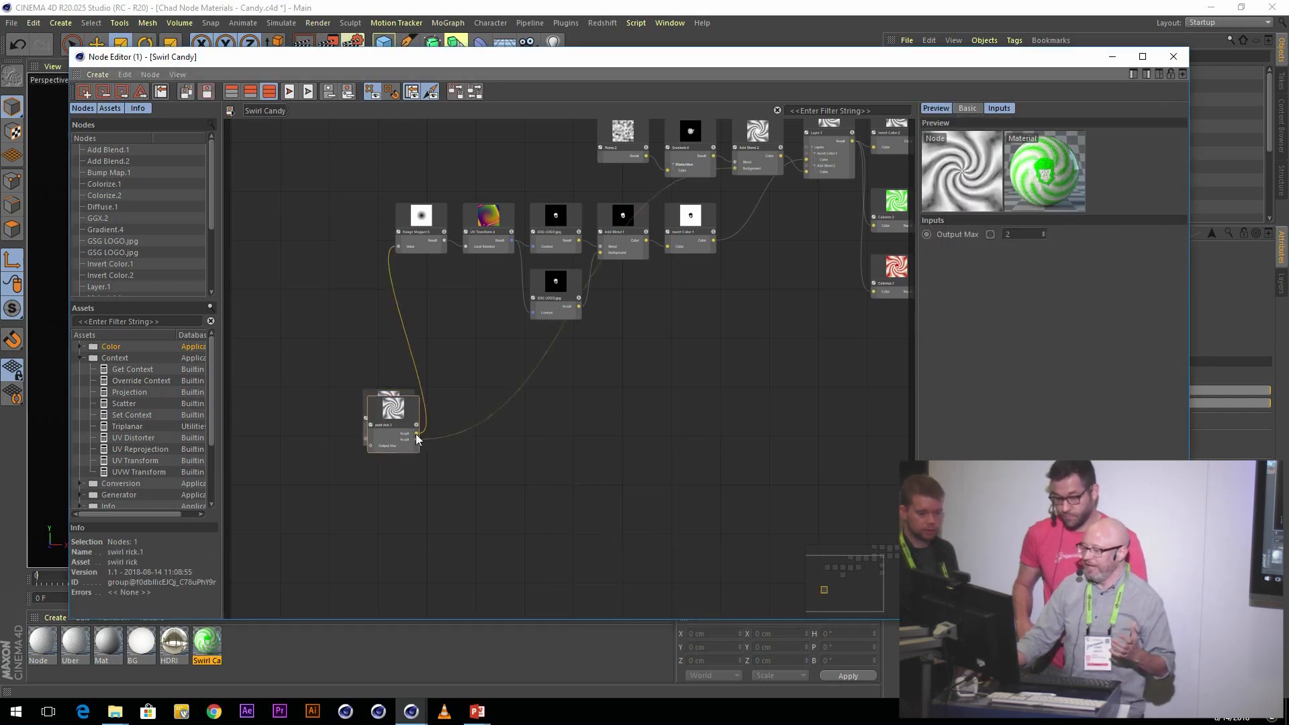
left_click_drag(413, 433, 559, 428, "ctrl")
left_click_drag(410, 403, 459, 382)
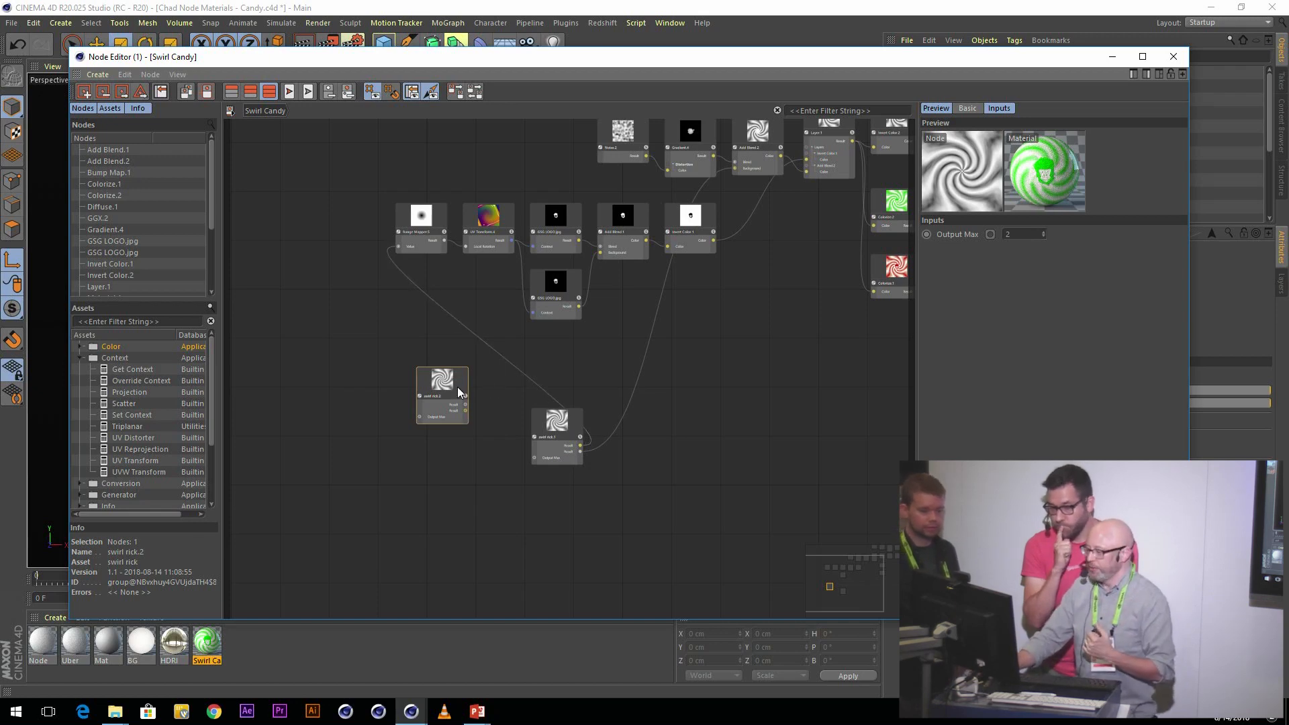
left_click_drag(457, 387, 624, 504)
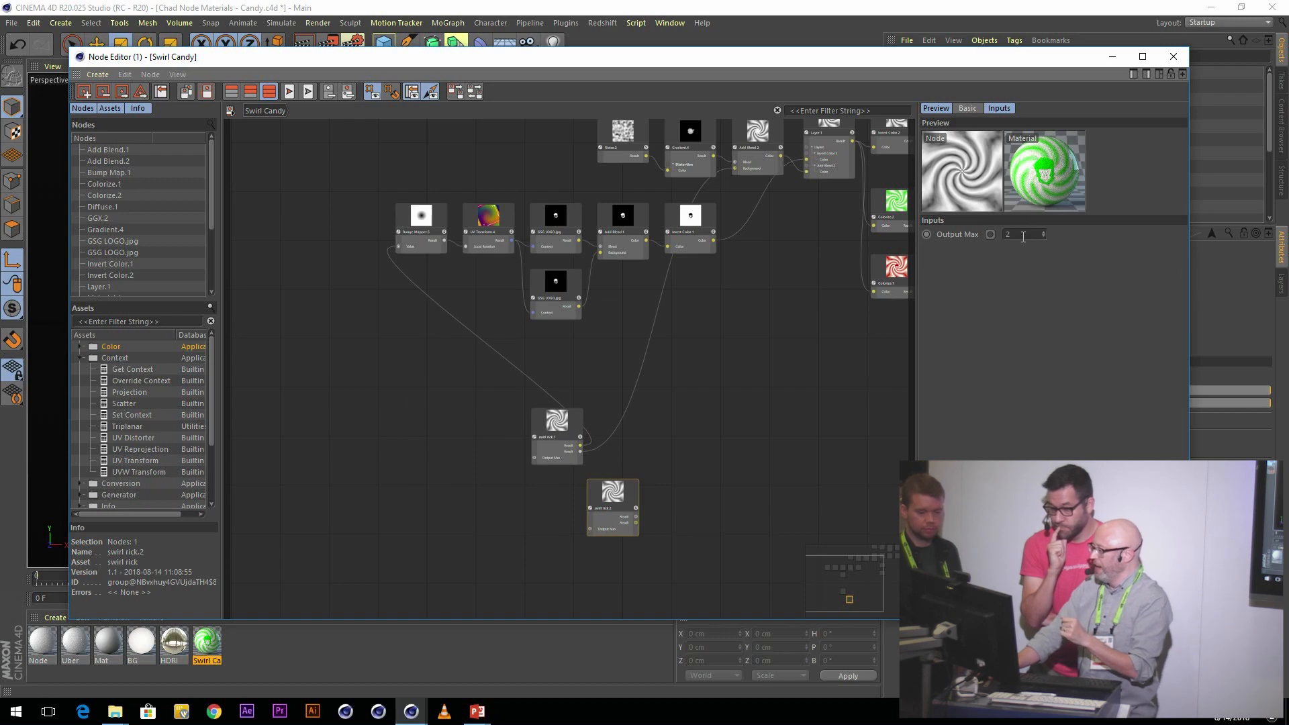
- Try an Output Max of 6 on the unconnected swirl rick node, and set it back to 2
type("6")
key("Return")
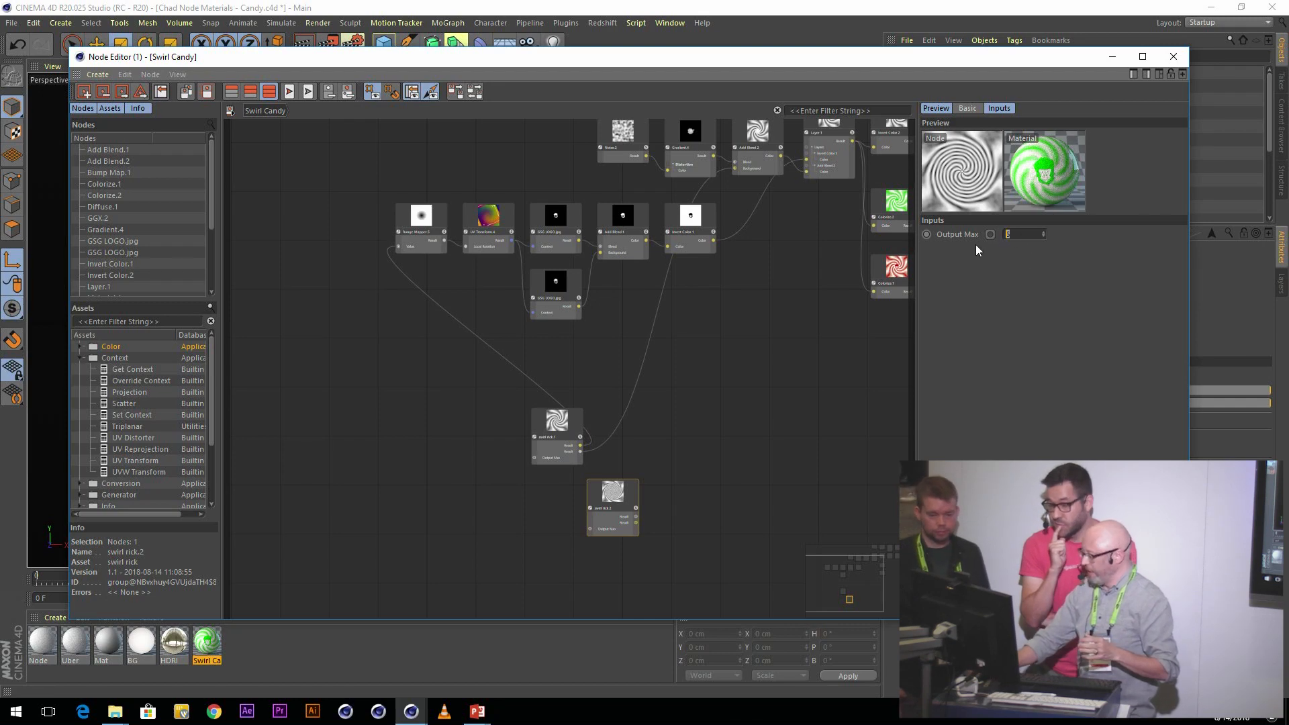
type("2")
key("Return")
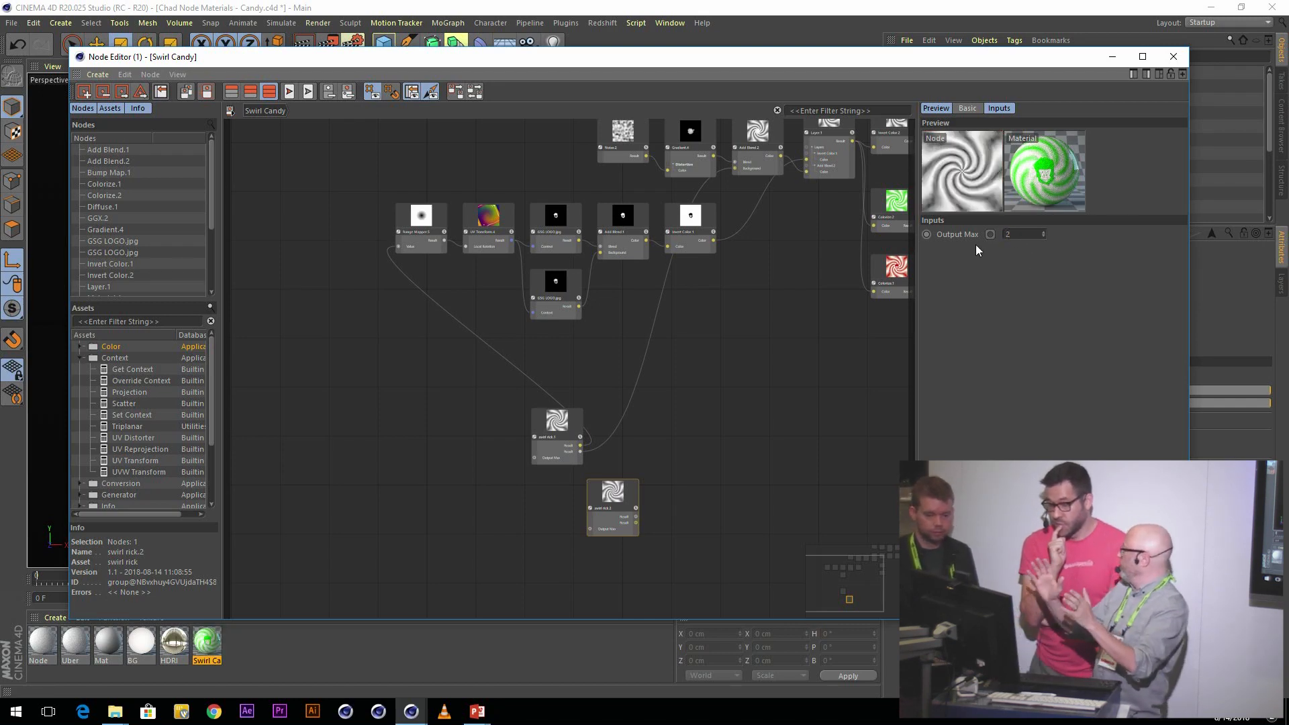
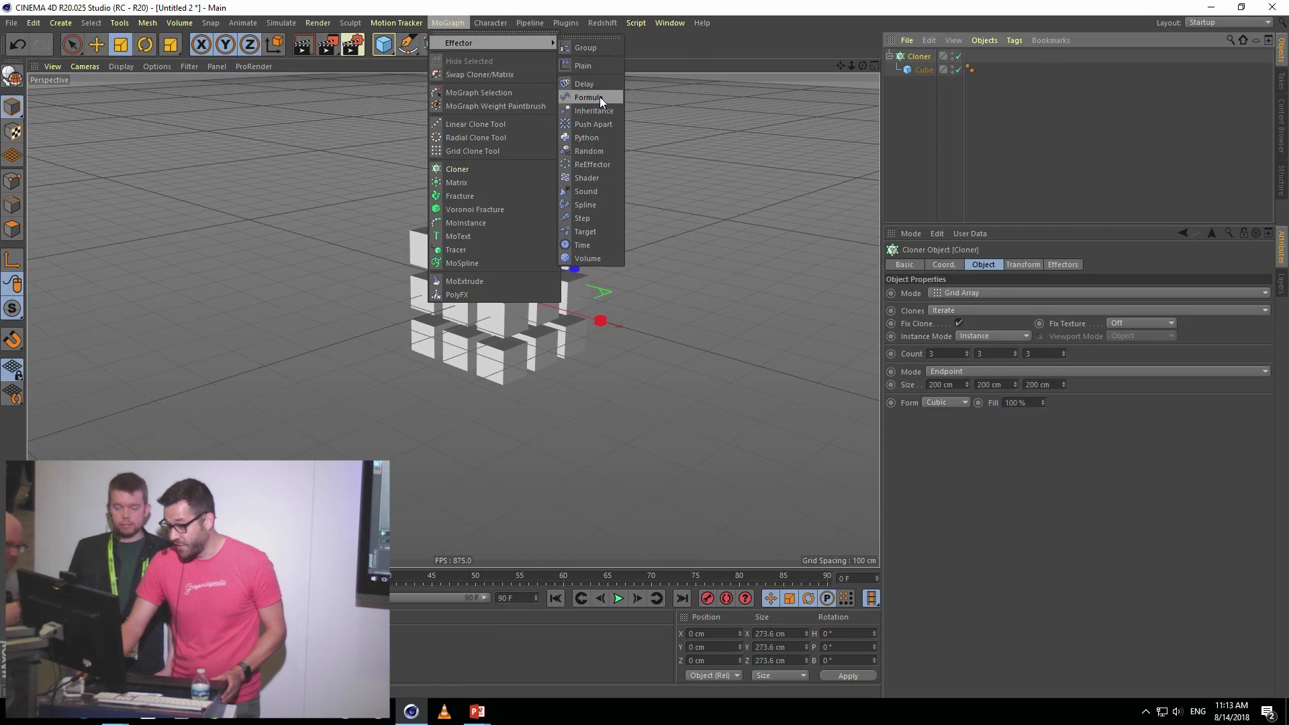
- Add a Random effector to the cloner and enable its rotation at 34° heading, 44° pitch and 49° bank
left_click(595, 152)
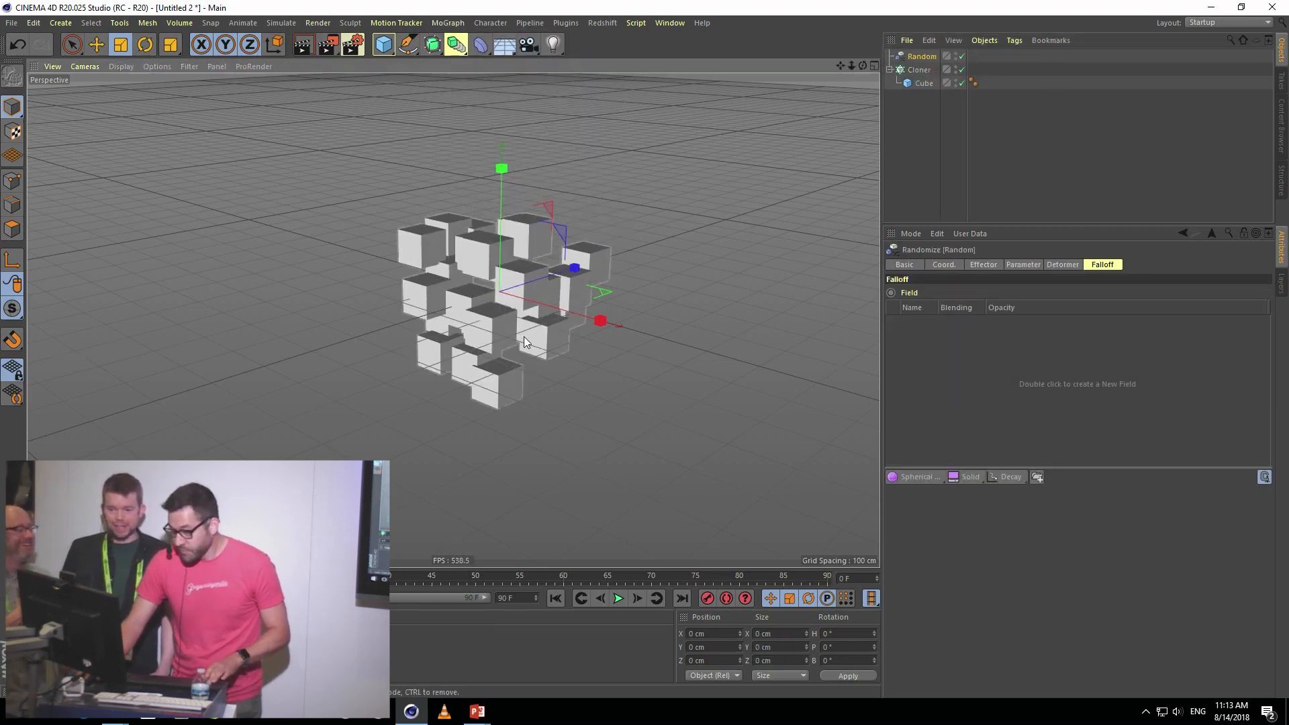
scroll(584, 309, "up", 5)
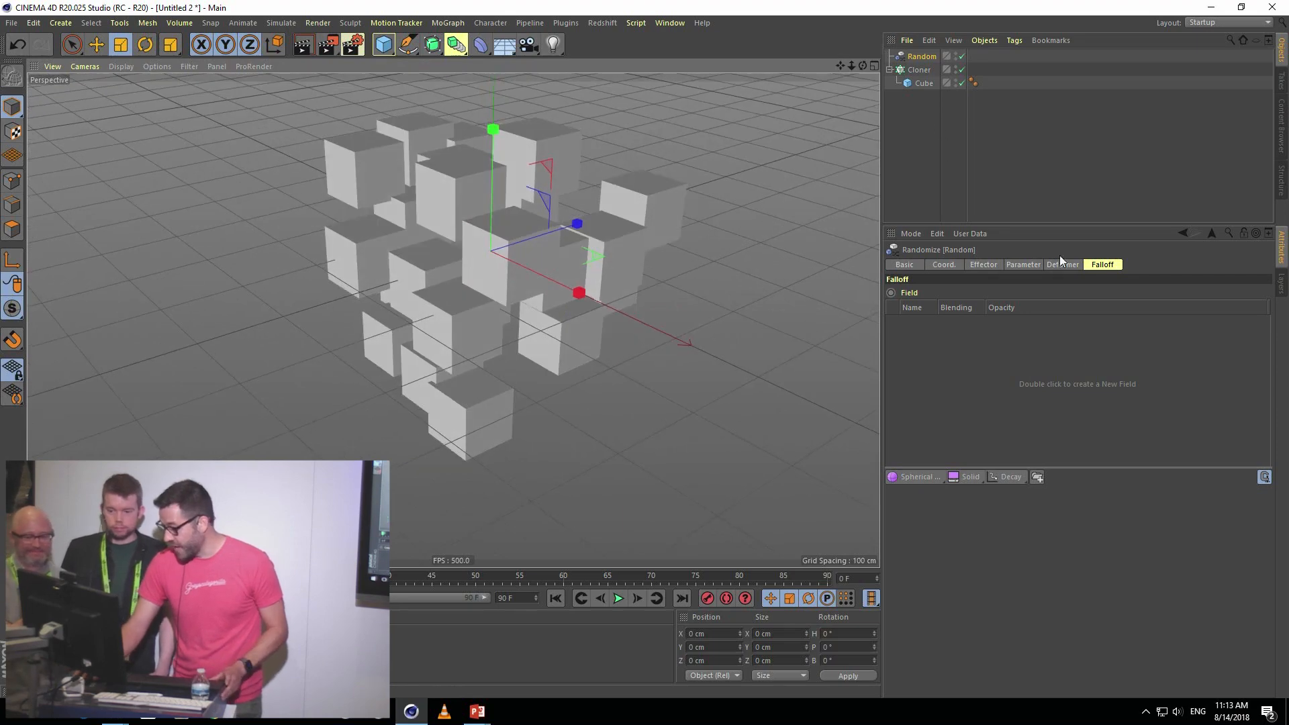
left_click(1024, 265)
left_click(1095, 319)
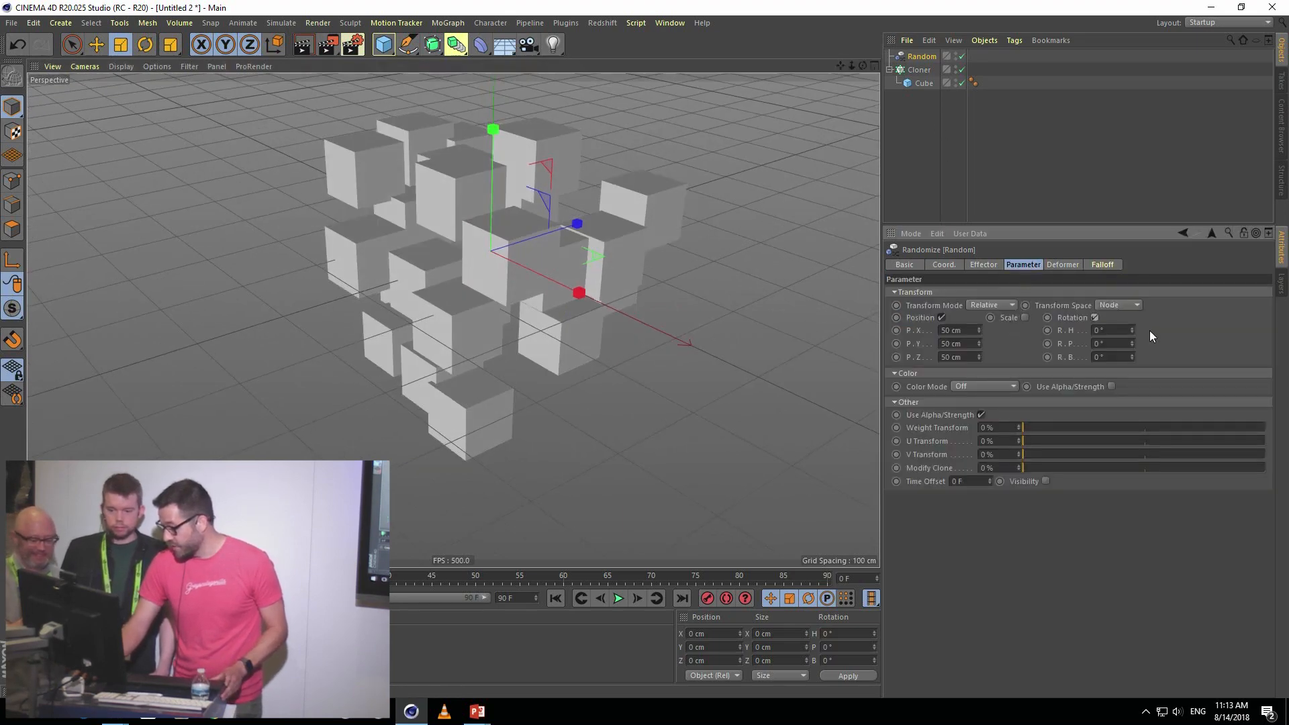
mouse_move(1132, 329)
left_mouse_down()
mouse_move(1154, 329)
mouse_move(1162, 343)
mouse_move(1142, 356)
mouse_move(1165, 356)
left_mouse_up()
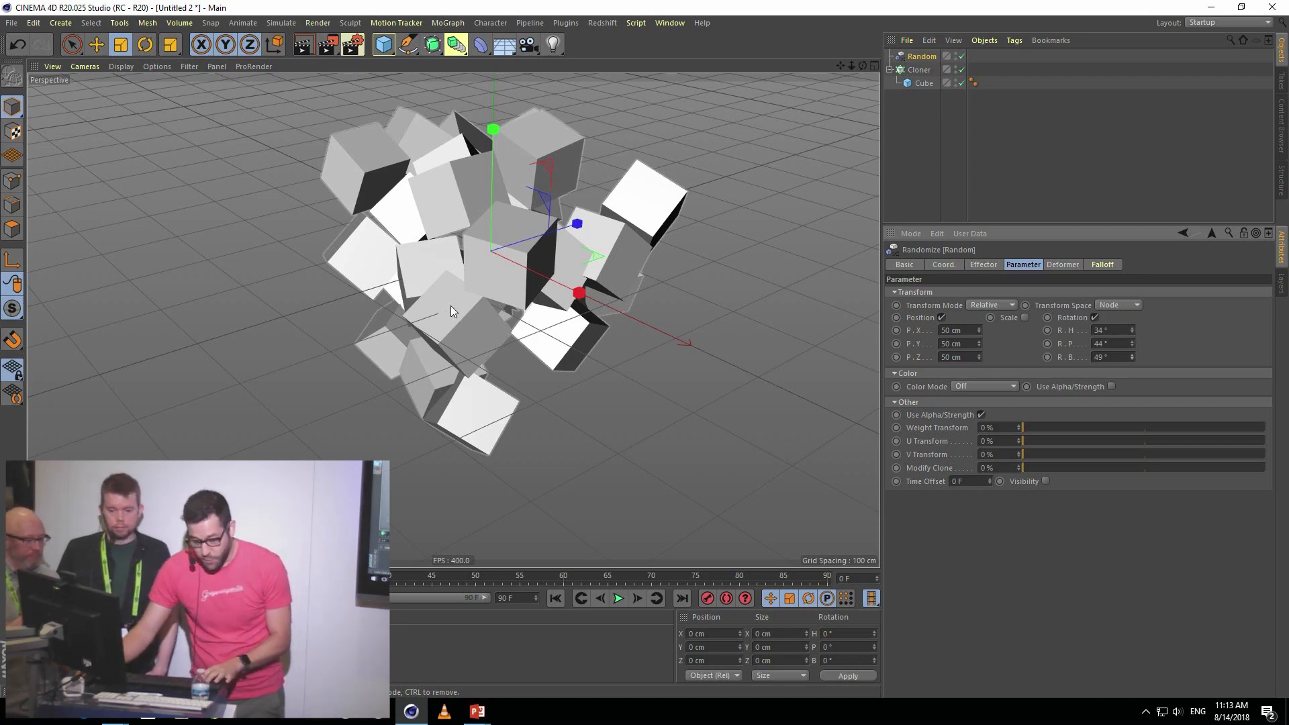
scroll(502, 233, "up", 2)
left_click_drag(546, 270, 494, 301, "alt")
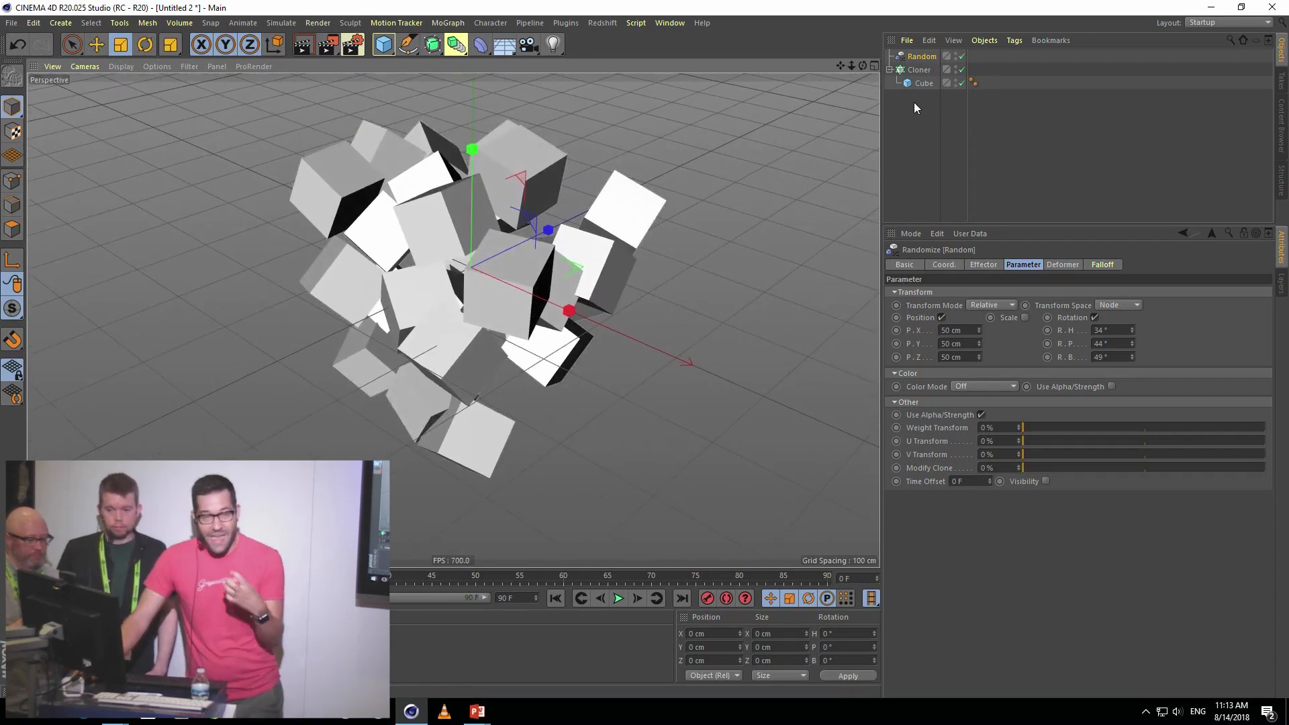
- Add a Volume Builder and place the Cloner with its cubes inside it as a child
left_click(918, 69)
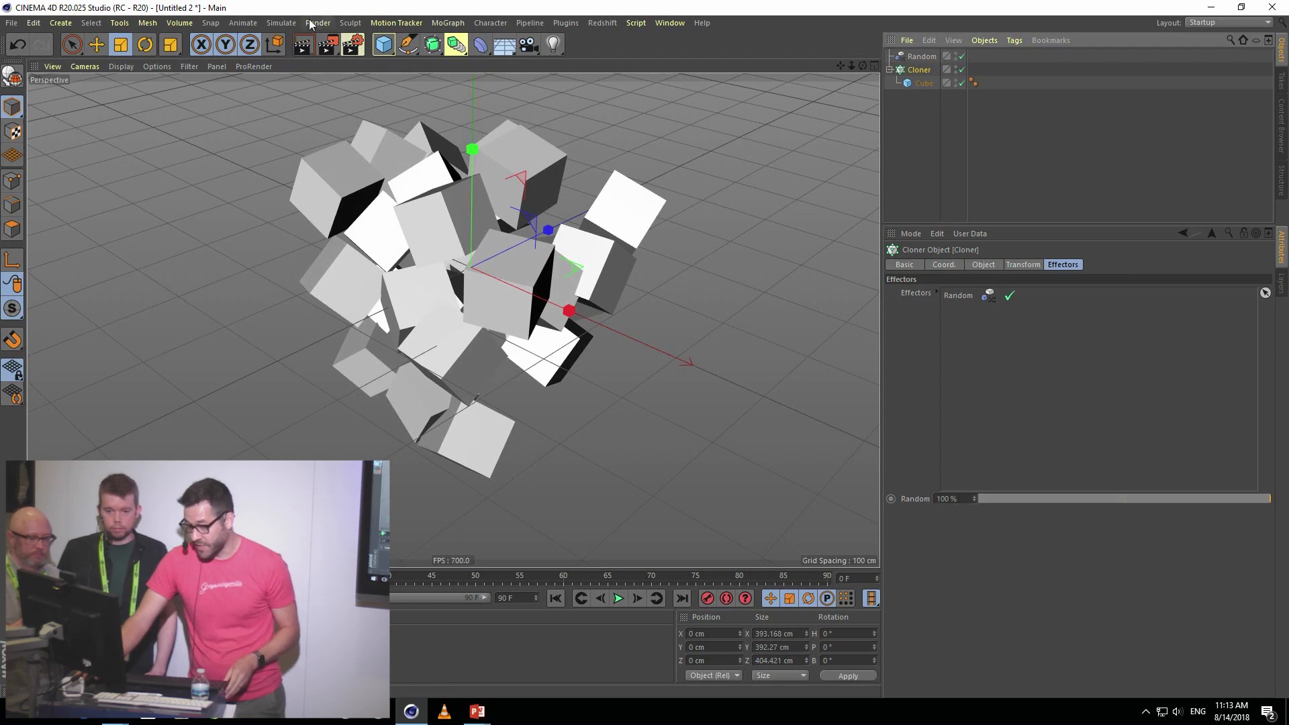
left_click(177, 23)
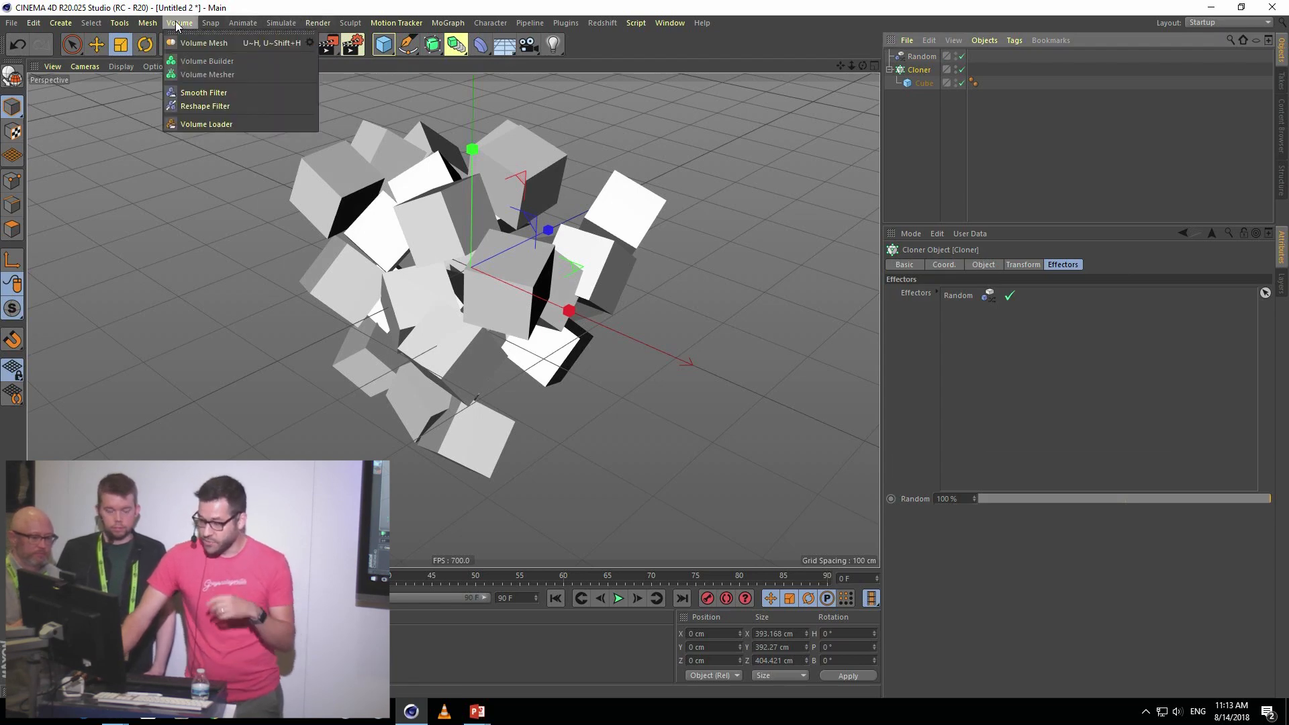
left_click(187, 60)
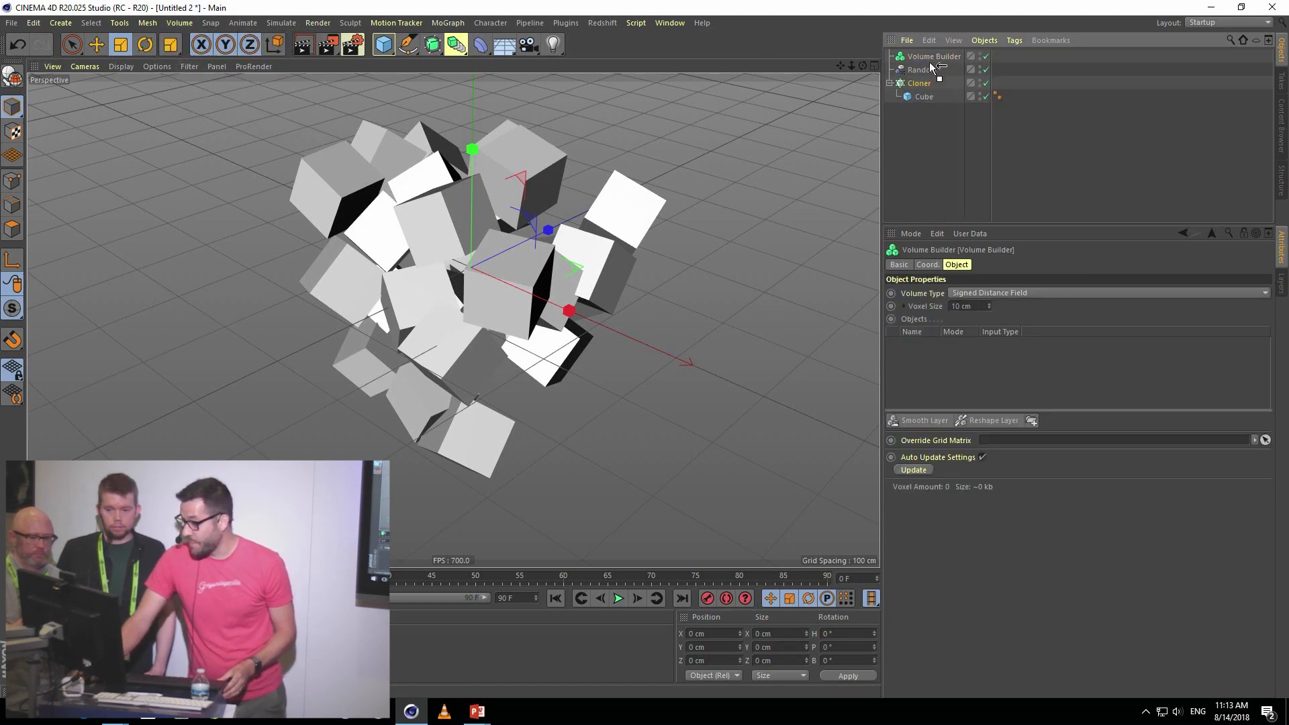
left_click_drag(930, 62, 929, 53)
left_click(896, 134)
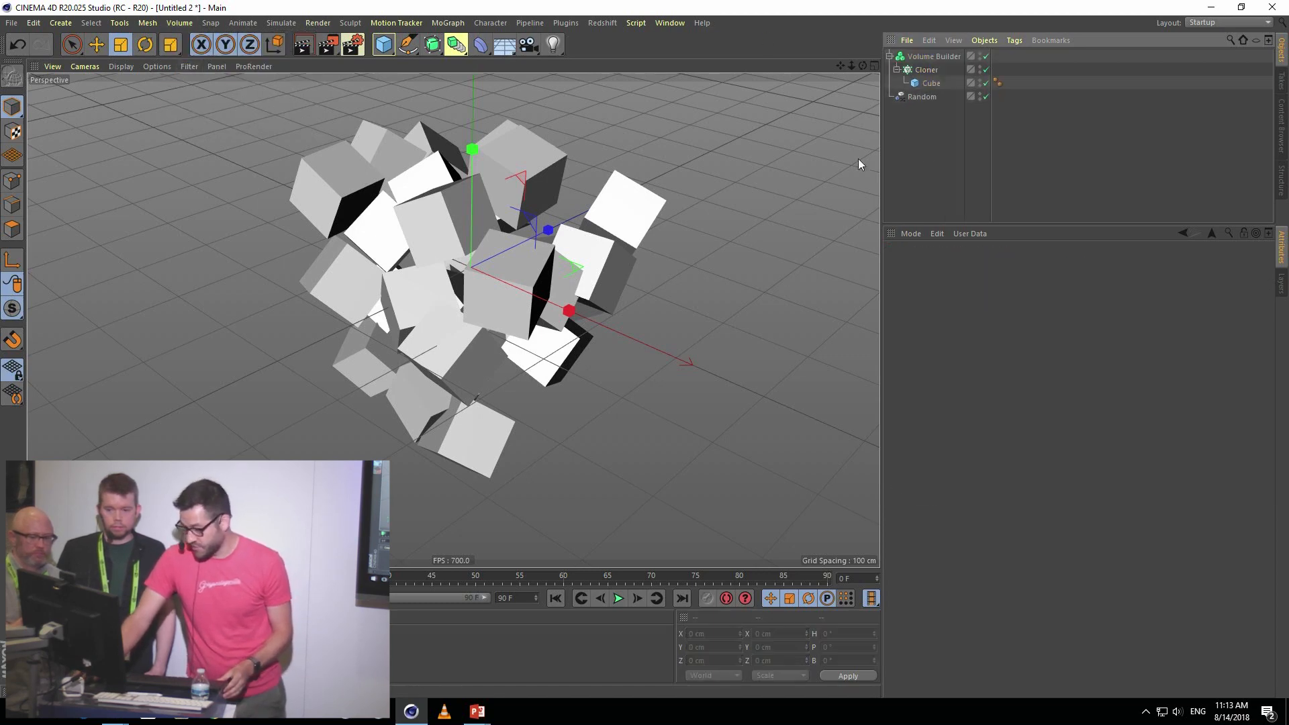
scroll(504, 280, "up", 5)
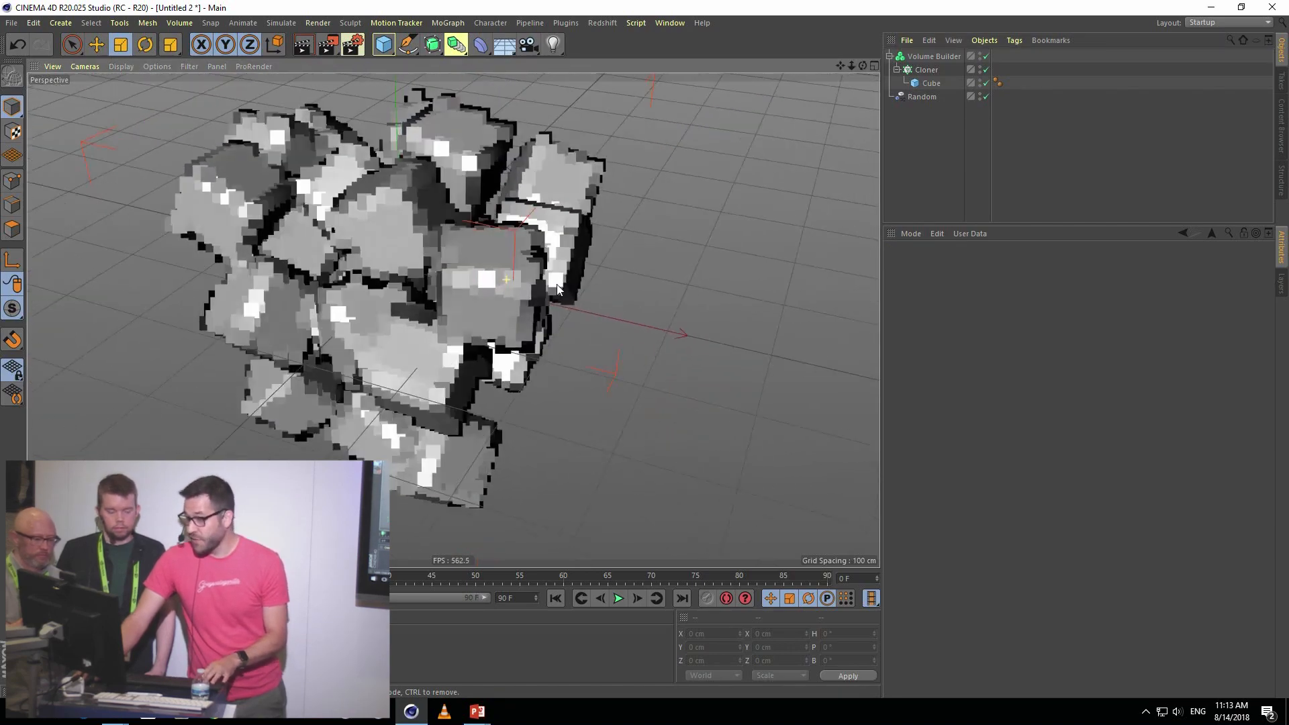
- Test-render the voxelized cubes in the viewport to check whether the volume renders
left_click_drag(557, 289, 468, 289, "alt")
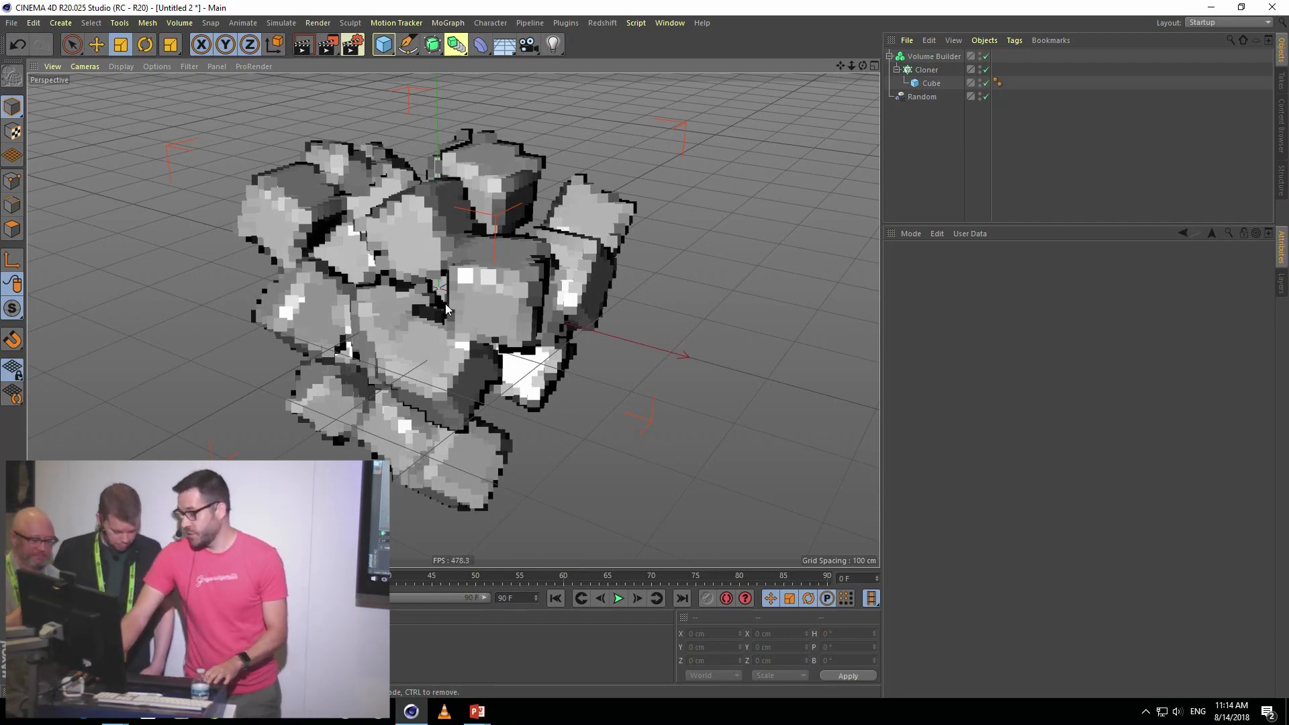
left_click_drag(448, 309, 415, 238, "alt")
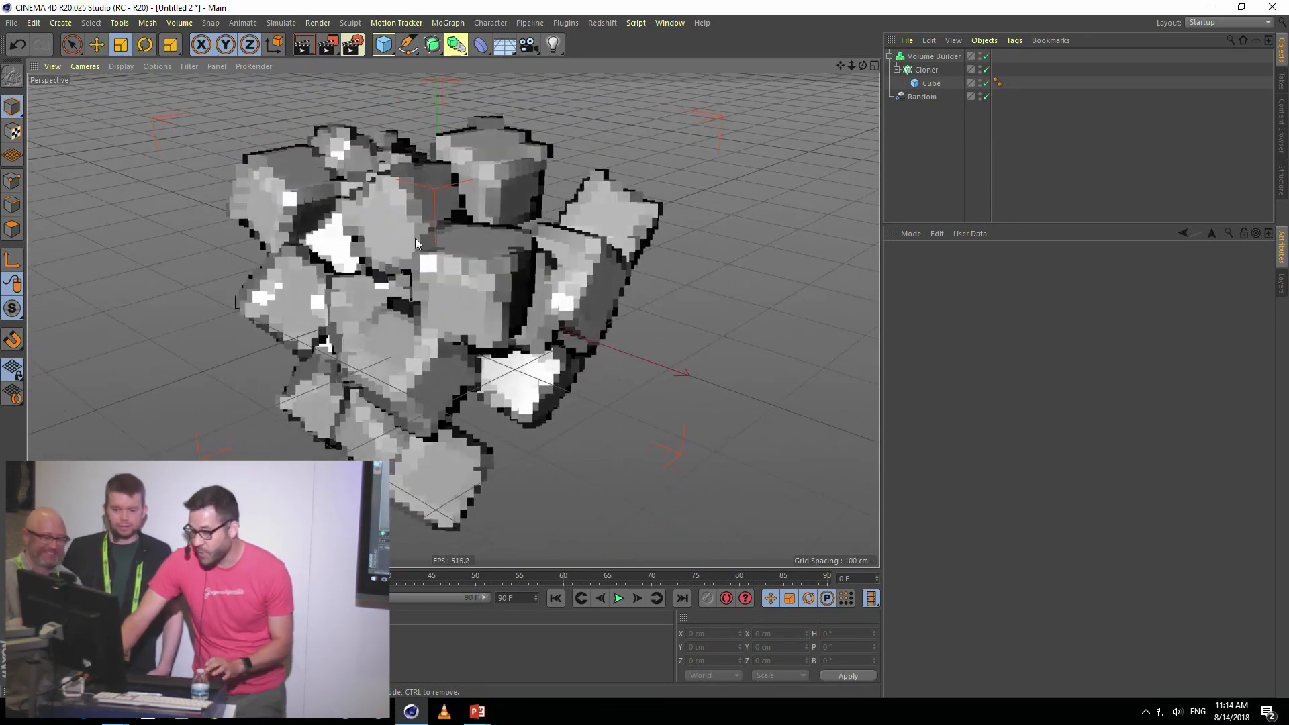
left_click(300, 46)
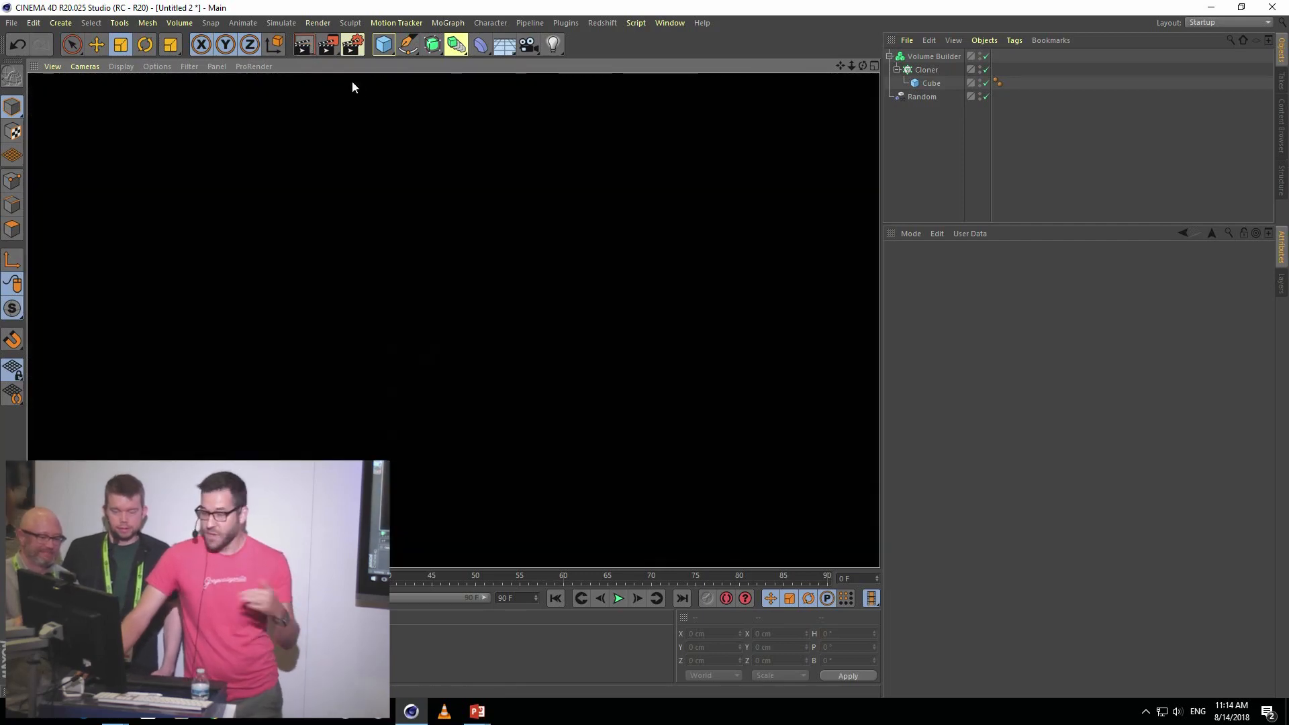
left_click(527, 245)
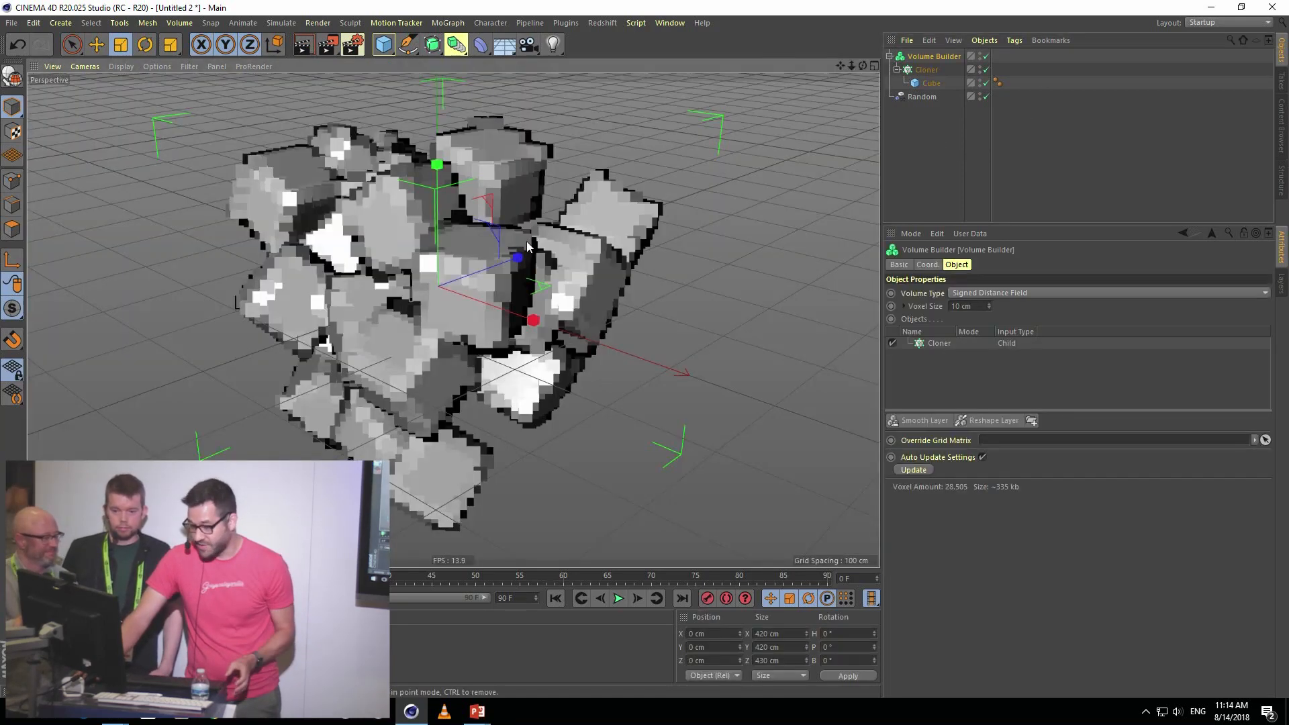
- Add a Volume Mesher and place the Volume Builder inside it as a child
left_click(179, 23)
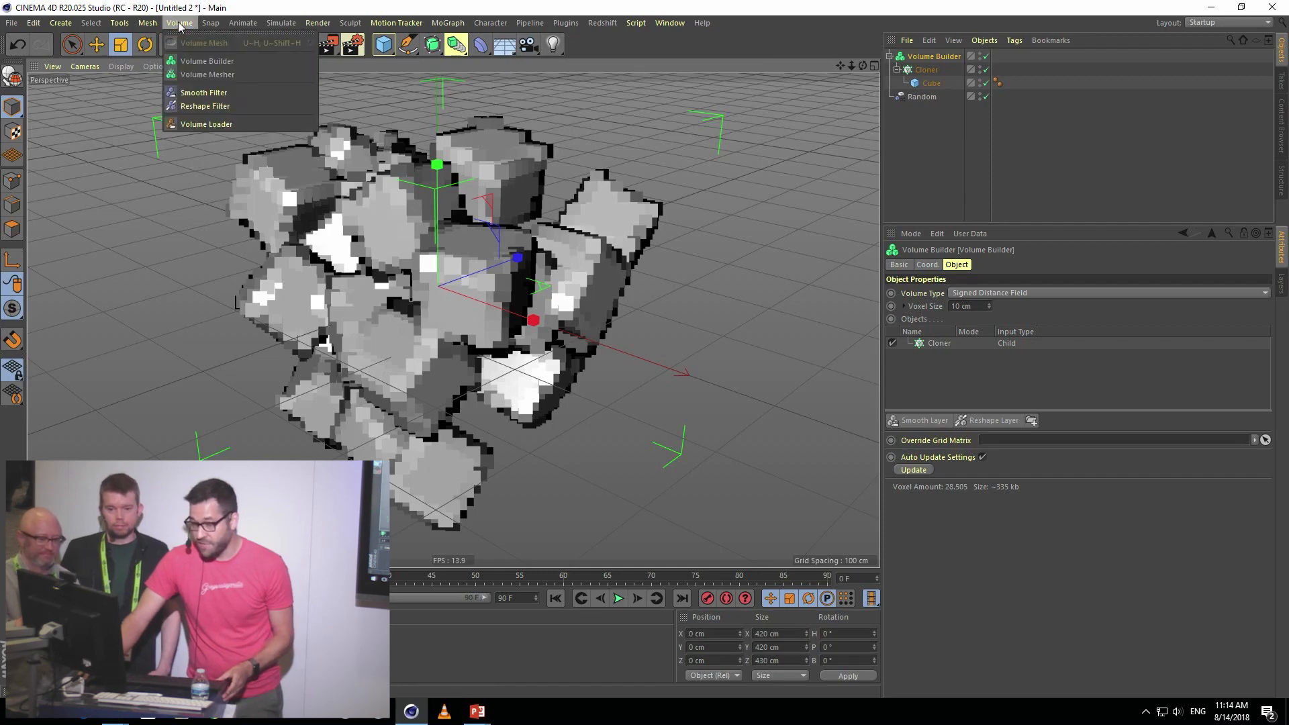
left_click(215, 74)
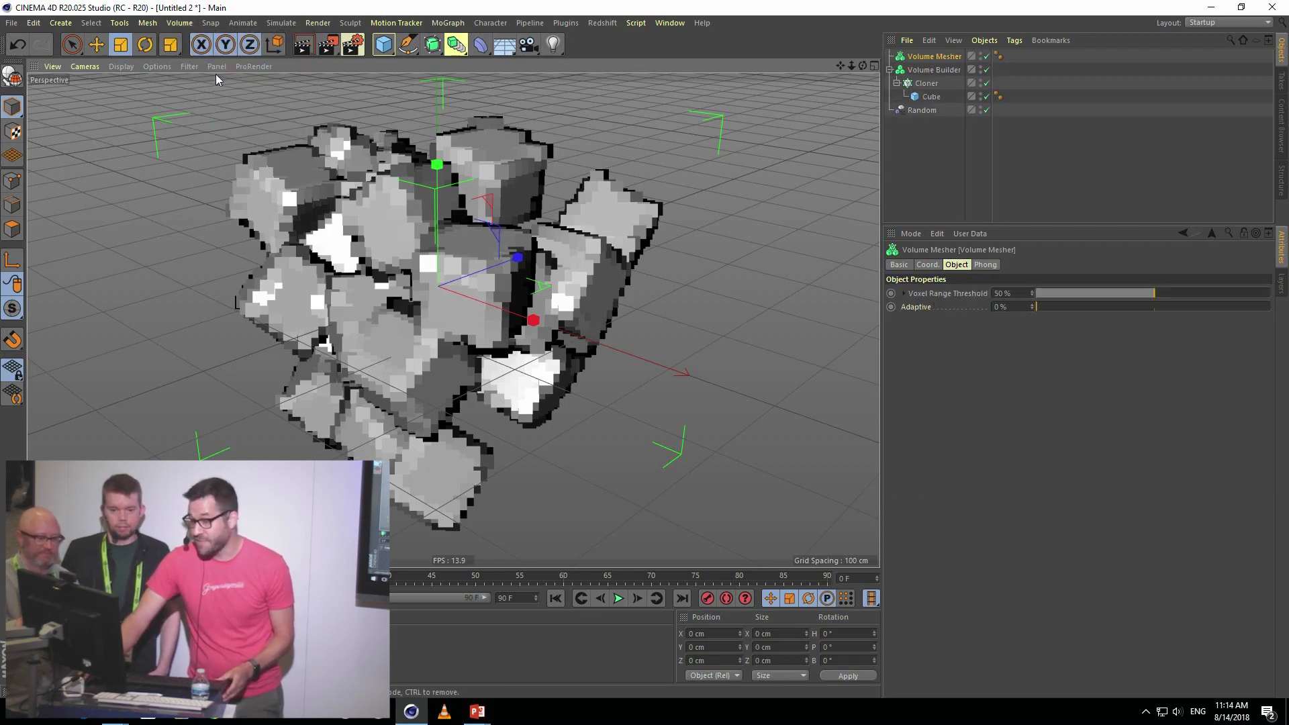
left_click_drag(941, 69, 938, 51)
left_click(937, 55)
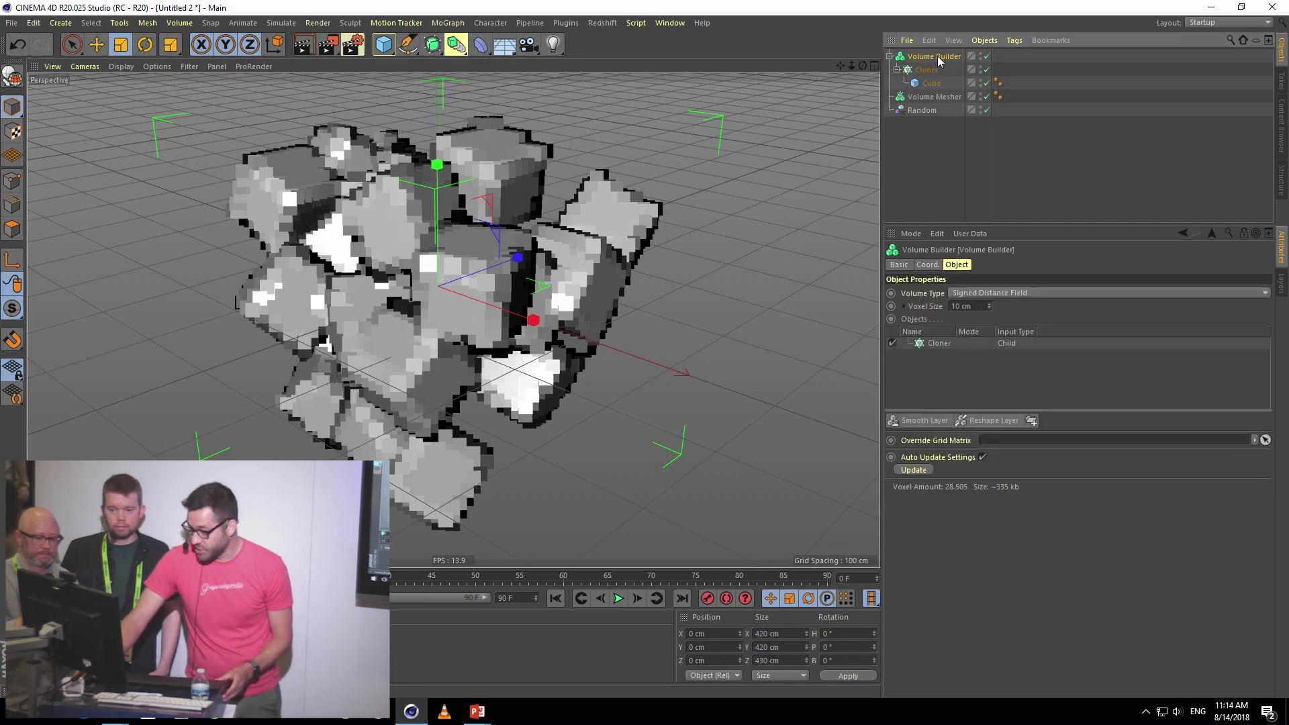
left_click(926, 156)
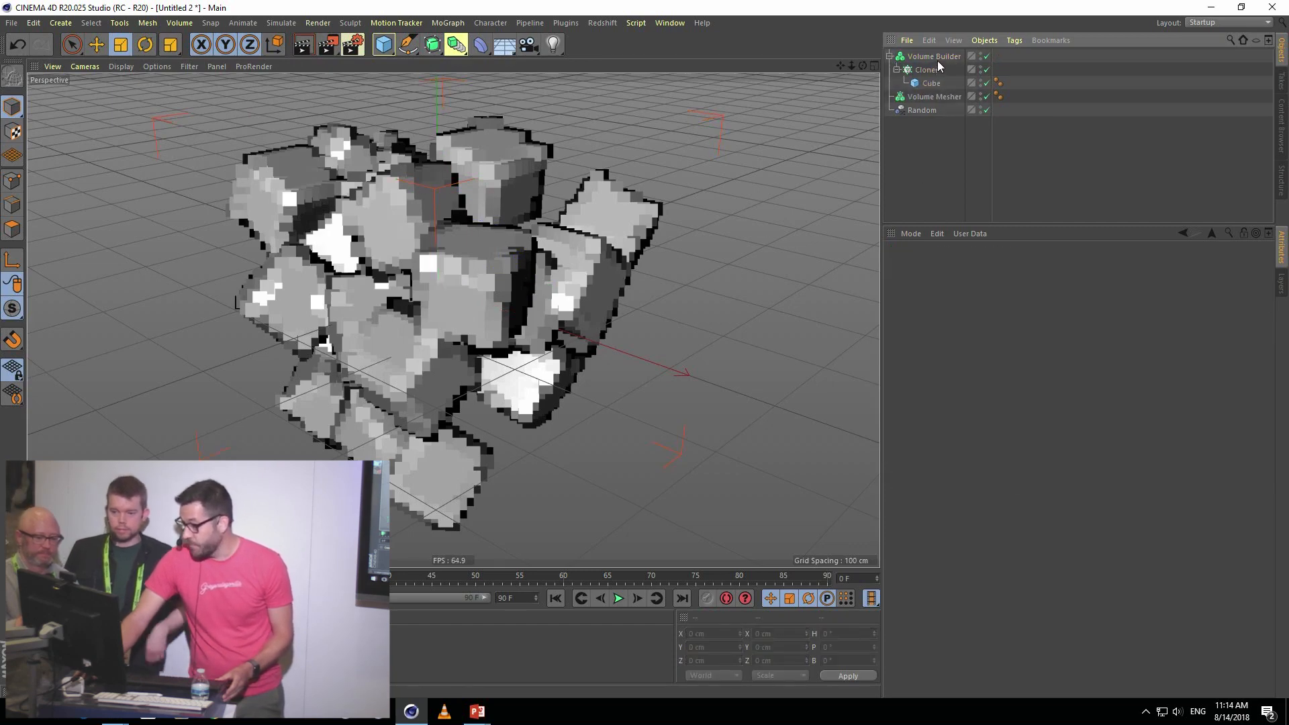
left_click_drag(934, 98, 934, 98)
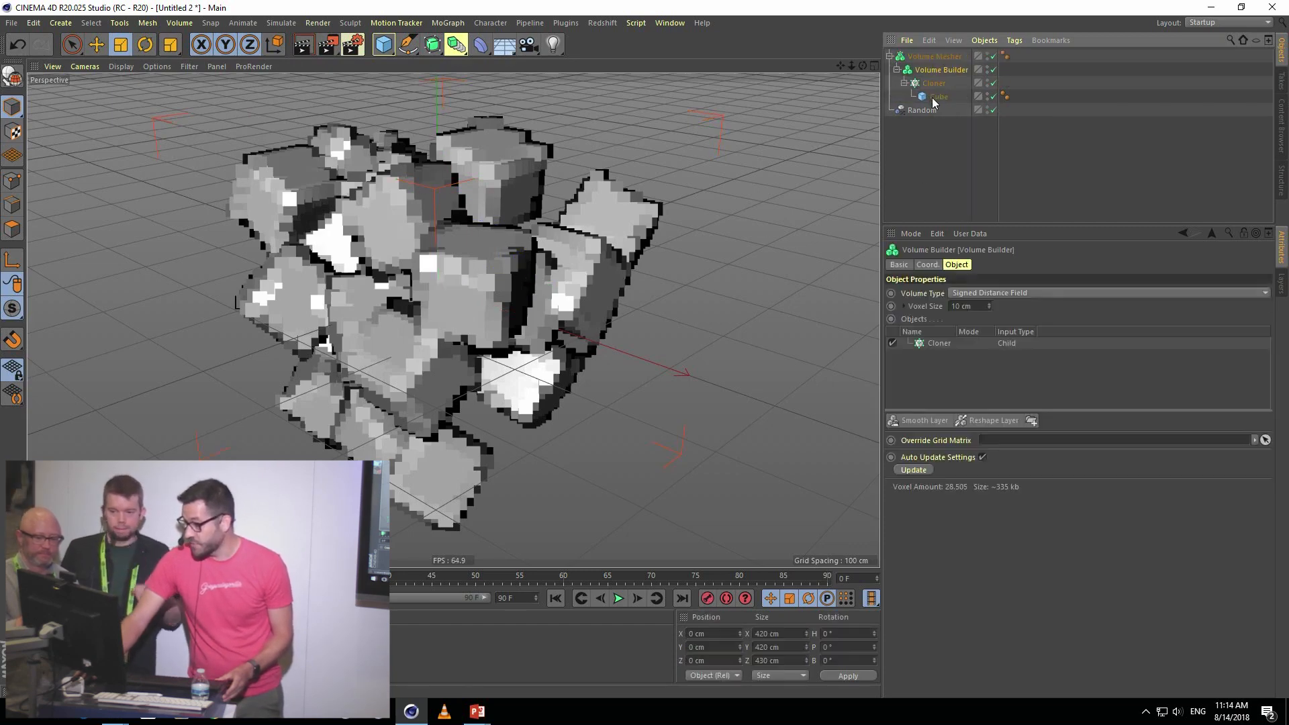
left_click(945, 154)
left_click(924, 57)
left_click(975, 167)
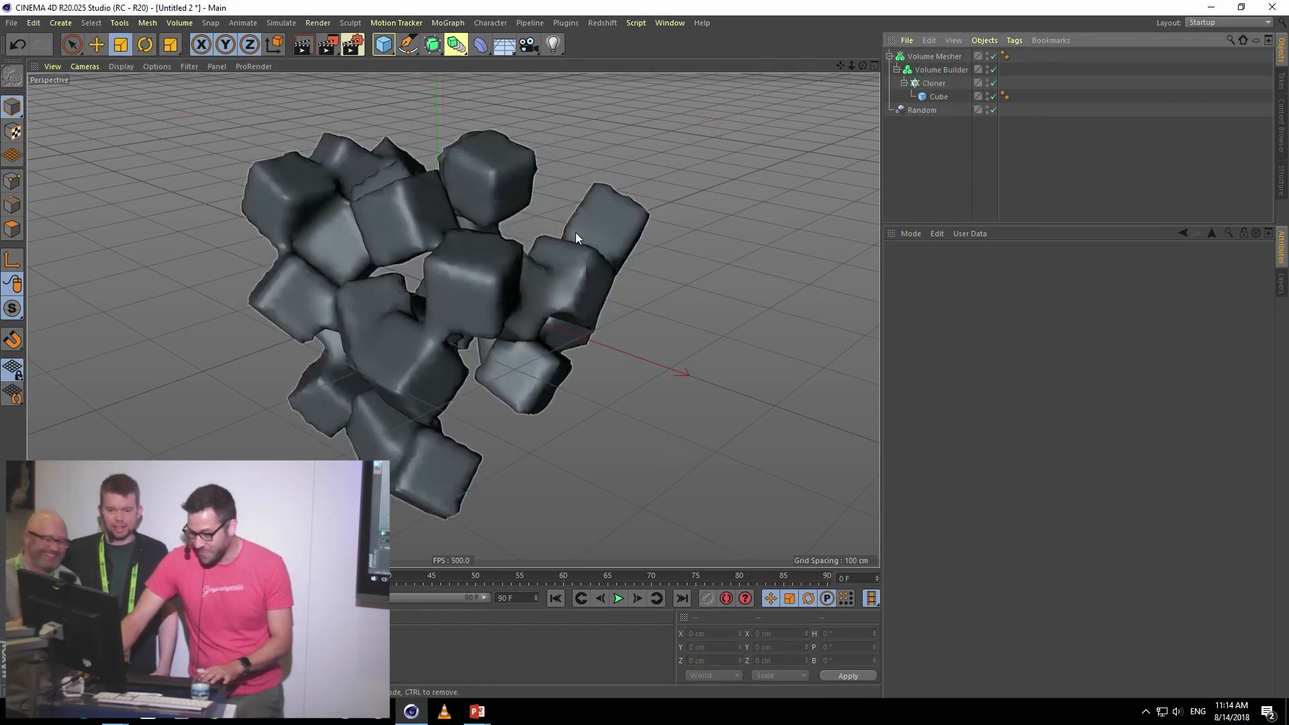
left_click_drag(463, 308, 430, 271, "alt")
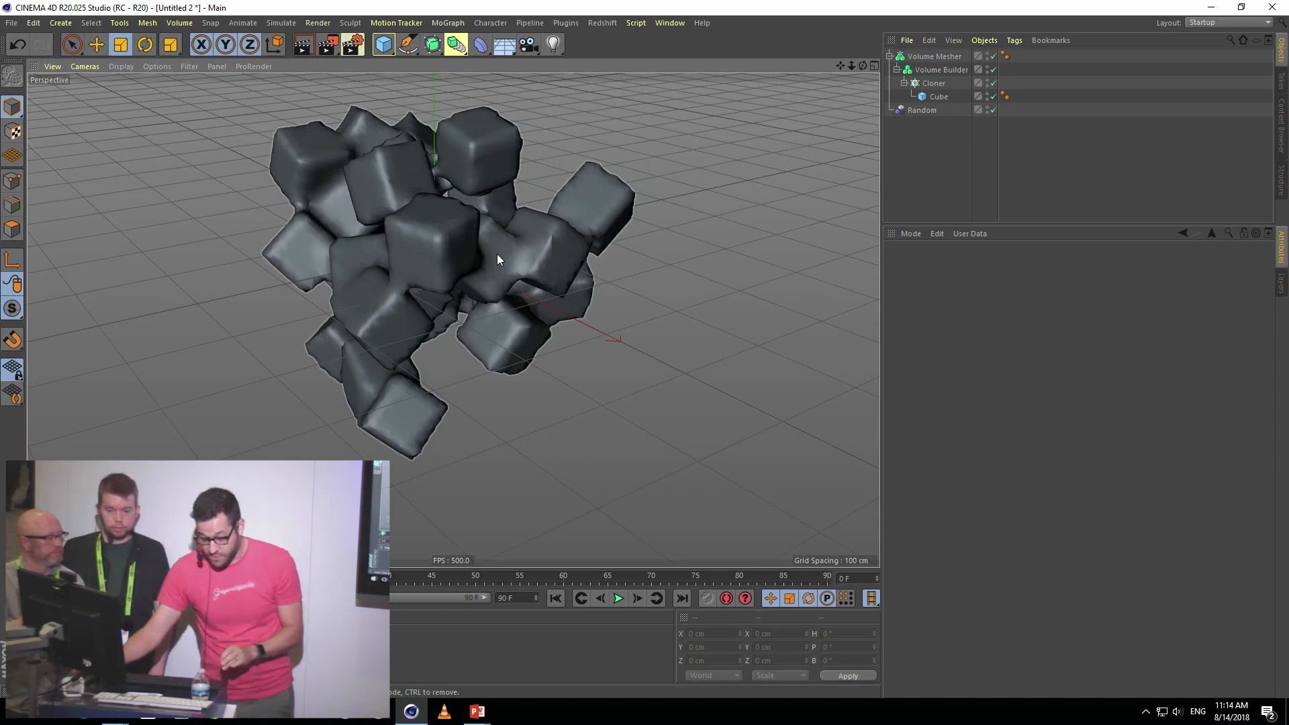
- Disable the Volume Mesher and set the Volume Builder's Voxel Size to 3 cm
left_click(925, 72)
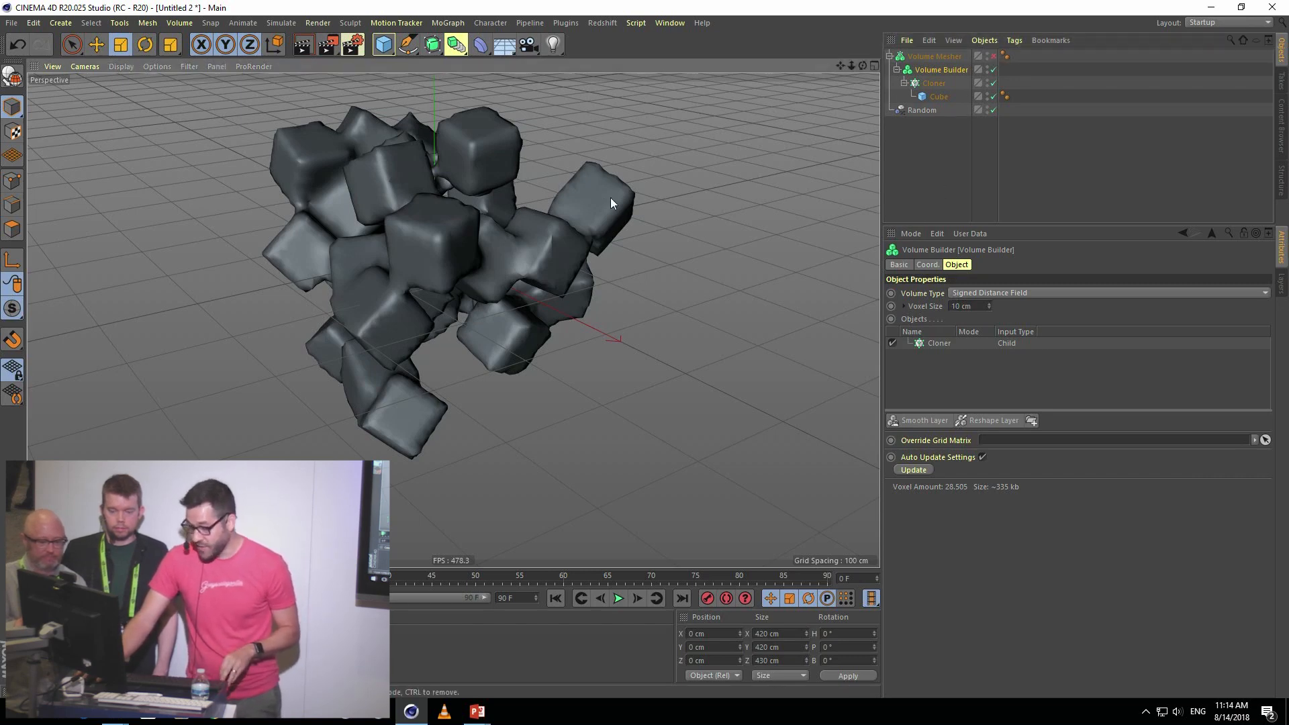
left_click(517, 234)
middle_click_drag(511, 238, 524, 248, "alt")
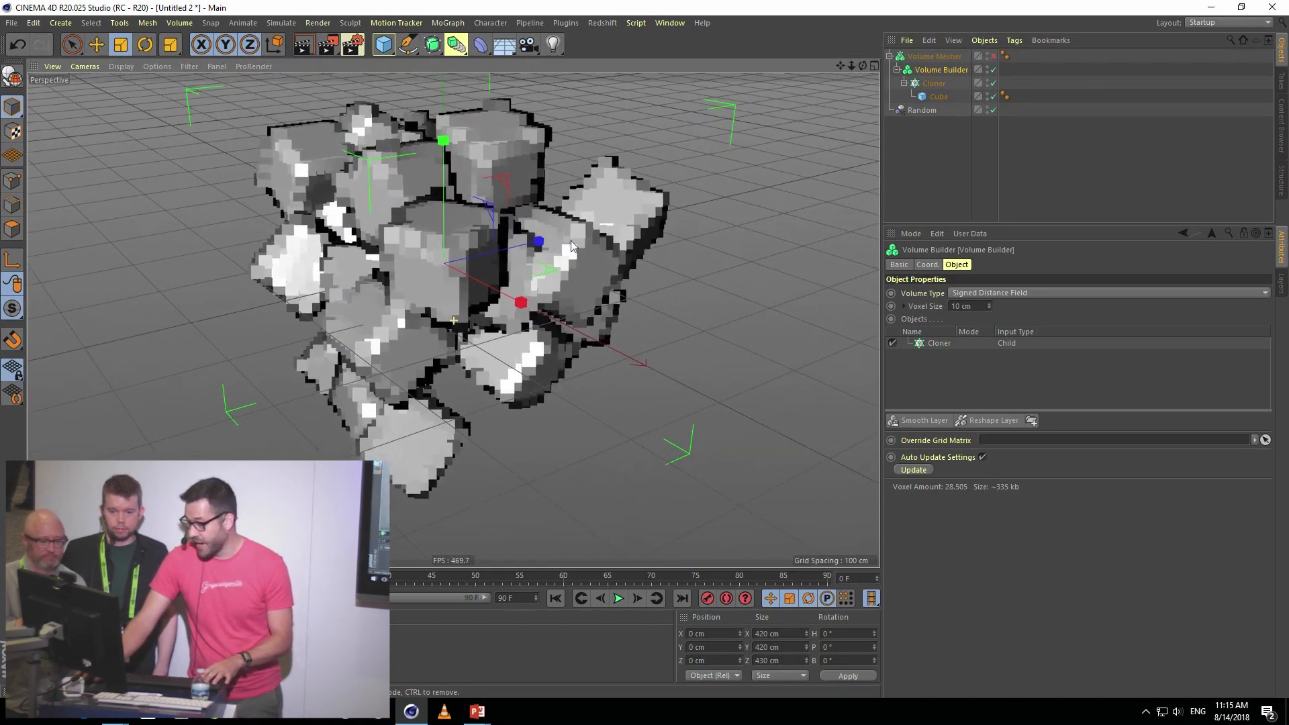
left_click(973, 306)
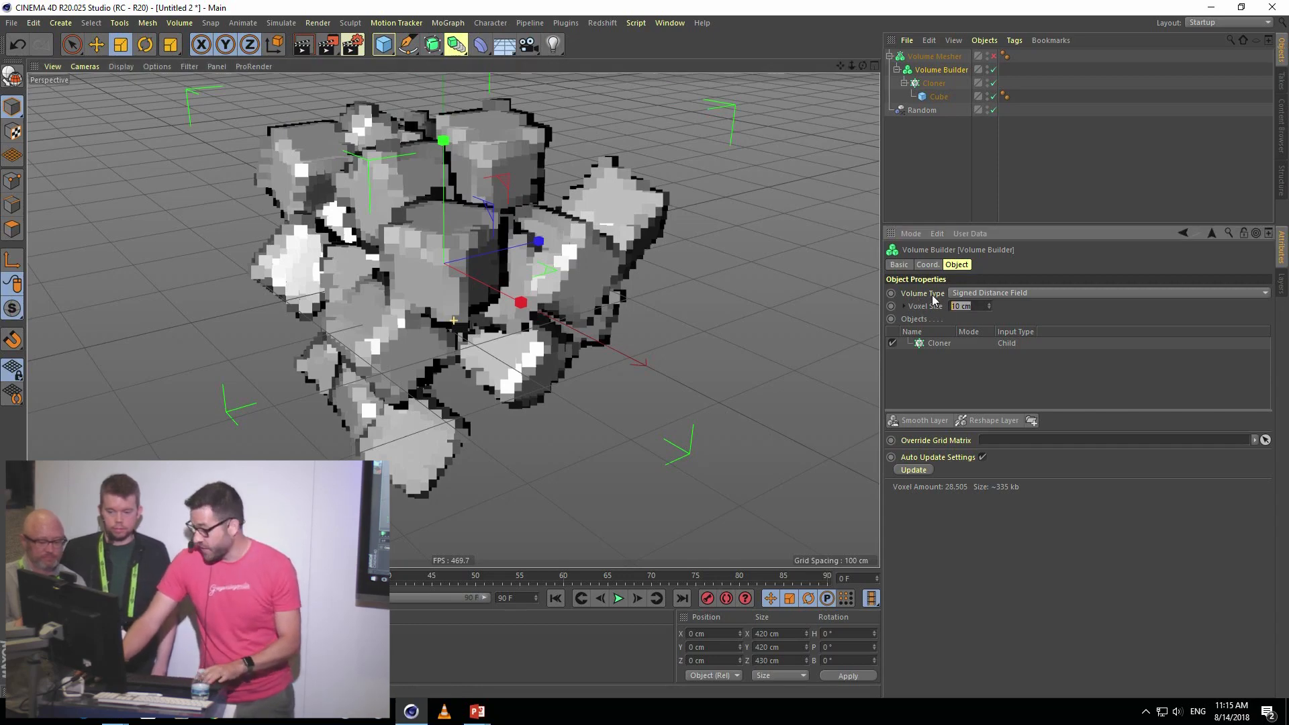
type("3")
left_click(949, 179)
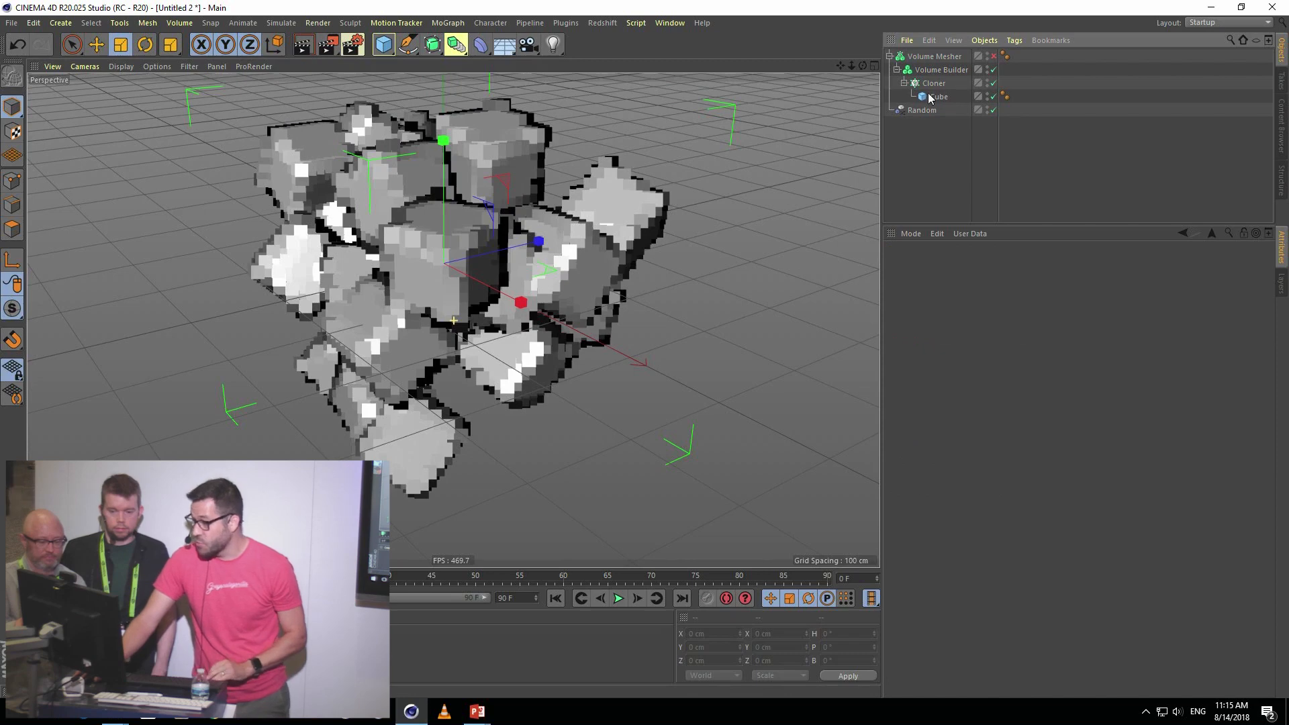
left_click_drag(650, 270, 627, 322, "alt")
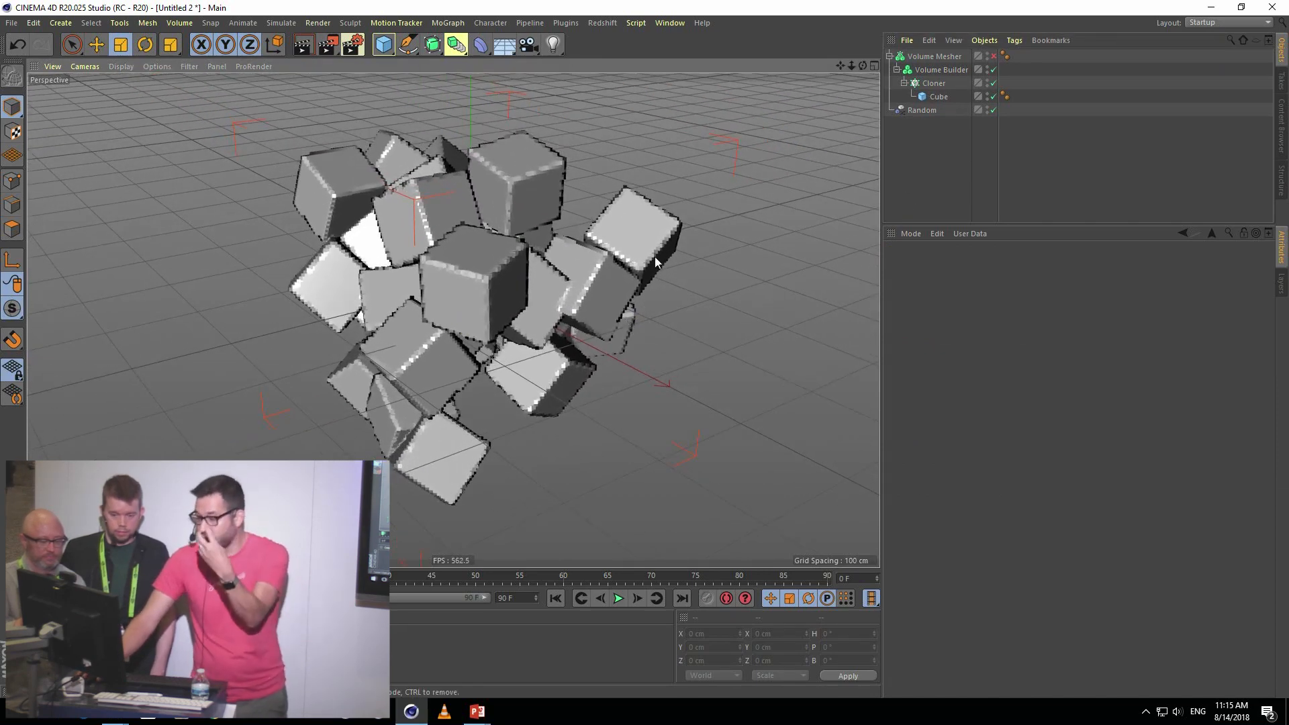
- Re-enable the Volume Mesher and add a Smooth Layer to the Volume Builder
left_click(994, 56)
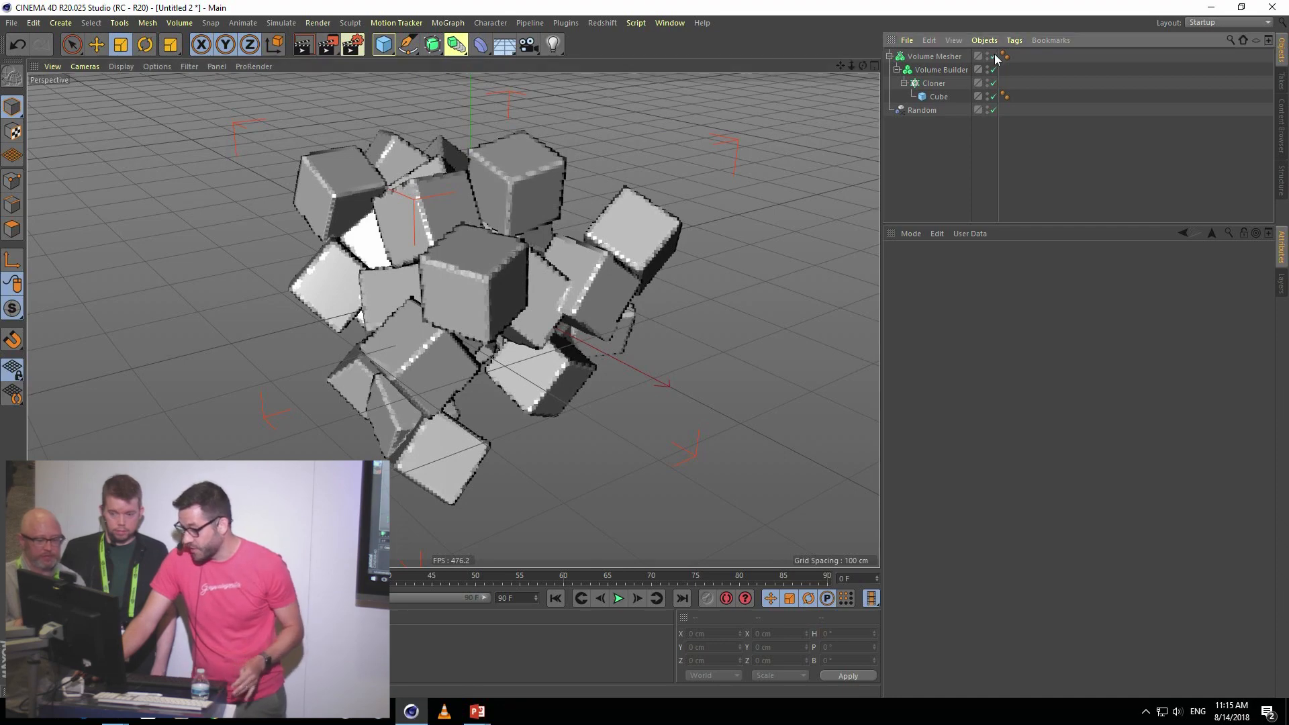
right_click_drag(578, 253, 612, 240, "alt")
left_click_drag(527, 272, 437, 461, "alt")
left_click_drag(302, 445, 458, 300, "alt")
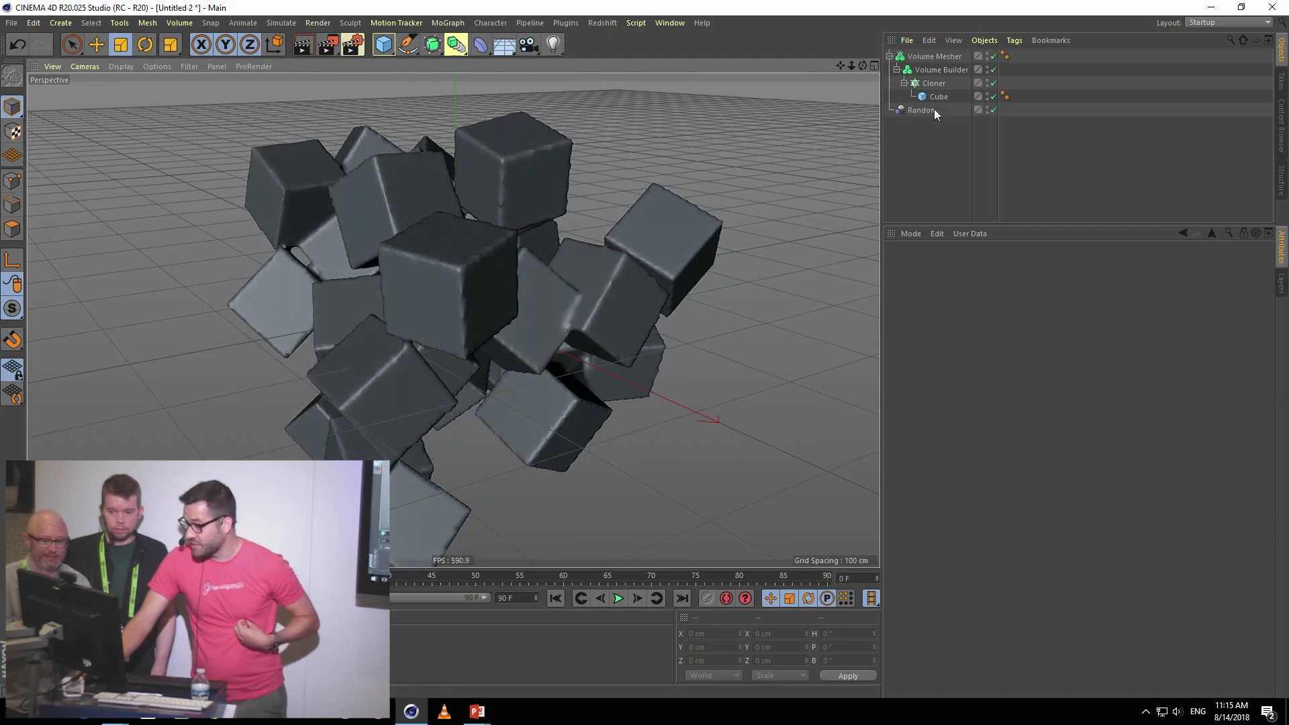
left_click(929, 71)
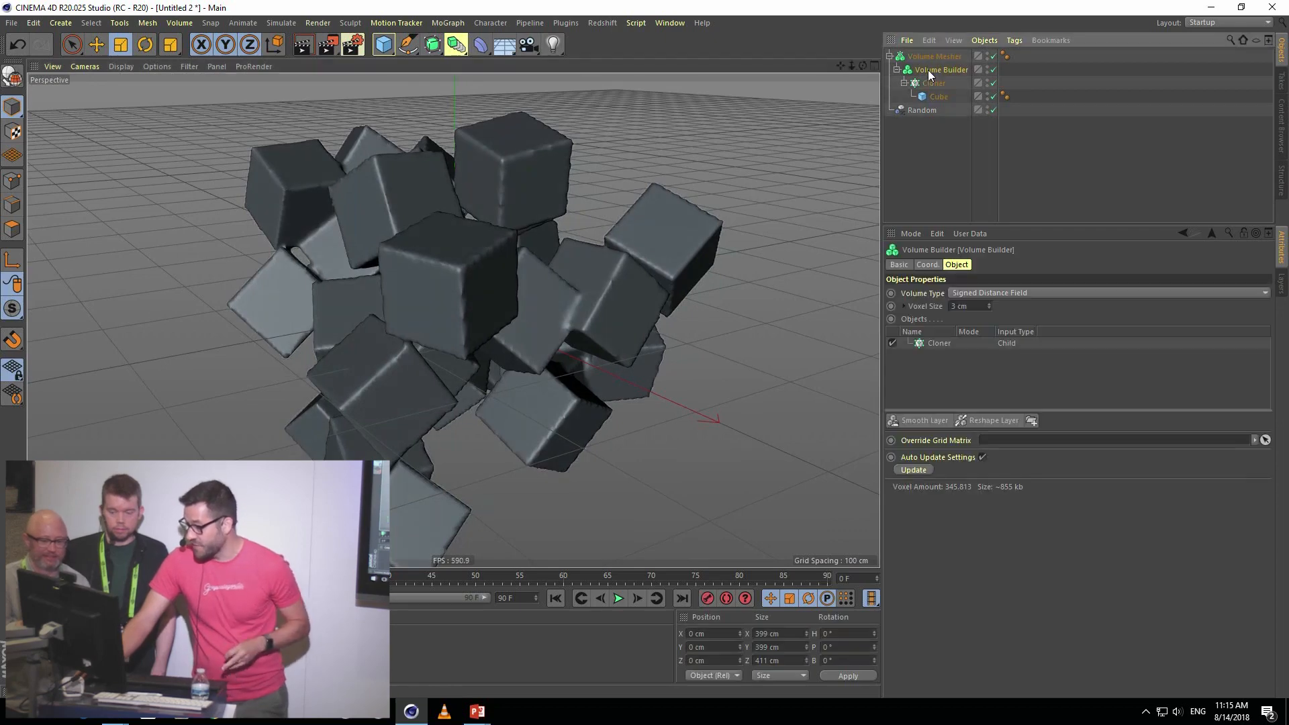
left_click(927, 420)
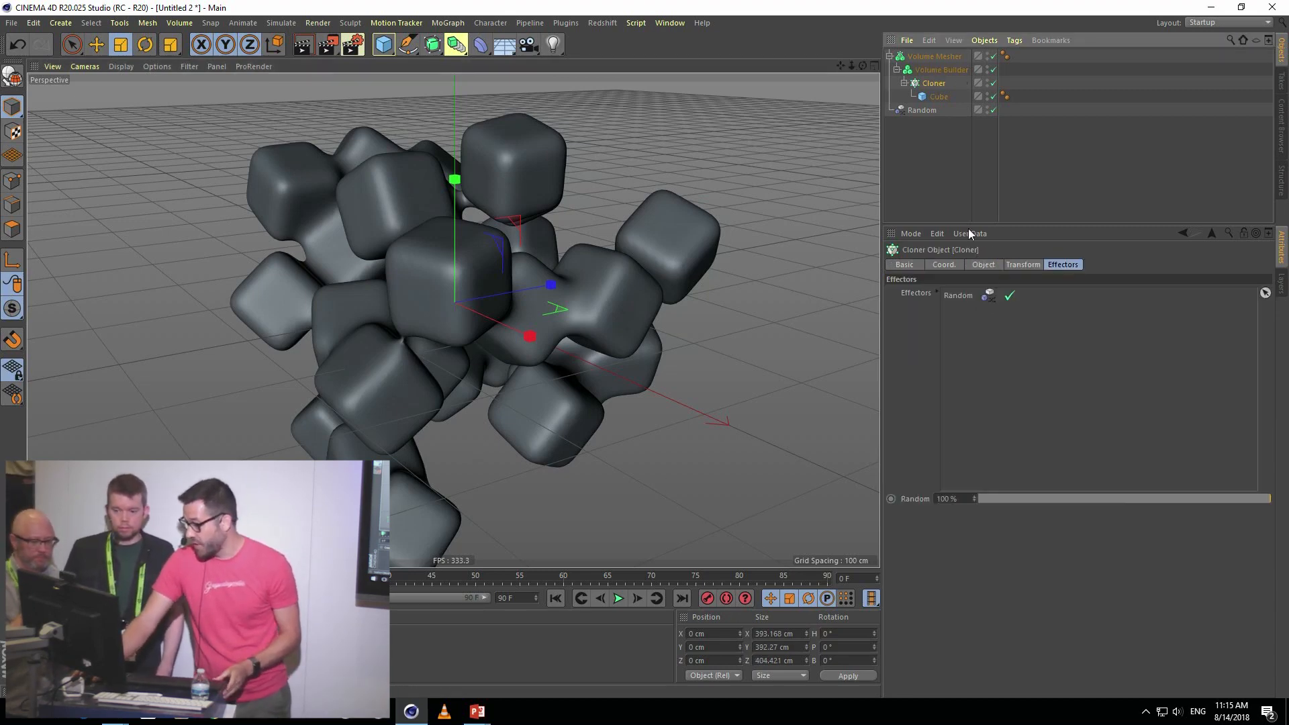
- Set the Random effector's Random Mode to Noise and enable Indexed
left_click(929, 111)
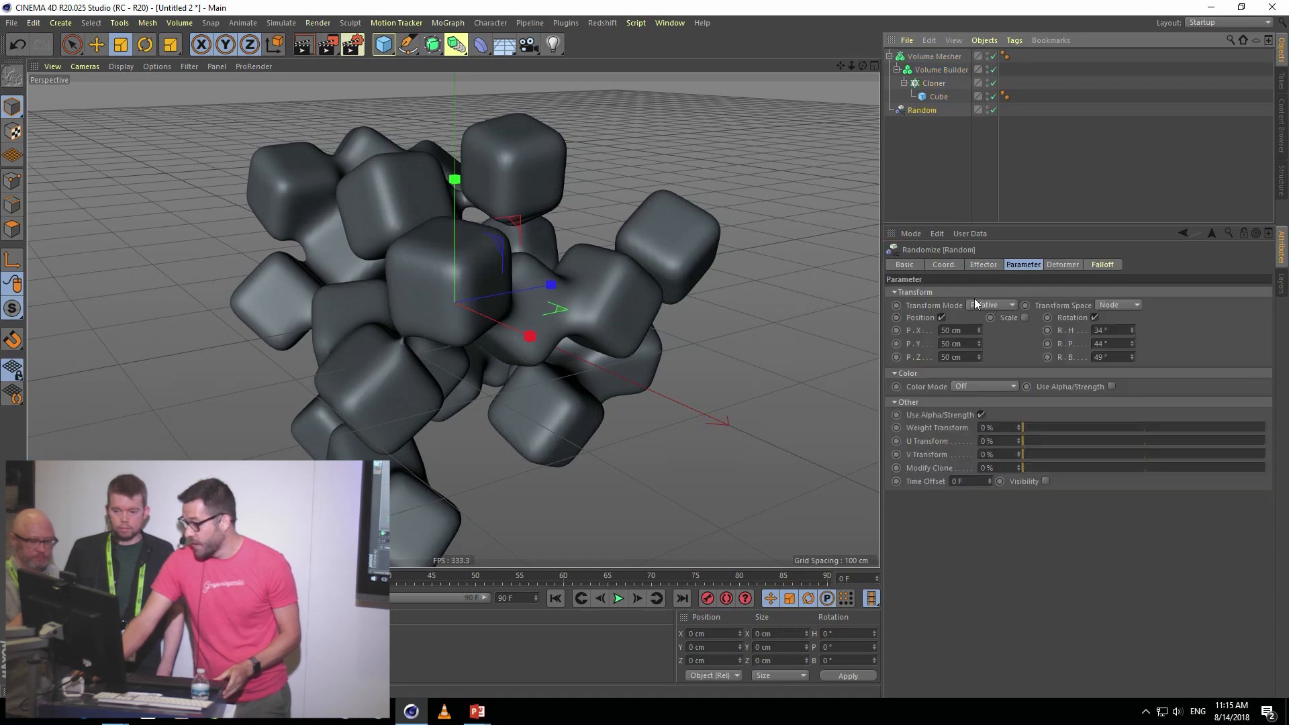
left_click(983, 265)
left_click(973, 337)
left_click(984, 378)
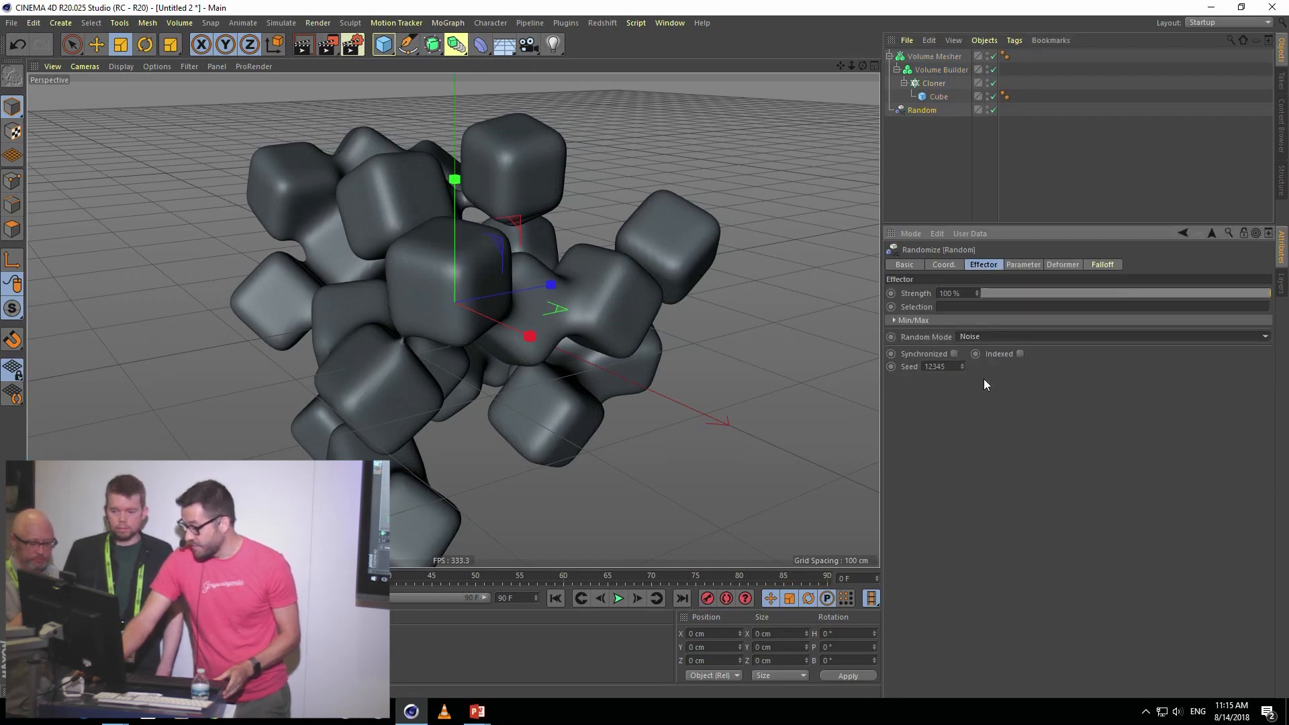
left_click(1020, 354)
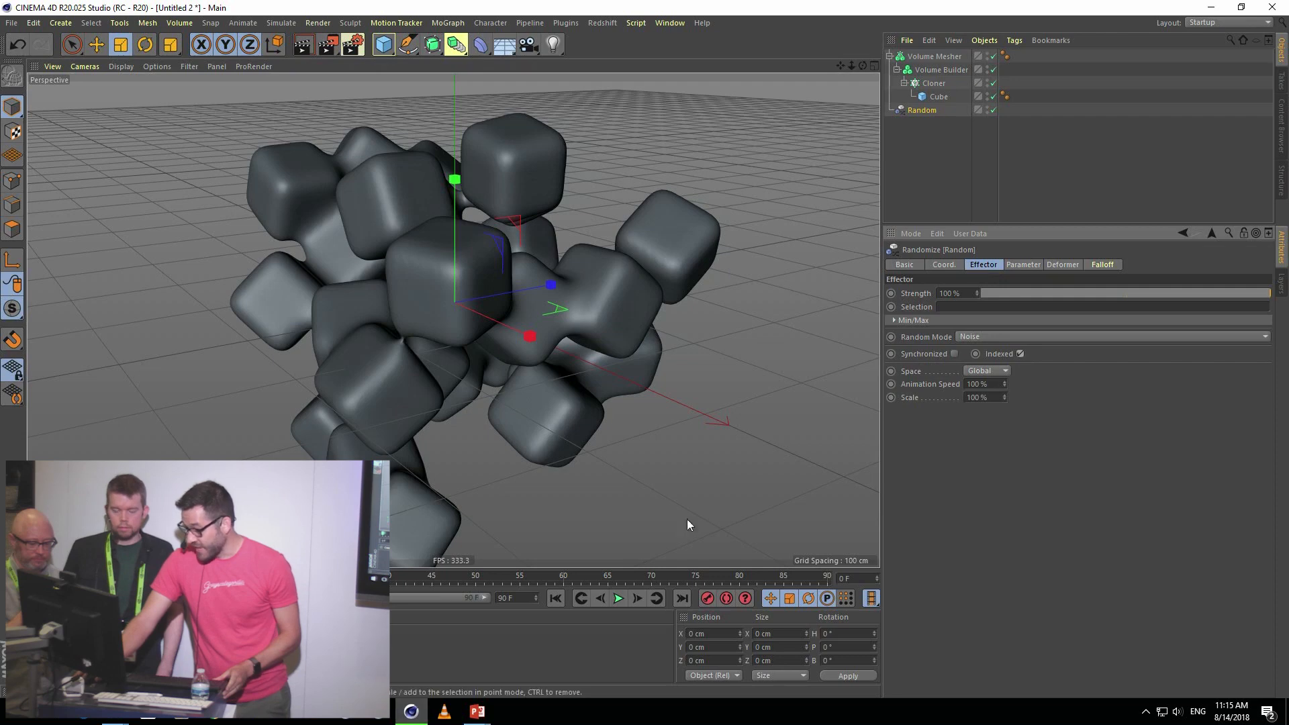
- Set the Volume Builder's Voxel Size to 6 cm
left_click(928, 70)
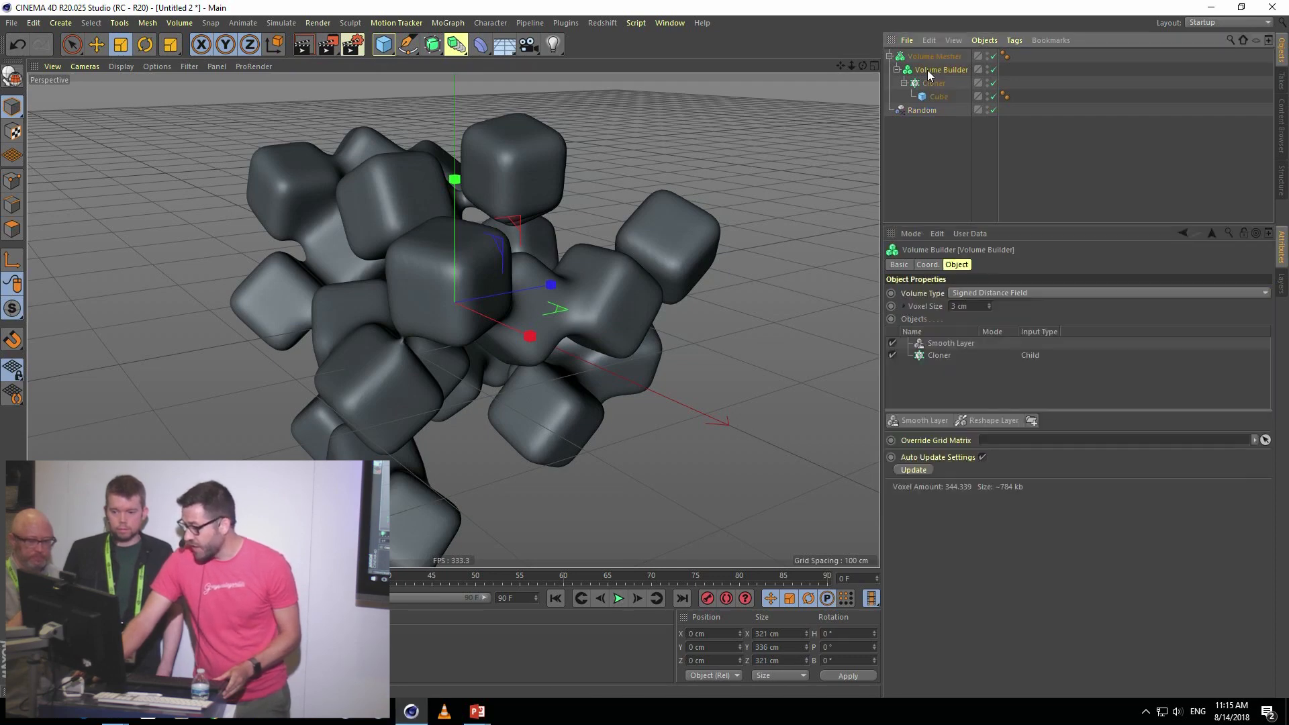
double_click(975, 308)
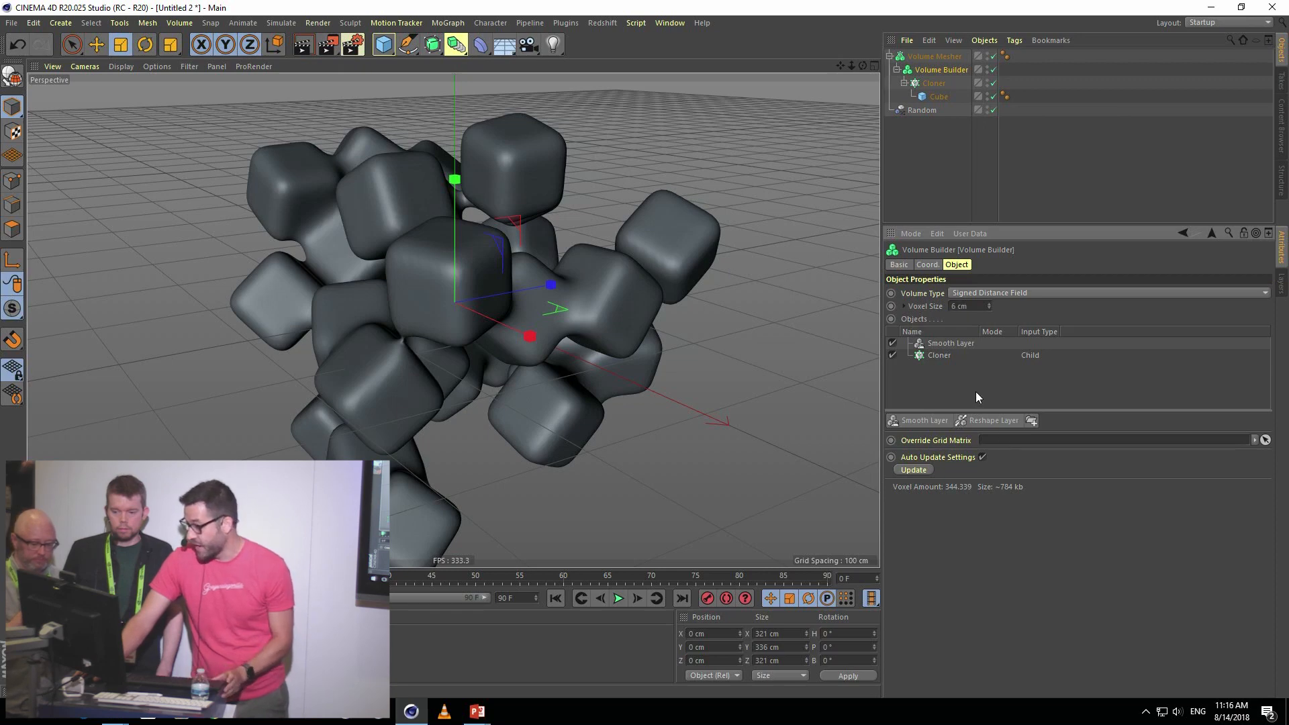
left_click(954, 188)
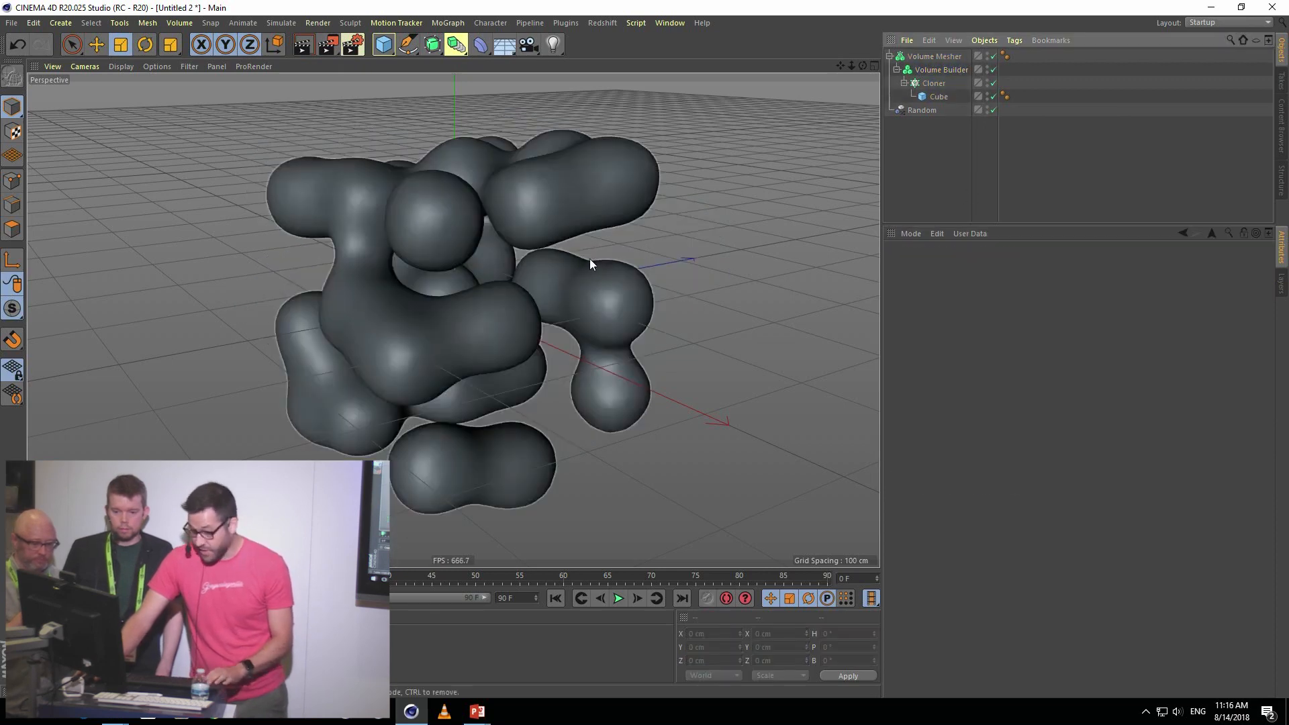
- Play the animation of the smoothed volume mesh and stop playback at frame 85
scroll(579, 264, "down", 1)
scroll(579, 264, "up", 1)
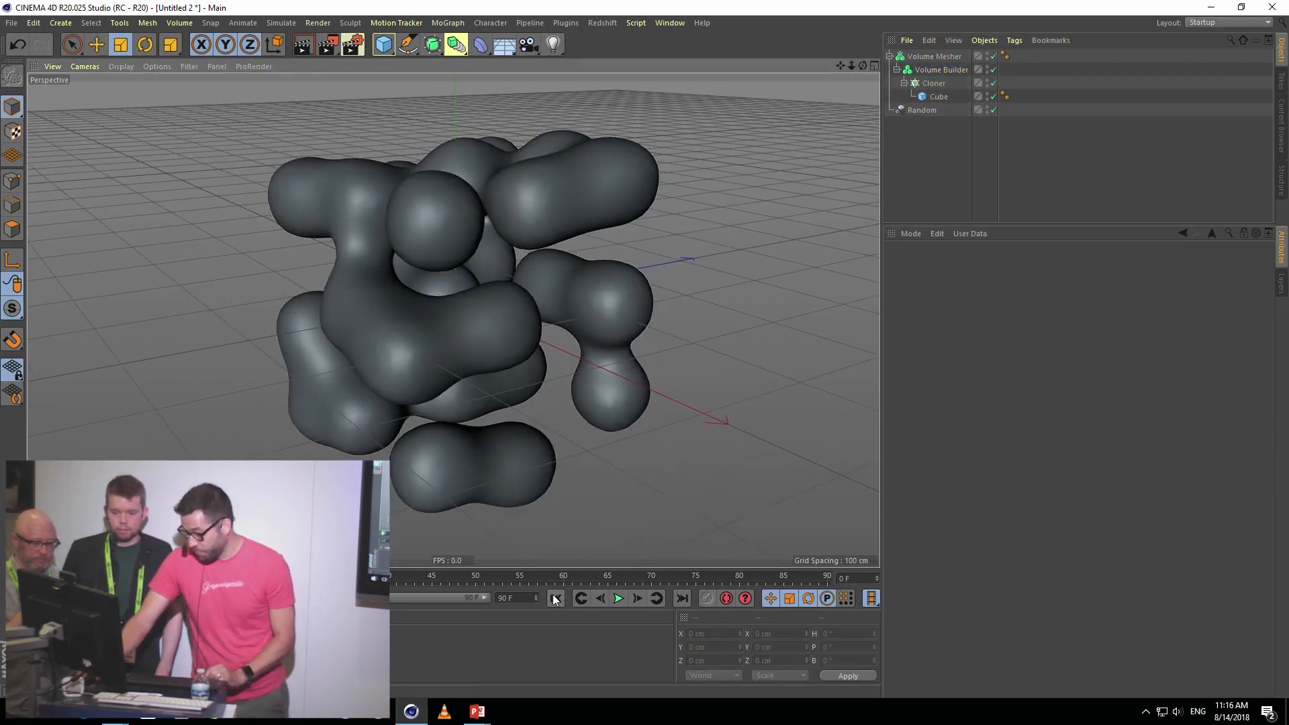
left_click(619, 597)
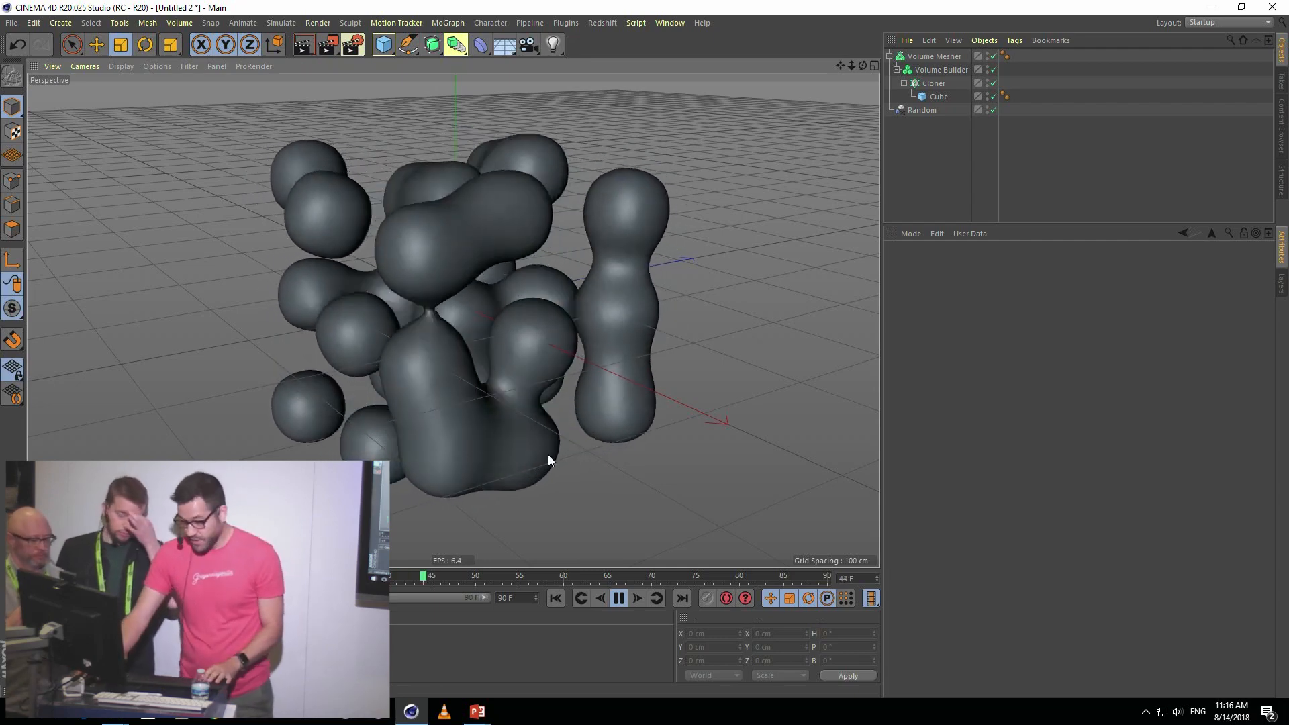
left_click(619, 600)
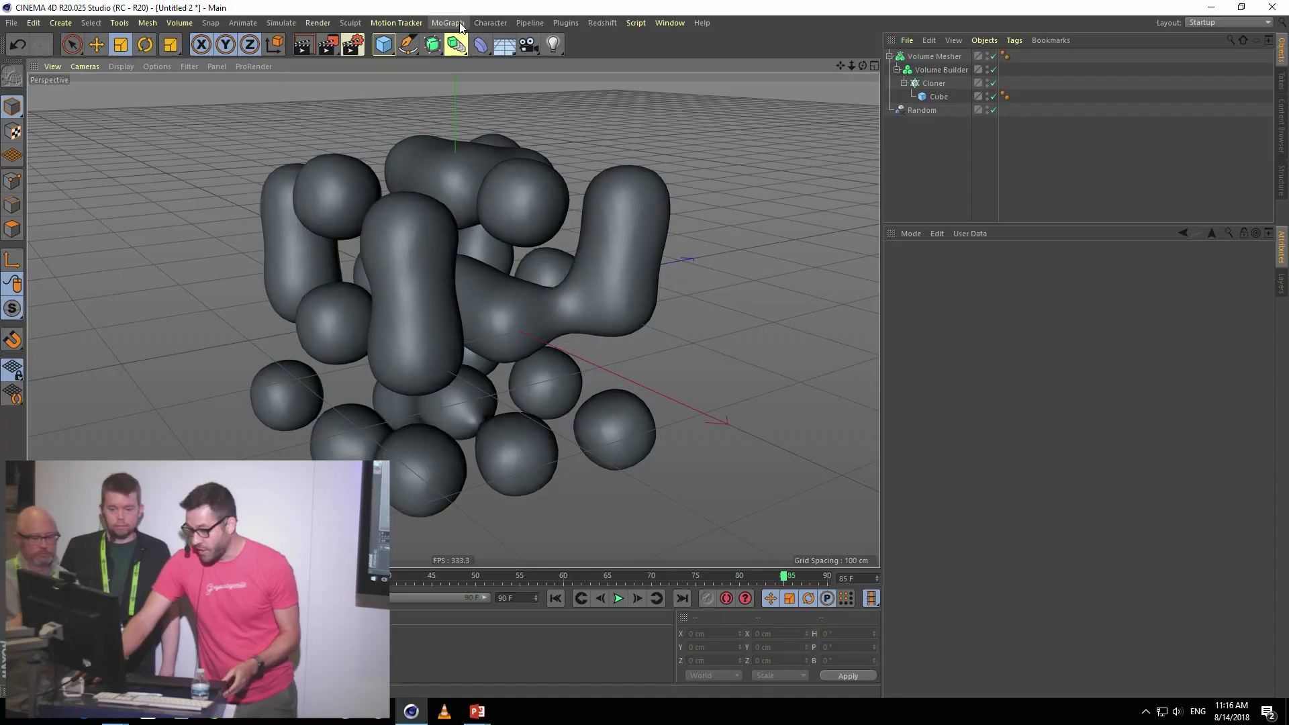
- Create a Star spline and disable the Volume Mesher, all its children and the Random effector
left_click(449, 23)
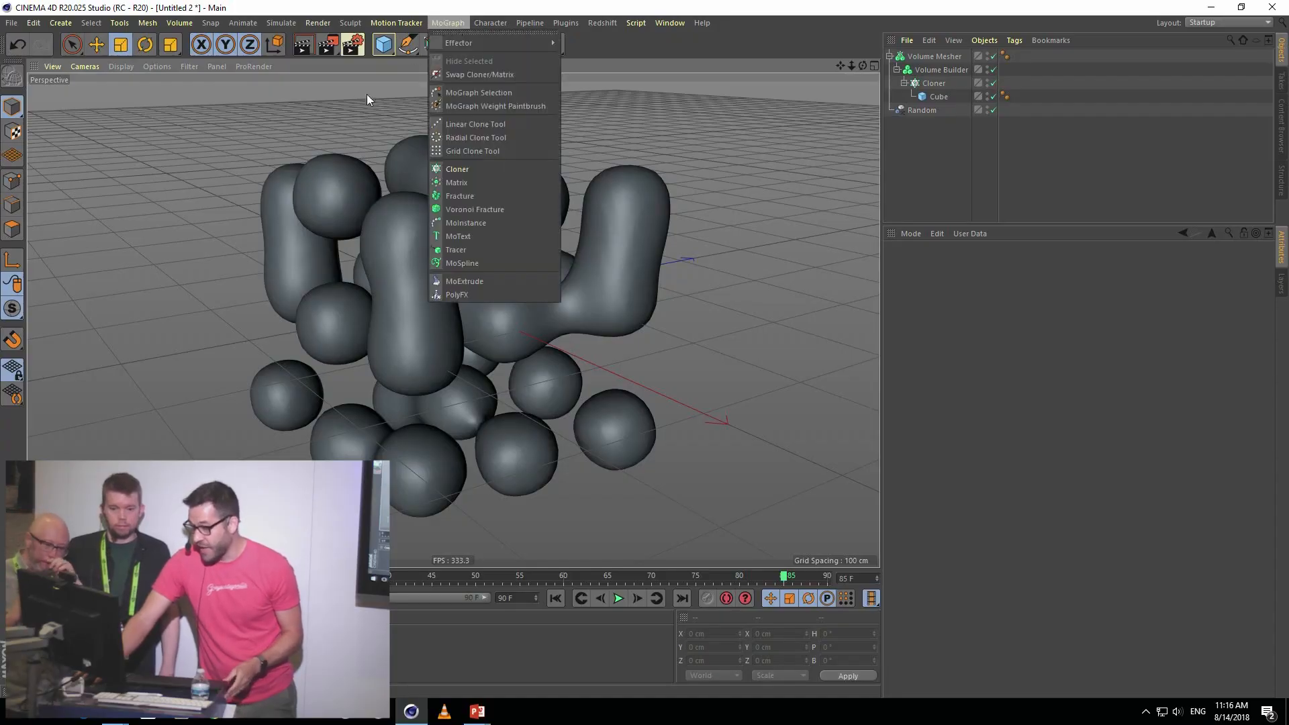
left_click(408, 44)
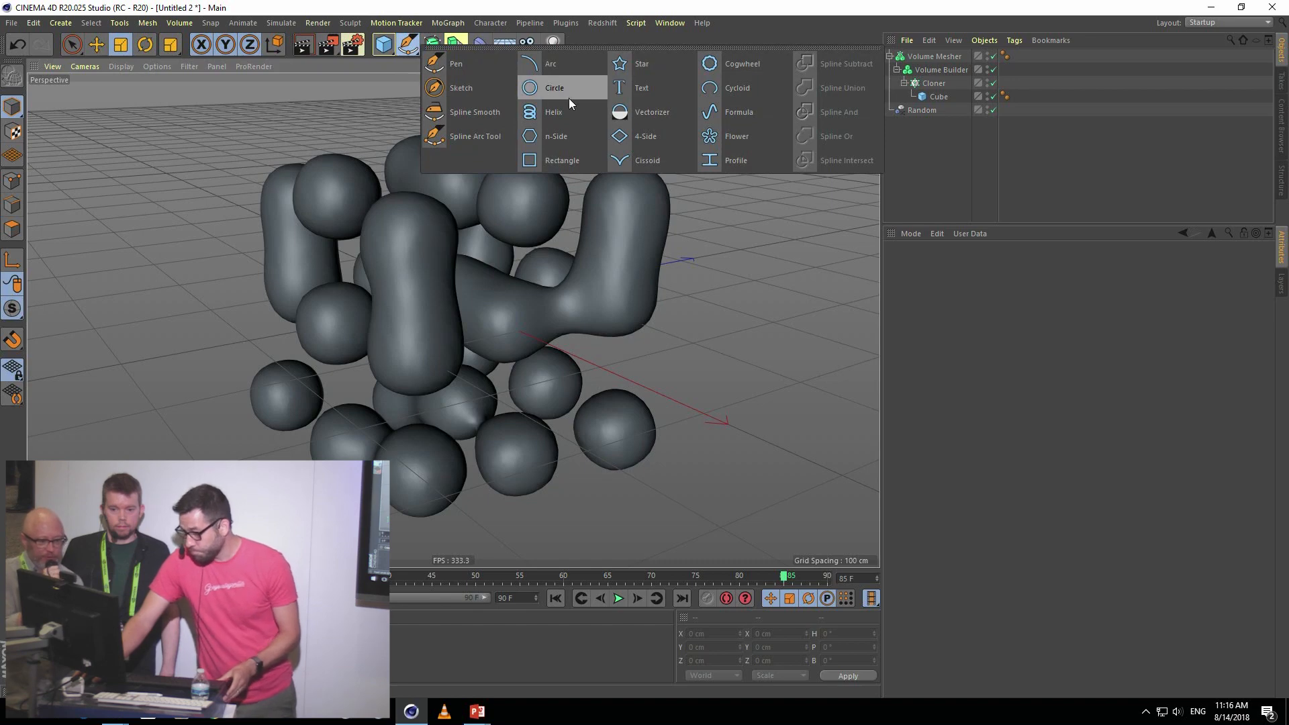
left_click(630, 66)
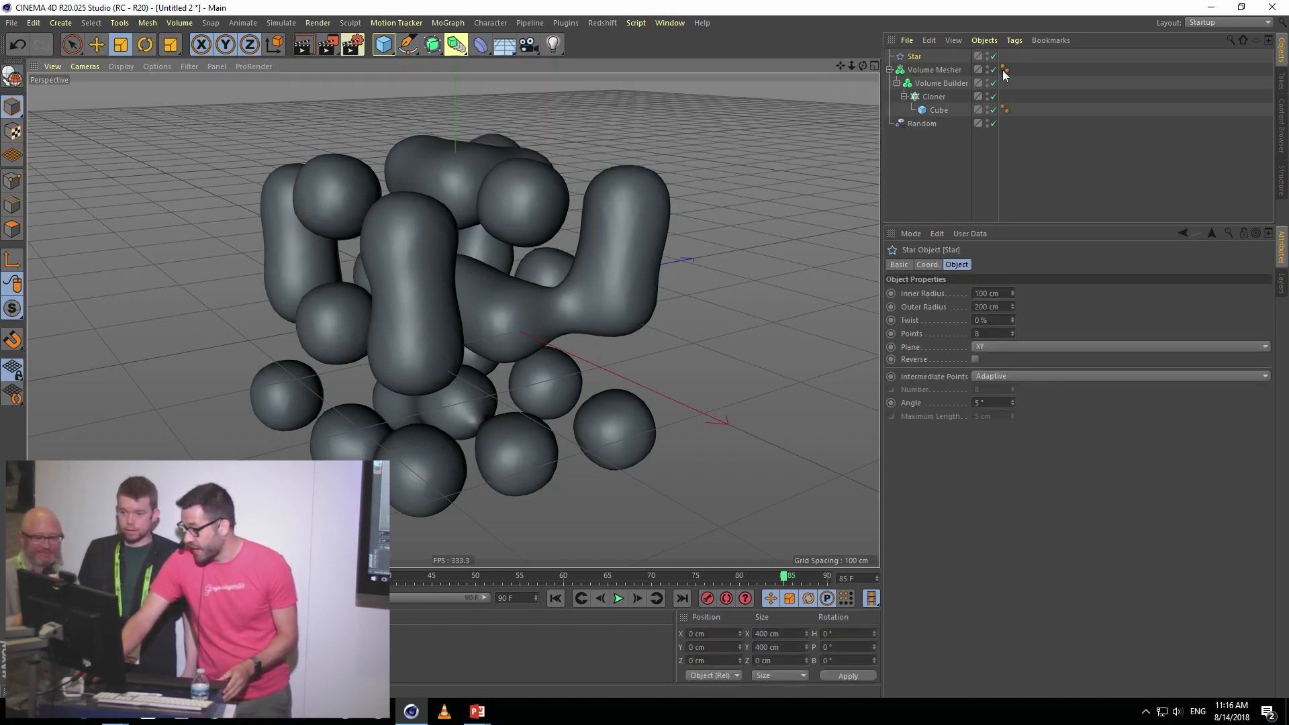
left_click_drag(993, 71, 1005, 139)
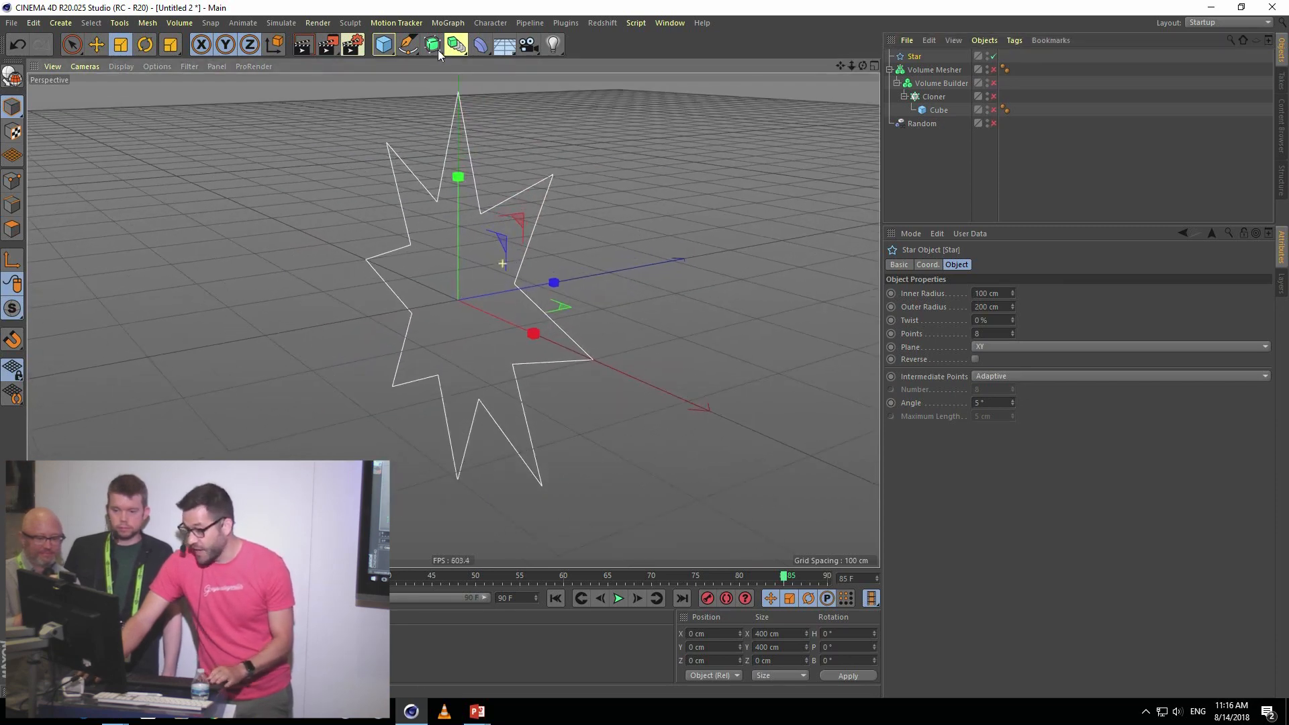
- Add a new Cloner and place the Star spline inside it as a child
left_click(455, 24)
left_click(473, 166)
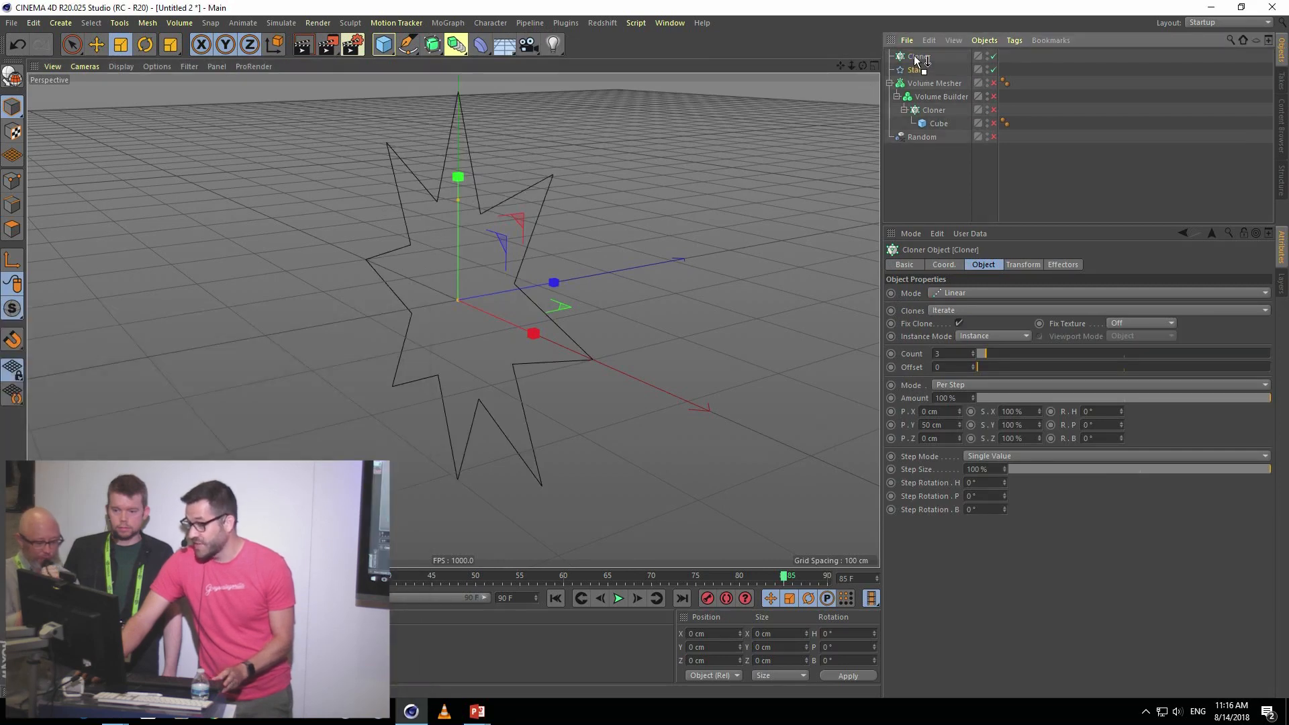
left_click_drag(915, 57, 917, 57)
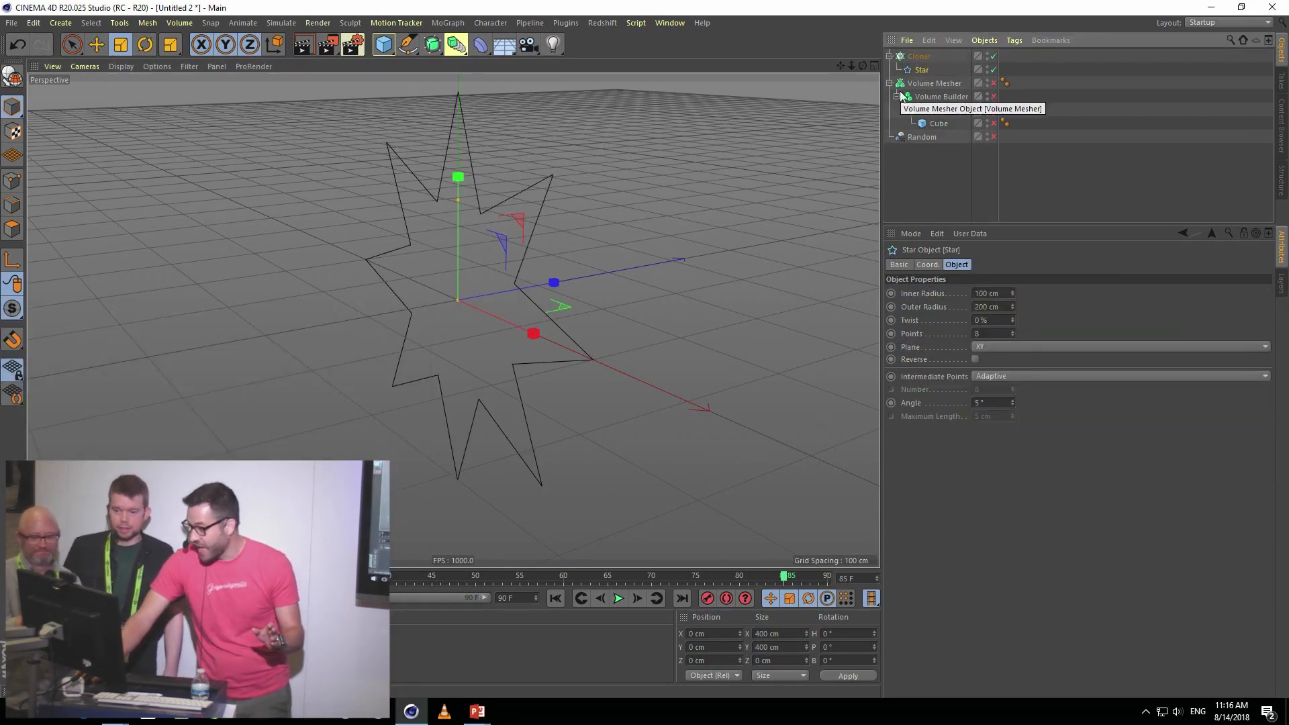
- Set the star Cloner to Radial mode with a count of 12 and rotate its clones to R.P 38°
left_click(933, 56)
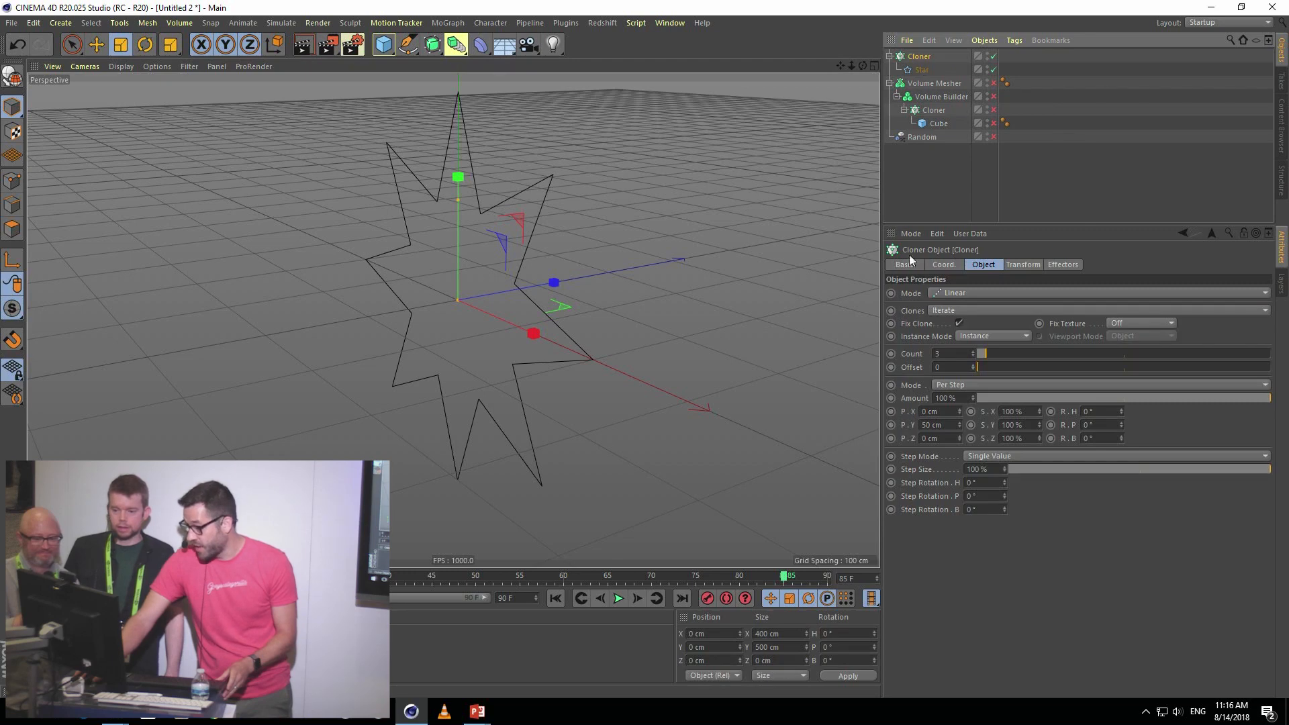
left_click(961, 293)
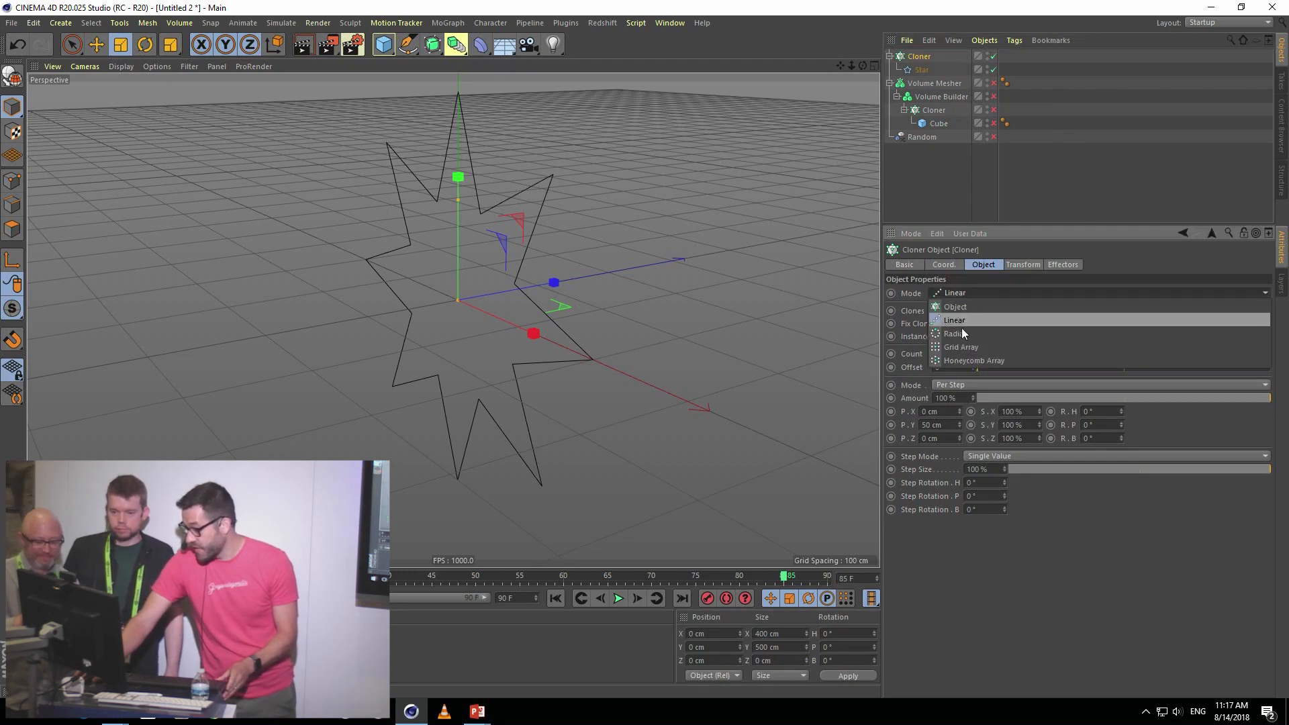
left_click(958, 335)
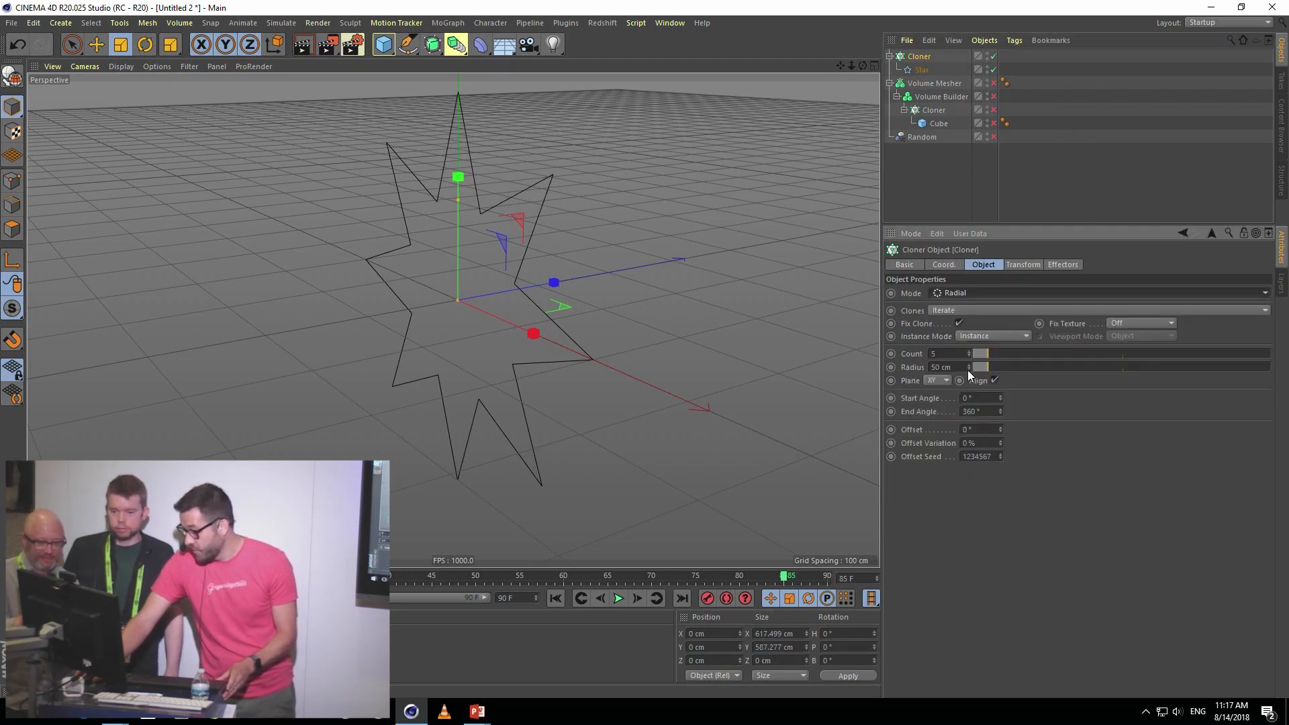
left_click_drag(991, 357, 1010, 357)
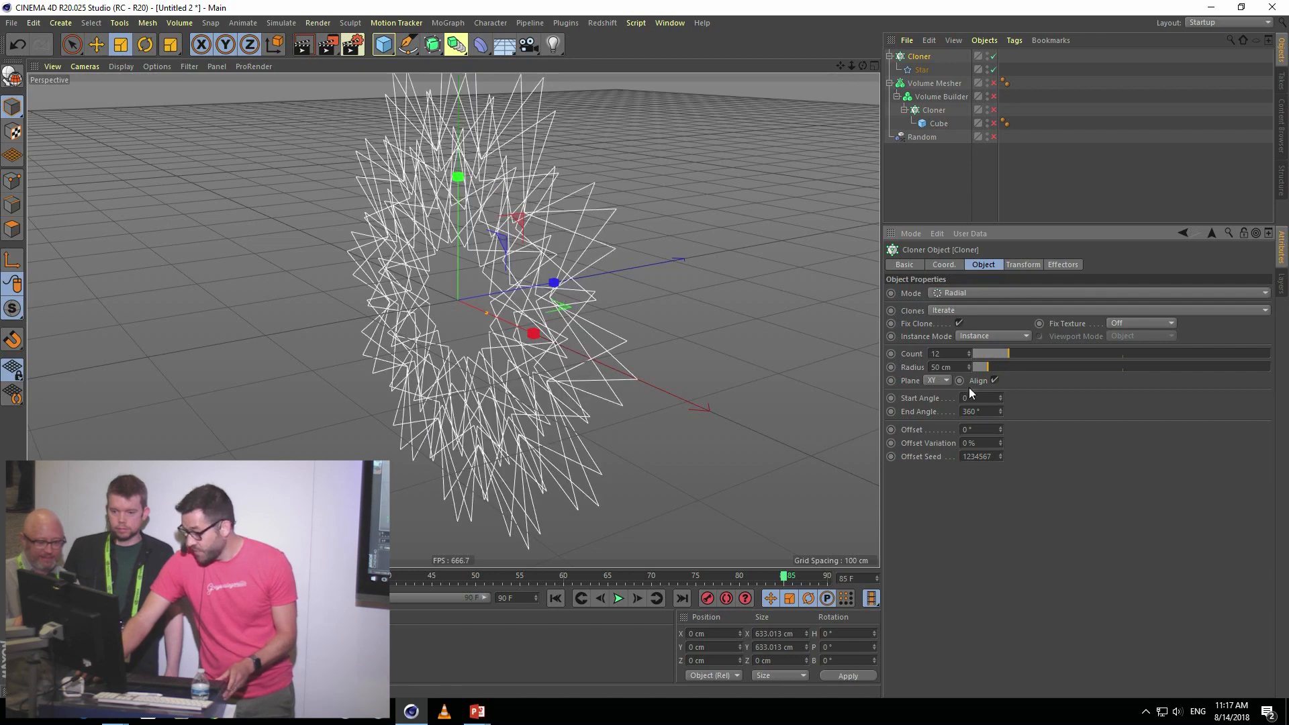
left_click(1020, 266)
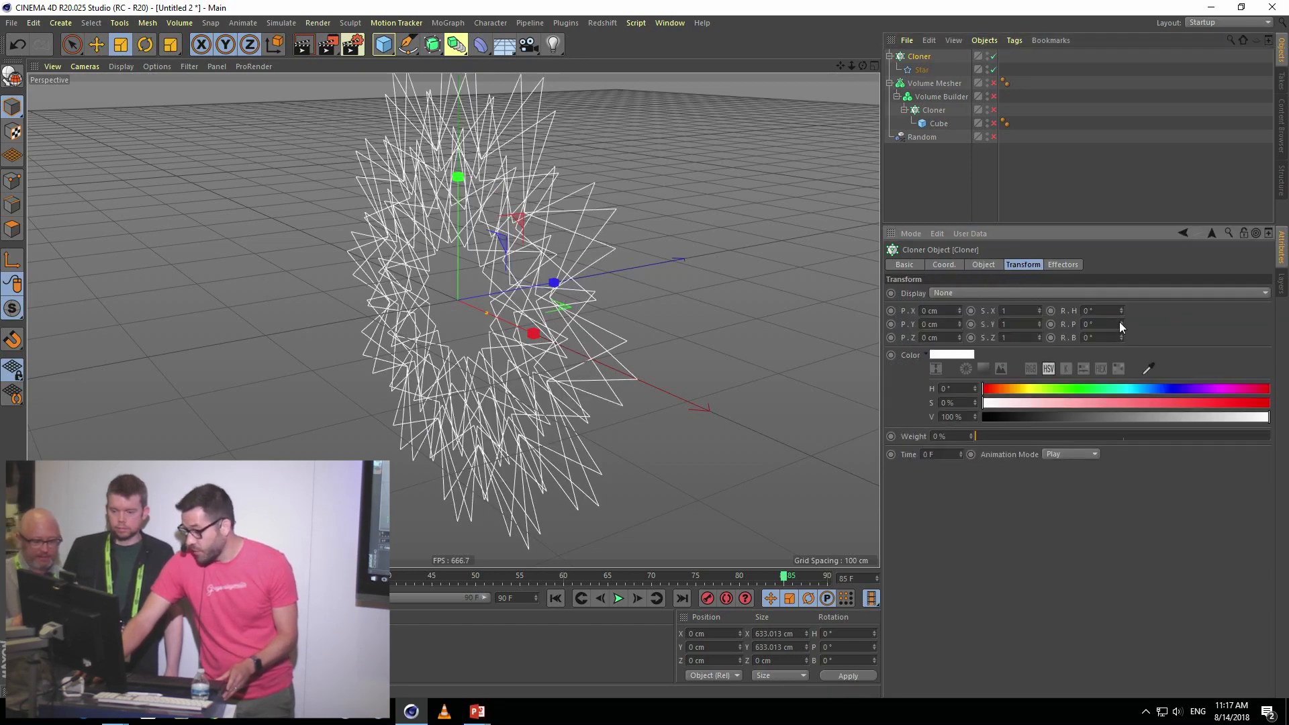
left_click_drag(1120, 325, 1121, 299)
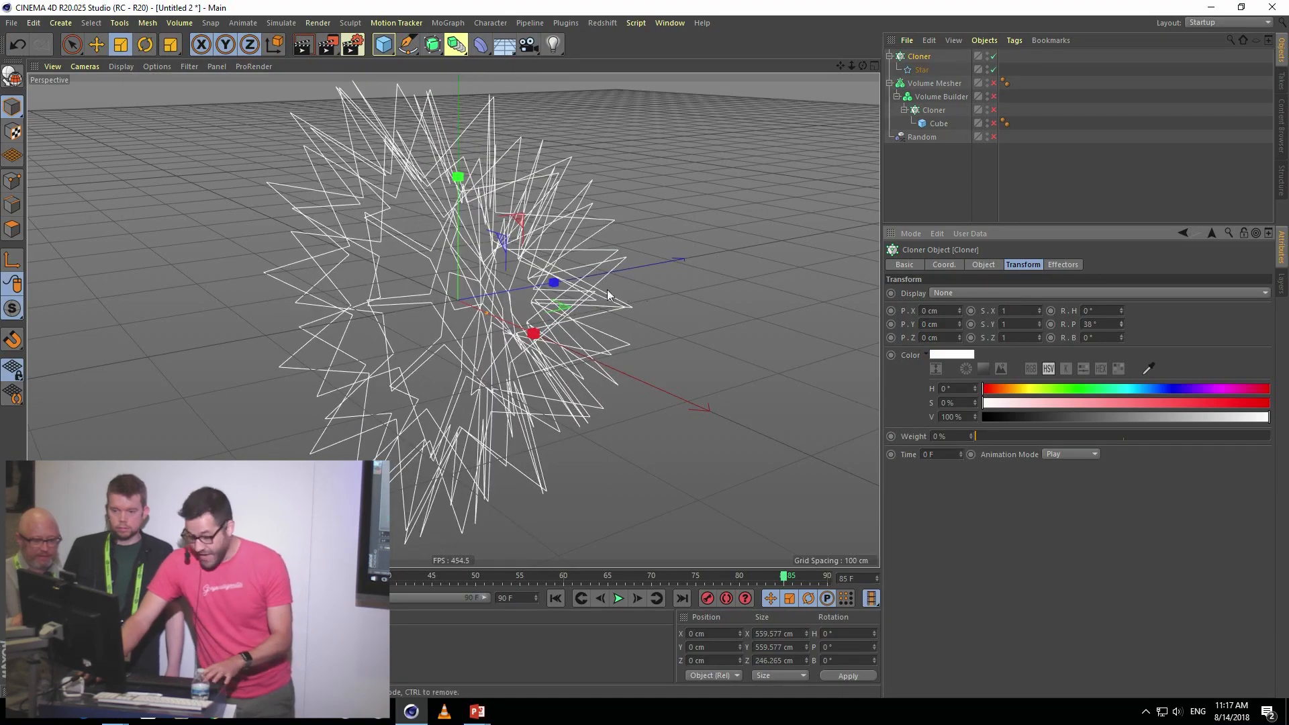
left_click_drag(608, 295, 632, 309, "alt")
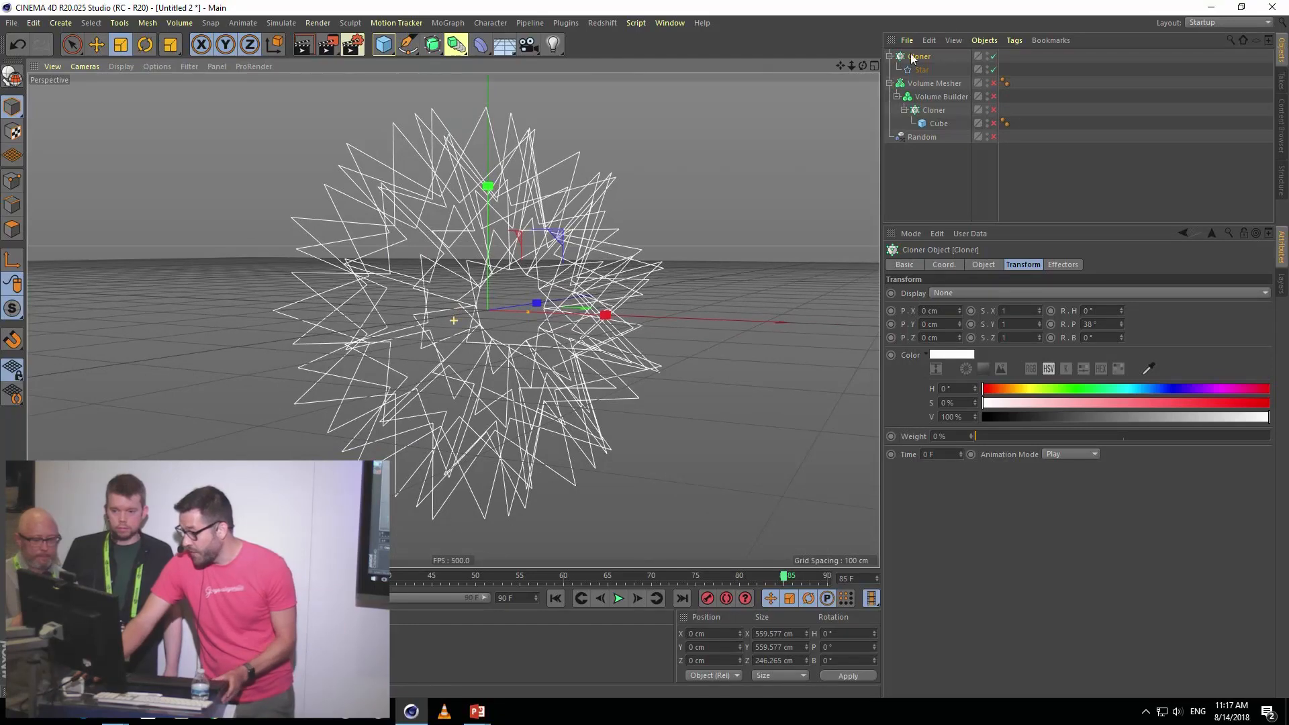
- Place the star Cloner inside the Volume Builder above the cube Cloner and enable the Volume Builder
left_click_drag(920, 60, 937, 106)
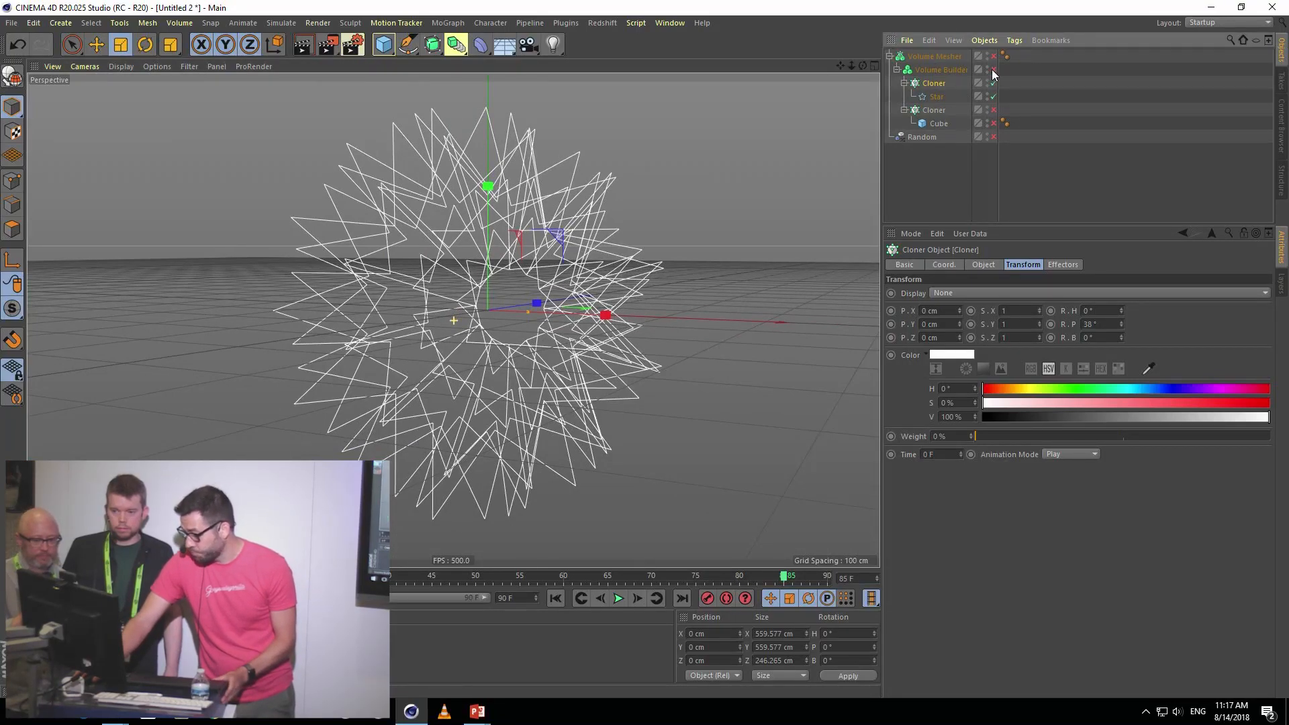
left_click_drag(450, 290, 840, 283, "alt")
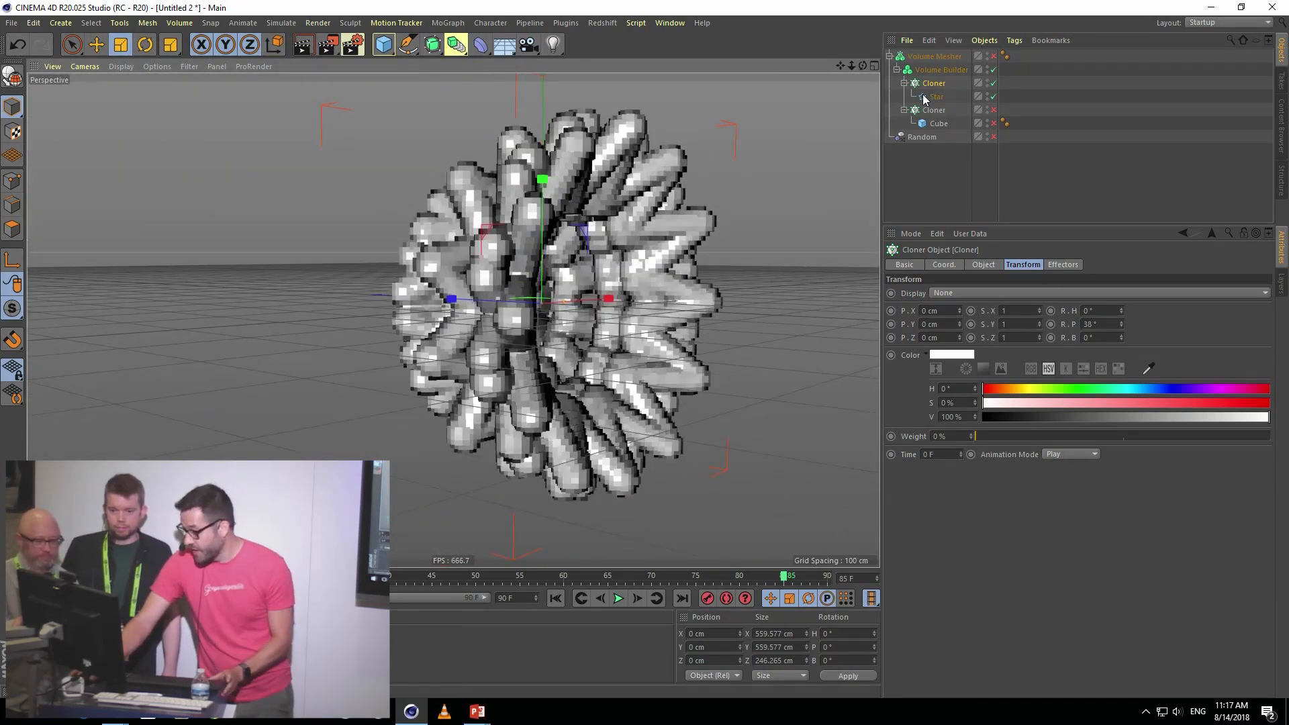
- Reorder the Volume Builder's objects so the star Cloner sits directly below the Smooth Layer, and disable the Smooth Layer
left_click(927, 71)
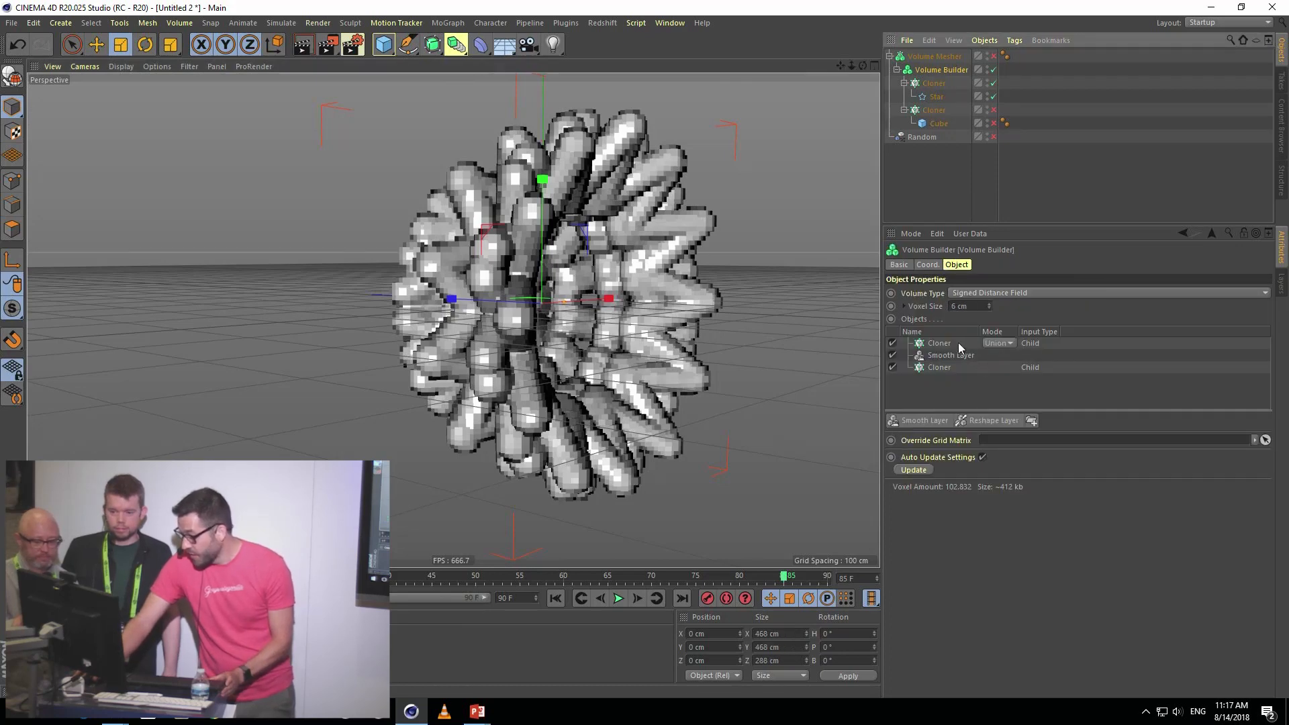
left_click_drag(937, 348, 892, 344)
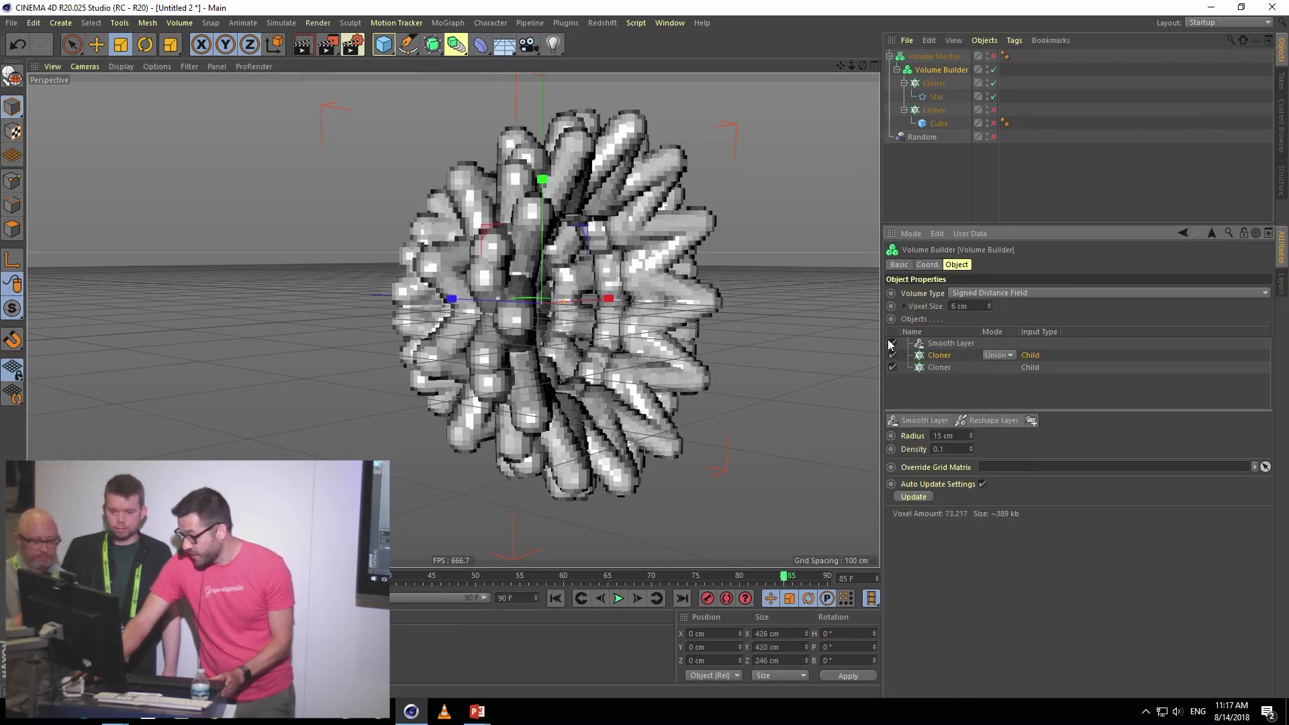
middle_click_drag(680, 360, 625, 371, "alt")
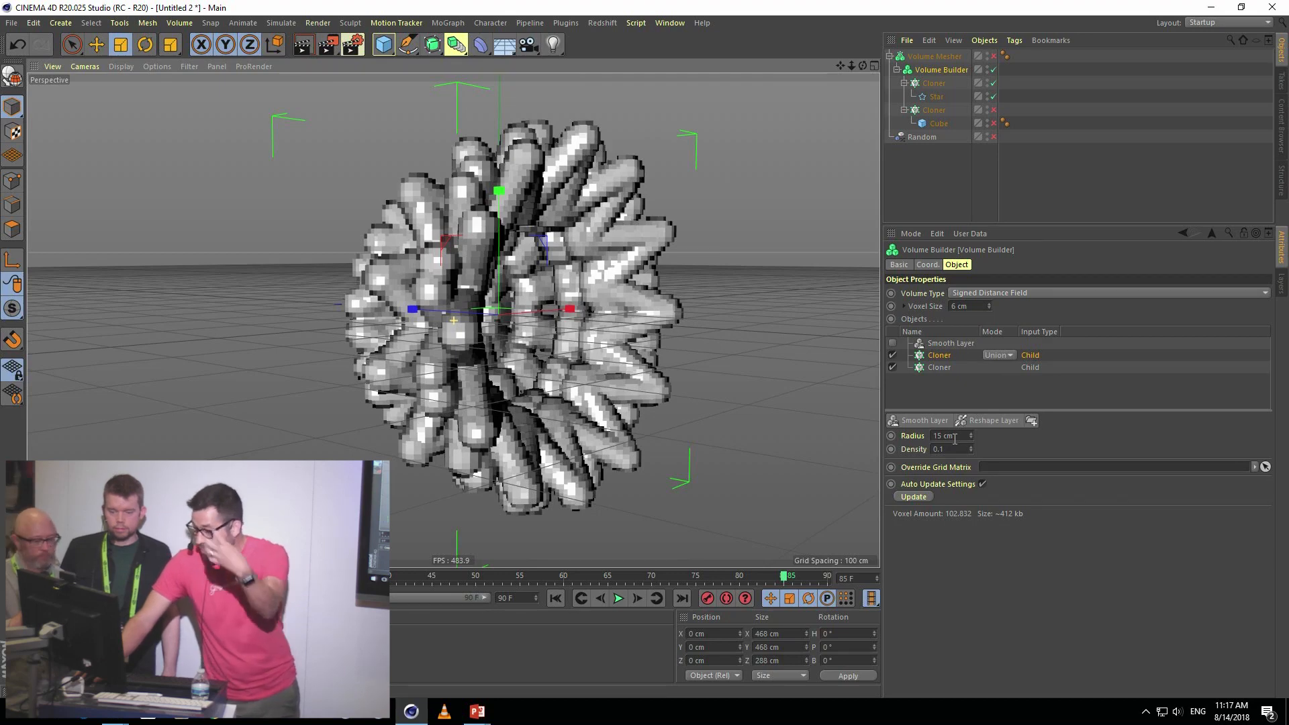
- Set the star Cloner's spline Radius in the Volume Builder to 6 cm
left_click(954, 436)
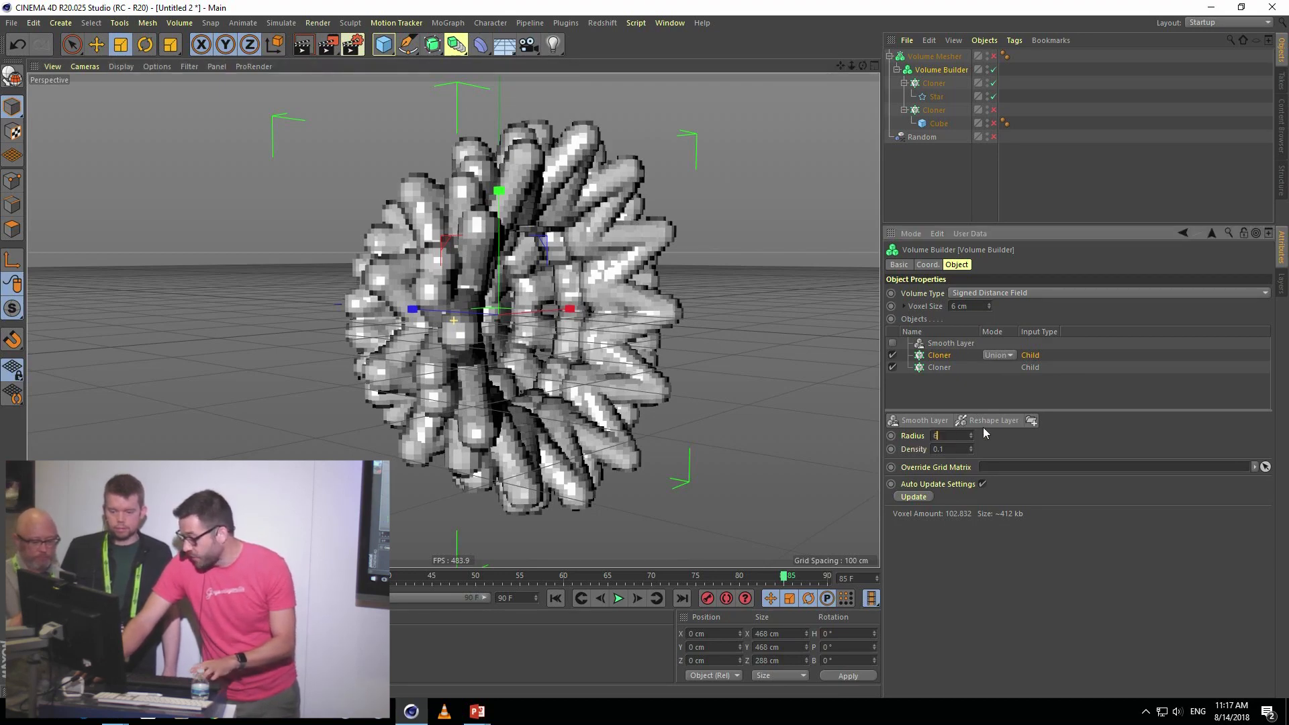
left_click(949, 378)
left_click_drag(461, 401, 323, 346, "alt")
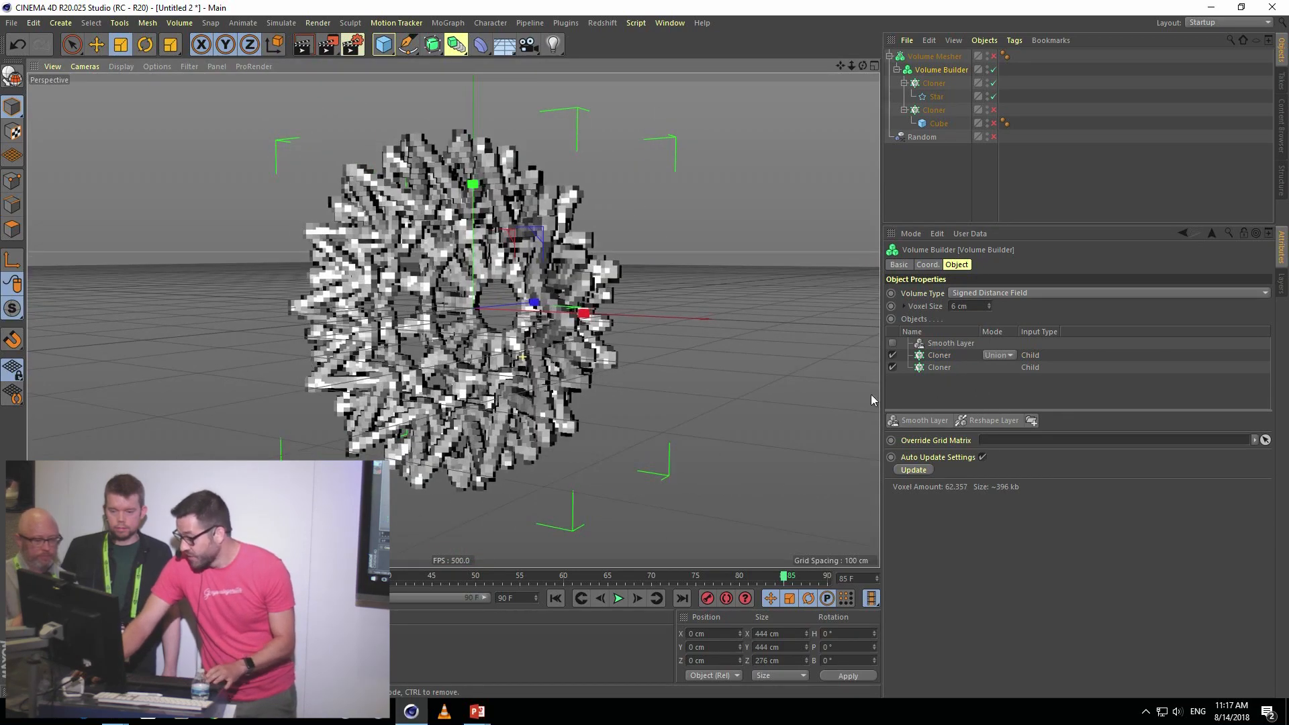
- Exclude the cube Cloner from the Volume Builder's object list and enable the Volume Mesher
left_click(892, 368)
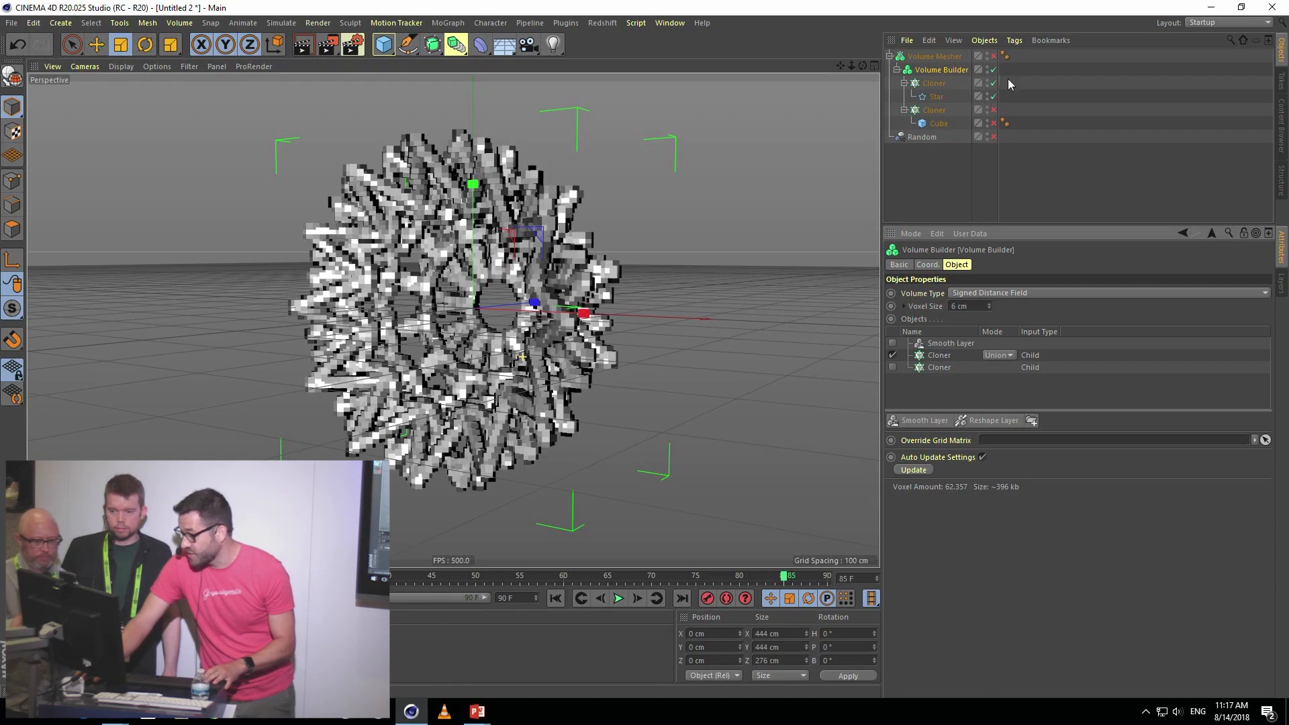
left_click(993, 57)
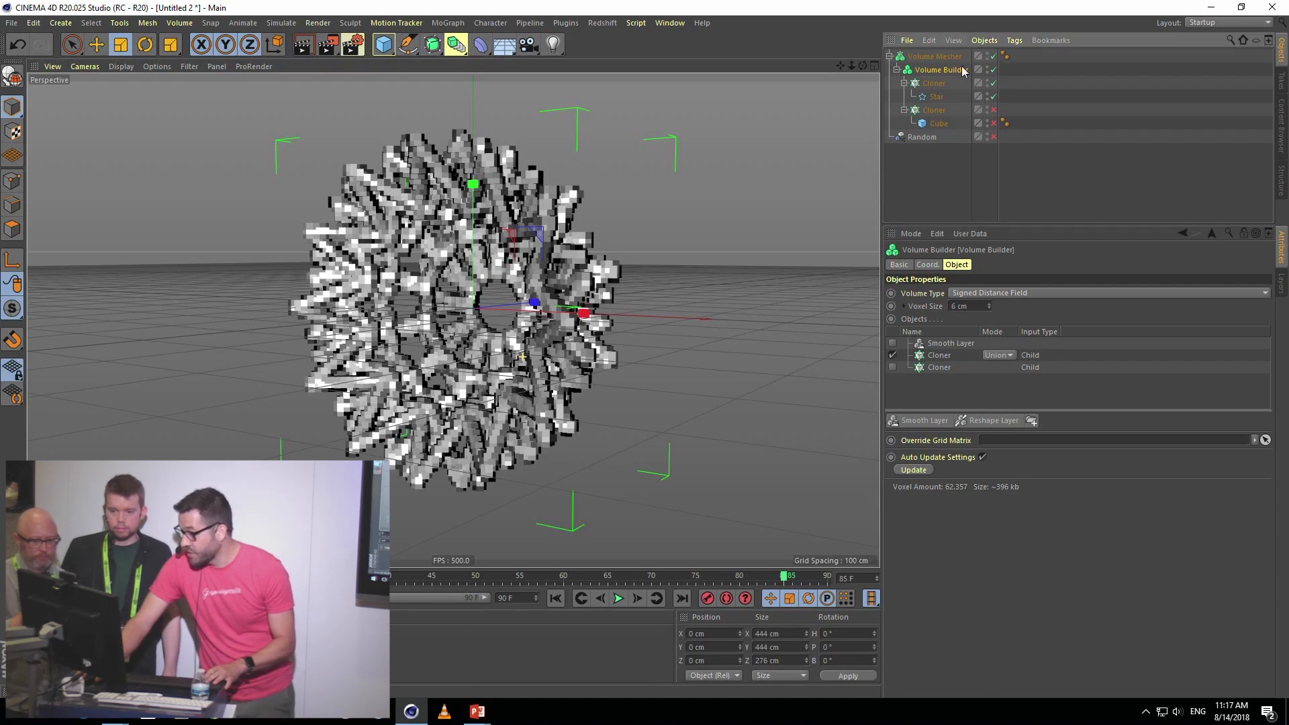
left_click_drag(528, 377, 570, 366, "alt")
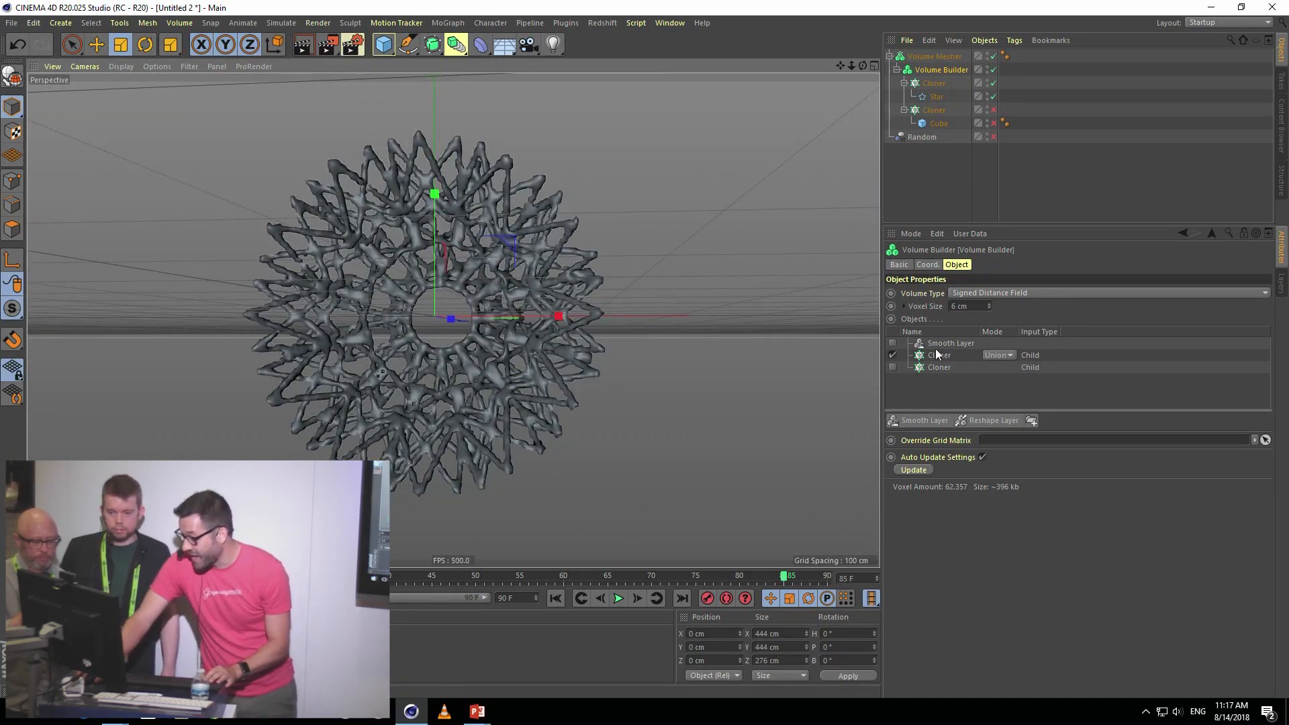
- Re-enable the Smooth Layer and set its Filter Type to Mean Curvature
left_click(892, 343)
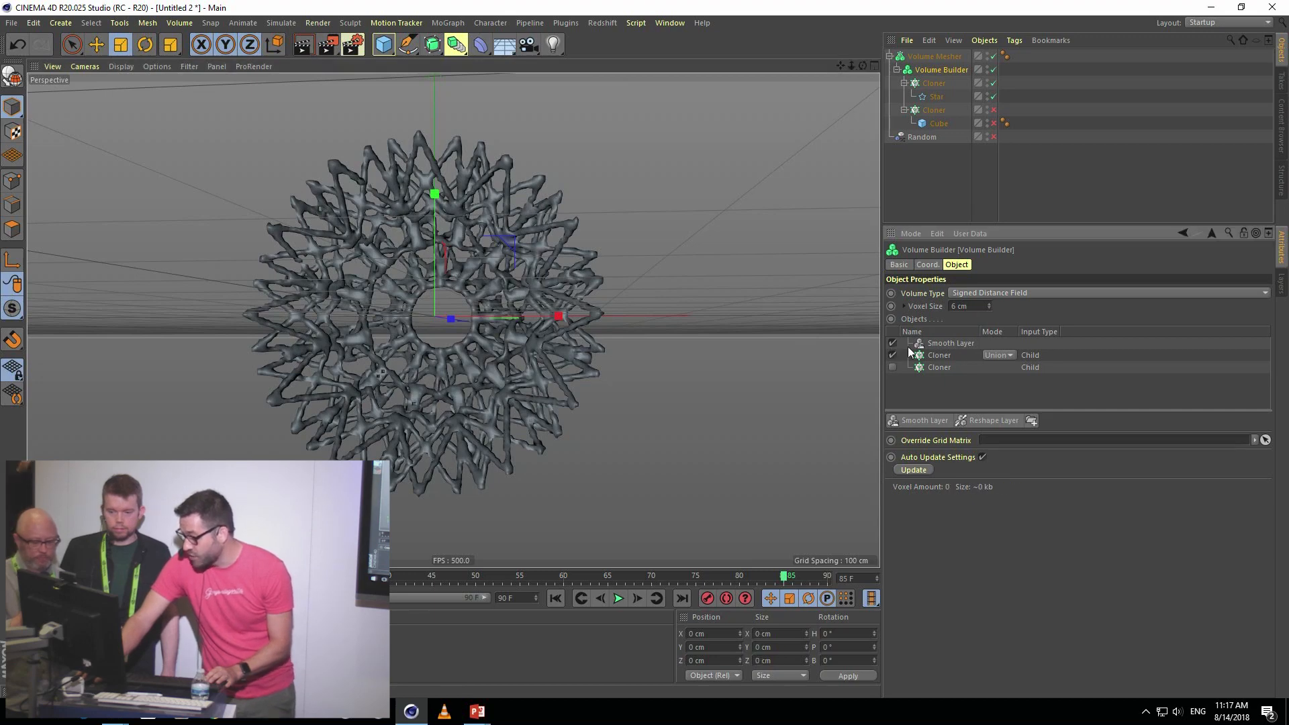
left_click(943, 344)
left_click(982, 475)
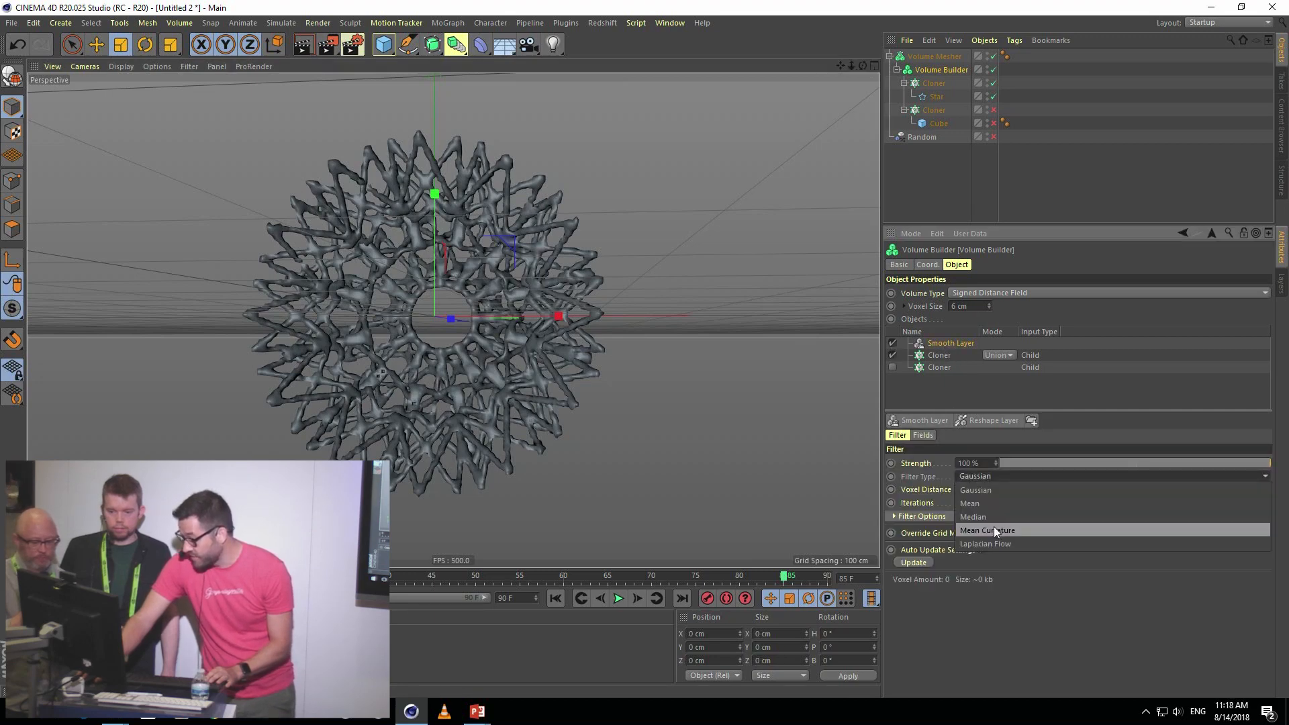
left_click(993, 527)
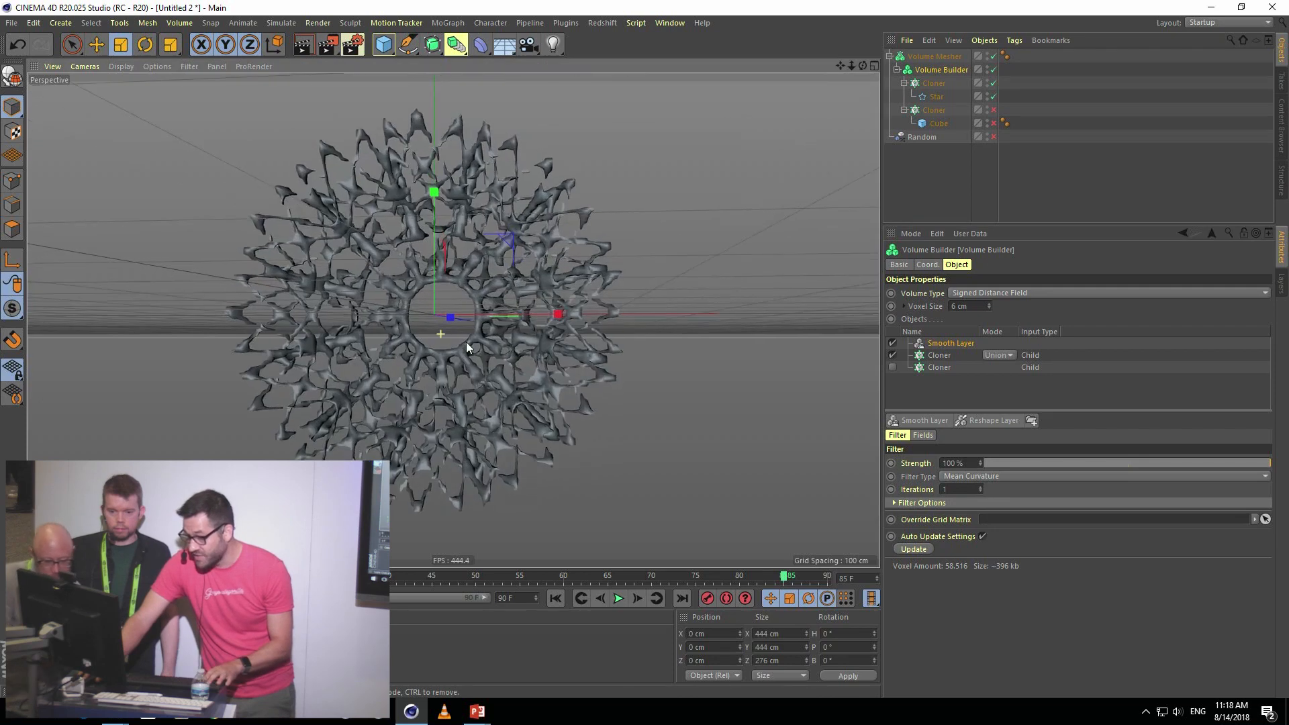
- Set the Volume Builder's Voxel Size to 3 cm
double_click(986, 306)
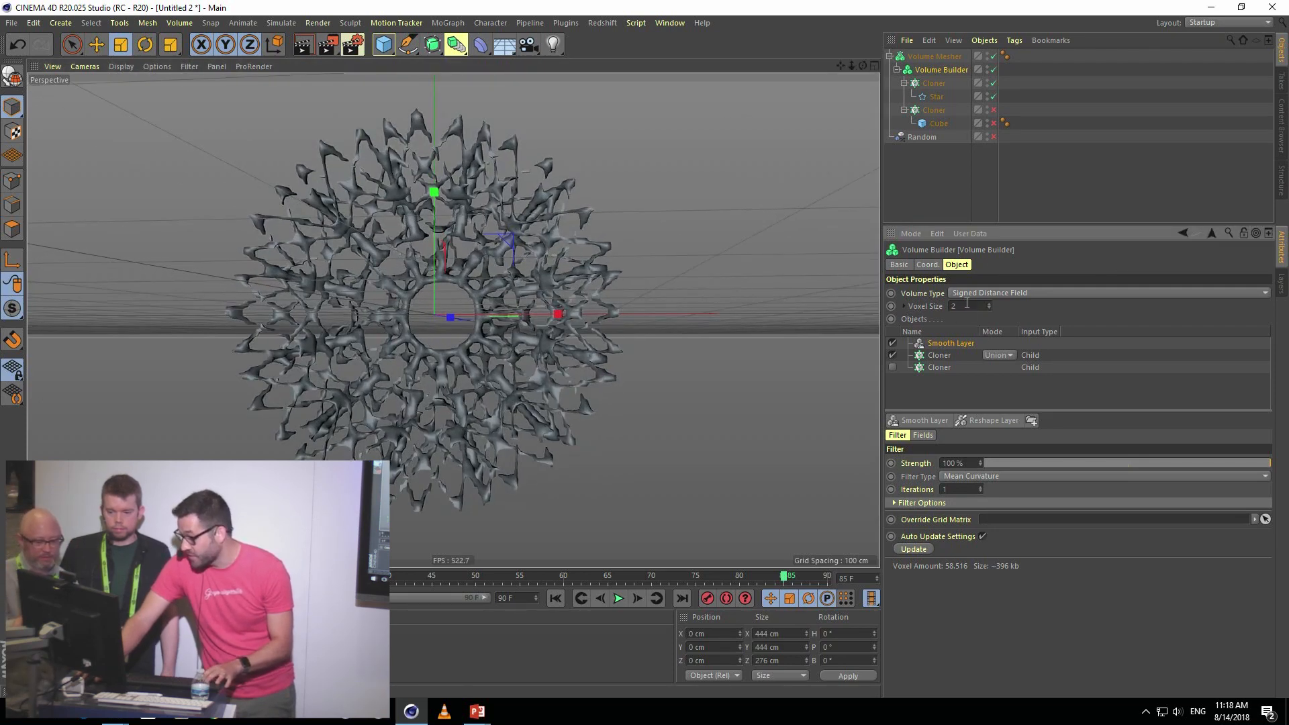
left_click(916, 195)
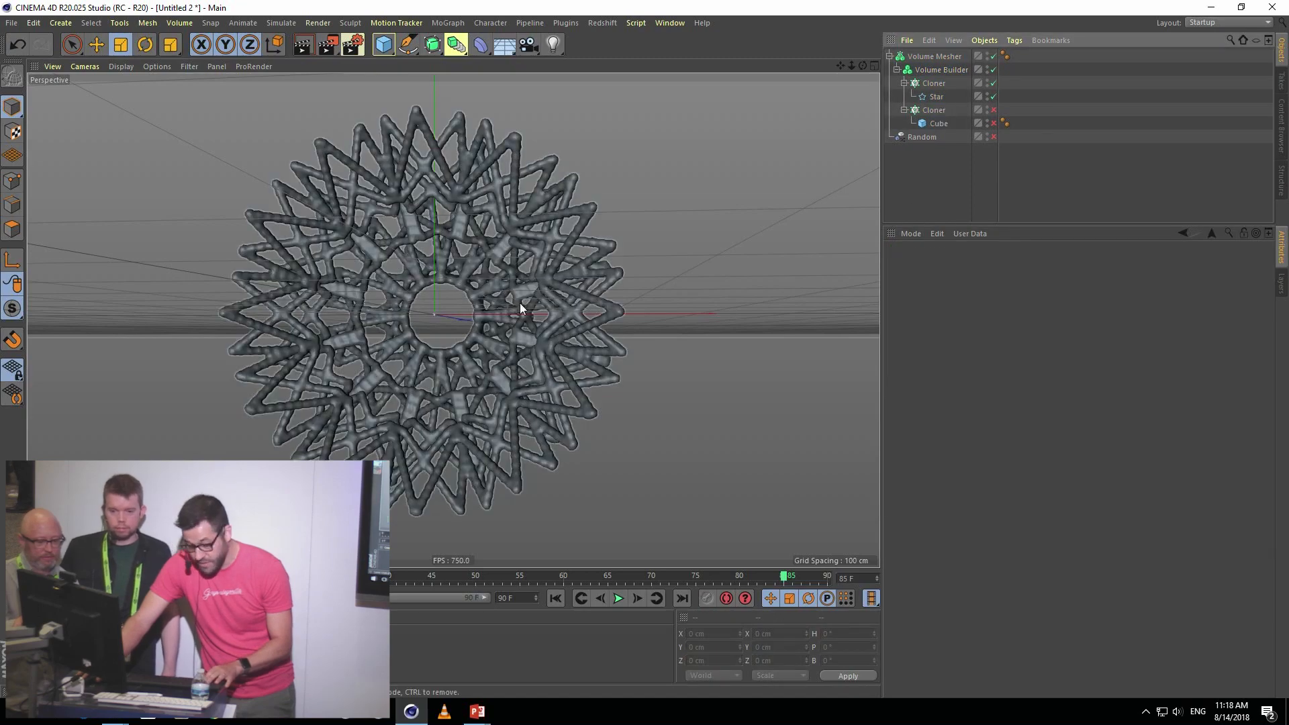
left_click_drag(488, 343, 517, 339, "alt")
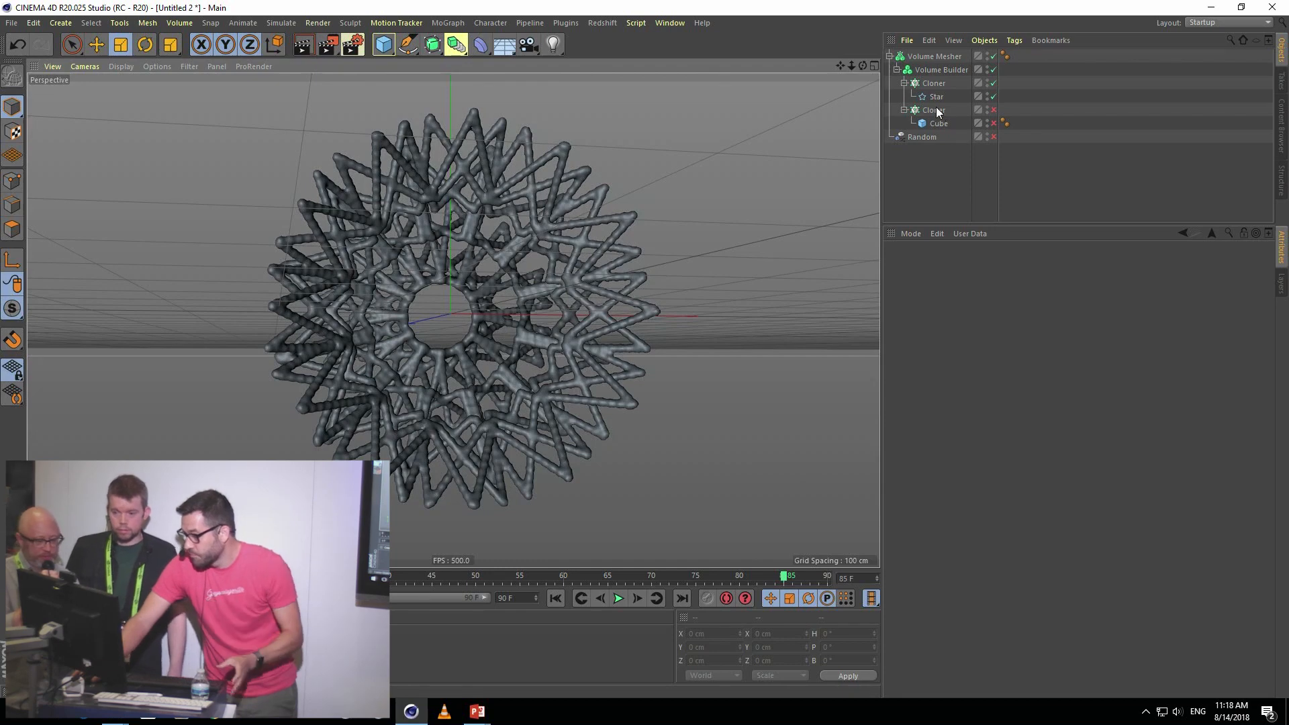
- Set the star Cloner's Density in the Volume Builder to 0.5 and view the resulting mesh
left_click(933, 74)
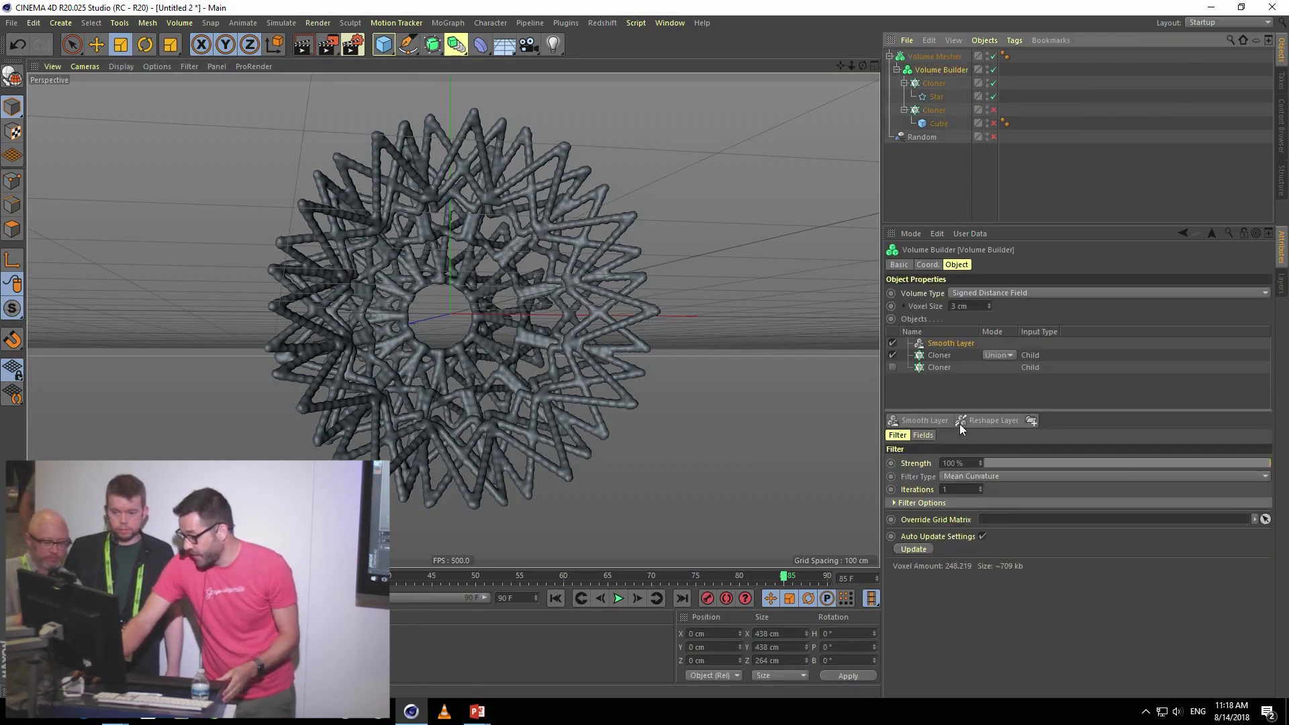
left_click(932, 84)
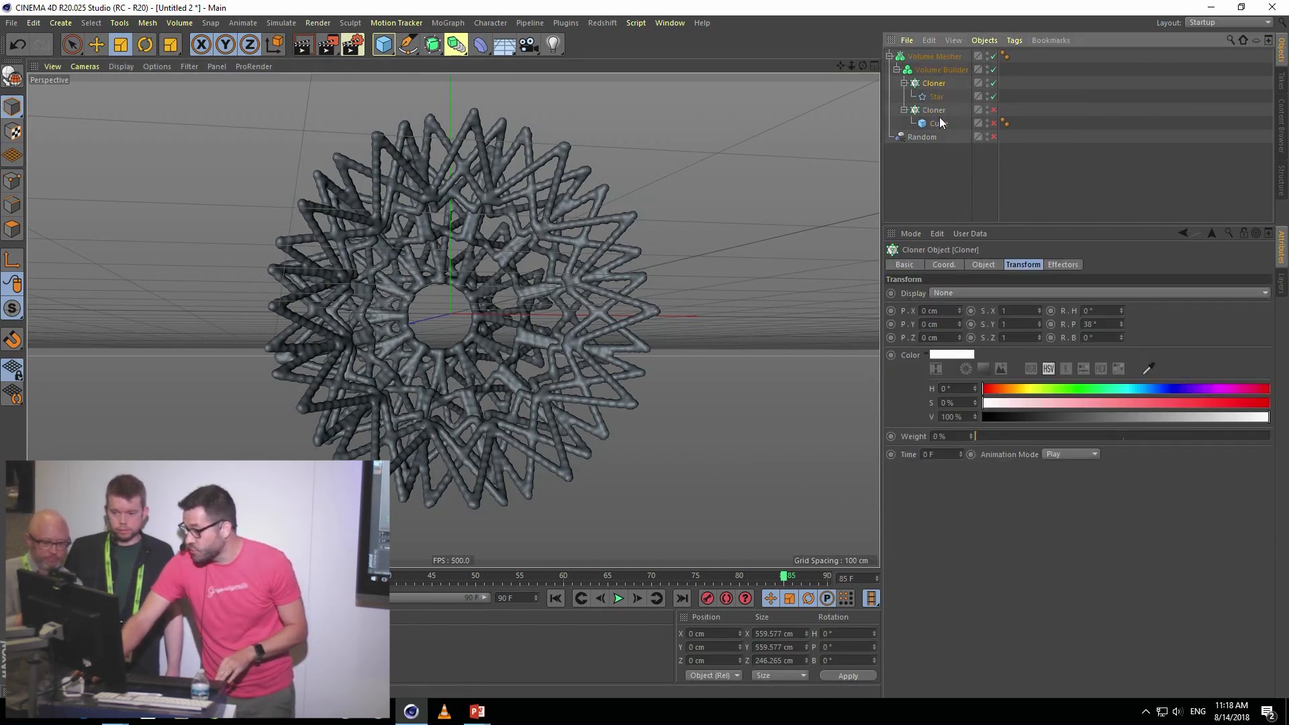
left_click(927, 67)
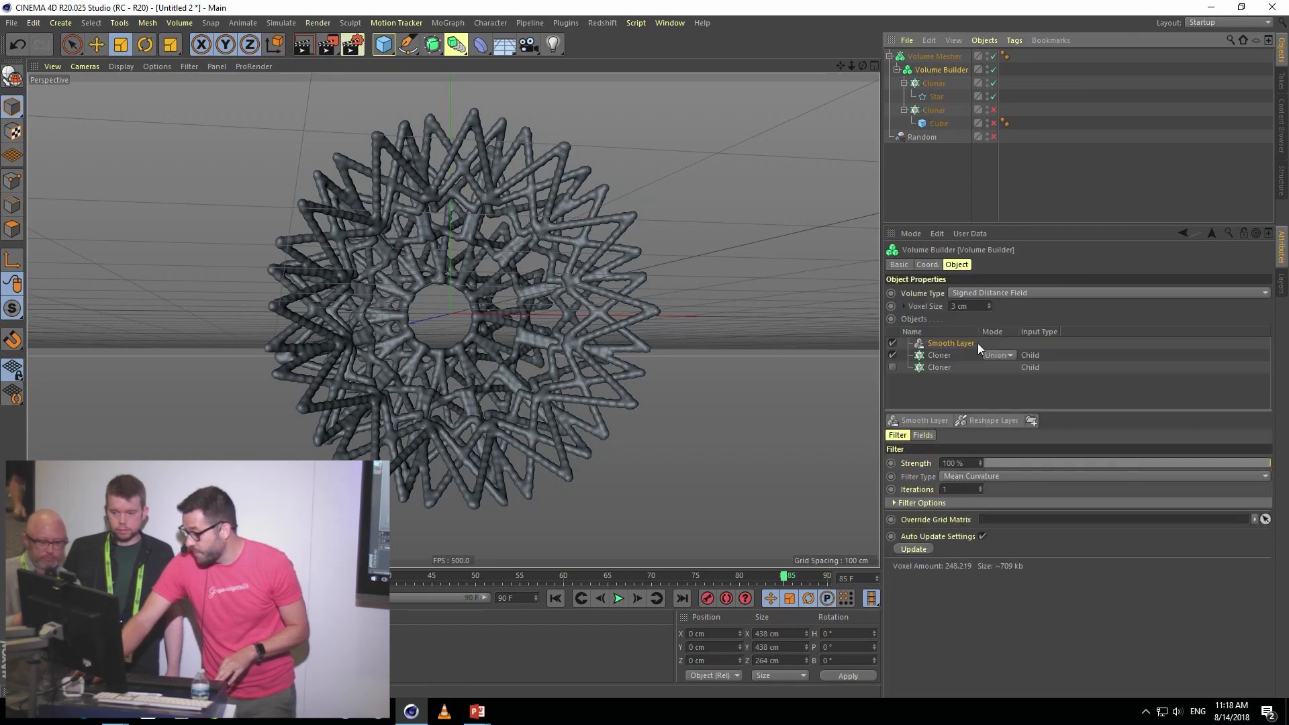
left_click(940, 356)
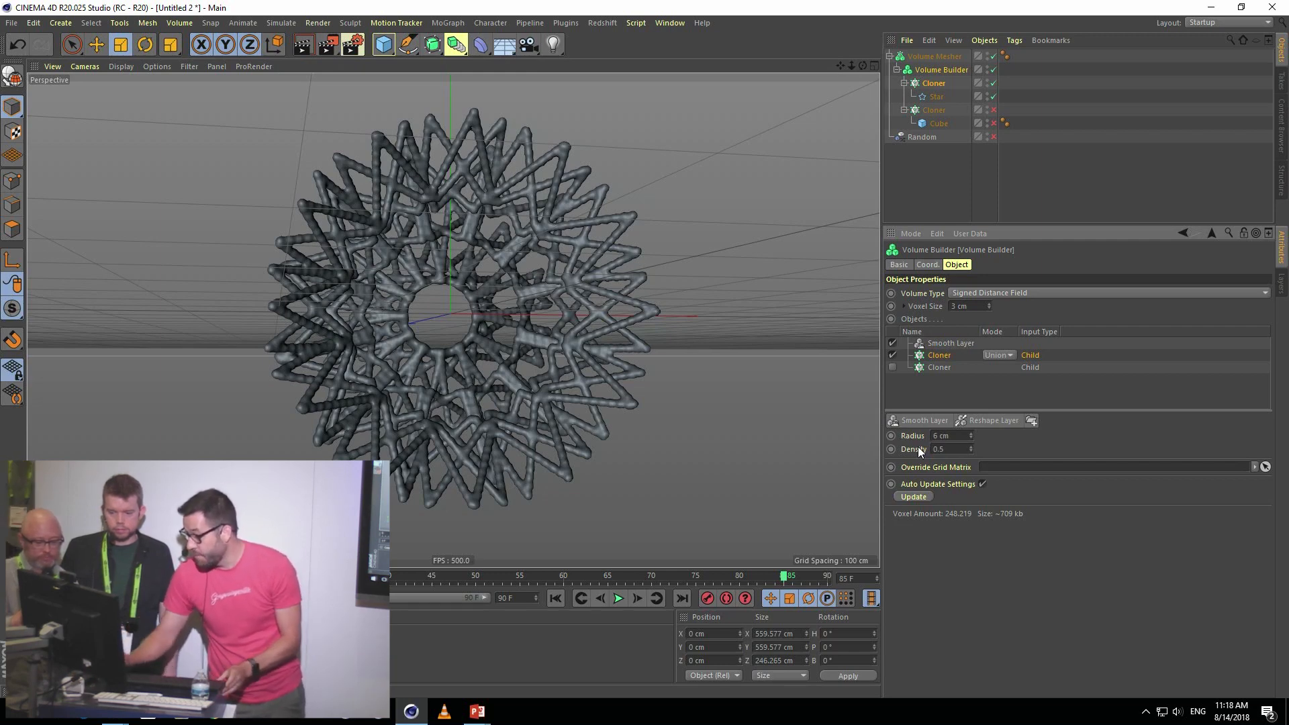
left_click(569, 424)
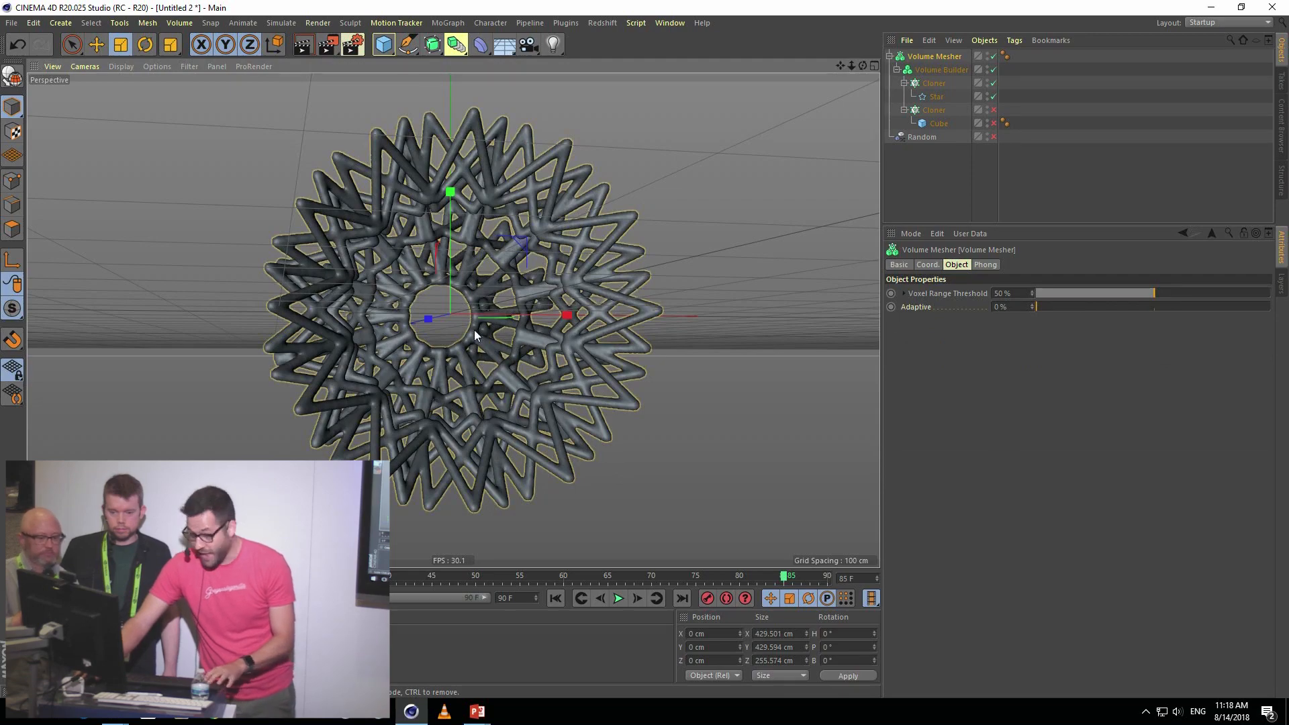
mouse_move(474, 329)
left_mouse_down("alt")
mouse_move(515, 313)
mouse_move(526, 332)
mouse_move(639, 342)
mouse_move(470, 328)
left_mouse_up("alt")
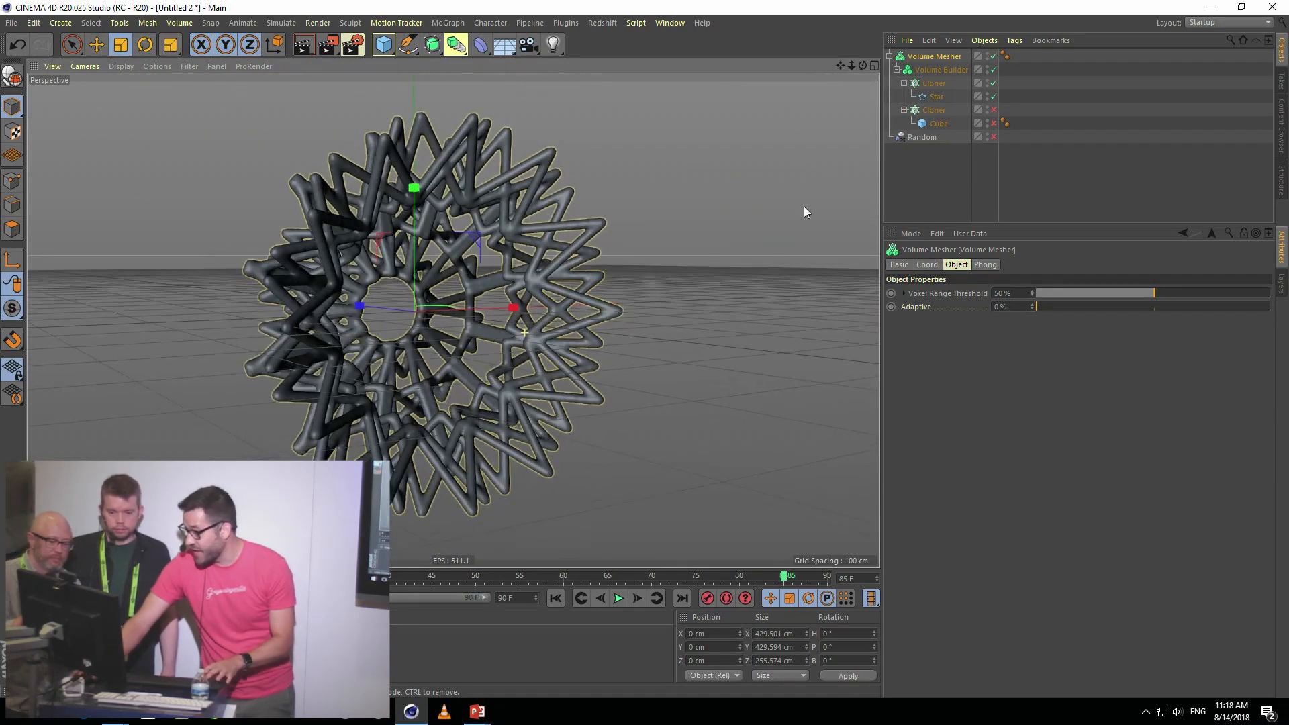
- Set the star Cloner's clone rotation R.P to 72° and view the mesh from another angle
left_click(953, 70)
left_click(941, 83)
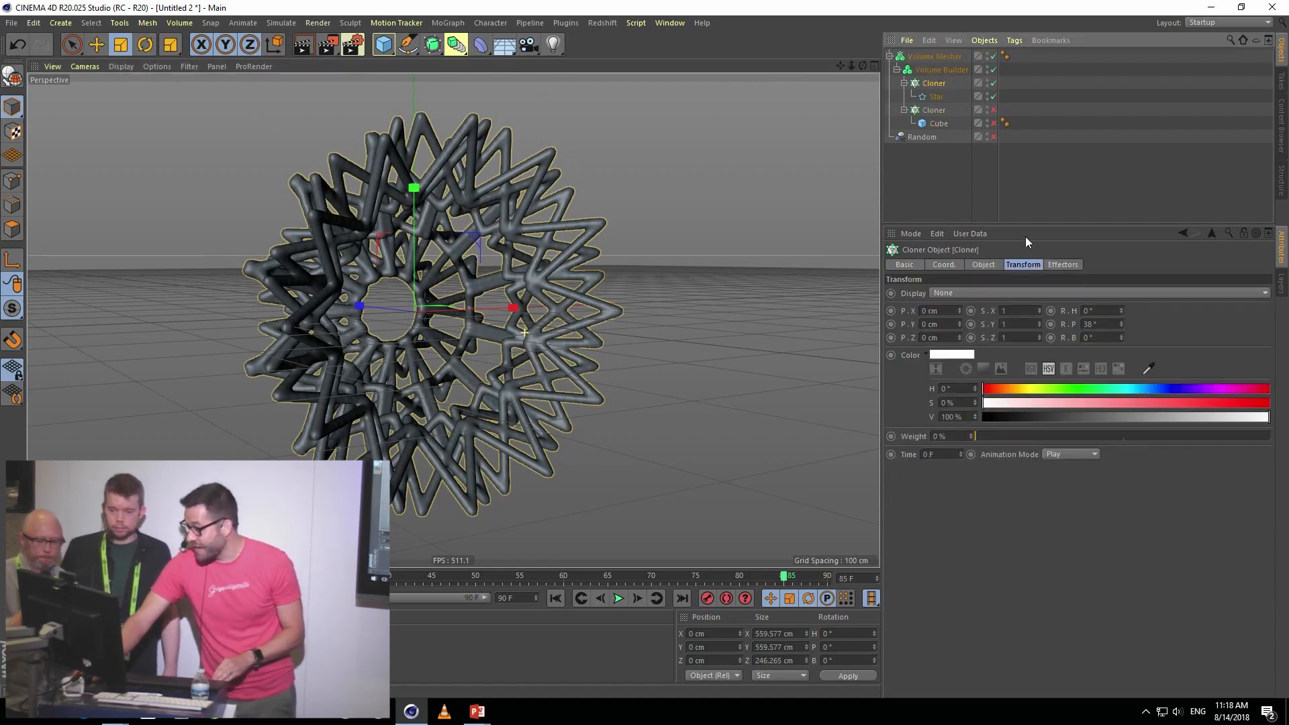
left_click(1118, 324)
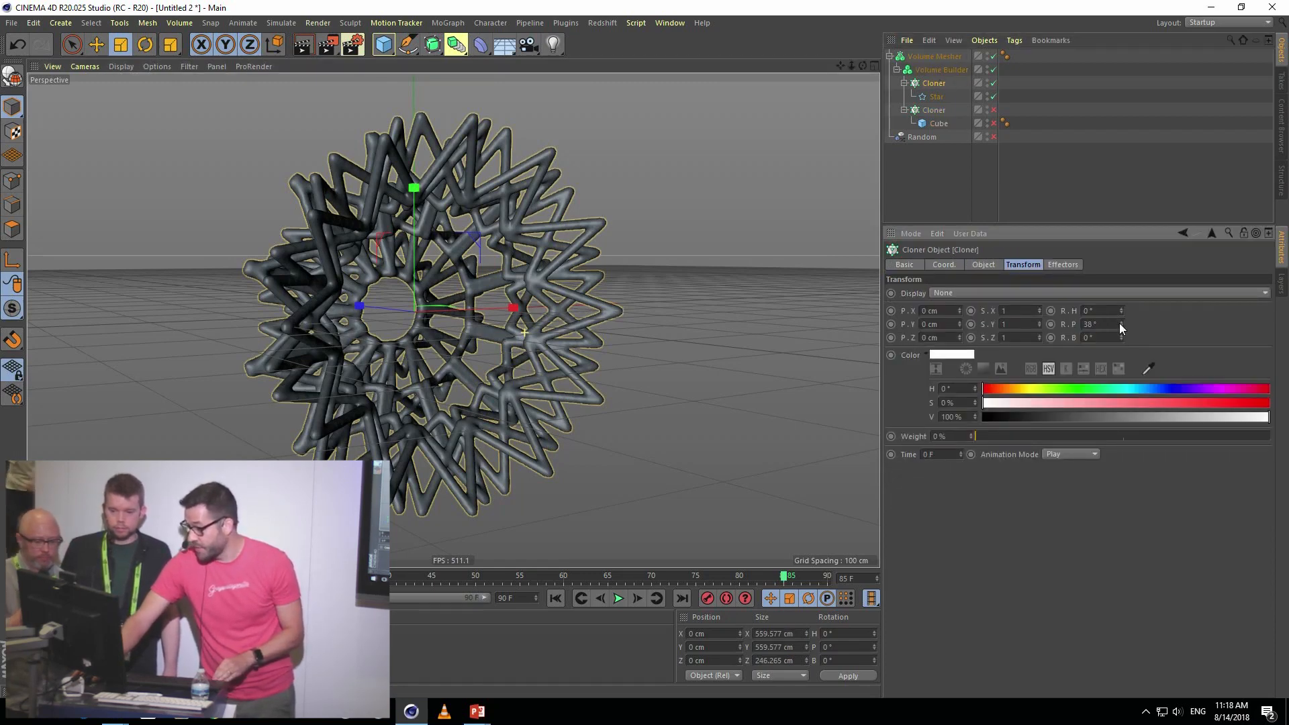
mouse_move(1122, 328)
left_mouse_down()
mouse_move(1122, 304)
mouse_move(1123, 327)
left_mouse_up()
right_click_drag(458, 338, 500, 356, "alt")
left_click_drag(499, 357, 569, 315, "alt")
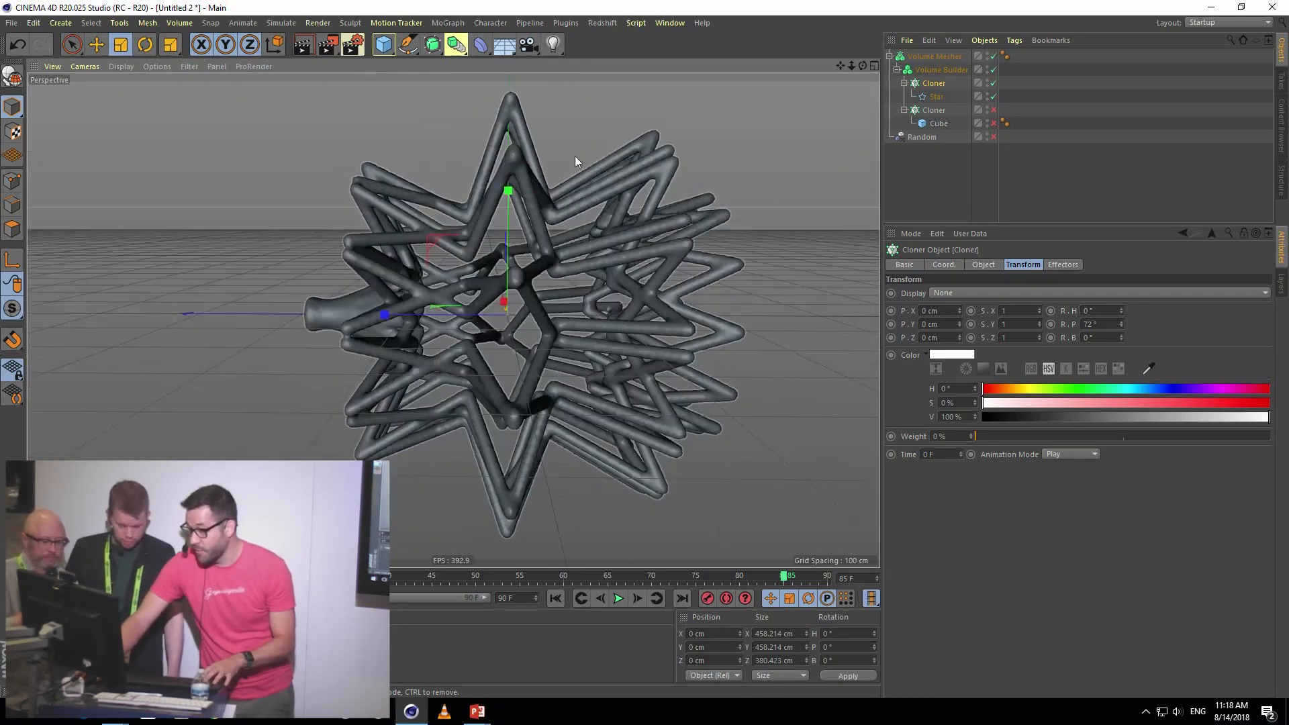
- Add a Sphere and move it along Z to about 178 cm, in front of the star mesh
left_click(384, 45)
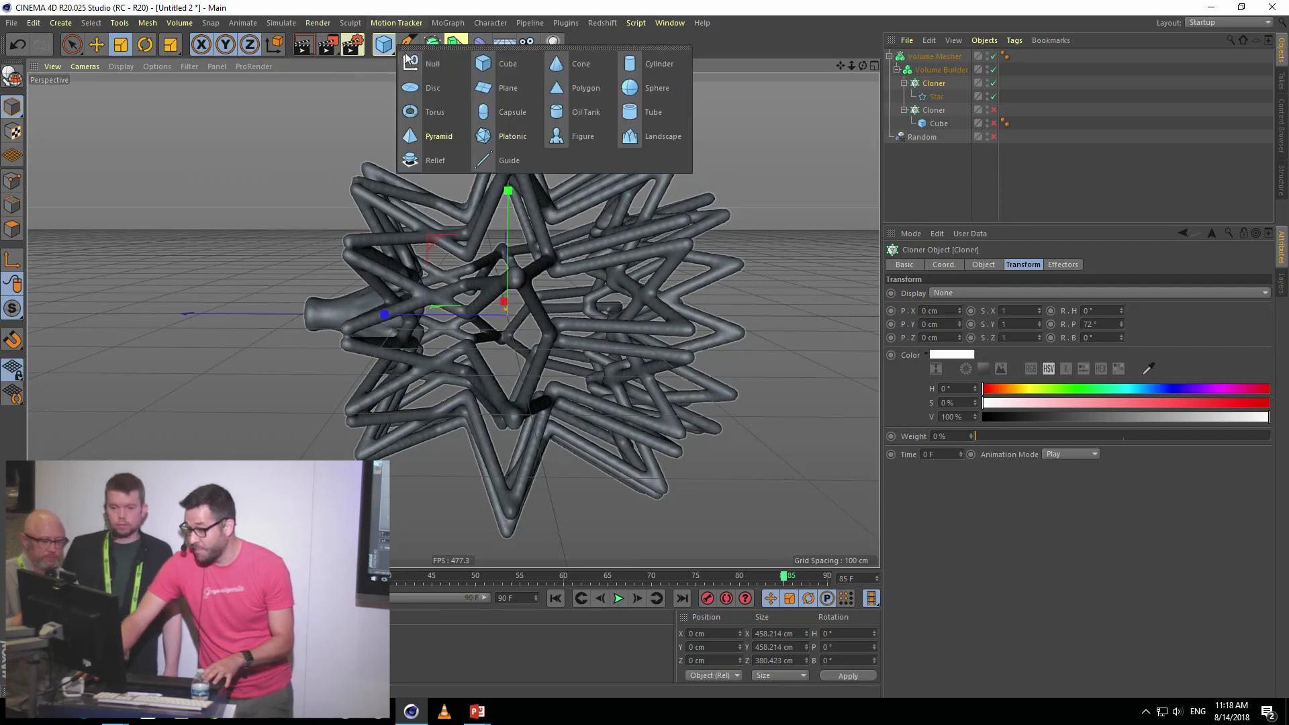
left_click(674, 94)
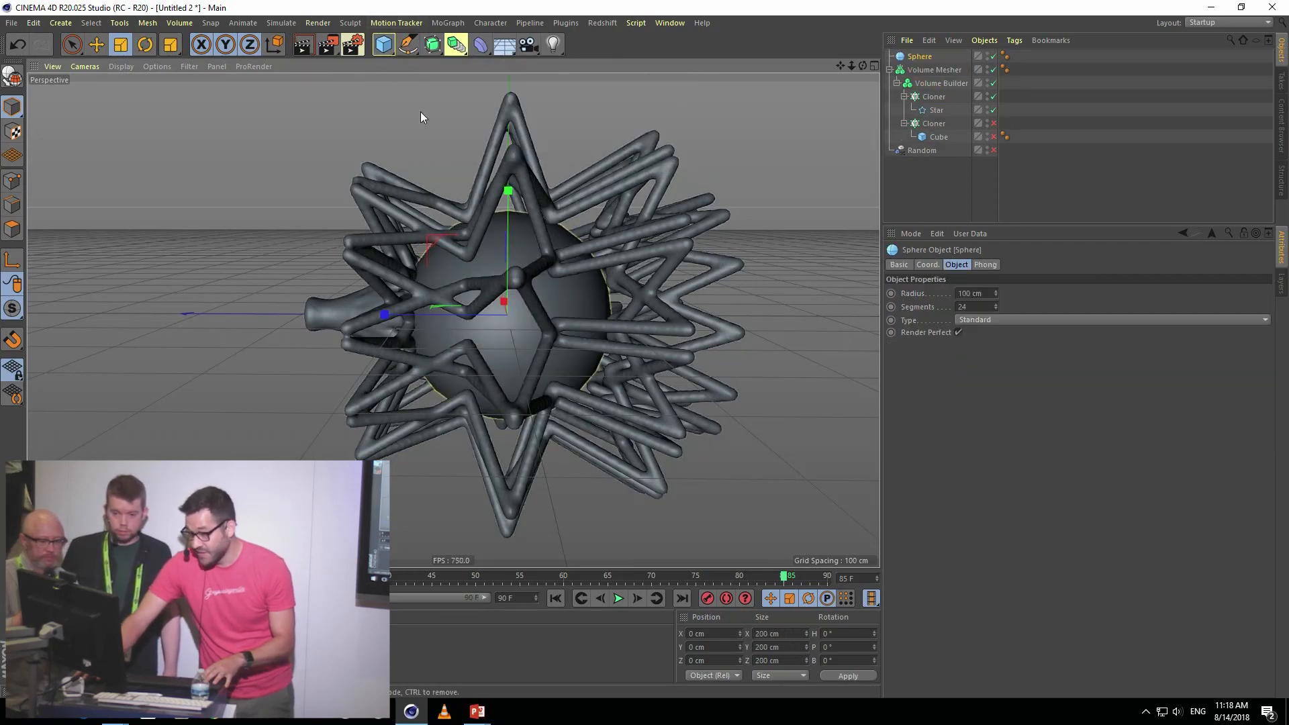
left_click(94, 44)
mouse_move(470, 315)
left_mouse_down()
mouse_move(292, 333)
mouse_move(537, 337)
mouse_move(472, 345)
mouse_move(401, 383)
mouse_move(416, 303)
mouse_move(517, 300)
mouse_move(531, 402)
mouse_move(509, 332)
mouse_move(428, 335)
mouse_move(487, 312)
left_mouse_up()
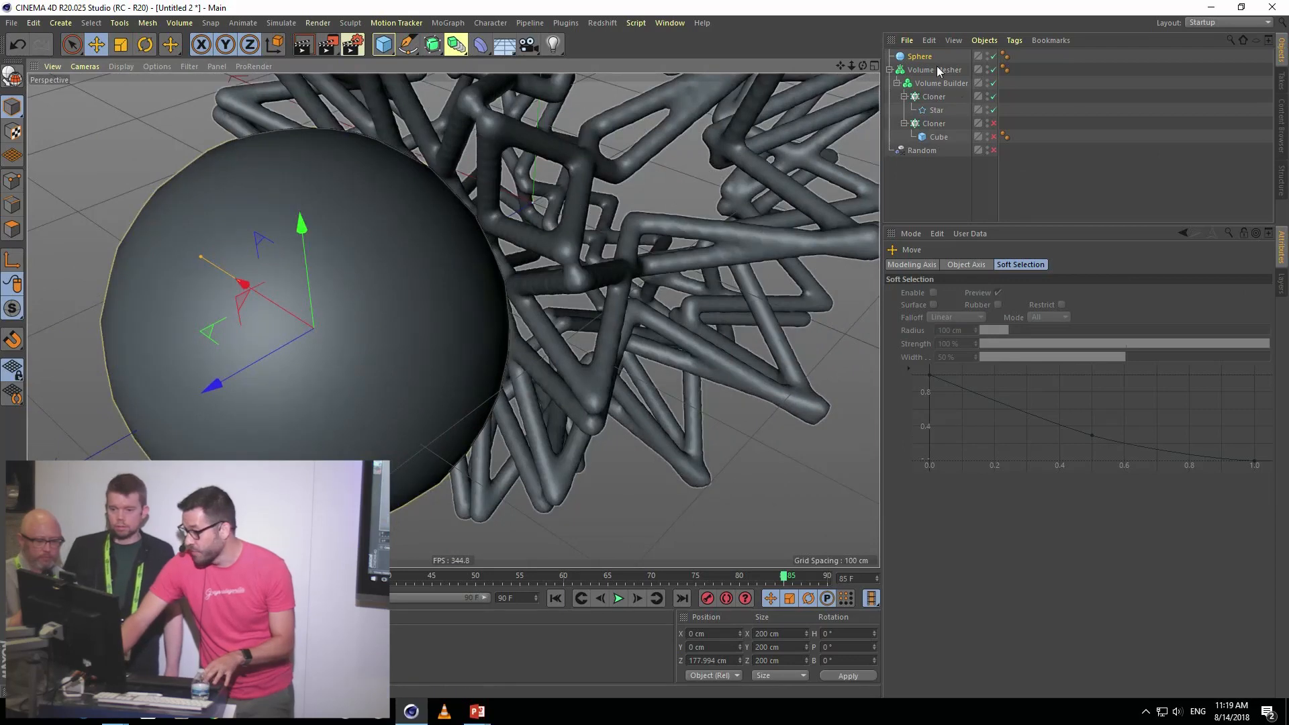
- Make the Sphere a child of the Volume Builder and place it below the Smooth Layer in the Objects list
left_click_drag(920, 58, 938, 90)
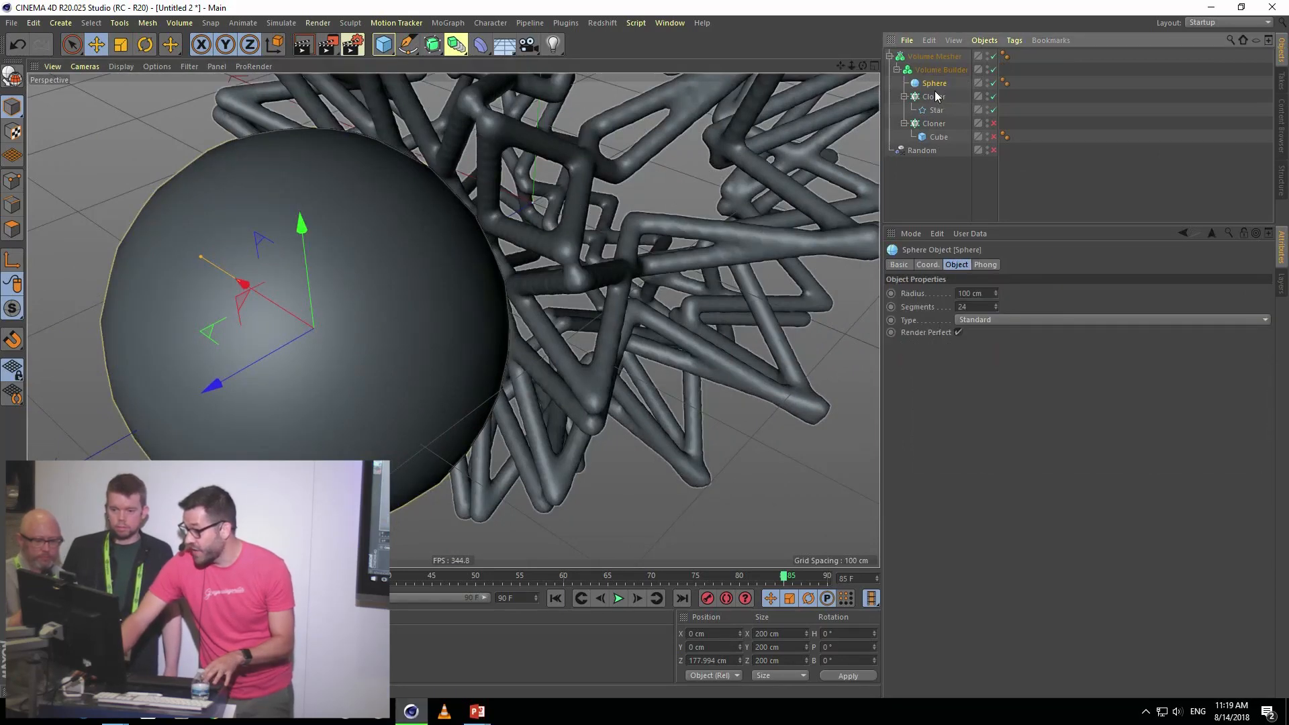
left_click(938, 71)
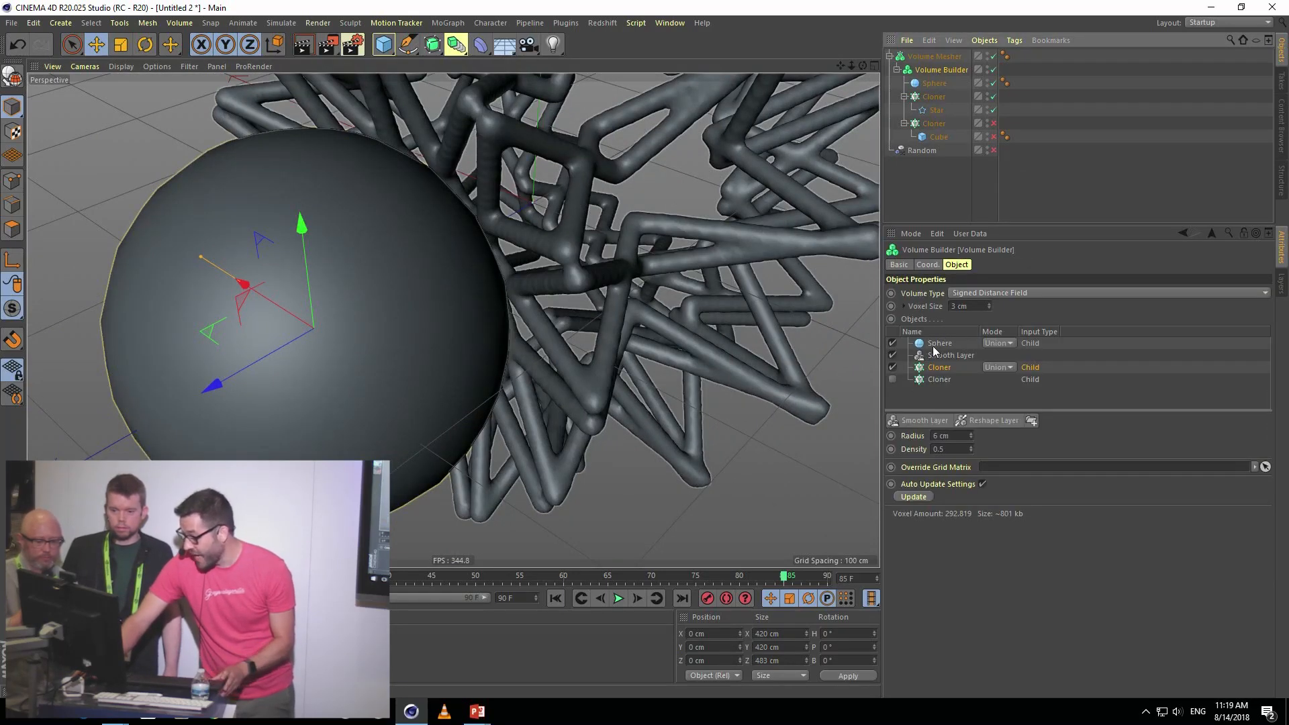
left_click_drag(939, 347, 940, 361)
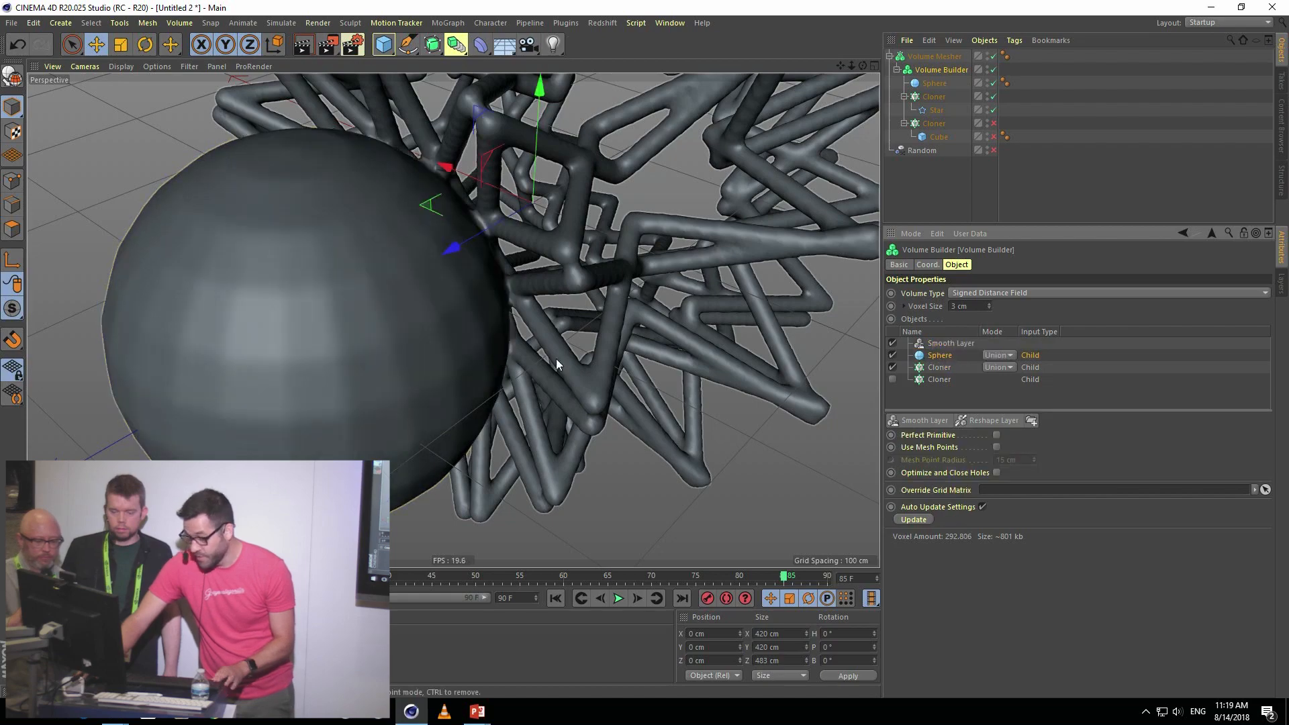
- Examine from several angles how the sphere blends with the star mesh
scroll(496, 289, "up", 4)
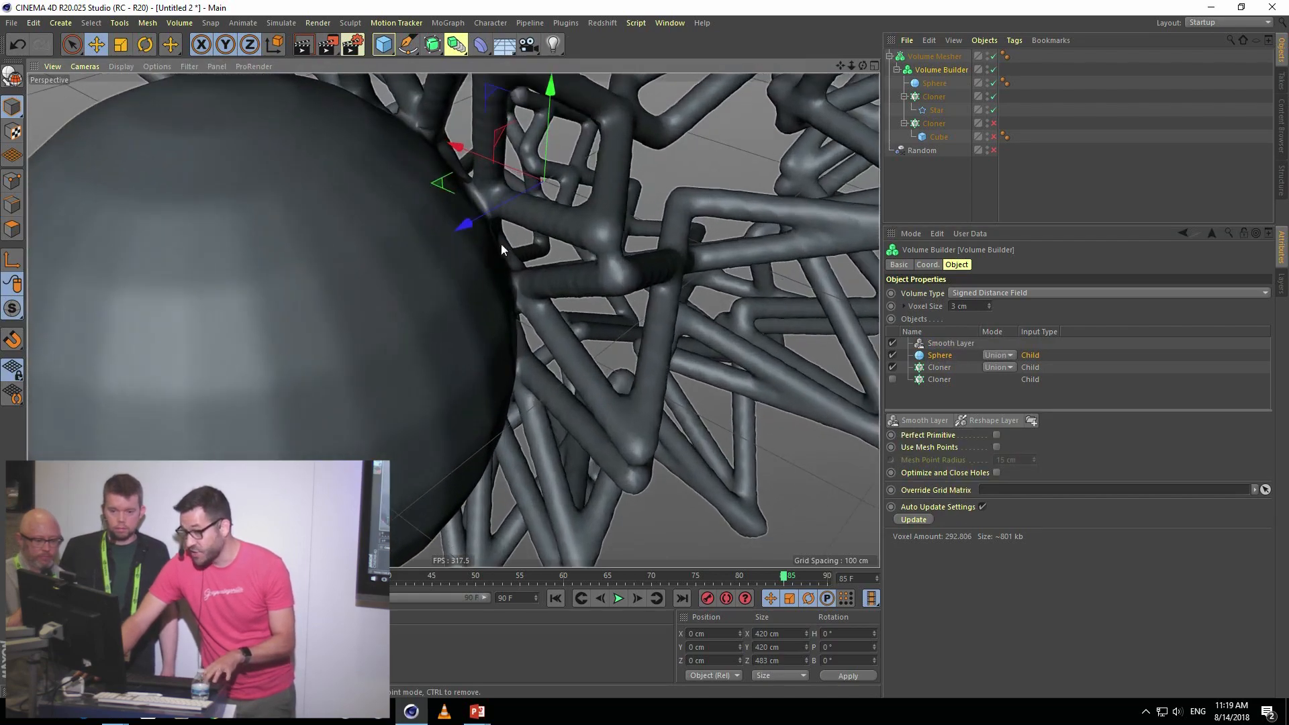
left_click_drag(500, 237, 636, 323, "alt")
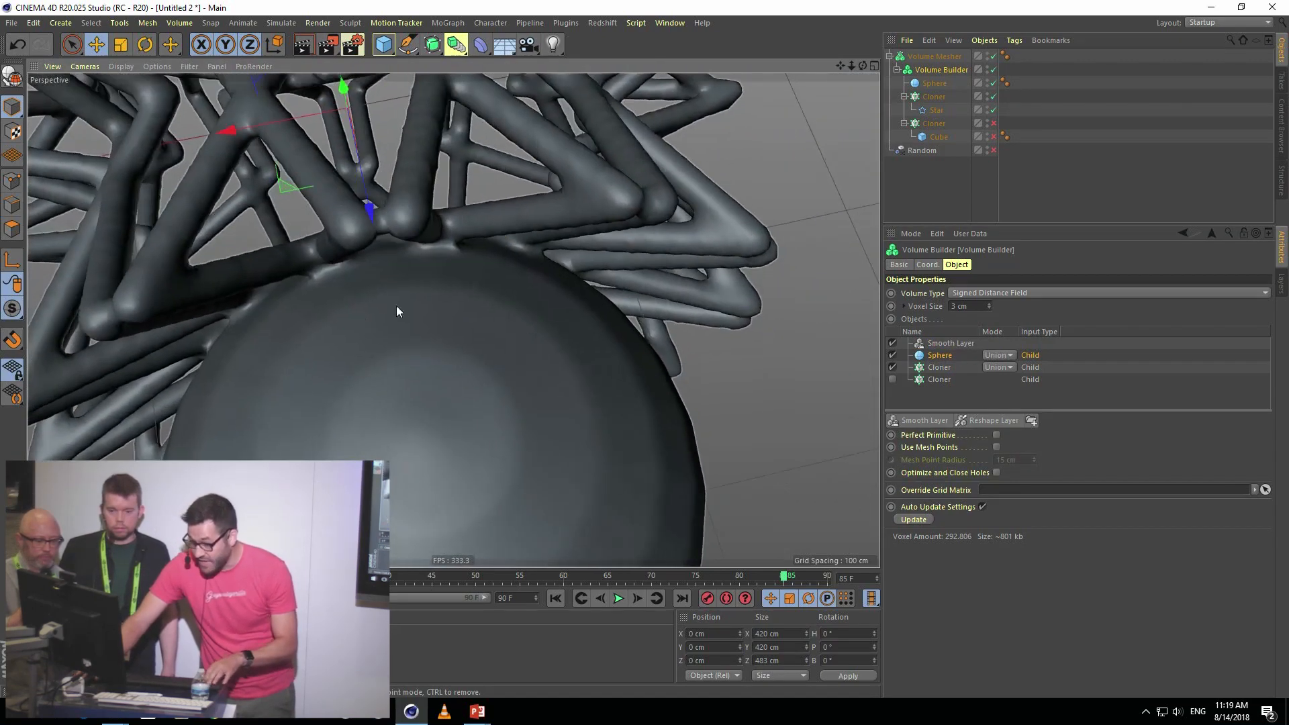
mouse_move(279, 291)
right_mouse_down("alt")
mouse_move(336, 272)
mouse_move(289, 296)
right_mouse_up("alt")
left_click_drag(402, 344, 456, 277, "alt")
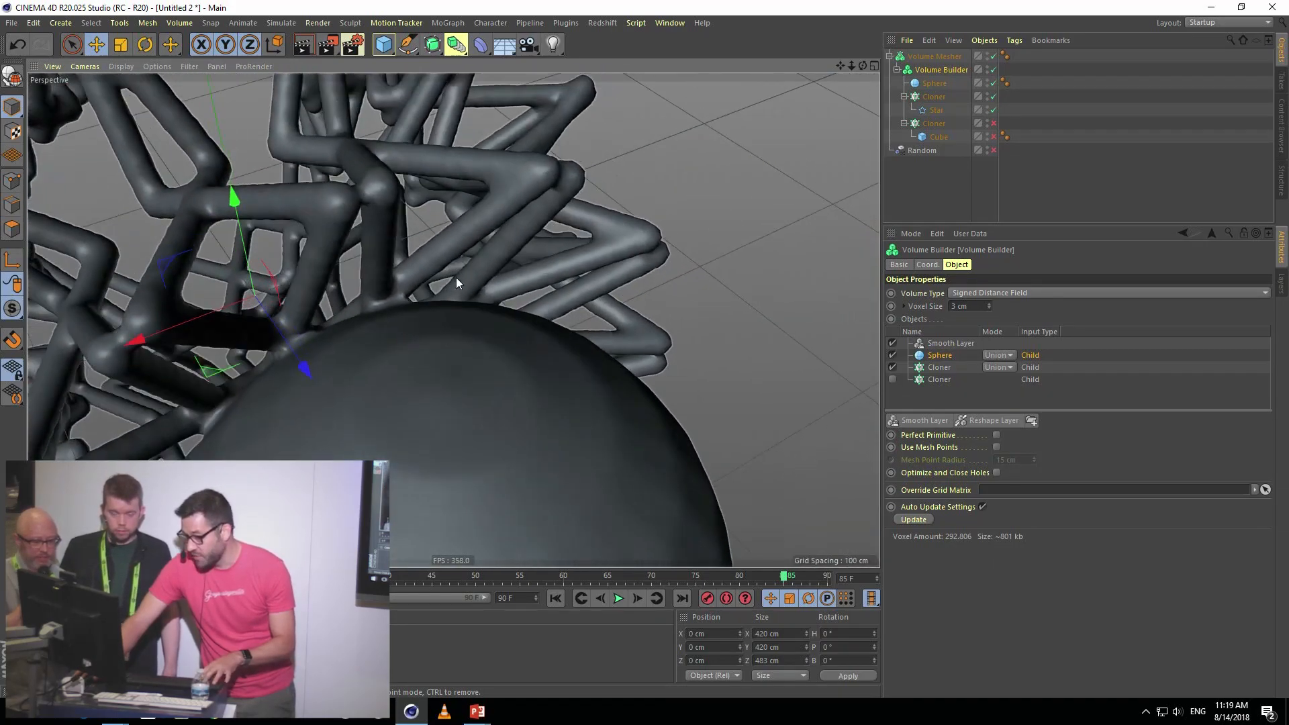
middle_click_drag(454, 321, 579, 173, "alt")
left_click_drag(562, 188, 604, 189, "alt")
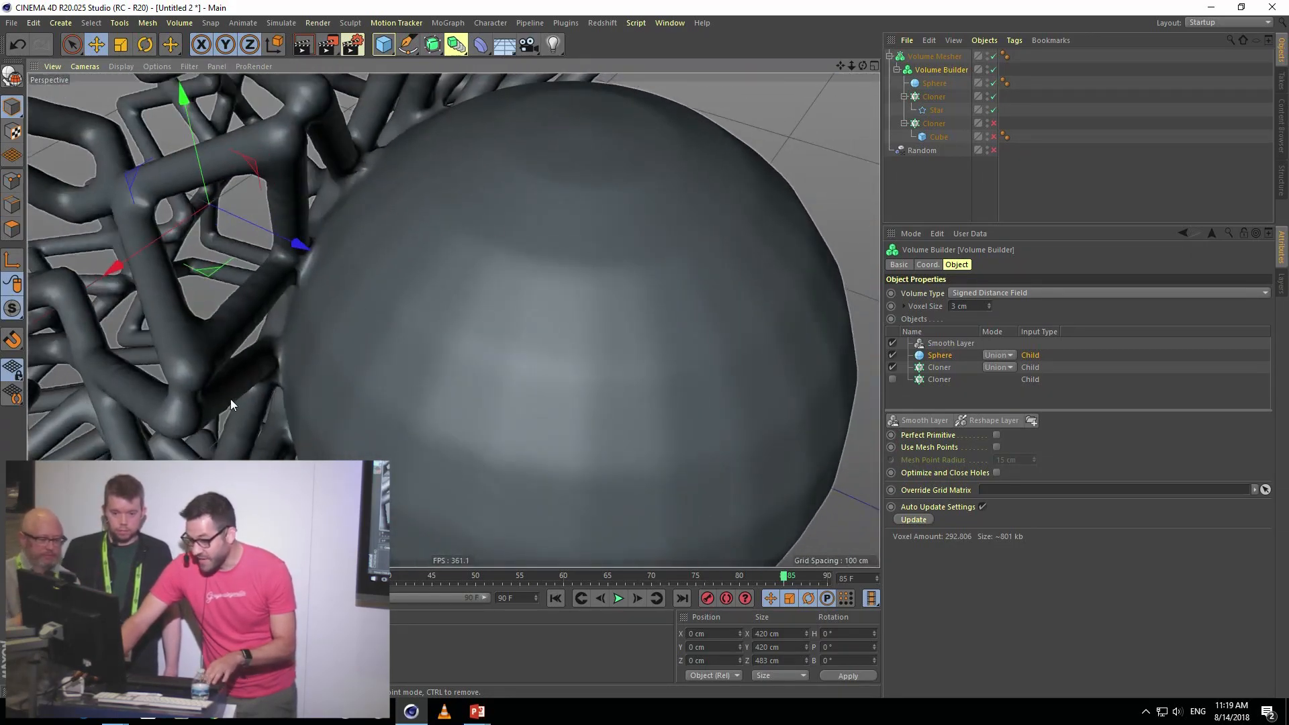
right_click_drag(272, 365, 219, 437, "alt")
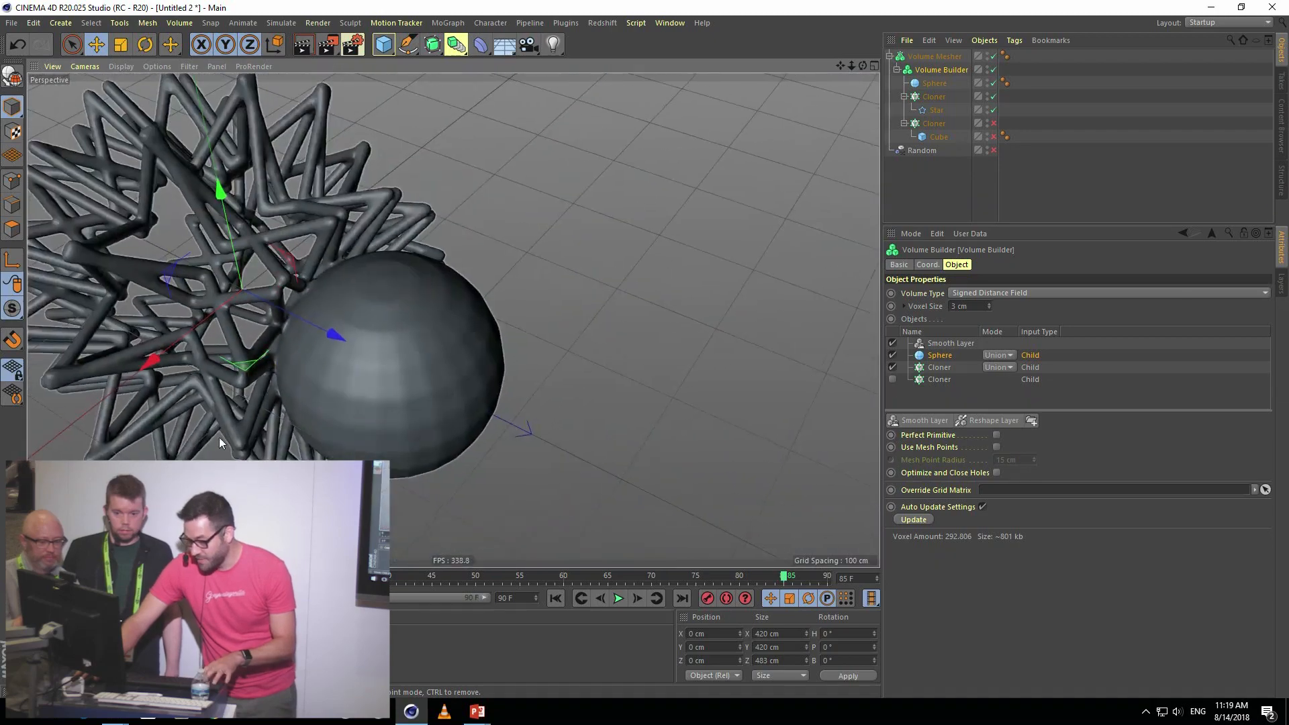
left_click_drag(304, 409, 356, 490, "alt")
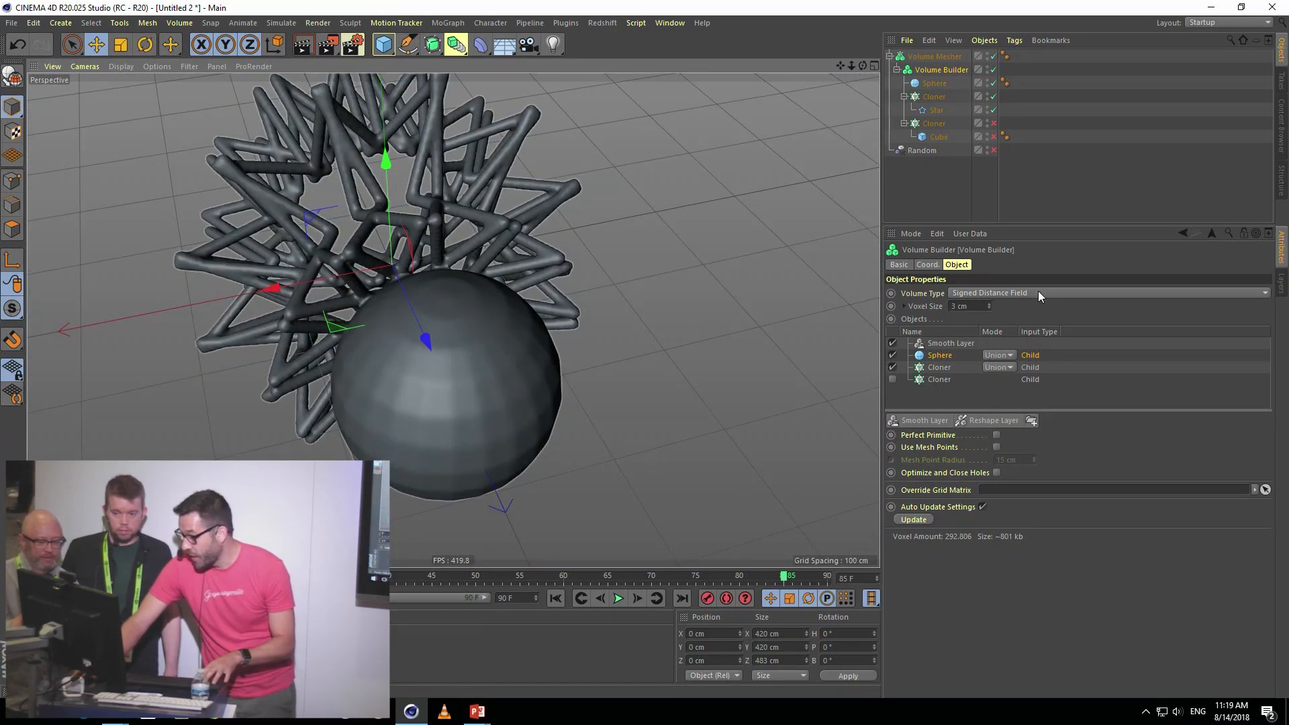
- Set the Sphere's Type to Icosahedron with 60 segments
left_click(942, 86)
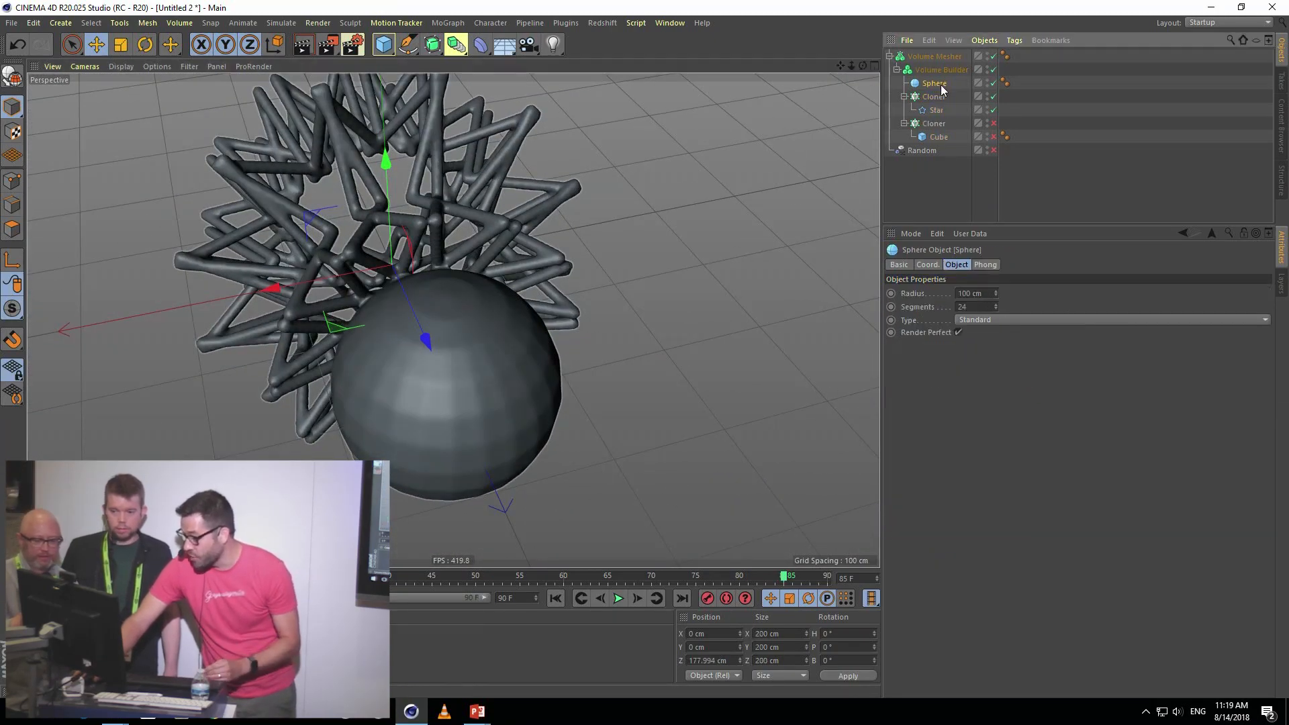
left_click(986, 321)
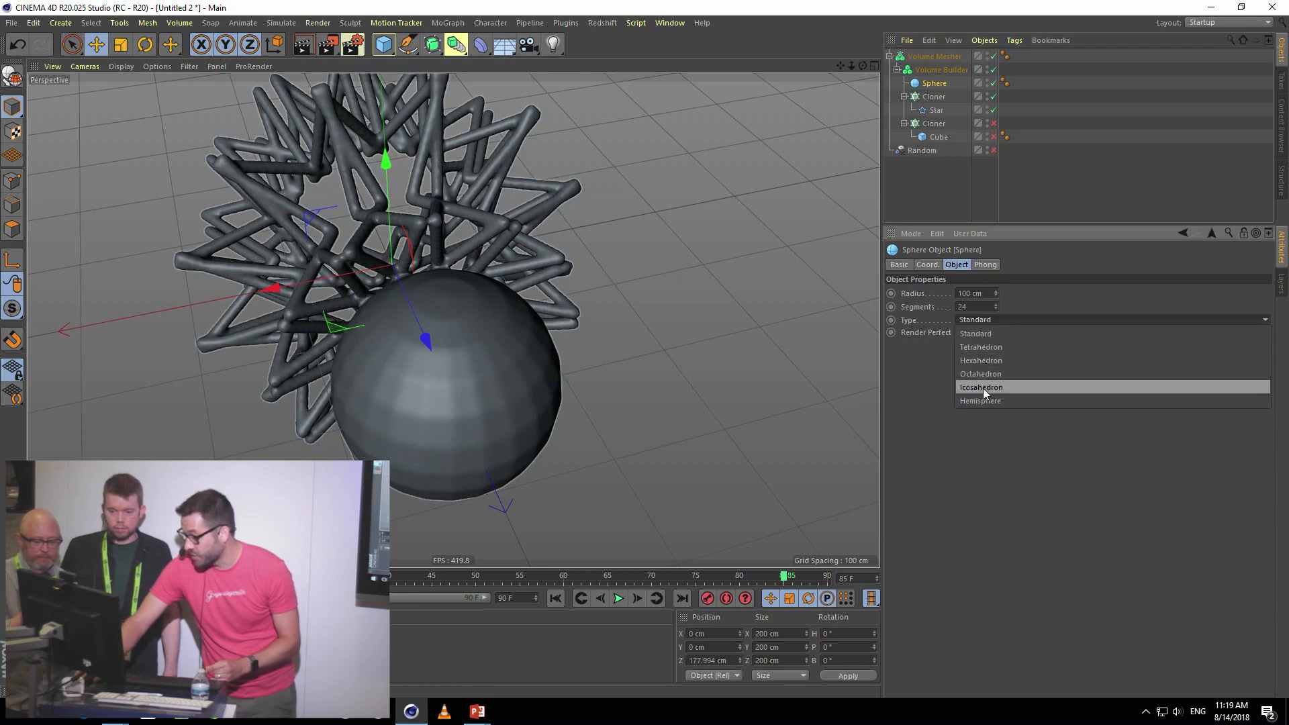
left_click(984, 387)
left_click_drag(971, 308, 928, 315)
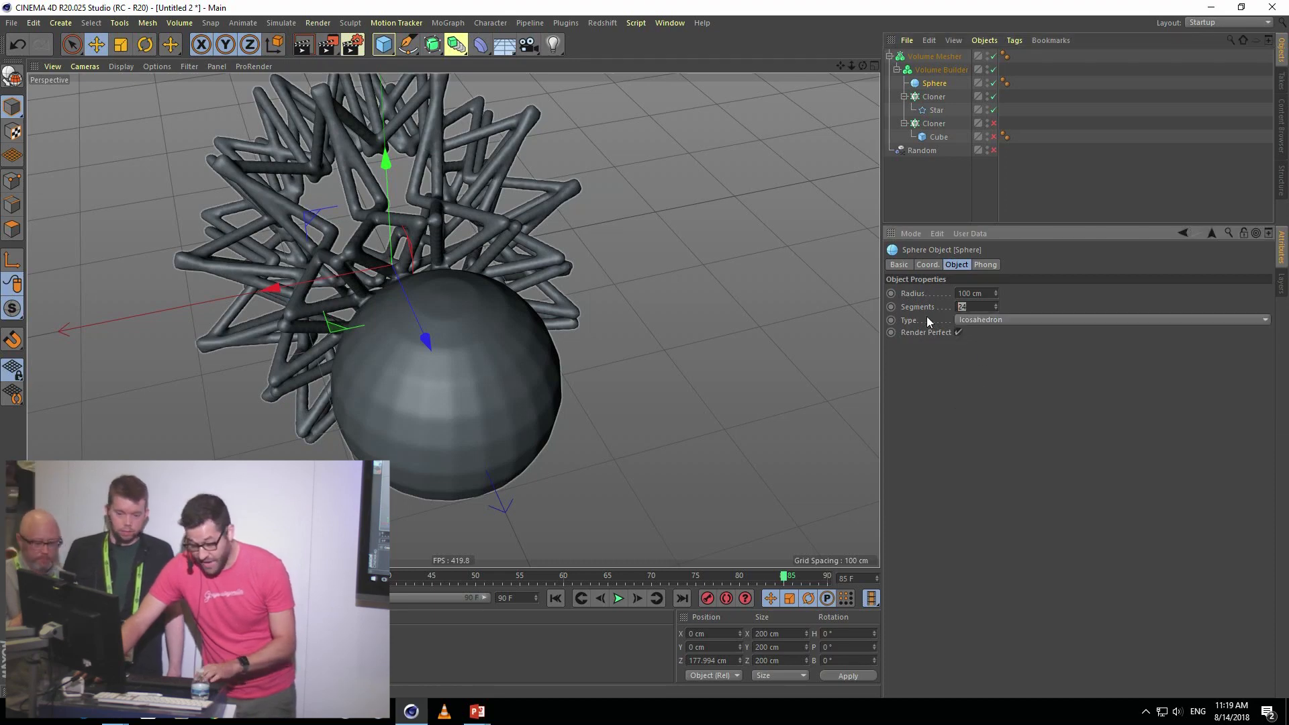
type("60")
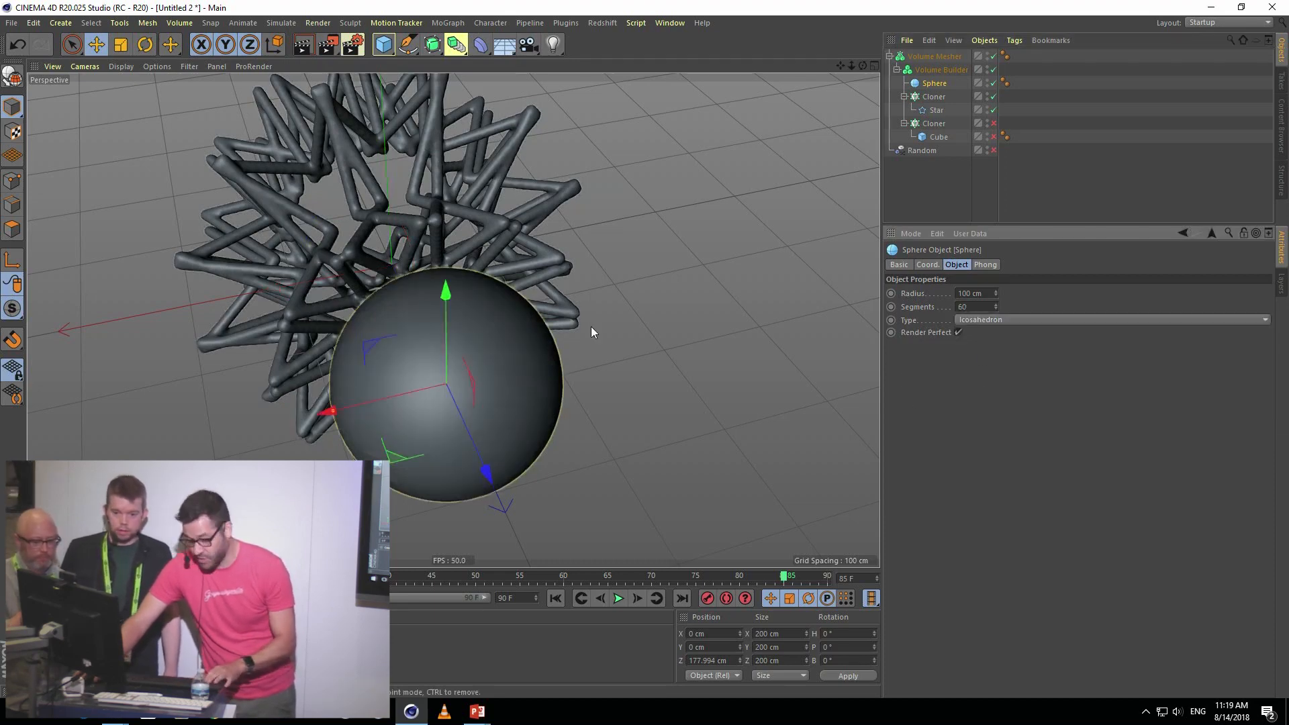
- Move the Sphere along Z to about 110 cm, into the star mesh, and inspect the blended joints
left_click_drag(499, 327, 612, 314, "alt")
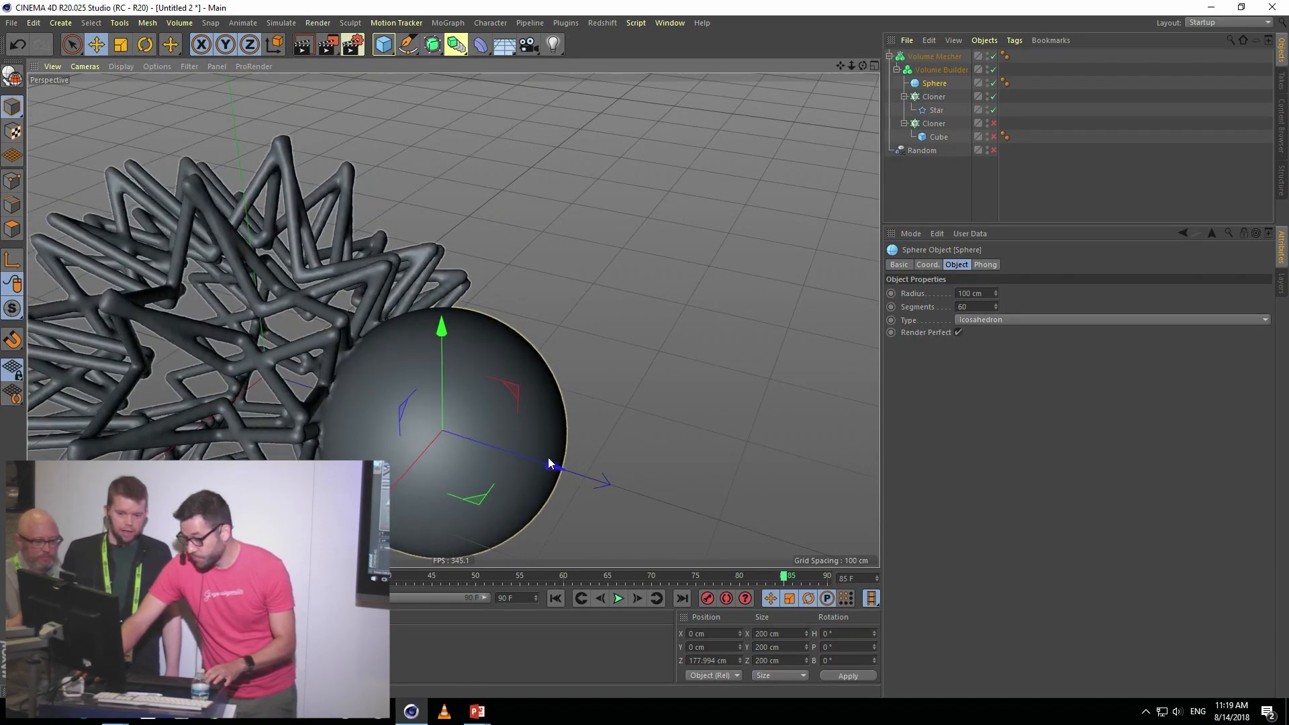
left_click_drag(526, 462, 397, 416)
right_click_drag(300, 337, 427, 344, "alt")
left_click_drag(391, 478, 589, 508)
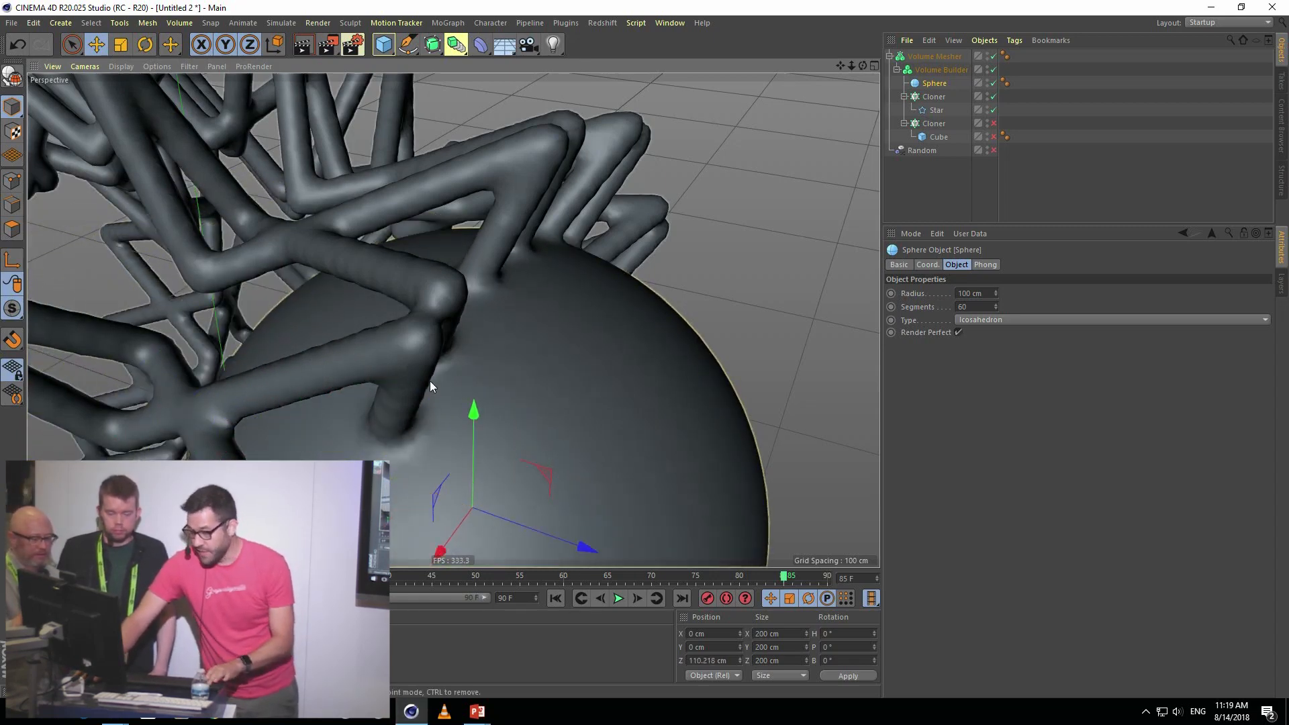
right_click_drag(430, 381, 269, 463, "alt")
left_click_drag(276, 487, 278, 437, "alt")
middle_click_drag(338, 438, 445, 295, "alt")
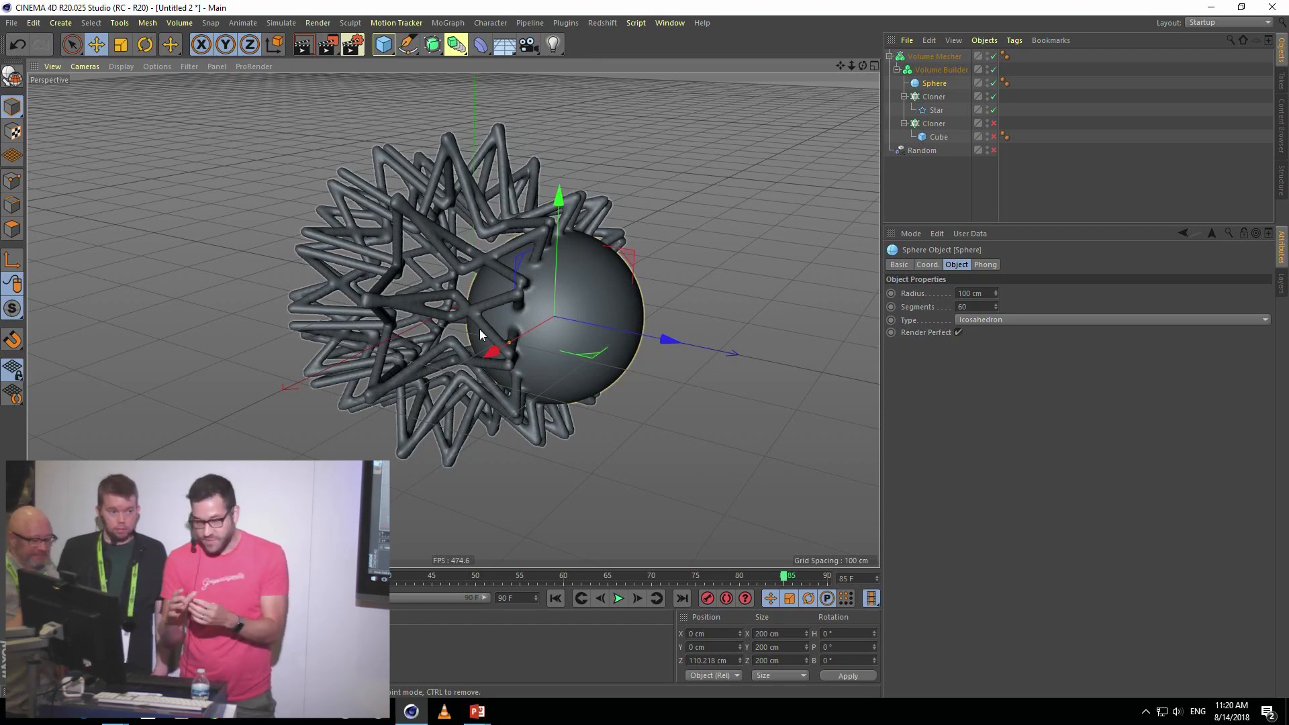
- Set the Sphere's mode in the Volume Builder to Subtract and view the cut star mesh from several angles
left_click(928, 70)
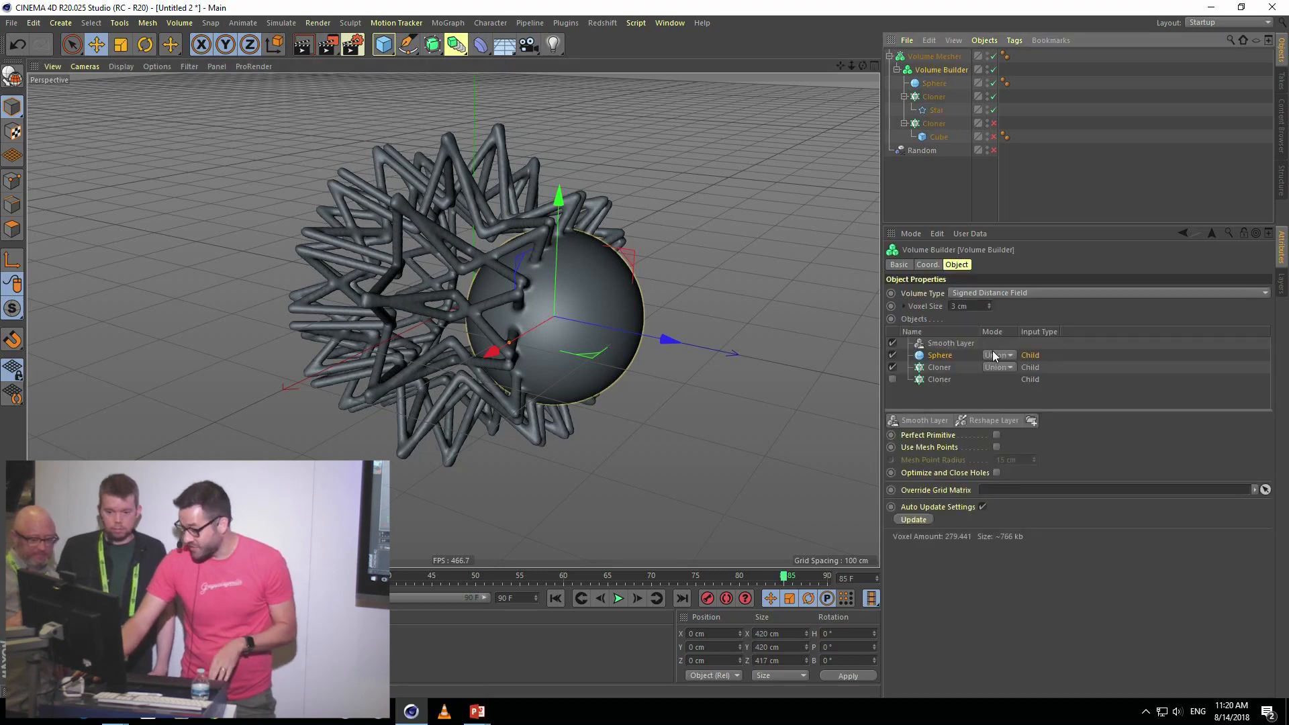
left_click(997, 355)
left_click(999, 383)
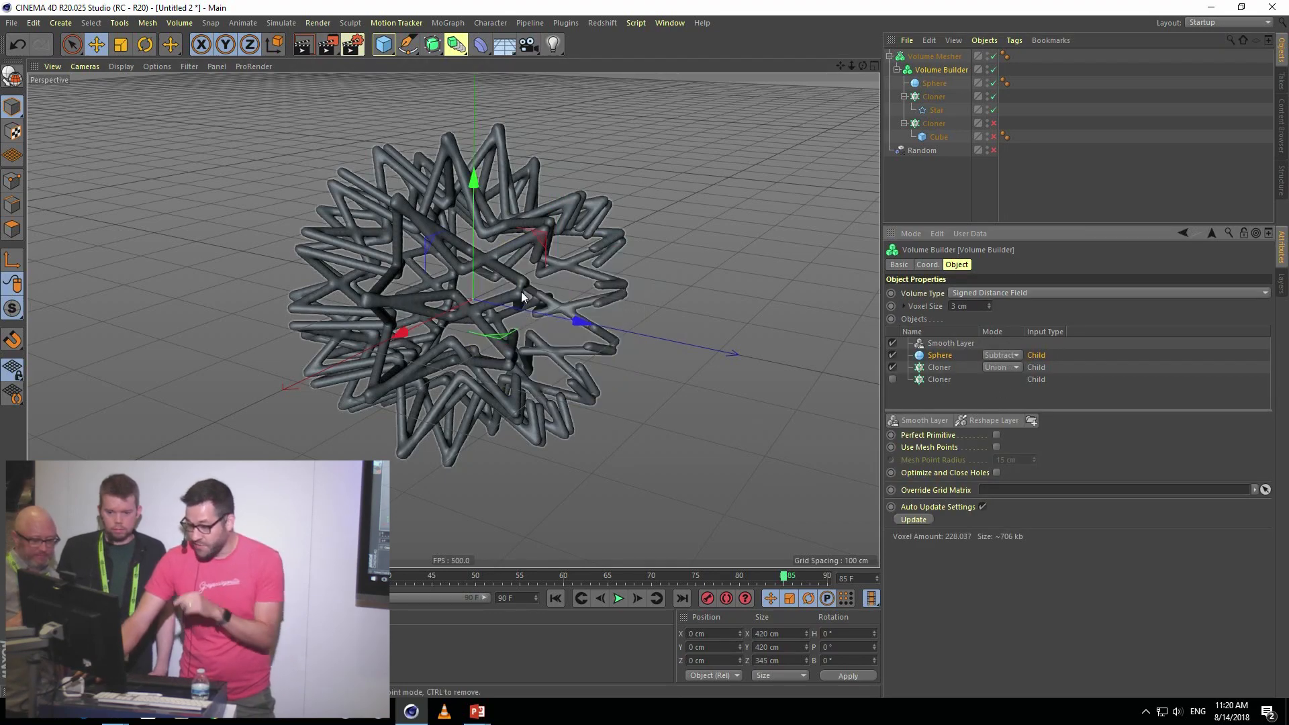
left_click_drag(542, 315, 458, 297, "alt")
right_click_drag(588, 275, 661, 247, "alt")
left_click_drag(454, 321, 345, 284, "alt")
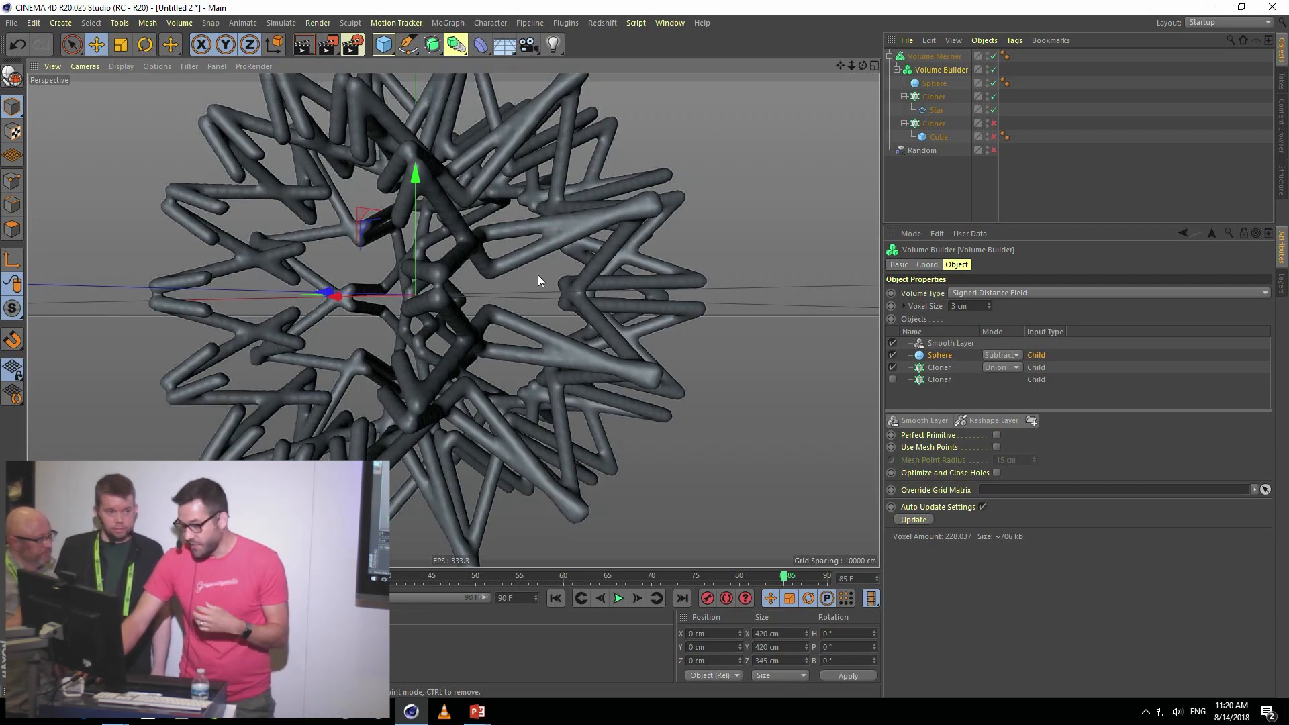
right_click_drag(556, 284, 495, 316, "alt")
left_click_drag(523, 315, 482, 337, "alt")
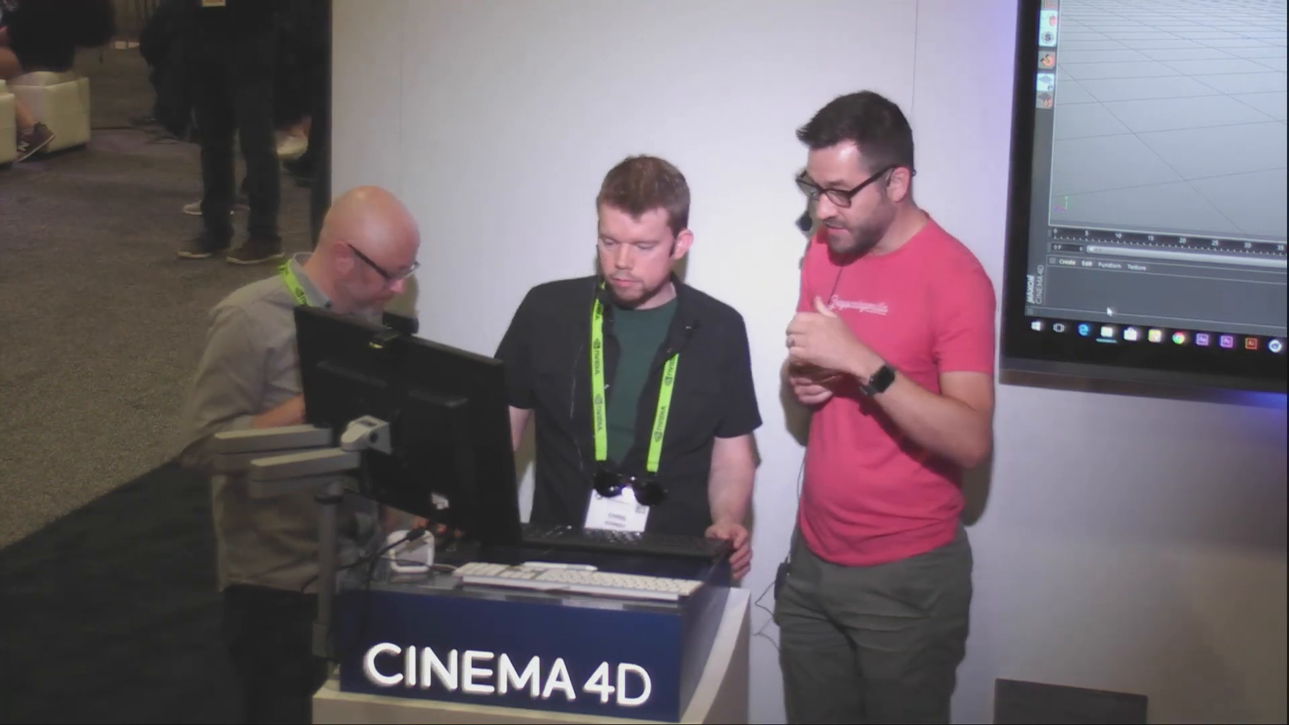
mouse_move(1106, 332)
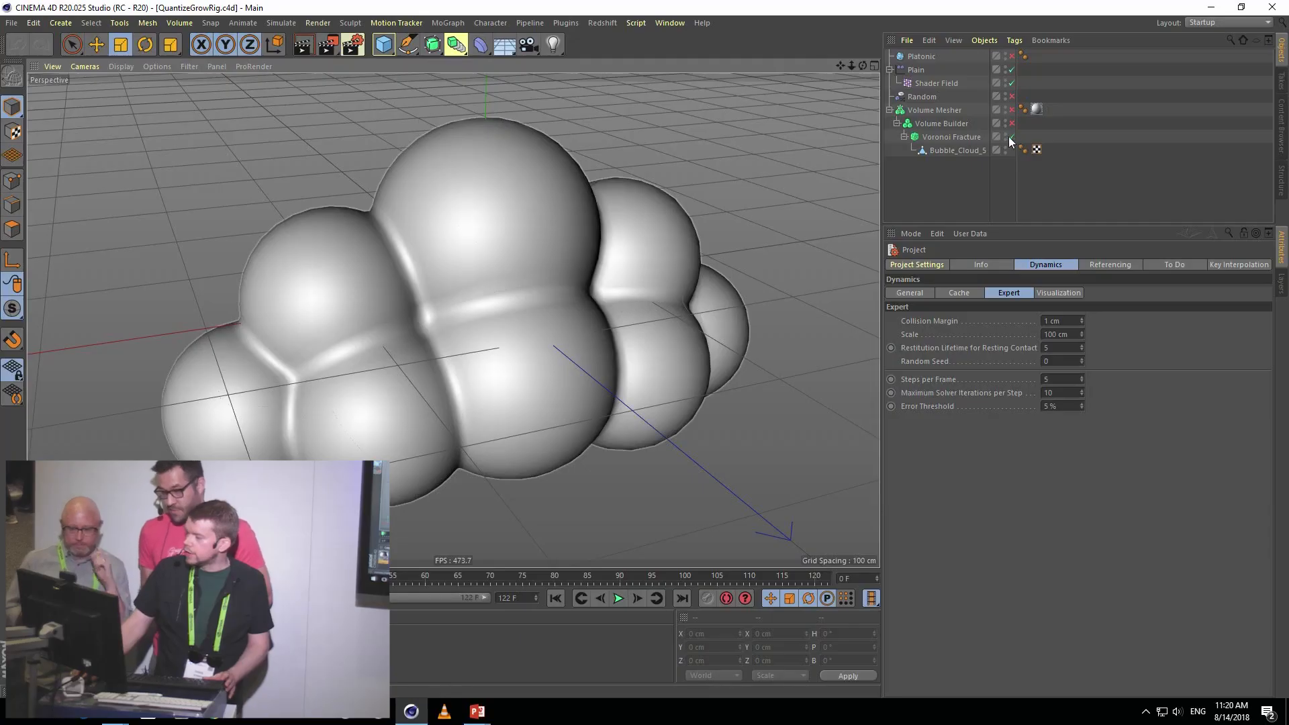
- Review the Voronoi Fracture's effectors and the Plain effector's falloff fields in the cloud scene, and play the animation
left_click(957, 137)
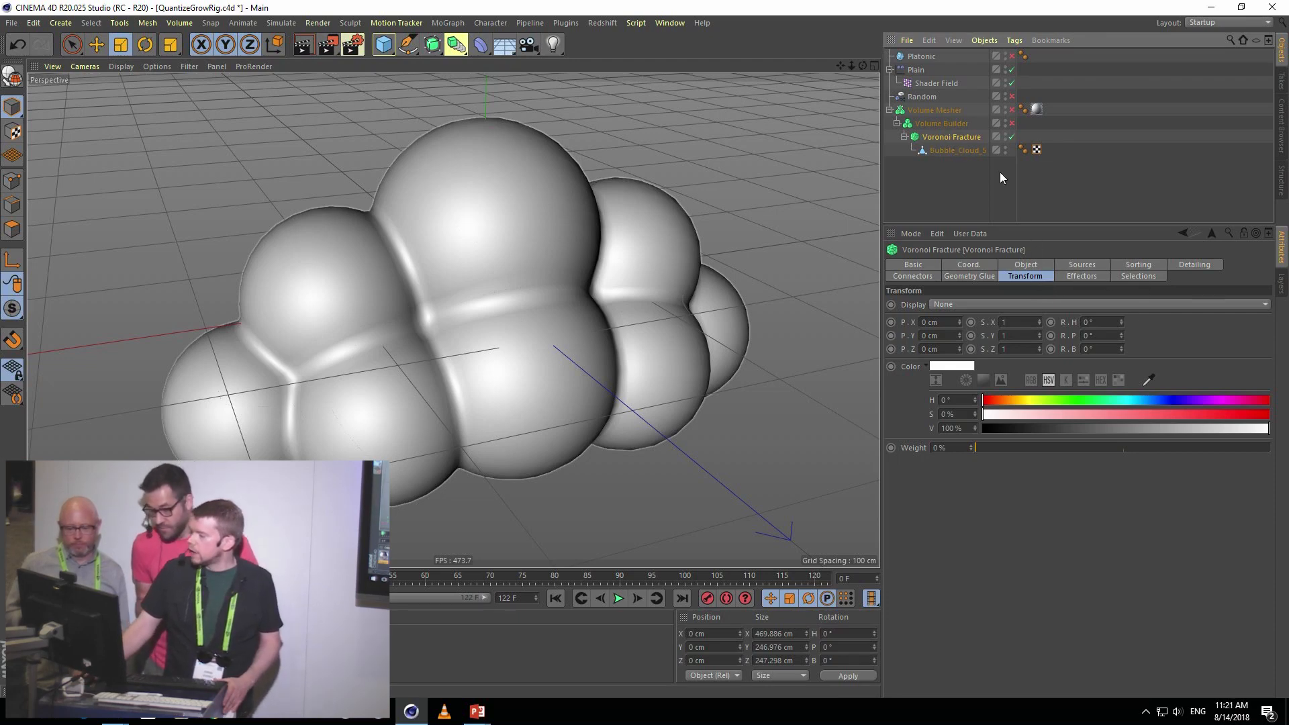
left_click(1082, 277)
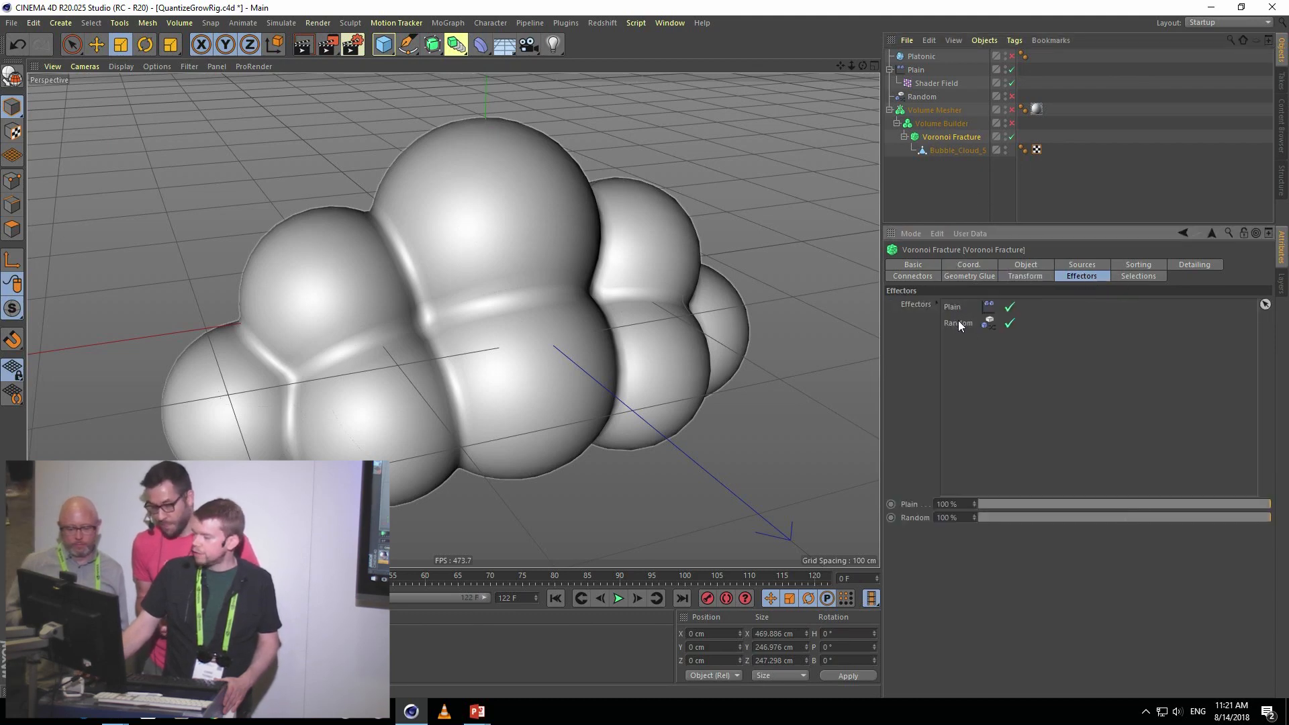
left_click(917, 72)
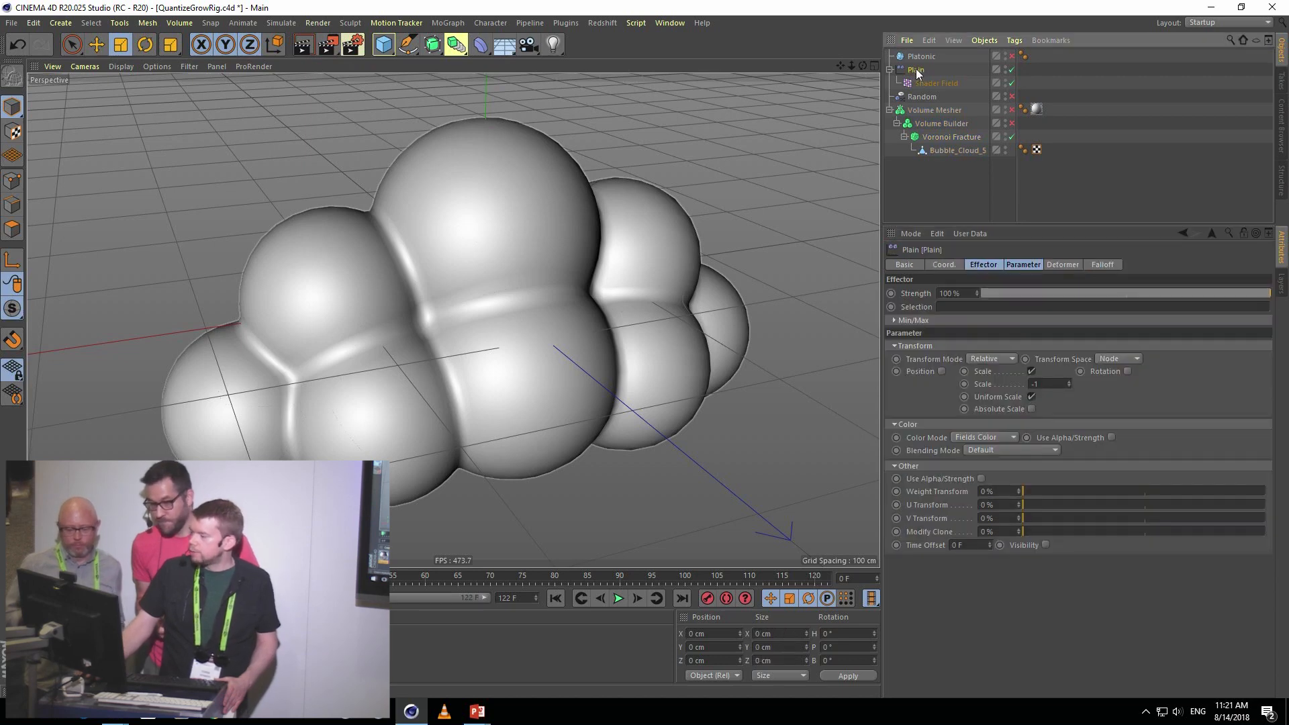
left_click(1101, 266)
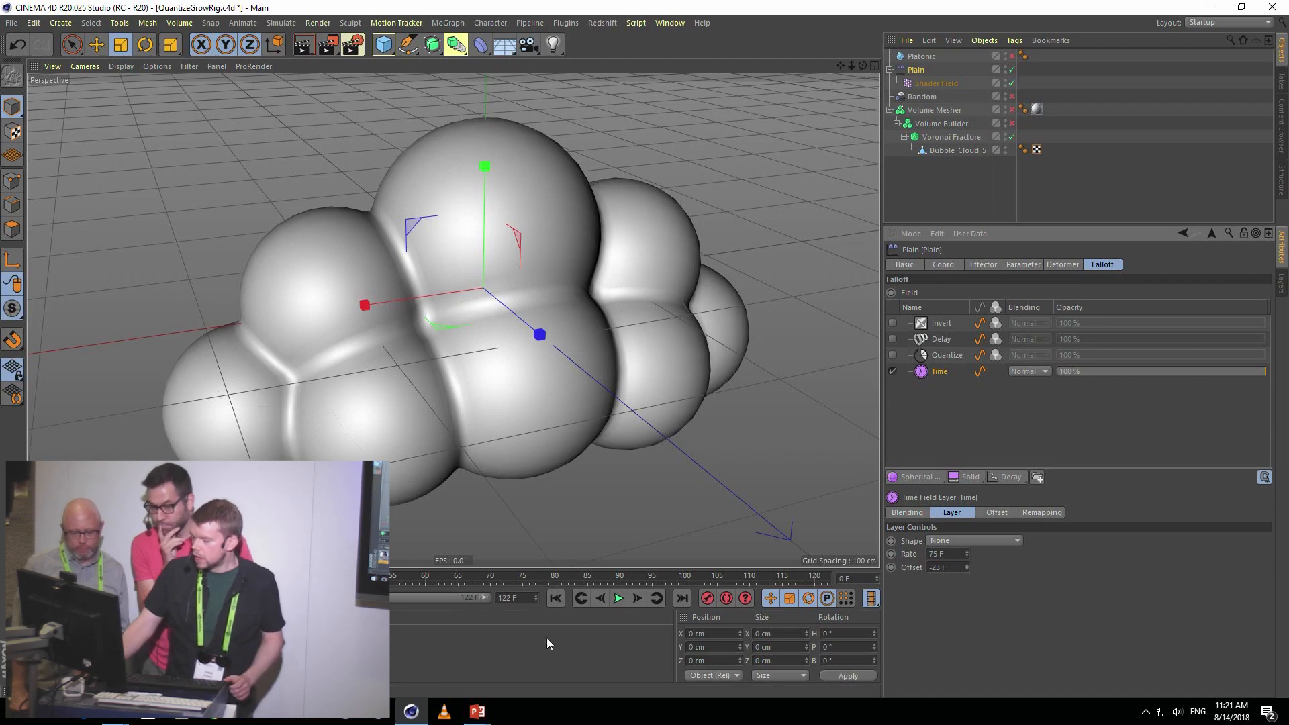
left_click(613, 600)
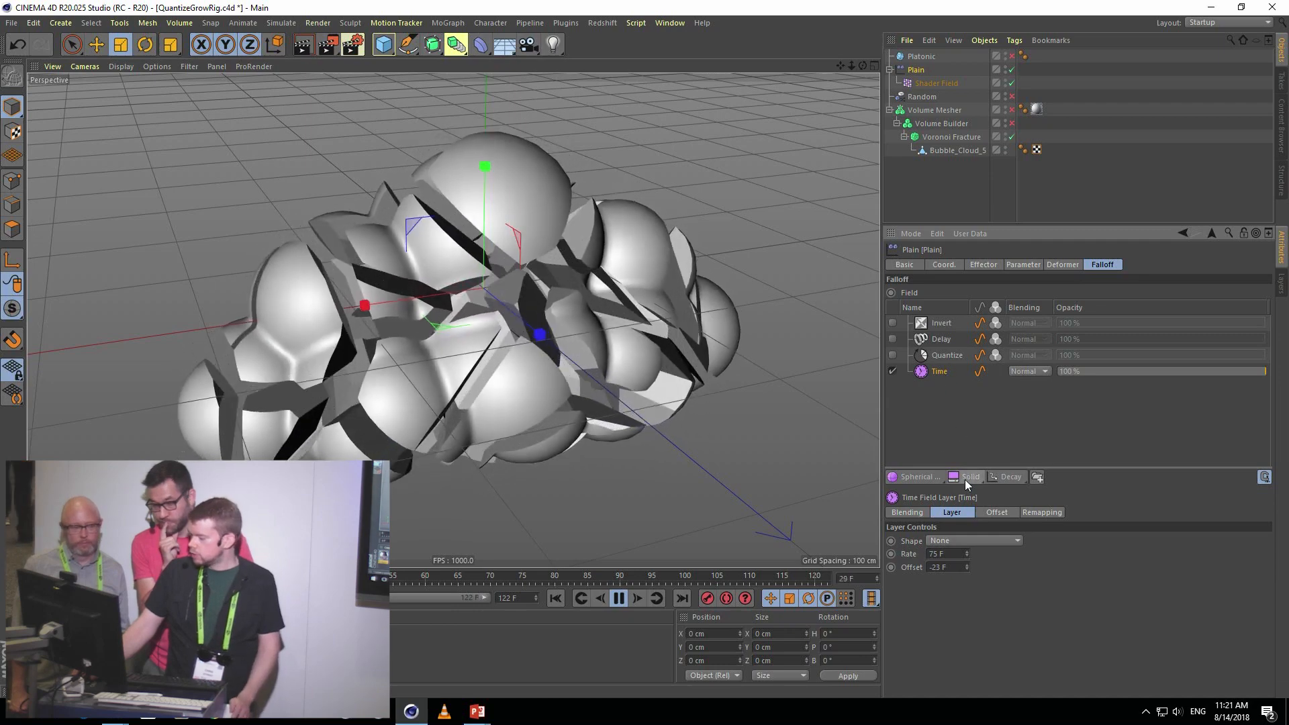
left_click(965, 480)
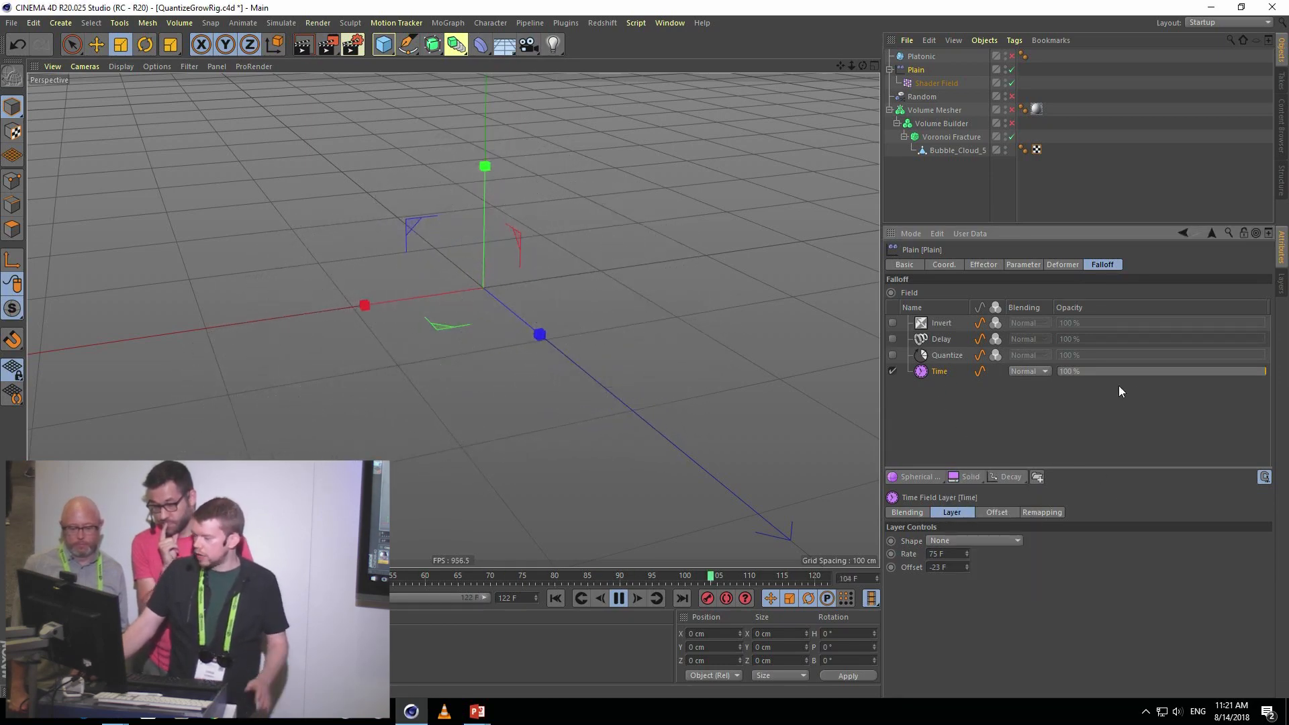
- Enable the Quantize layer in the Plain effector's falloff, try 4 steps, and set Steps back to 3
left_click(936, 354)
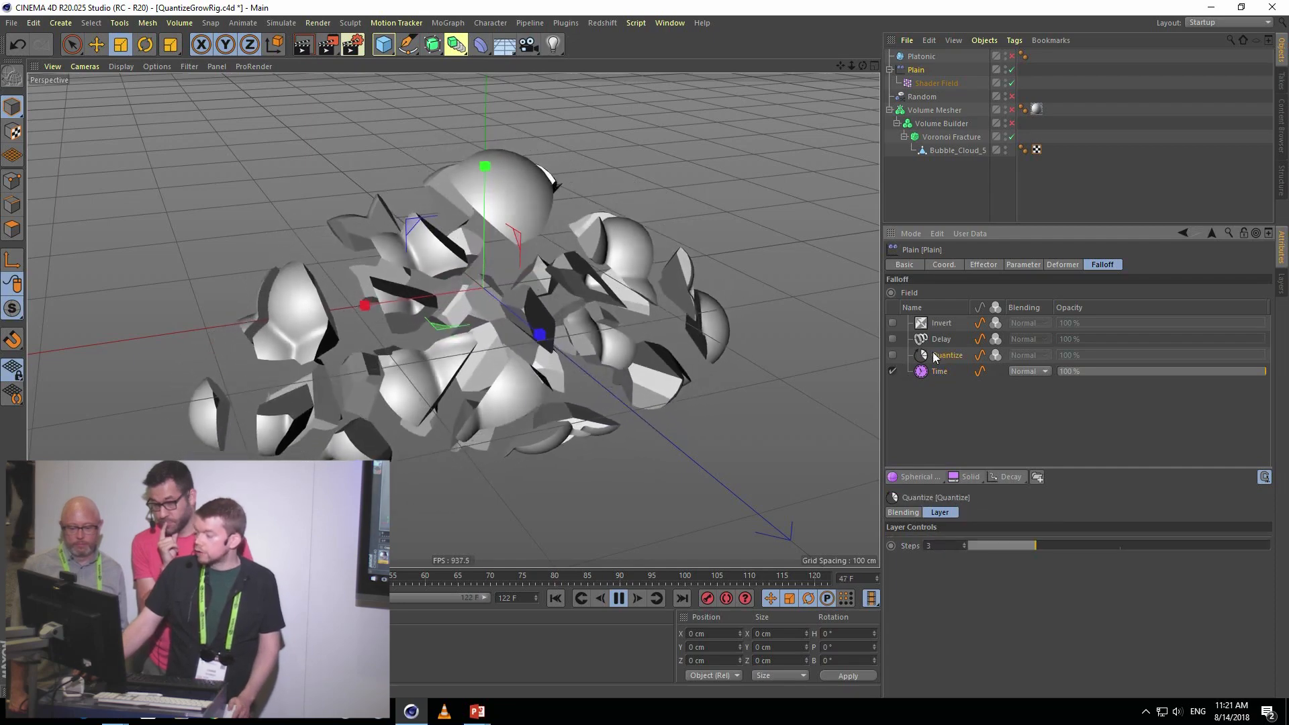
left_click(893, 355)
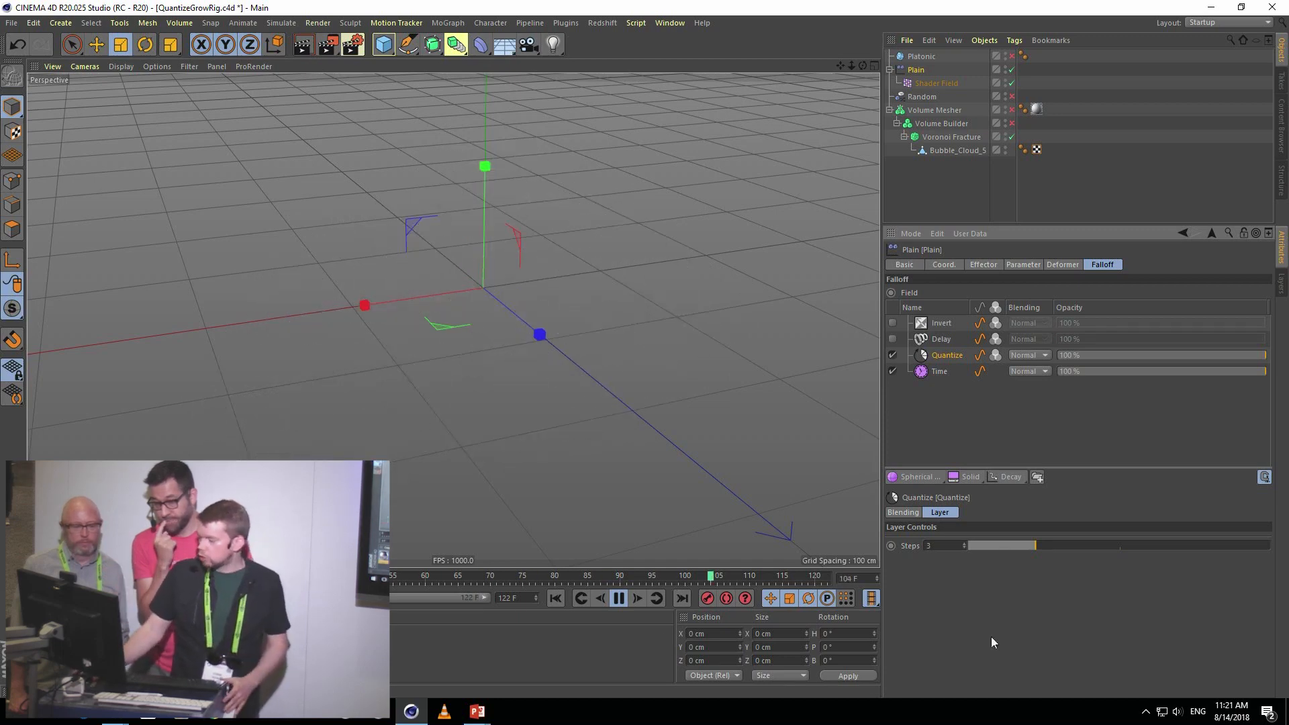
left_click(963, 542)
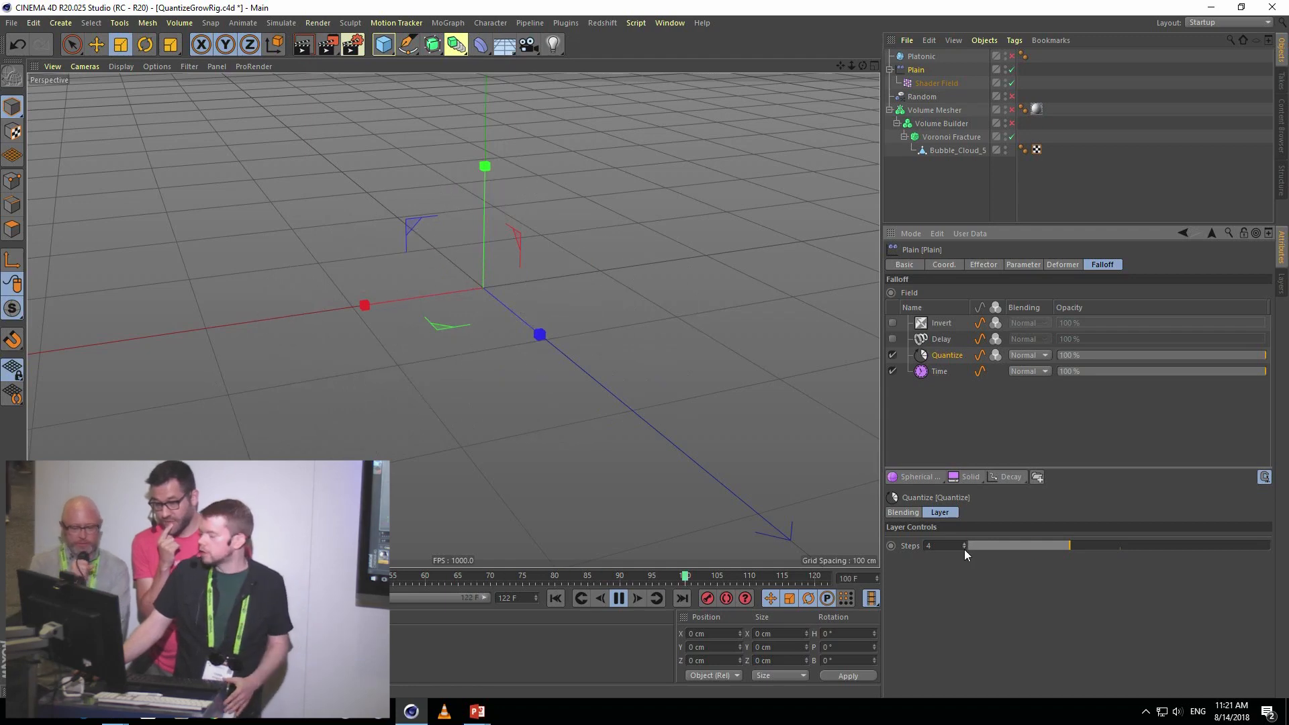
left_click(965, 548)
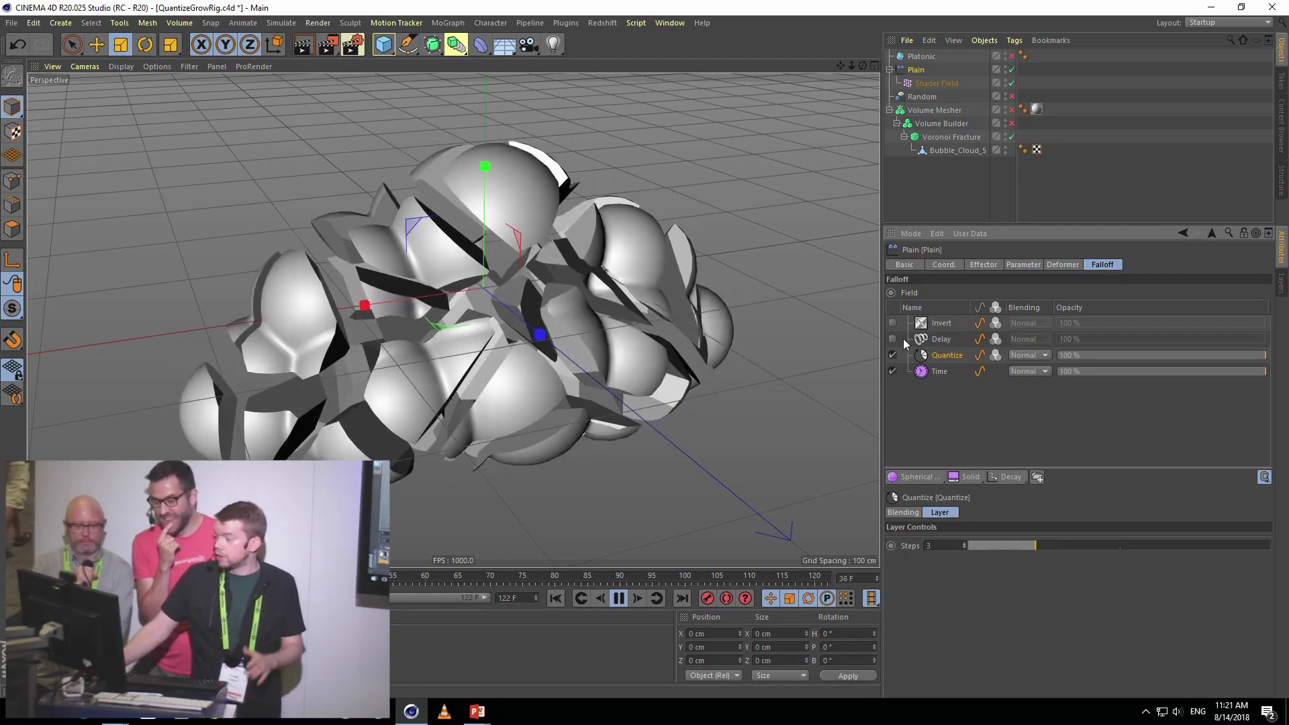
- Enable the Delay and Invert layers in the Plain effector's falloff, and return the animation to frame 0
left_click(900, 341)
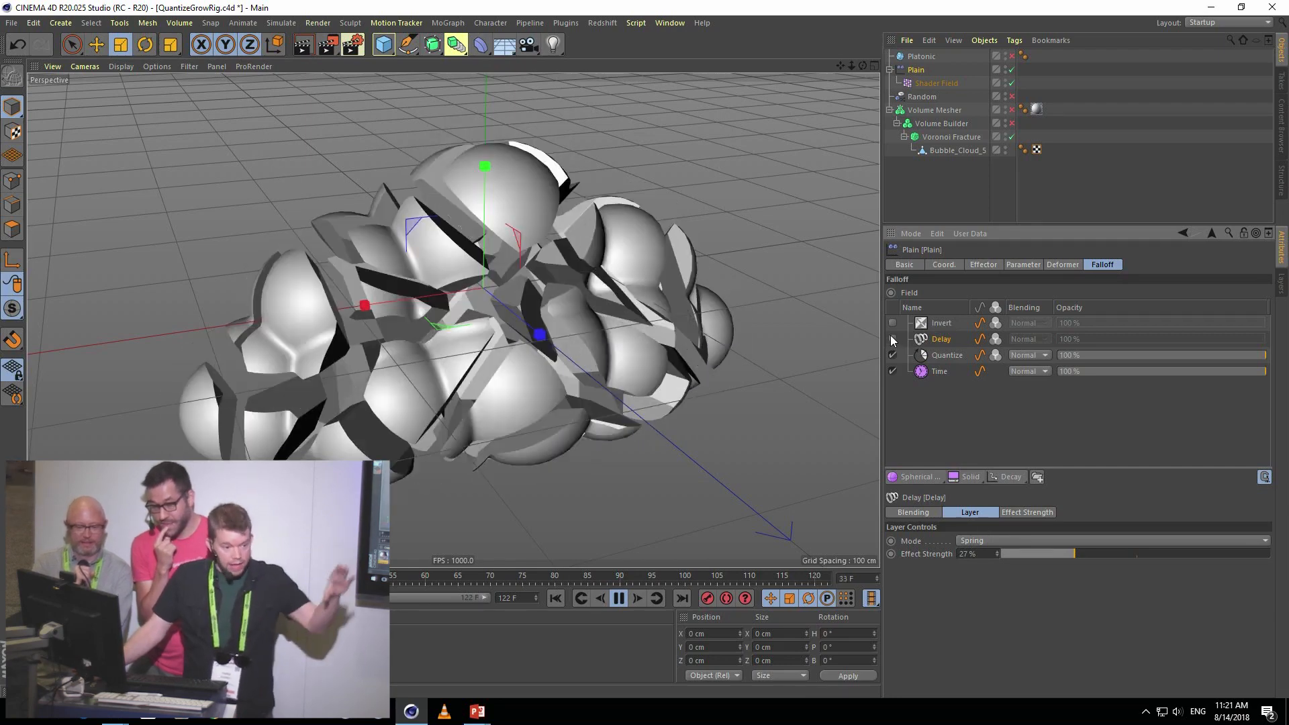
left_click(893, 340)
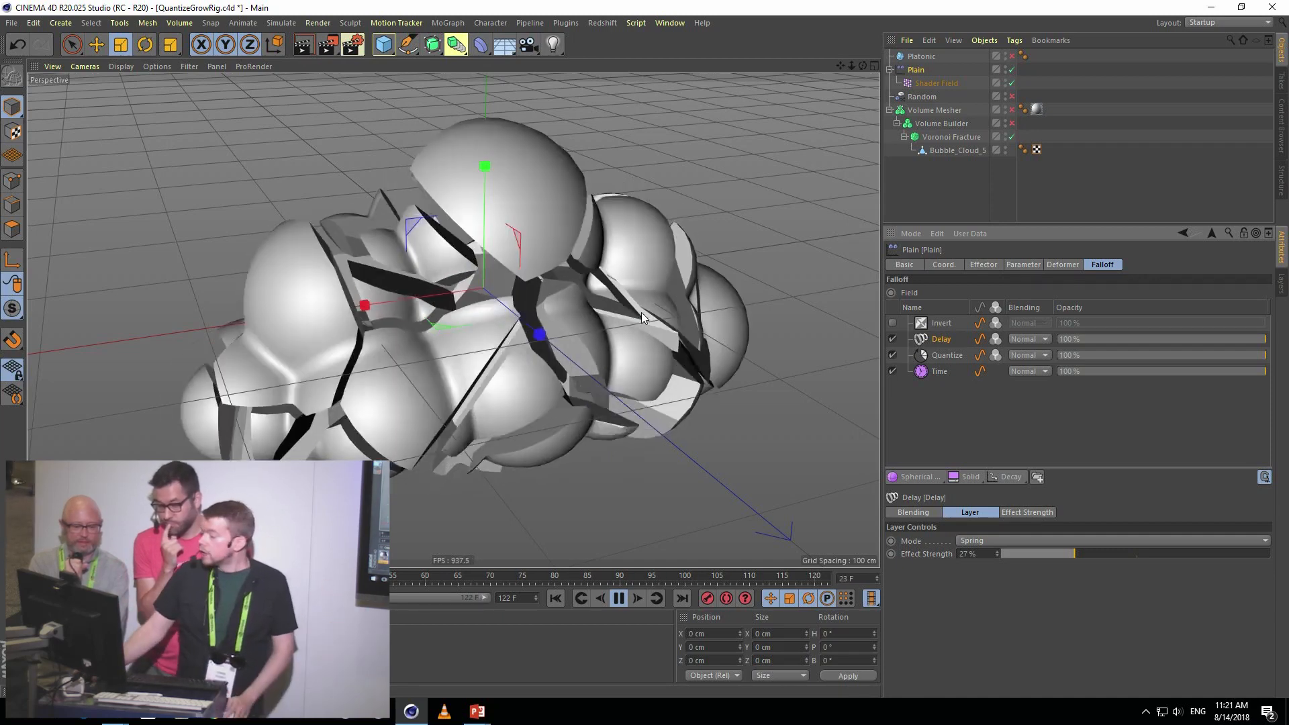
left_click(892, 323)
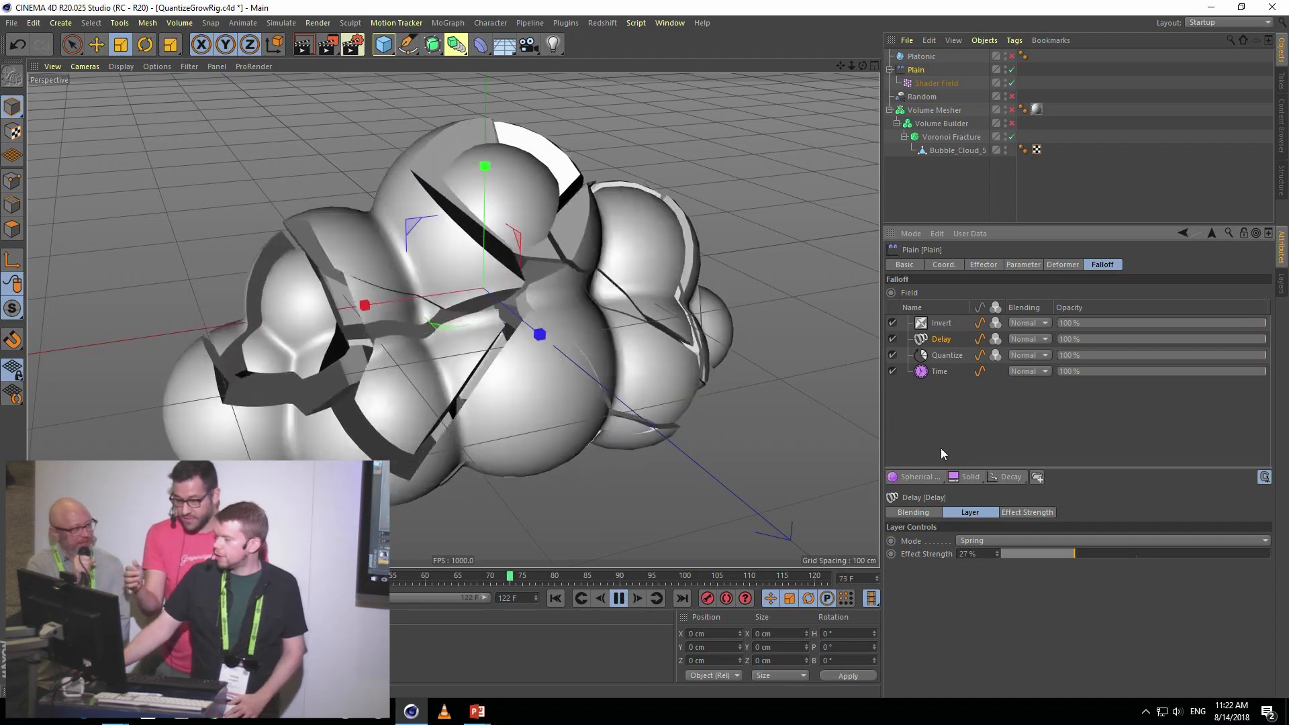
left_click(557, 600)
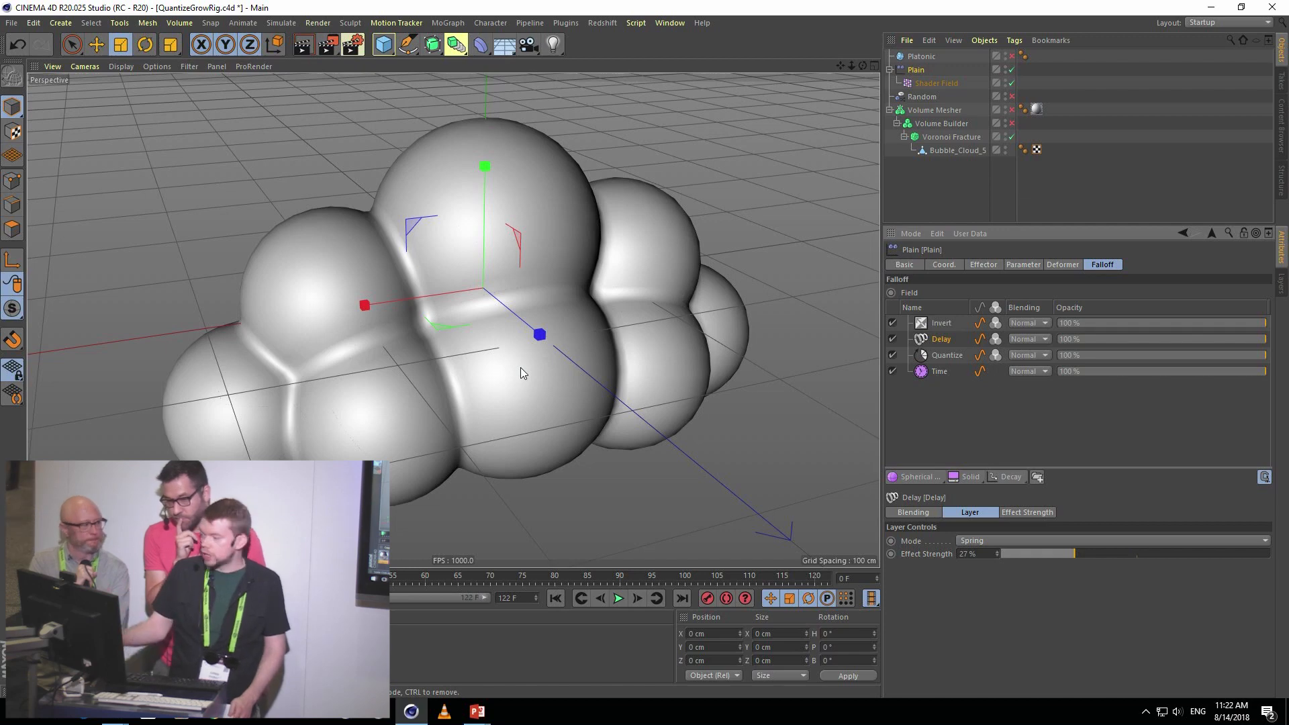
- Enable the cloud's Volume Builder and Volume Mesher, and play the growth animation on the smooth mesh
left_click(954, 125)
left_click(1012, 123)
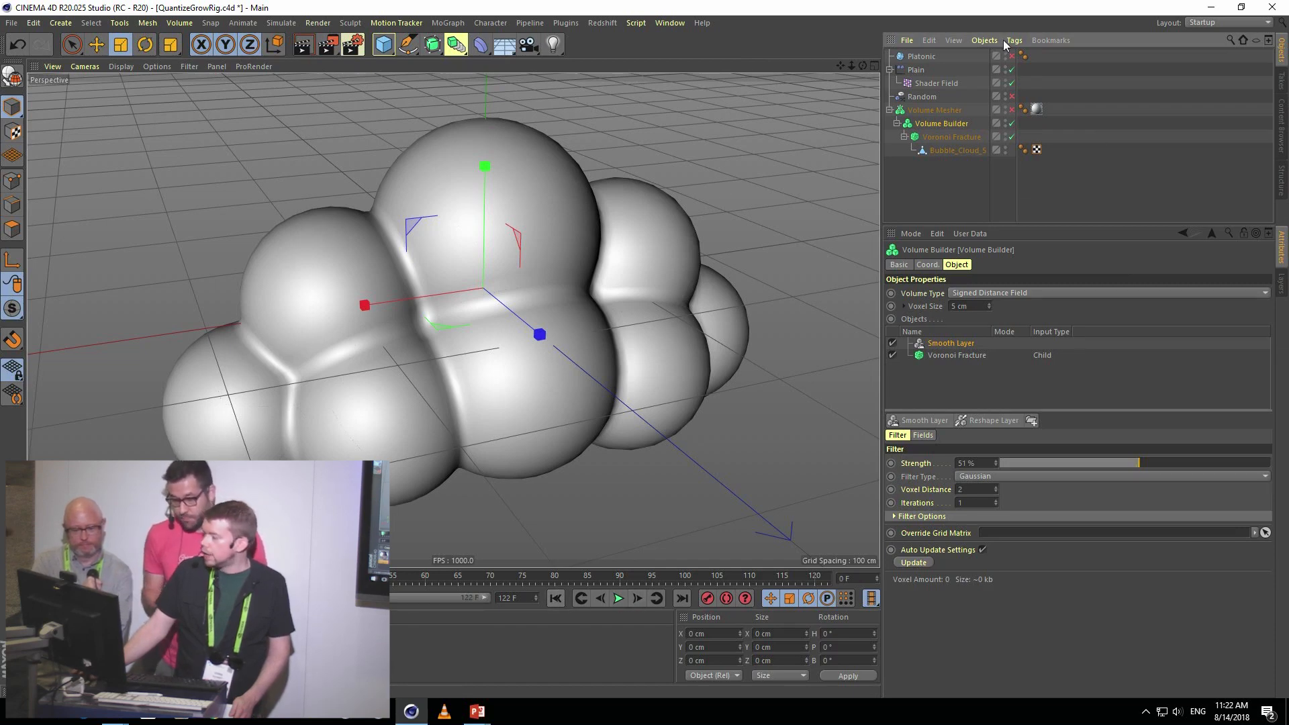
left_click(944, 110)
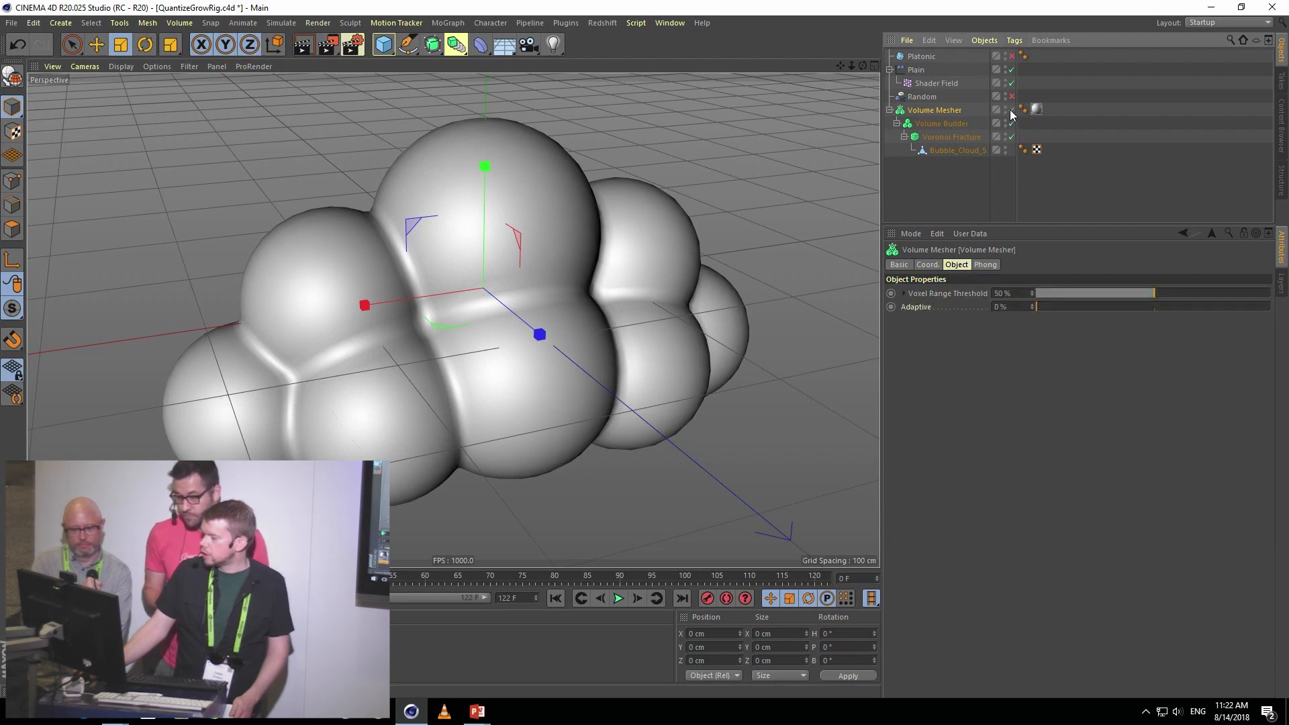
left_click(617, 598)
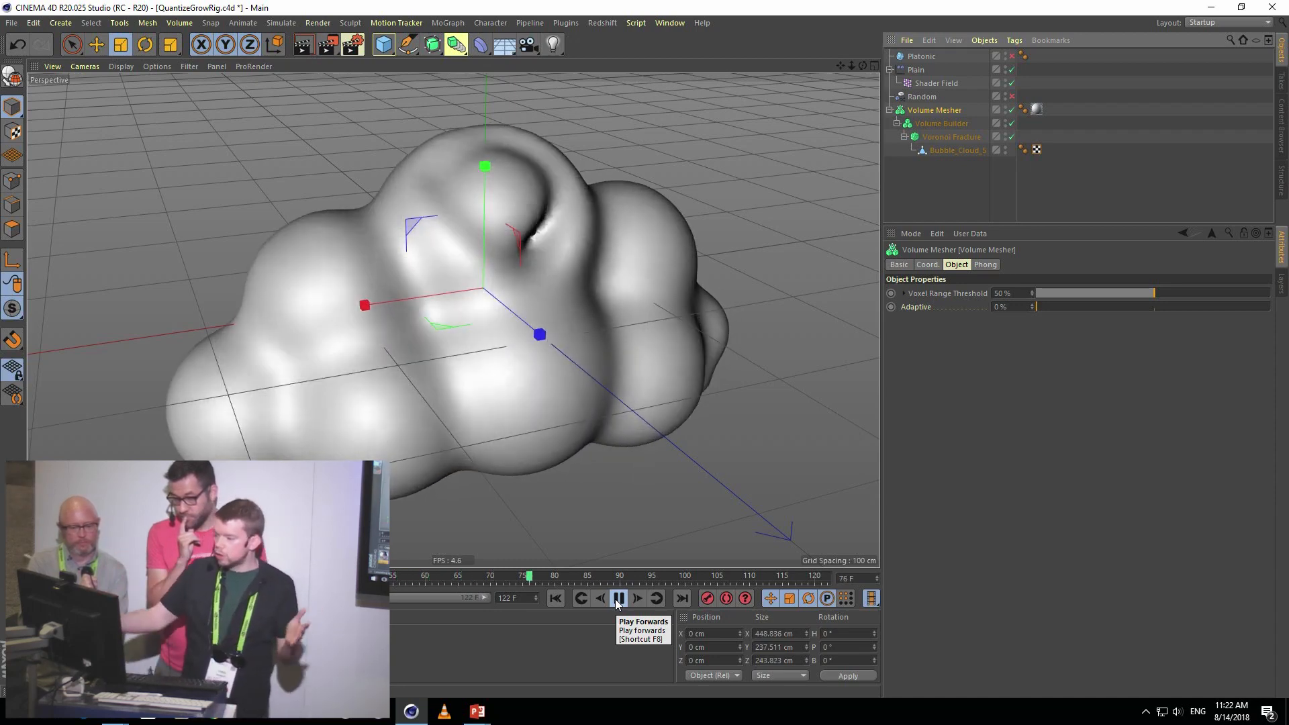
left_click(617, 603)
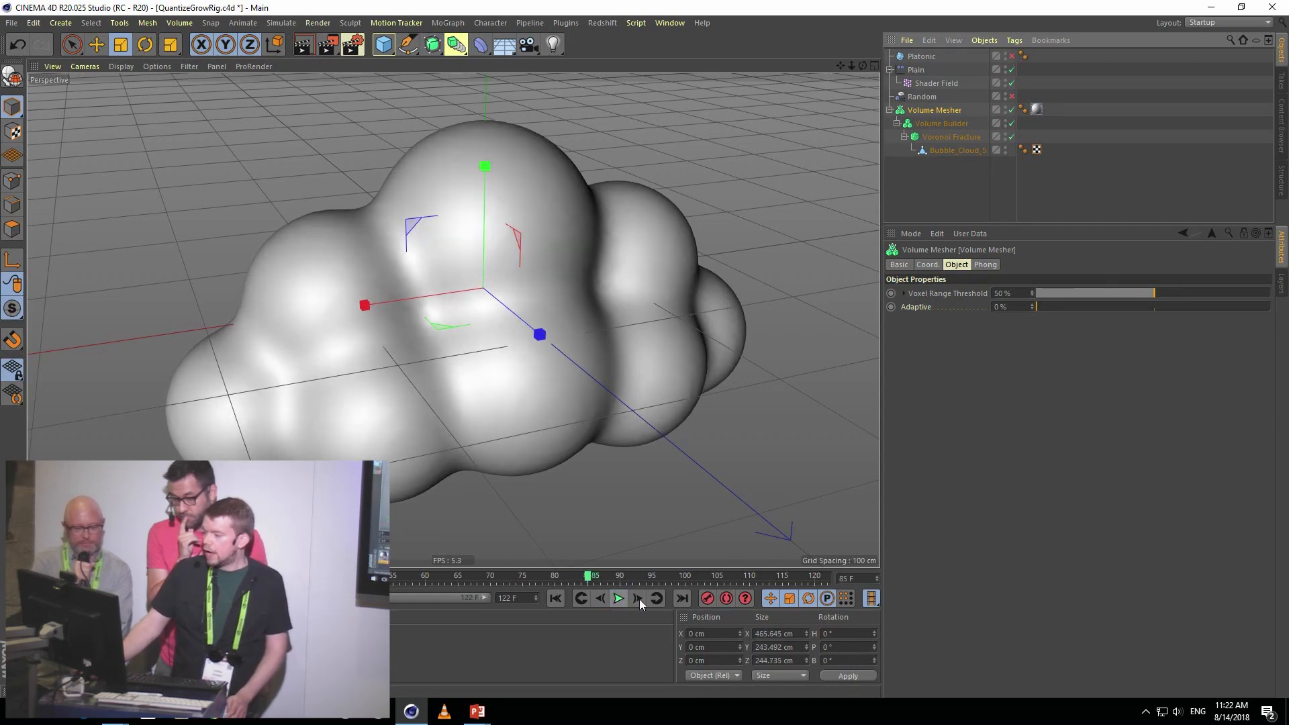
- Replace Bubble_Cloud_5 inside the Voronoi Fracture with the Platonic object, play the animation, and return to the first frame
left_click(957, 150)
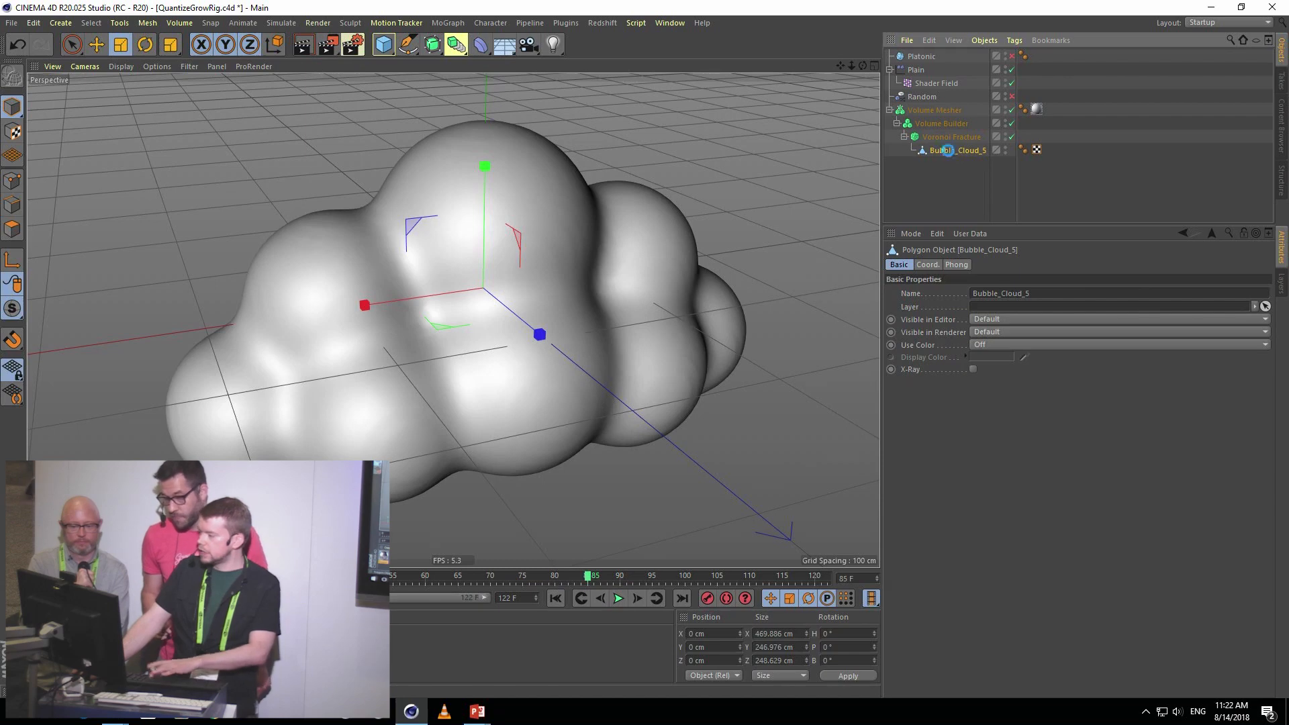
key("Delete")
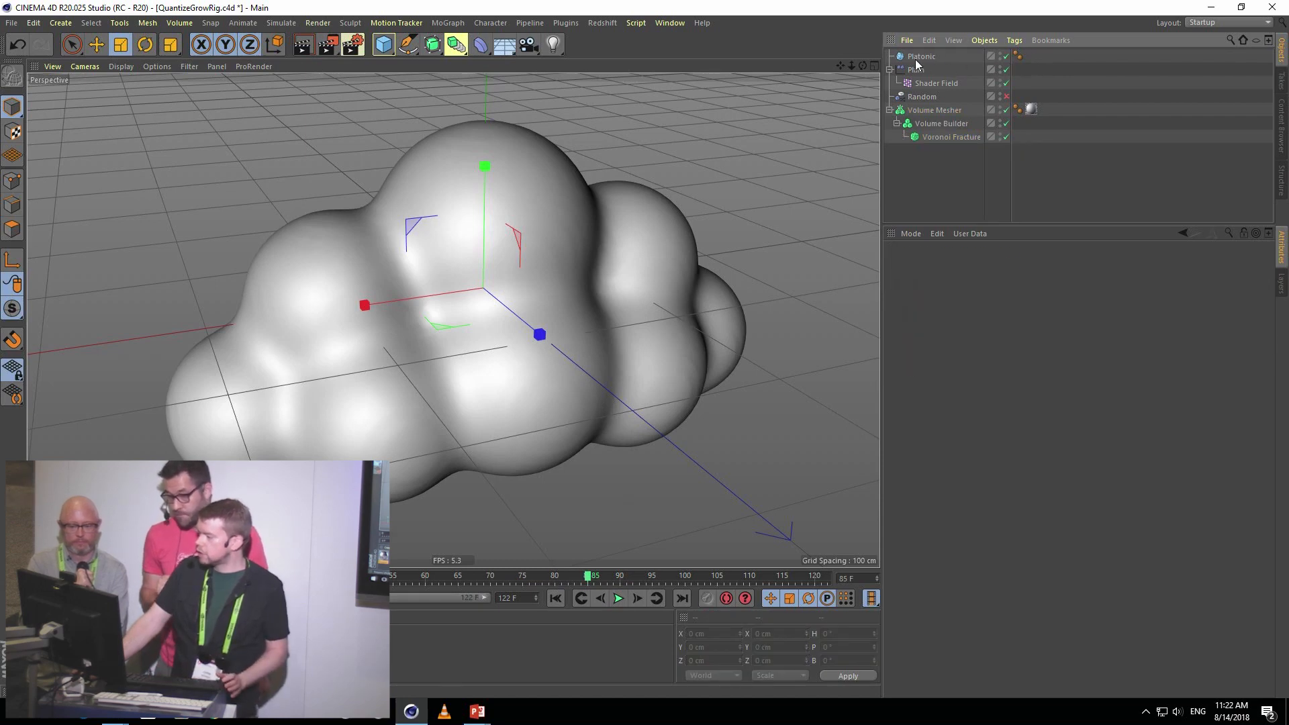
left_click_drag(930, 154, 937, 142)
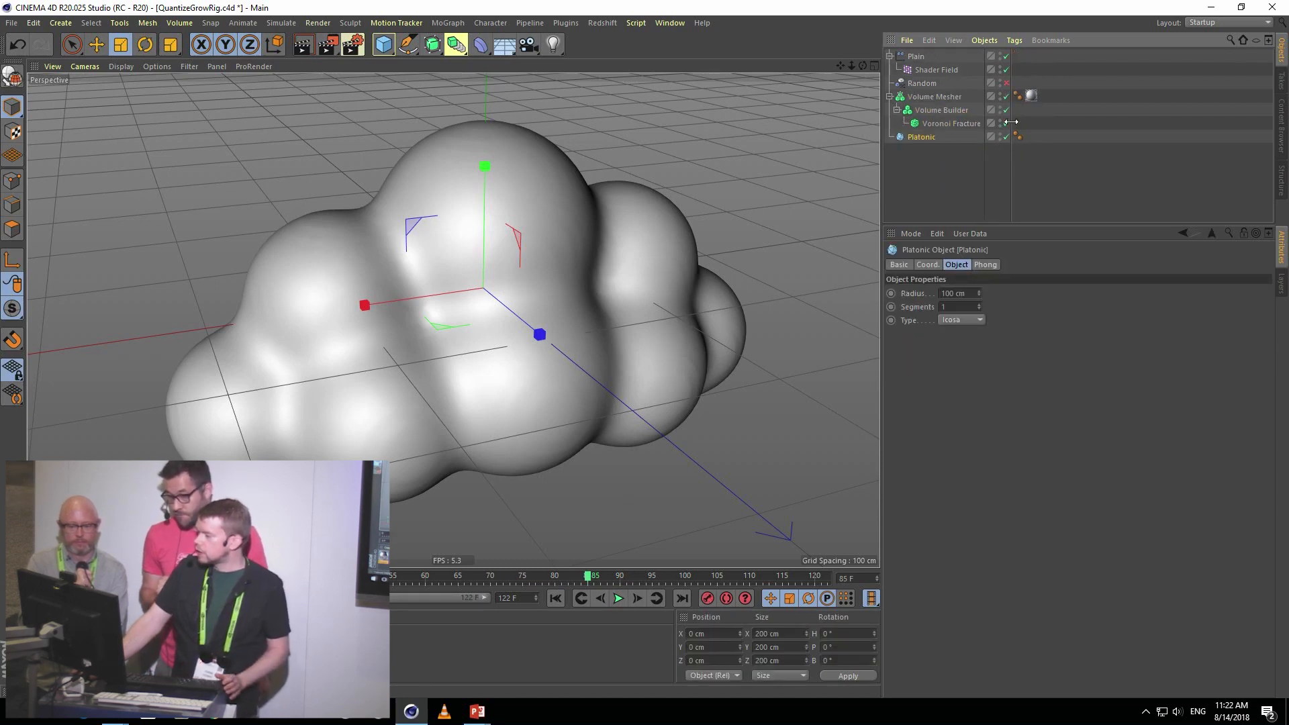
left_click_drag(944, 123, 945, 124)
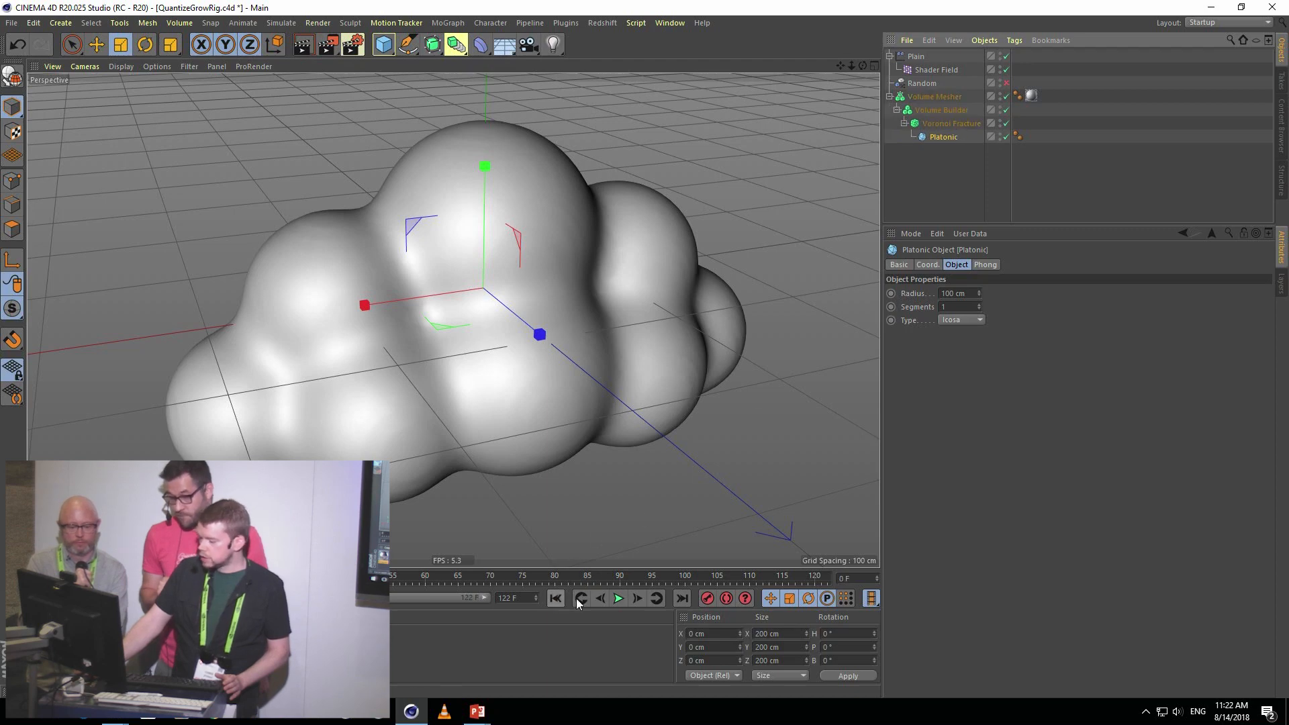
left_click(620, 598)
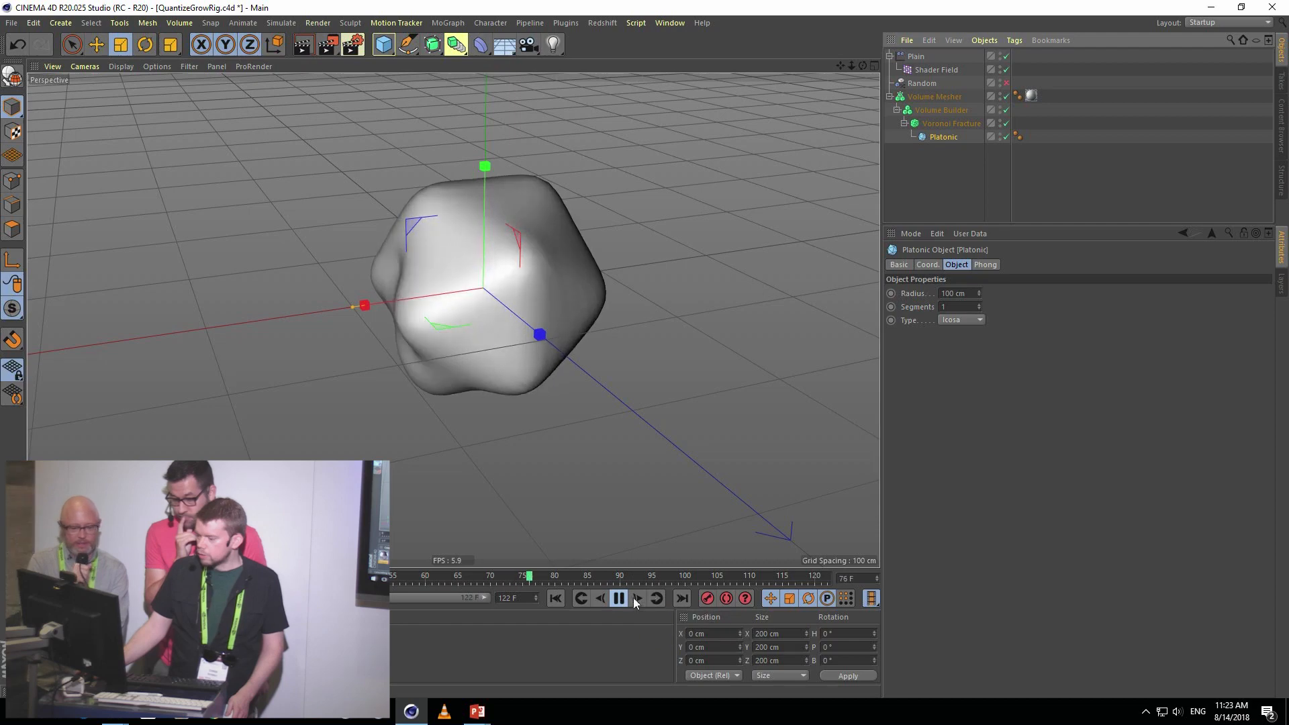
left_click(619, 598)
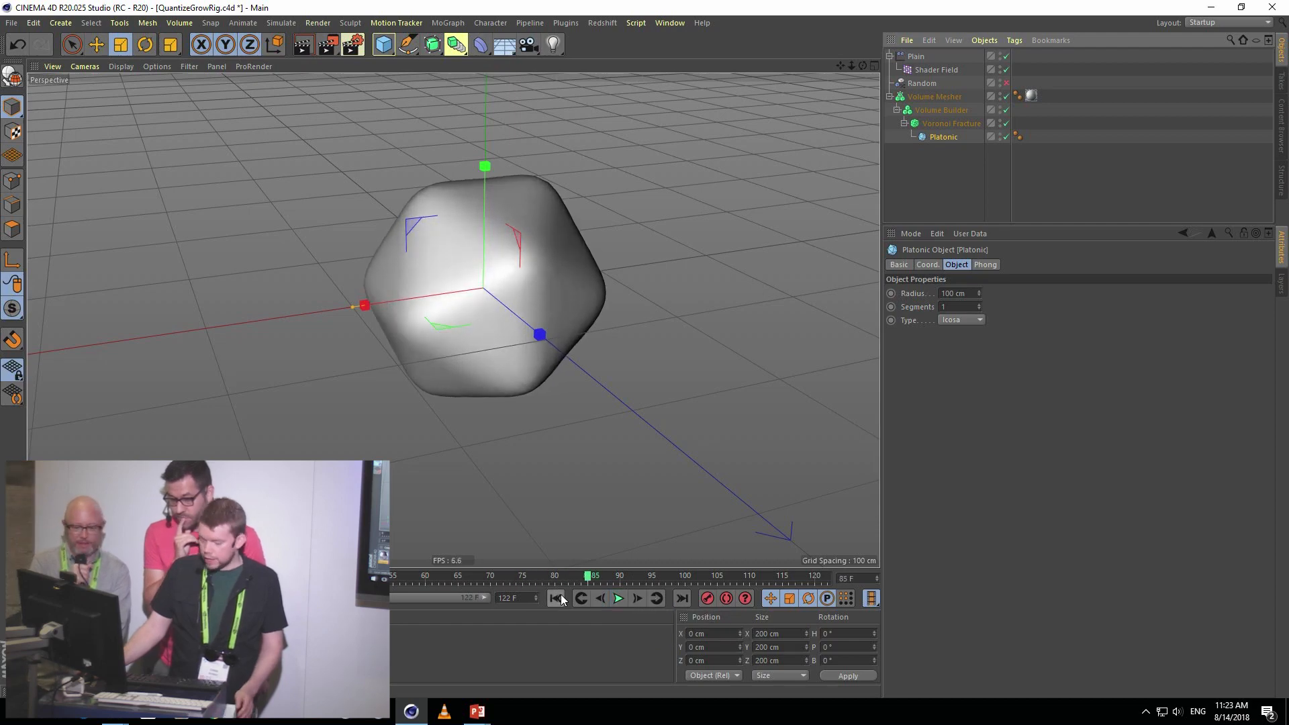
left_click(558, 599)
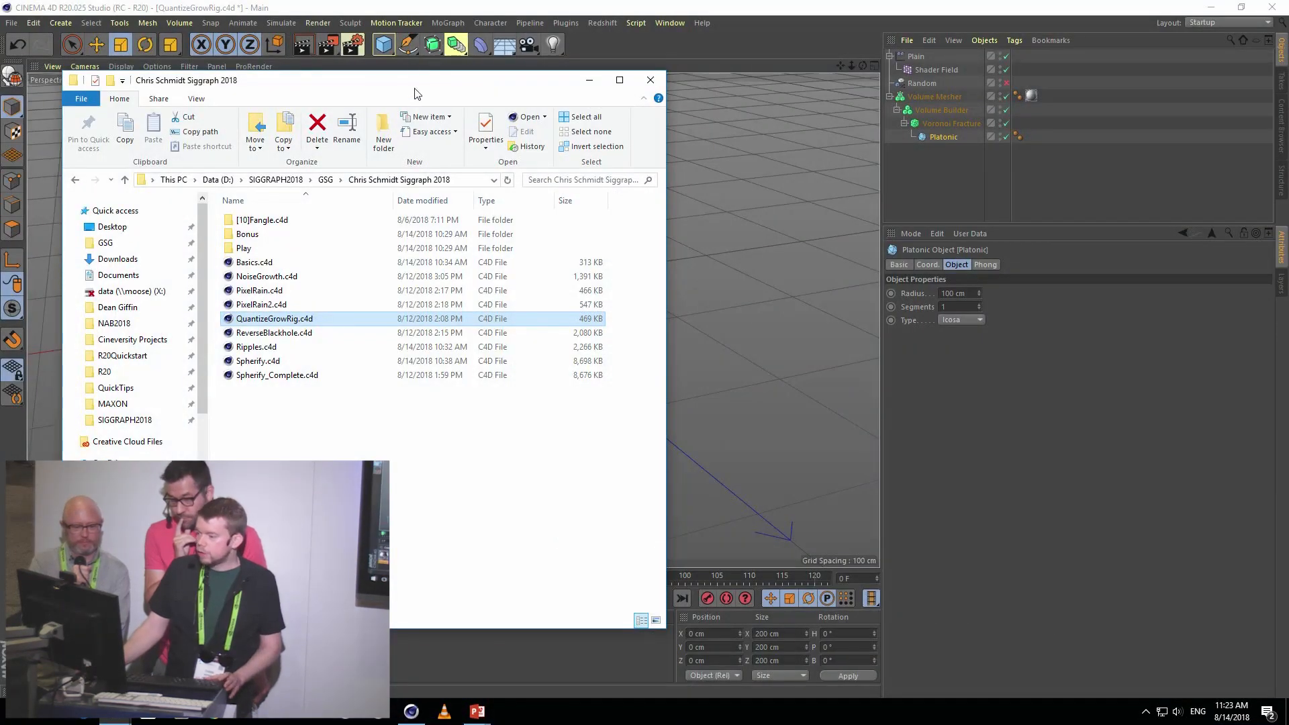
- Open the [10]Fangle.c4d scene from its project folder in File Explorer
left_click_drag(415, 94, 674, 77)
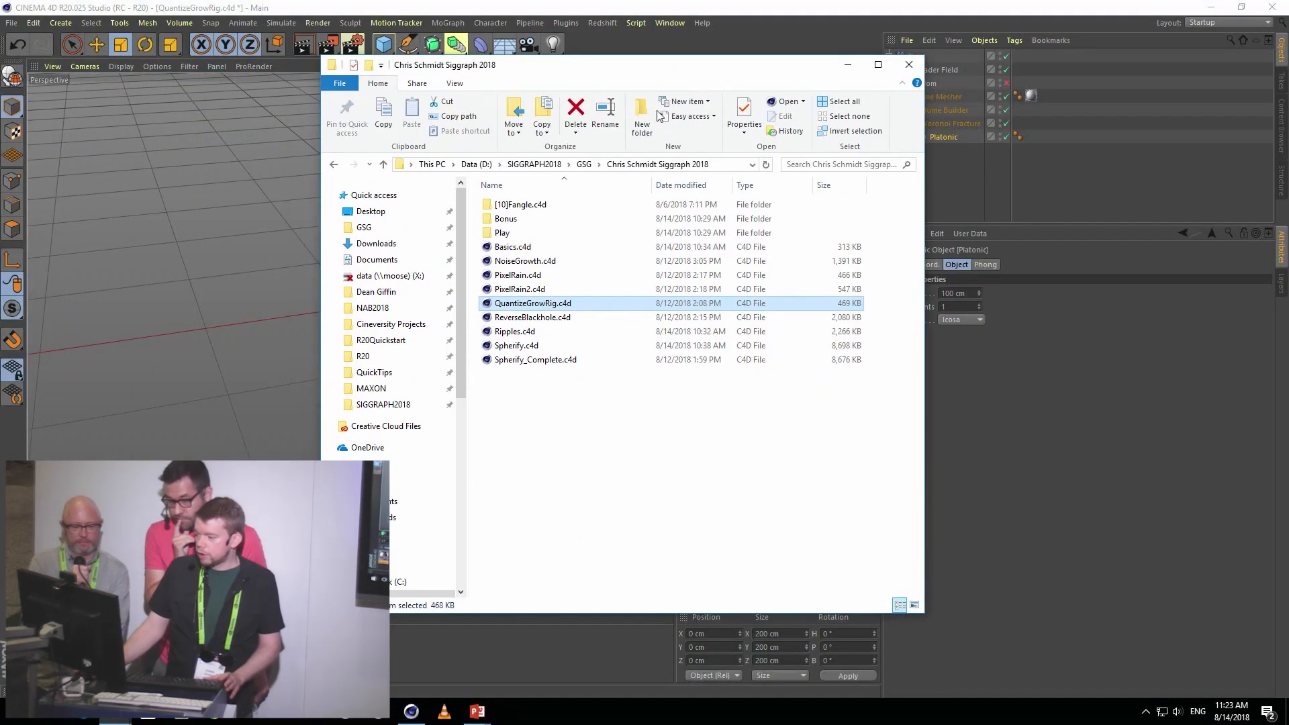
double_click(521, 205)
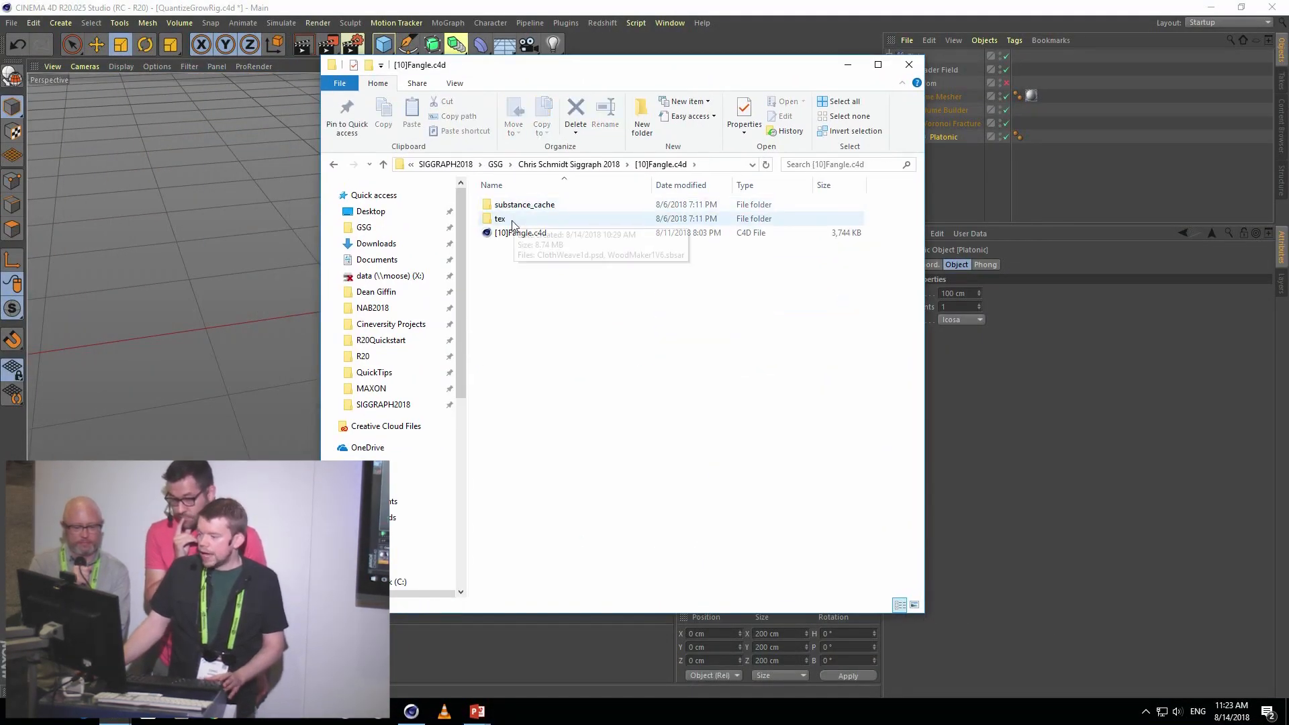
double_click(508, 234)
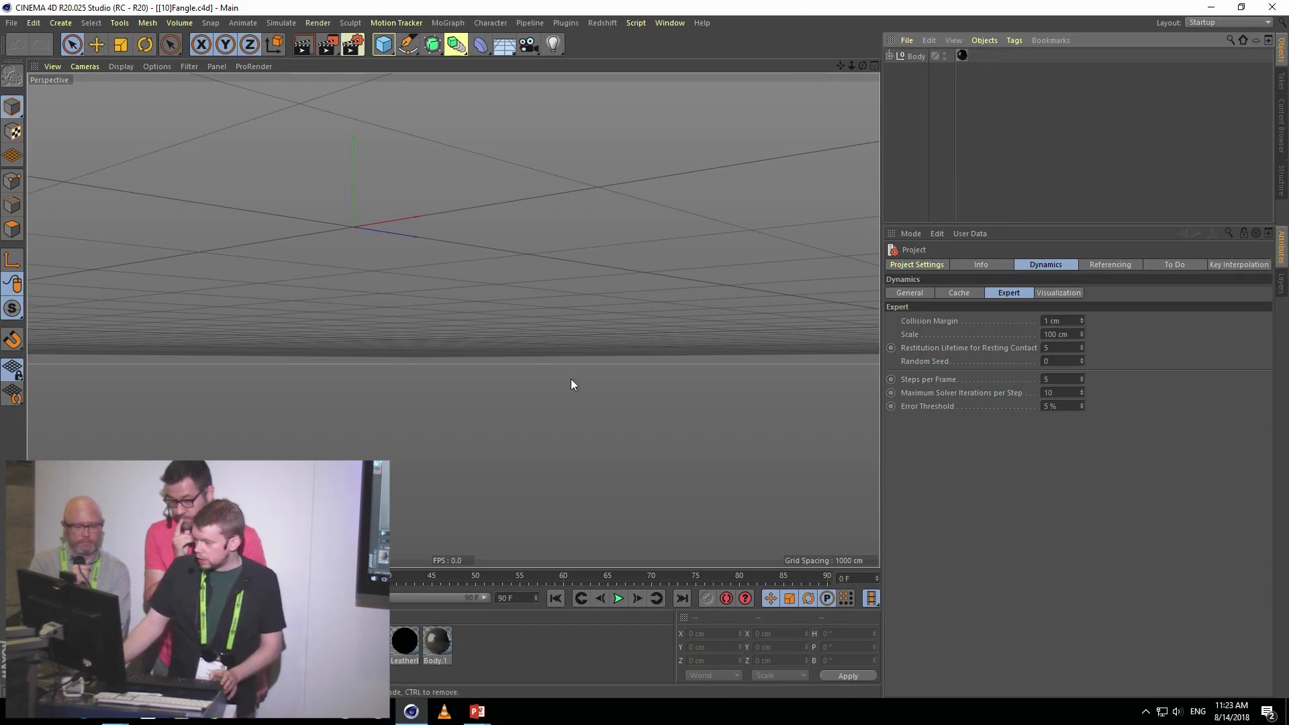
left_click_drag(605, 268, 527, 253)
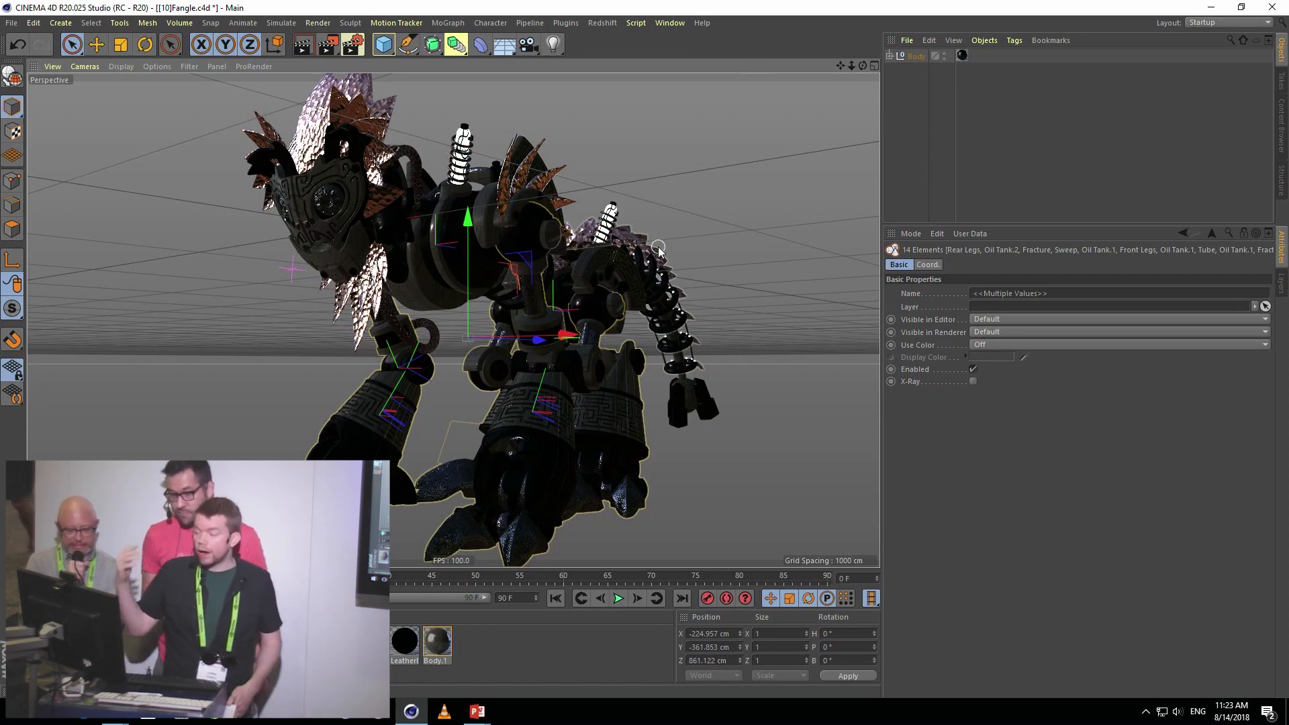
- Add a Volume Builder with a 4 cm voxel size and place the robot's Body inside it
left_click(456, 44)
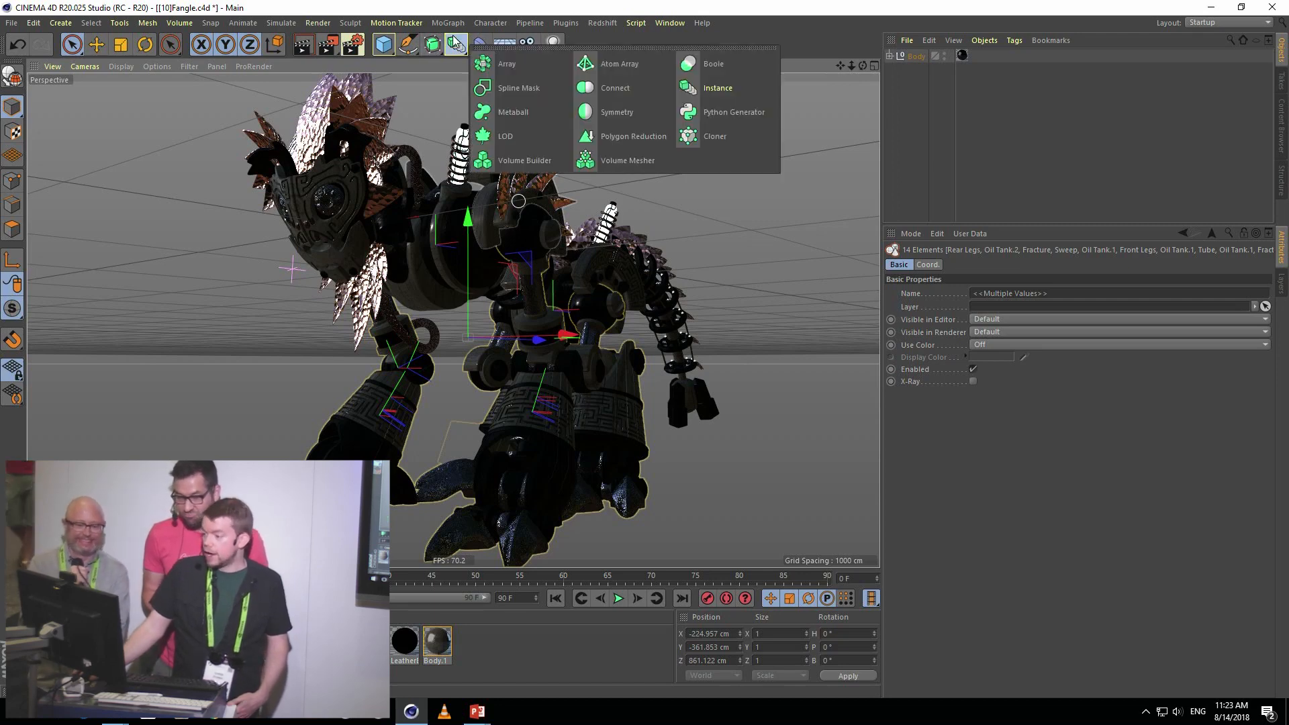
left_click(530, 161)
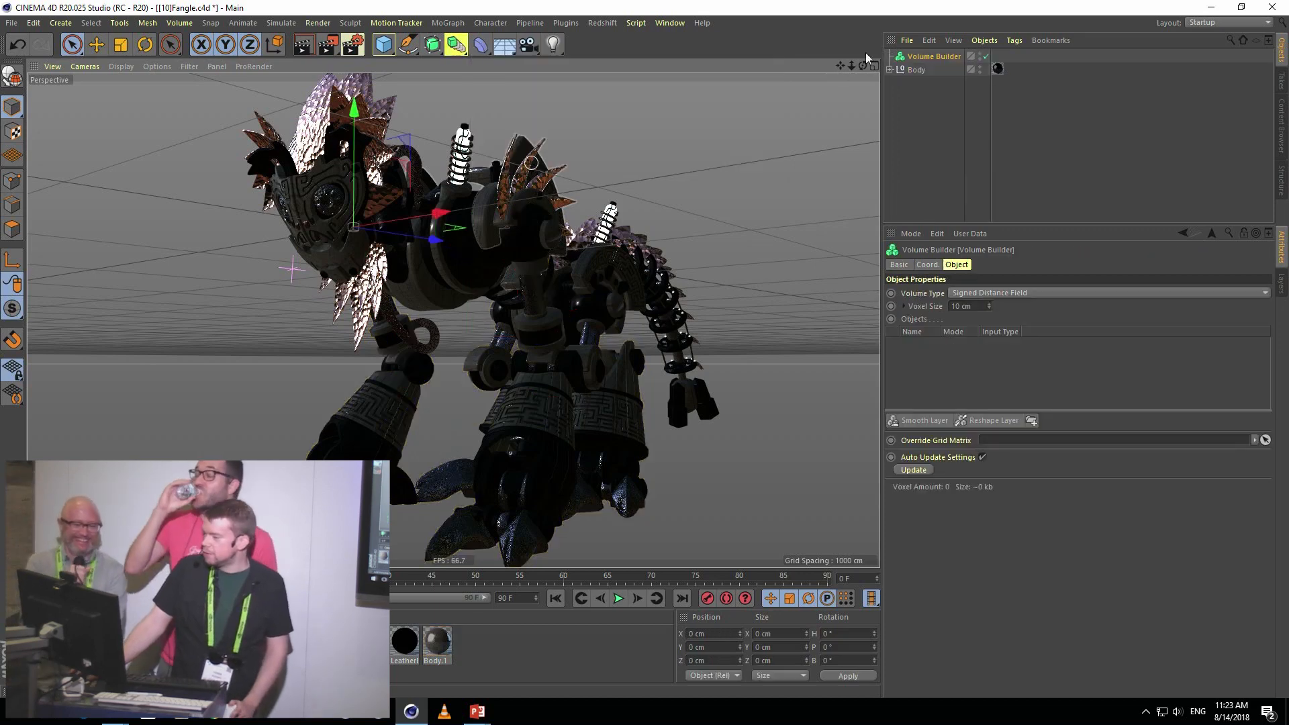
left_click(975, 304)
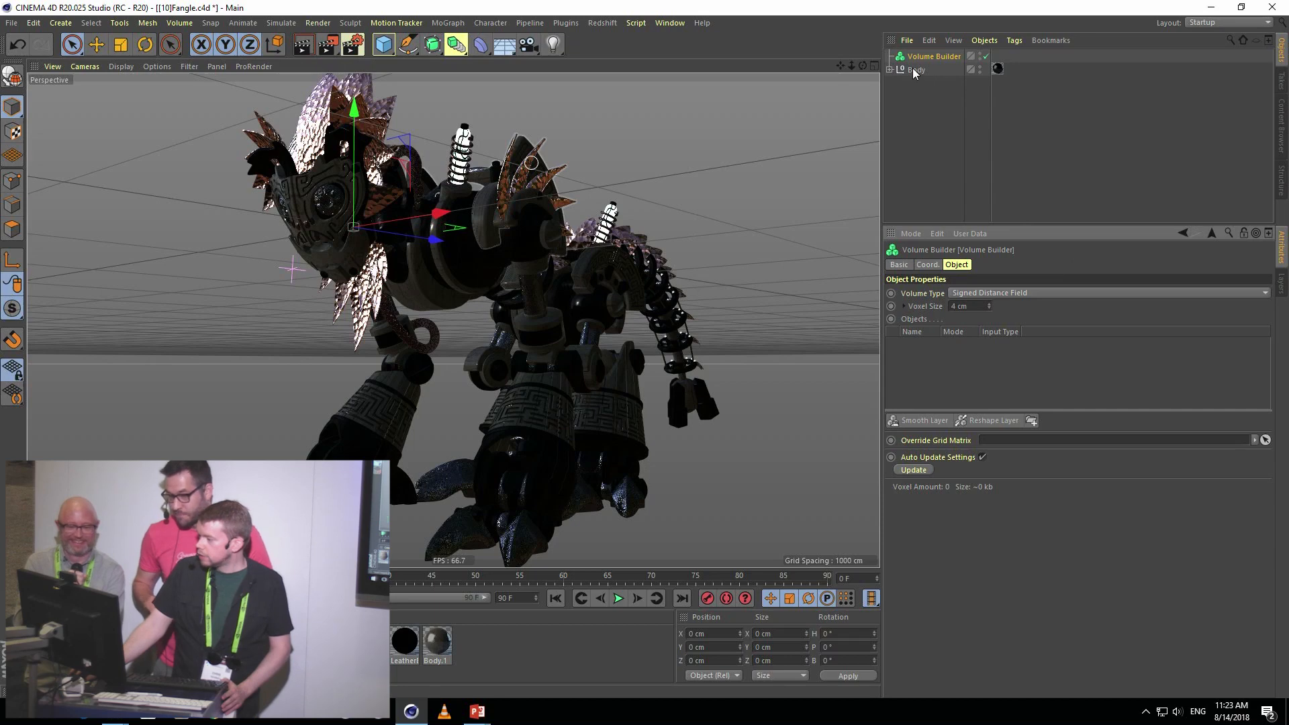
left_click_drag(913, 71, 932, 60)
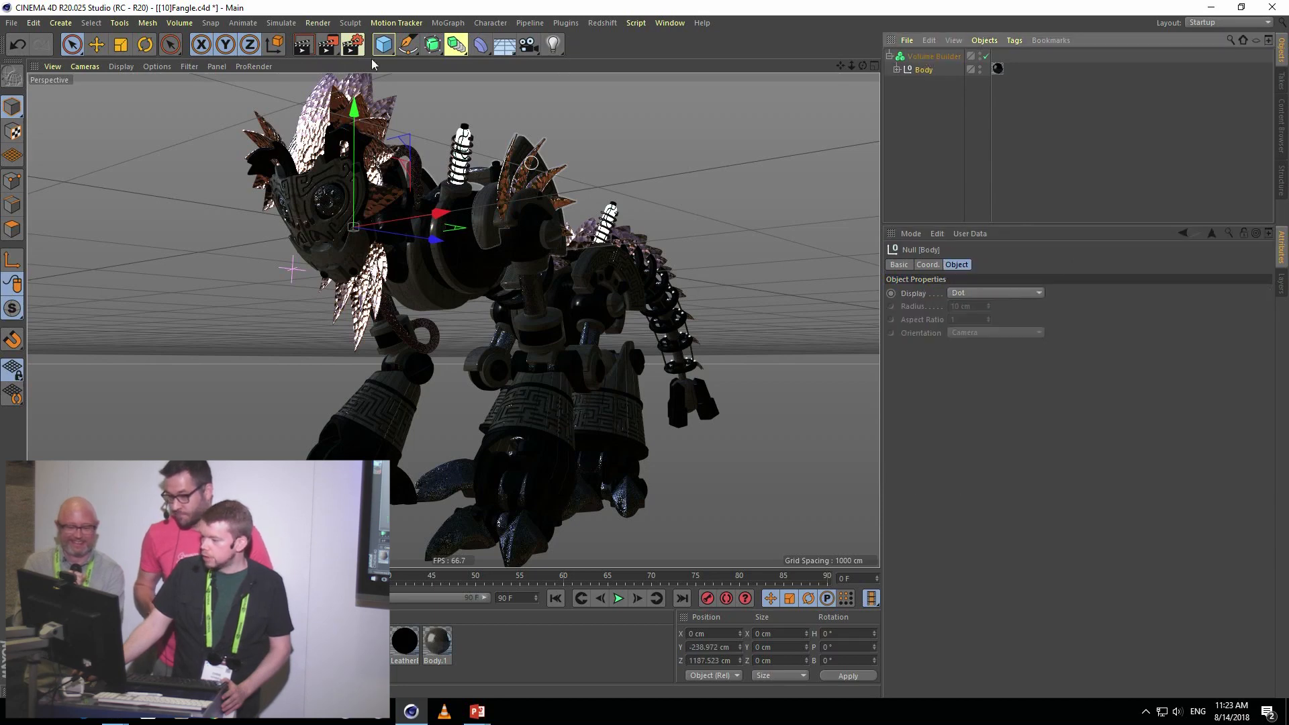
- Add a Volume Mesher around the Volume Builder and convert it to an editable polygon object
left_click(456, 45)
left_click(606, 162)
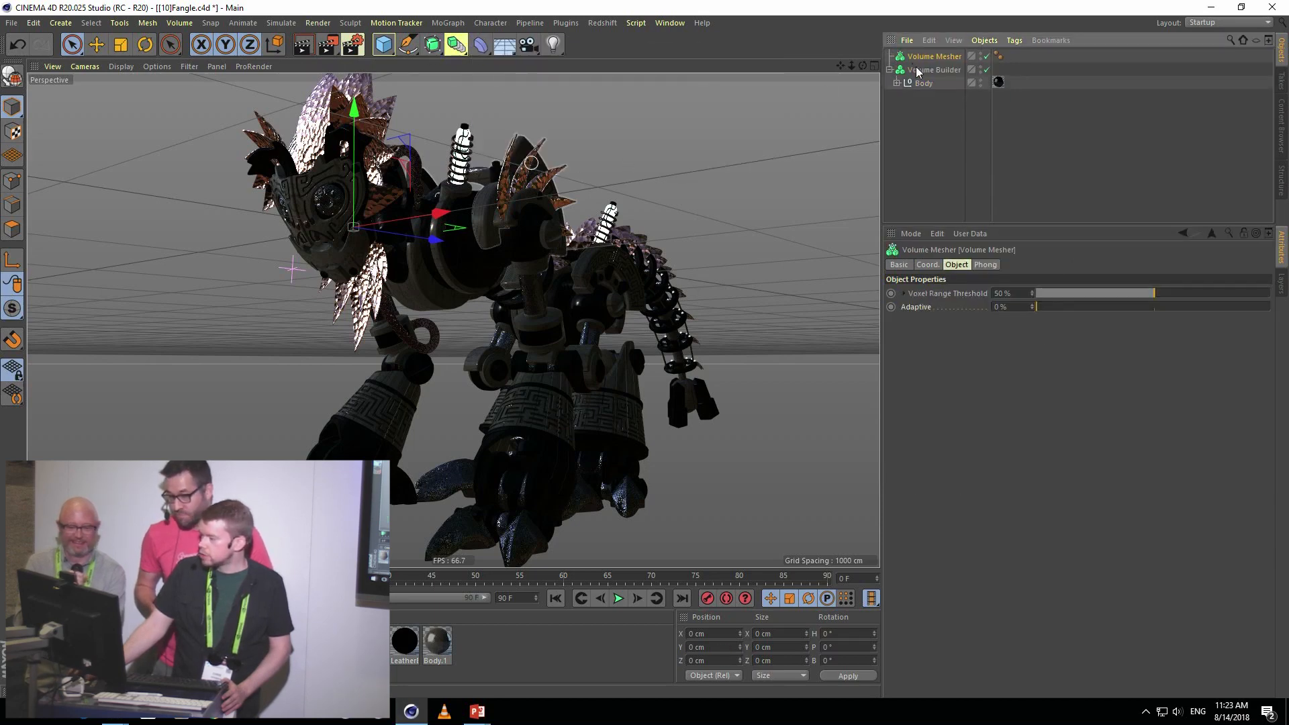
left_click_drag(928, 65, 933, 58)
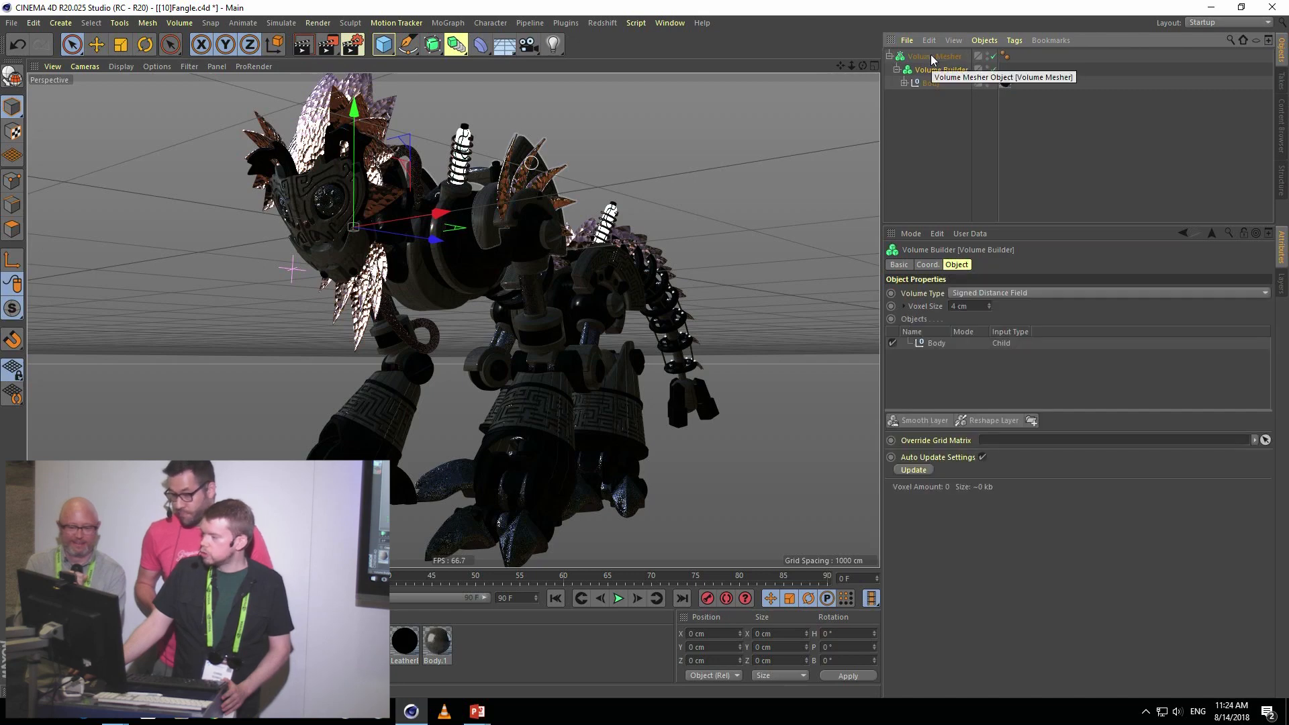
left_click(933, 59)
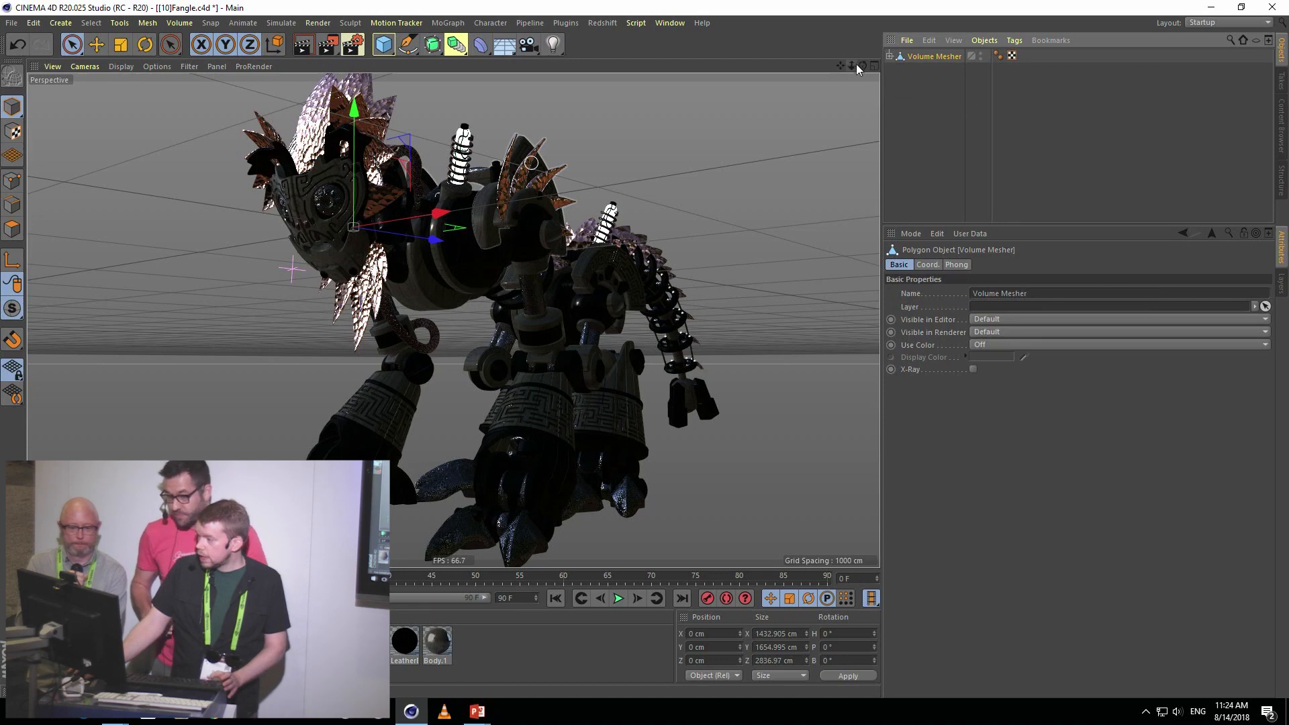
- Delete the leftover Volume Builder group with the original Body from under the converted Volume Mesher
left_click(890, 55)
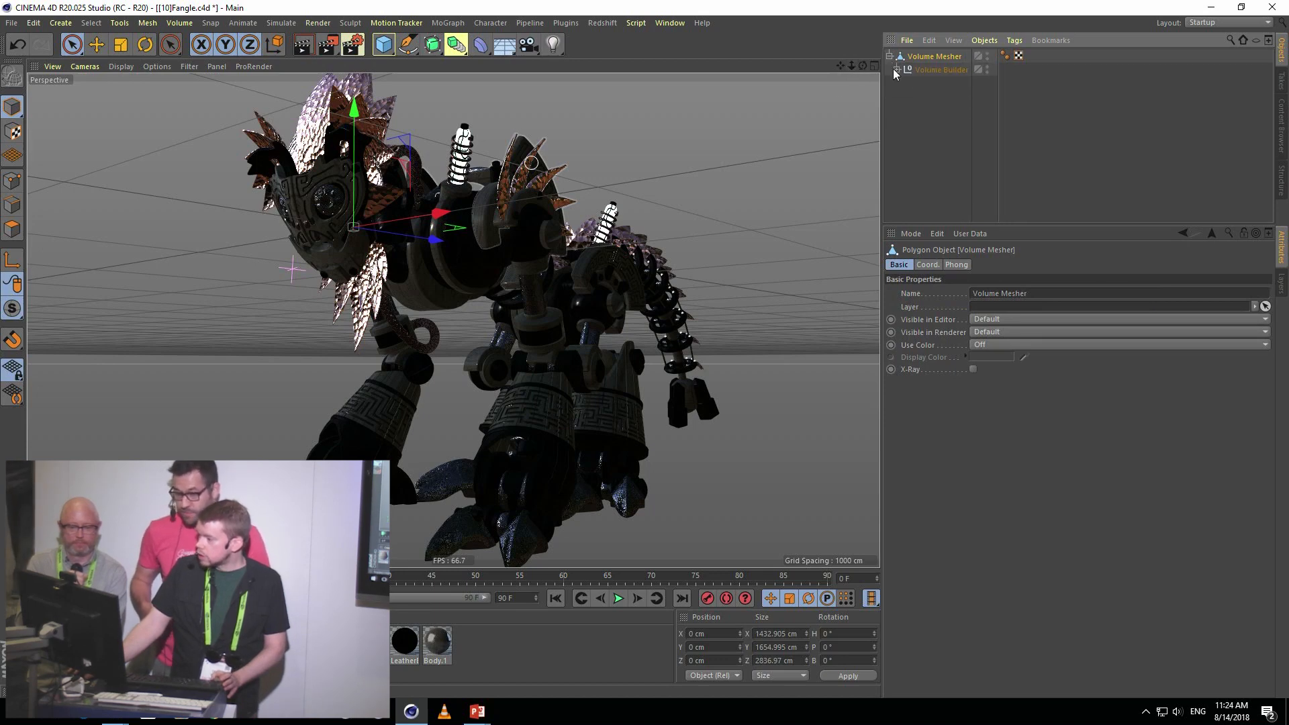
left_click(897, 70)
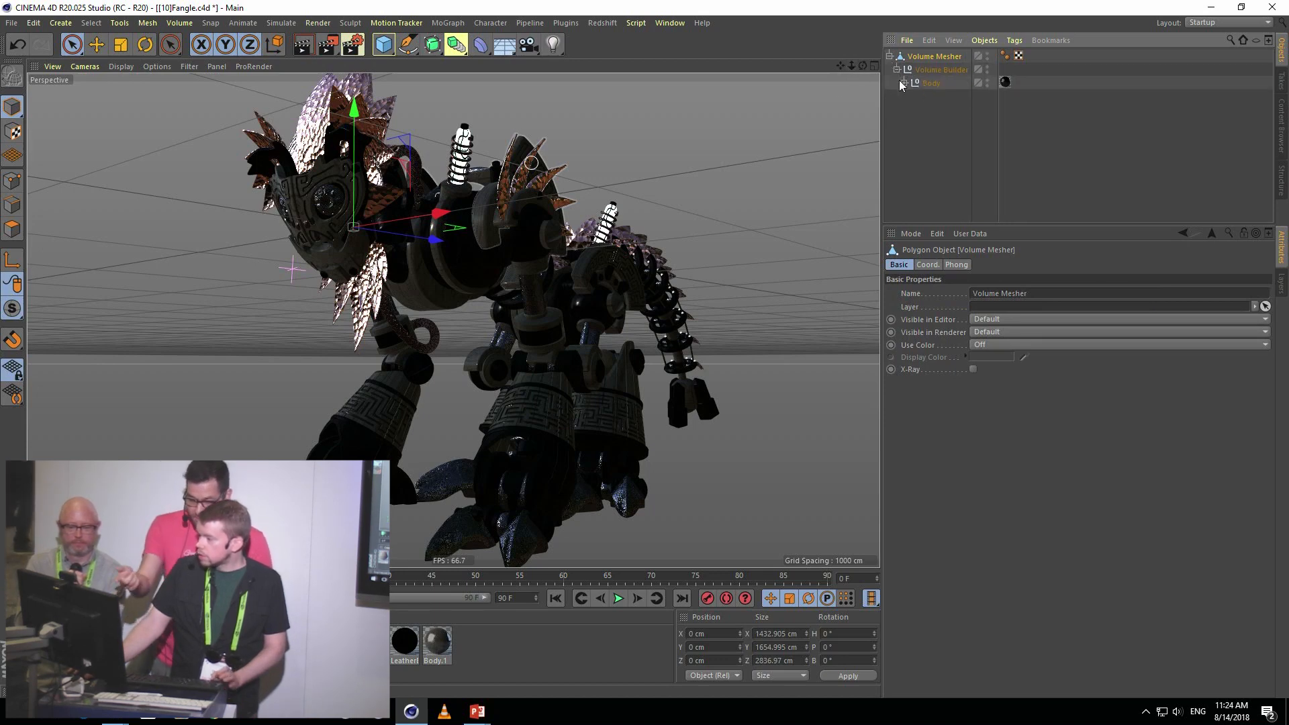
left_click_drag(602, 366, 570, 358, "alt")
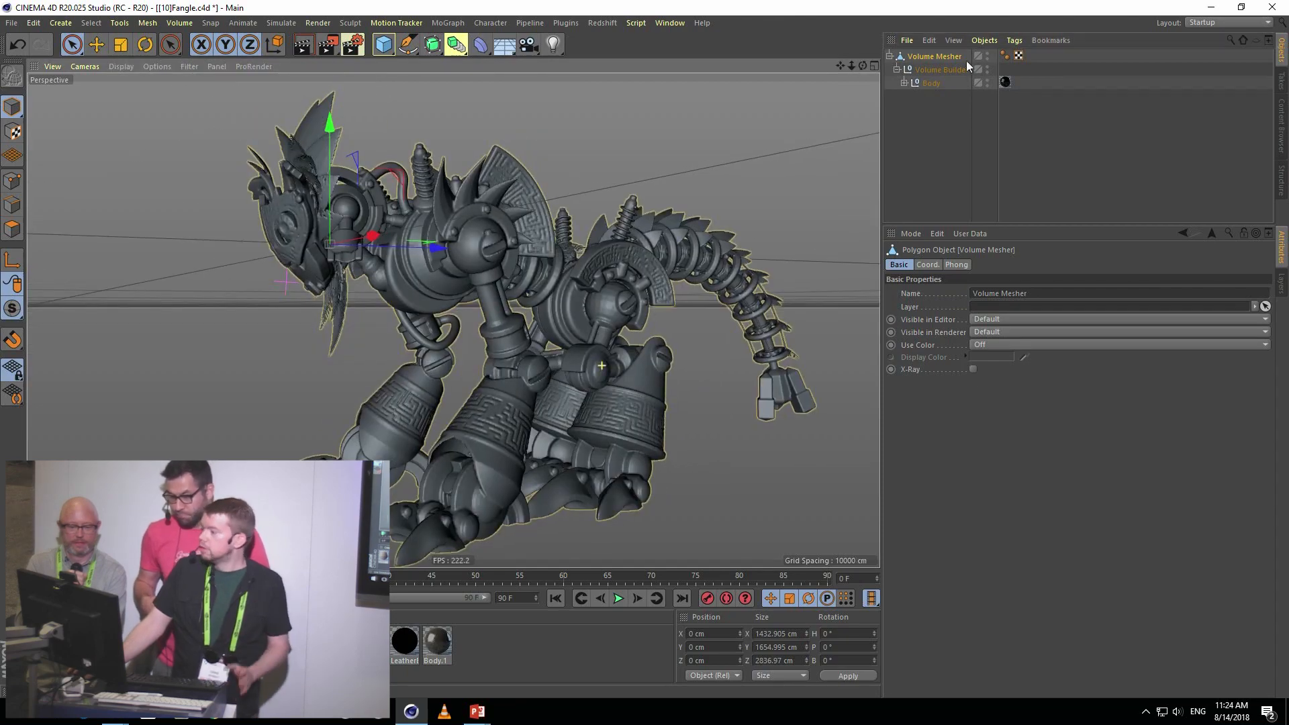
left_click(927, 67)
key("Delete")
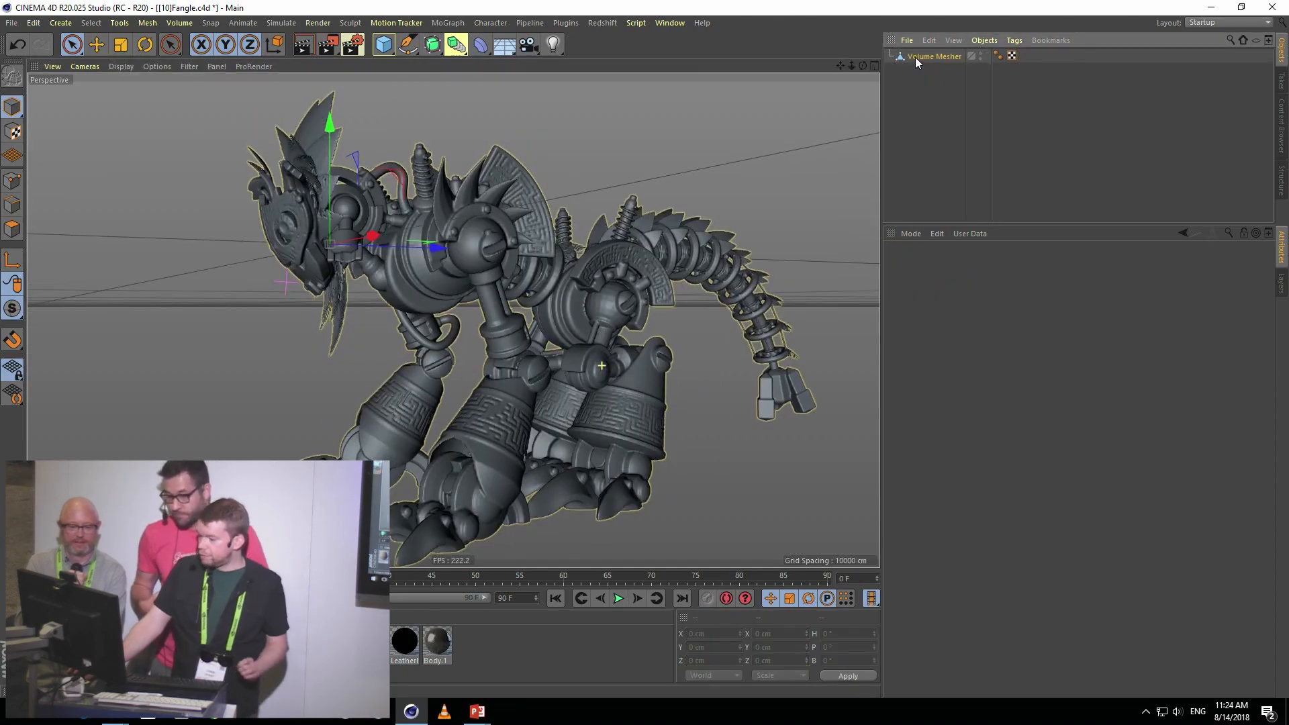
- Inspect the surface detail of the converted robot mesh up close from several angles
left_click(916, 58)
left_click_drag(494, 305, 626, 219, "alt")
right_click_drag(626, 219, 712, 199, "alt")
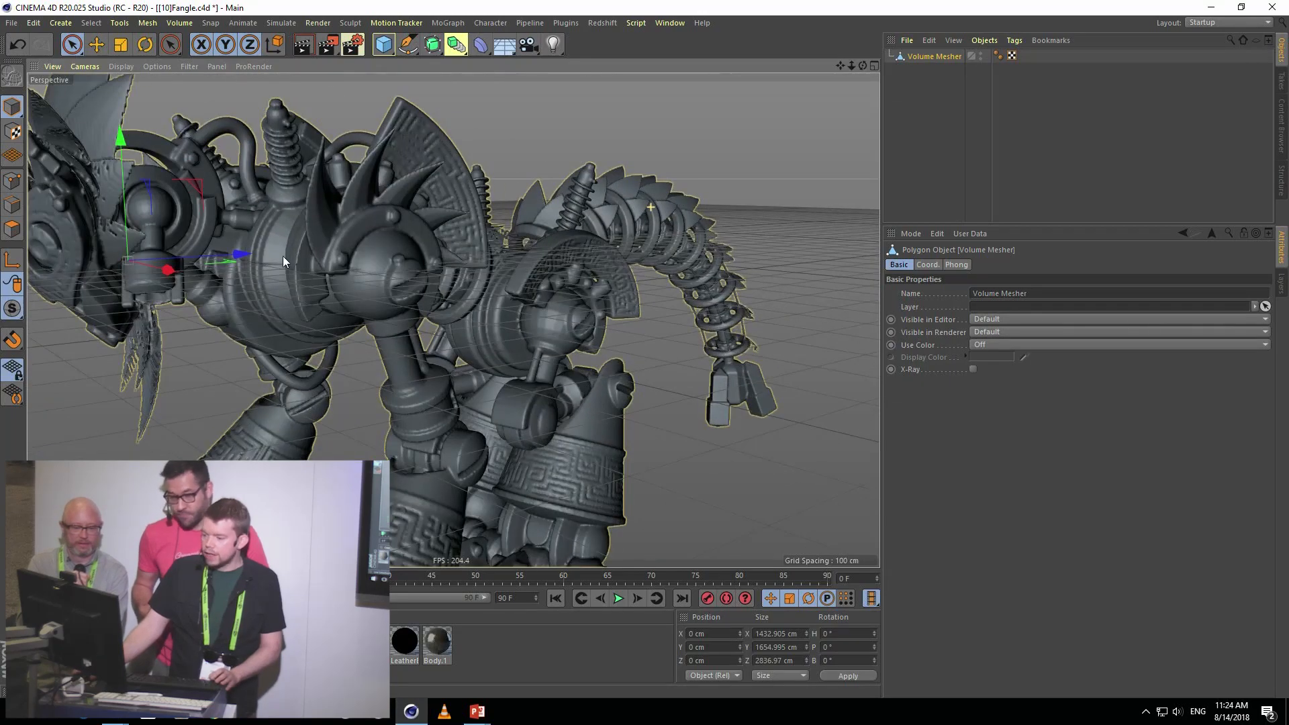
right_click_drag(284, 256, 396, 335, "alt")
left_click_drag(496, 314, 515, 362, "alt")
right_click(529, 351)
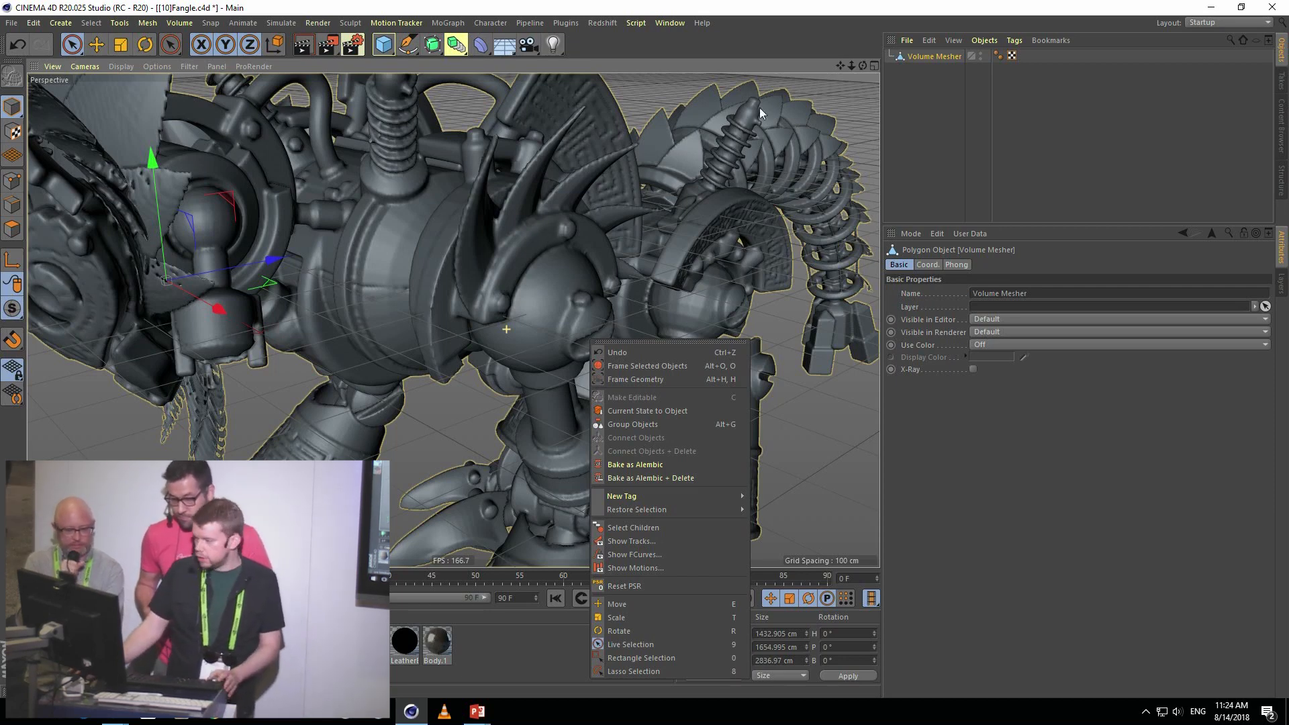
left_click(773, 71)
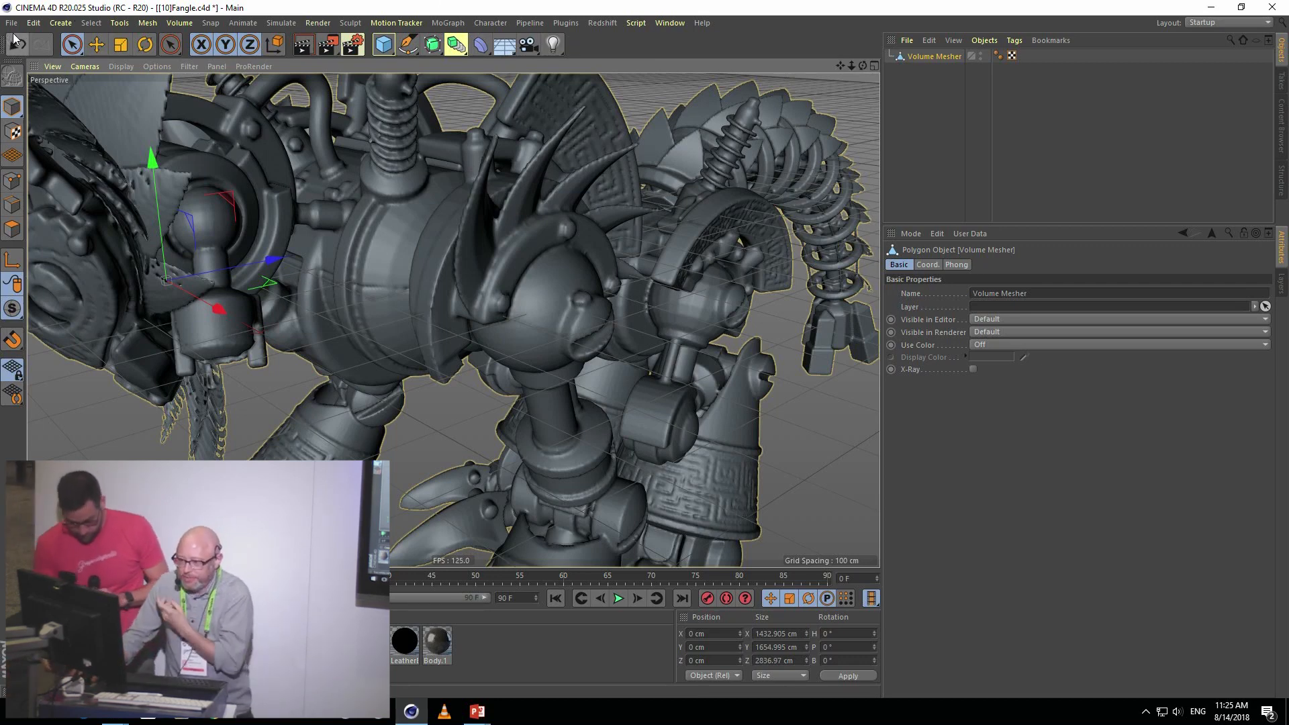
- Open the Alembic Mixamo Walk scene file
key("ctrl+s")
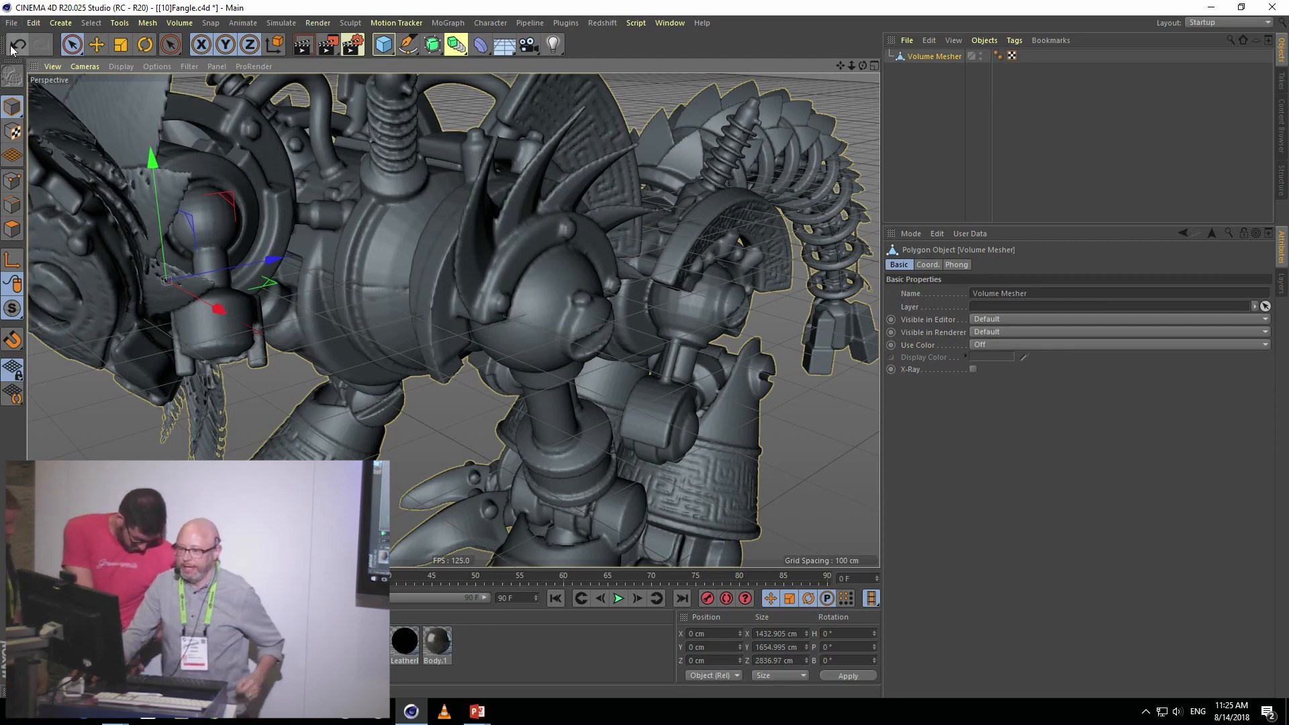
left_click(11, 23)
left_click(27, 57)
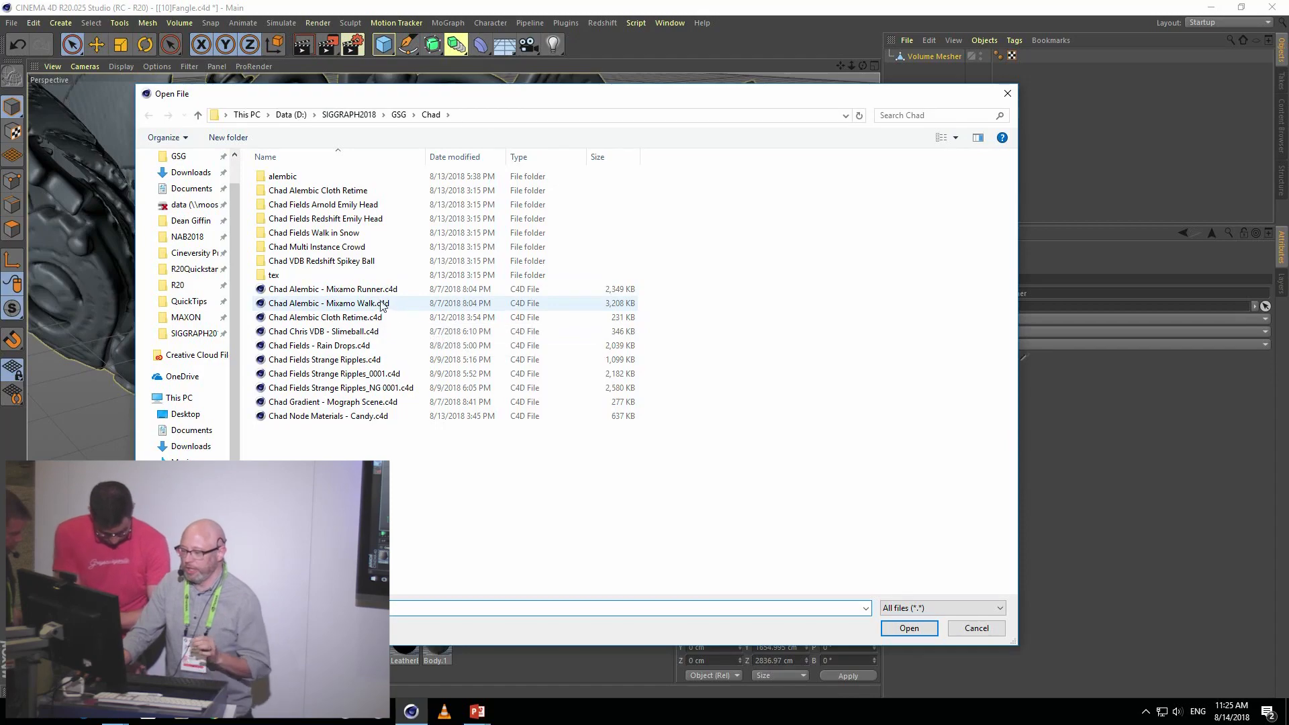
double_click(360, 303)
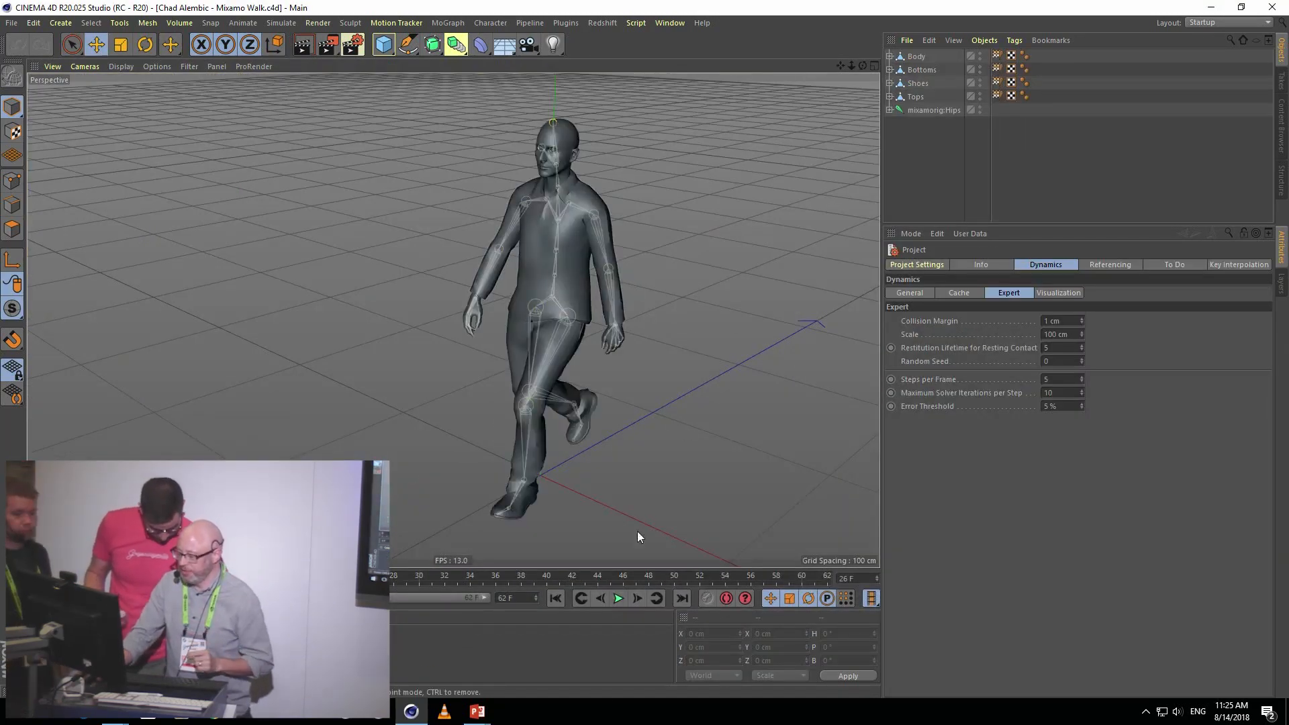
- Play the character's walk animation and stop it
left_click(581, 599)
left_click(618, 599)
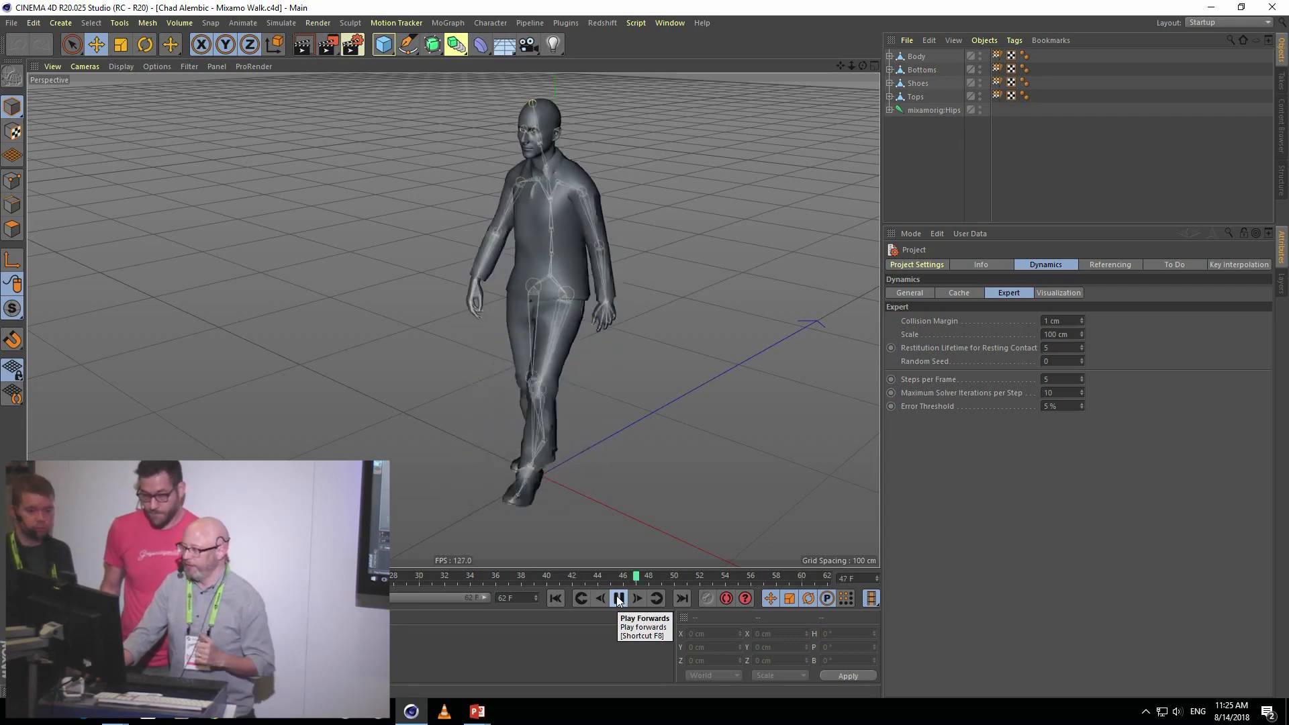
left_click(619, 598)
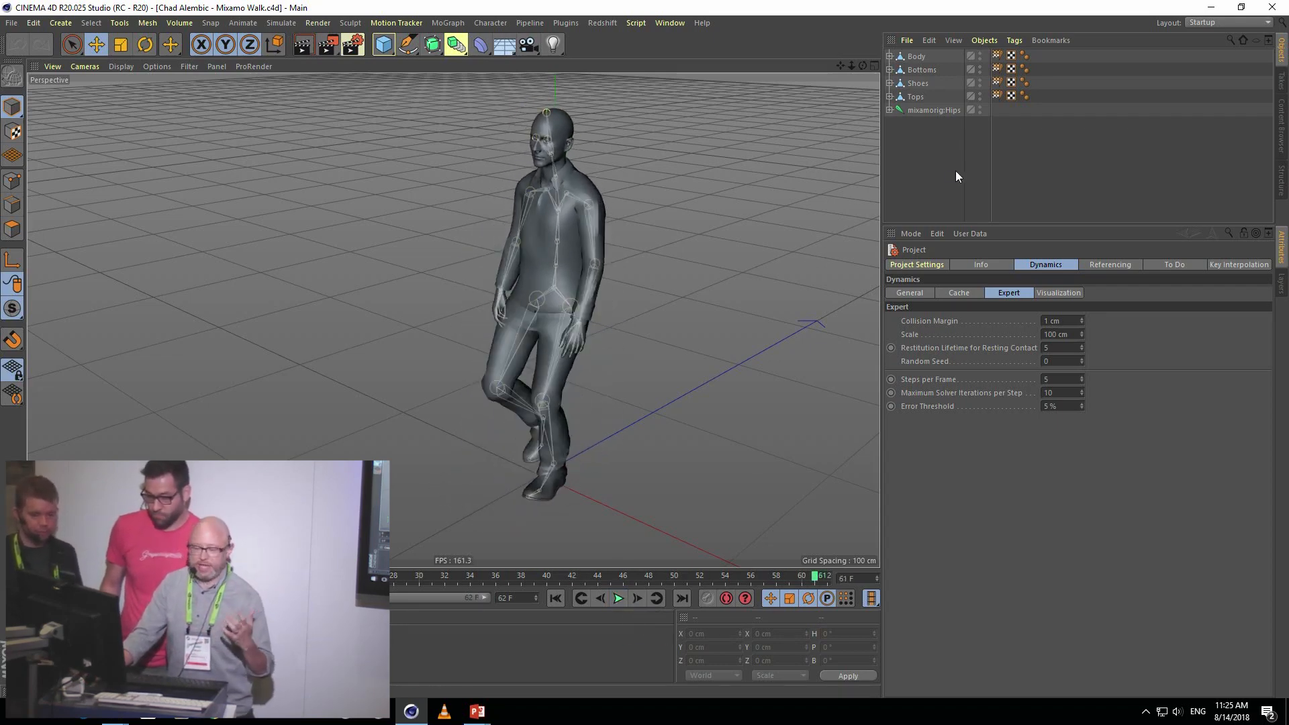
- Bake all five character objects with Bake as Alembic + Delete and play the baked walk briefly
key("ctrl+a")
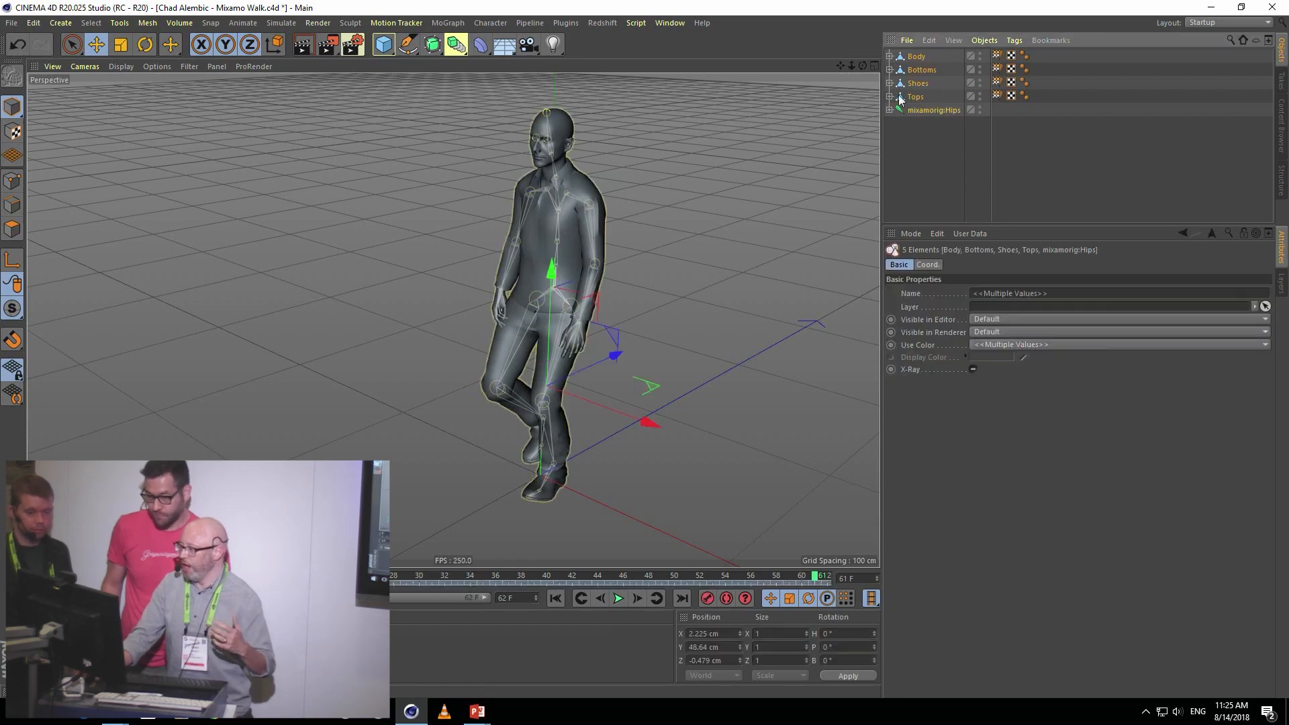
right_click(920, 111)
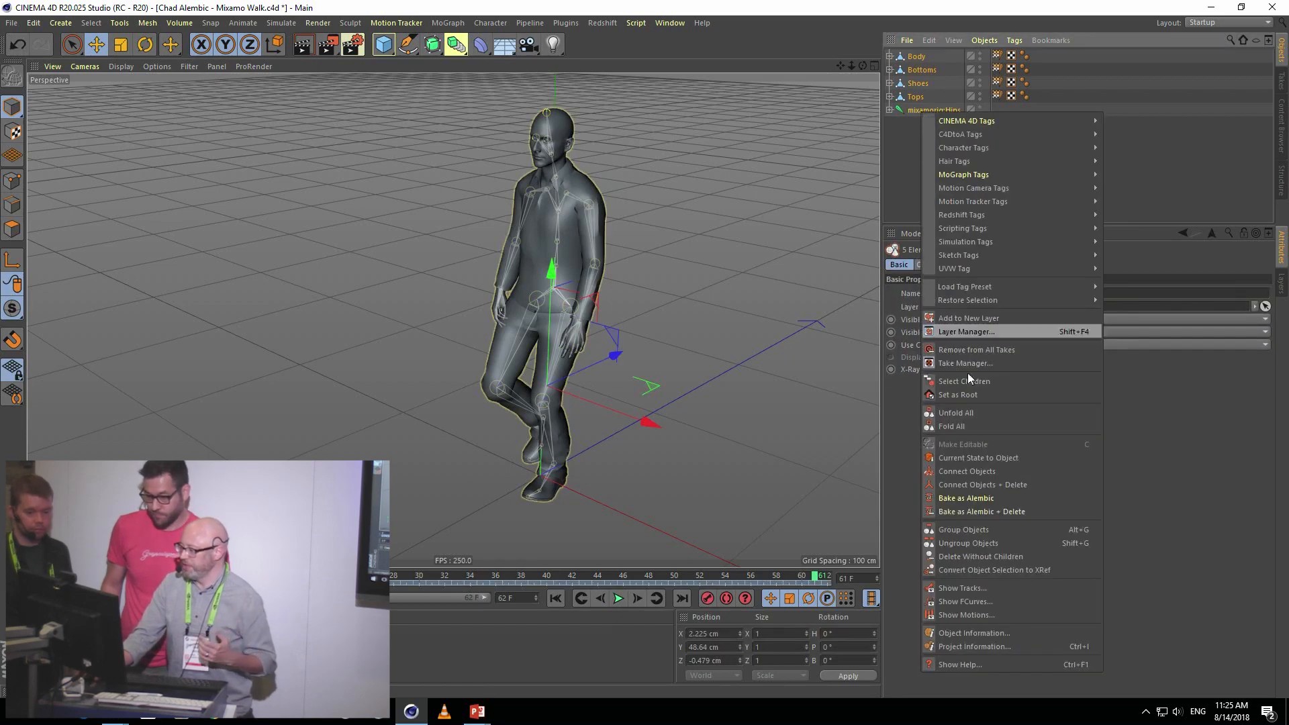
left_click(989, 512)
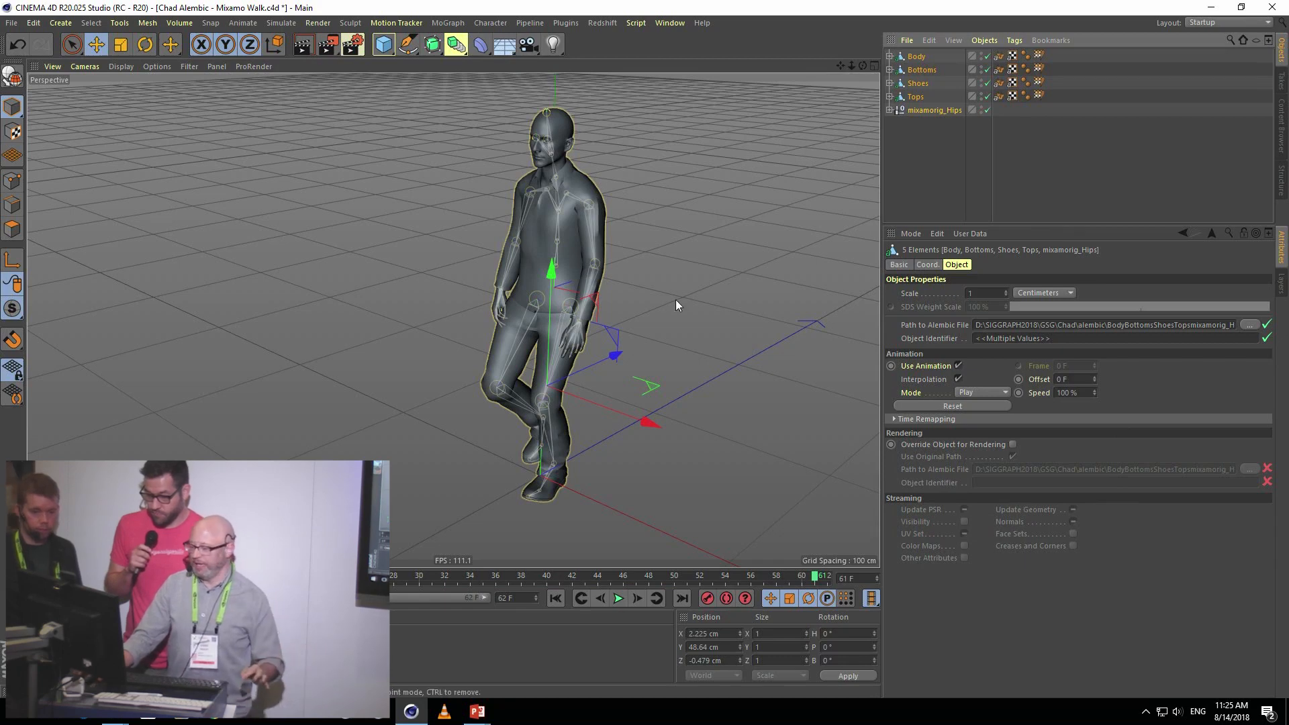
left_click(619, 599)
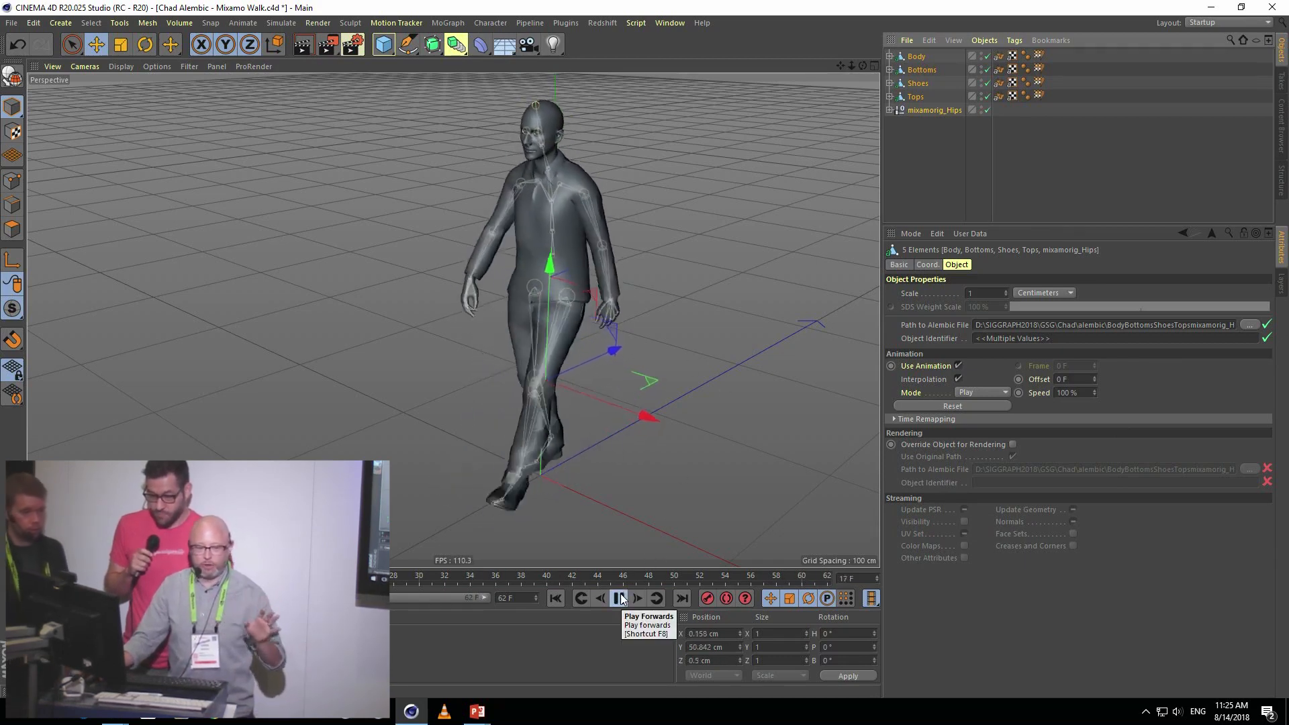
left_click(619, 599)
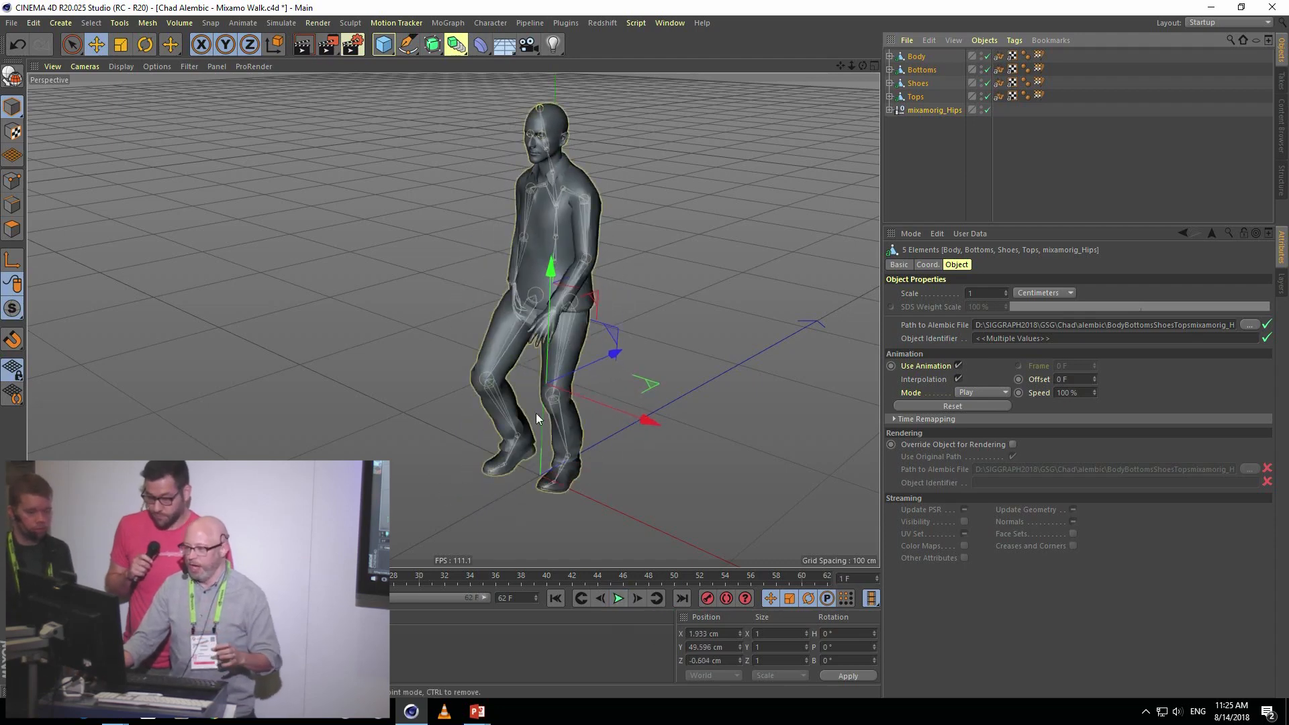
- Open the Chad Multi Instance Crowd scene file from its project folder
left_click(12, 23)
left_click(40, 55)
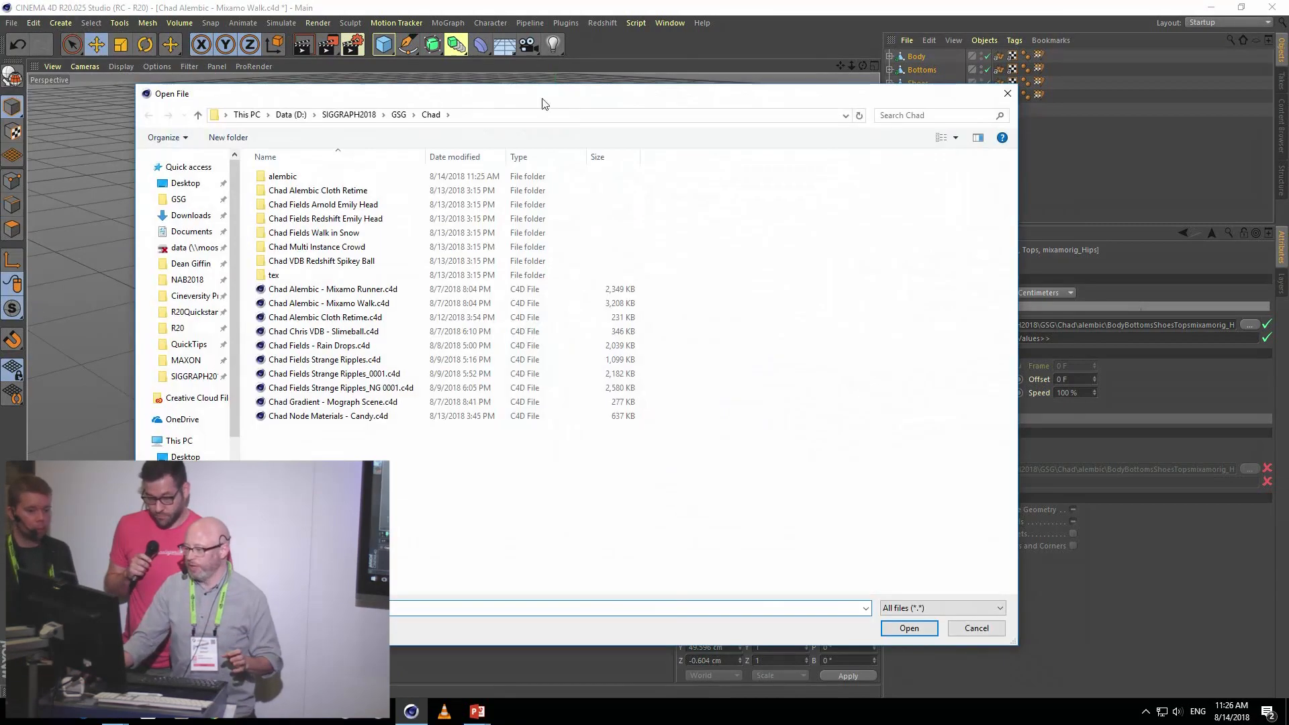
left_click(313, 248)
double_click(313, 248)
double_click(315, 176)
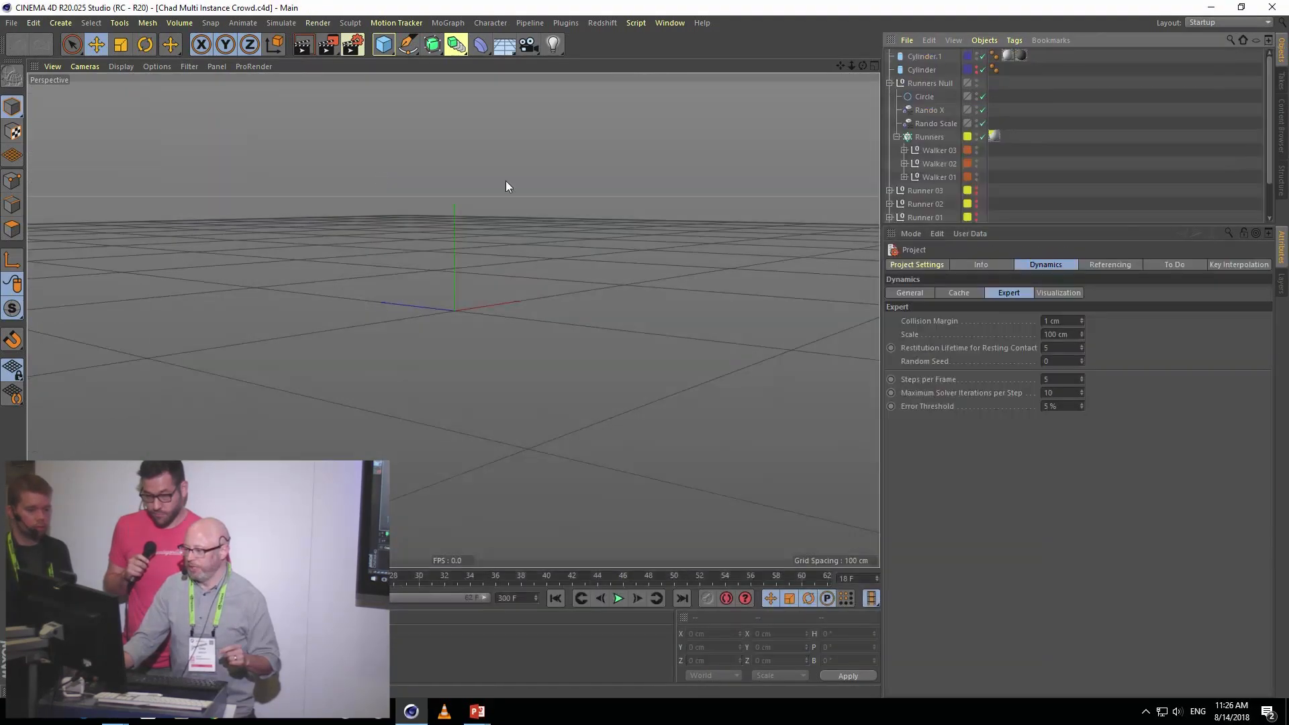
- Start the crowd animation, enlarge the object list, and set the Runners cloner's count to 60
left_click(618, 598)
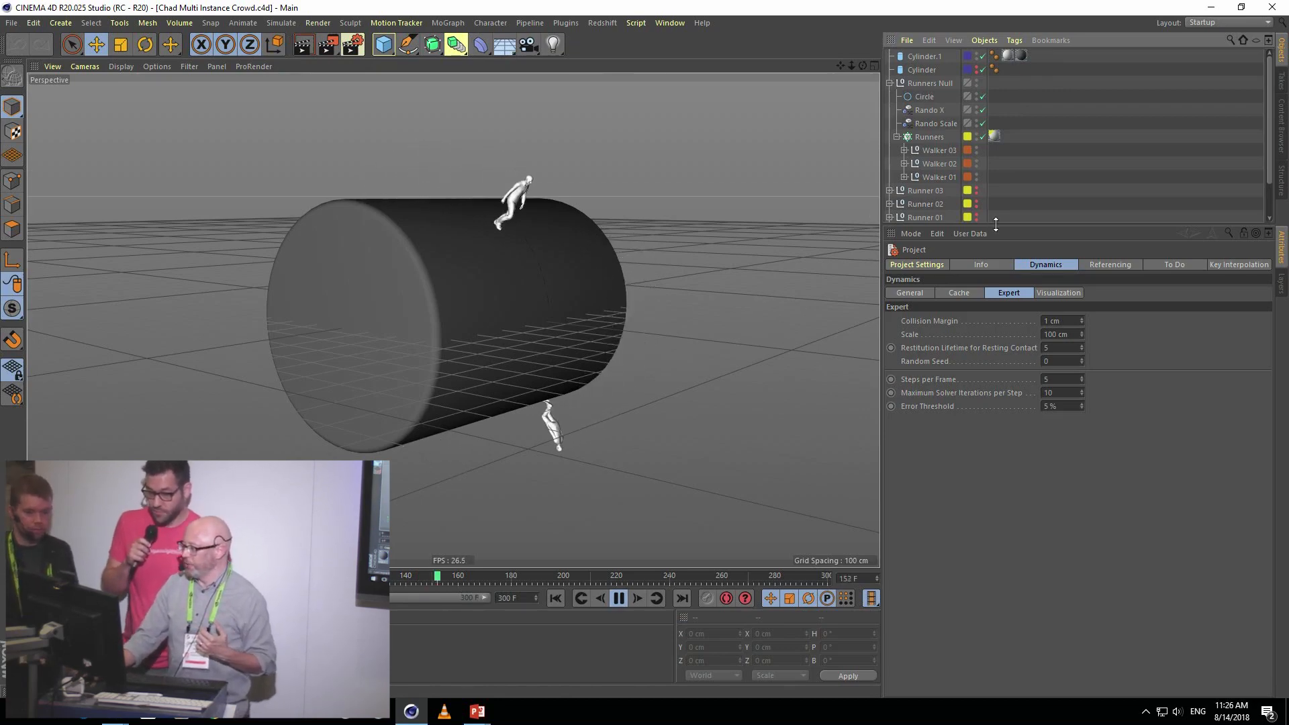
left_click_drag(1011, 227, 1020, 287)
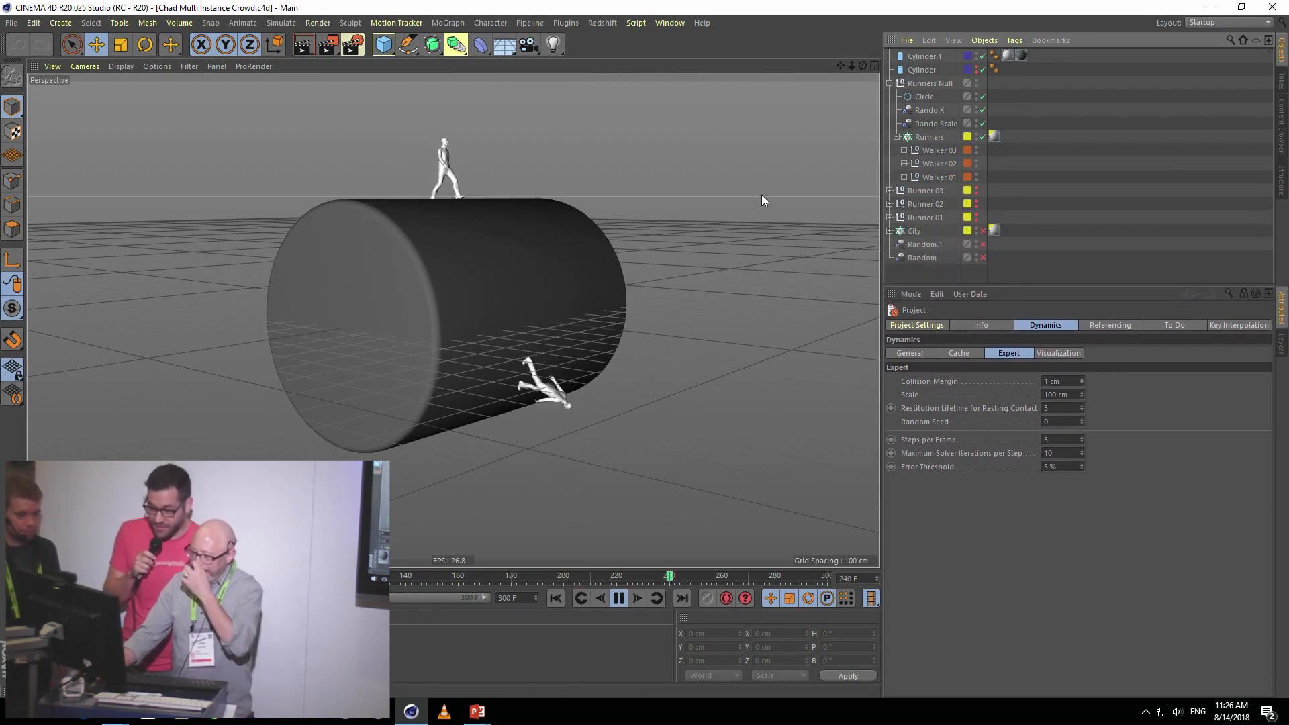
left_click(930, 139)
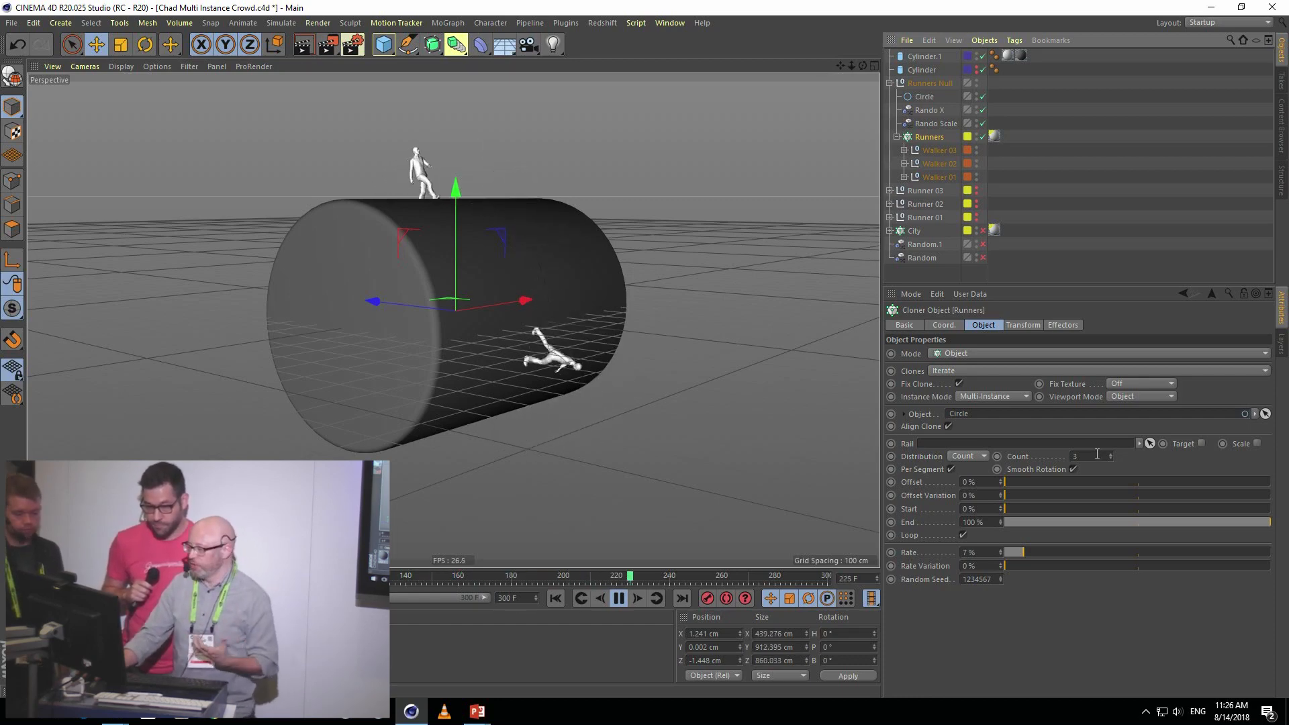
left_click(1098, 456)
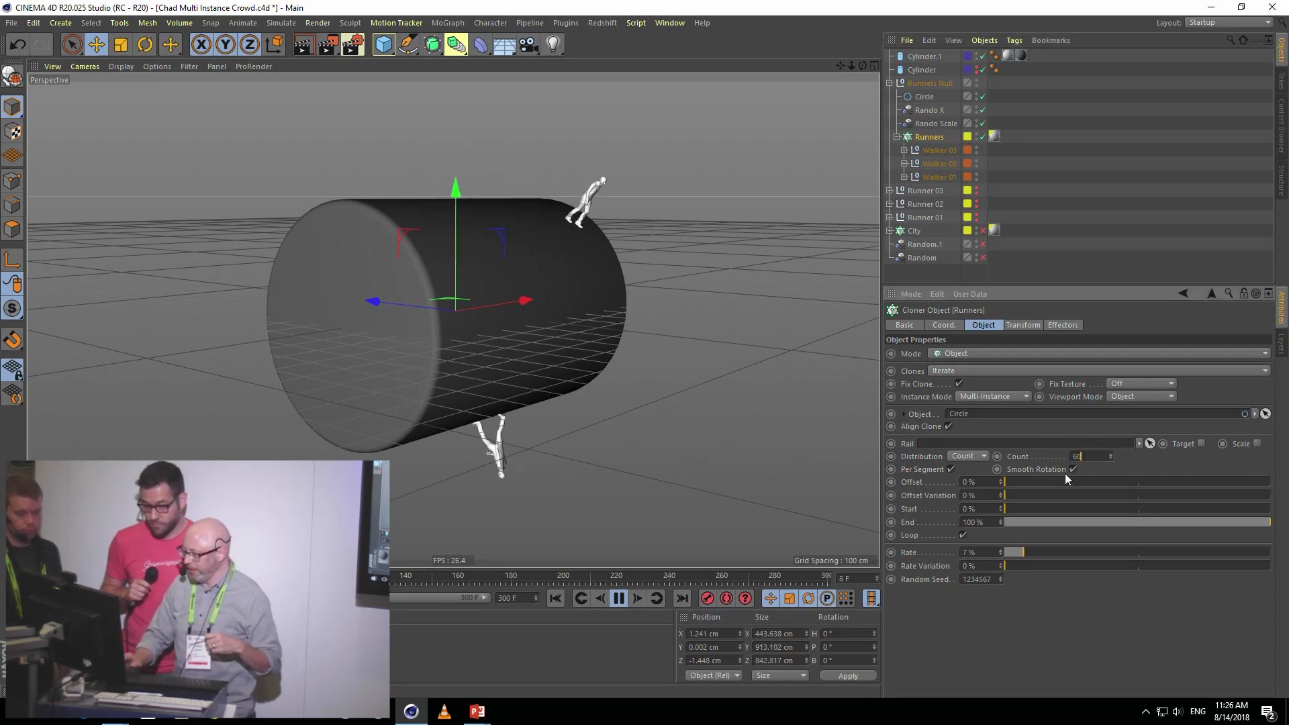
type("60")
key("Return")
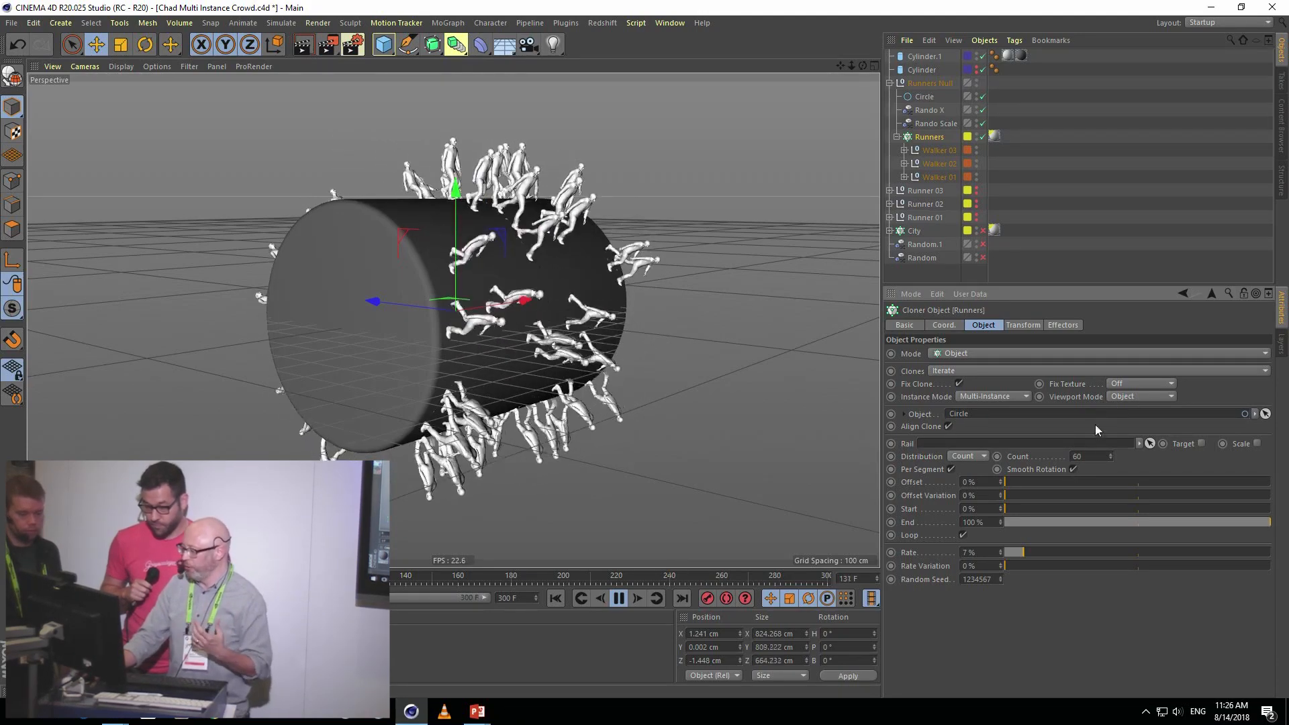
- Raise the Runners cloner's count in stages to 120, 300 and 600 during playback
double_click(1077, 456)
type("120")
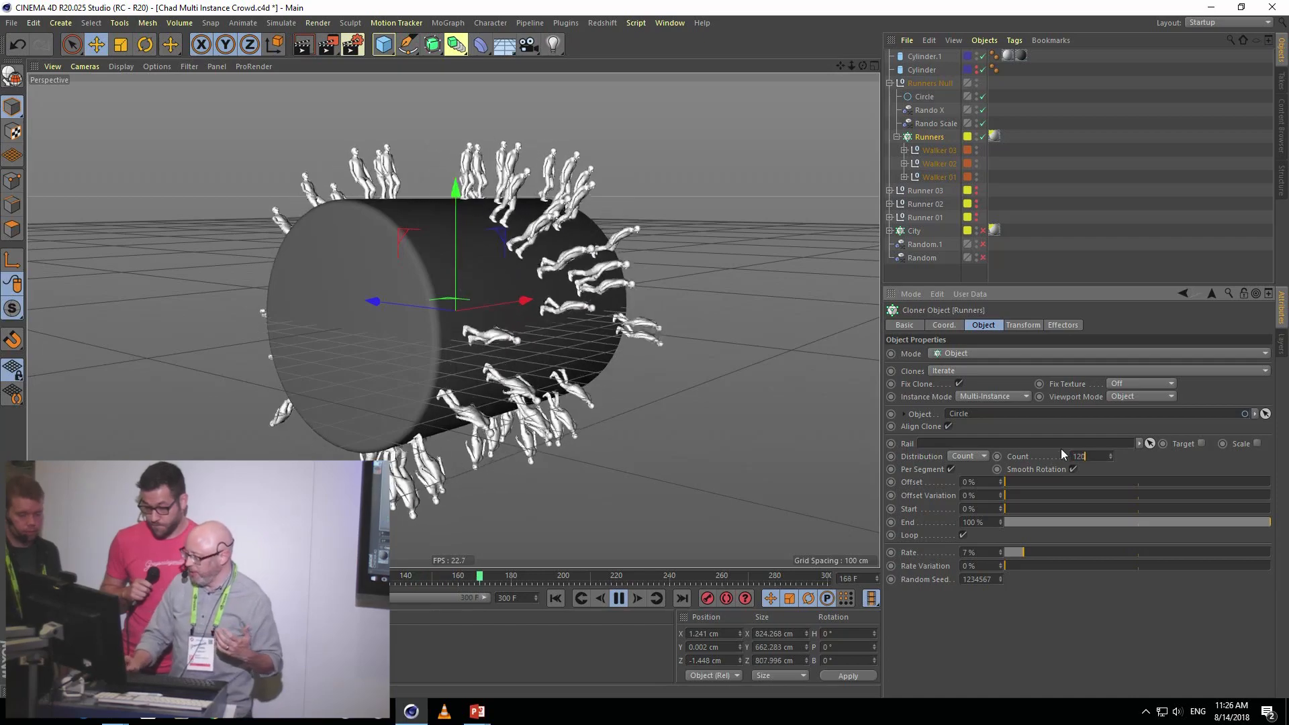
key("Return")
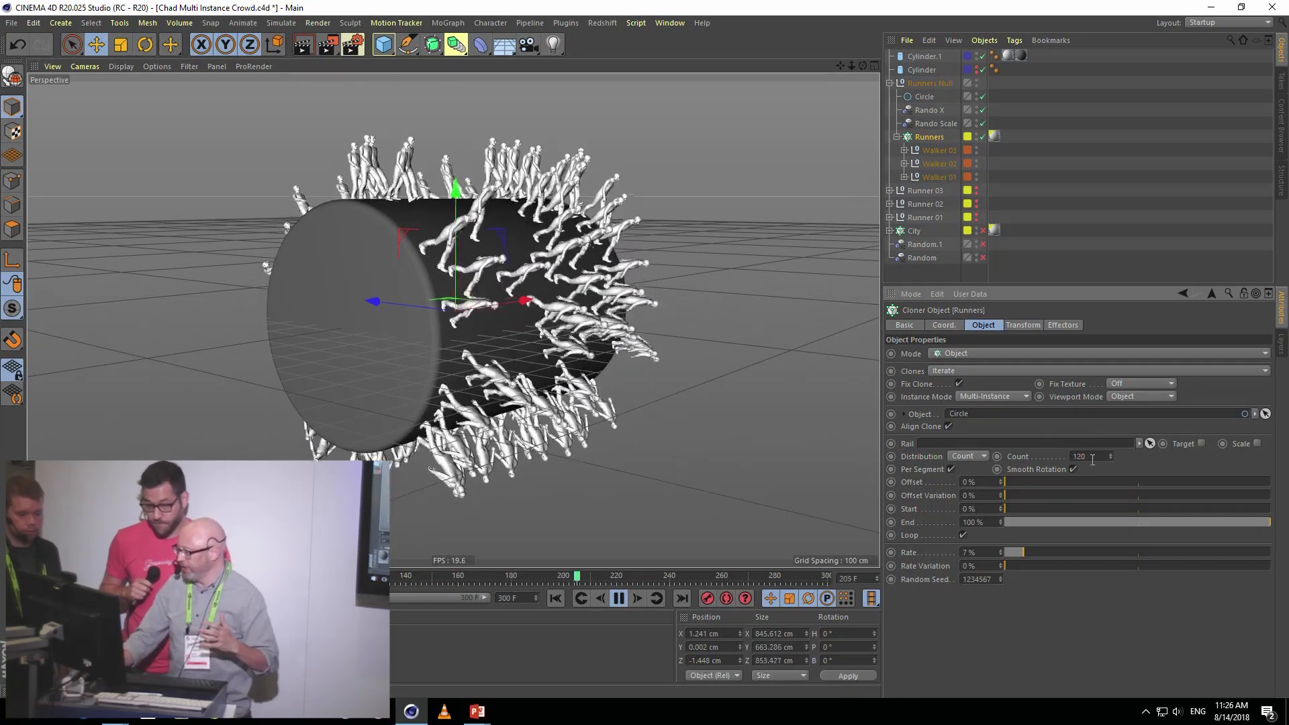
double_click(1092, 457)
type("300")
key("Return")
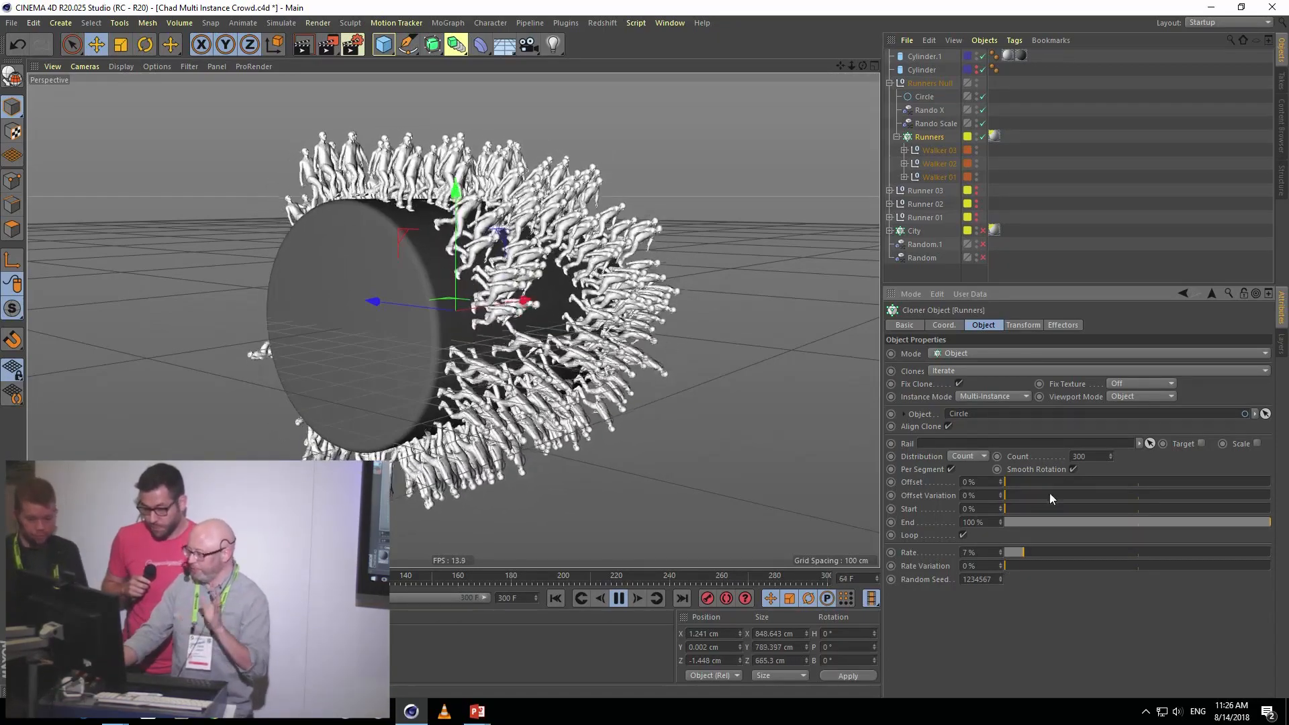
left_click_drag(1098, 460, 1054, 465)
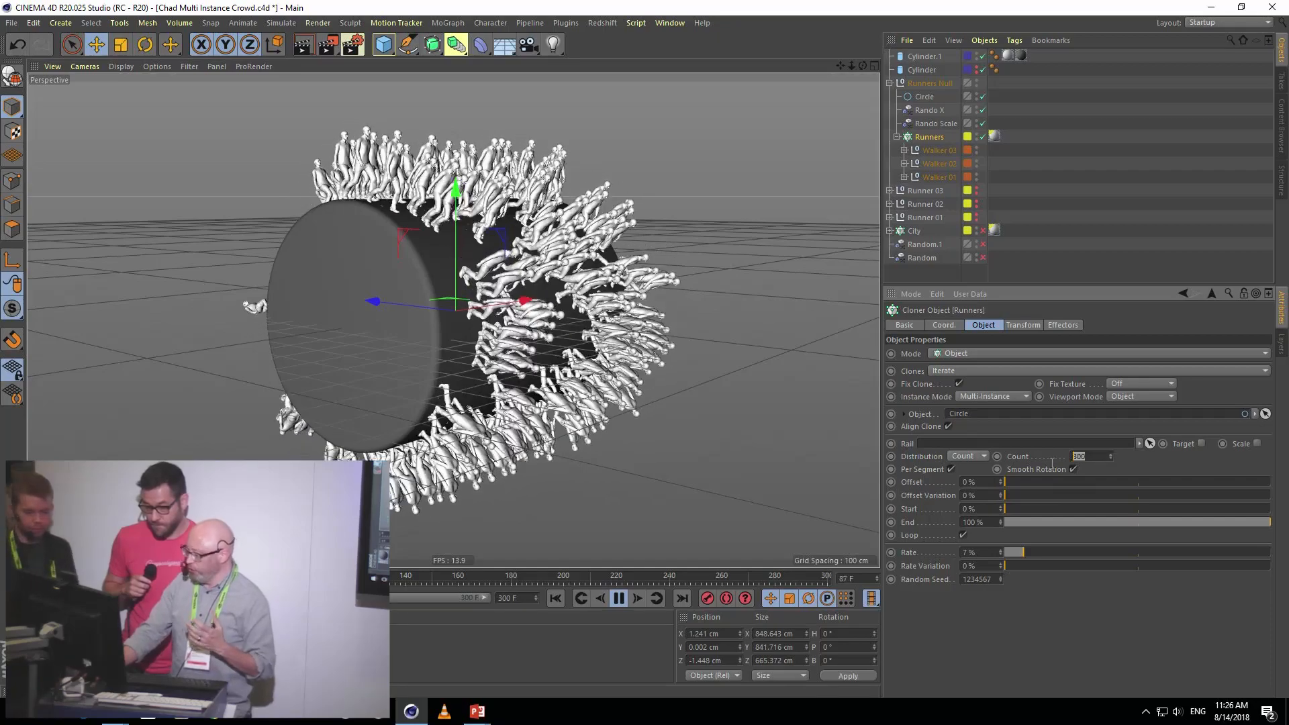
type("600")
key("Return")
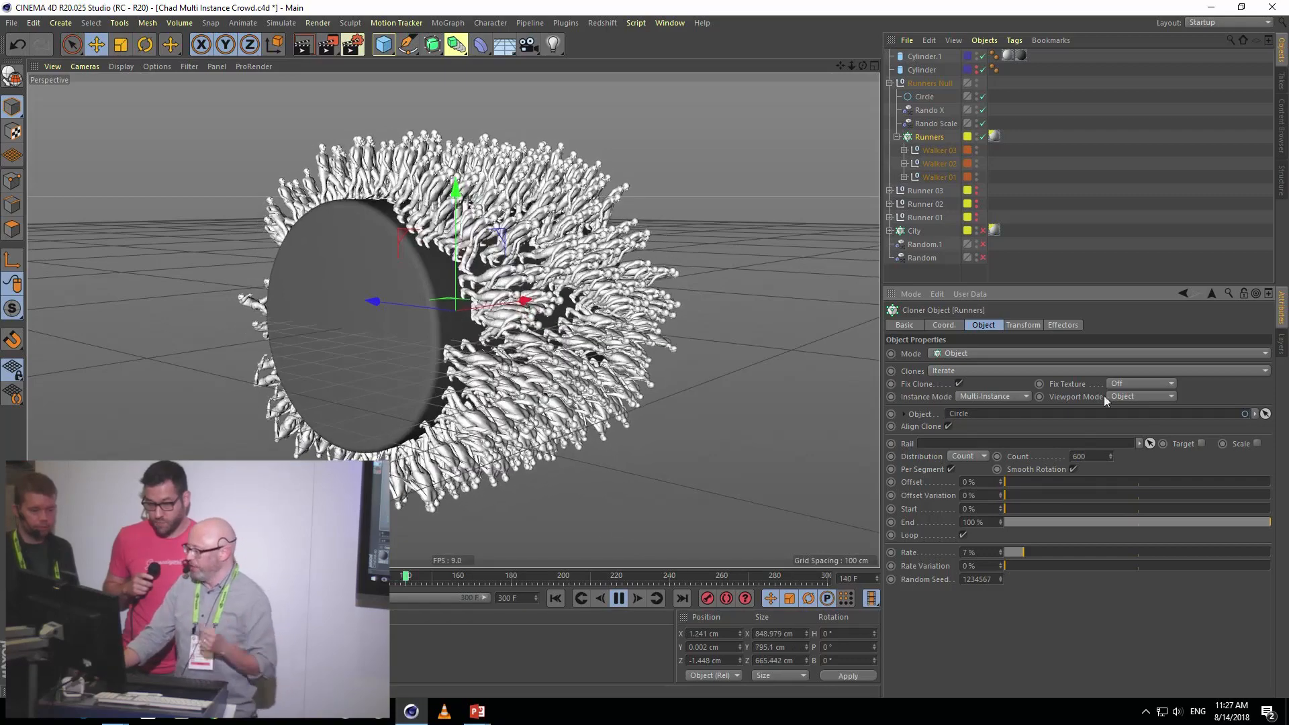
- Set the Runners cloner's viewport mode to Bounding Box
left_click(1139, 400)
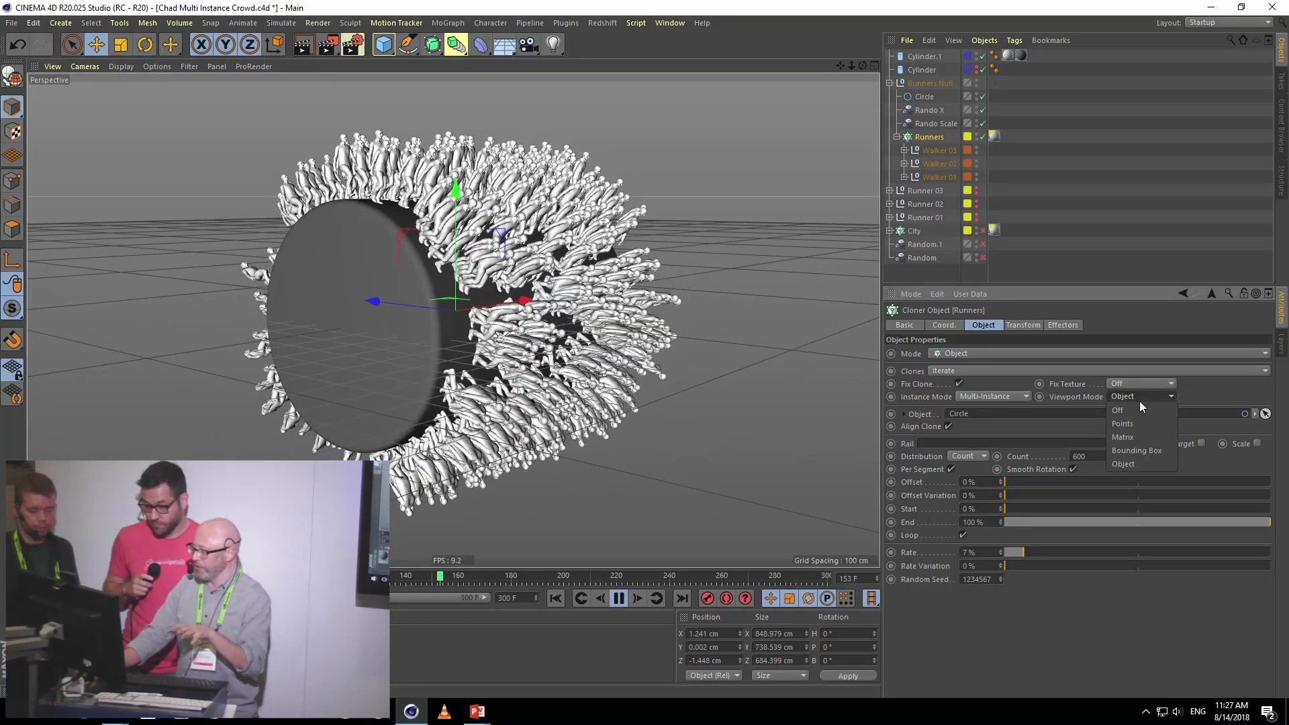
left_click(1145, 450)
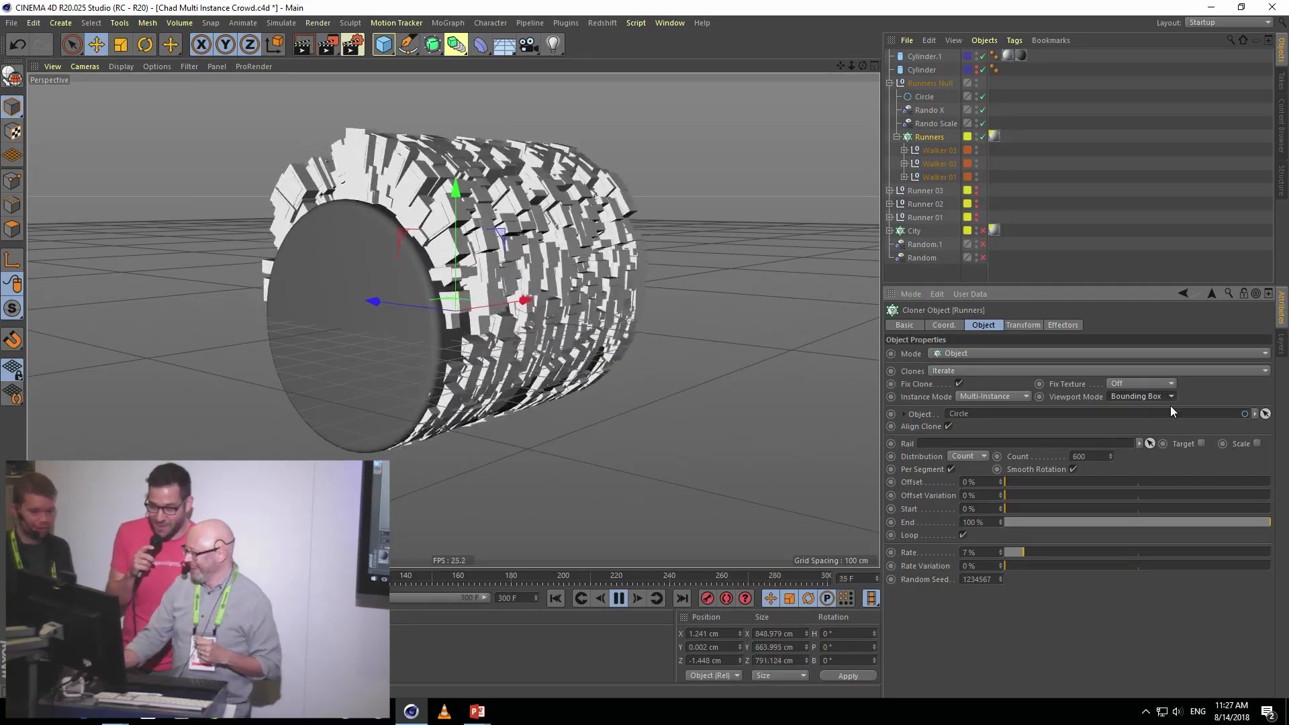
left_click(1149, 398)
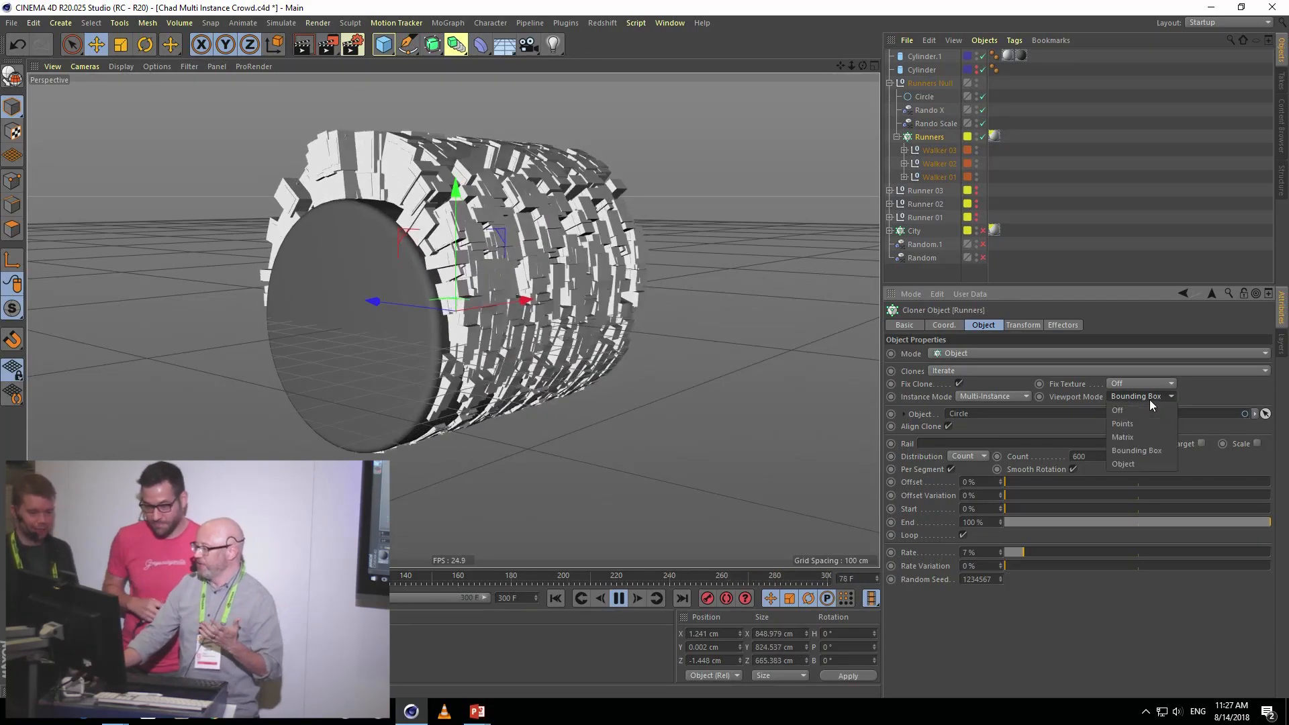
left_click(1222, 403)
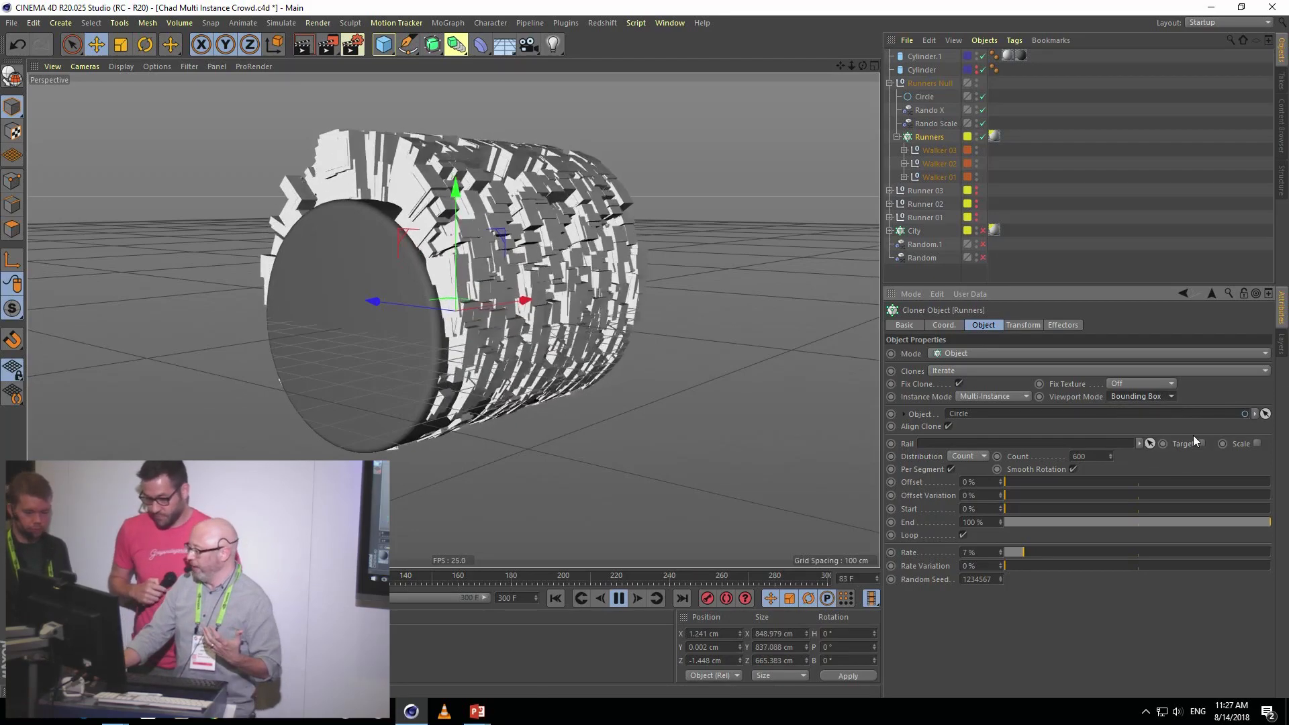
- Set the Runners cloner's count to 1200
left_click_drag(1093, 457, 1029, 472)
type("1200")
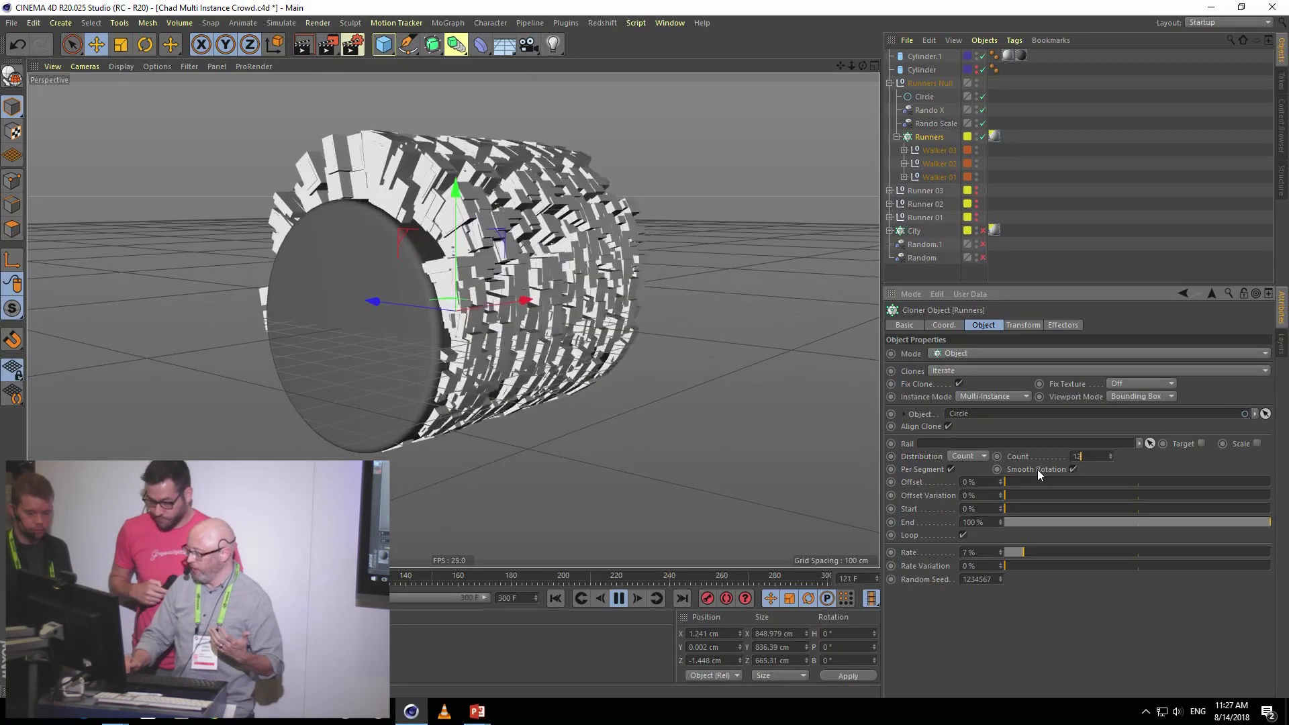
key("Return")
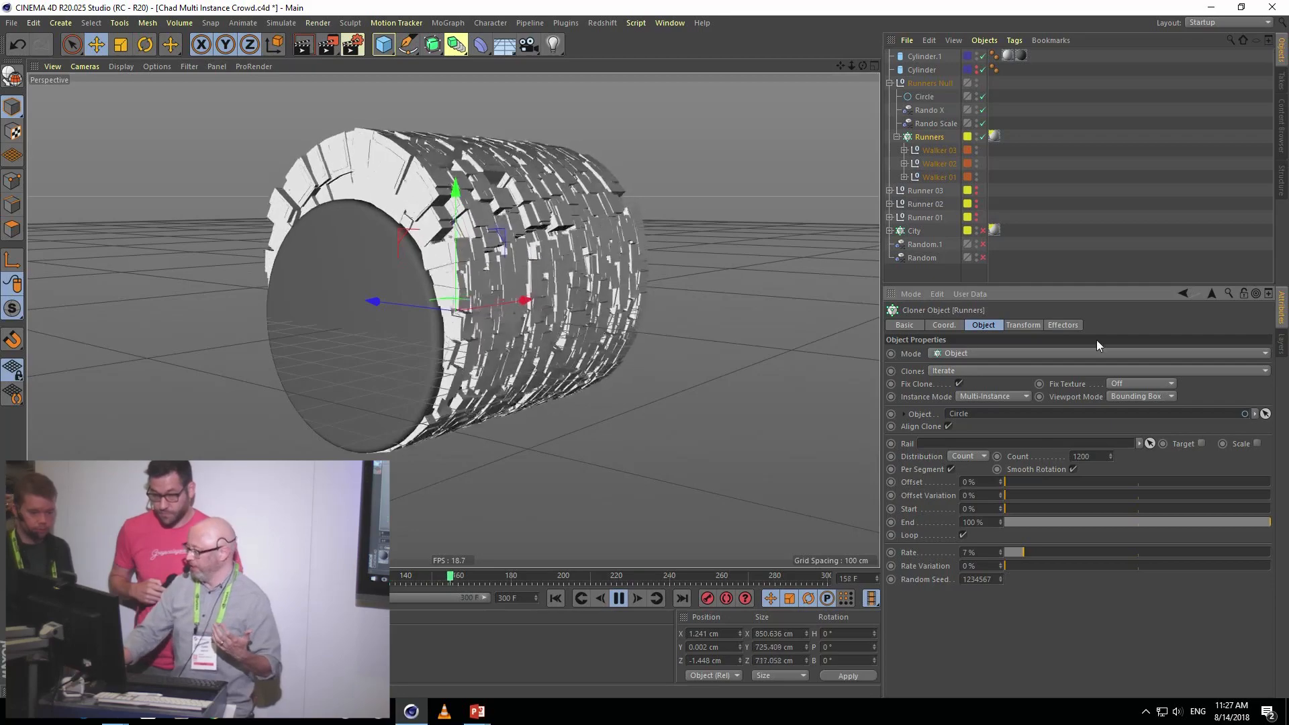
- Set the Runners cloner's count to 200 and extend it to 2000
left_click_drag(1094, 458, 1012, 473)
type("200")
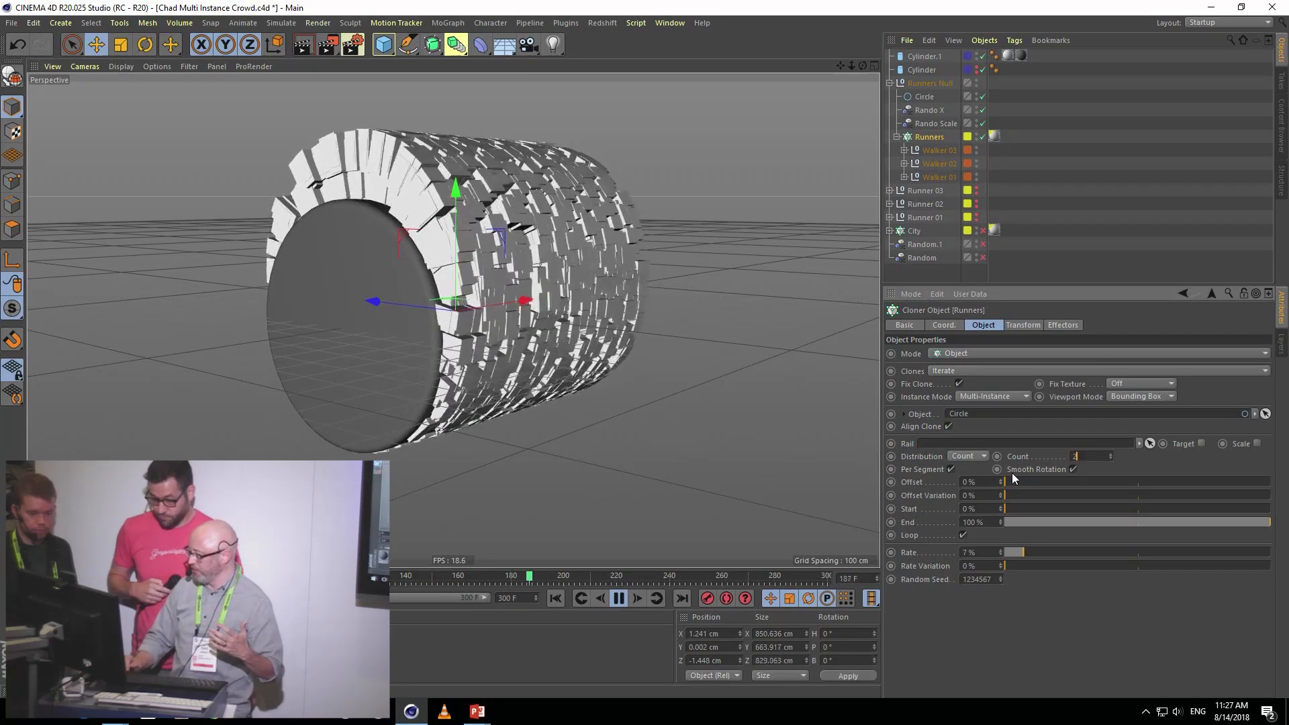
key("Return")
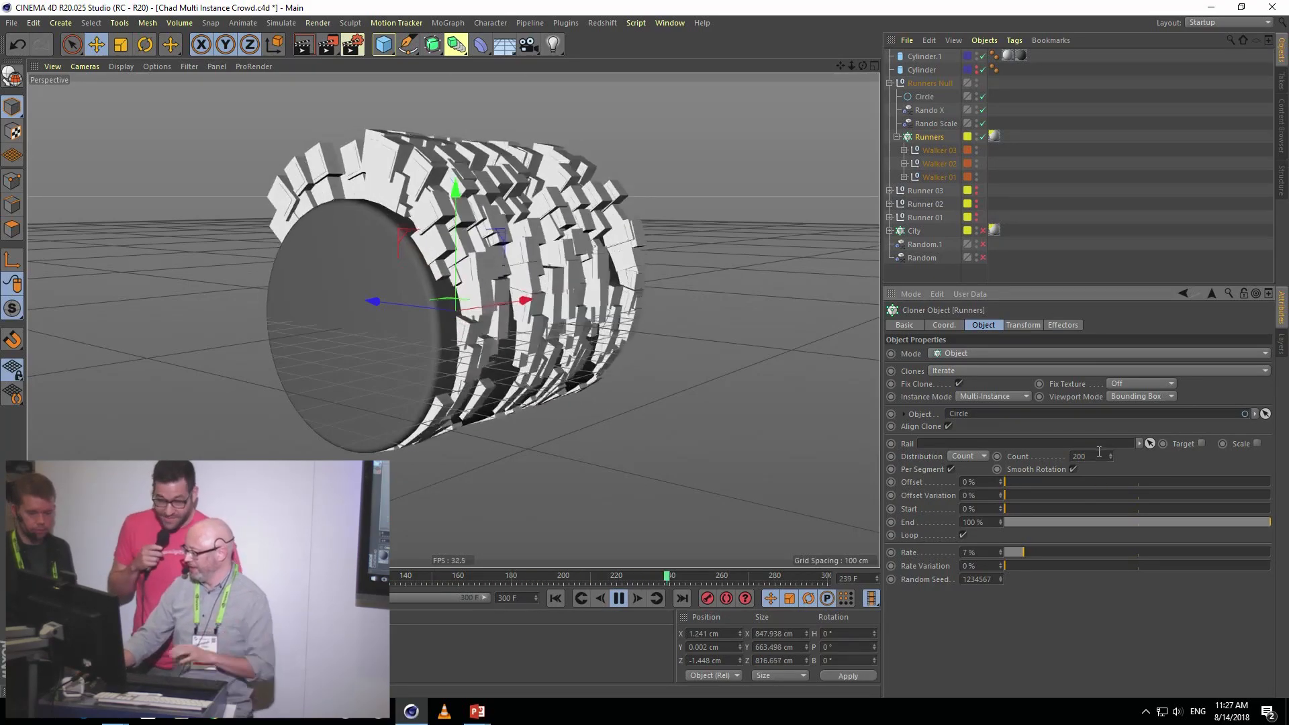
left_click(1096, 456)
type("0")
key("Return")
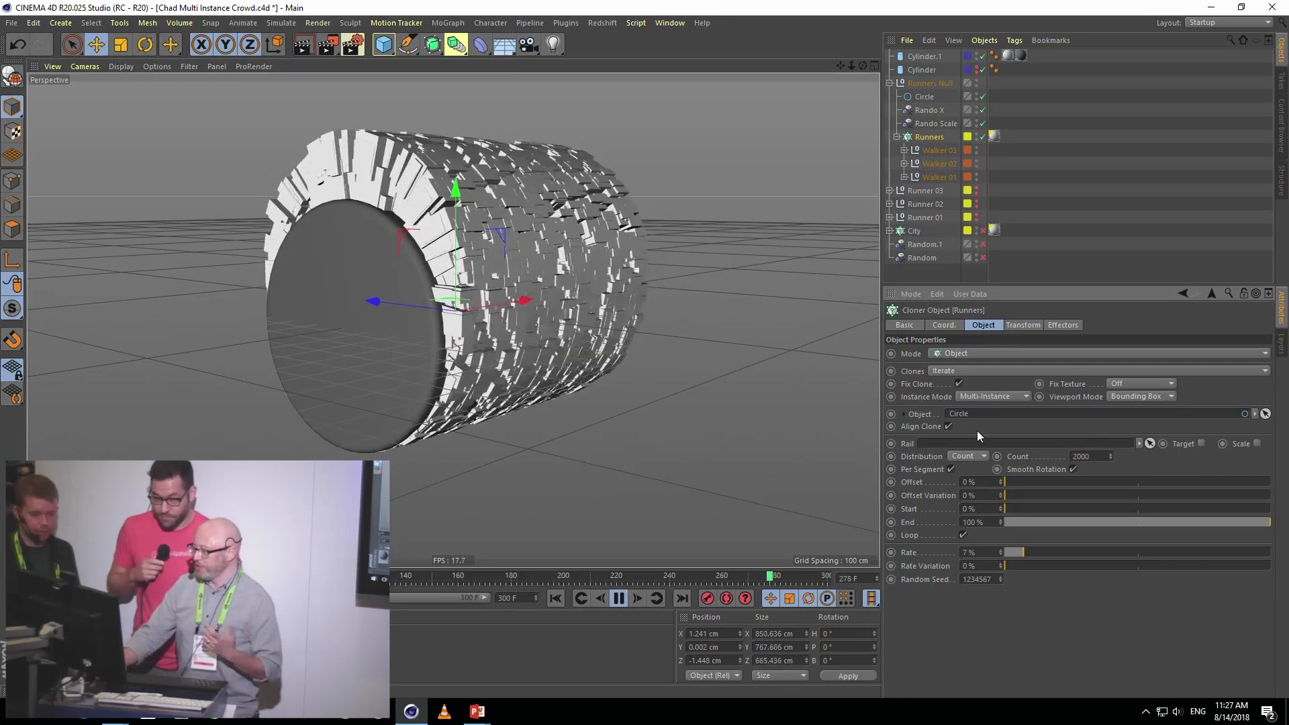
- Set the Runners cloner's viewport mode to Matrix and stop the playback
left_click(1150, 395)
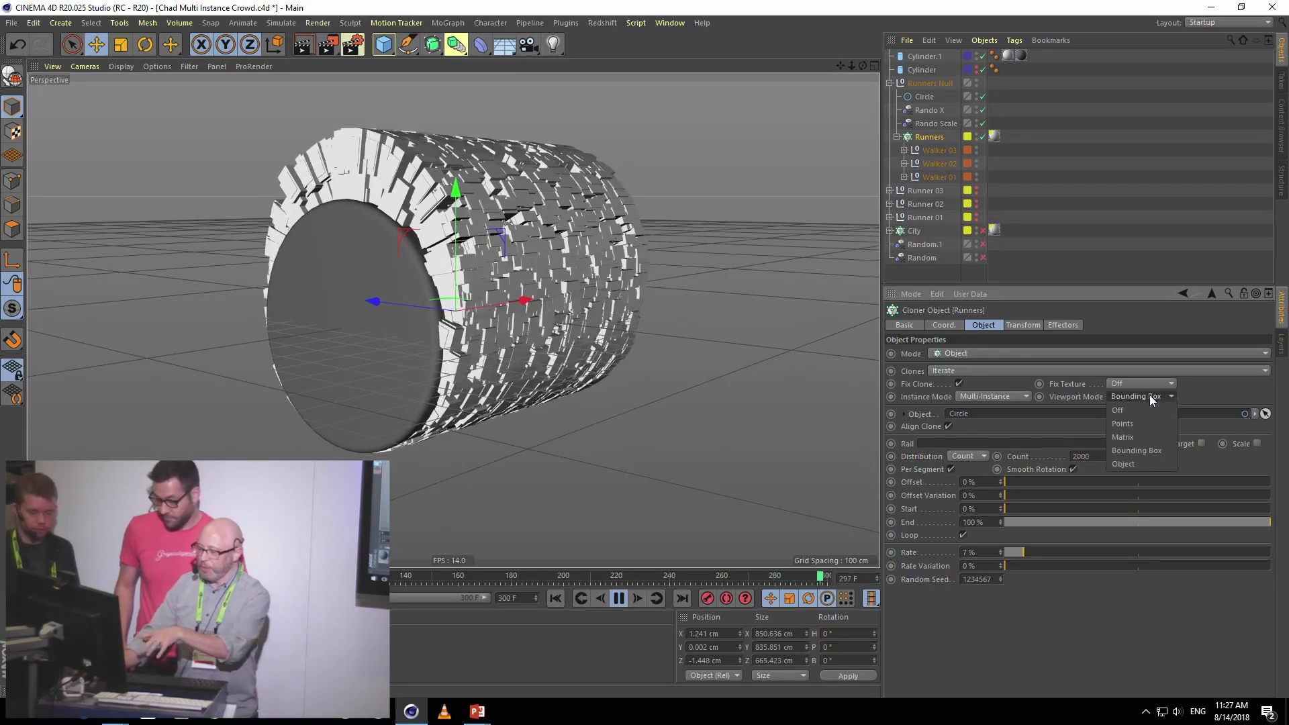
left_click(1142, 437)
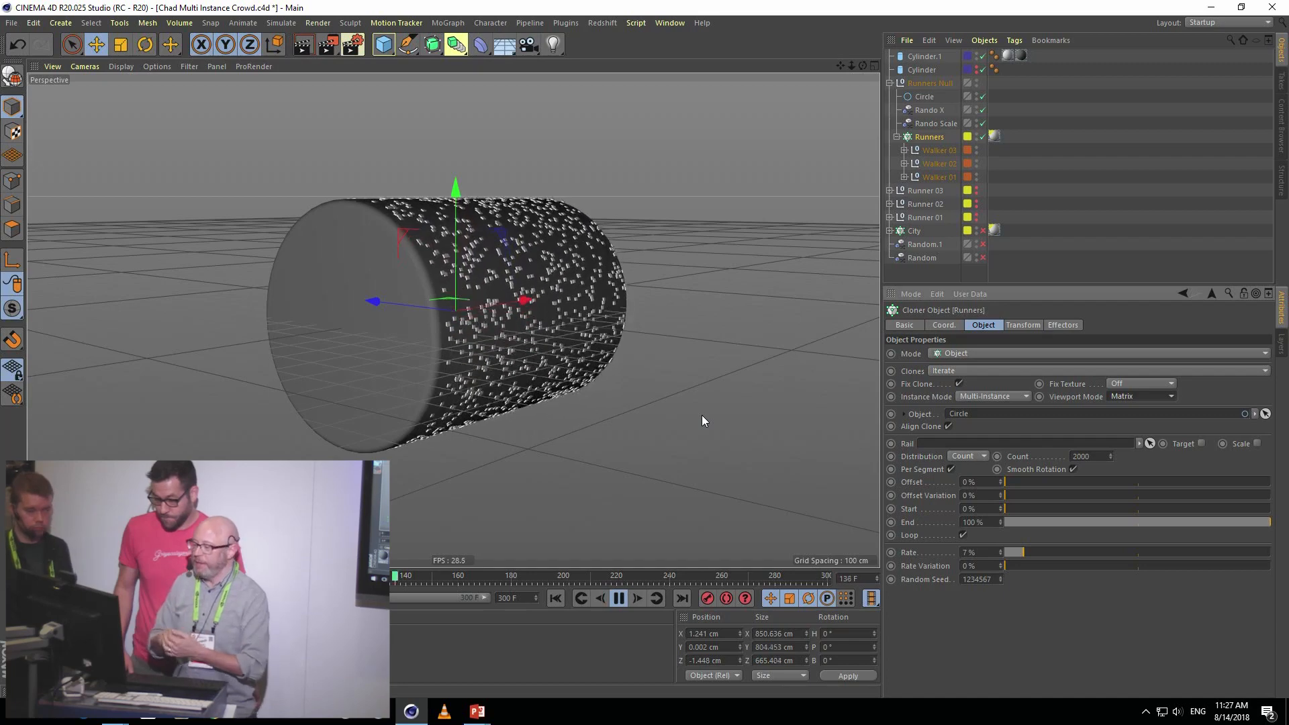
left_click(617, 598)
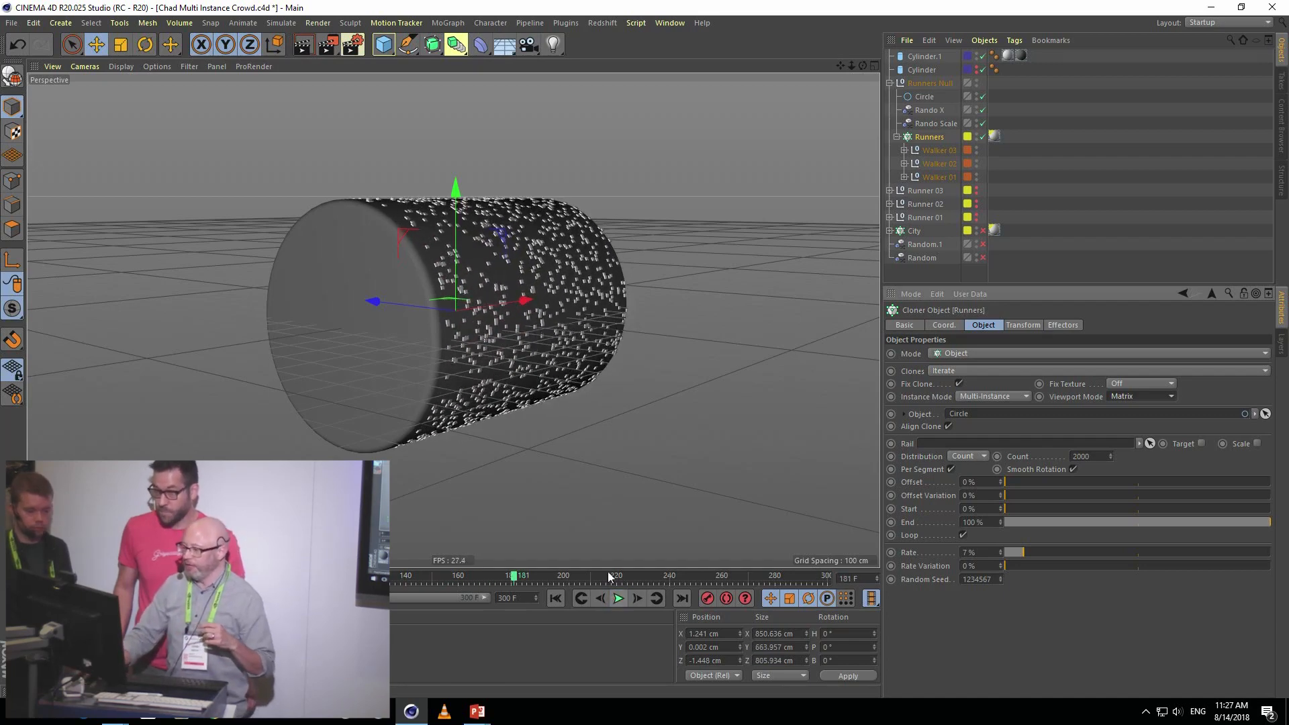
- Preview the runners on the cylinder with the Interactive Render Region, and turn the region off again
left_click_drag(332, 43, 442, 348)
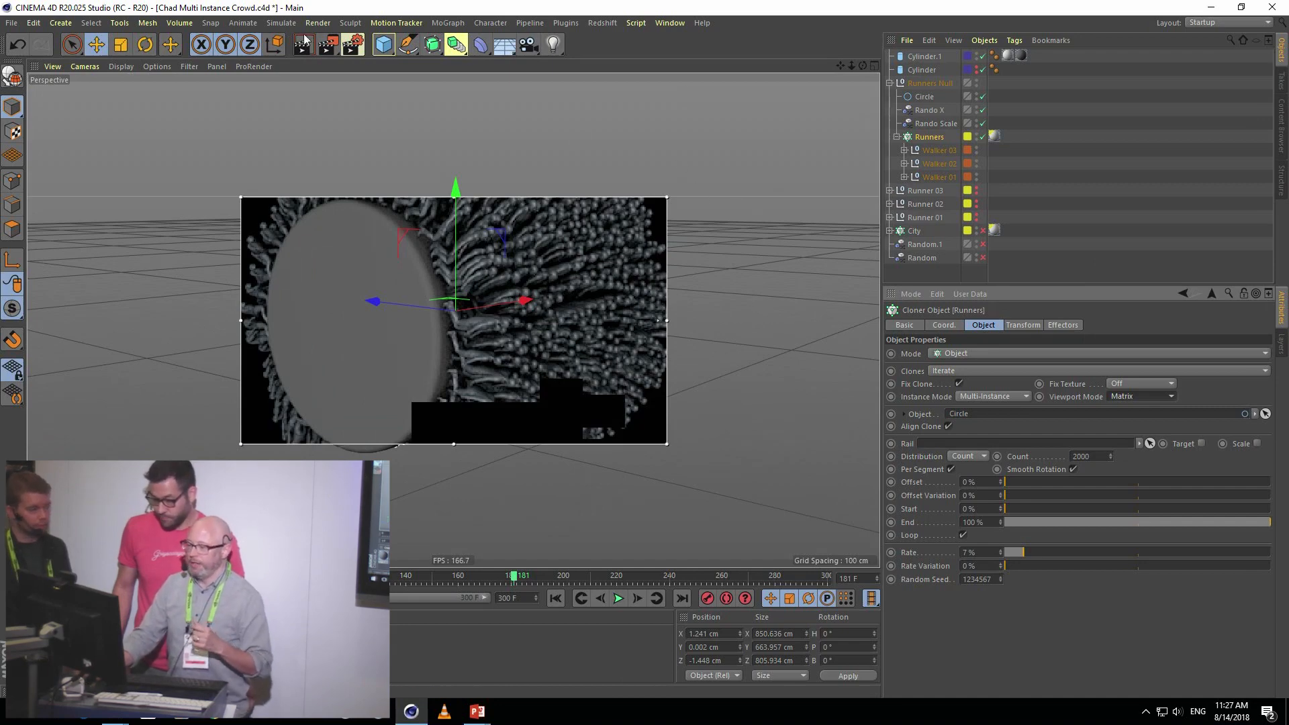
left_click_drag(327, 45, 424, 366)
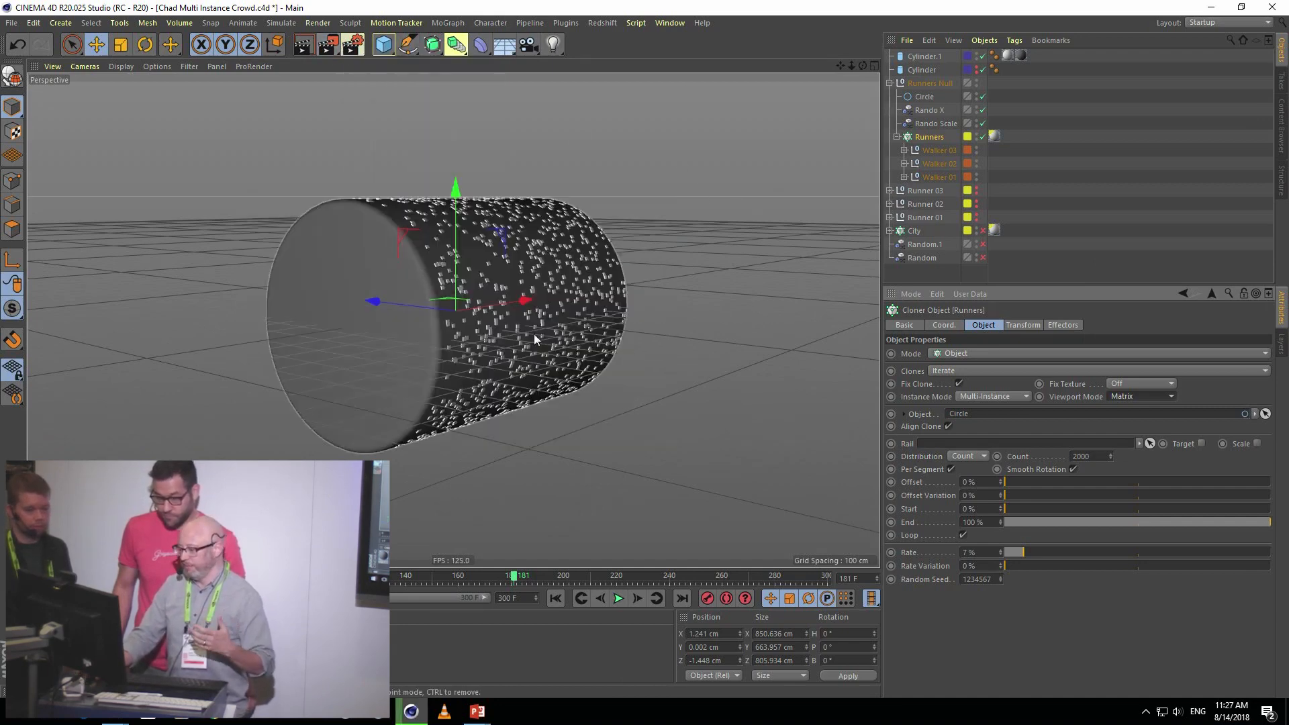
- Disable the Runners cloner, enable the City cloner, and turn on visibility for its skyscraper and empire objects
left_click(983, 137)
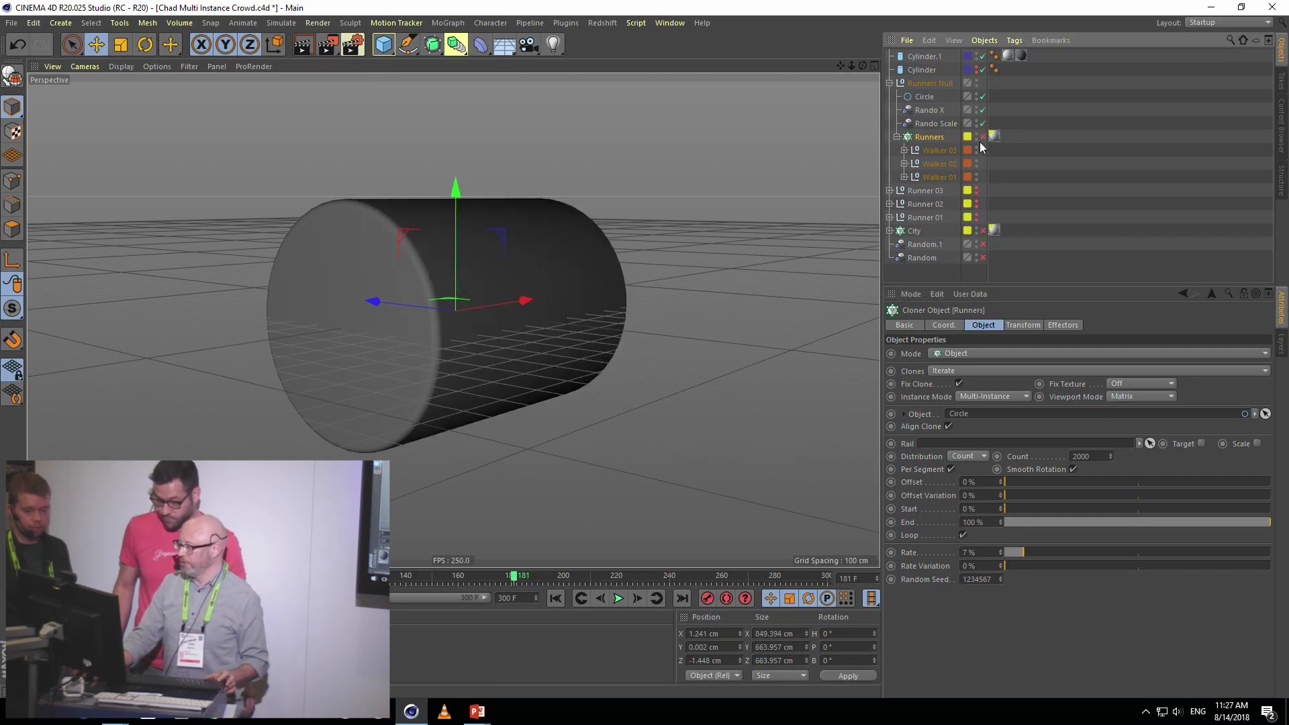
left_click(984, 231)
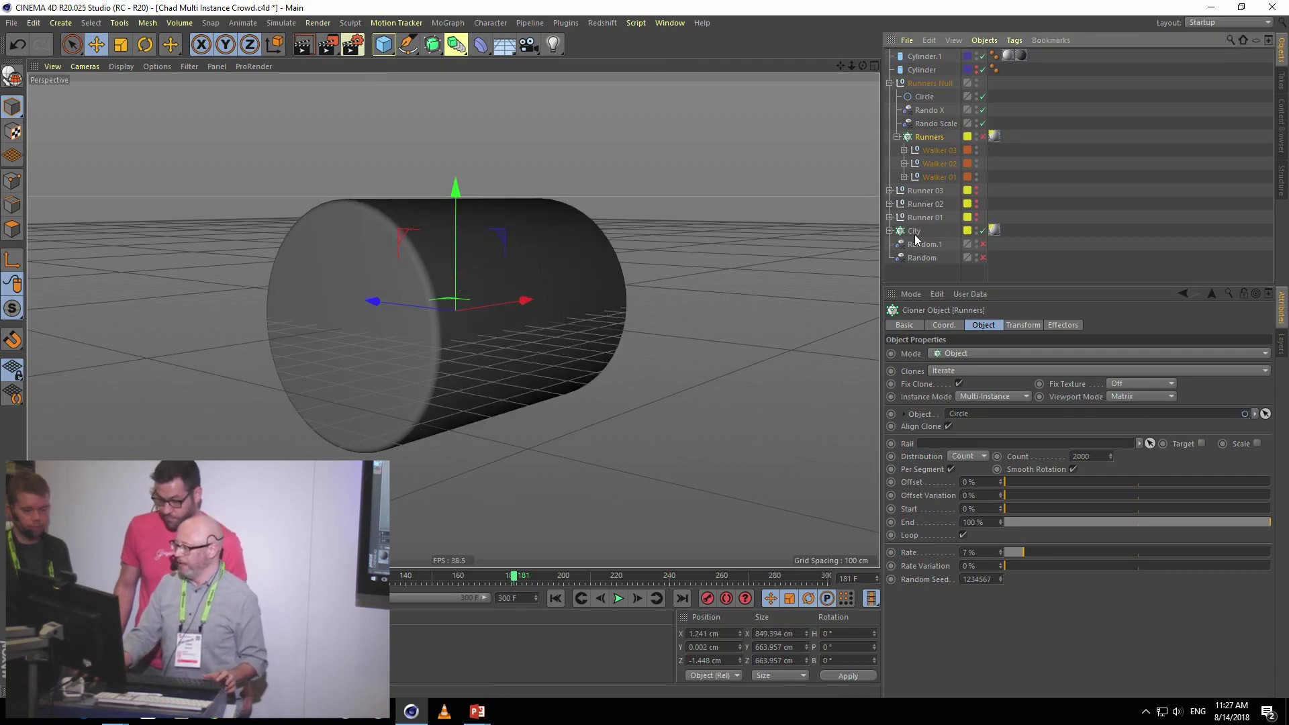
left_click(890, 231)
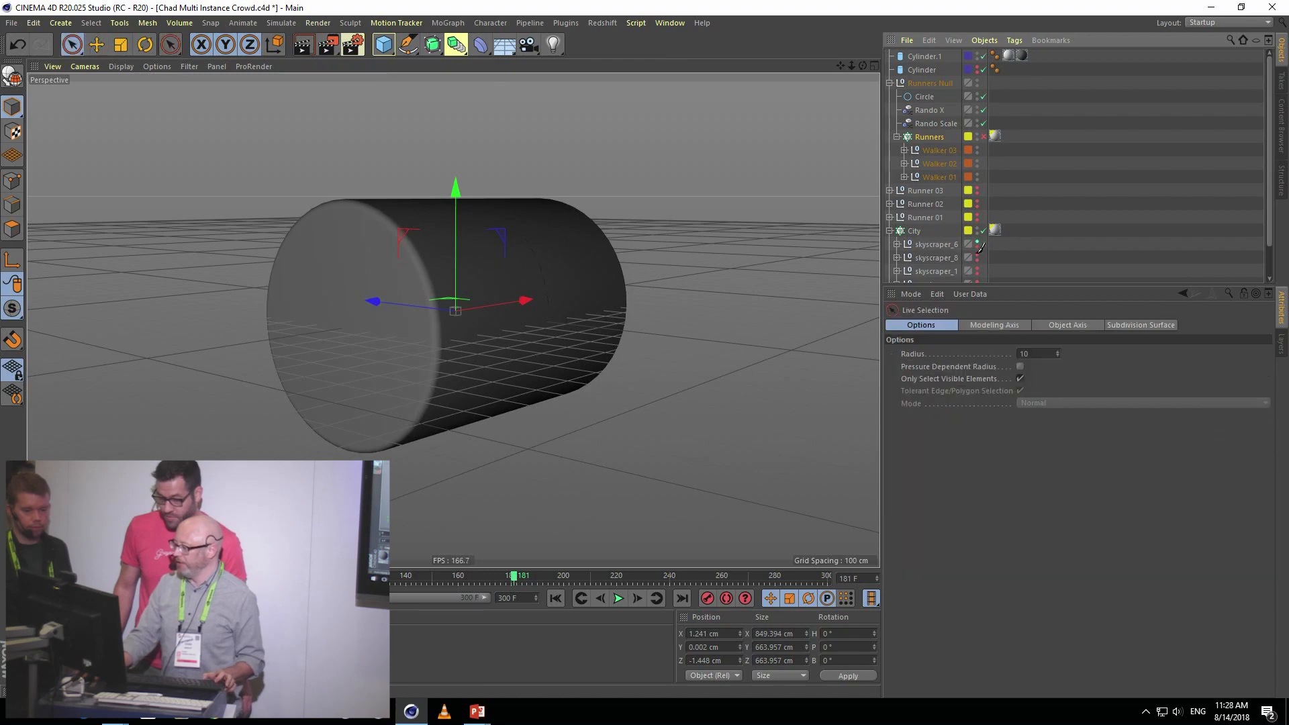
left_click_drag(977, 247, 979, 266)
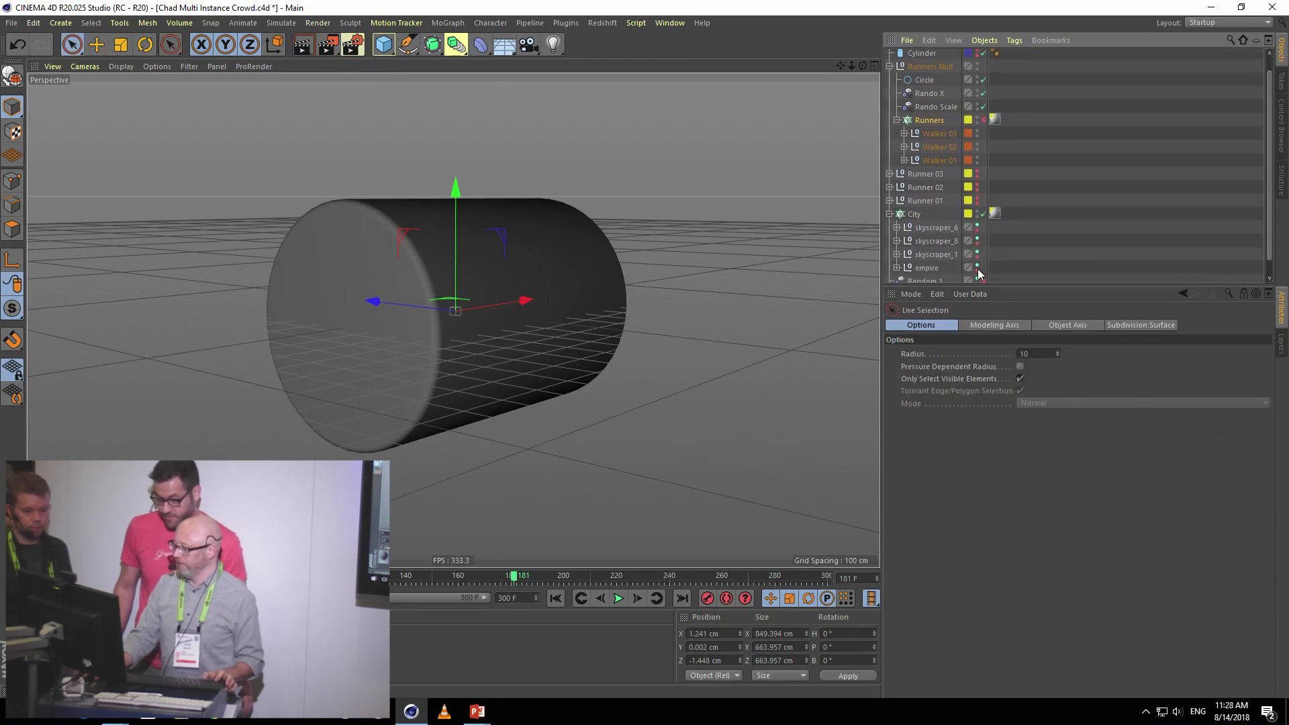
- Disable the Cylinder object and return the timeline to its first frame
key("alt+shift")
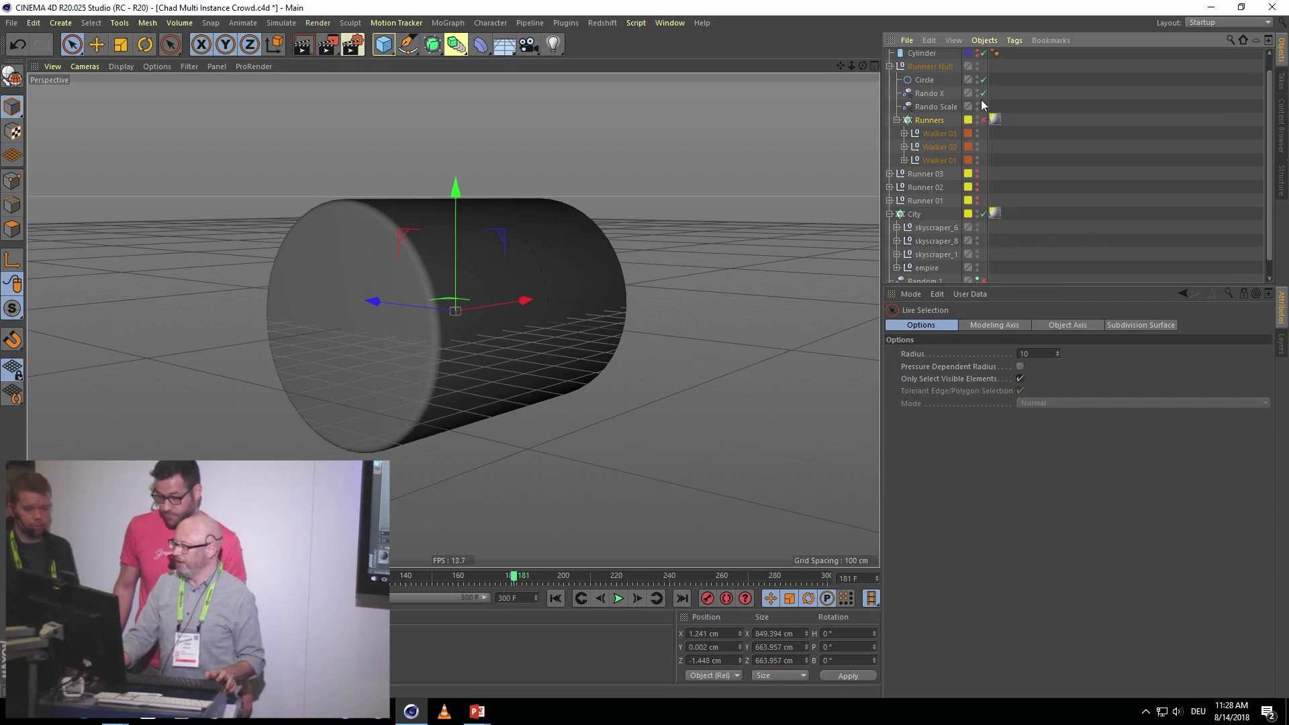
scroll(987, 101, "up", 1)
left_click(984, 69)
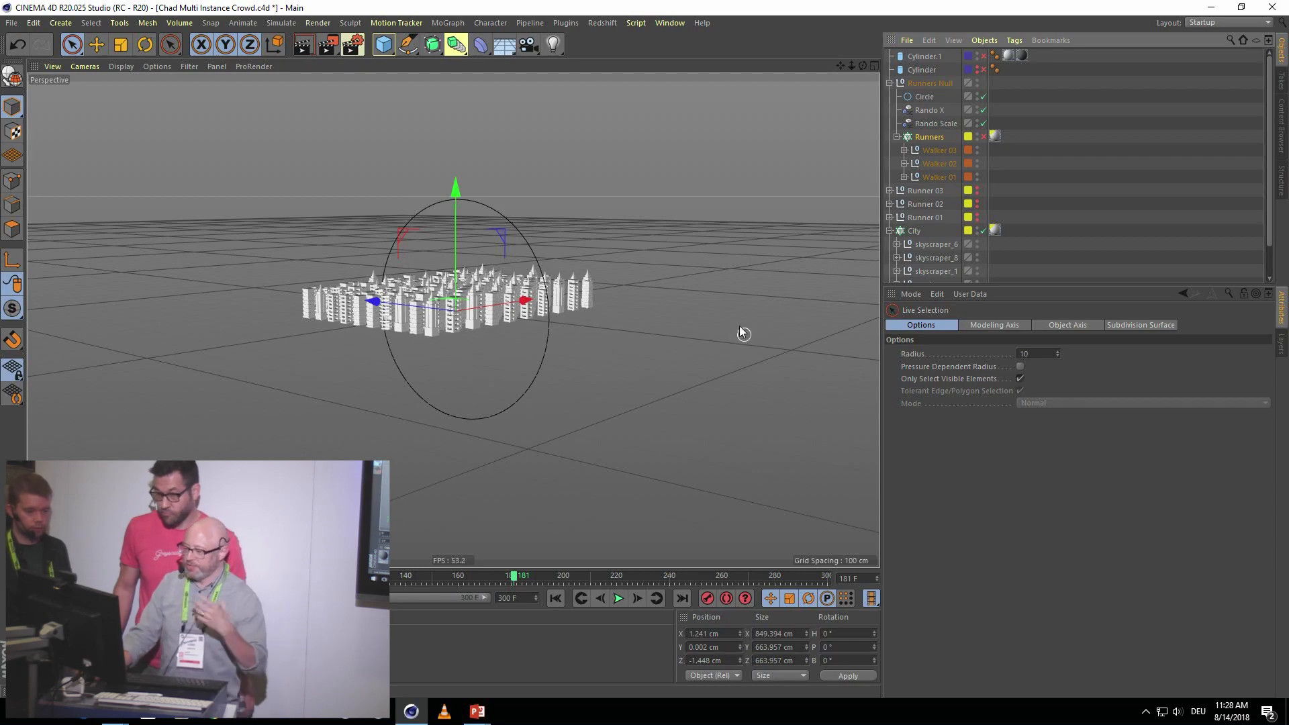
left_click(556, 599)
left_click_drag(472, 293, 455, 342, "alt")
scroll(465, 313, "up", 4)
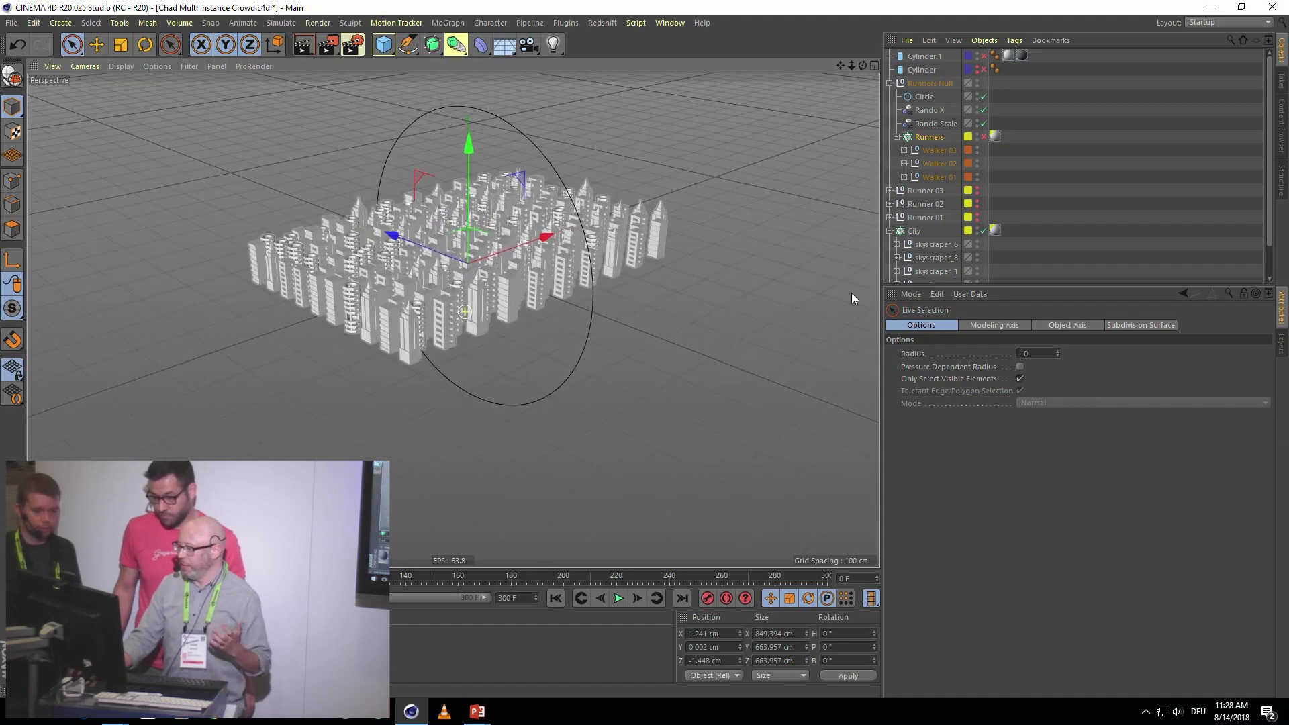
- Set the City cloner's count width and count height to 50 each
left_click(928, 230)
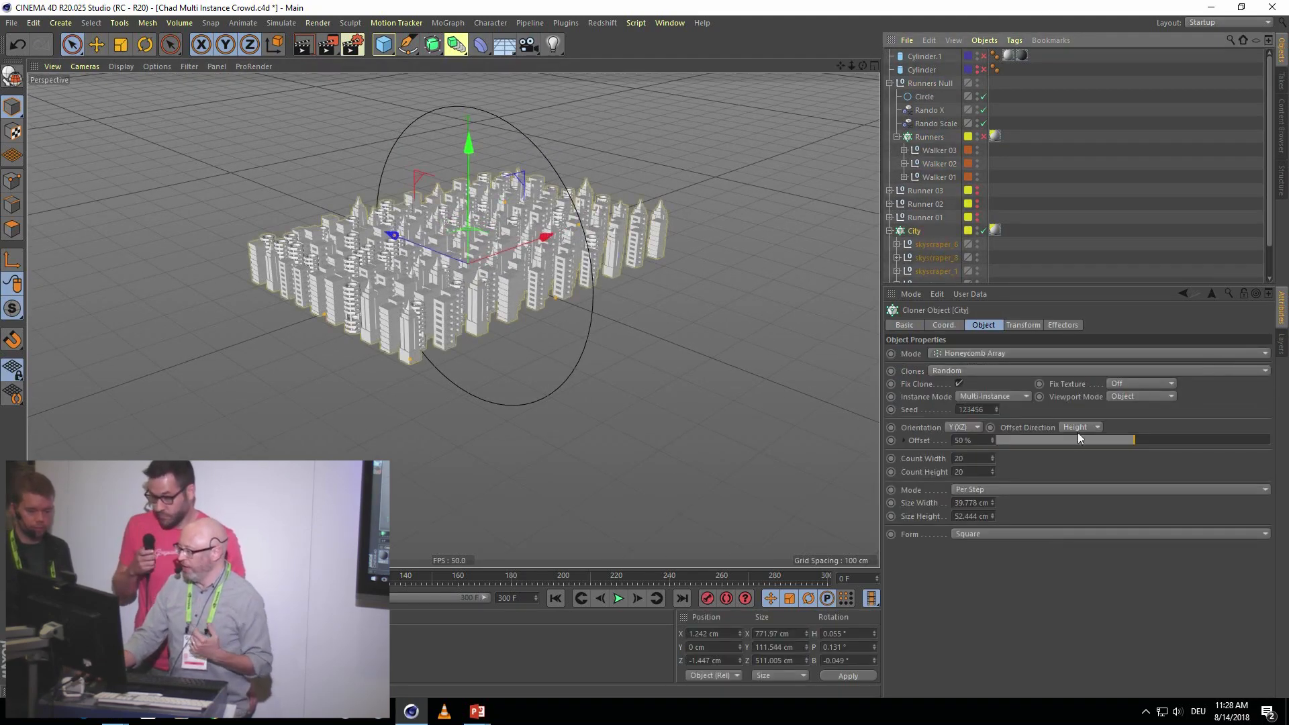
left_click(970, 458)
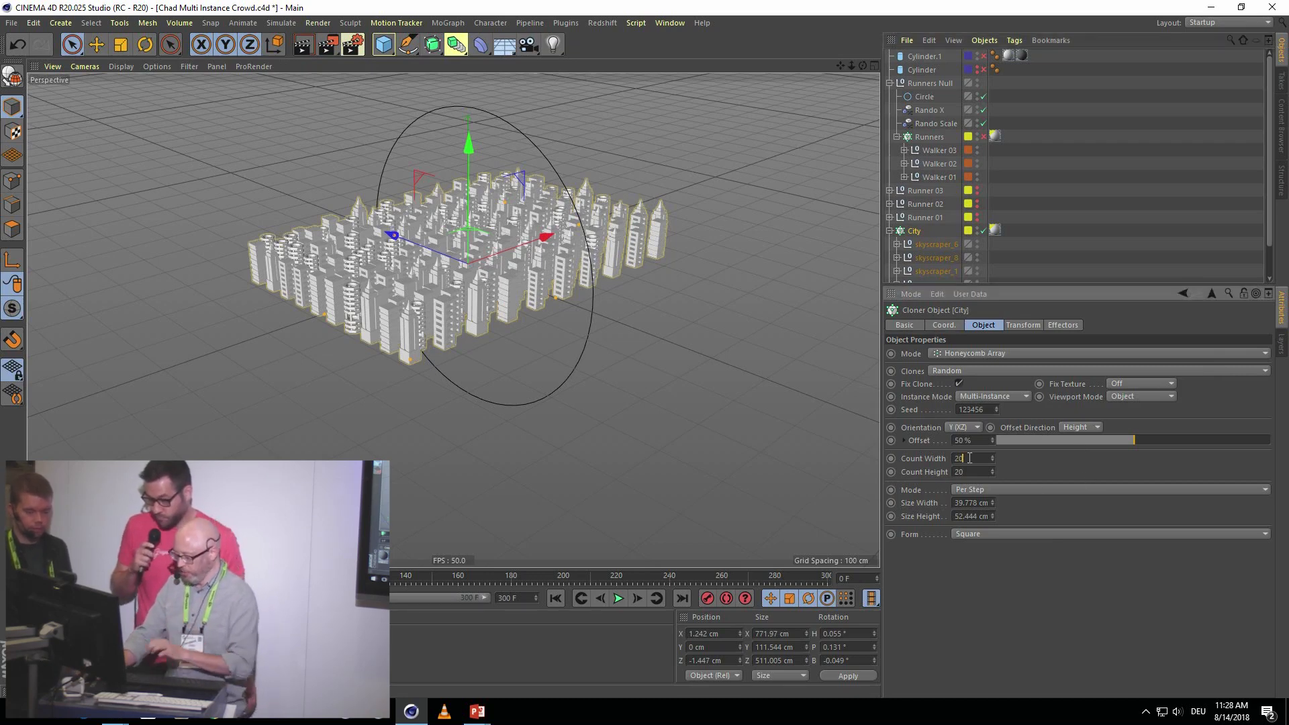
type("50")
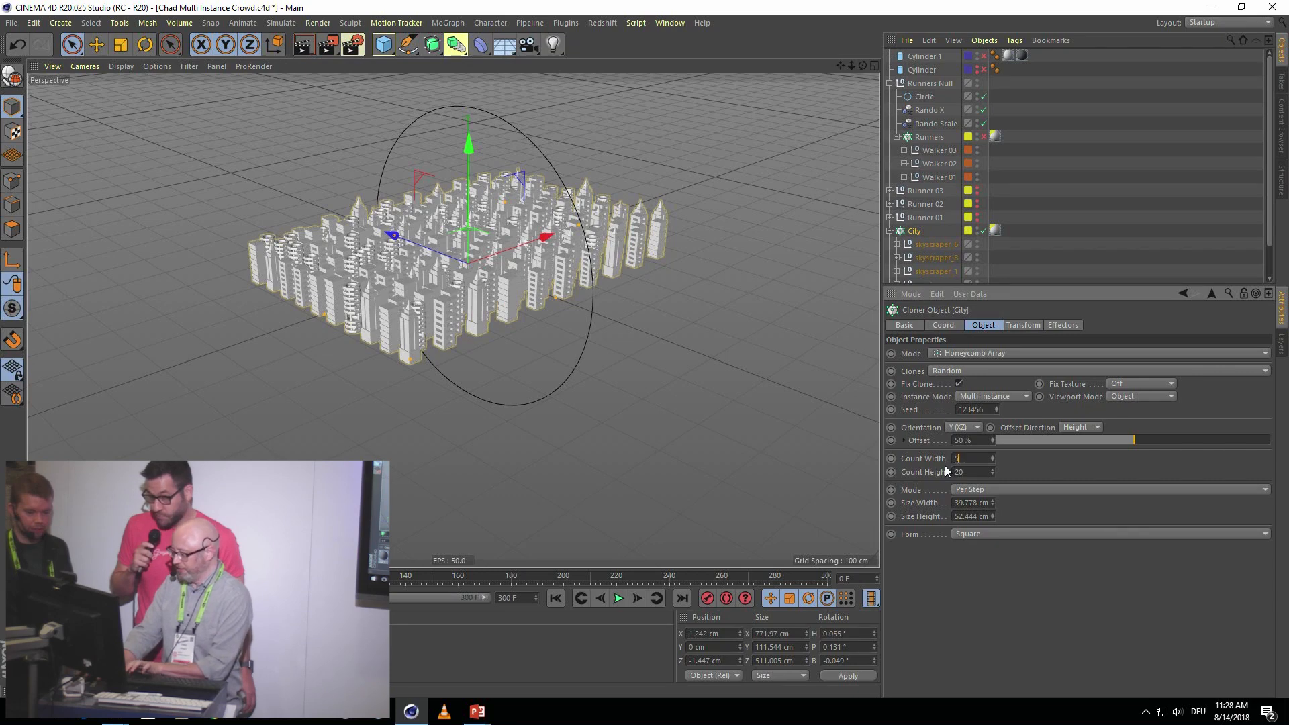
key("Tab")
type("50")
key("Return")
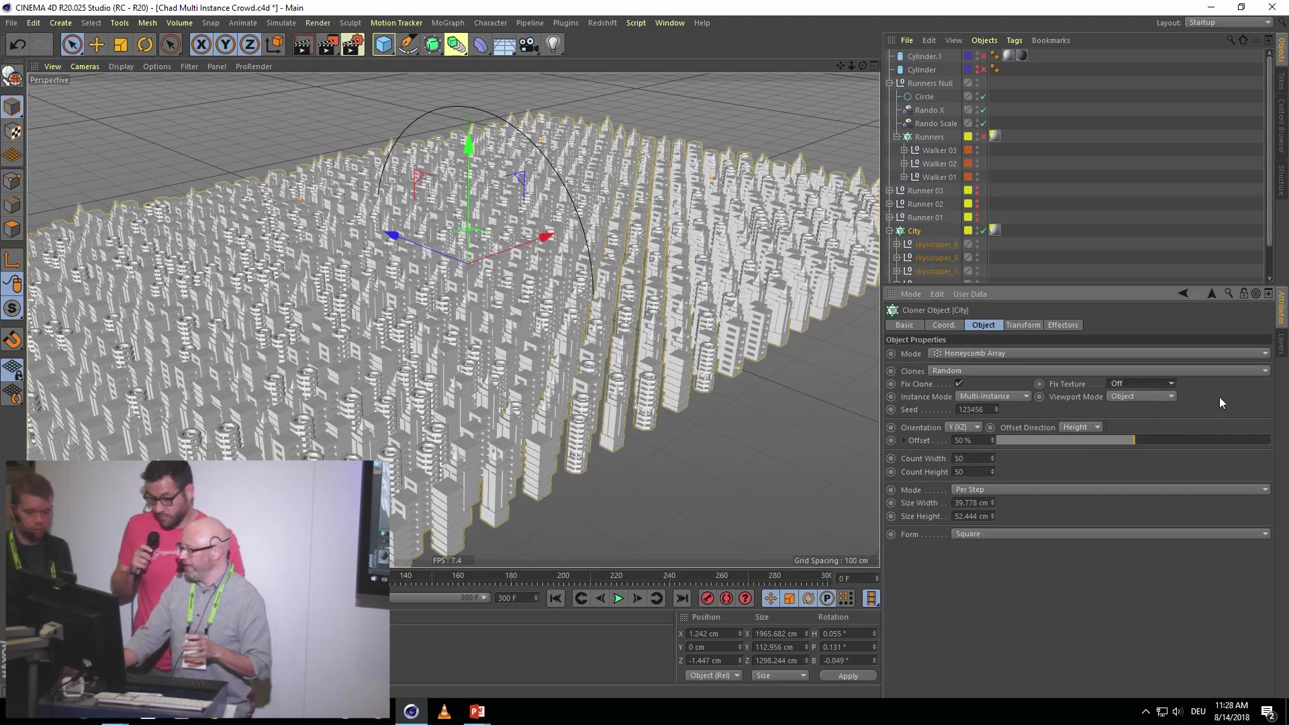
- Set the City cloner's viewport mode to Points
left_click(1128, 397)
left_click(1142, 419)
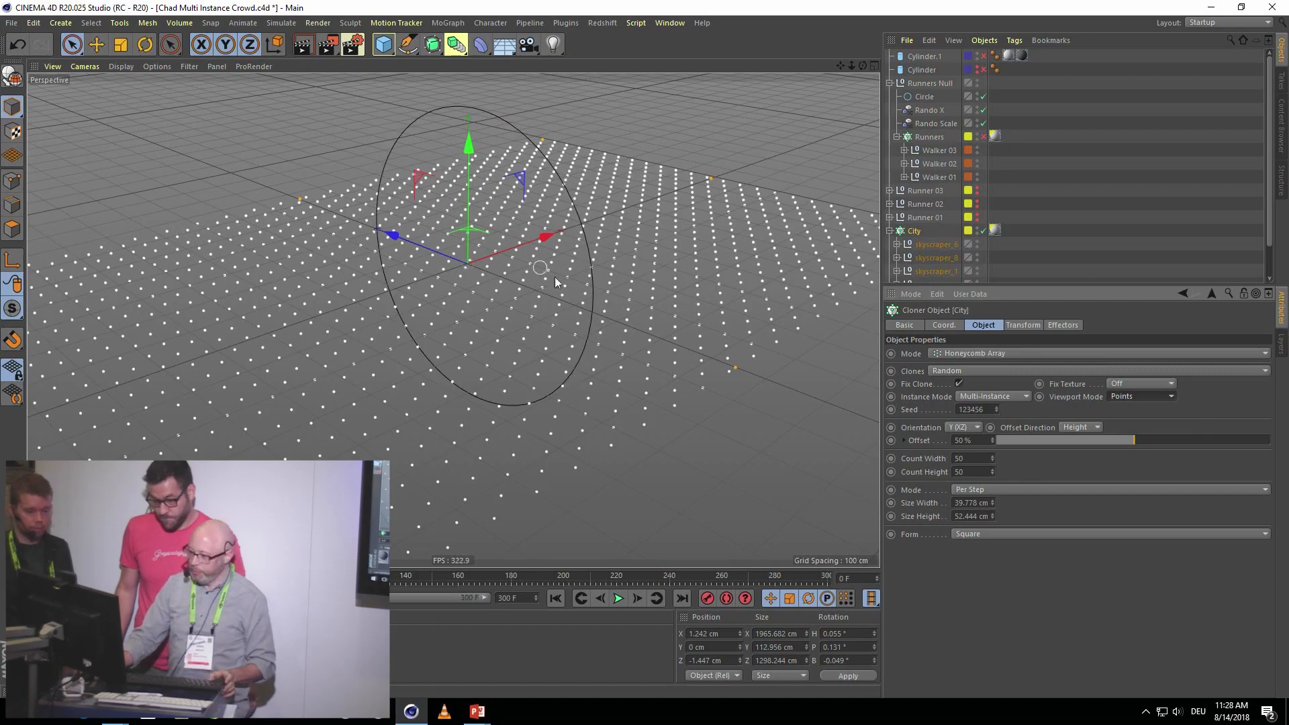
middle_click_drag(598, 267, 568, 311, "alt")
left_click_drag(569, 310, 559, 280, "alt")
scroll(558, 295, "down", 10)
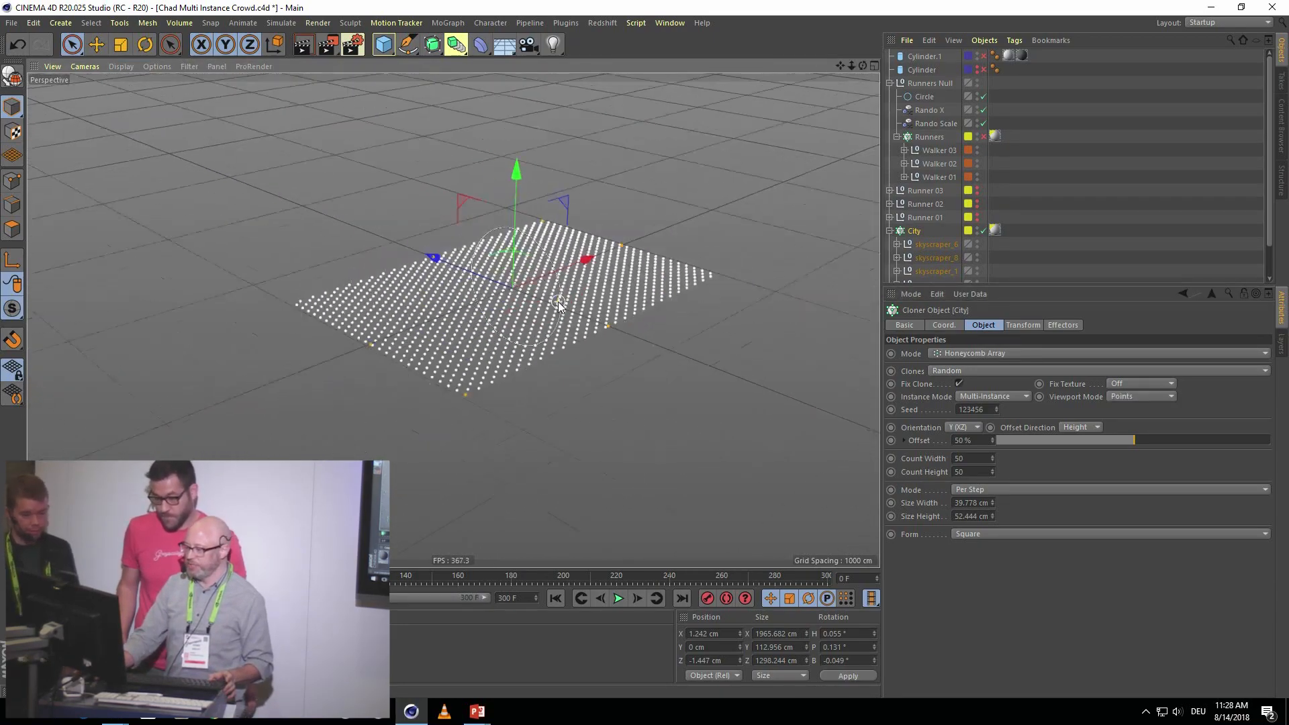
- Raise the City cloner's count width and count height to 200 each
left_click(981, 458)
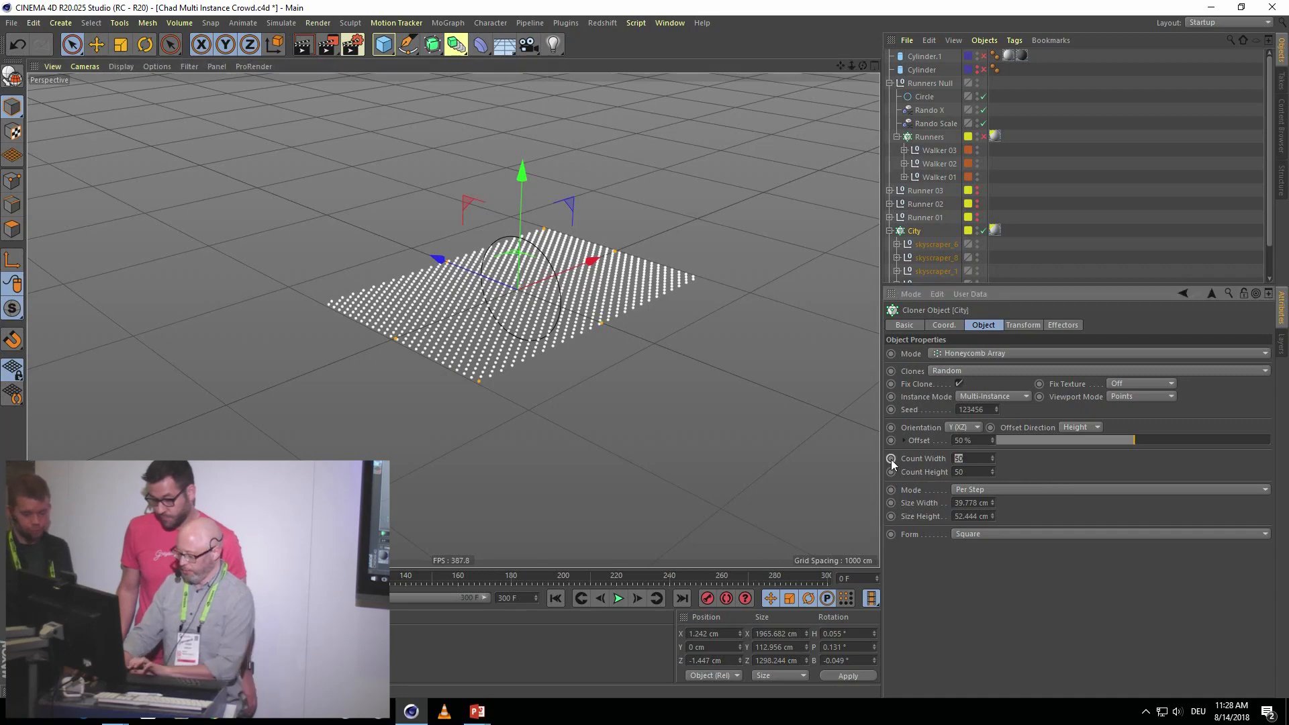
type("200")
left_click(964, 472)
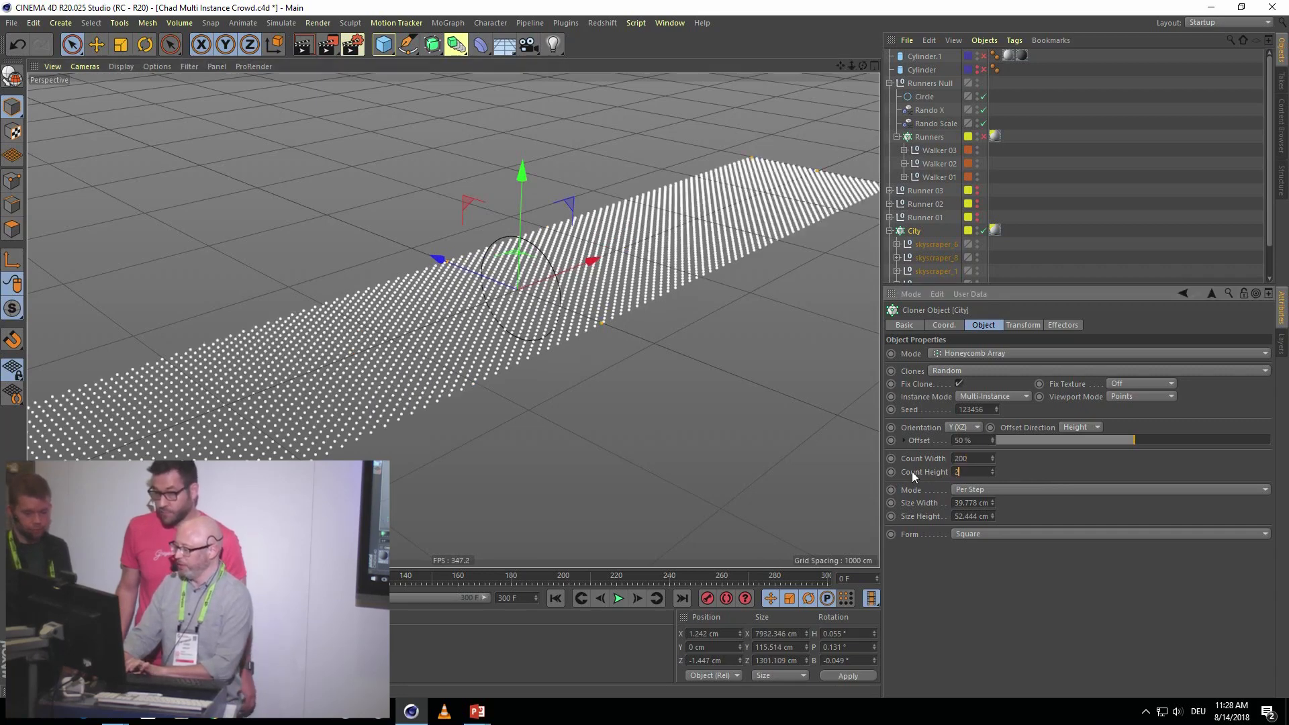
type("200")
key("Return")
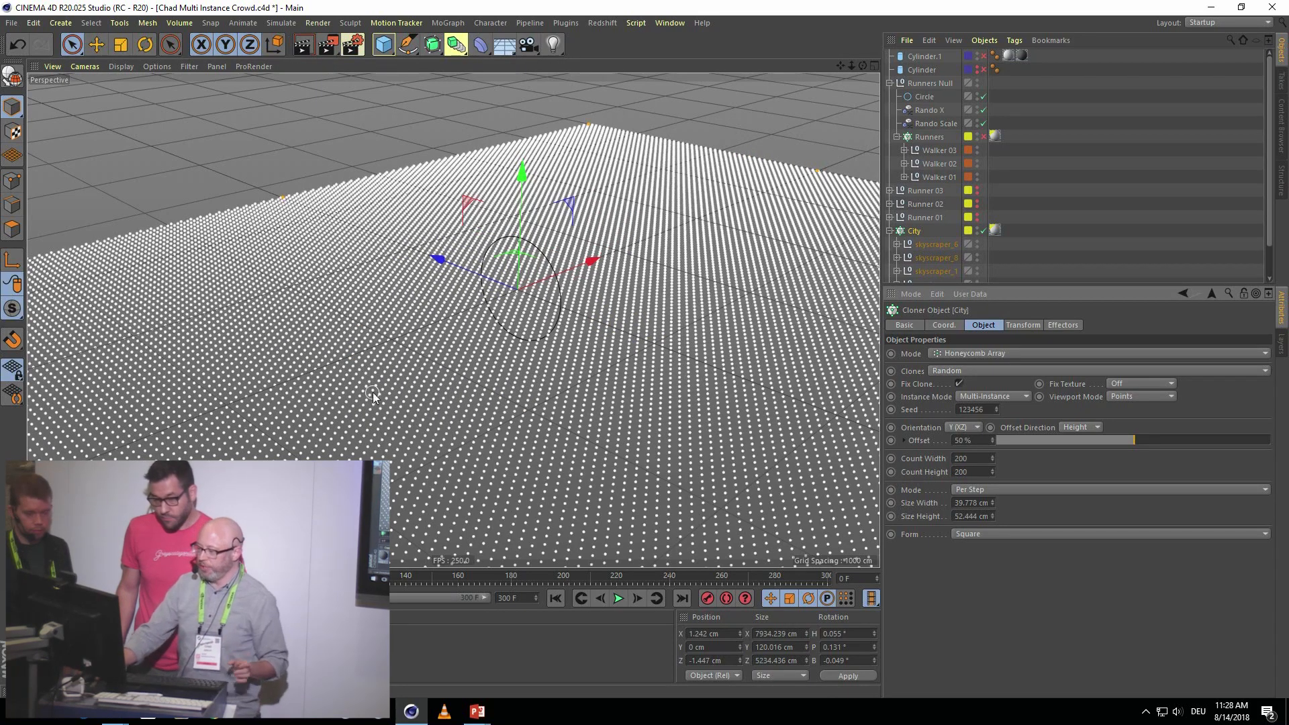
- Preview the rendered city with the Interactive Render Region and examine it from another angle
scroll(386, 394, "down", 3)
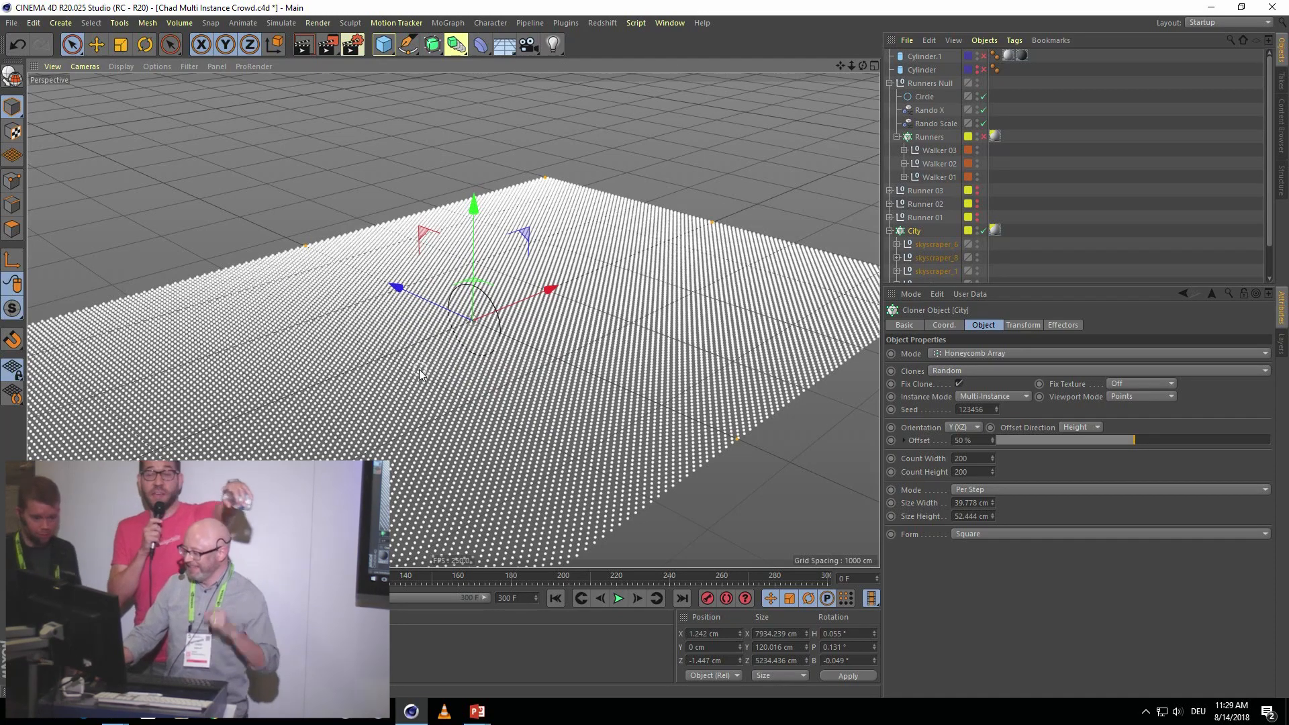
left_click(318, 22)
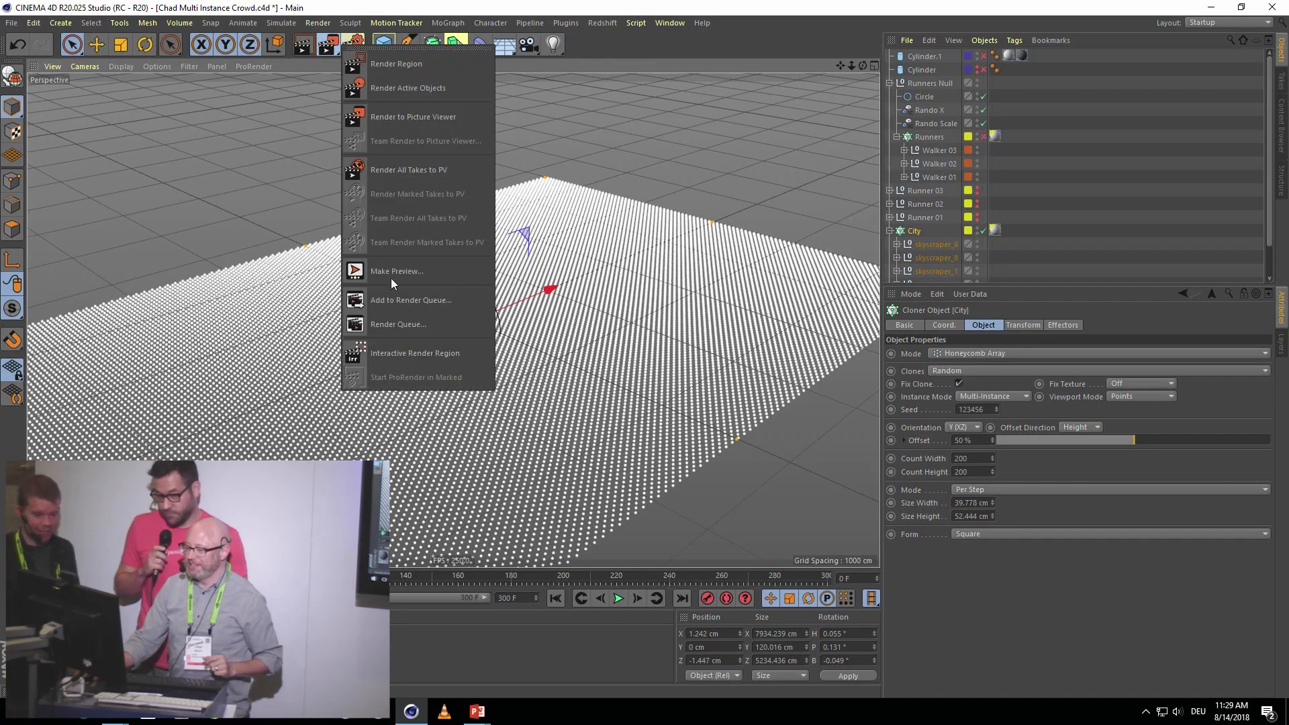
left_click(409, 355)
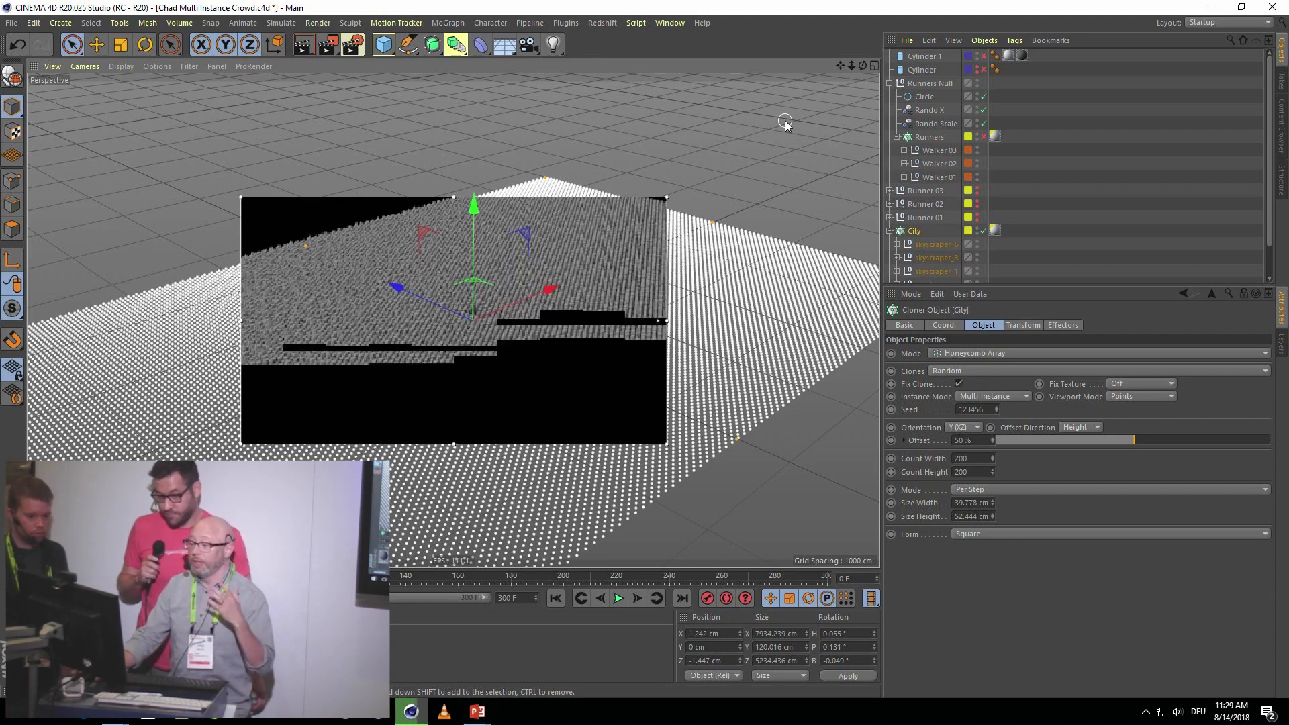
left_click_drag(769, 240, 751, 231, "alt")
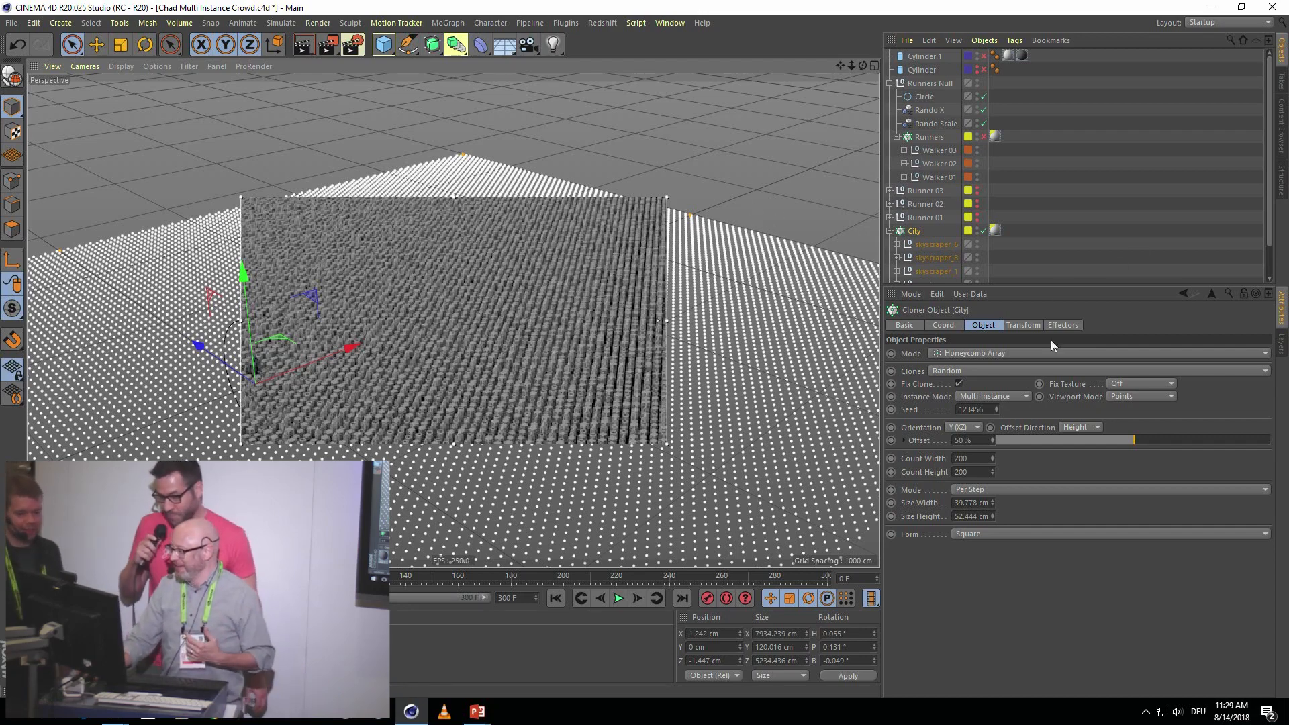
- Increase the City cloner's count width and count height to 500 each
left_click(968, 458)
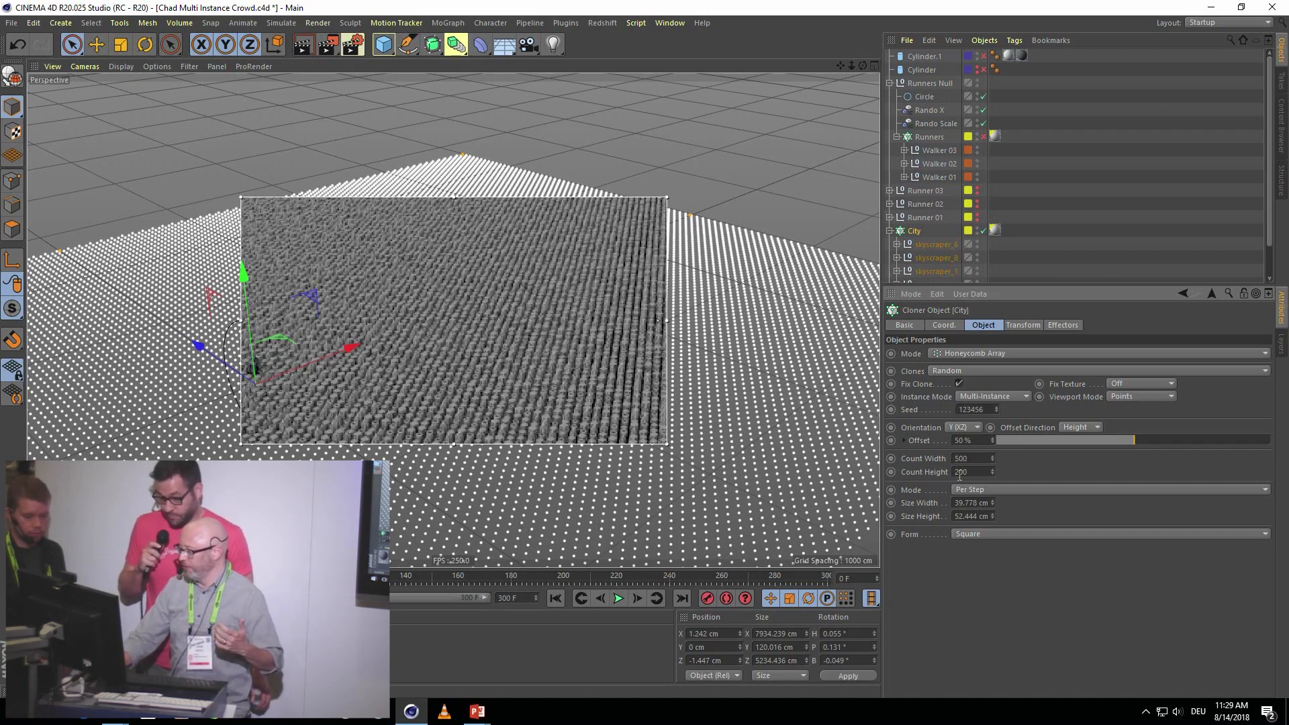
left_click(960, 473)
type("500")
key("Return")
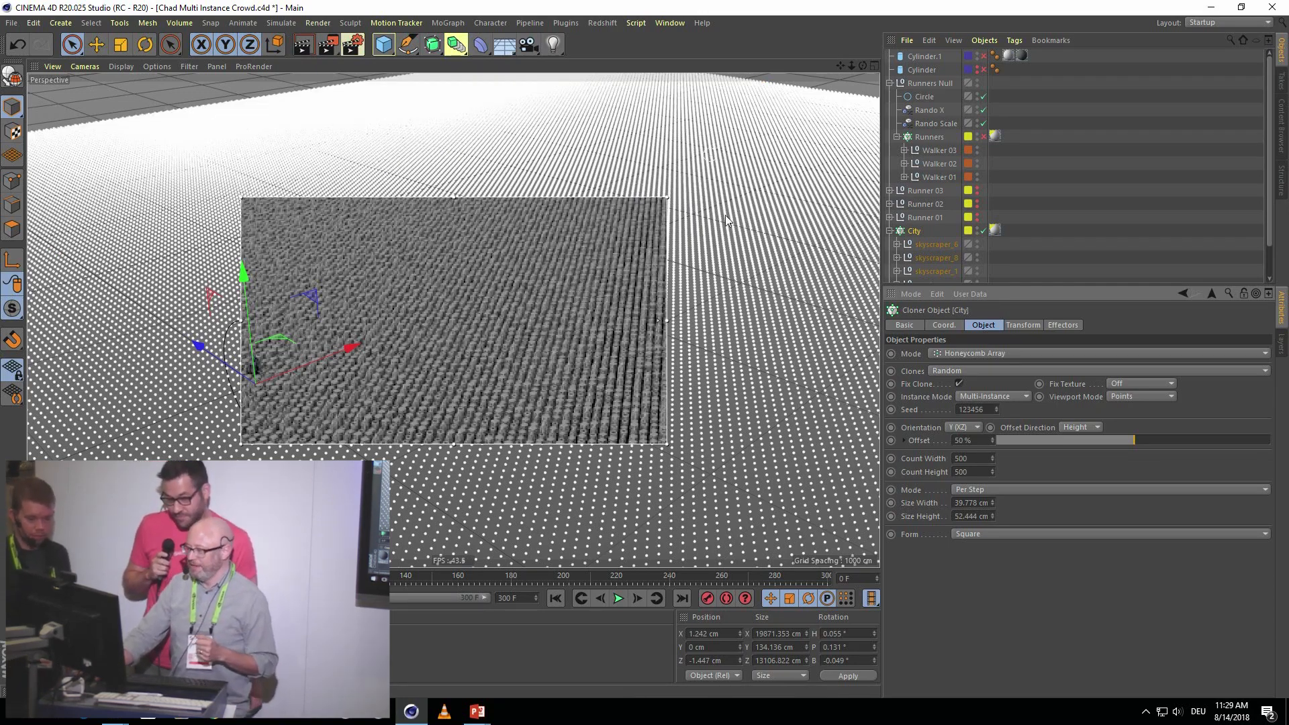
scroll(726, 215, "down", 6)
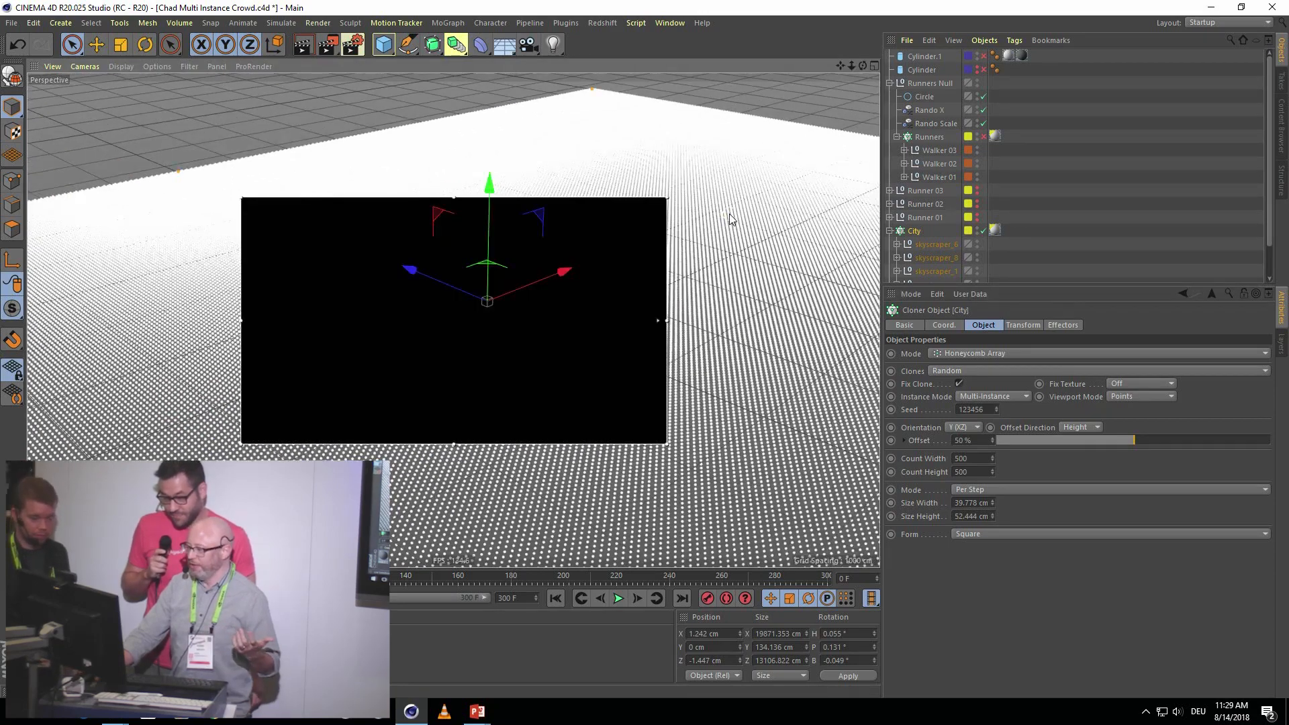
scroll(730, 217, "down", 4)
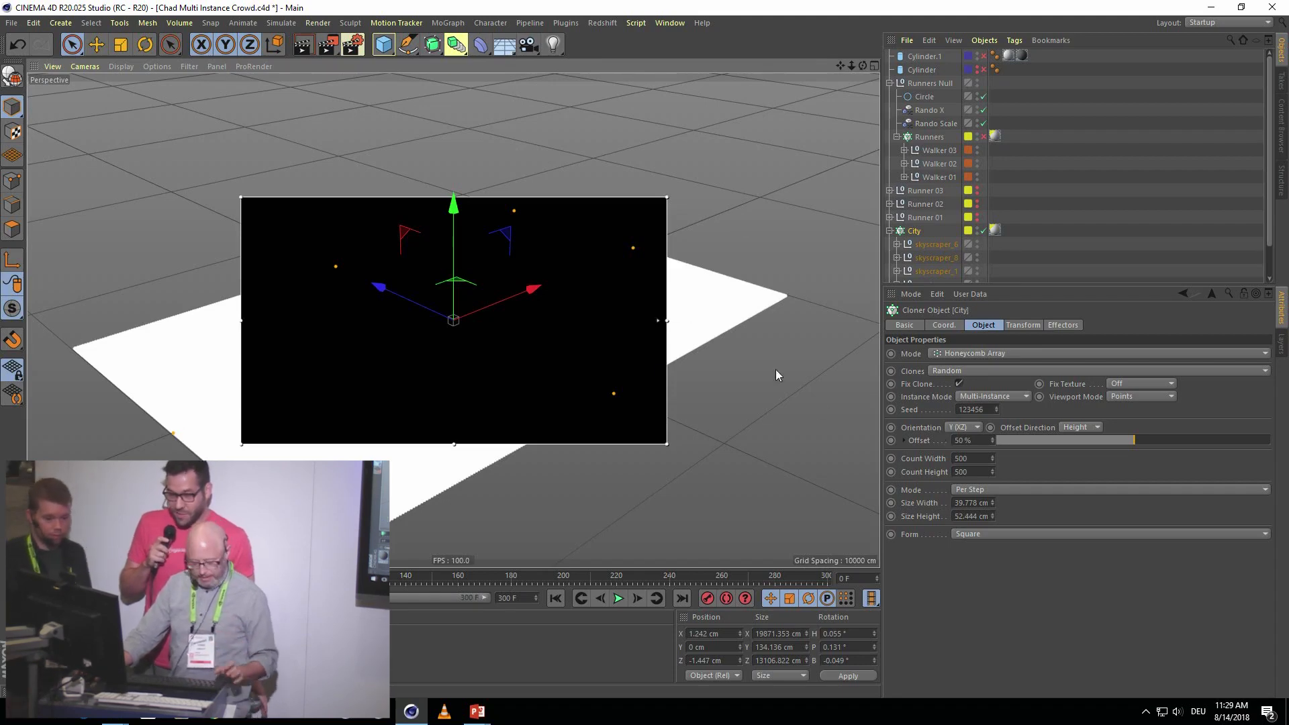
- Turn off the Interactive Render Region over the city
left_click(333, 47)
left_click(420, 351)
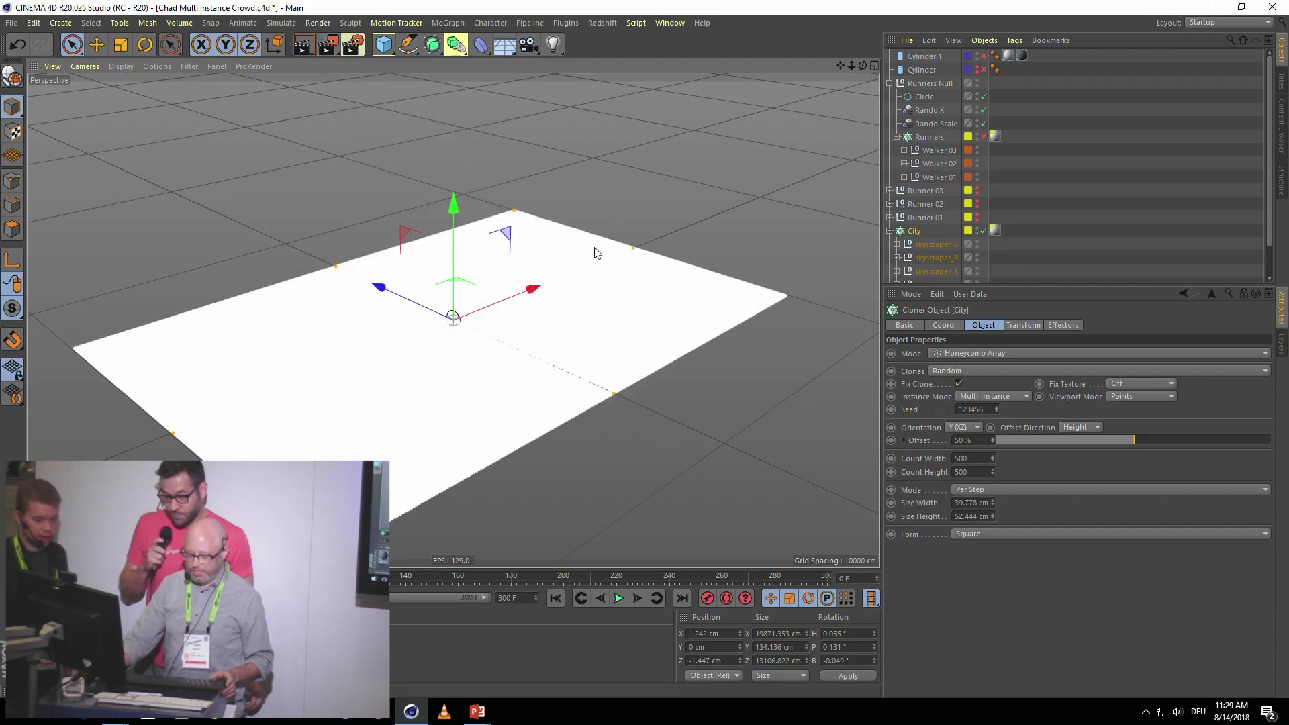
middle_click_drag(606, 290, 664, 241, "alt")
left_click_drag(696, 261, 680, 339, "alt")
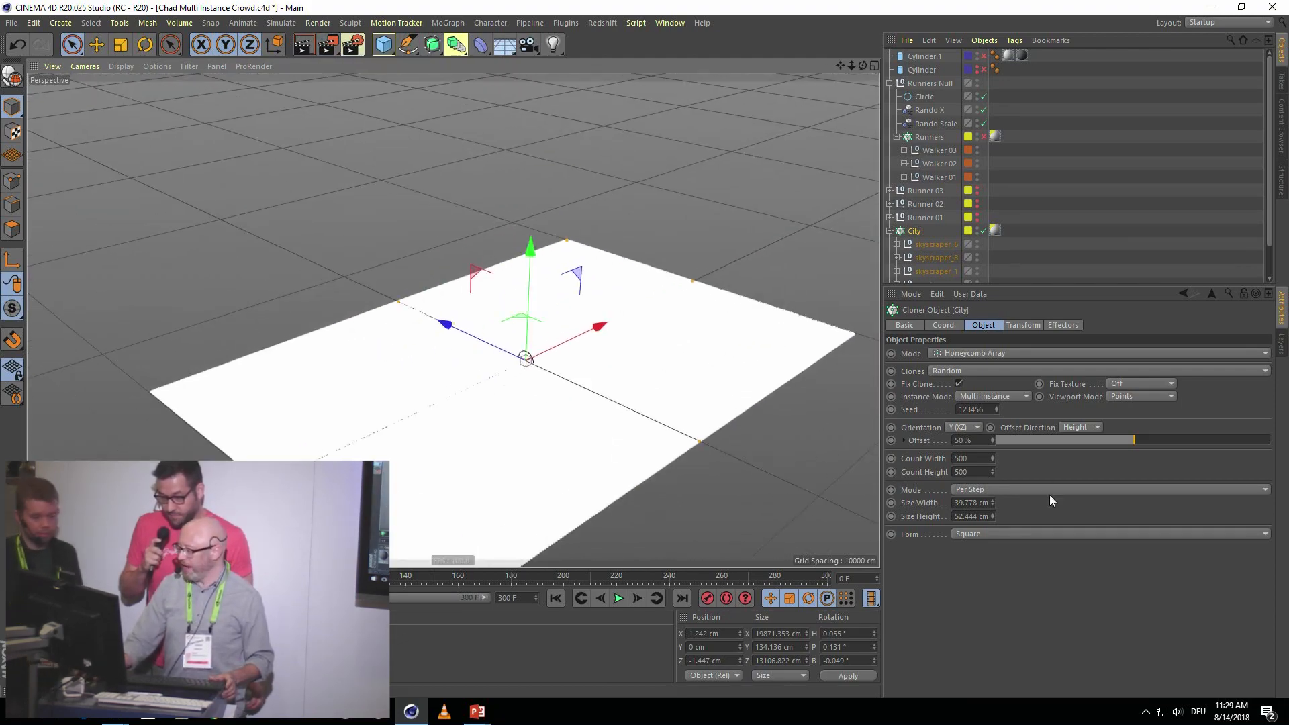
- Set the City cloner's count width to 1200 and inspect the extended point grid
double_click(974, 458)
type("1200")
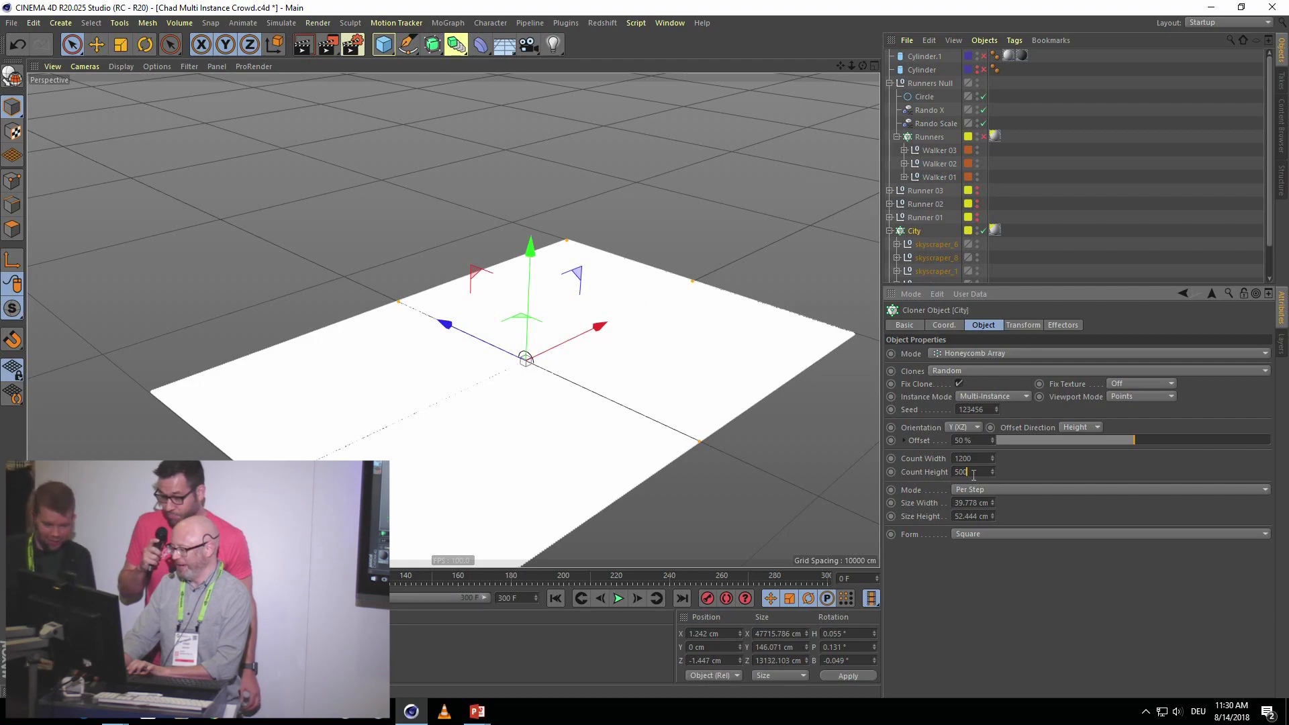
double_click(958, 471)
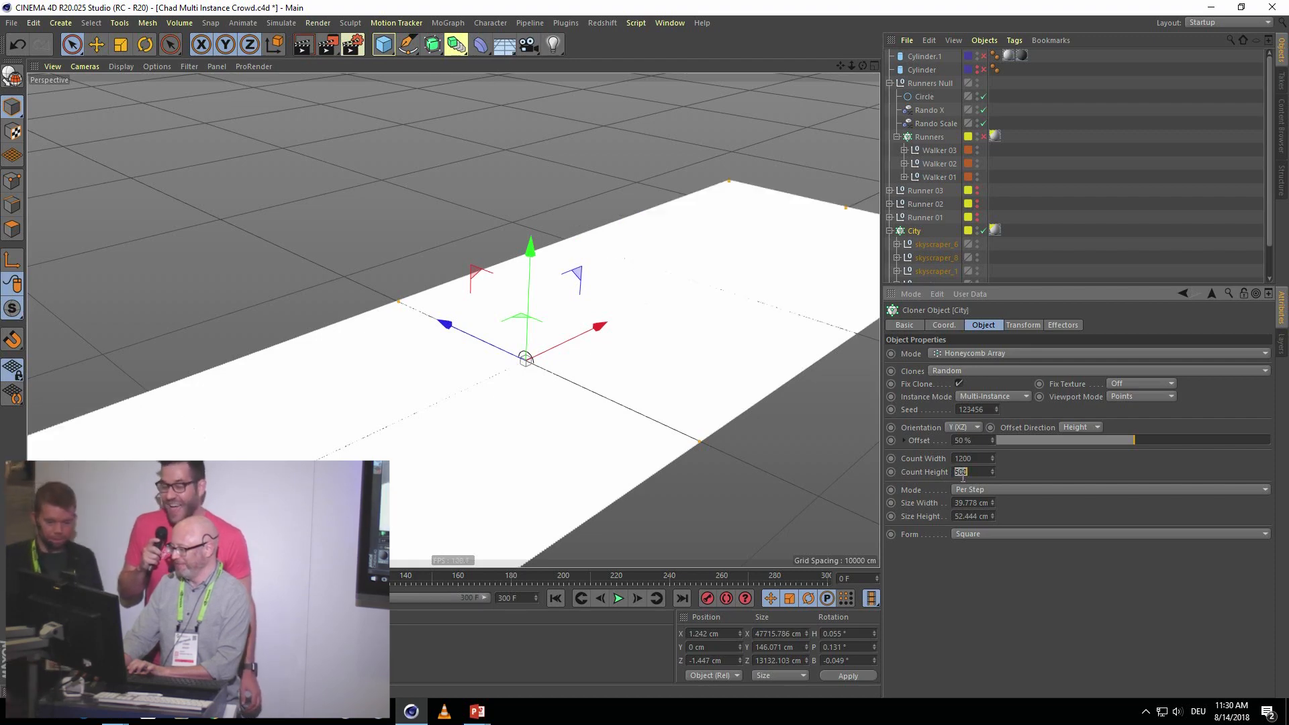
right_click_drag(440, 416, 381, 481, "alt")
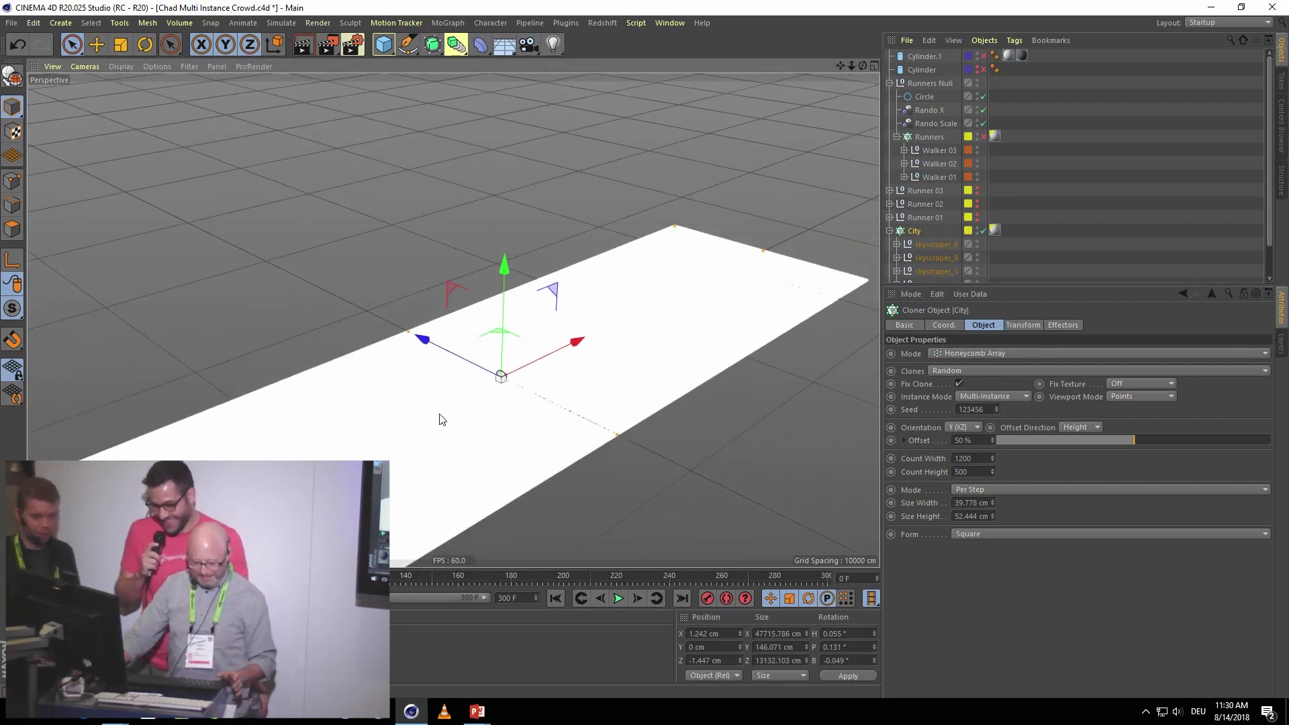
middle_click_drag(456, 461, 526, 329, "alt")
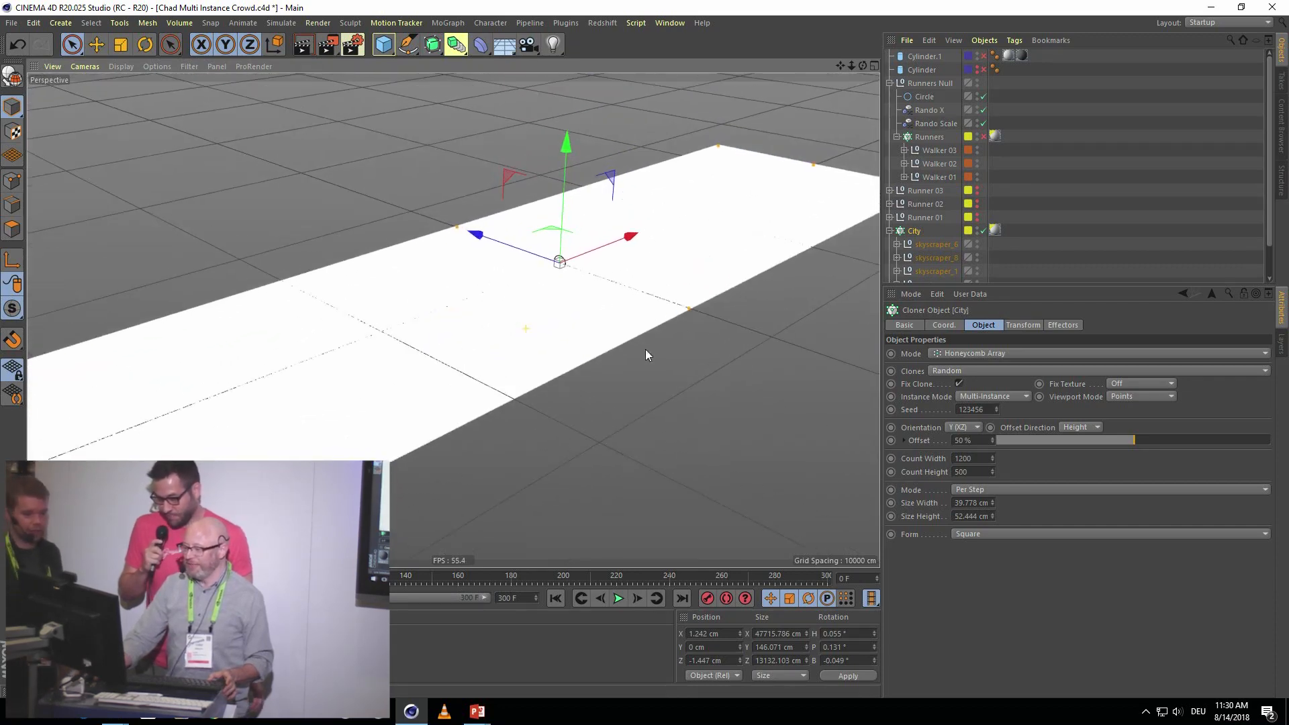
left_click_drag(873, 341, 641, 346, "alt")
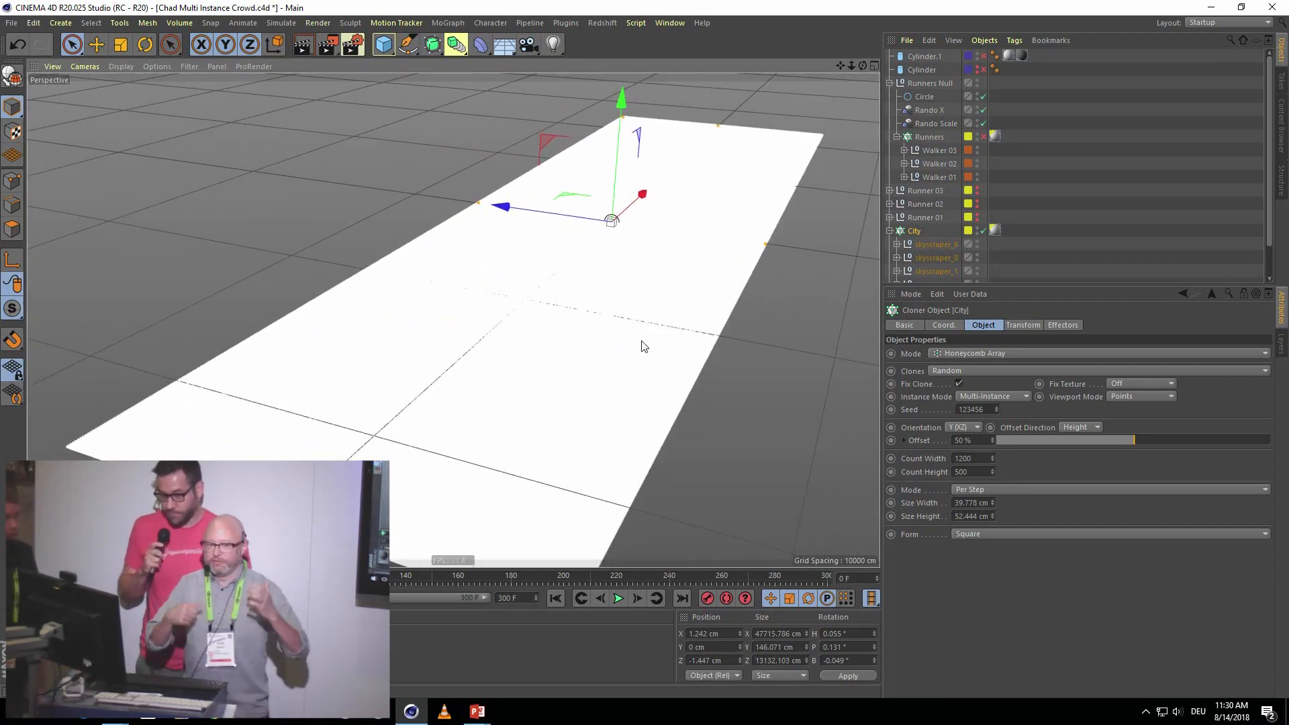